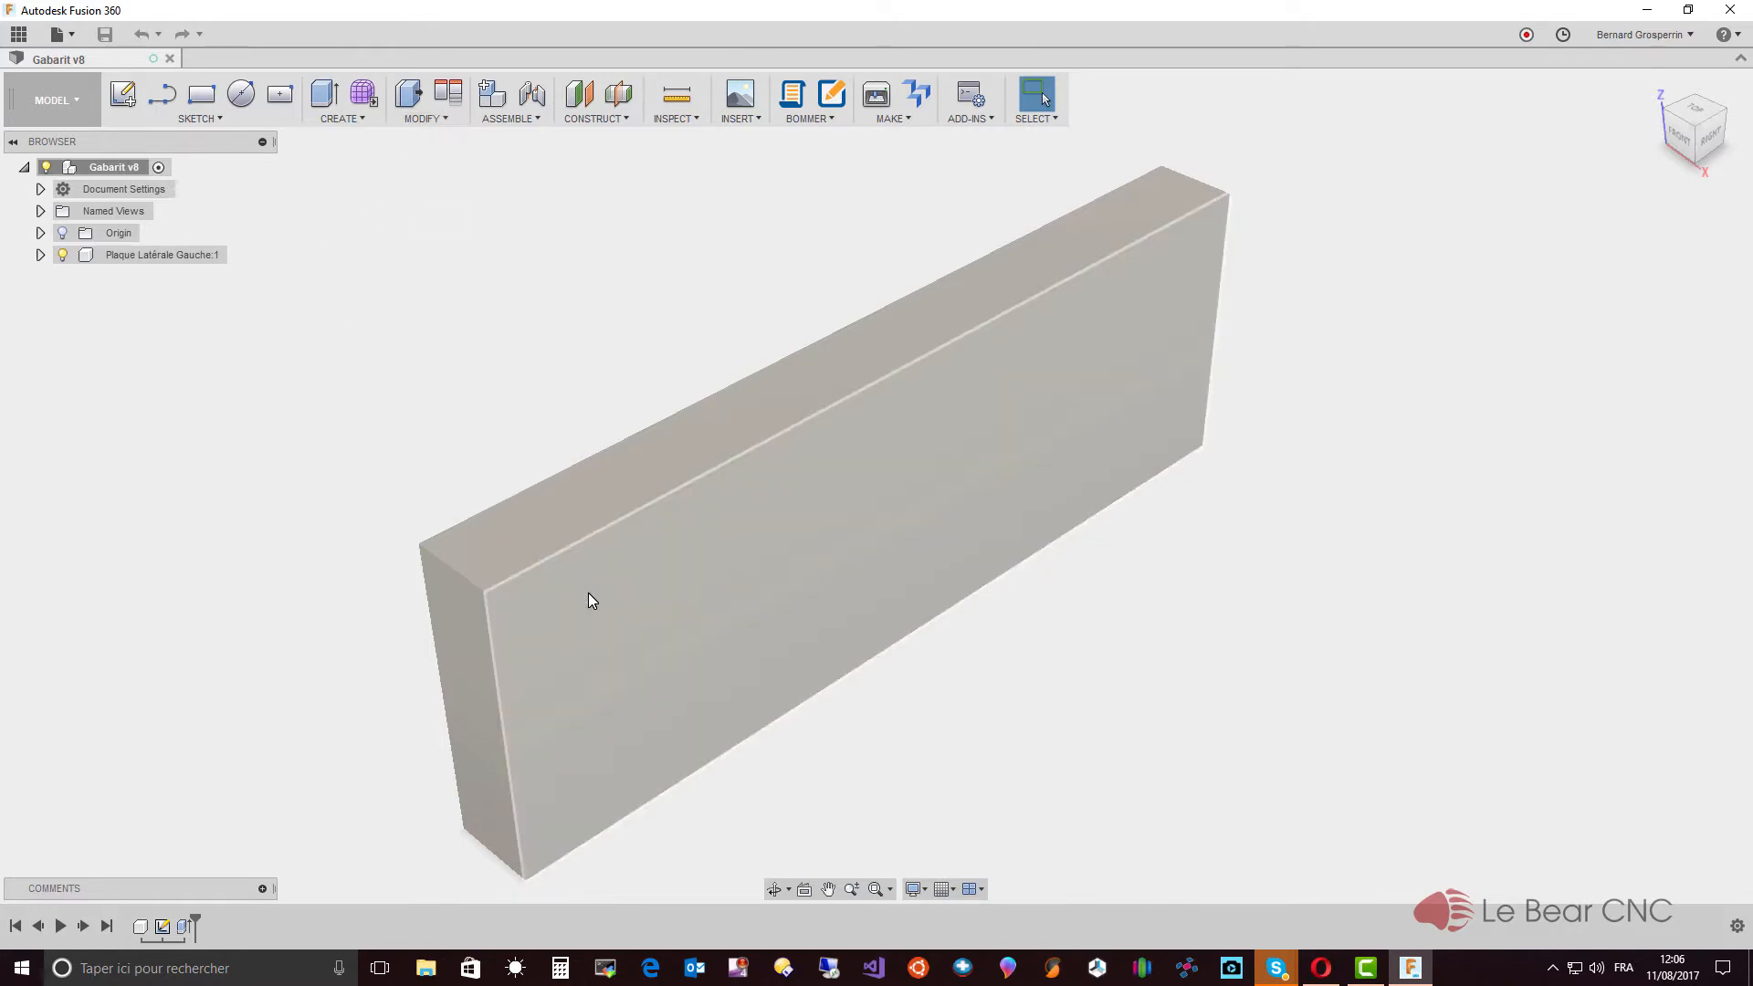
Step: Activate the Plaque Latérale Gauche:1 component so that new geometry belongs to it
click(589, 594)
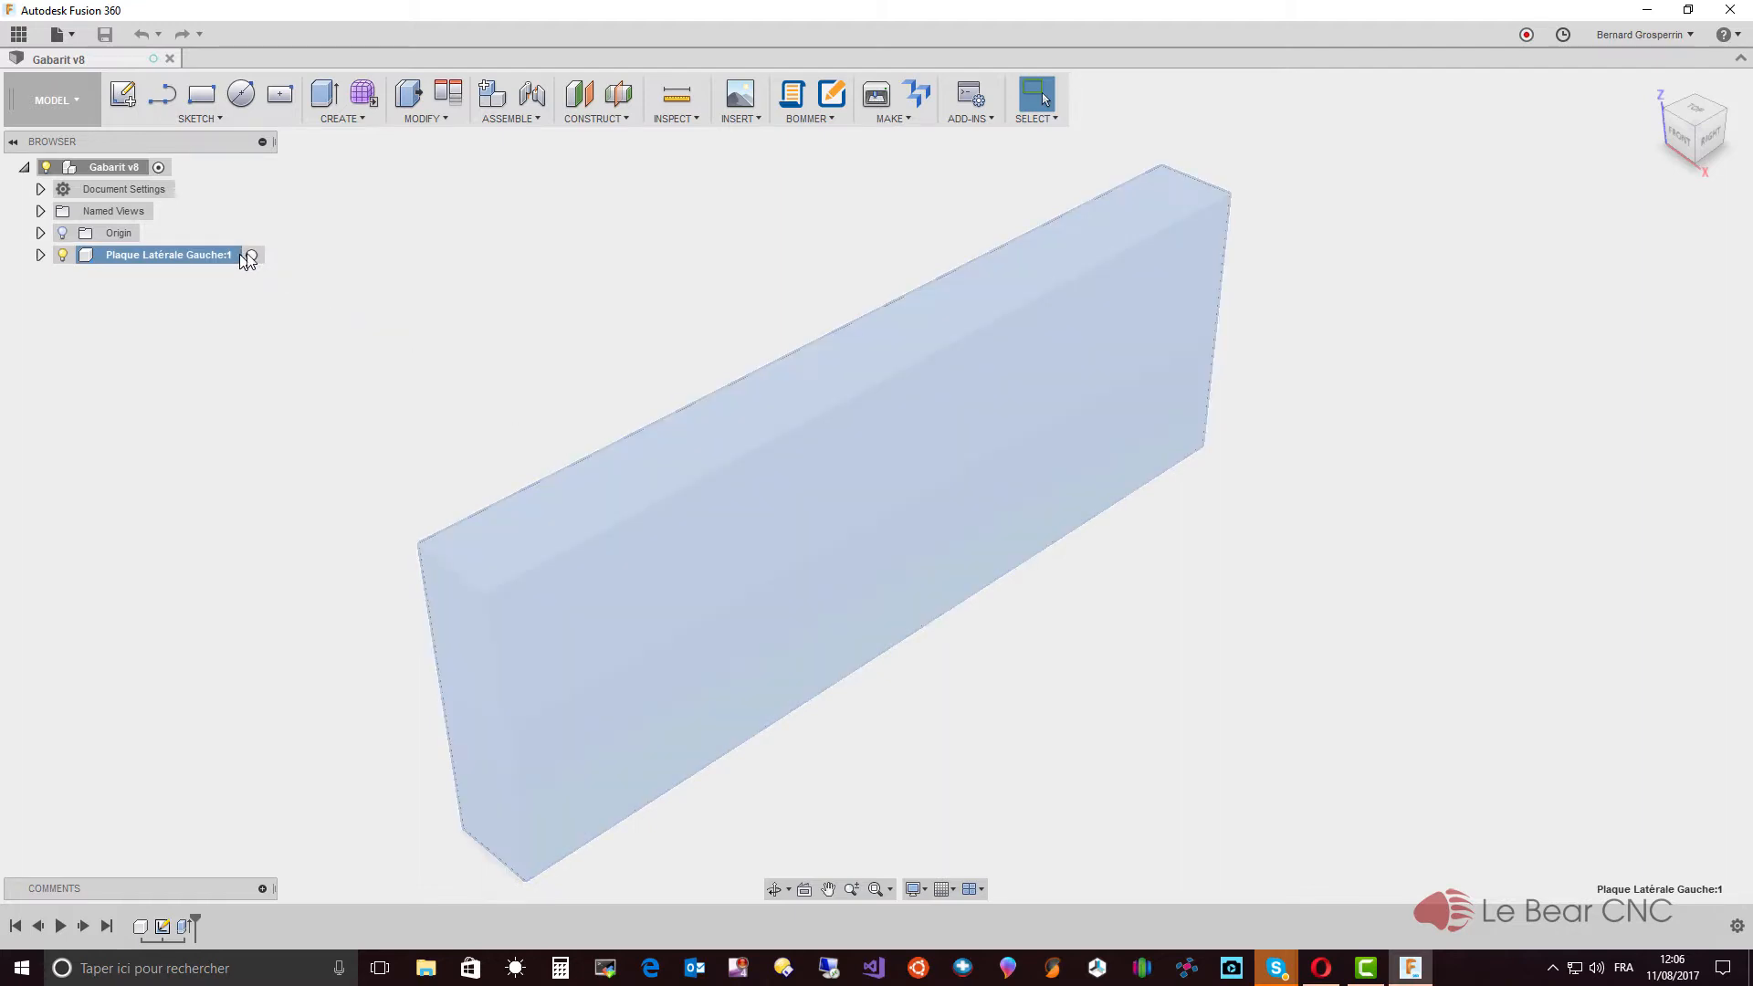
click(252, 256)
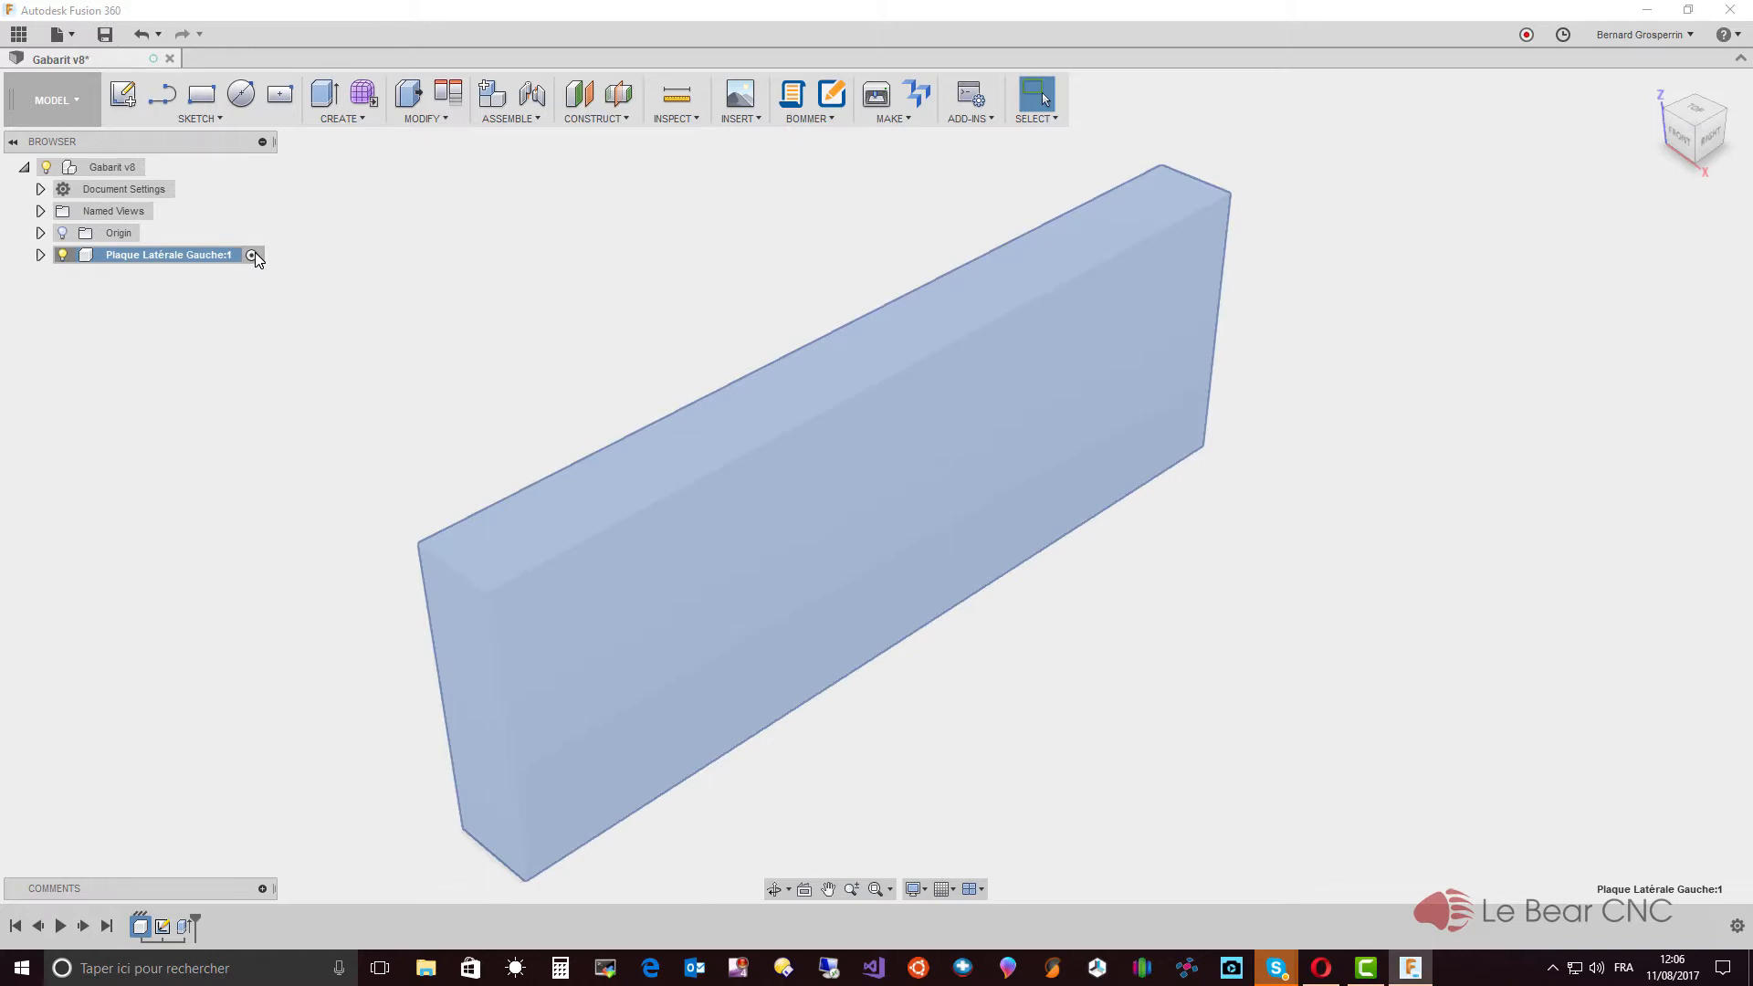
click(299, 608)
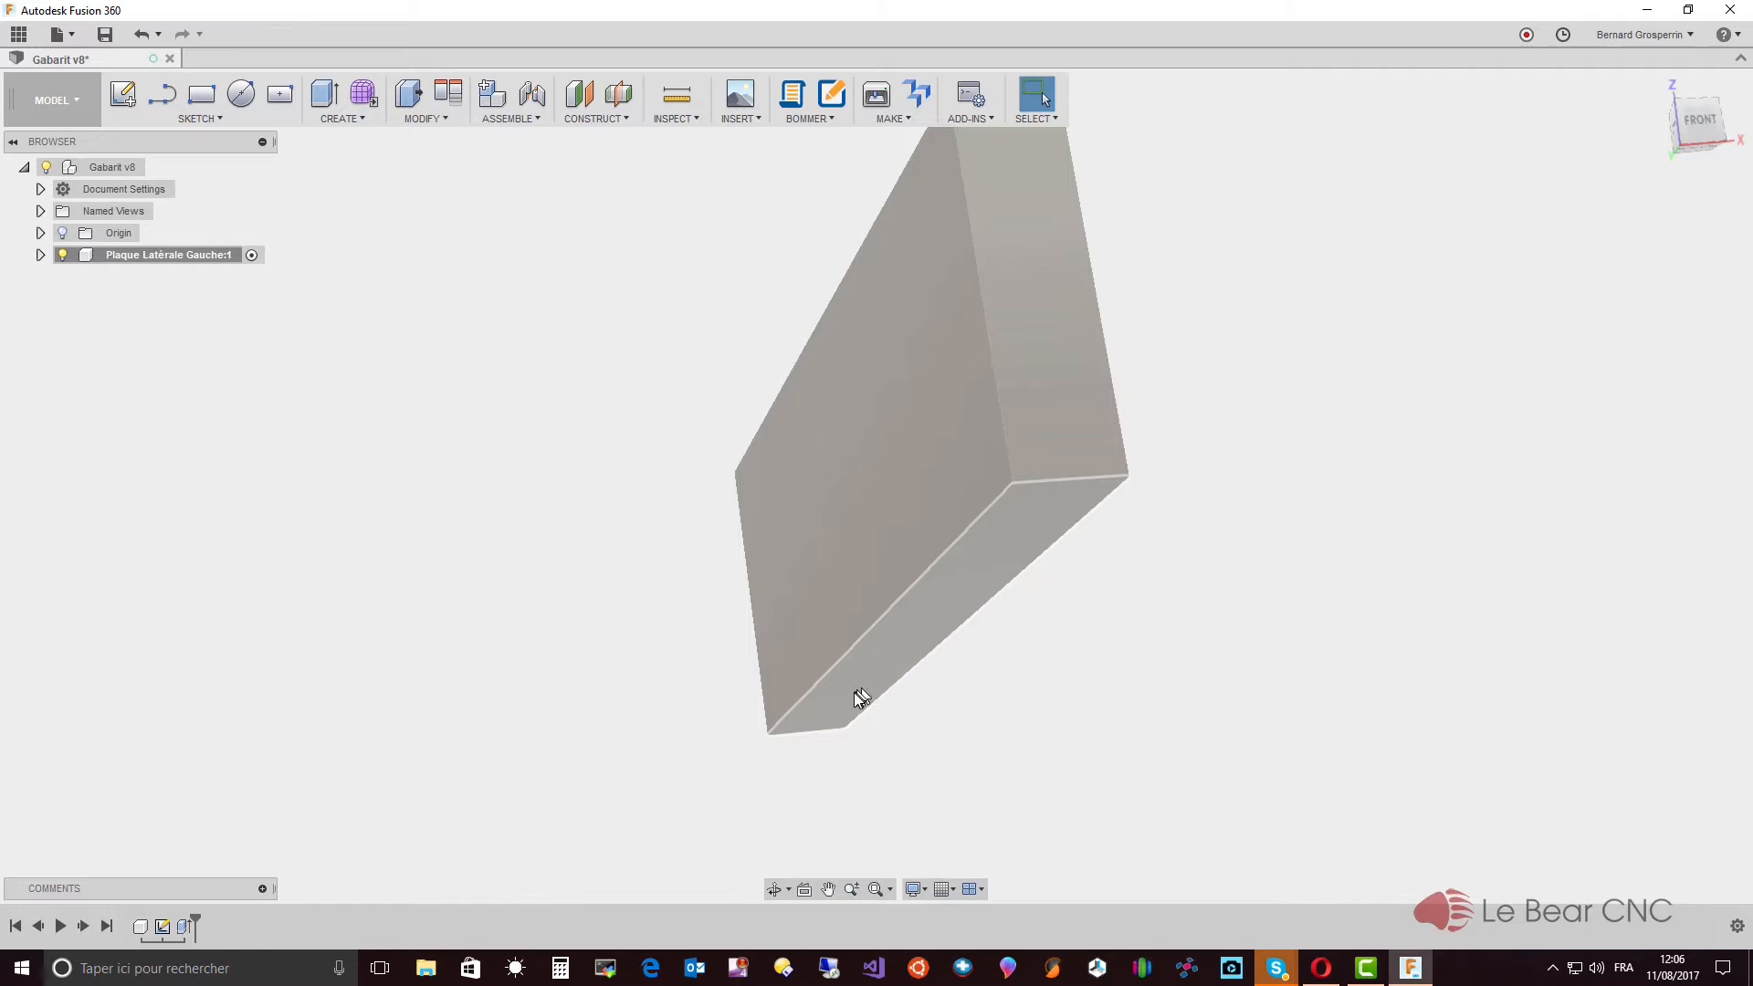
Step: Show Sketch2 of the active component with its dimensions, check them against the plate, and hide the sketch again
click(40, 257)
click(56, 320)
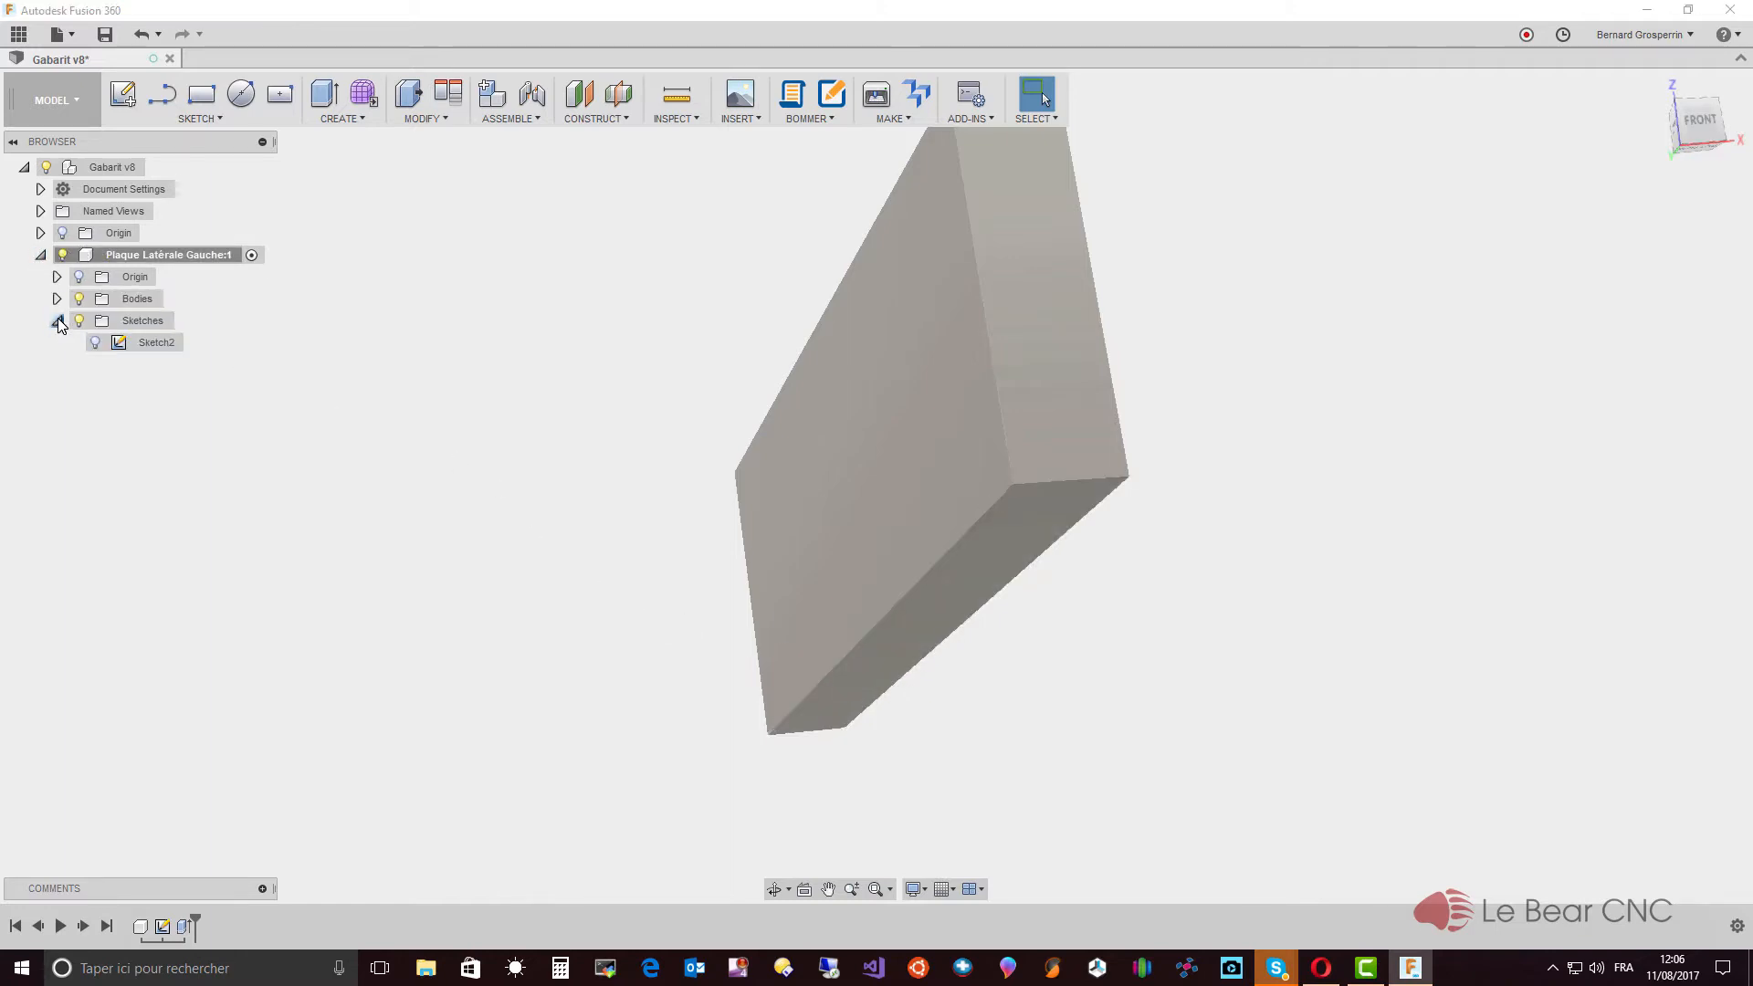
click(95, 343)
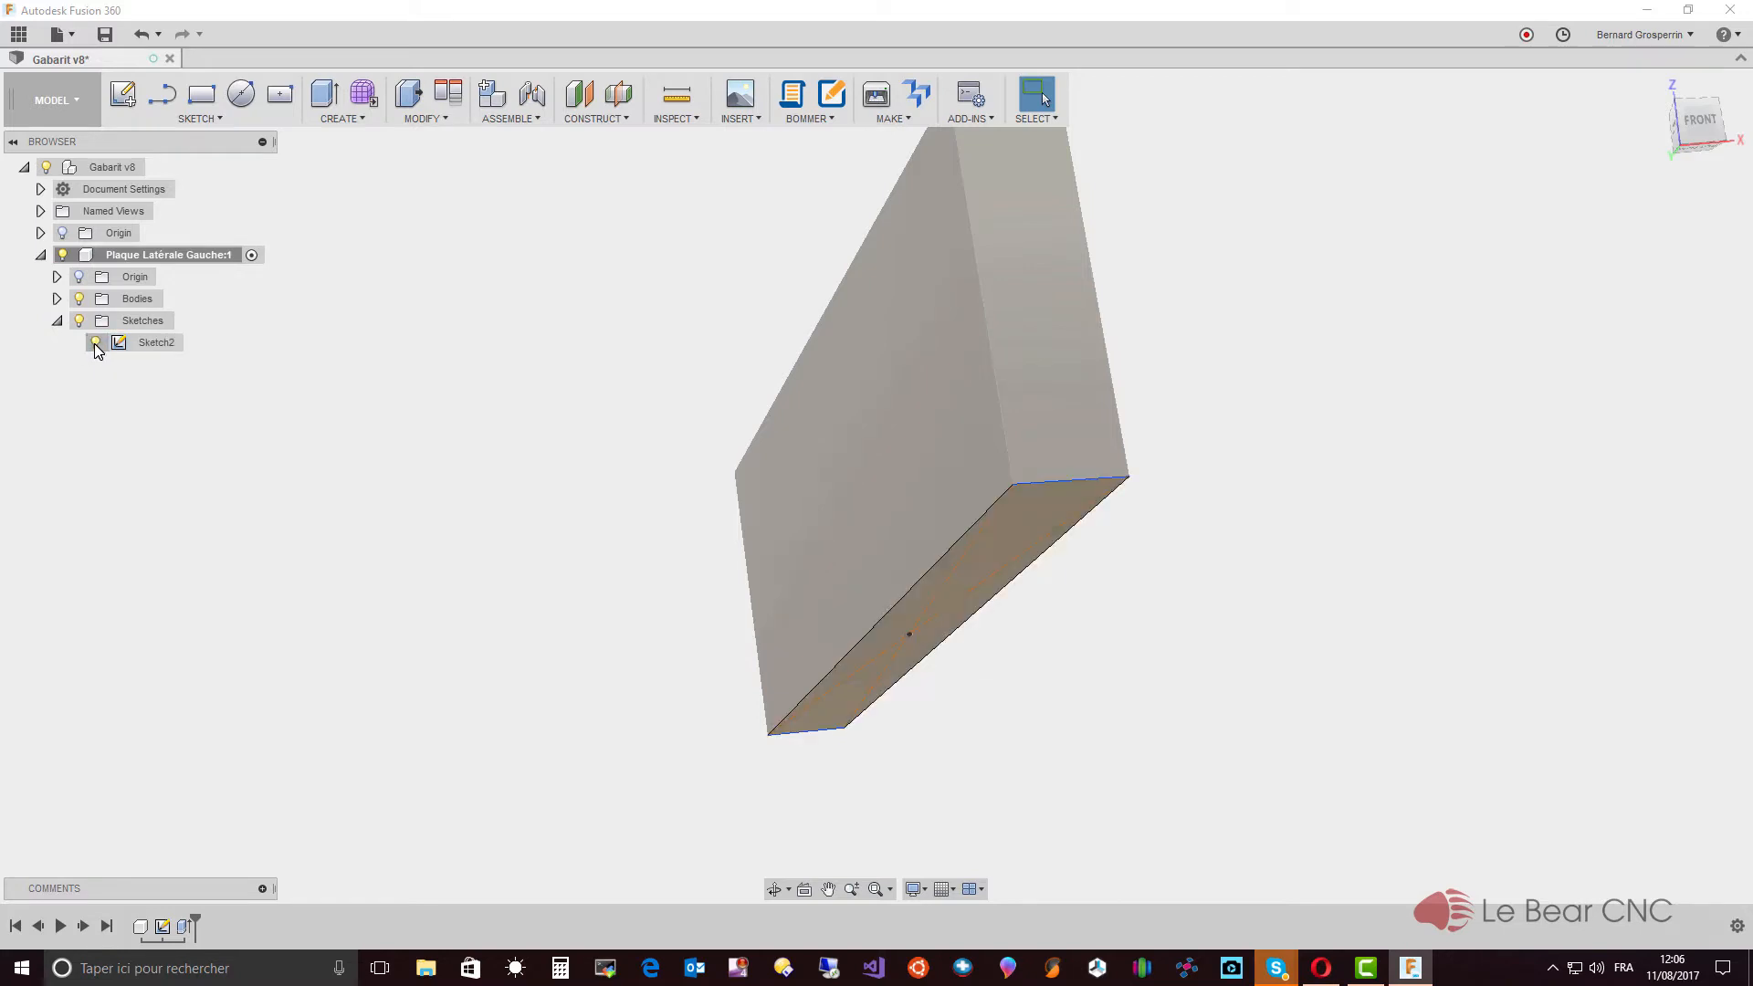
right_click(162, 341)
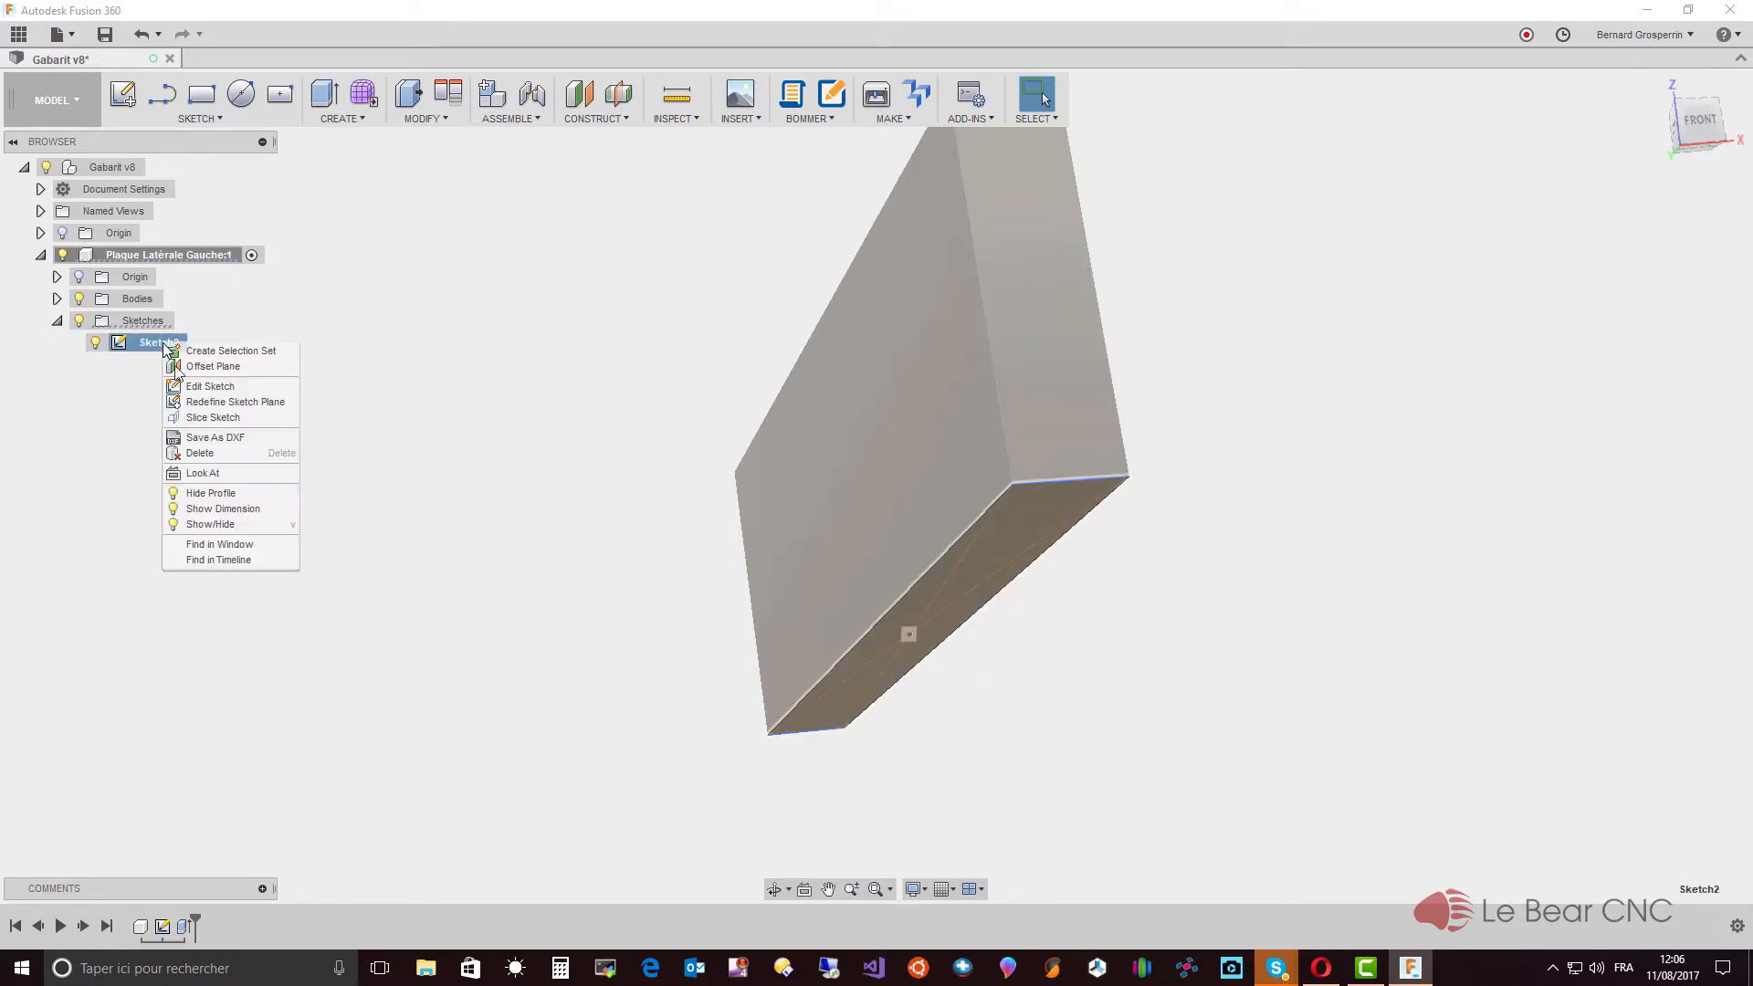
click(194, 510)
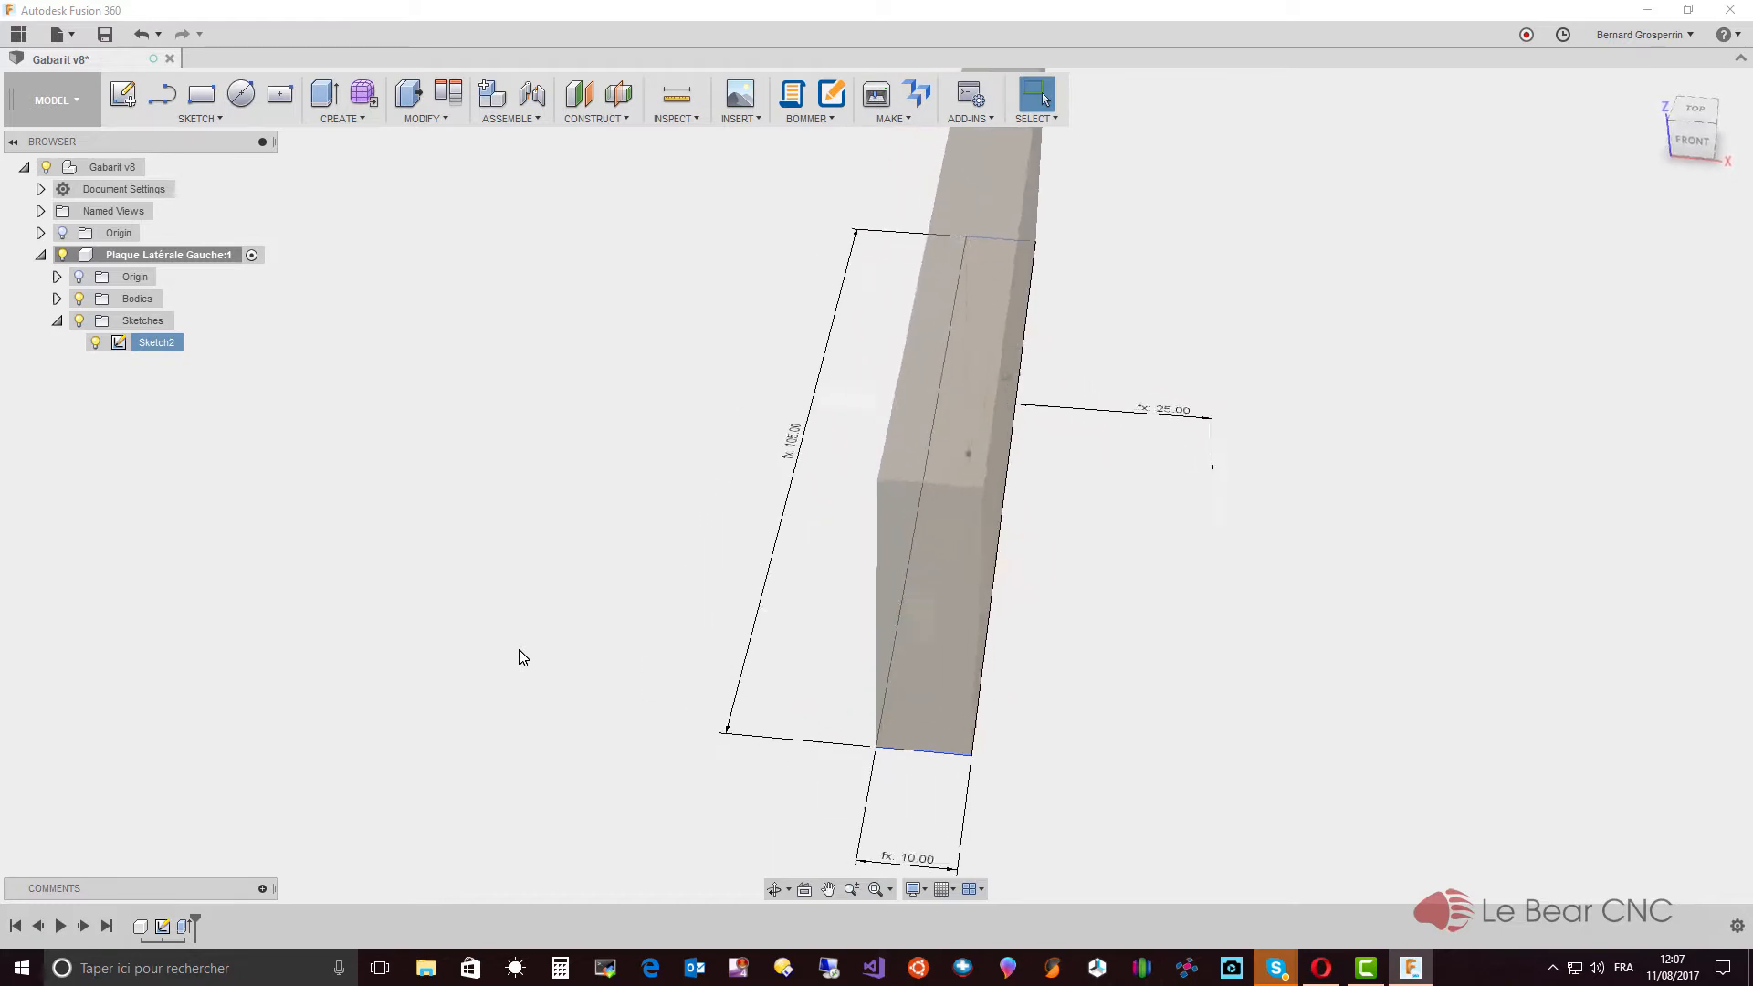
click(96, 344)
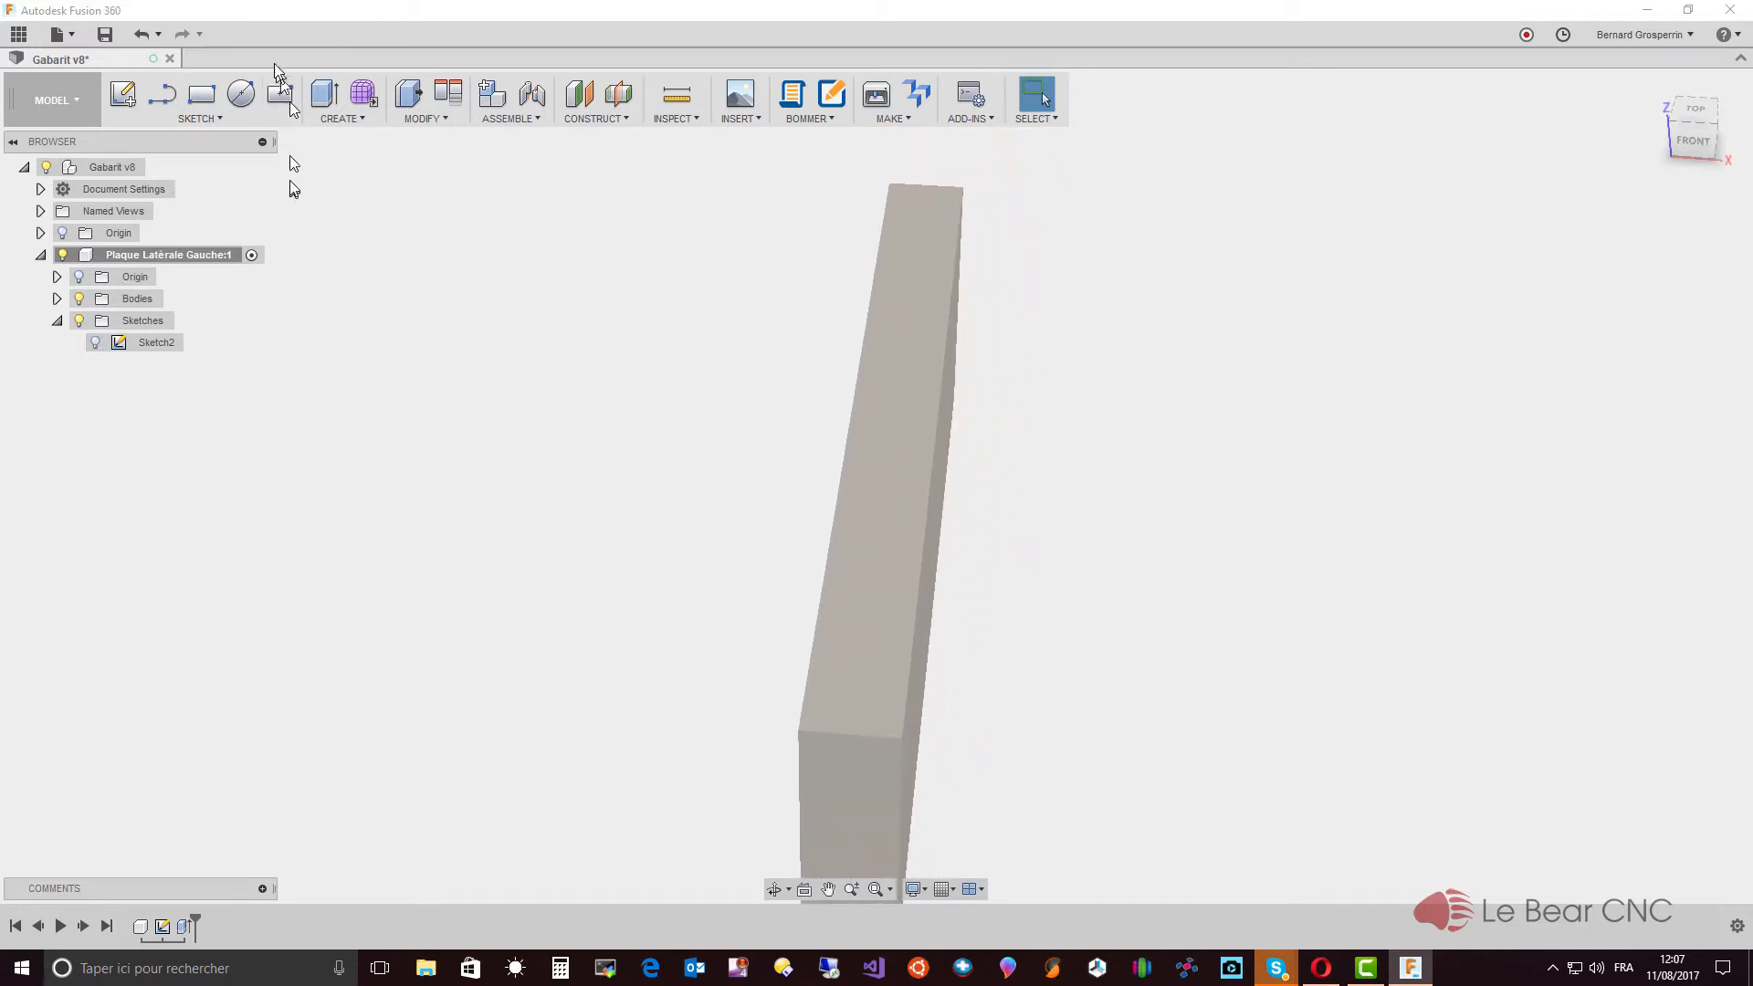
Step: Create a new sketch on the long, narrow top face of the plate
click(210, 119)
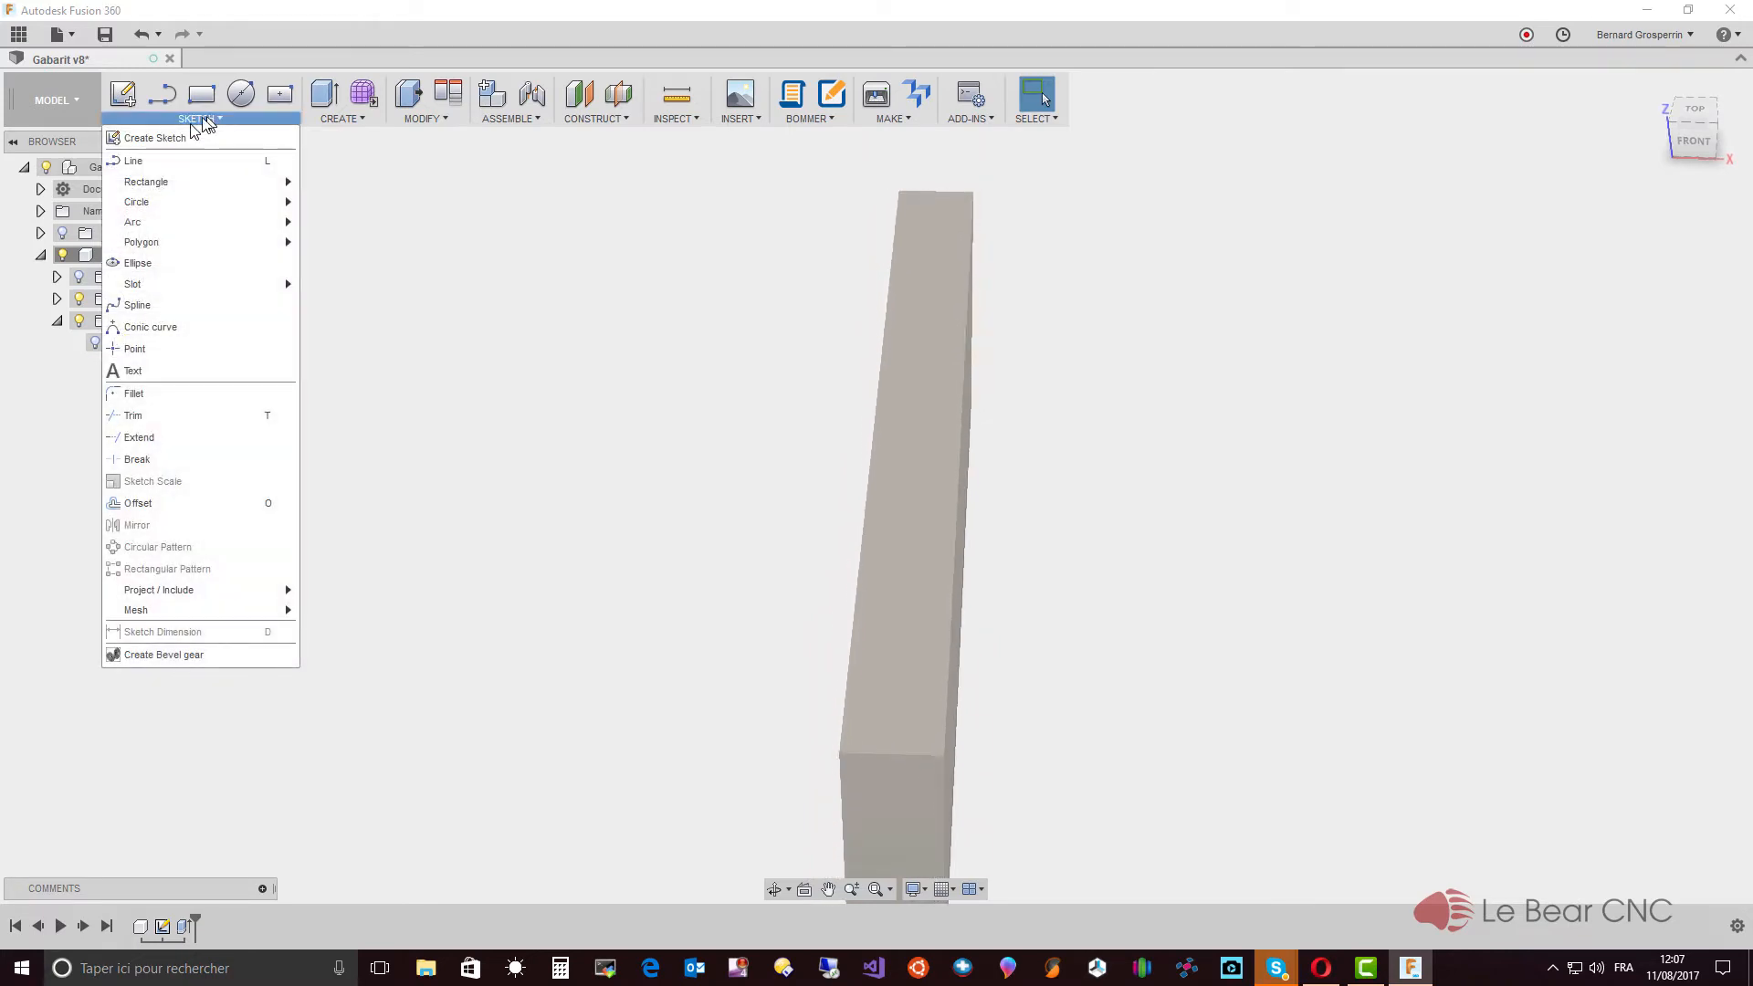
click(165, 142)
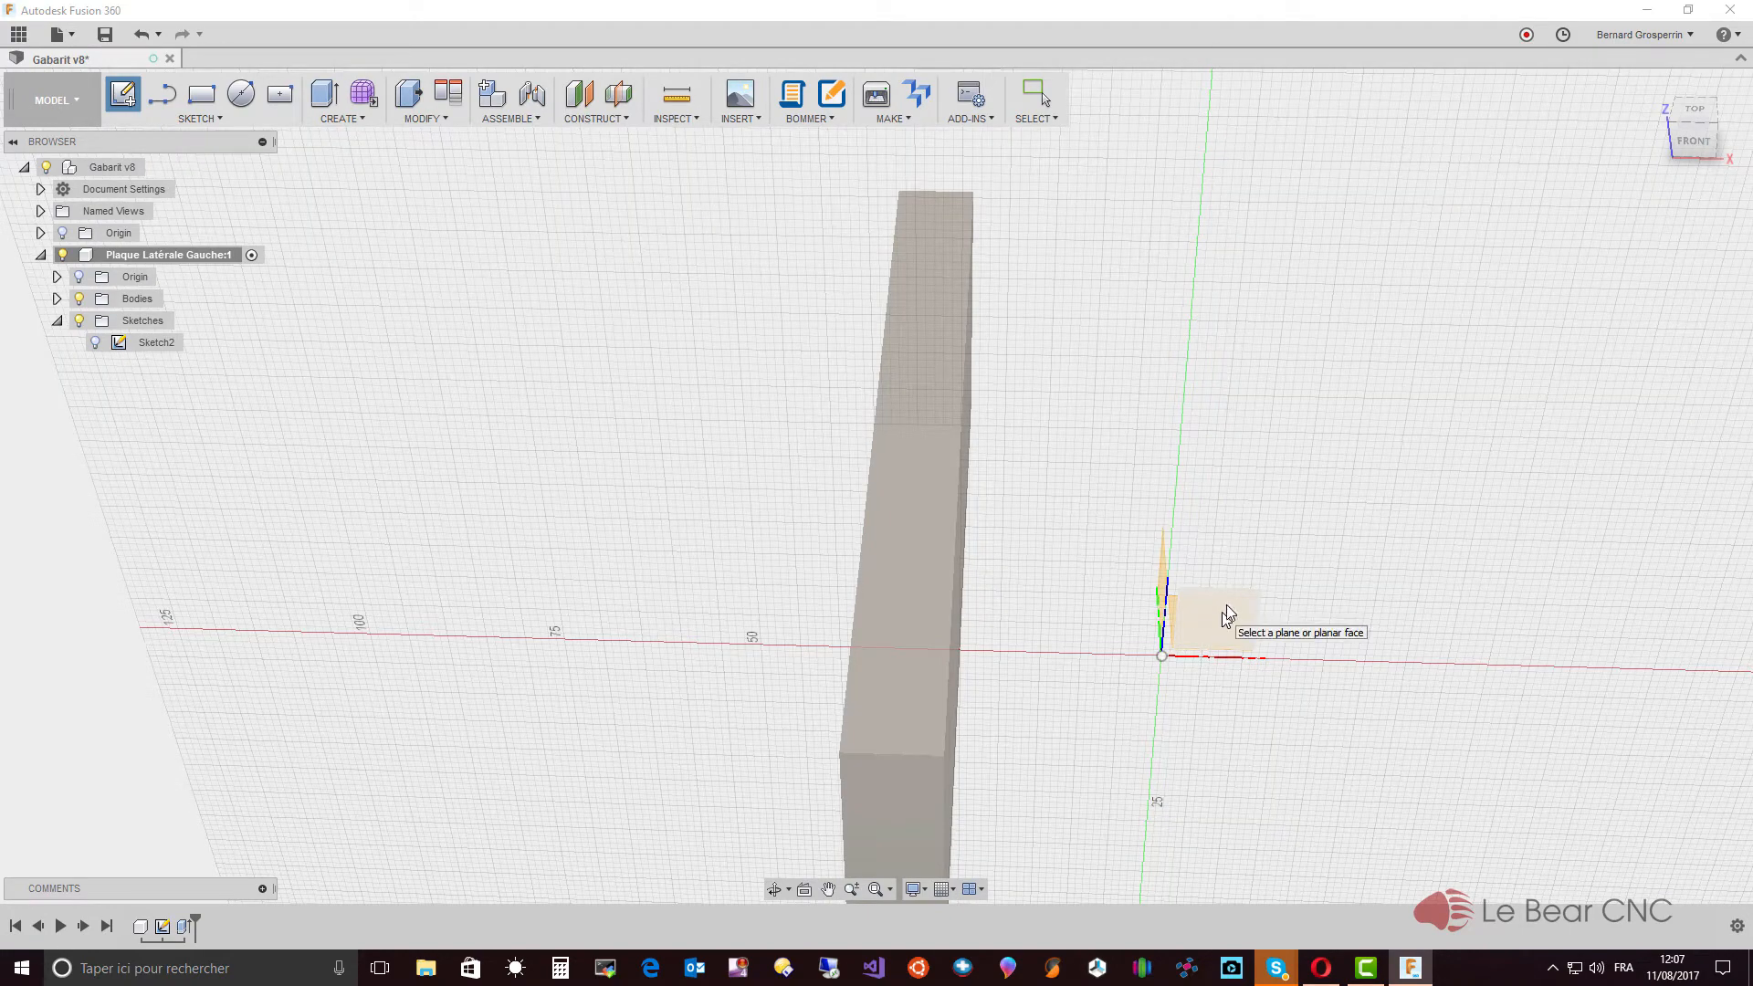
shift+middle_drag(1191, 611, 1178, 566)
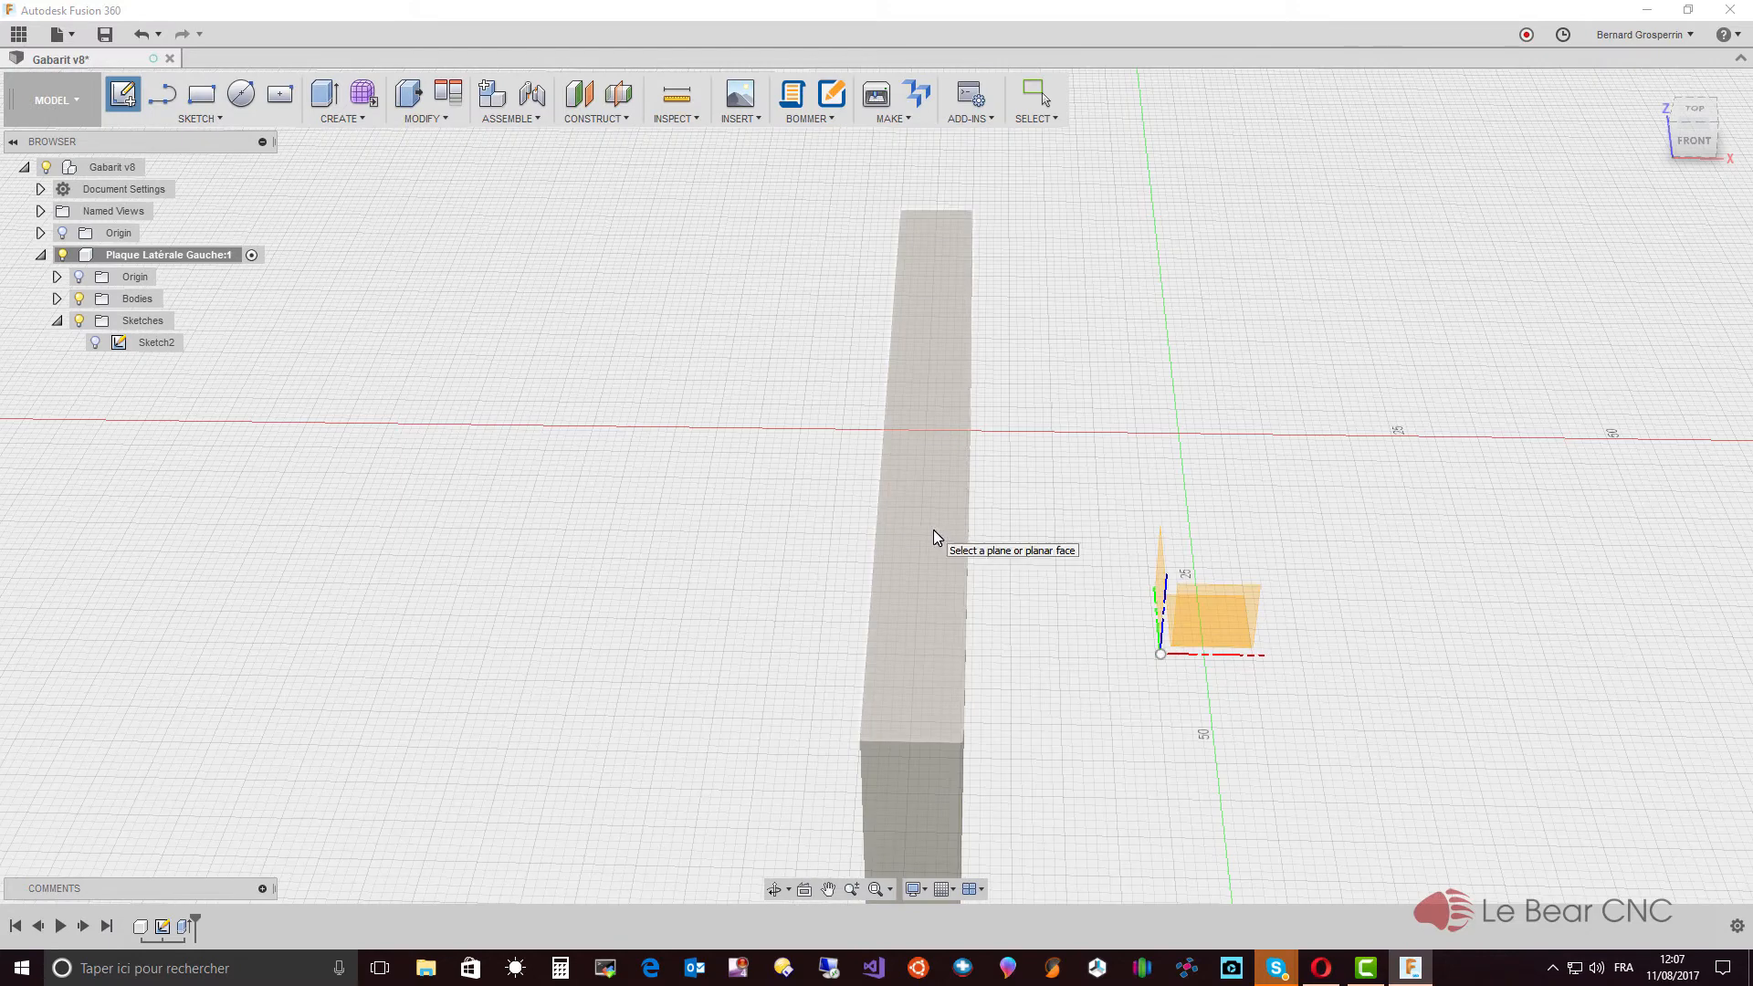
click(933, 536)
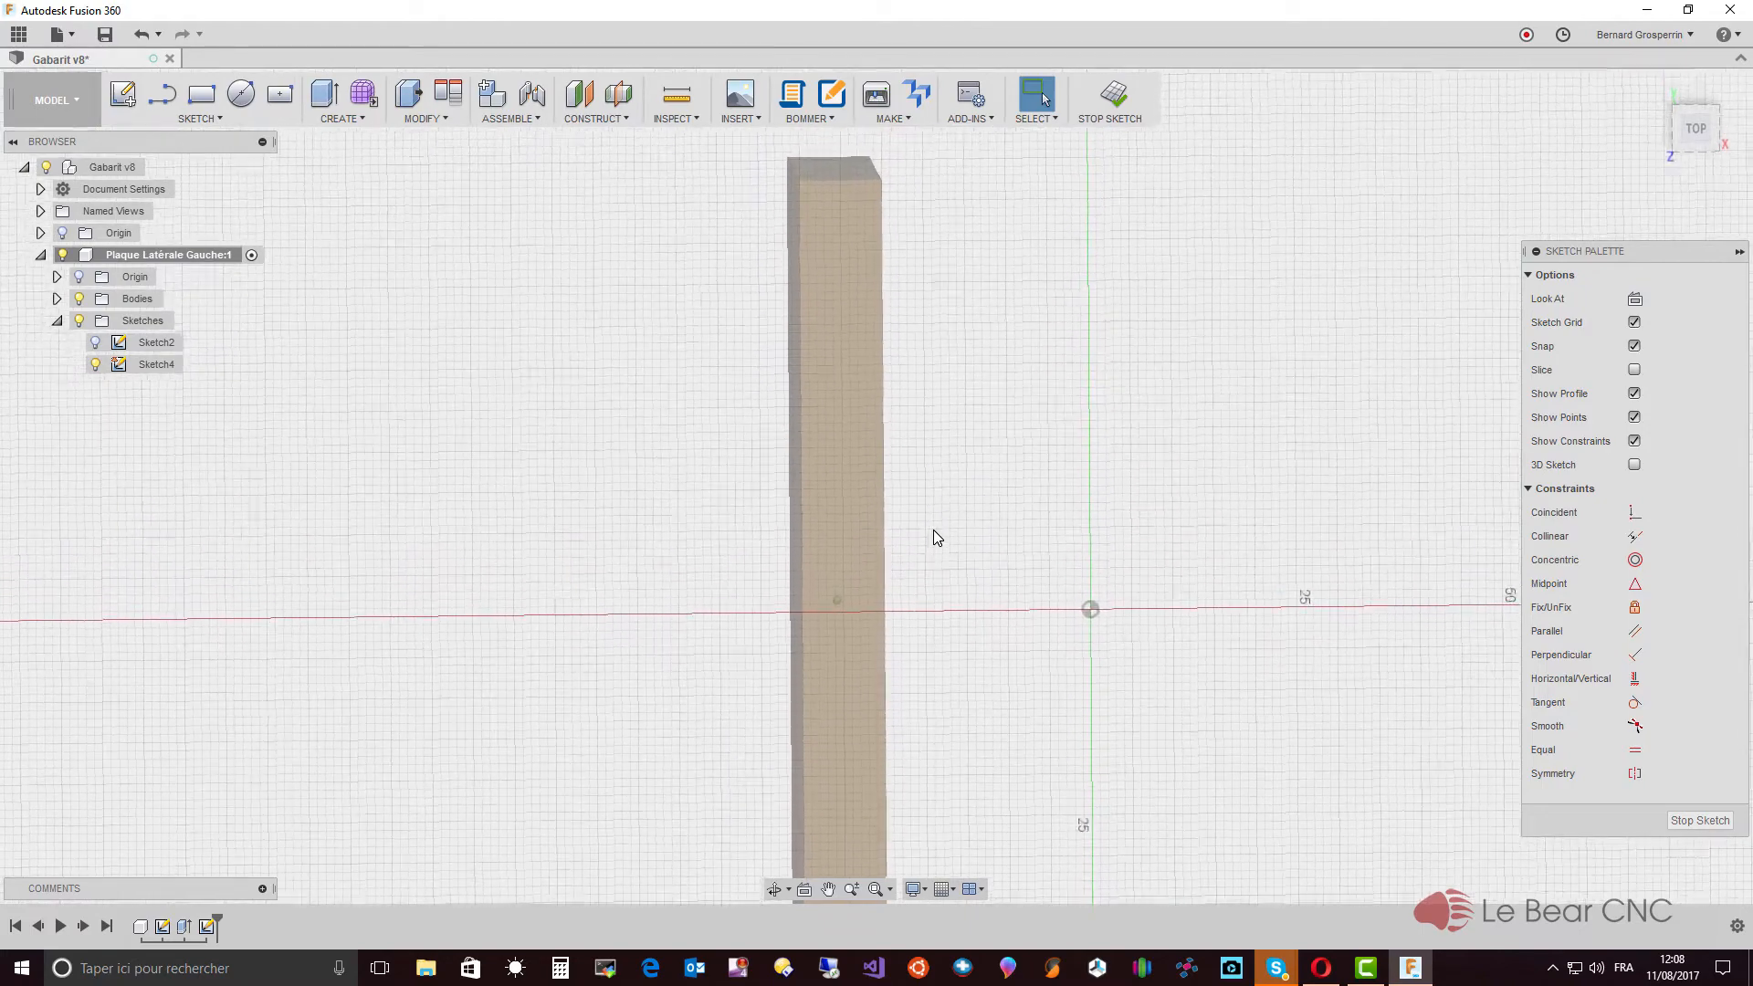
Step: Project the plate's body into the new sketch using the body selection filter, and hide the component's bodies
click(222, 119)
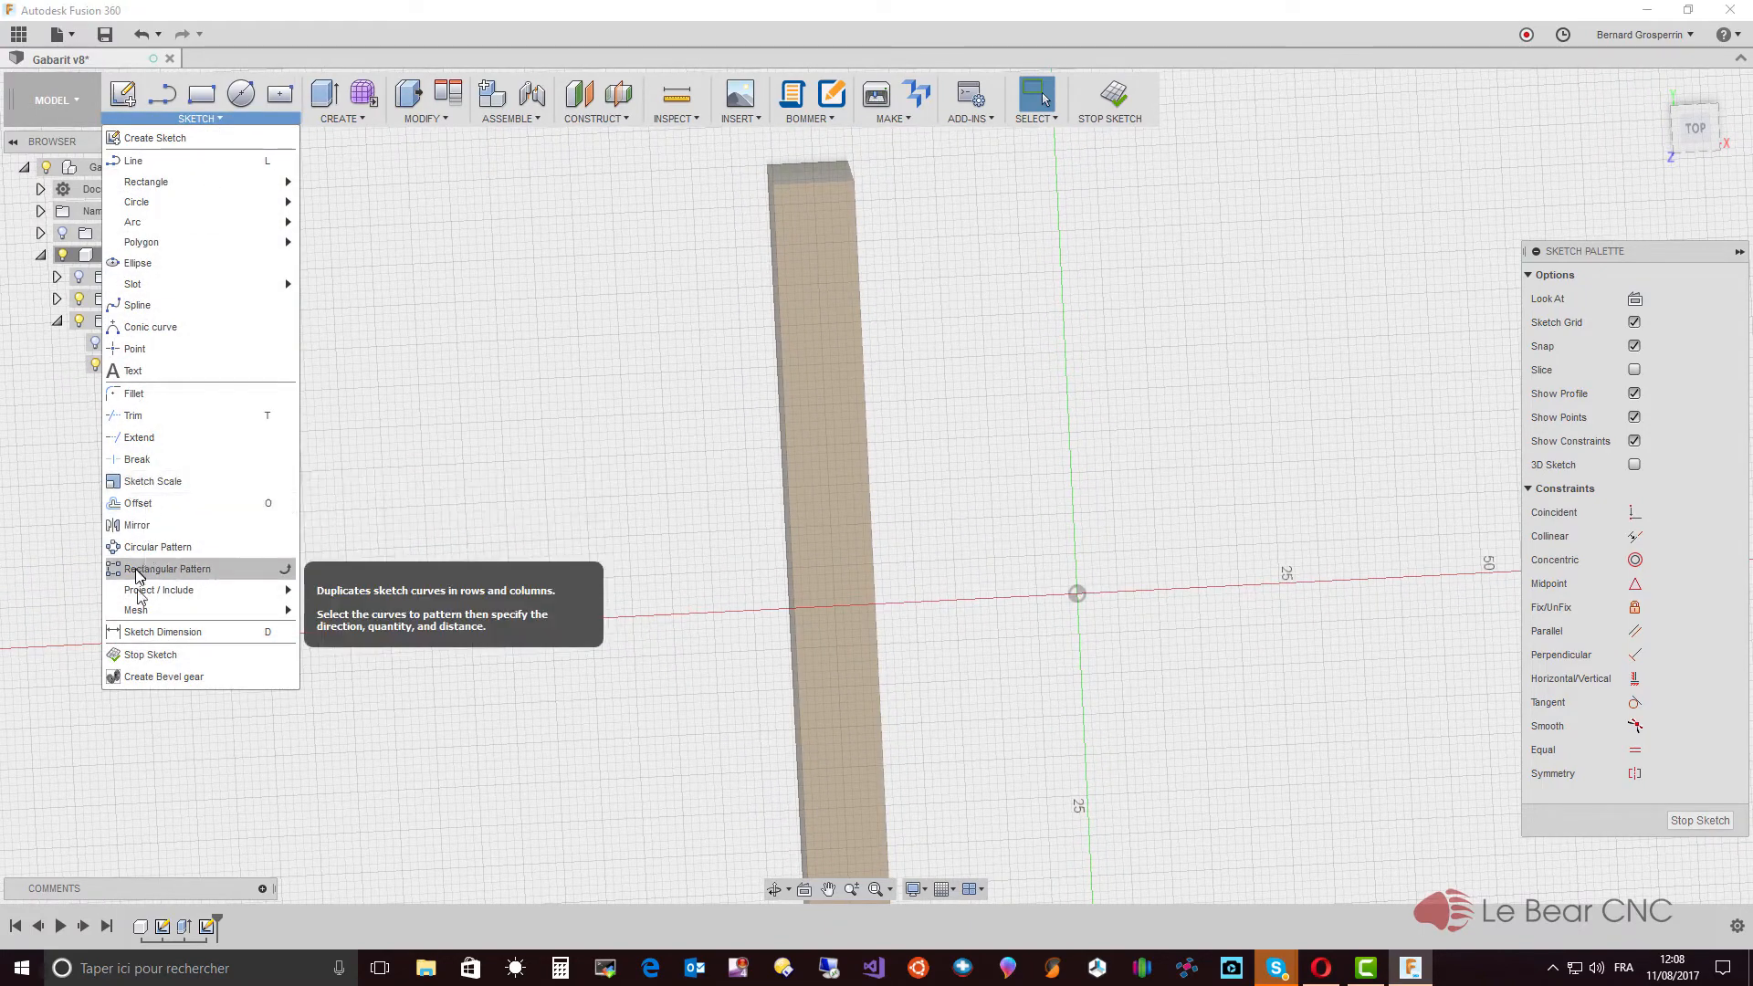
mouse_move(137, 591)
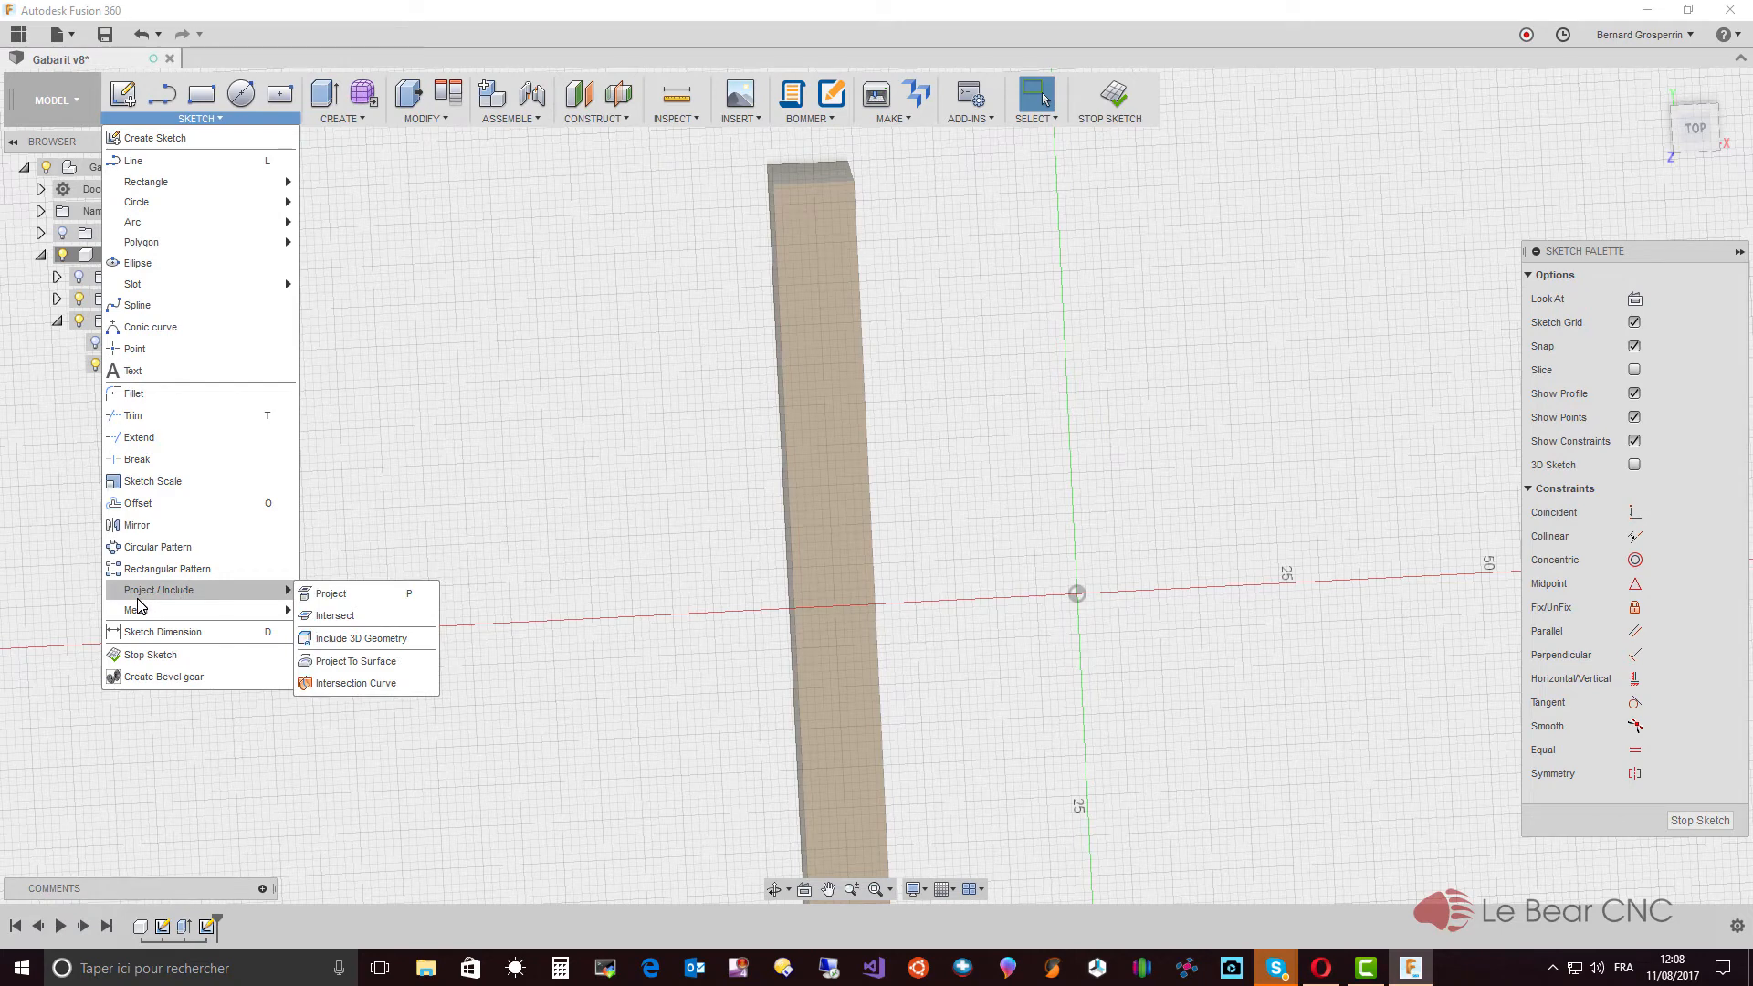
click(320, 595)
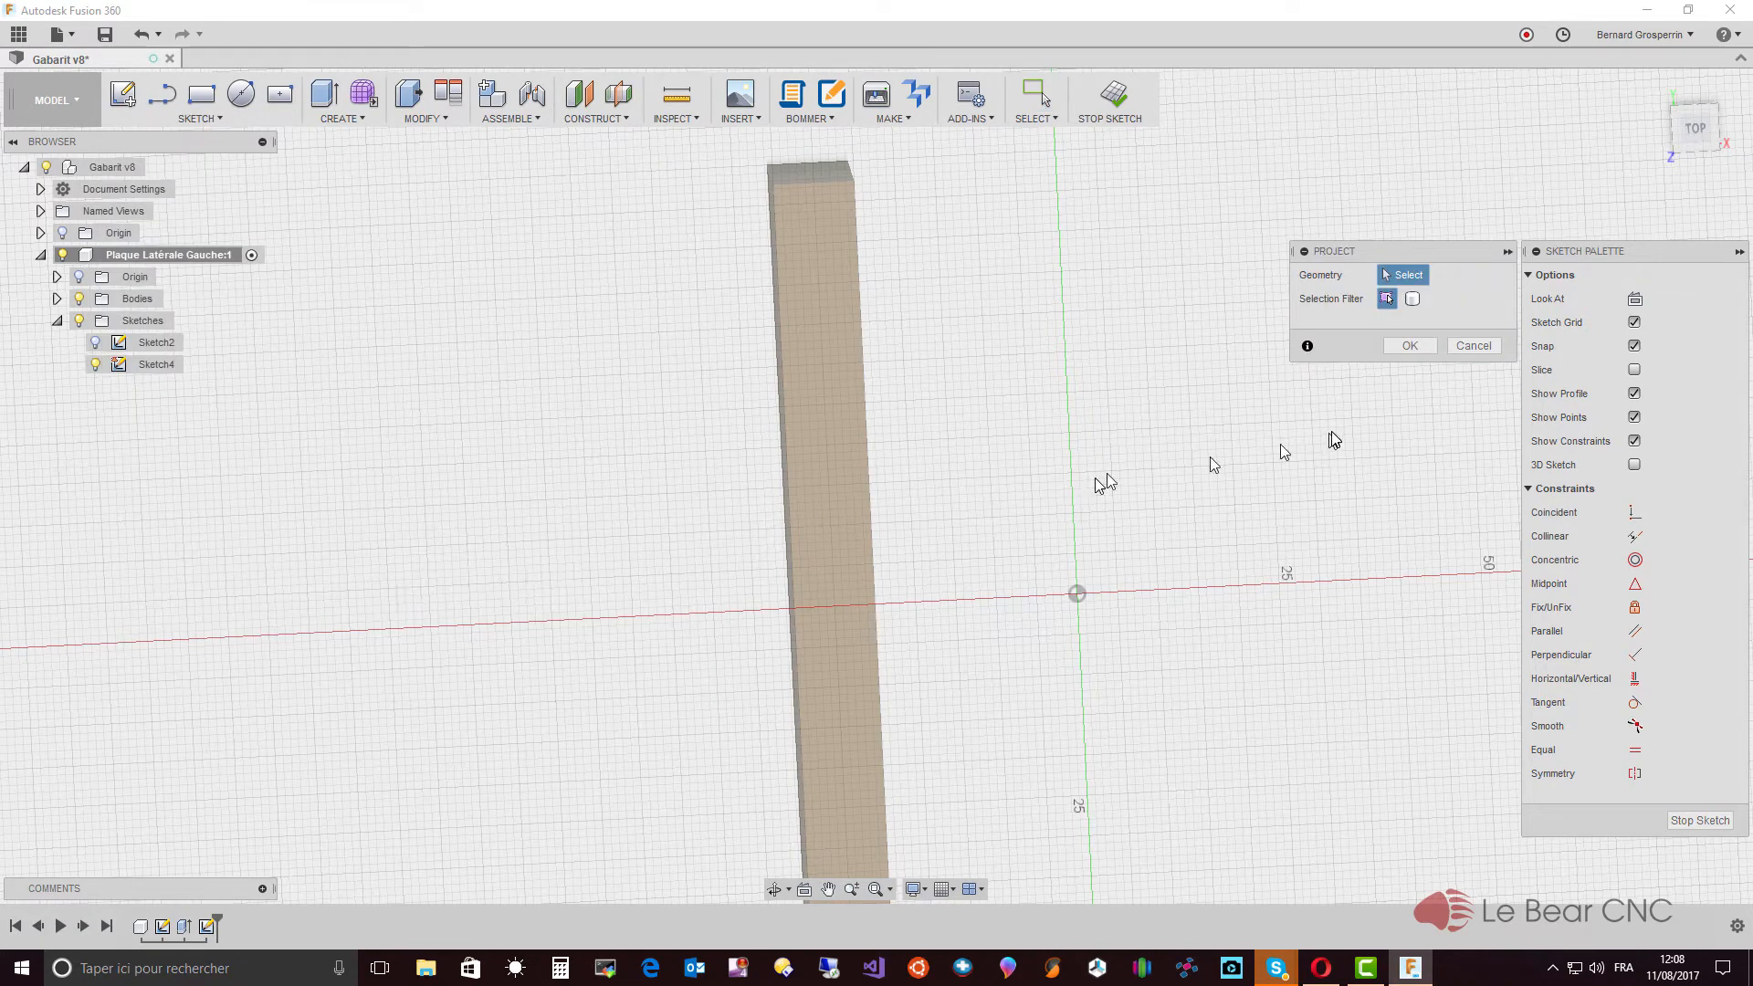
click(1415, 297)
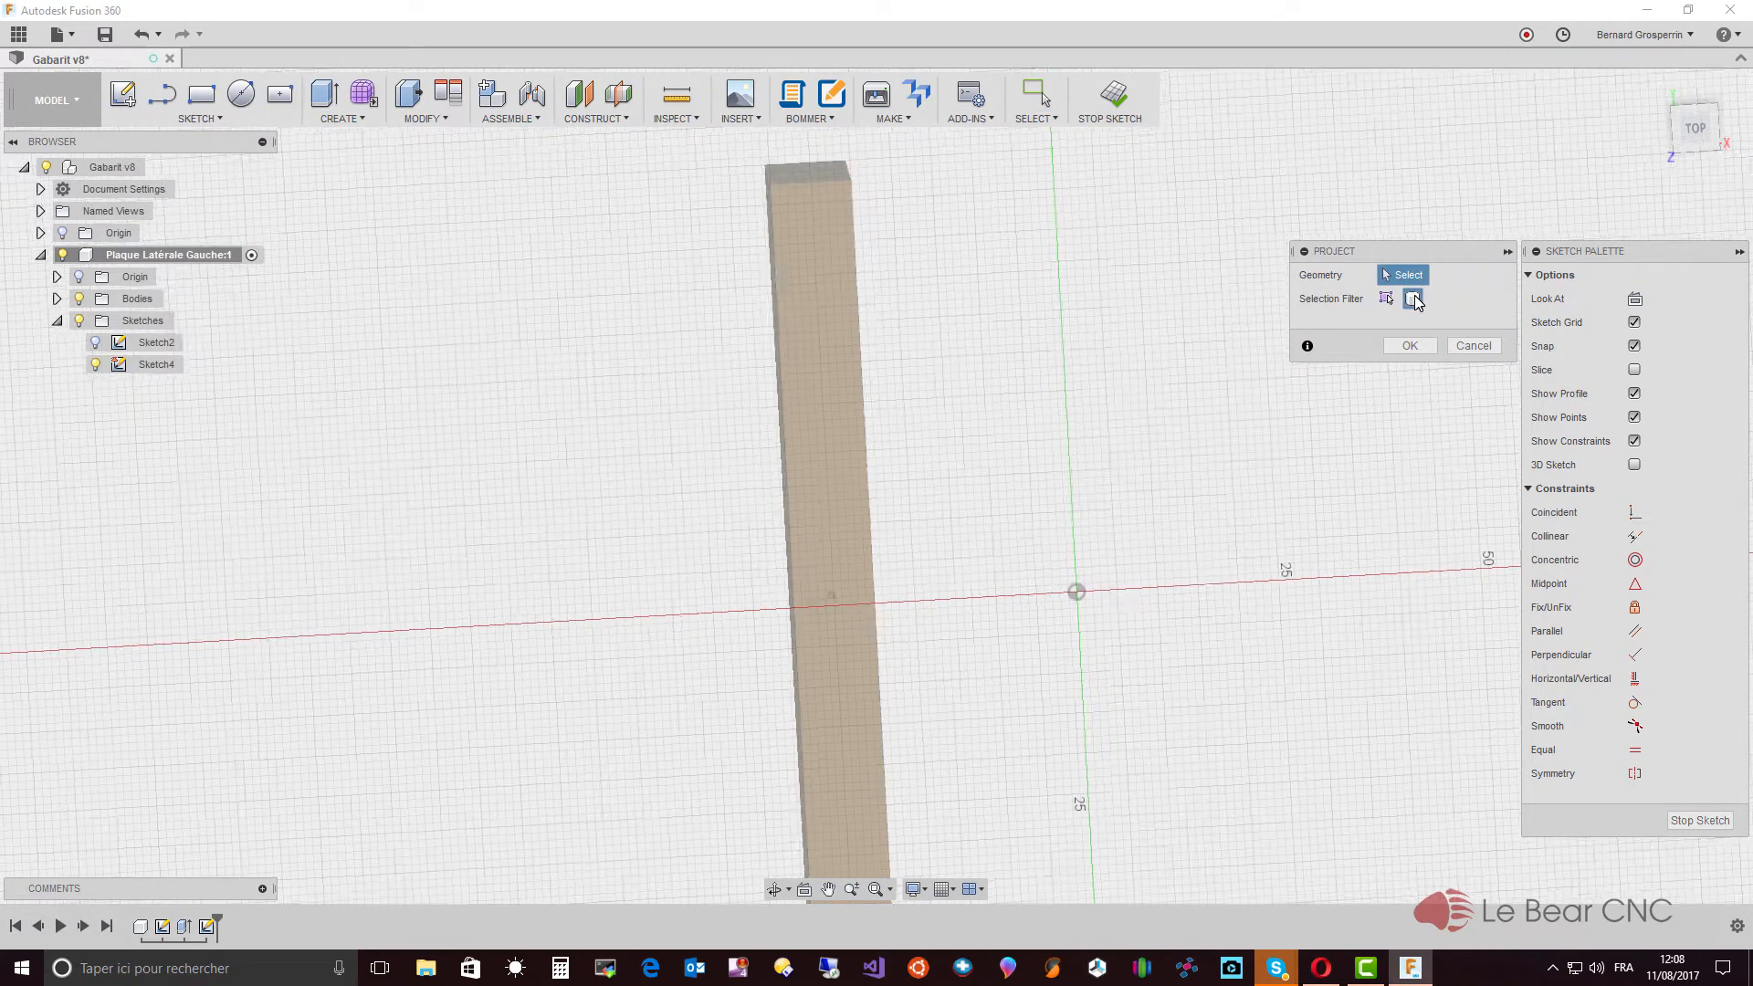
click(818, 464)
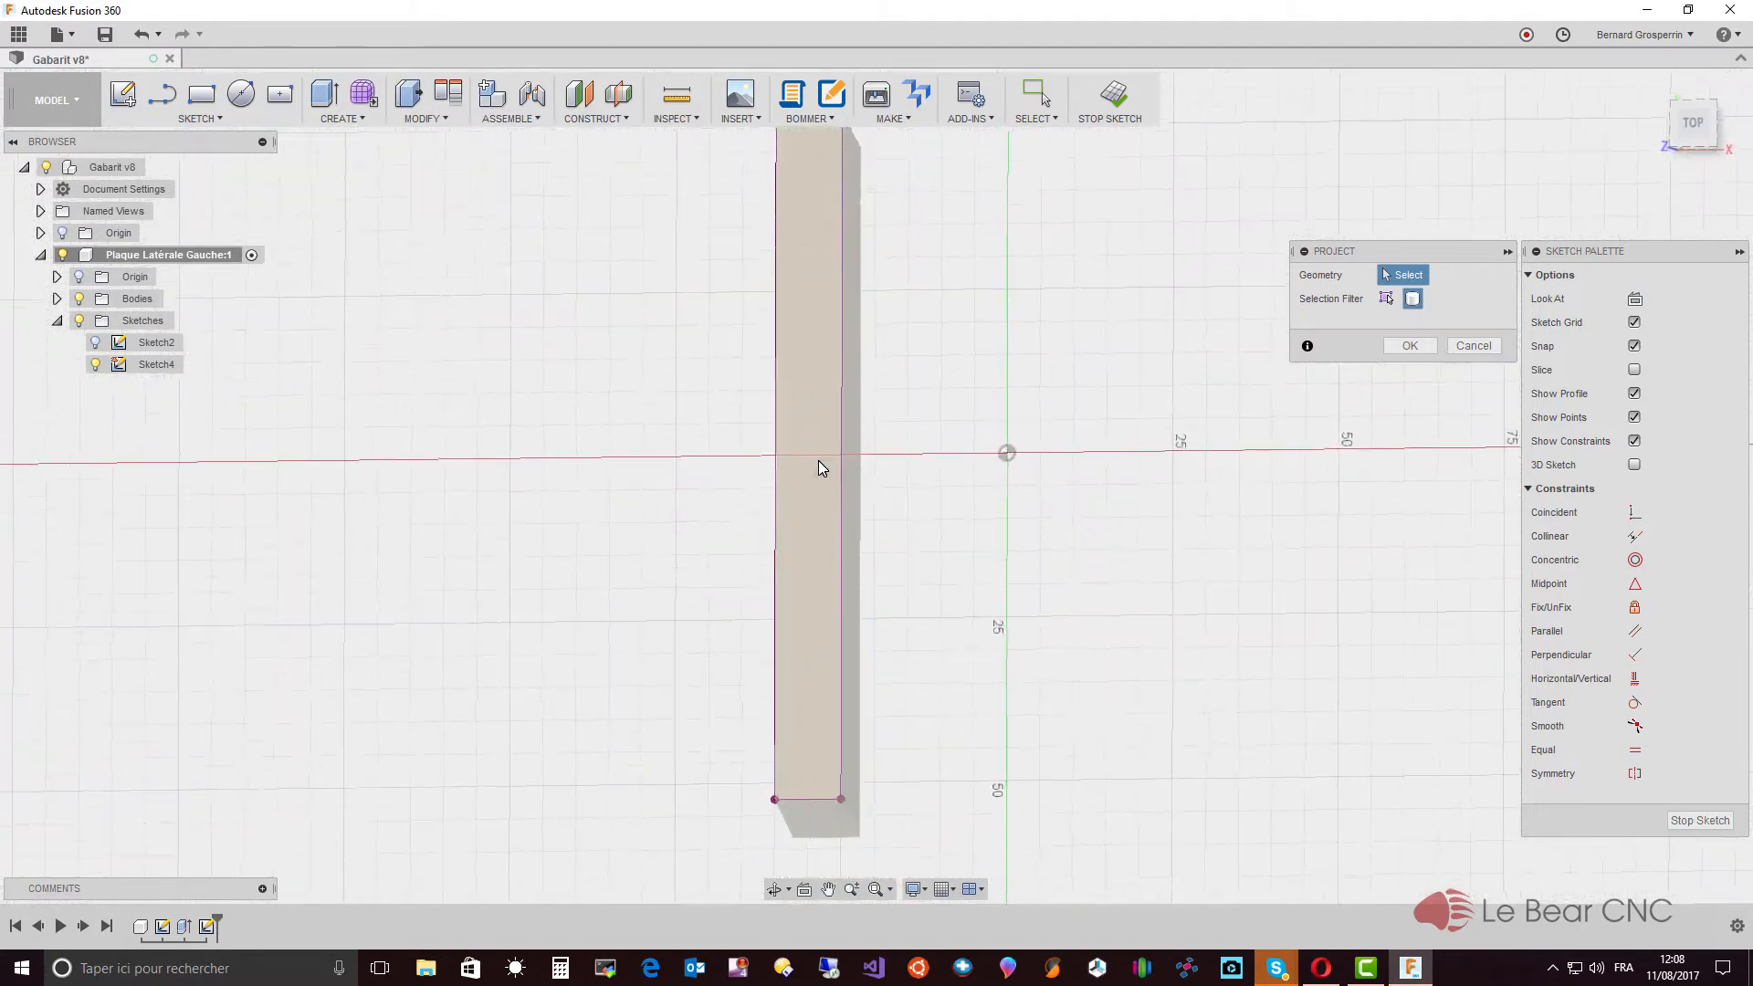
click(1409, 345)
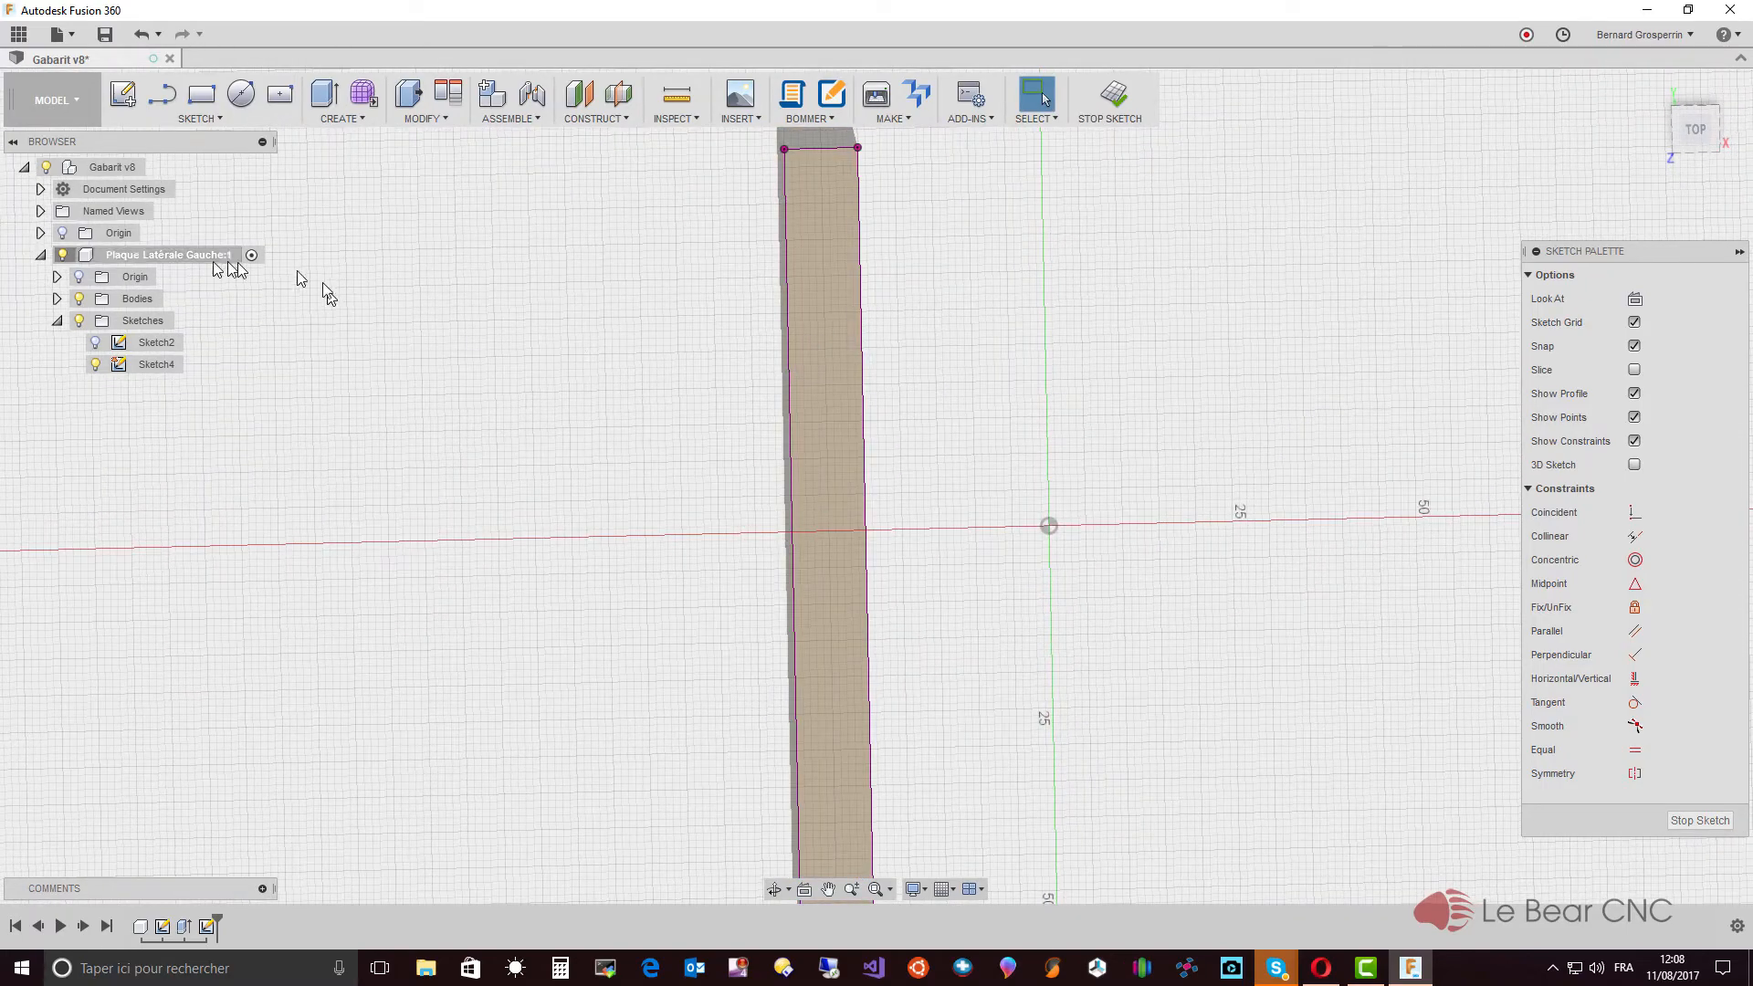
click(80, 300)
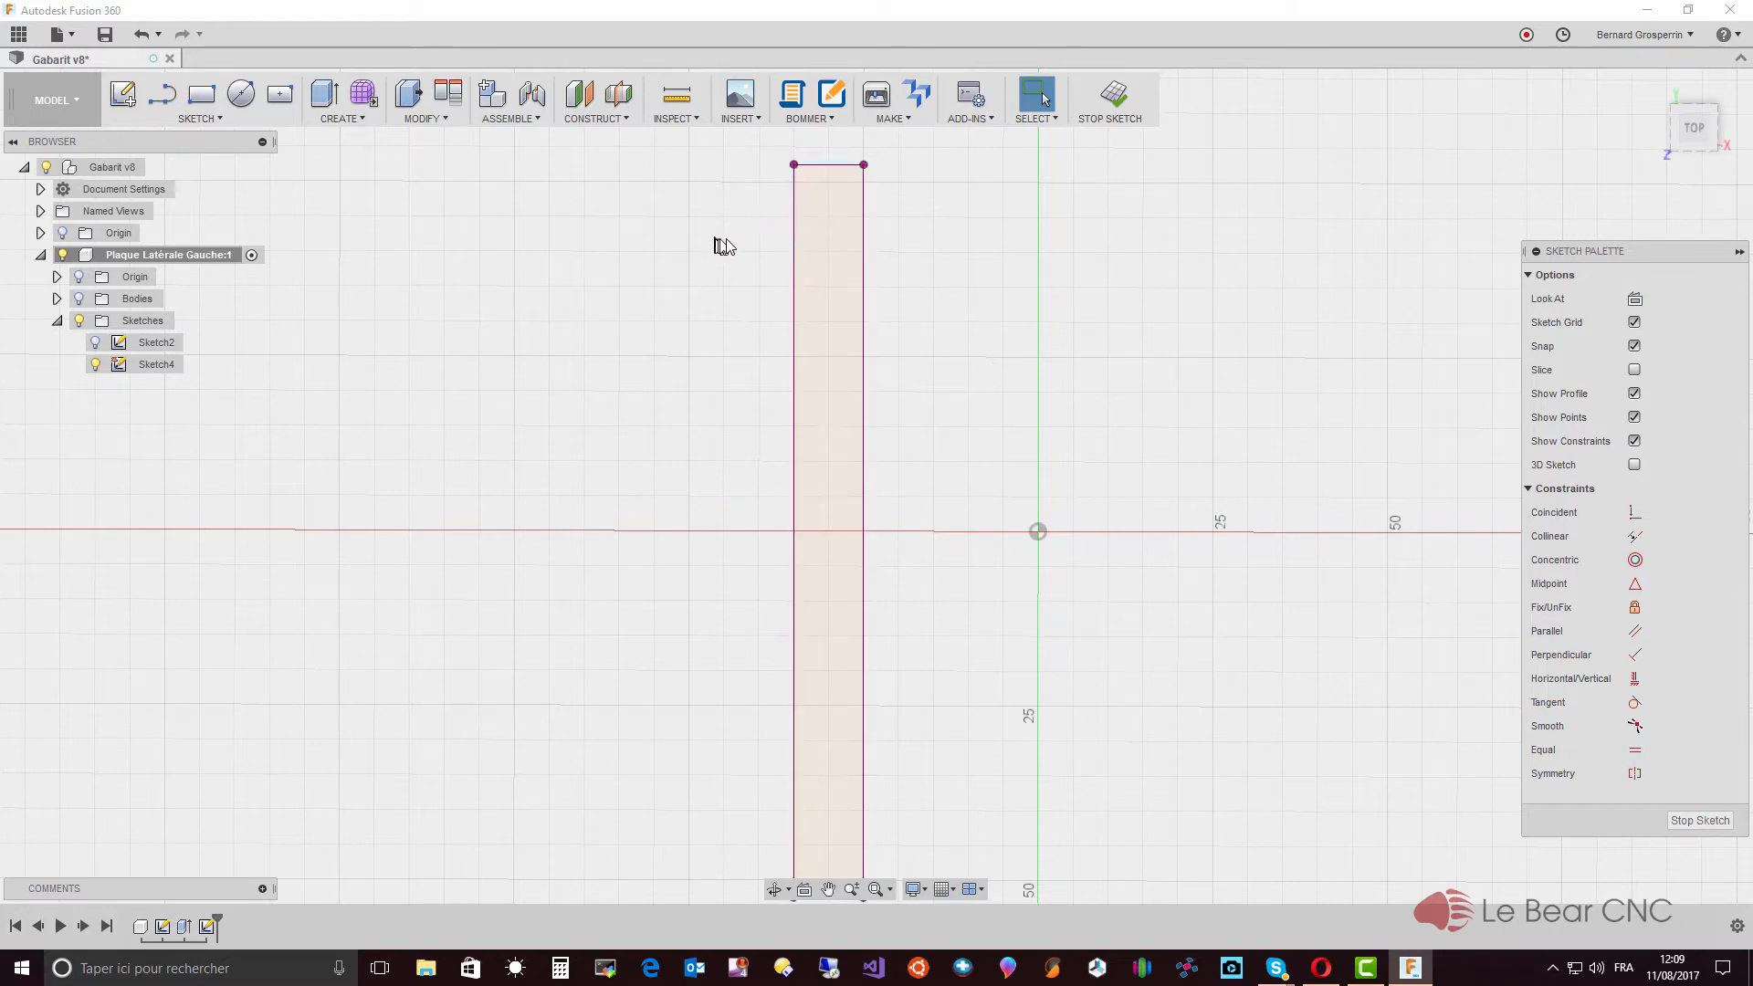
Step: Examine the projected plate outline close up and as a whole, finishing in the top view
scroll(728, 239, up, 2)
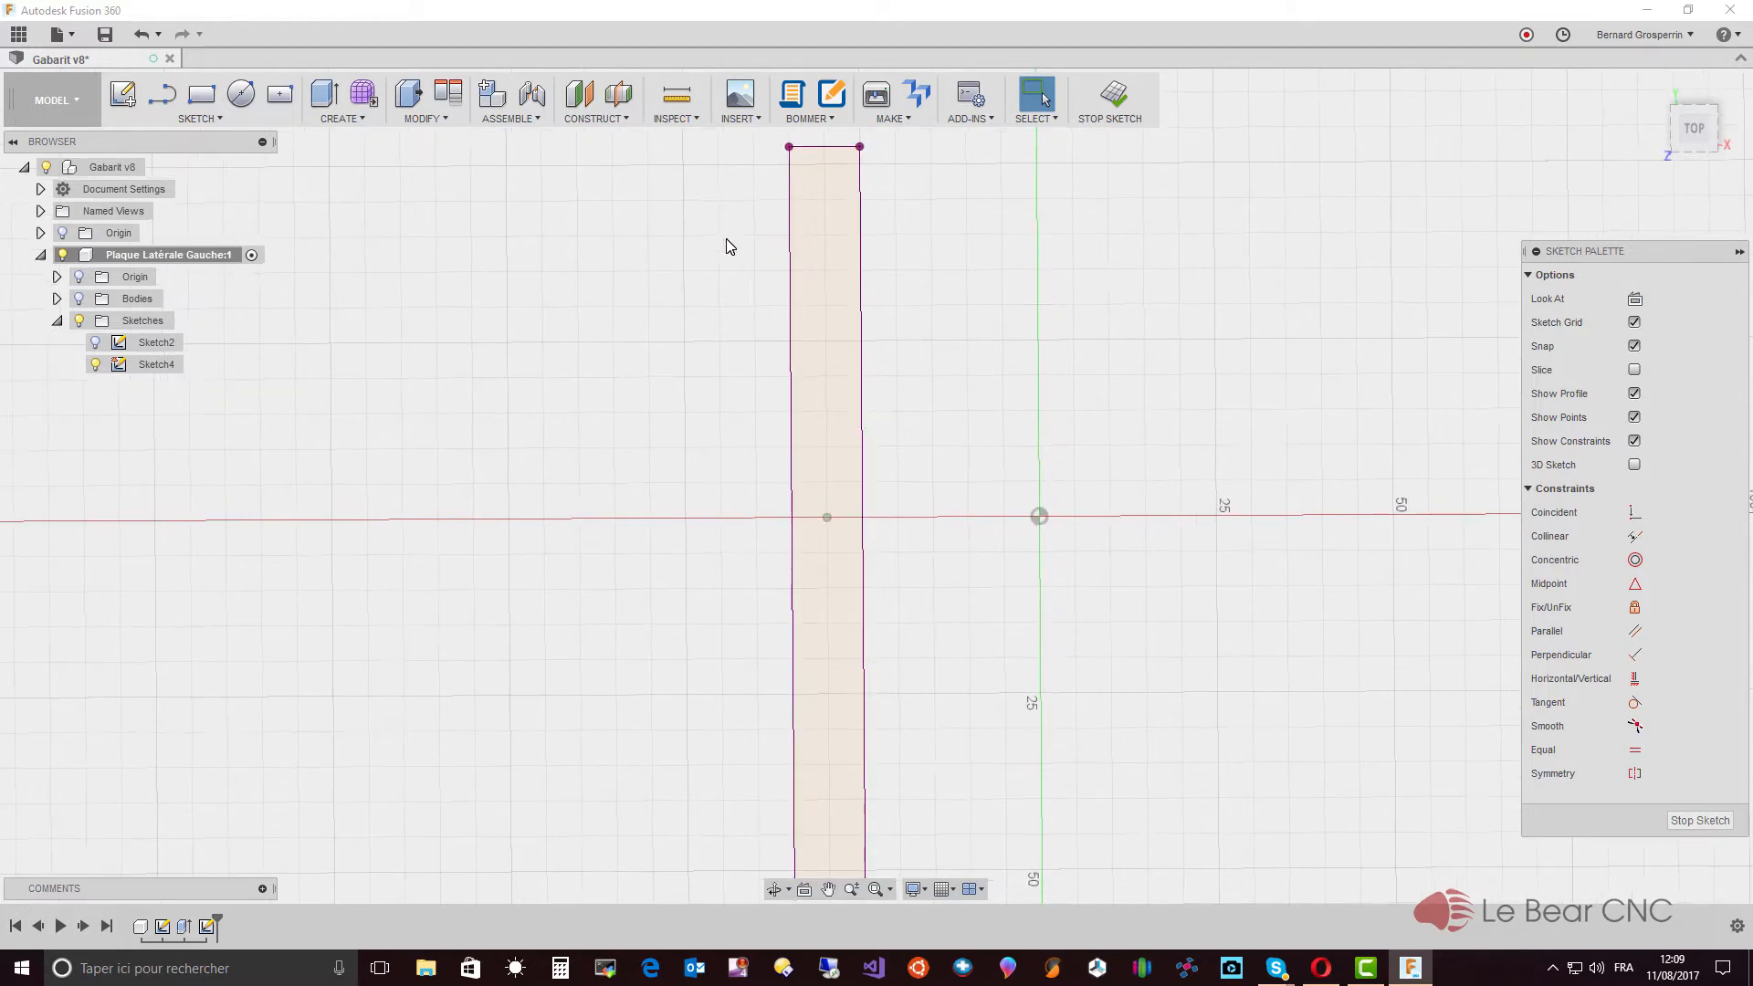
scroll(726, 239, up, 2)
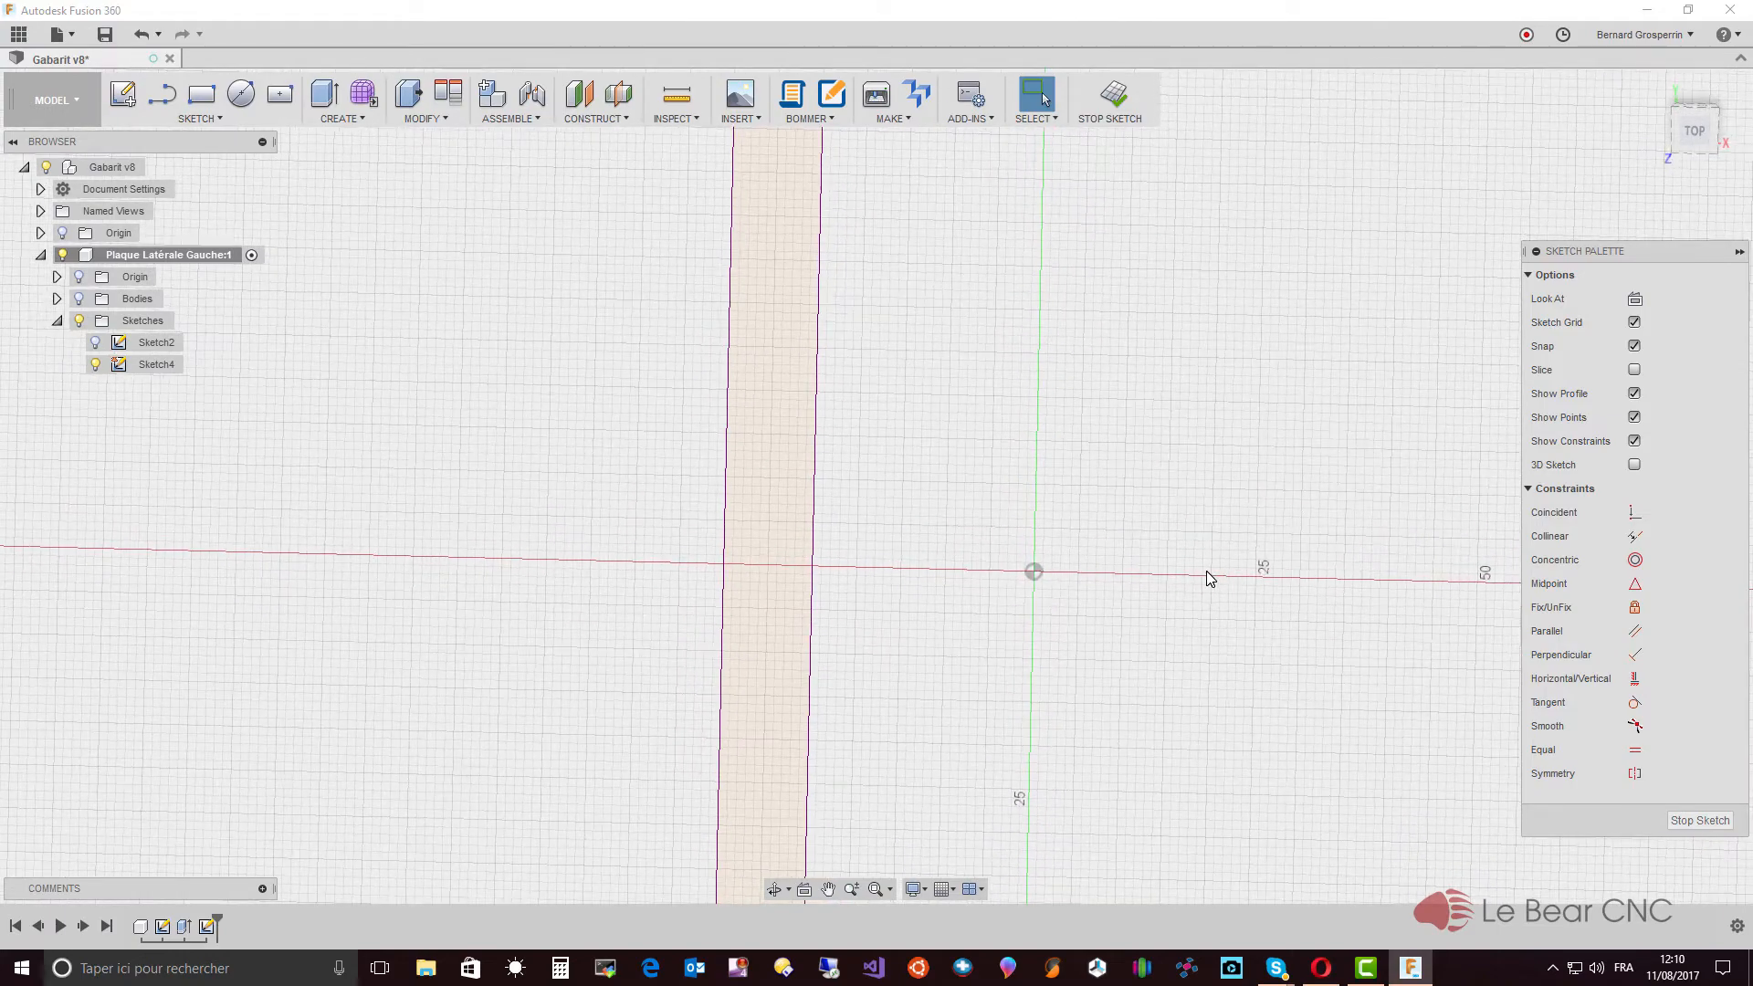
scroll(1206, 572, up, 10)
scroll(1207, 573, down, 5)
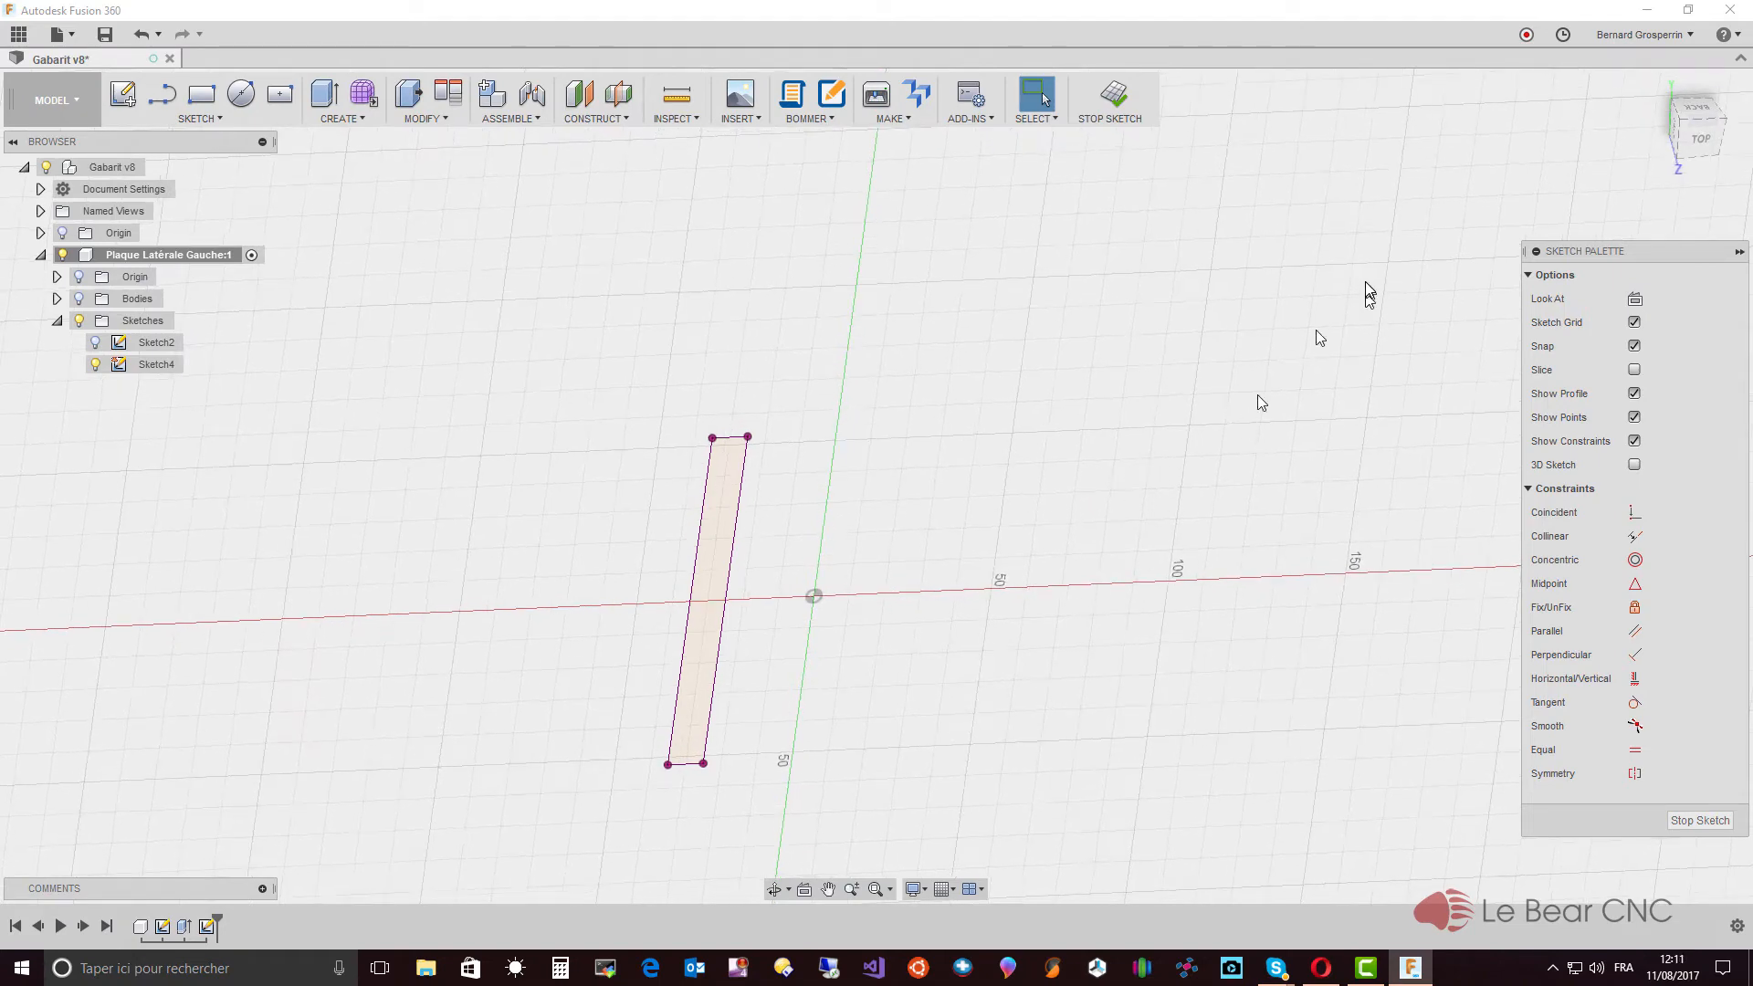
click(1700, 138)
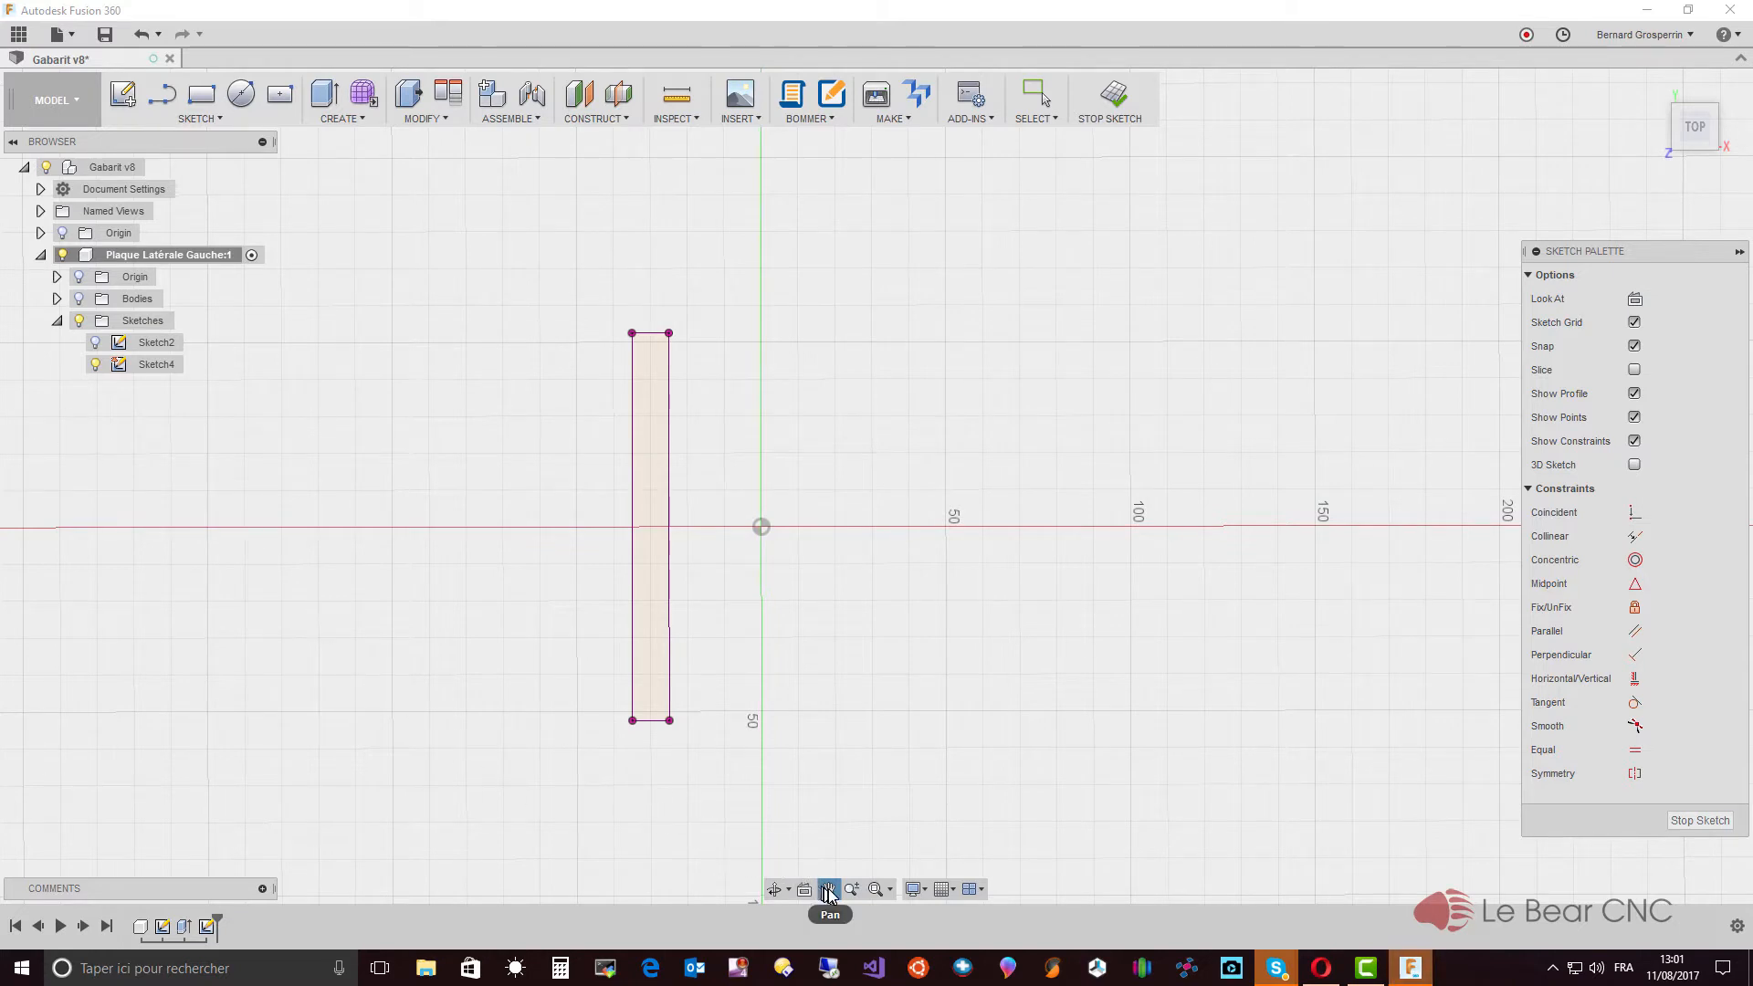
Step: Pan and orbit around the projected outline to inspect it relative to the origin, restoring the top view
mouse_move(638, 785)
mouse_down()
mouse_move(838, 756)
mouse_move(833, 668)
mouse_move(587, 642)
mouse_move(621, 771)
mouse_move(858, 737)
mouse_move(693, 716)
mouse_move(780, 714)
mouse_up()
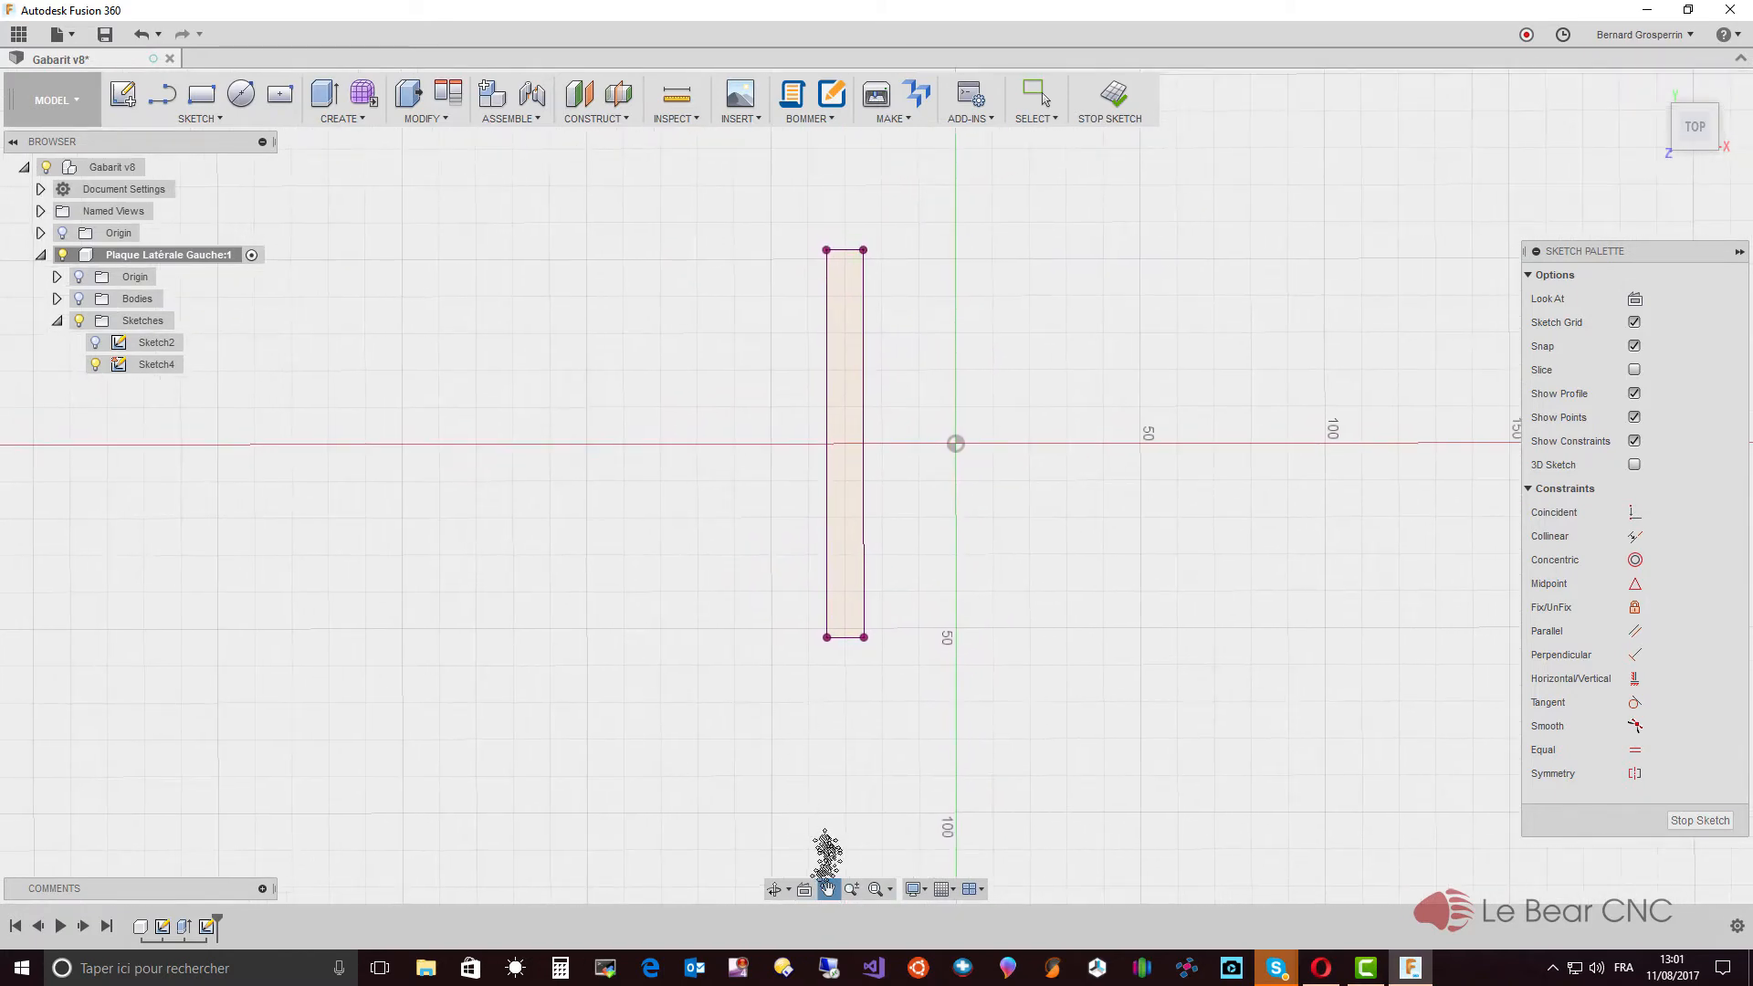
click(779, 887)
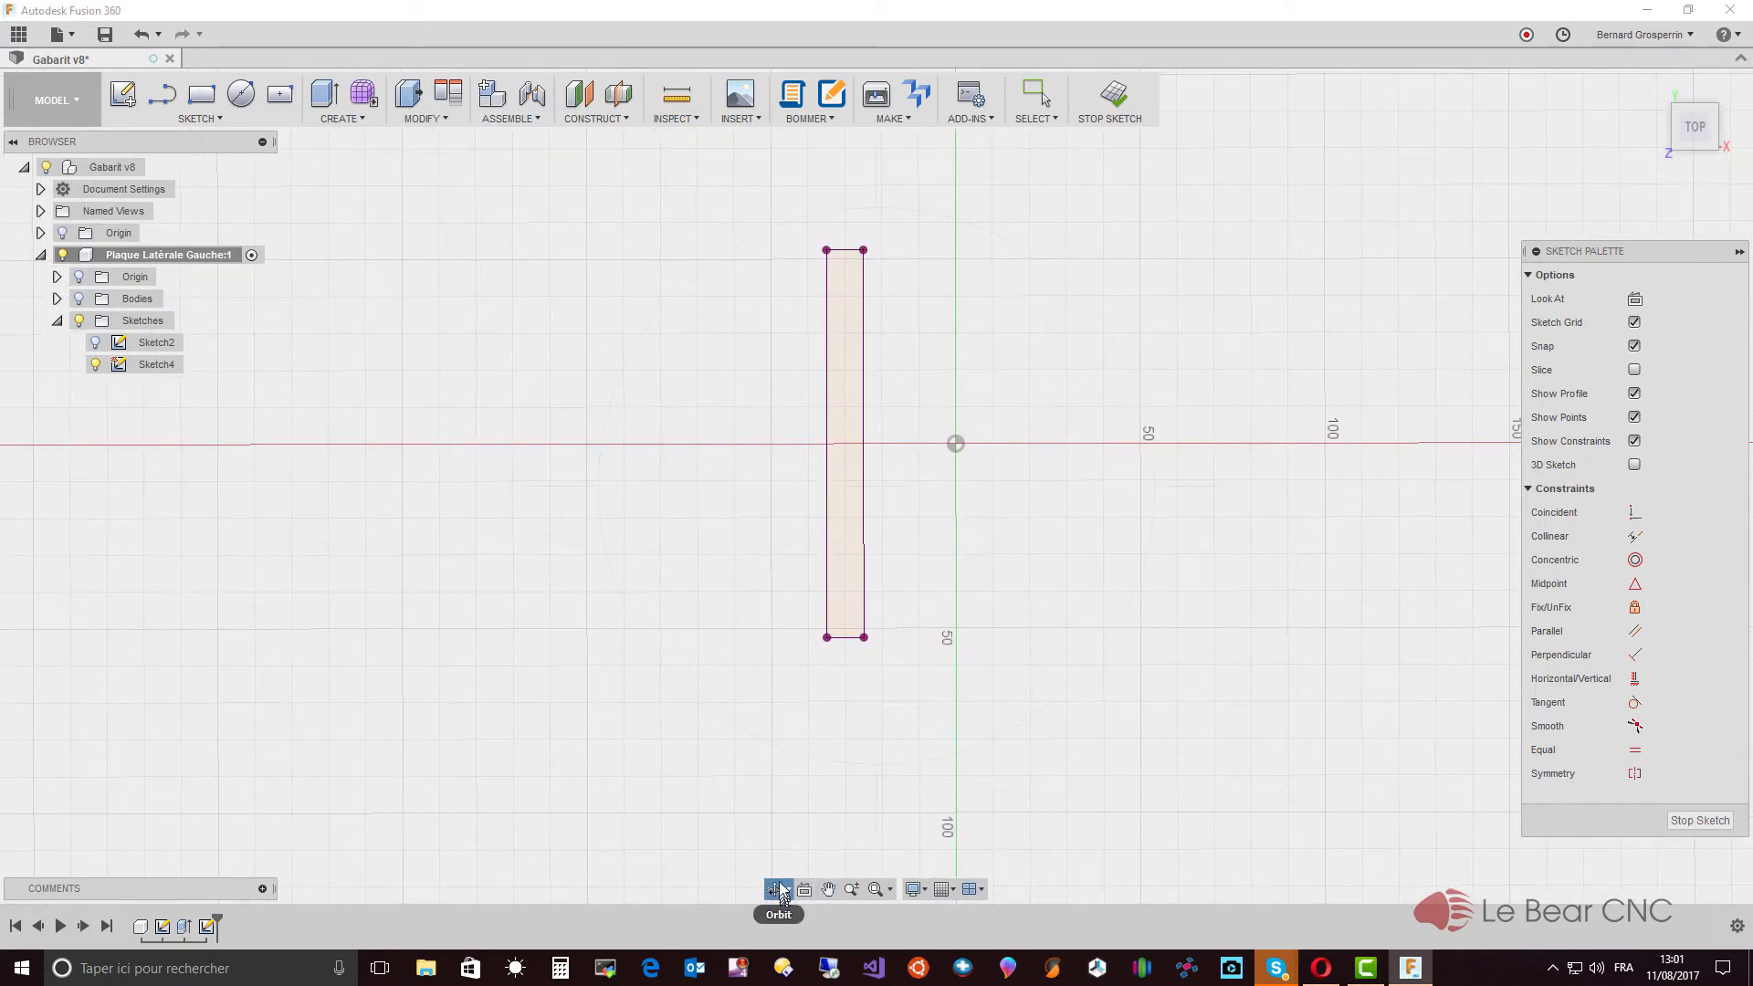
mouse_move(770, 748)
mouse_down()
mouse_move(709, 697)
mouse_move(752, 564)
mouse_move(841, 684)
mouse_move(912, 547)
mouse_move(824, 621)
mouse_move(743, 587)
mouse_move(822, 606)
mouse_move(868, 591)
mouse_move(836, 616)
mouse_move(923, 571)
mouse_move(826, 626)
mouse_move(741, 577)
mouse_move(826, 621)
mouse_move(874, 612)
mouse_move(822, 619)
mouse_up()
drag(819, 617, 823, 617)
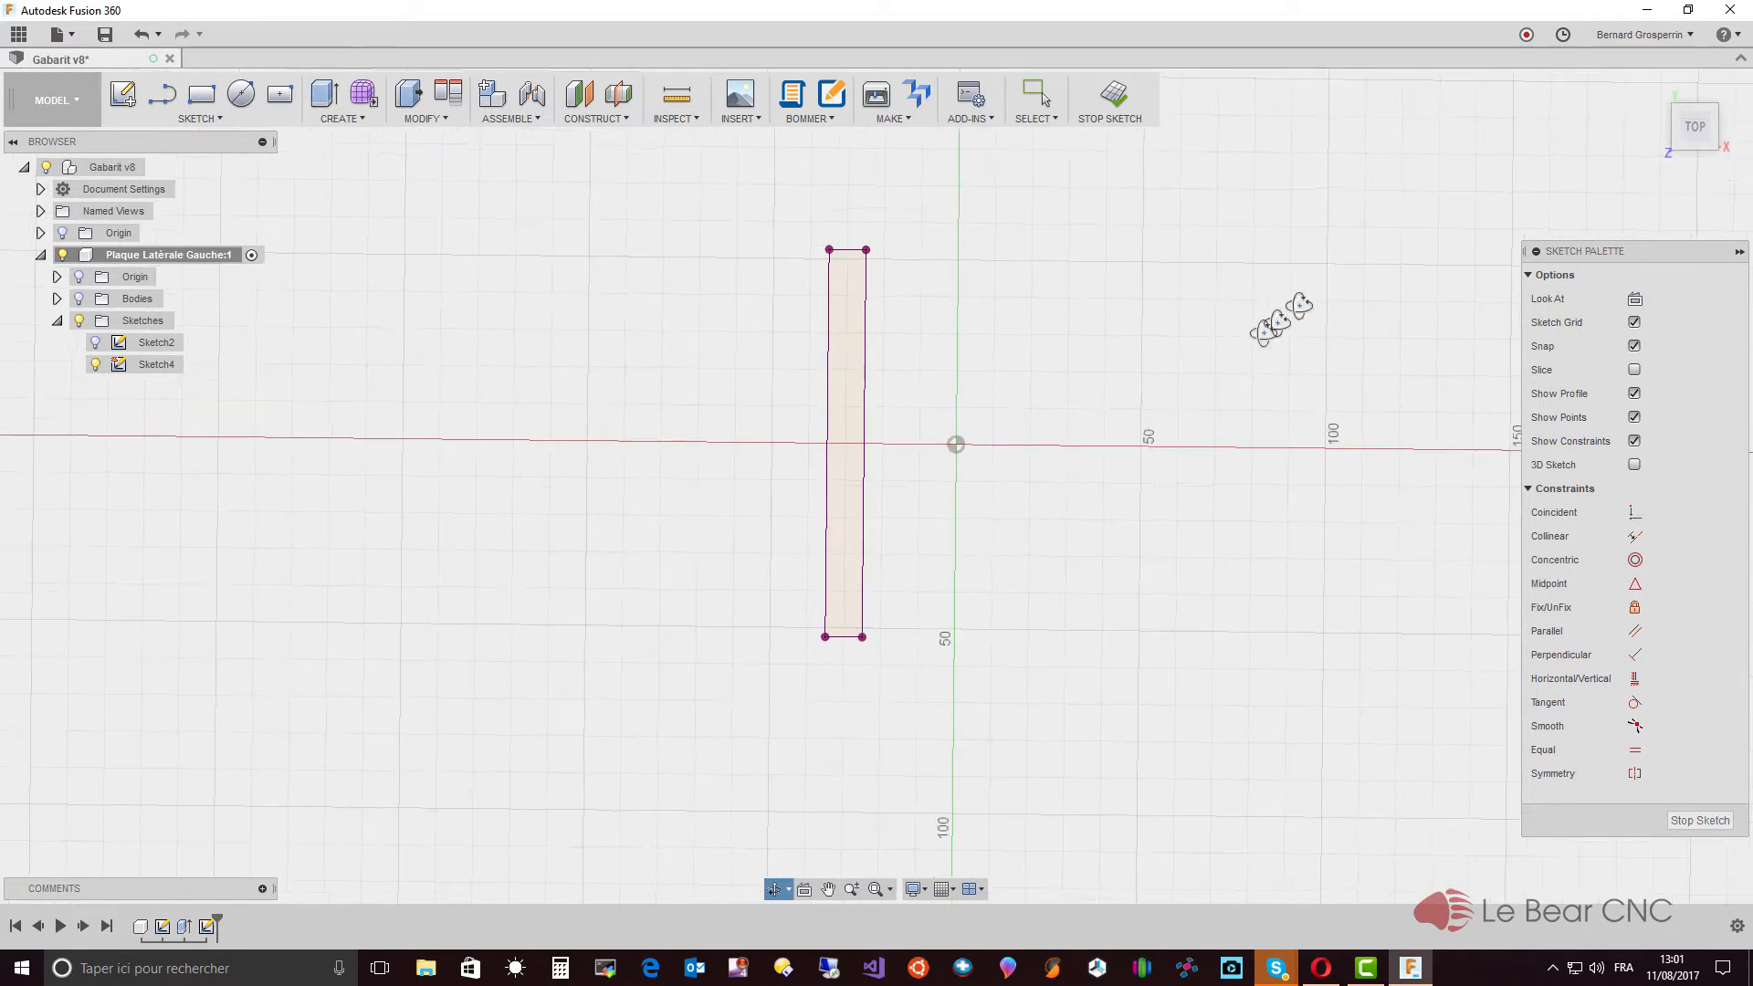
click(1686, 137)
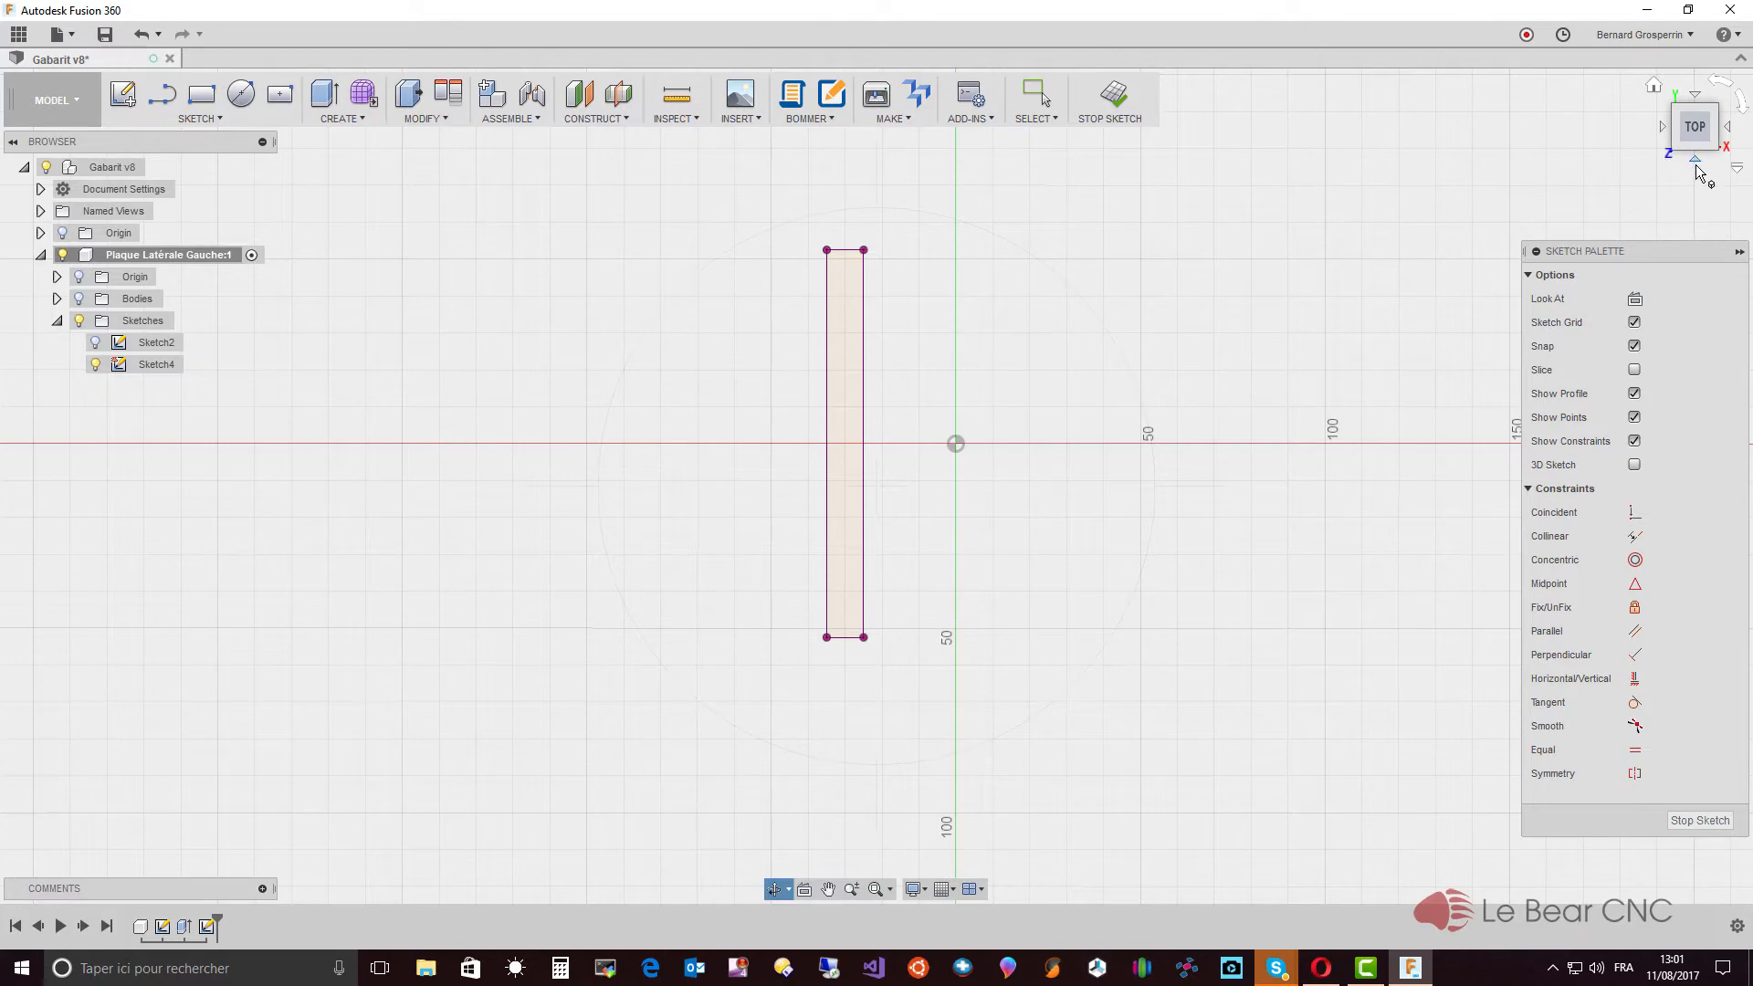
mouse_move(1690, 164)
mouse_down()
mouse_move(1712, 128)
mouse_move(1694, 169)
mouse_move(1693, 149)
mouse_up()
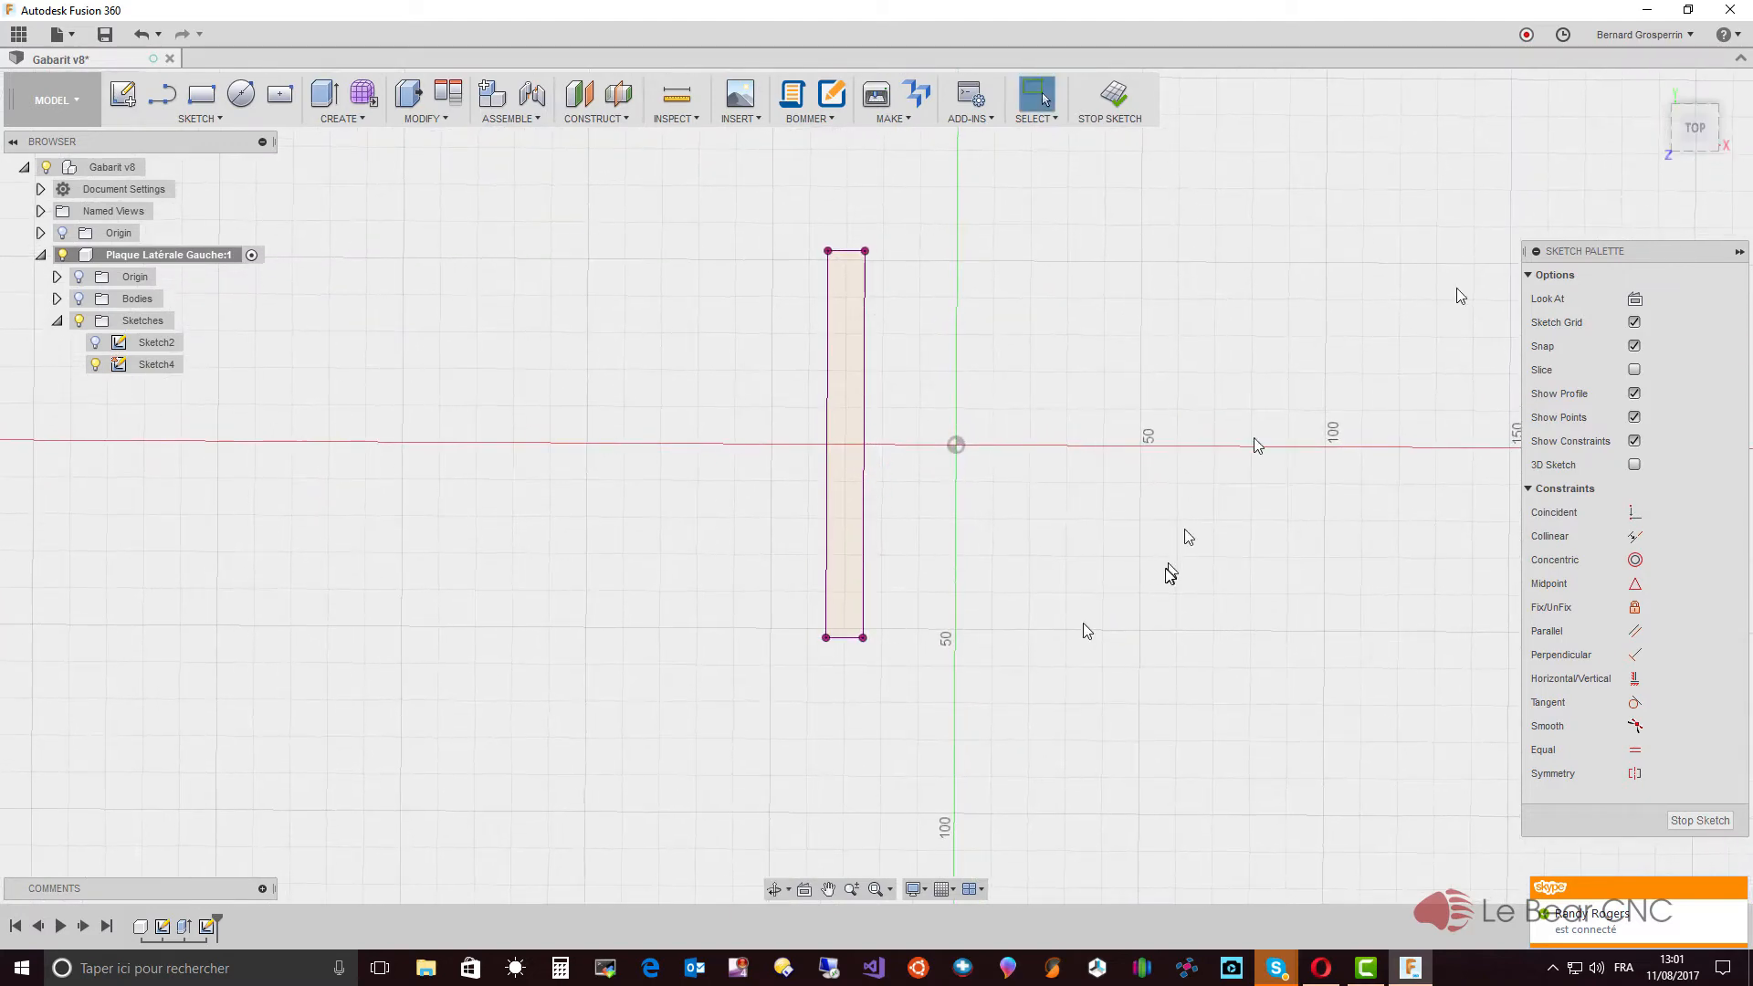
Step: Zoom in on the projected outline to inspect its edges and corners, and set the view back to top
click(850, 890)
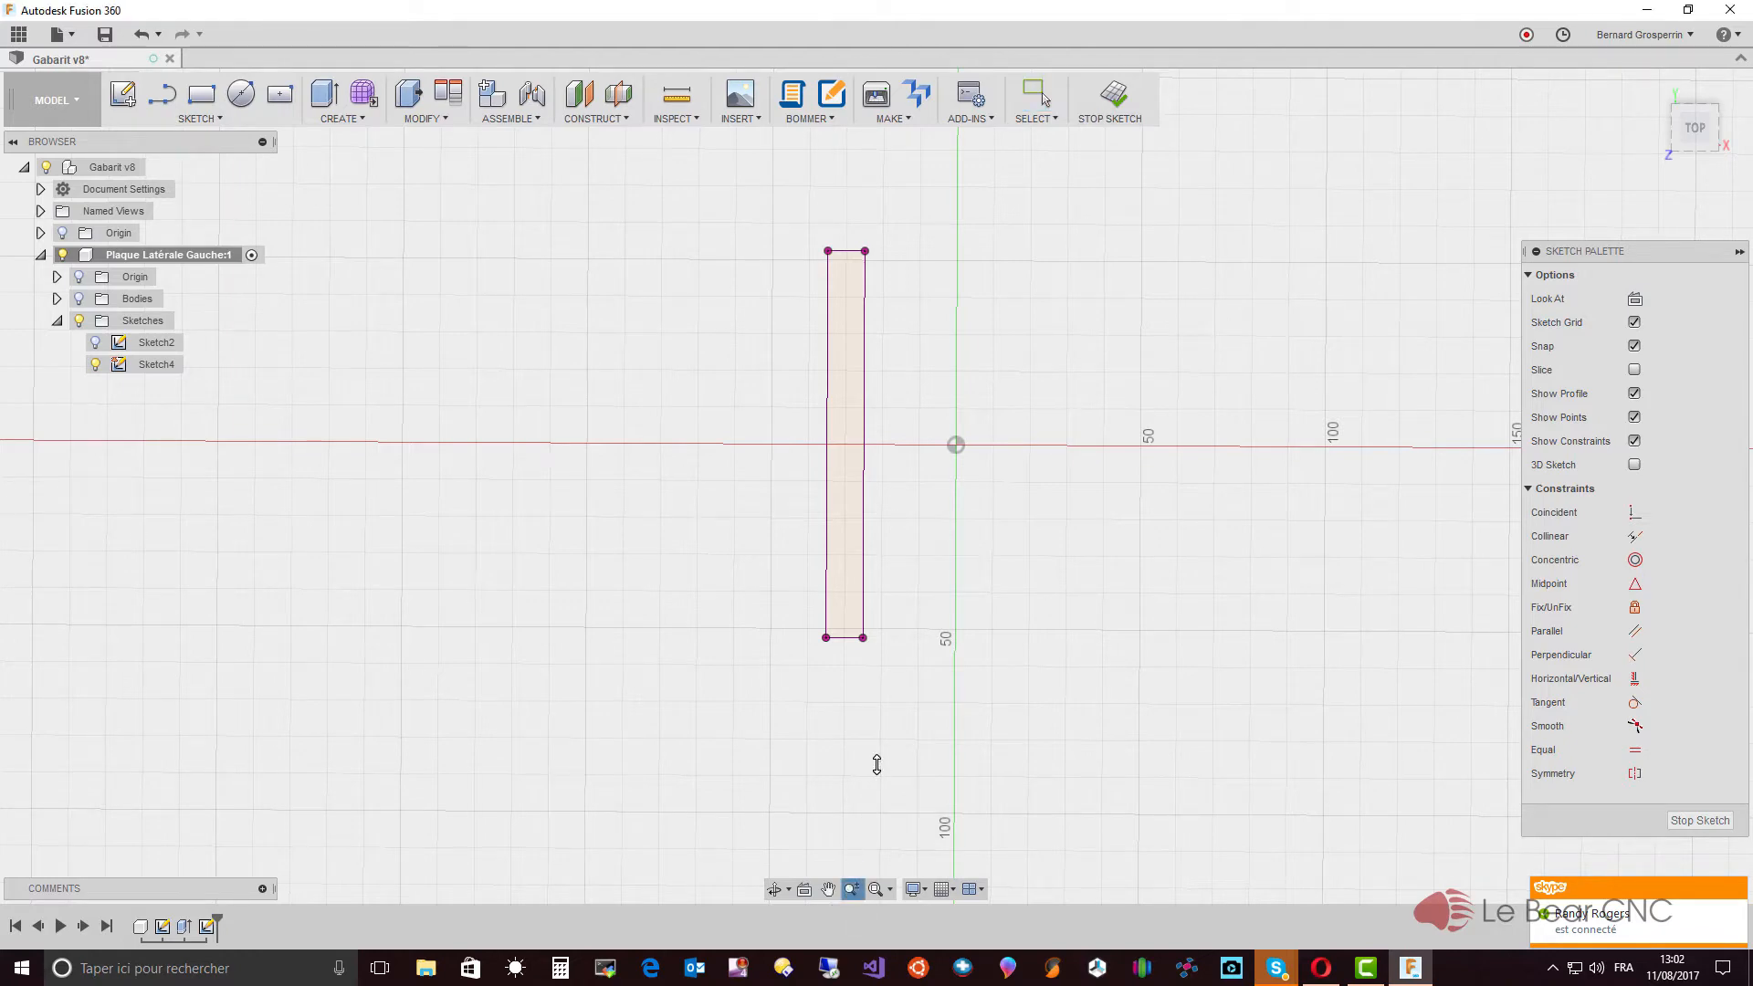
mouse_move(876, 763)
mouse_down()
mouse_move(891, 724)
mouse_move(877, 806)
mouse_move(885, 786)
mouse_up()
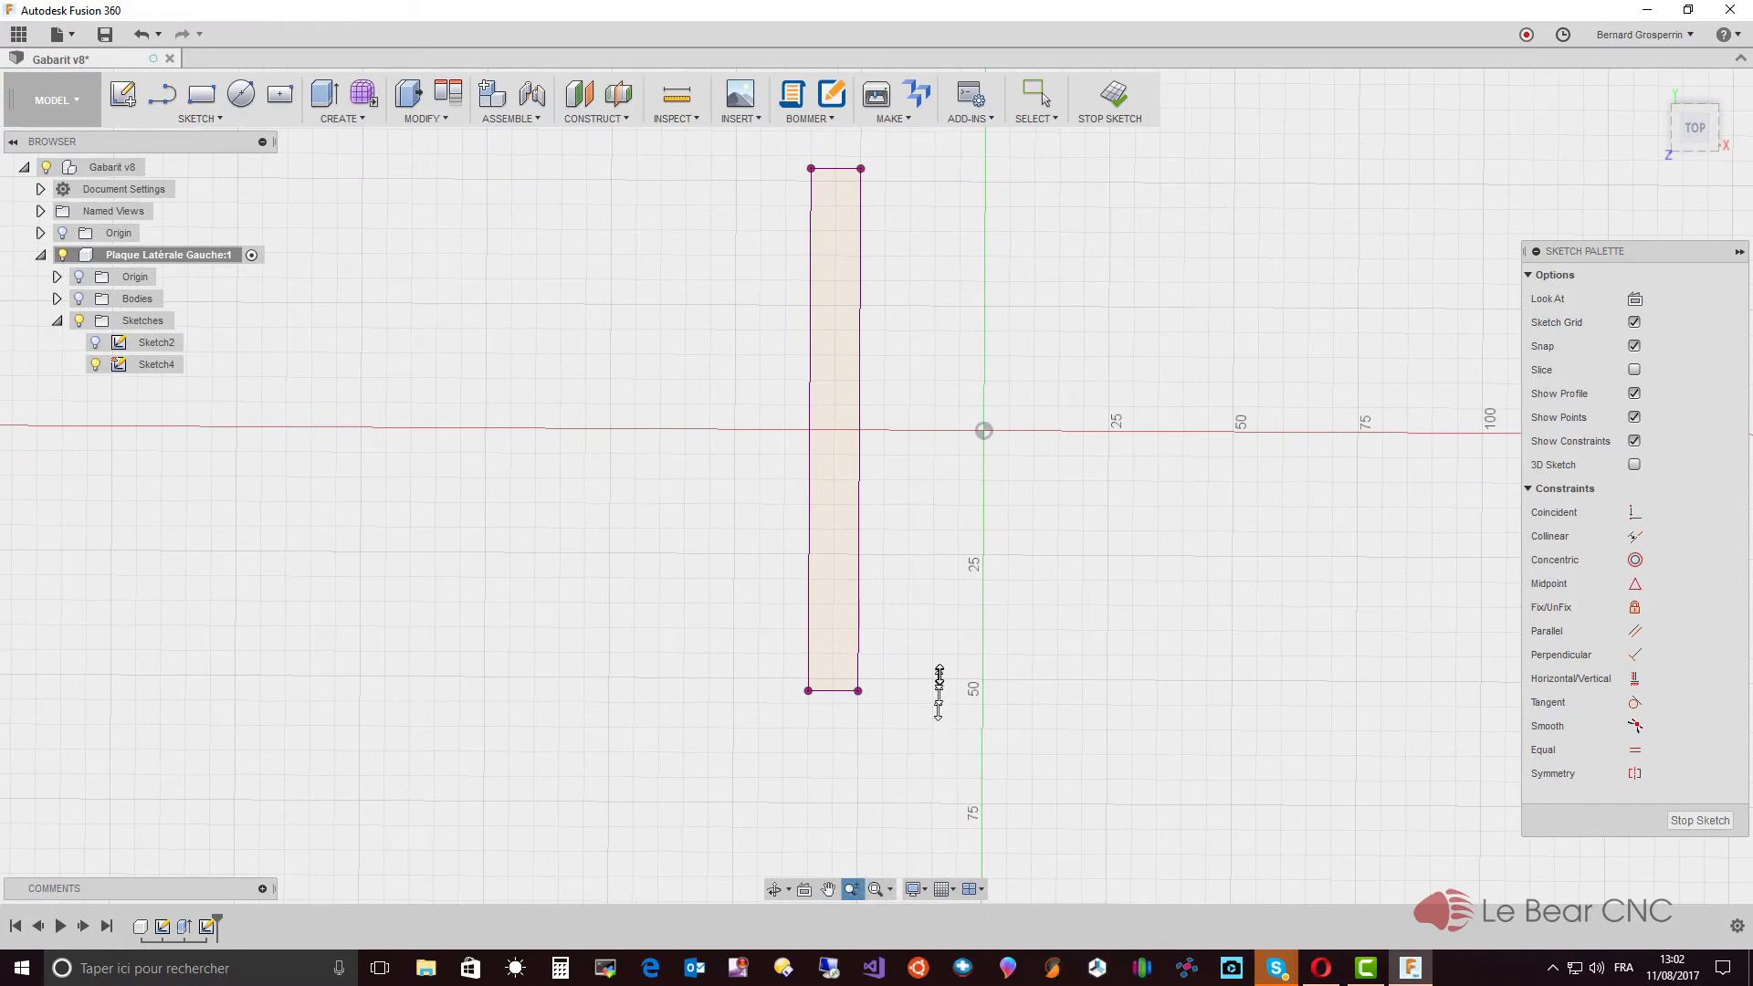
mouse_move(931, 696)
mouse_down()
mouse_move(923, 724)
mouse_move(945, 684)
mouse_up()
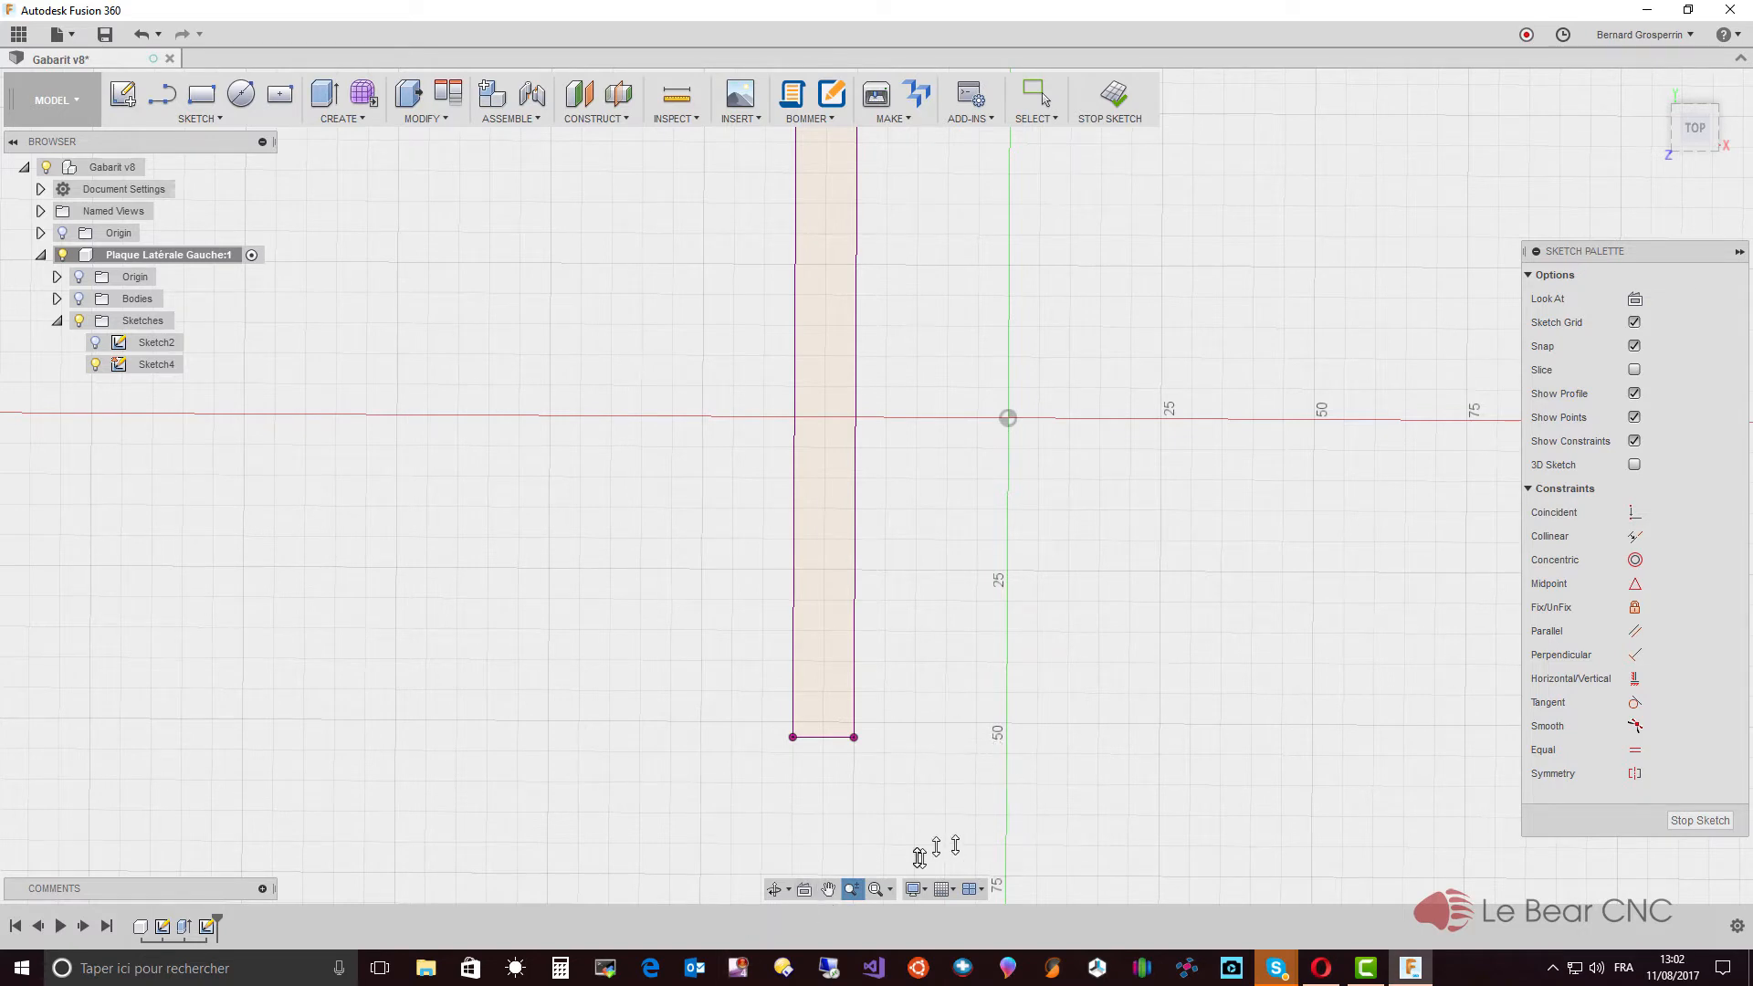
click(804, 888)
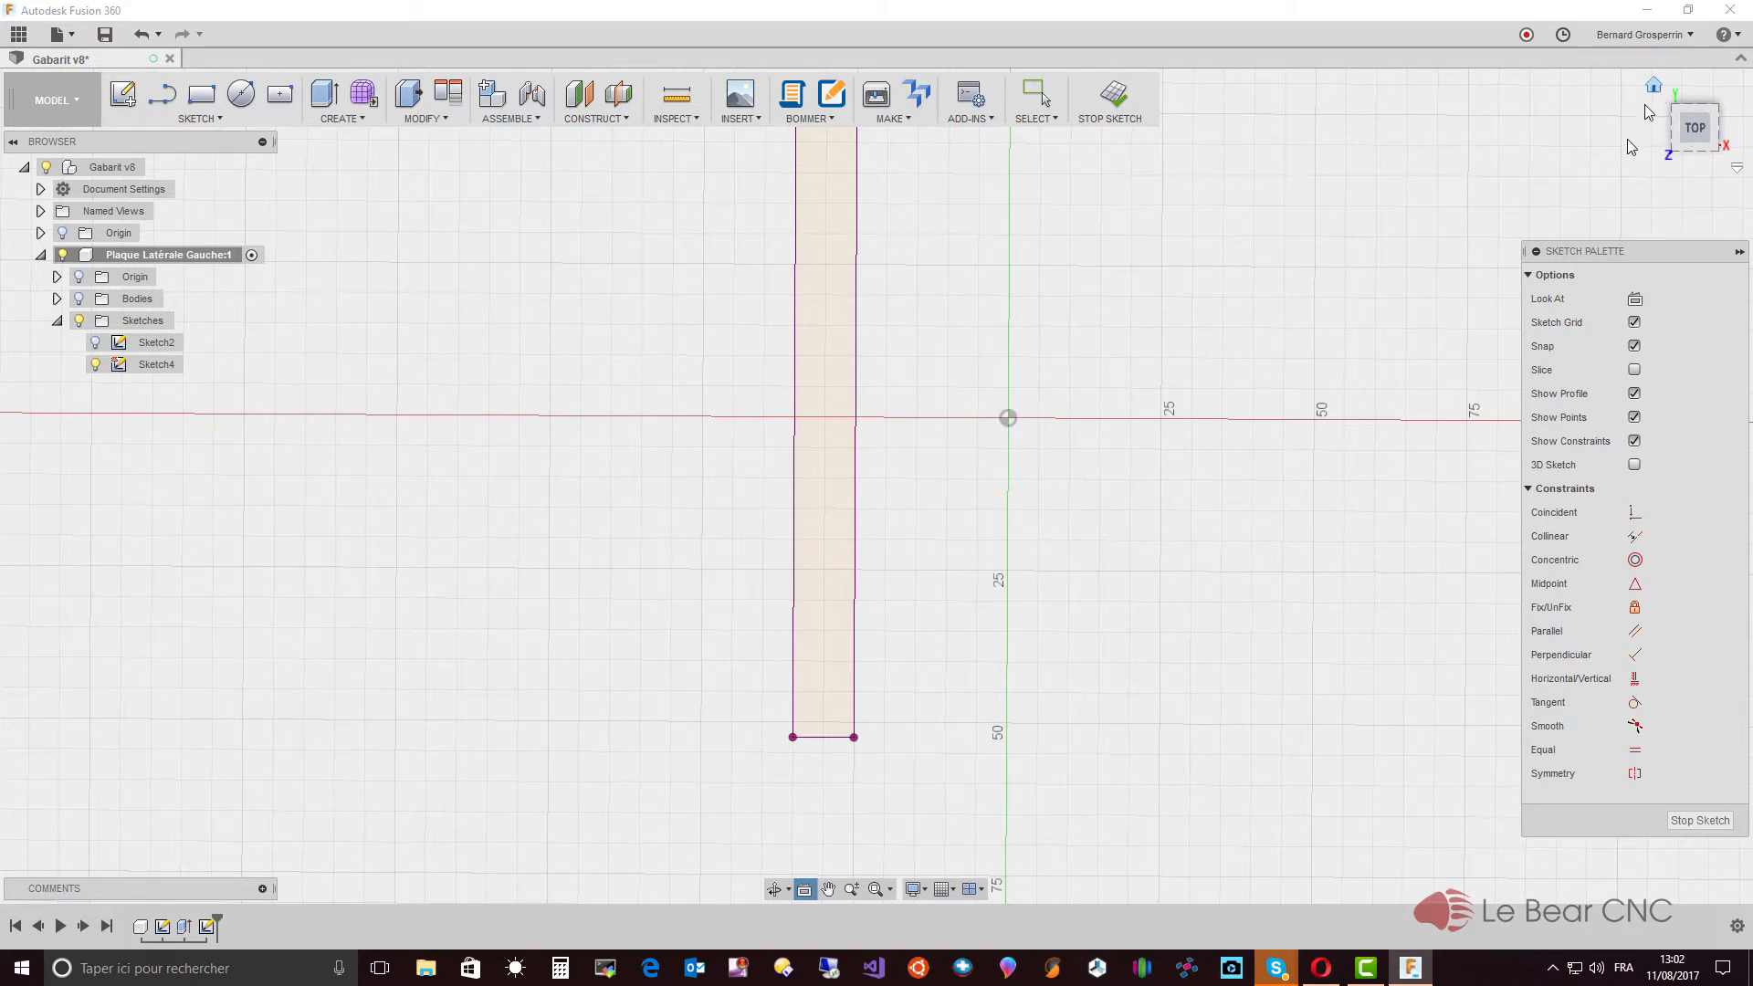
click(878, 889)
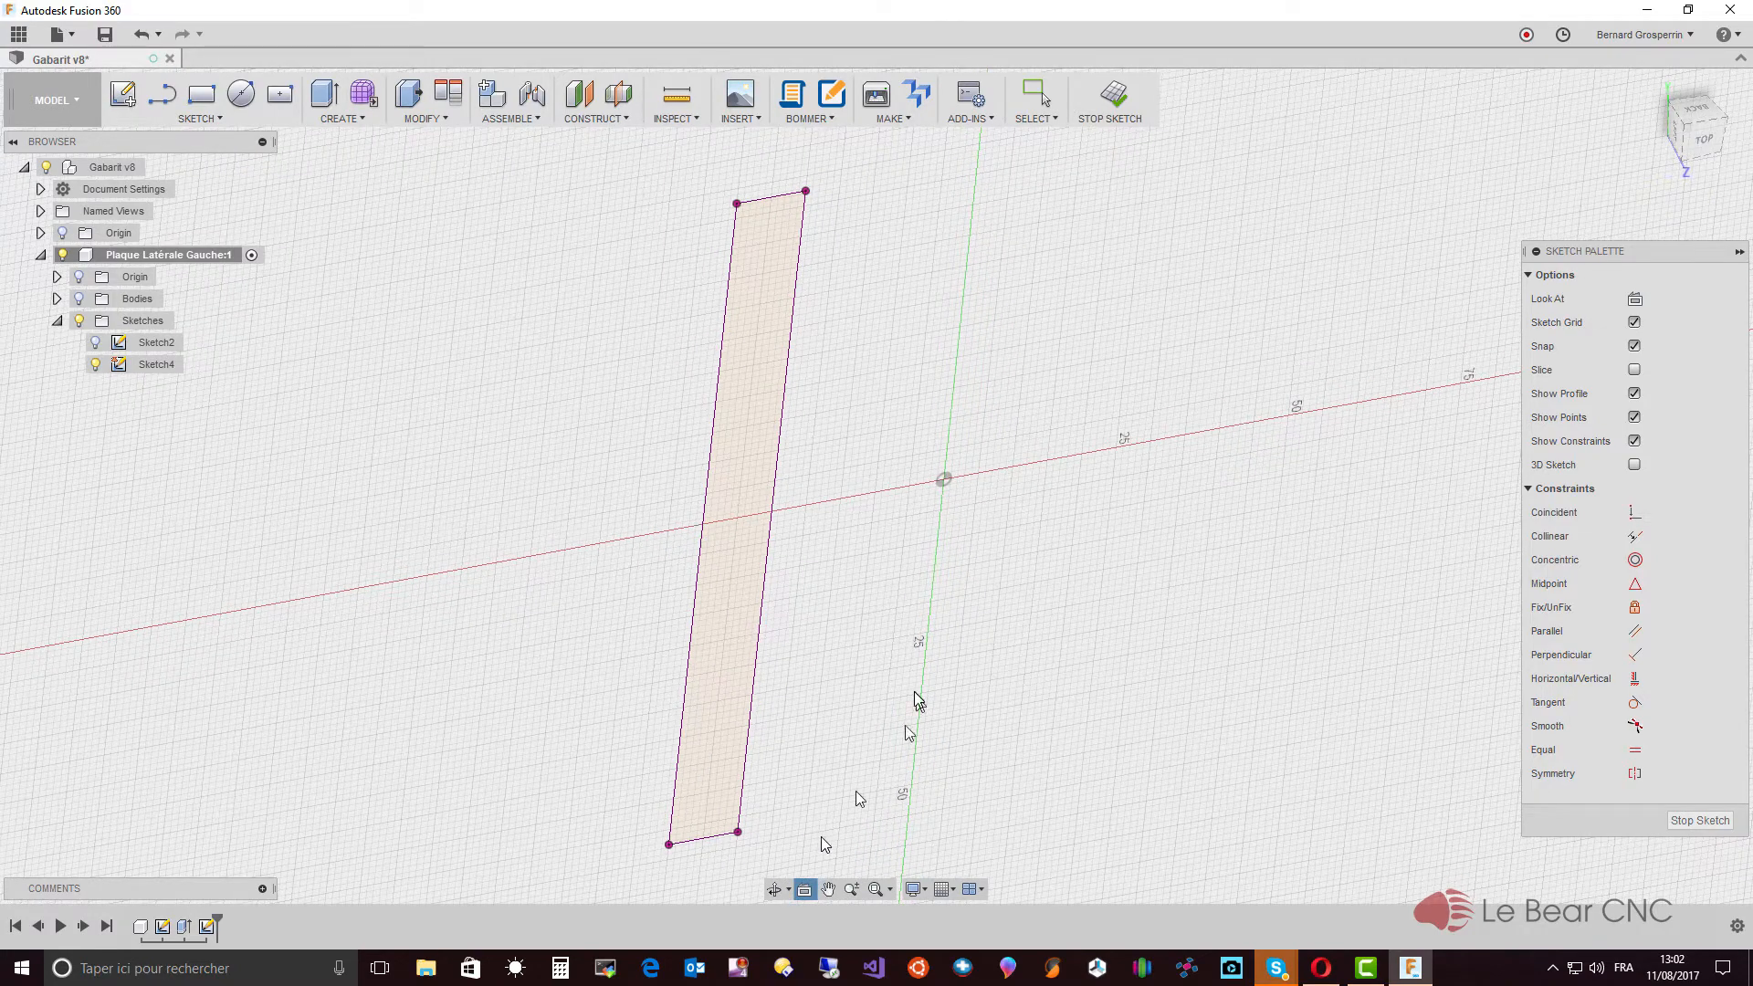
click(1706, 142)
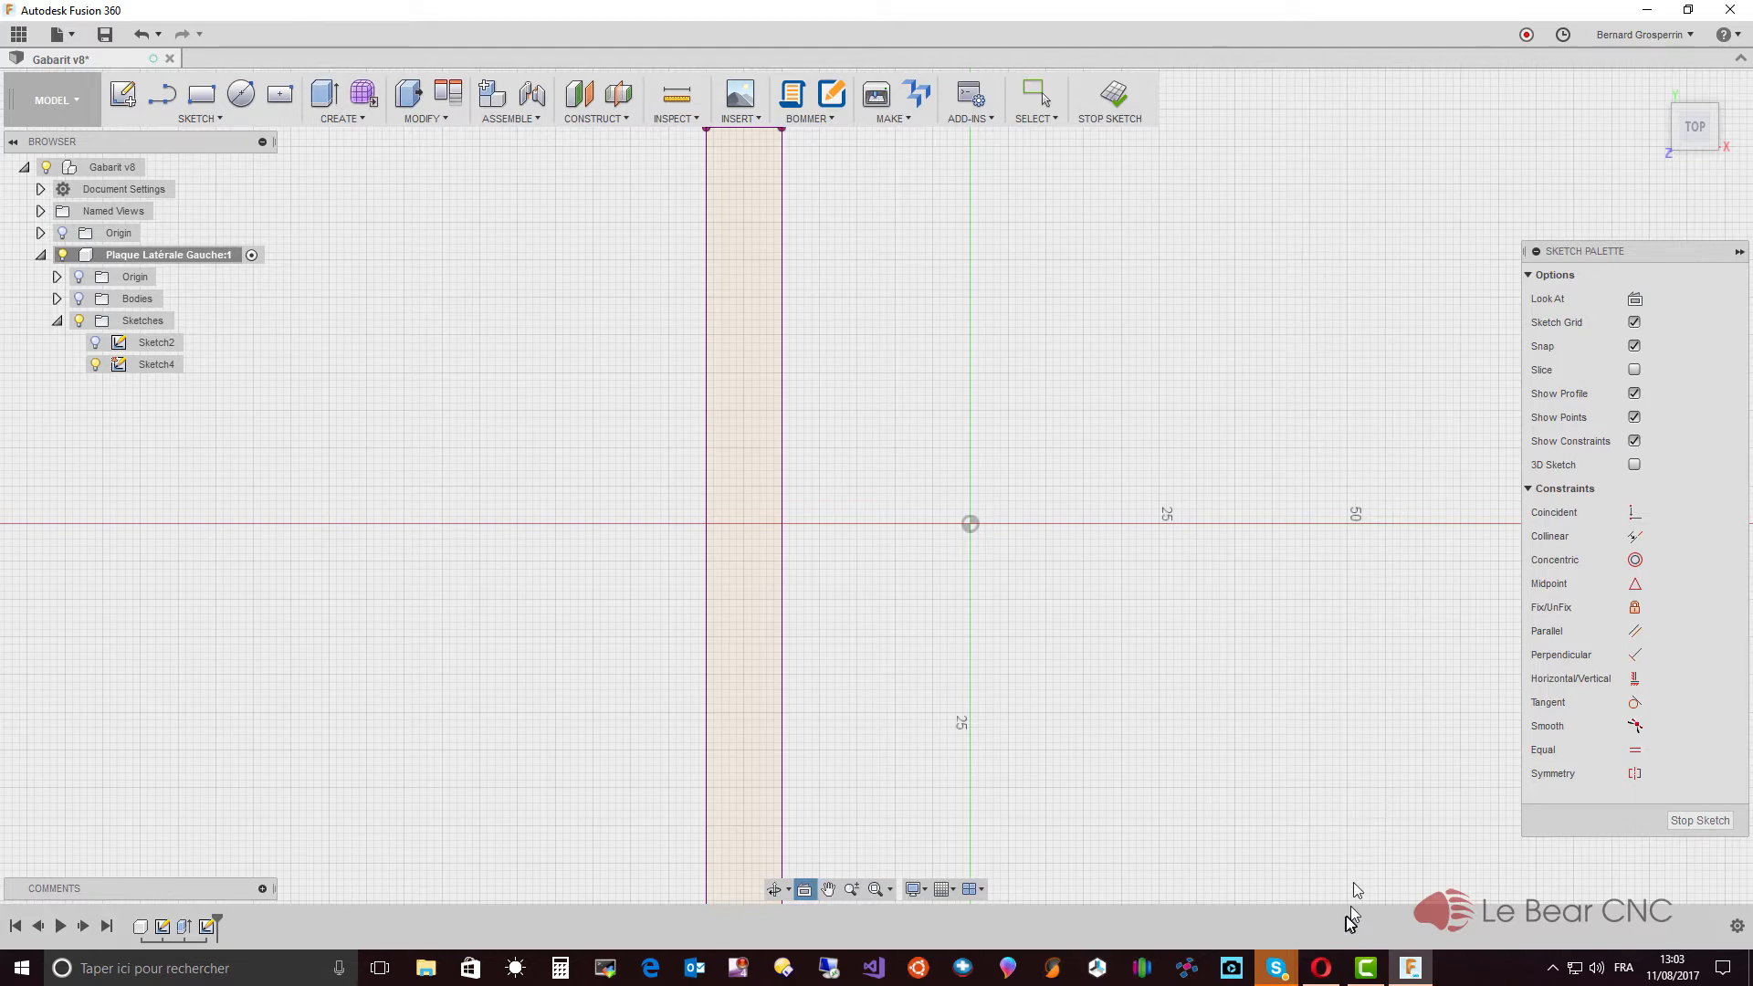
mouse_move(1324, 978)
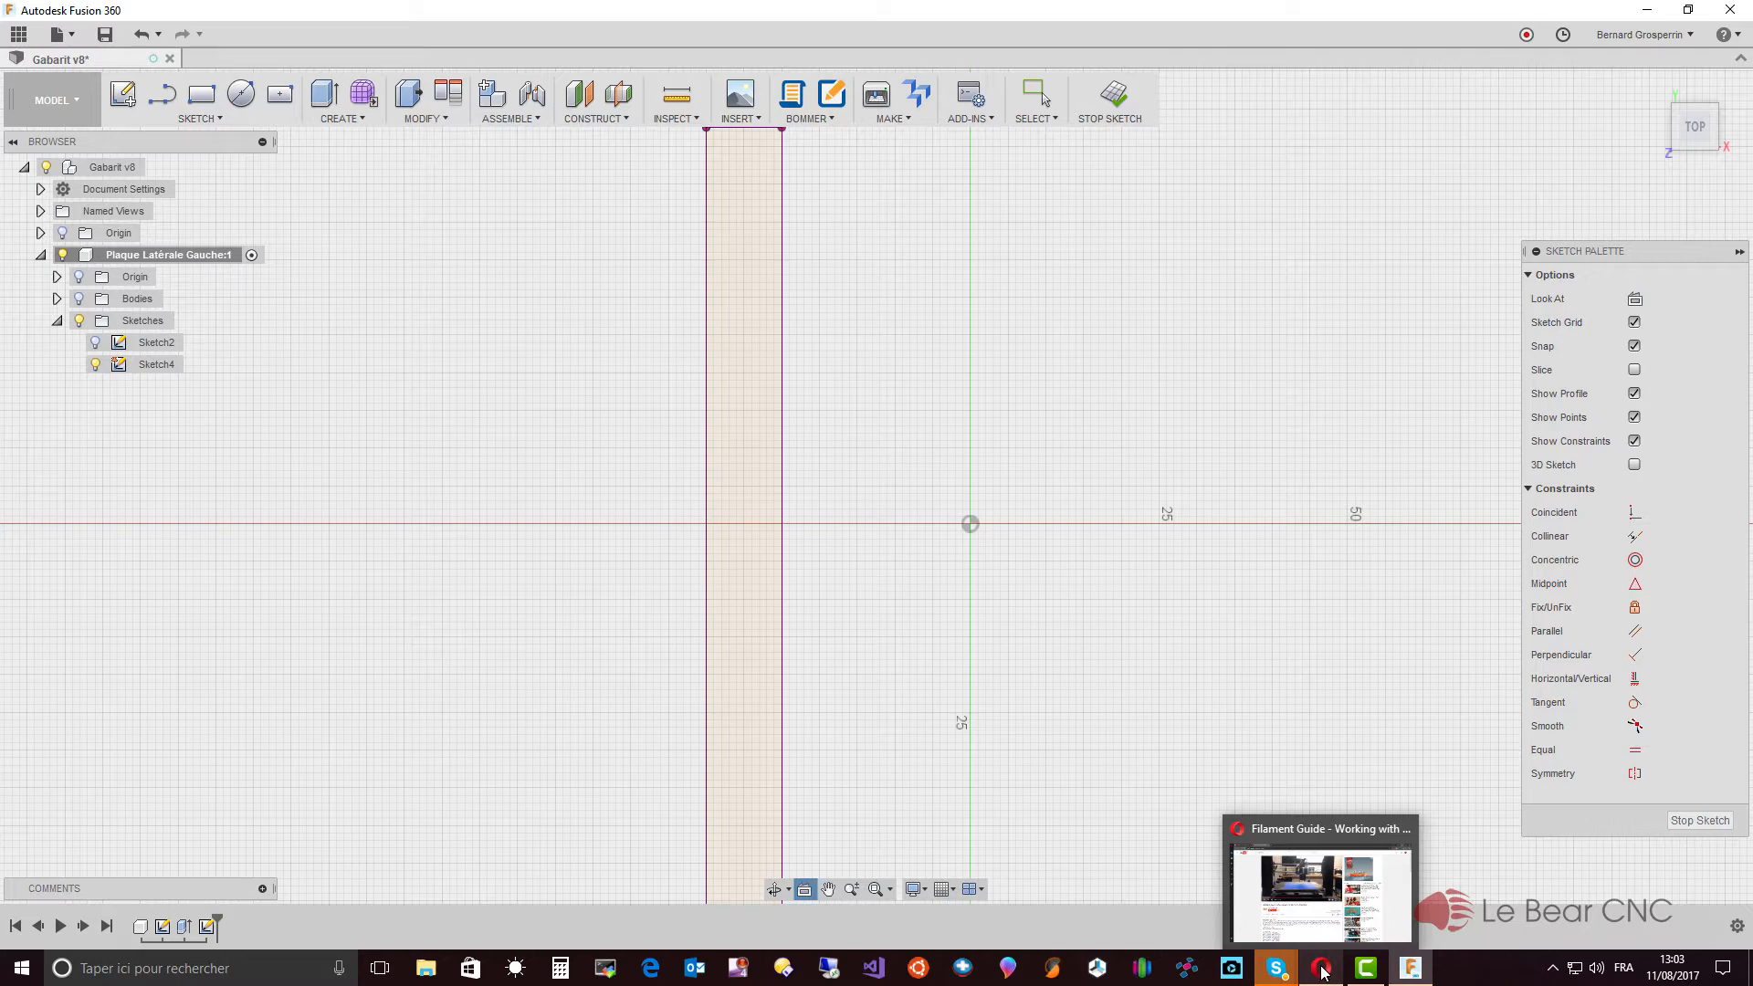
Step: Switch to the Opera browser, search the web for the SpaceNavigator, and open its 3Dconnexion product page
click(1322, 970)
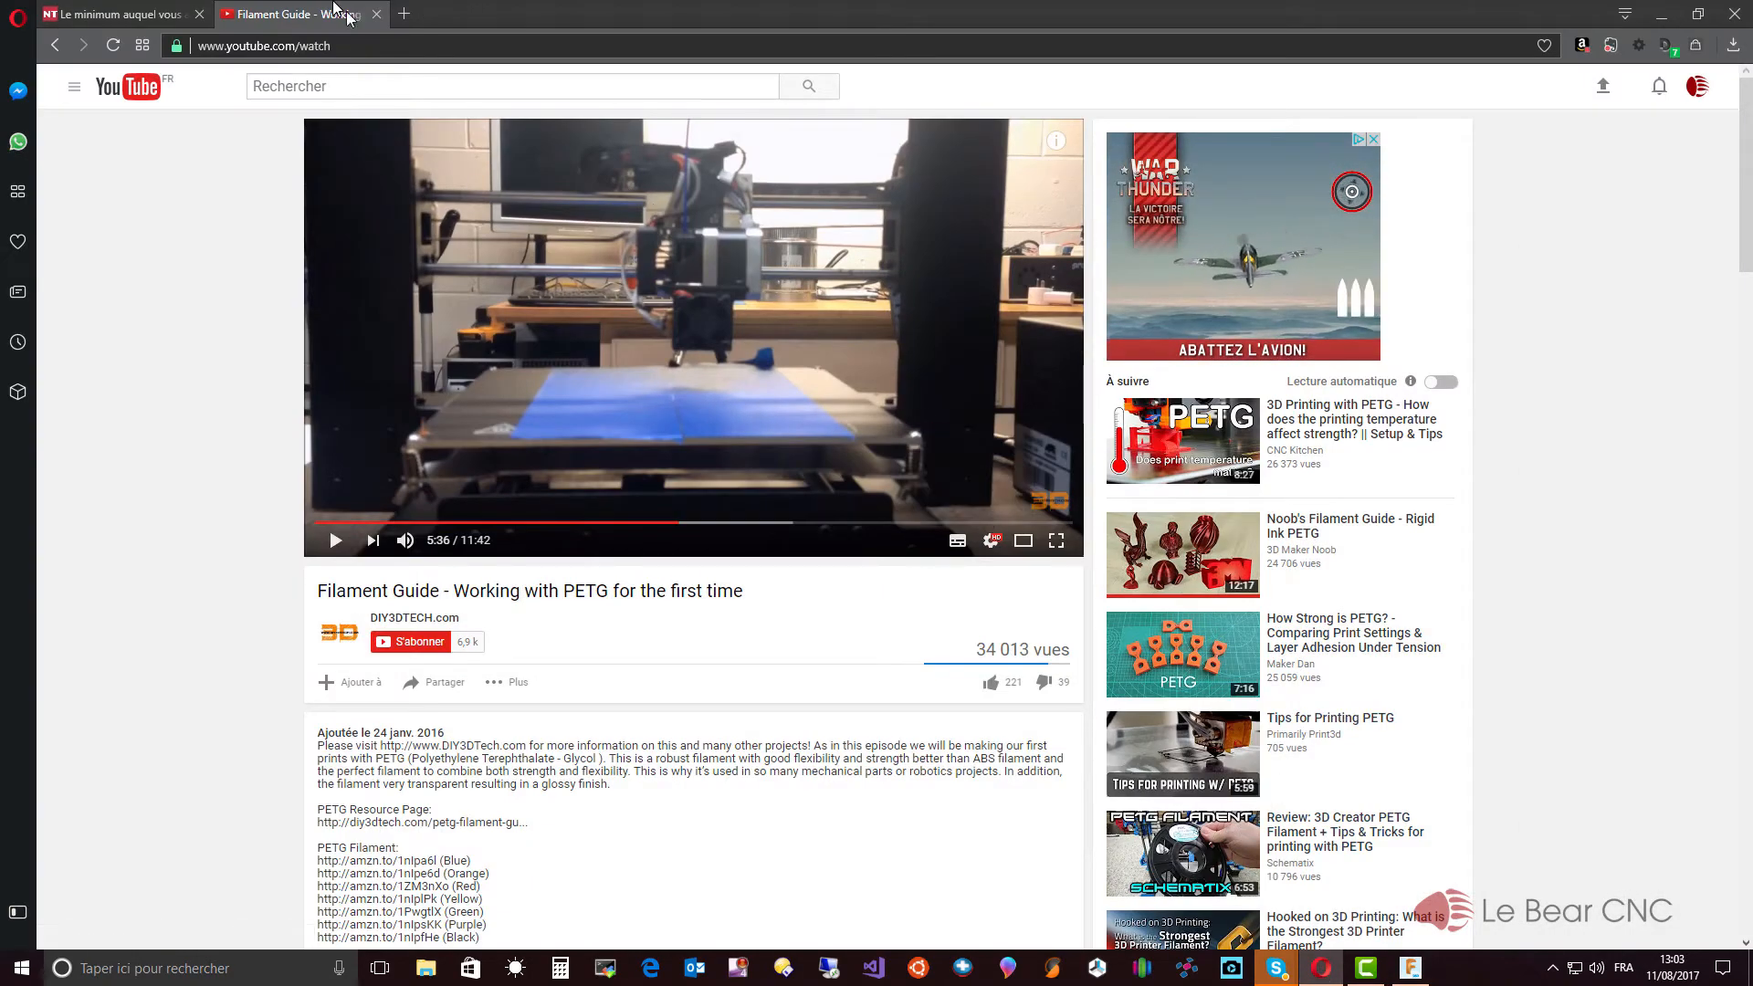
click(405, 14)
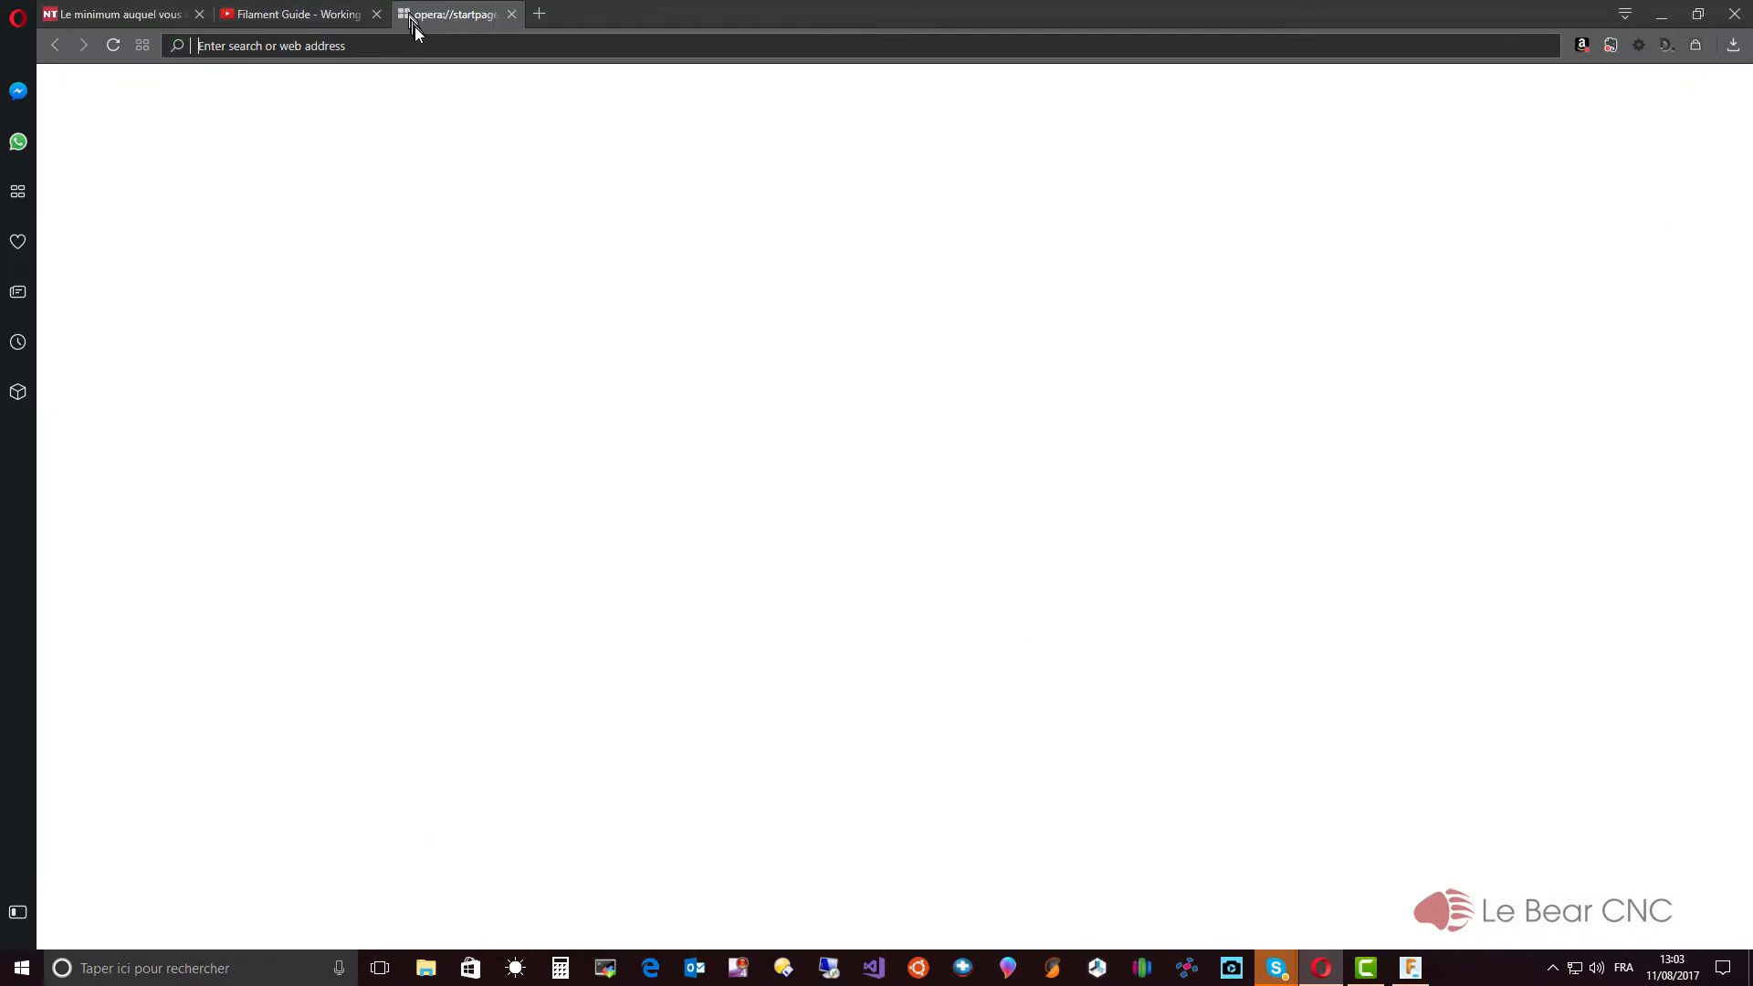
text(s)
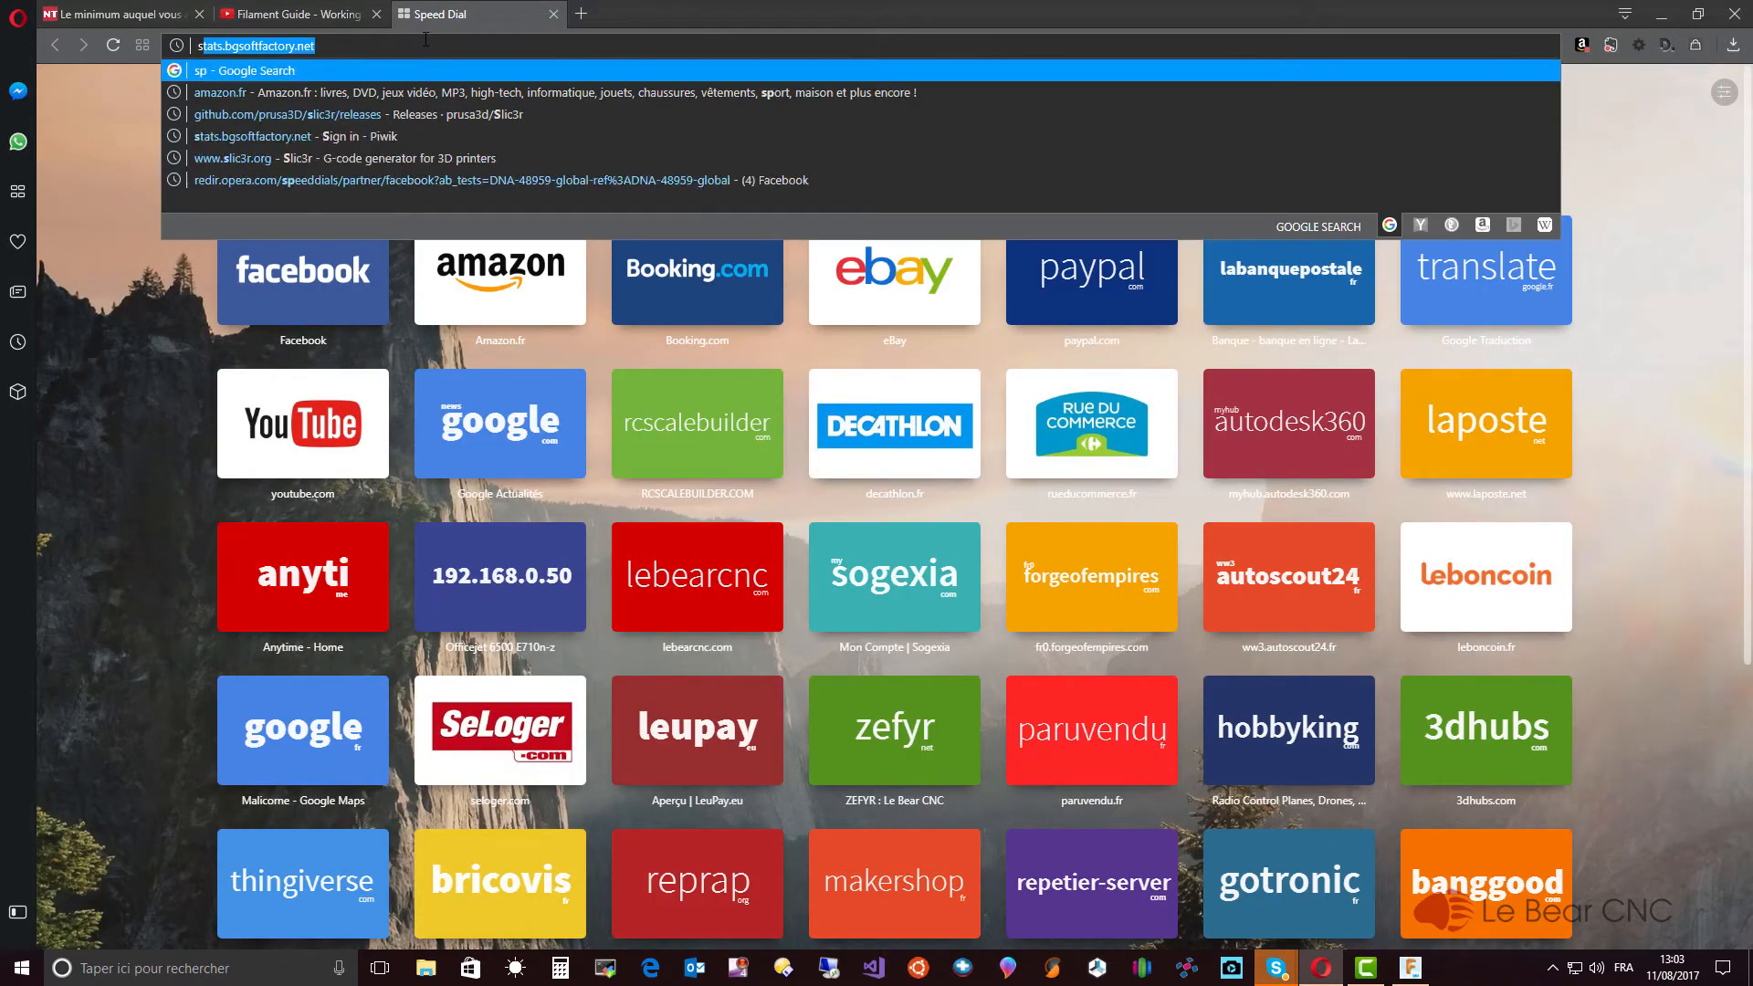
text(pavce naviga)
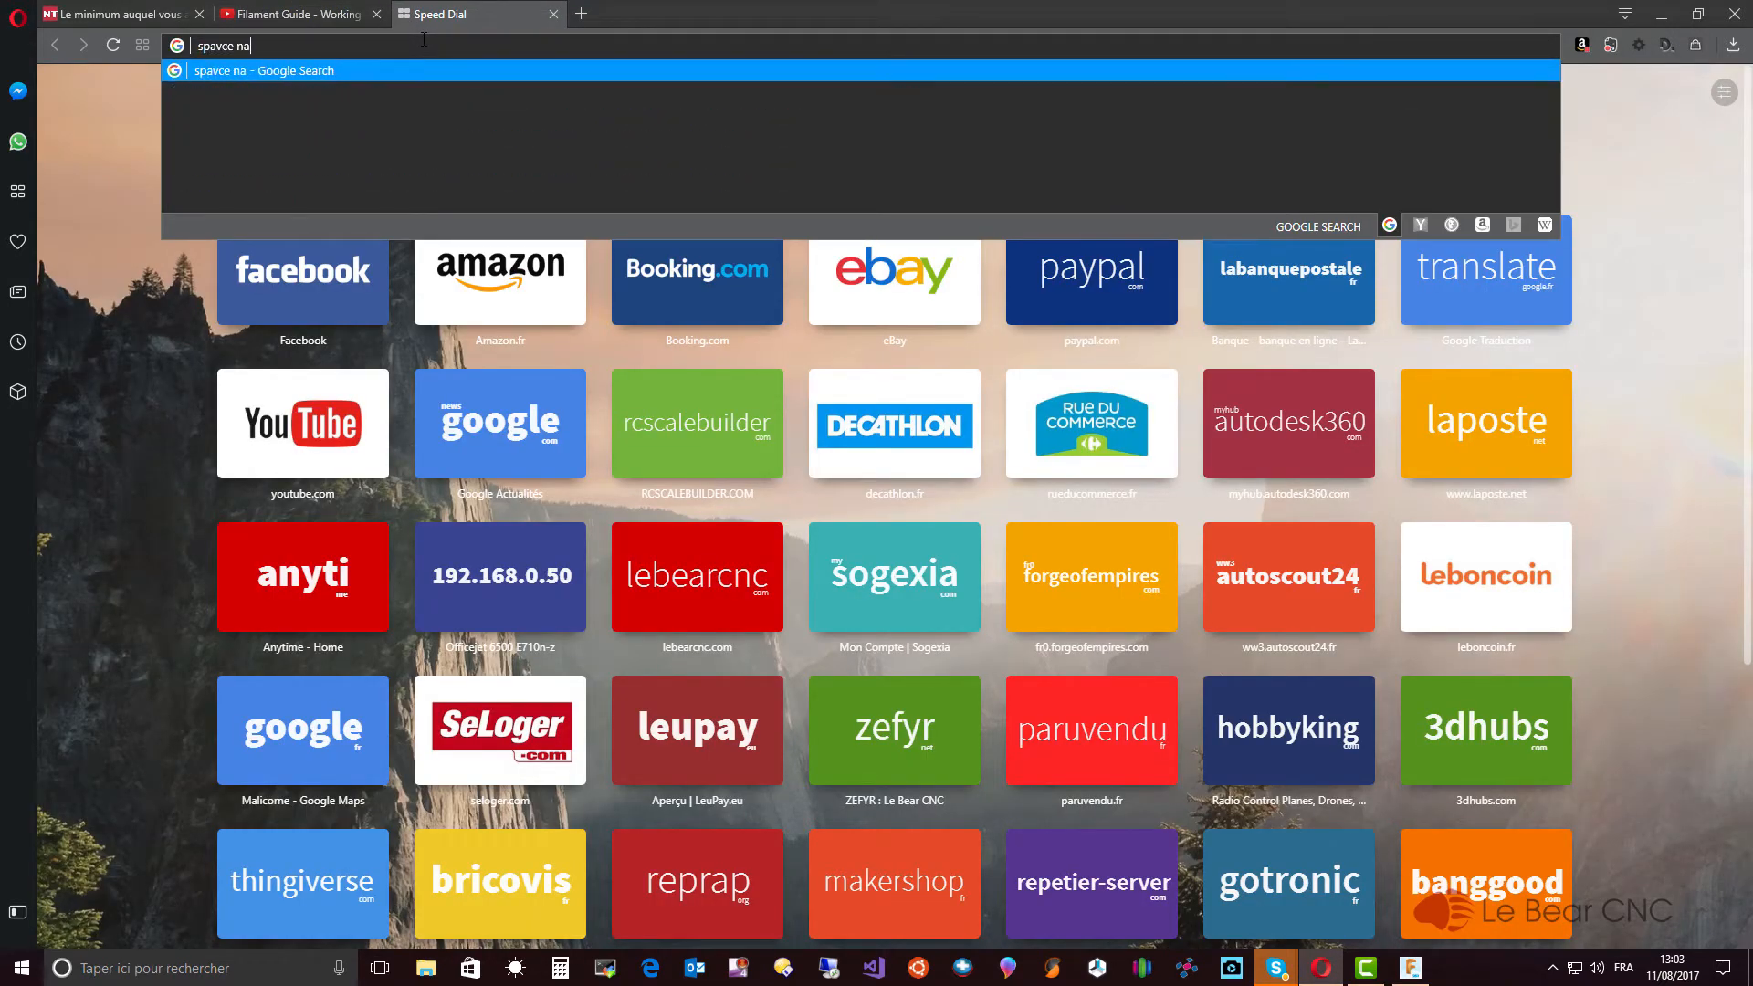
text(tor)
key(Return)
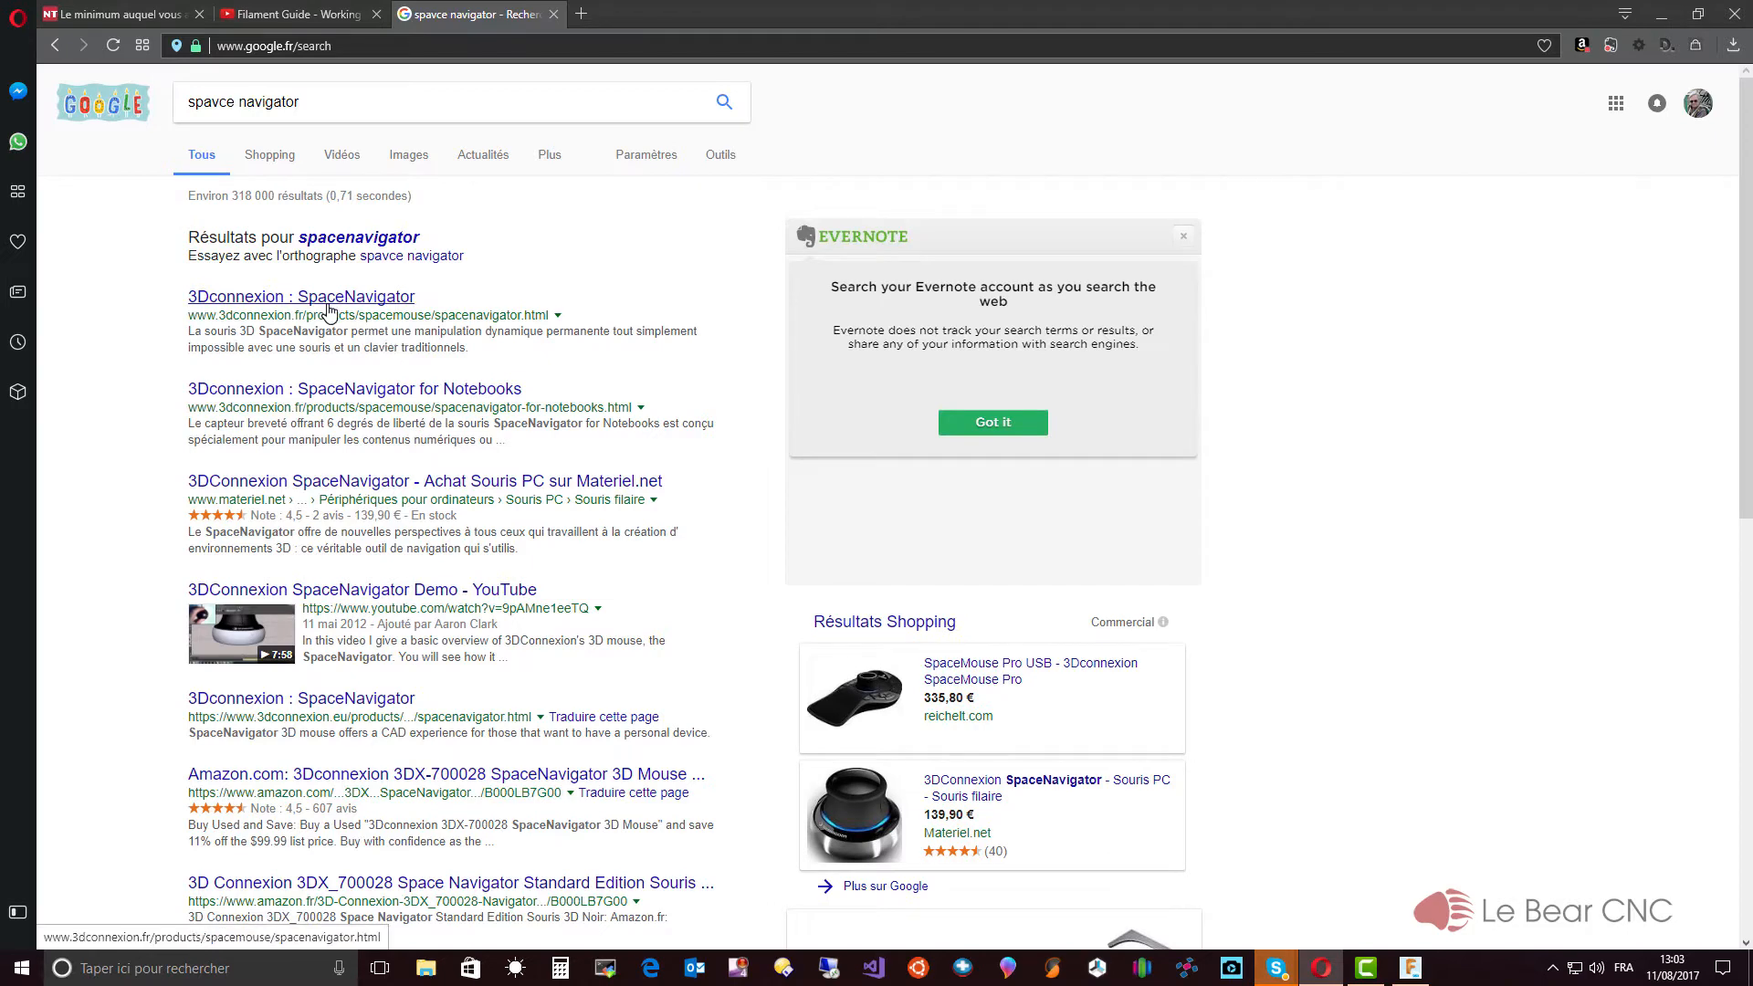
click(326, 303)
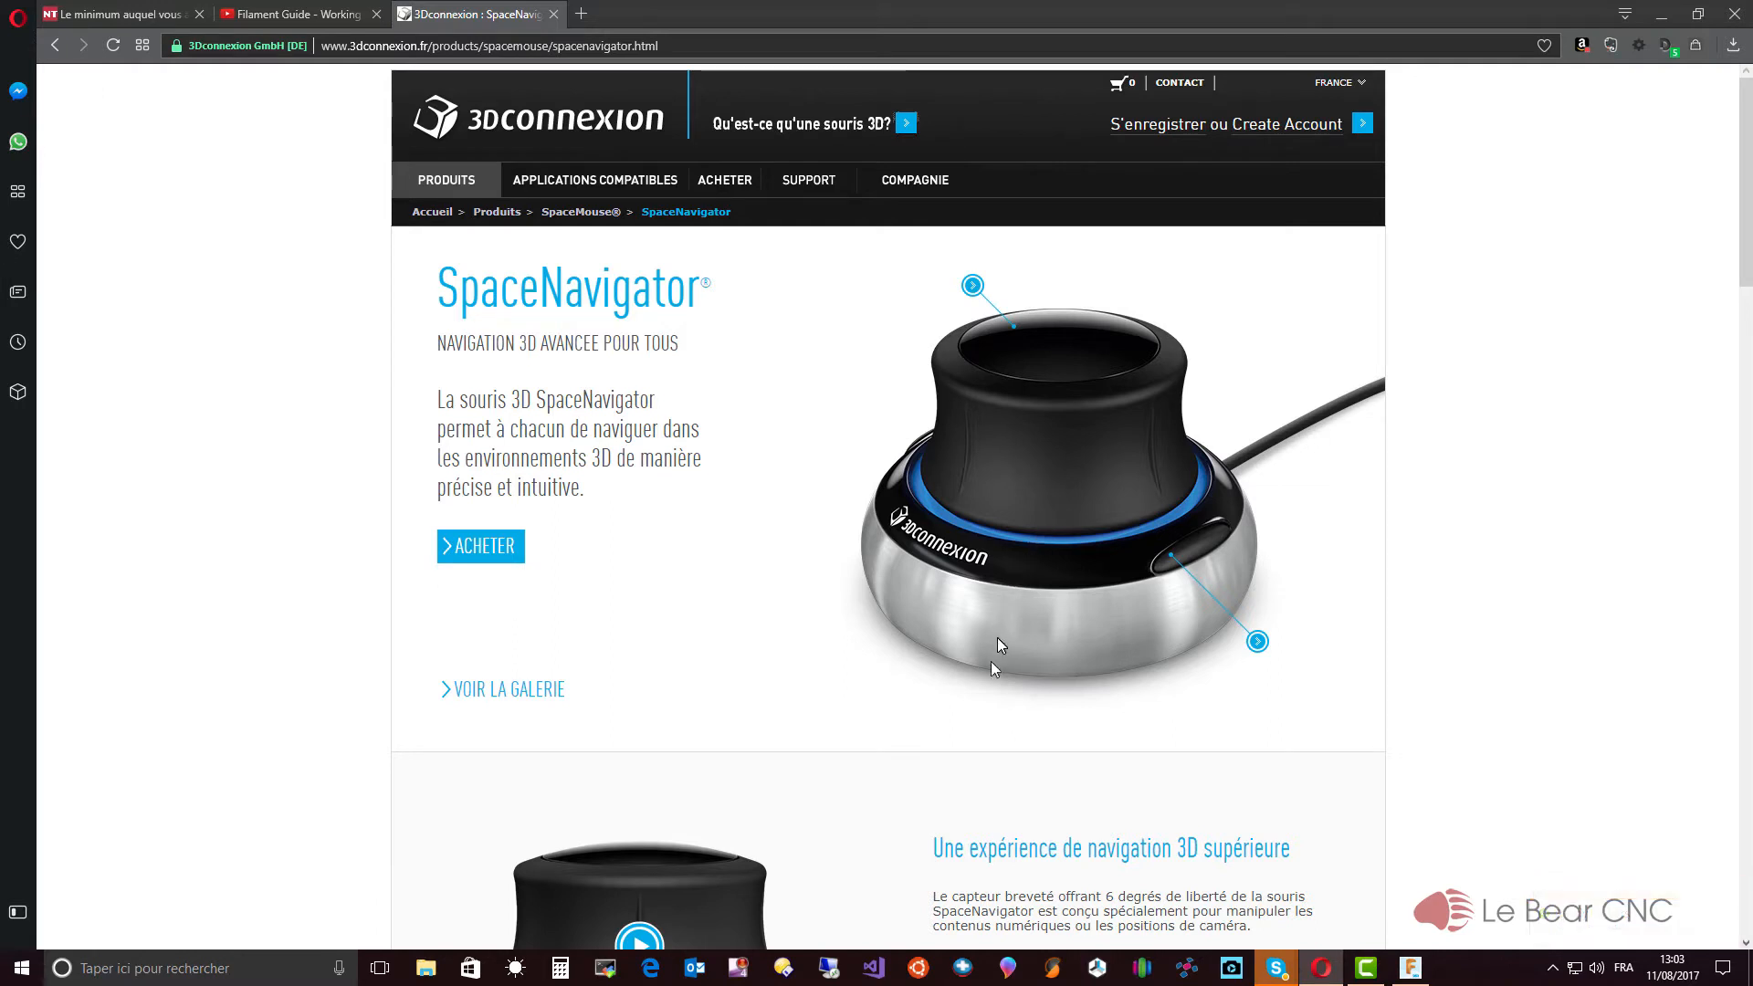
Step: Look through the SpaceNavigator product page, closing the device's settings window, and return to Fusion 360
drag(933, 701, 1012, 701)
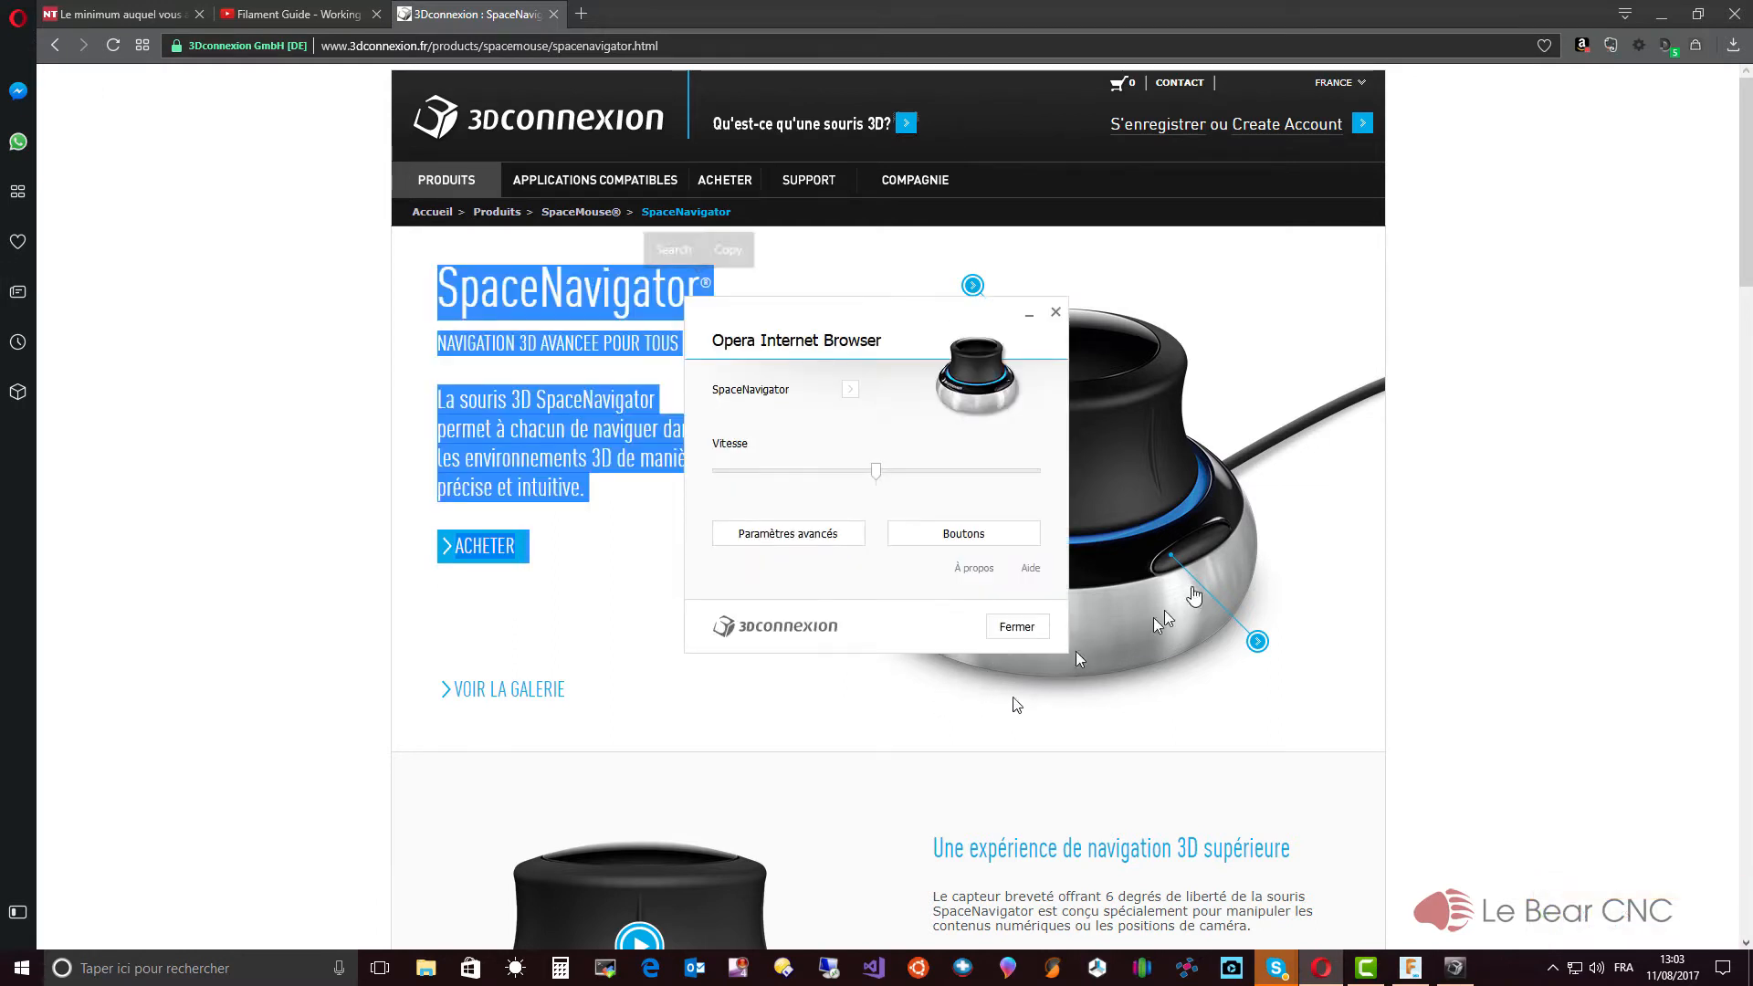
click(1447, 516)
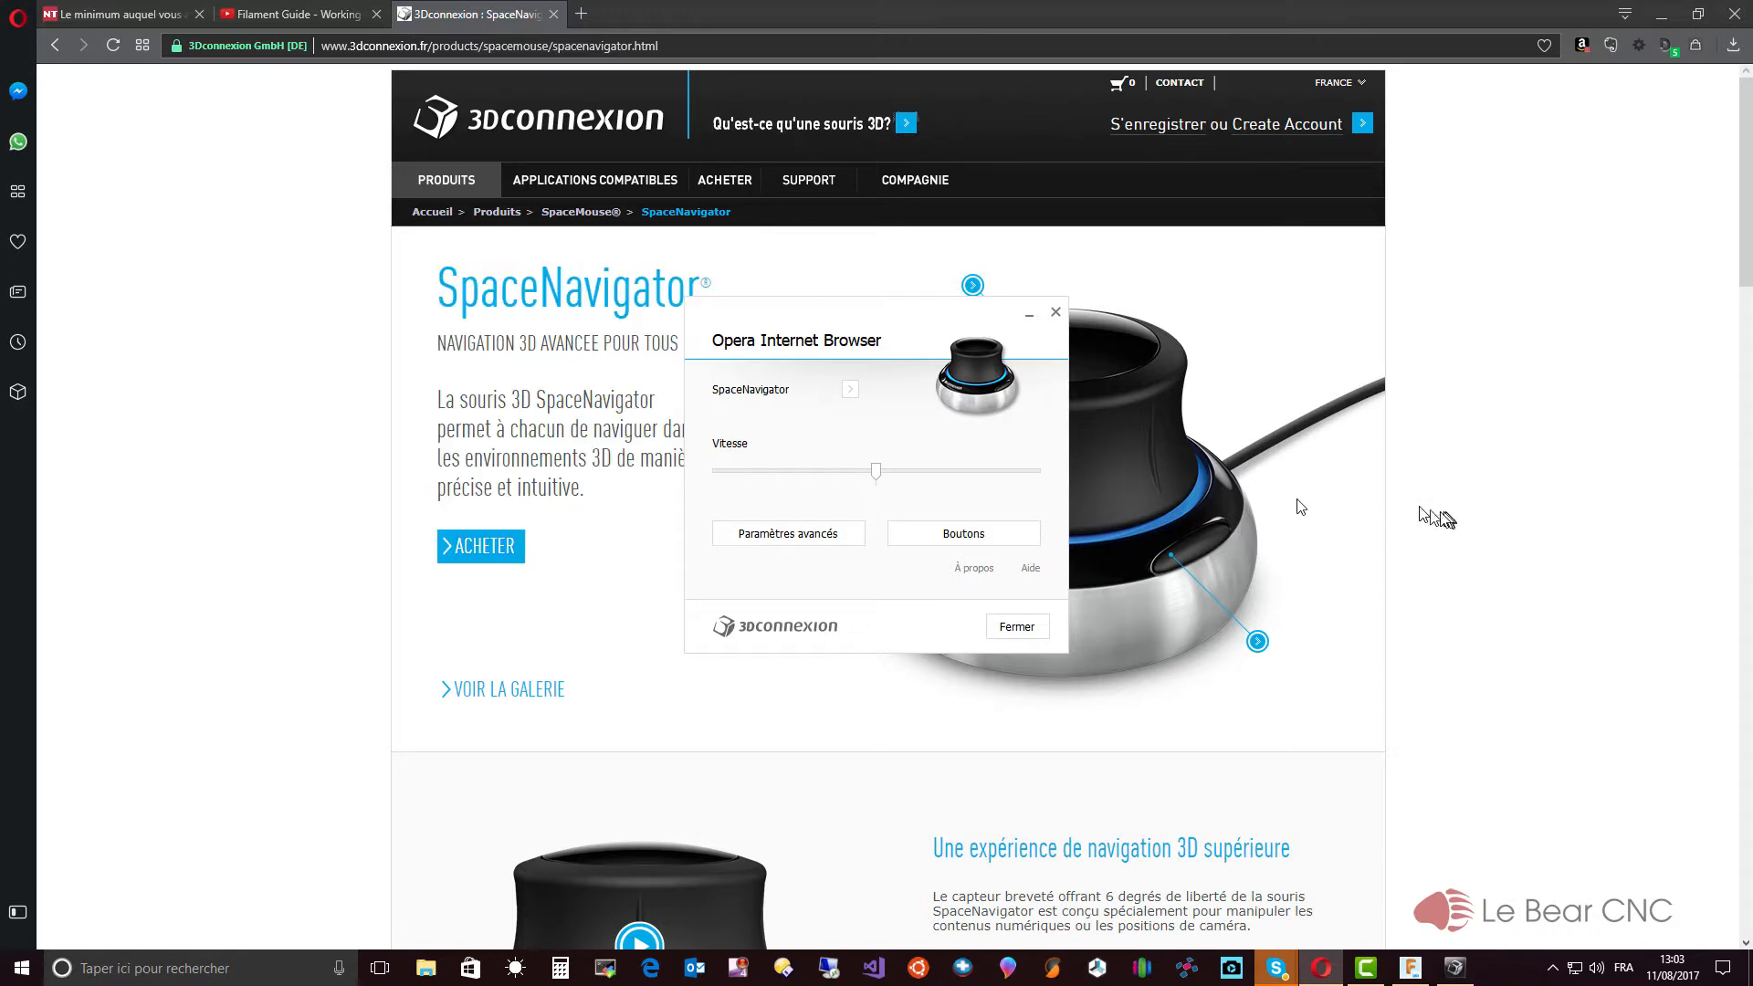
click(1057, 313)
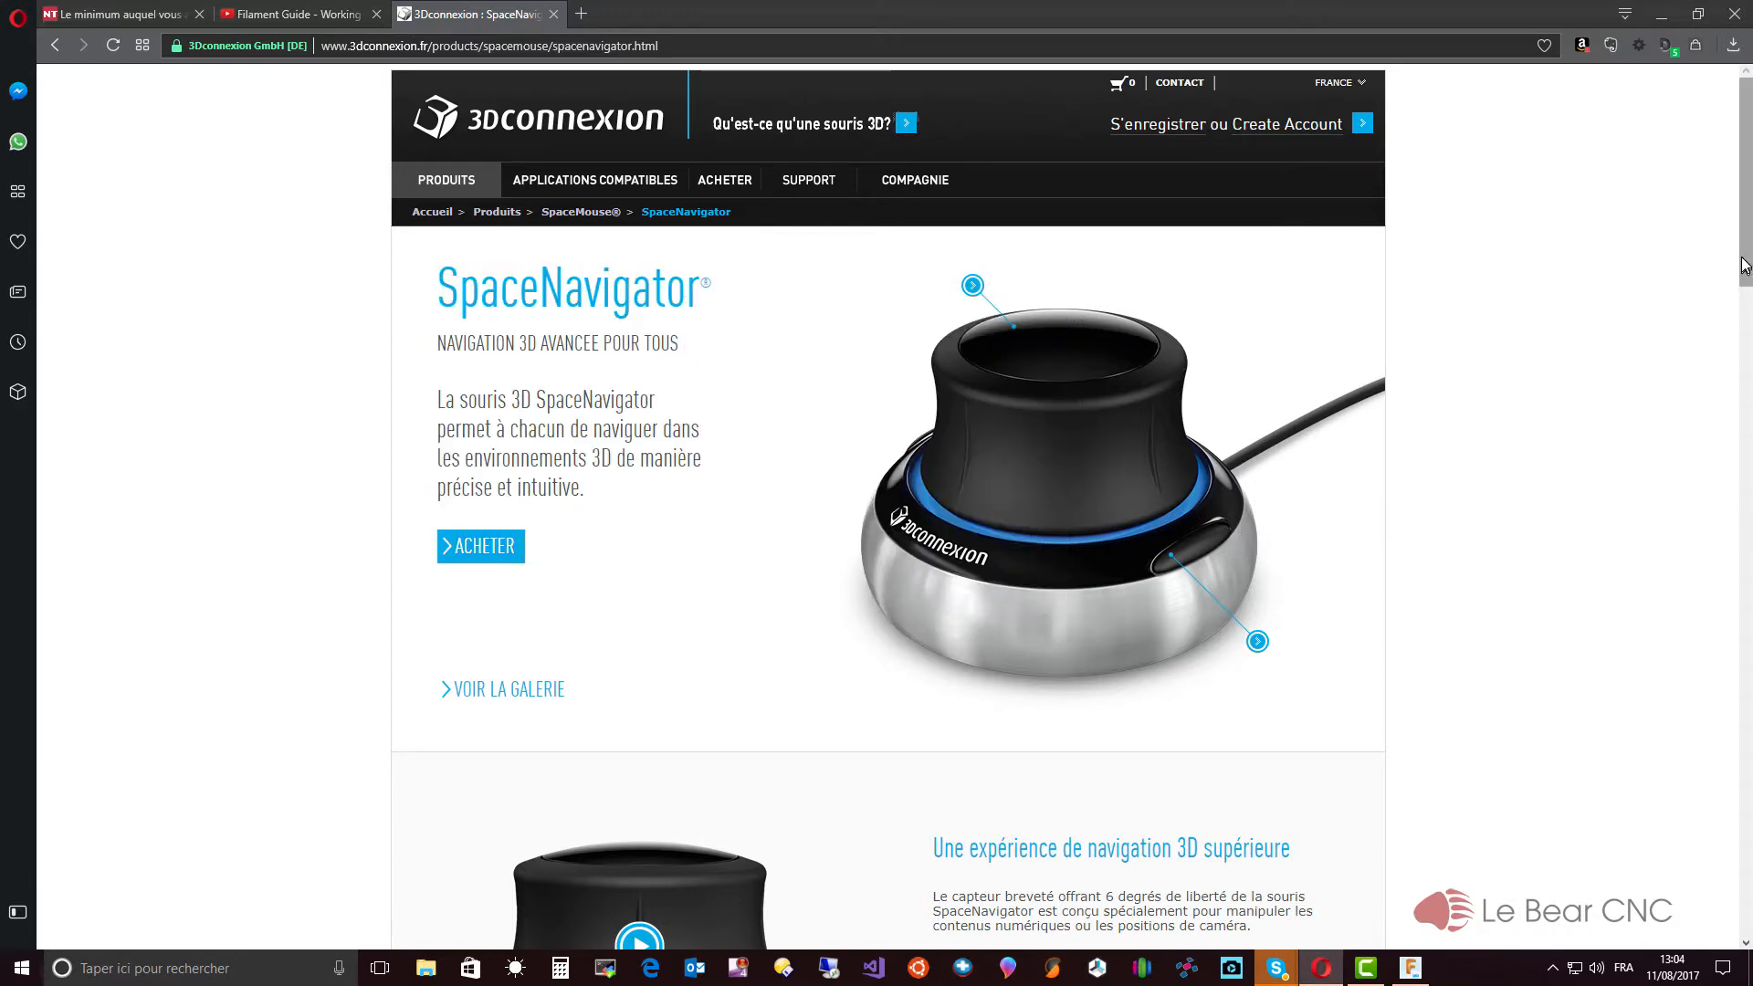
drag(1739, 262, 1678, 563)
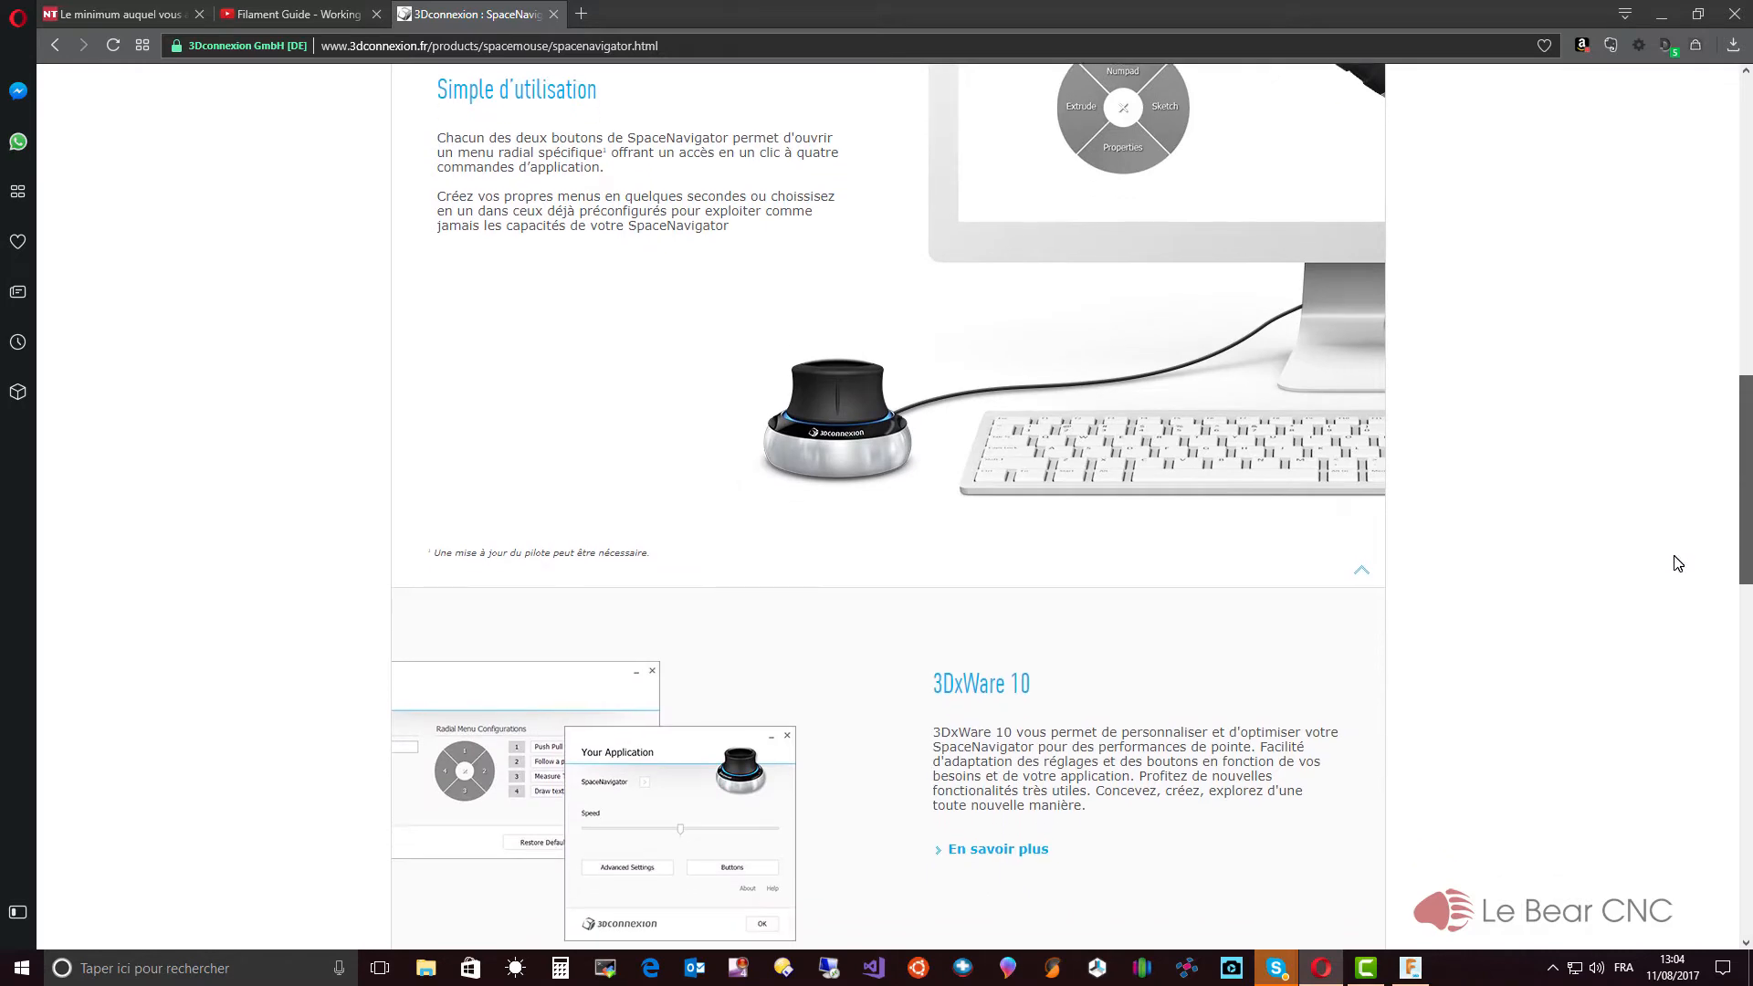
scroll(1038, 278, up, 7)
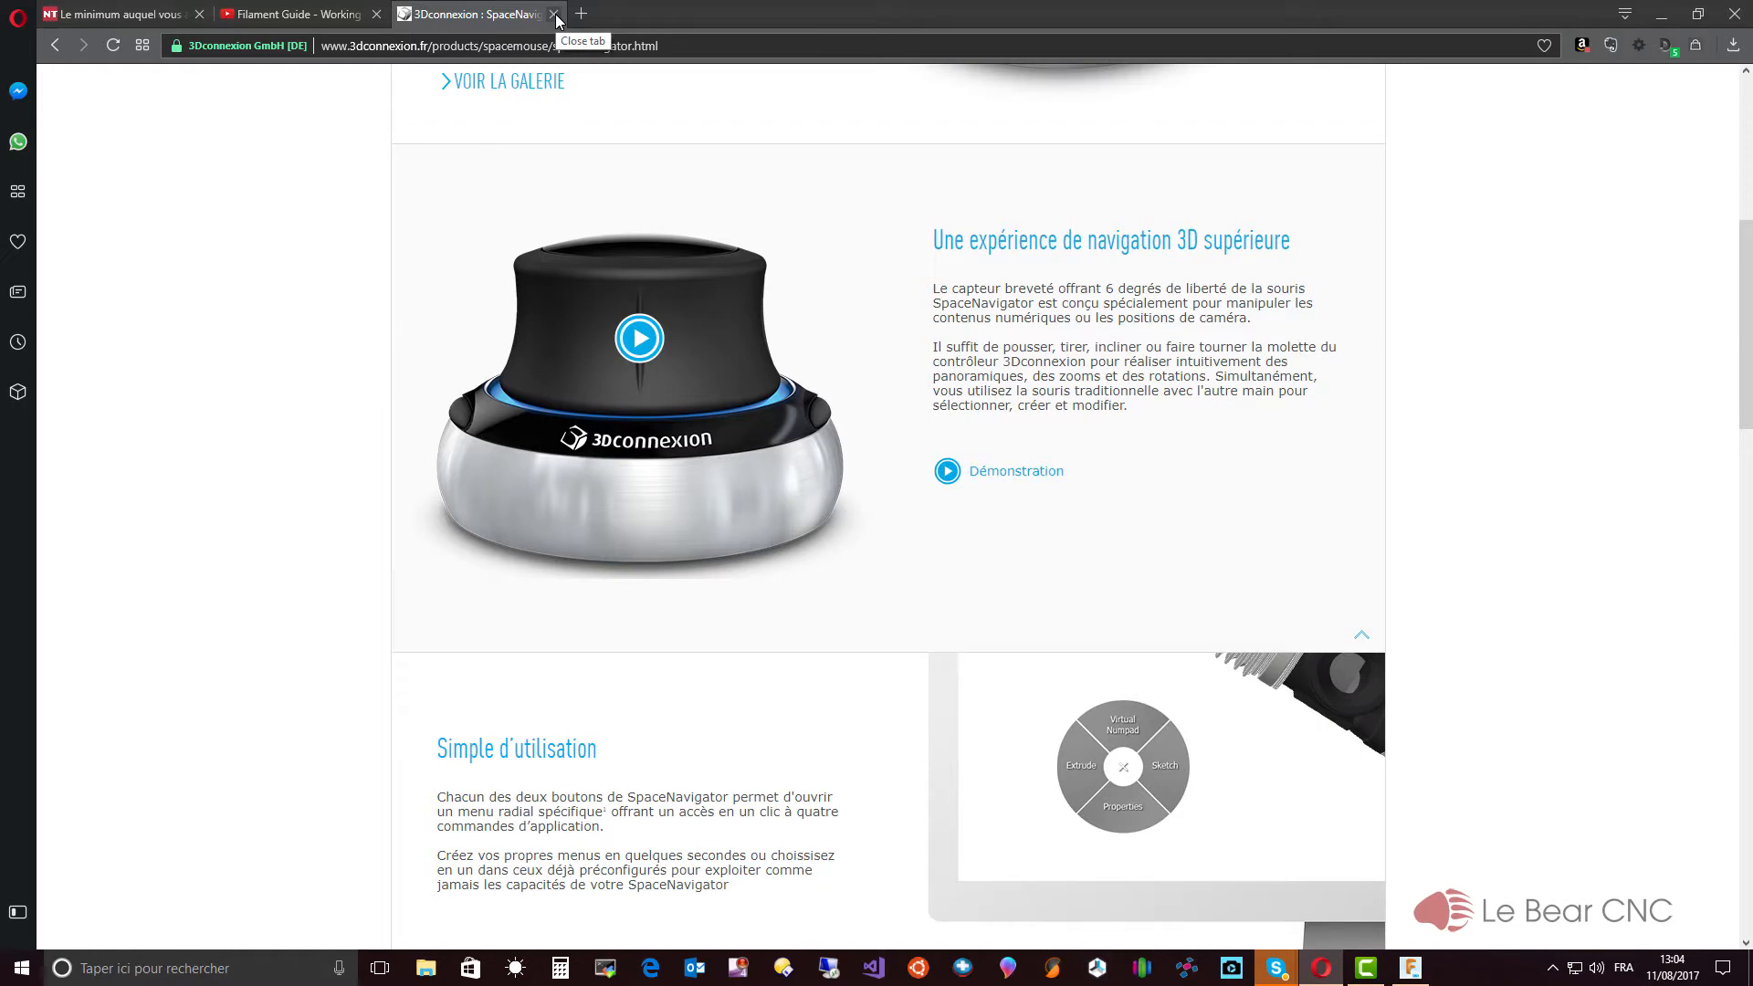
click(1664, 16)
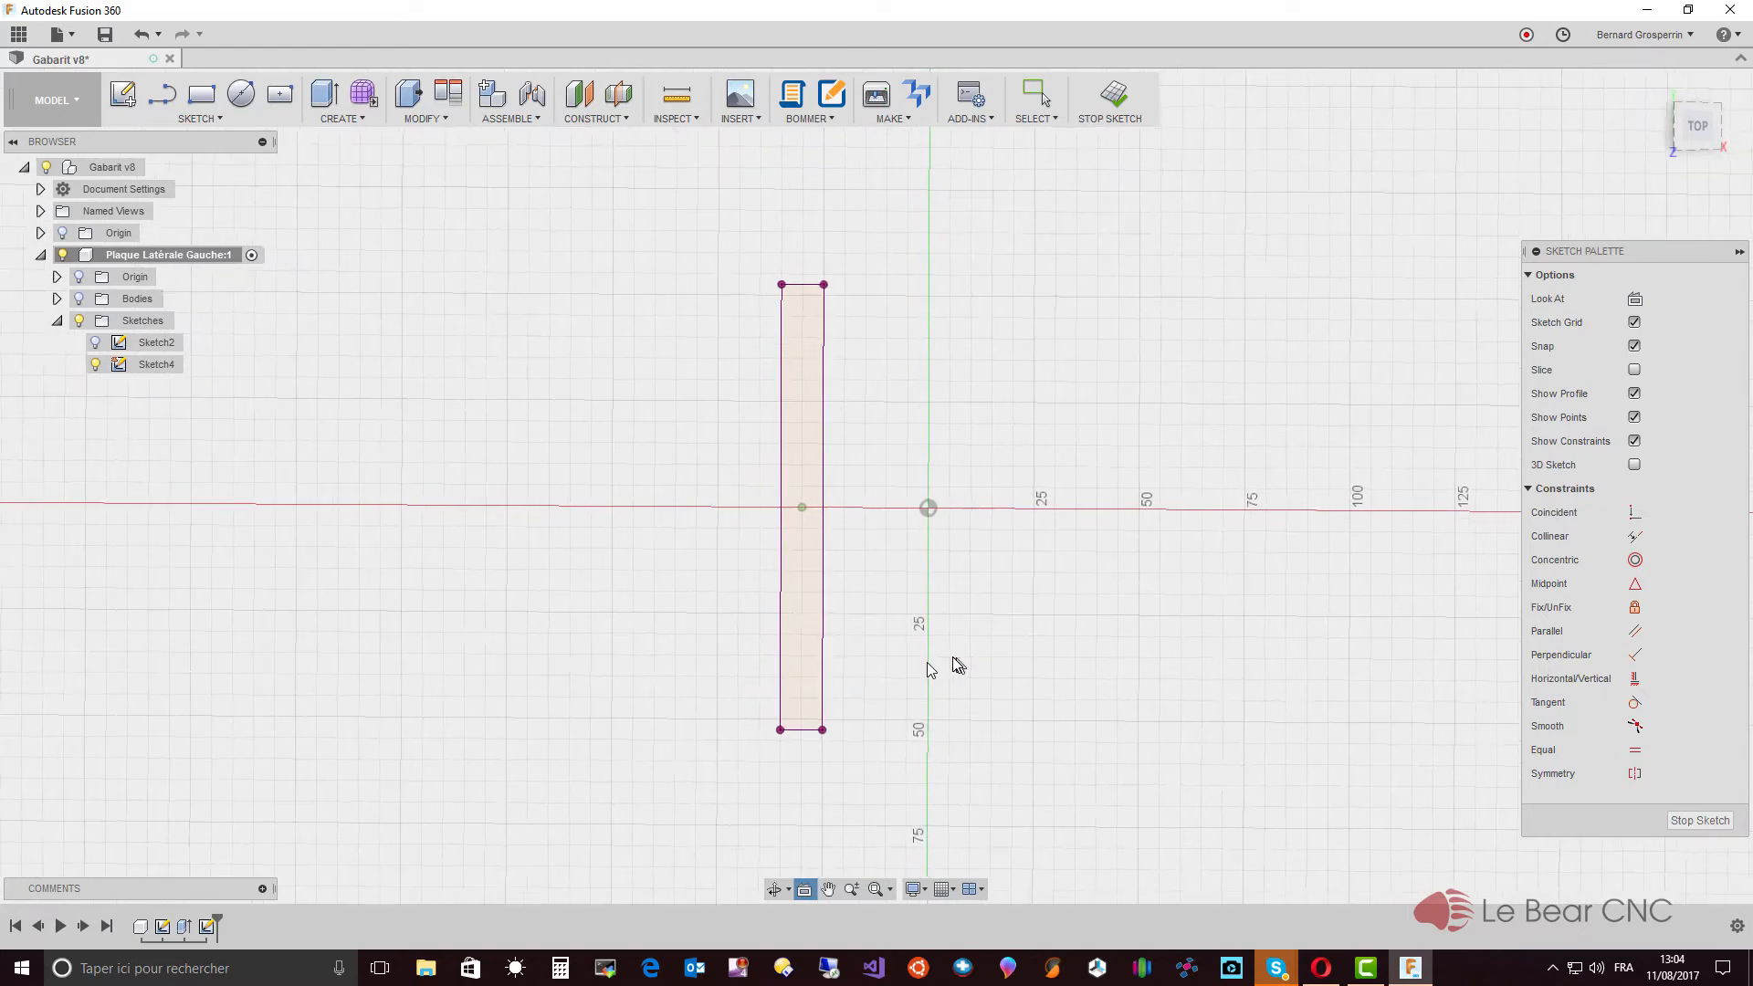
Step: Finish Sketch4 and reopen it for editing
click(1689, 820)
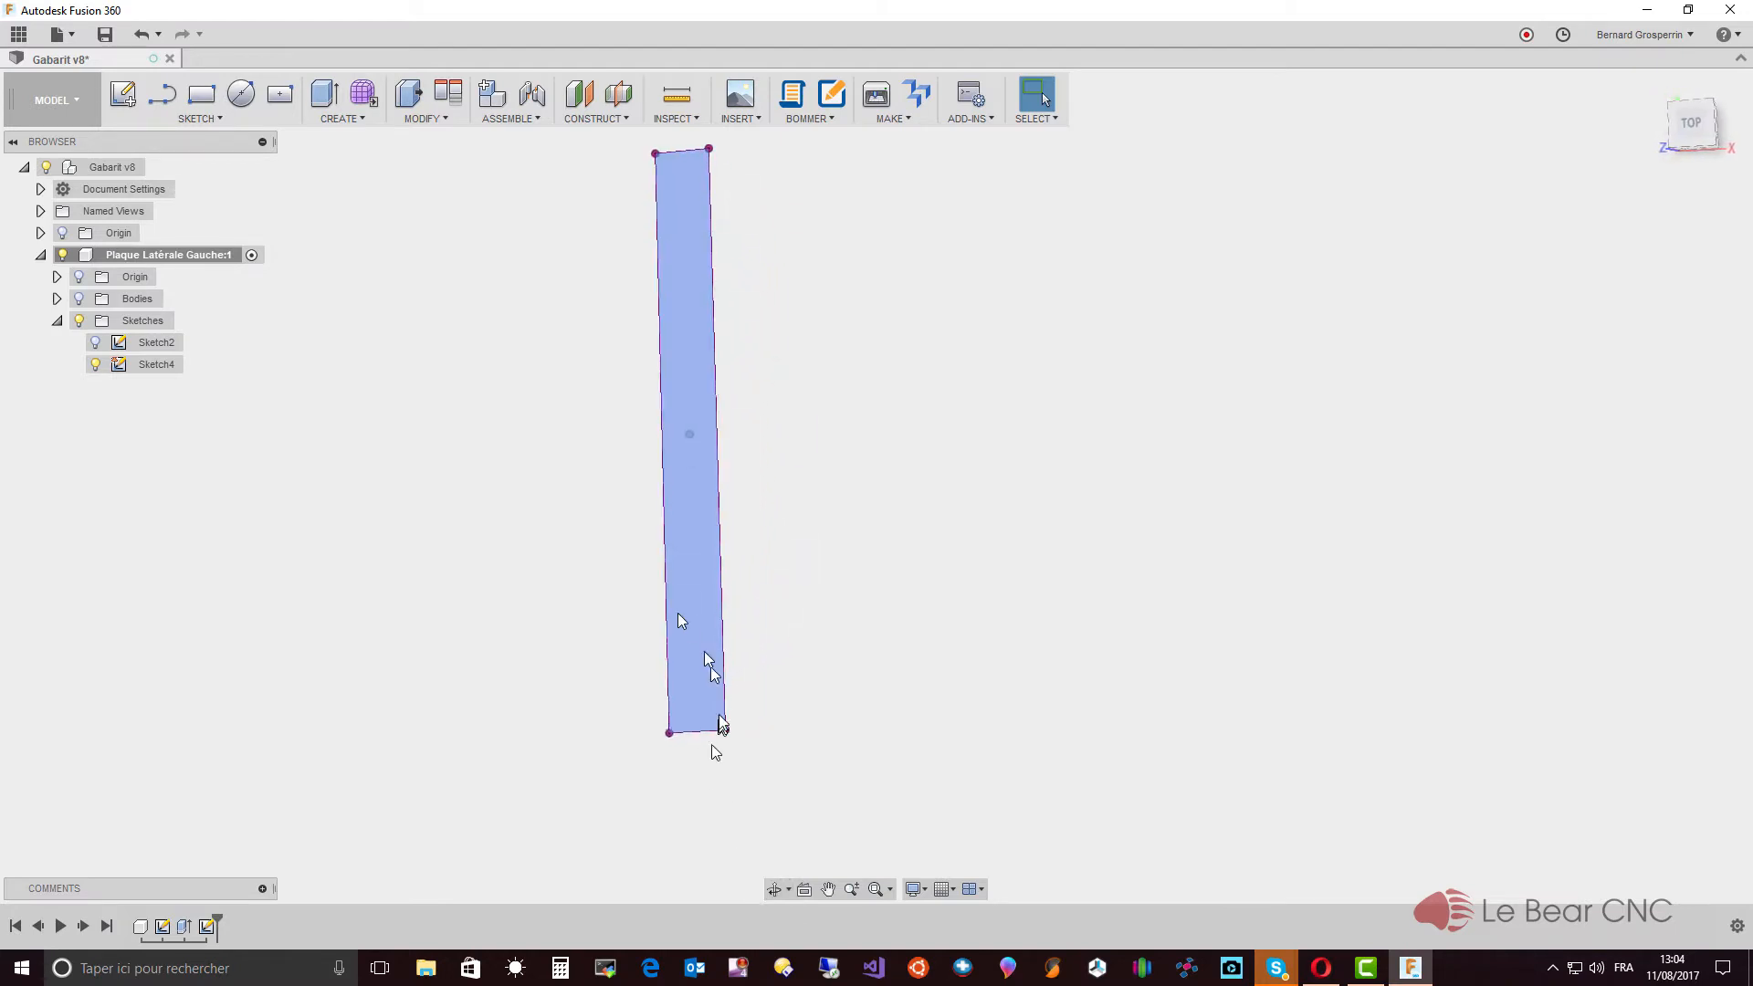
click(161, 364)
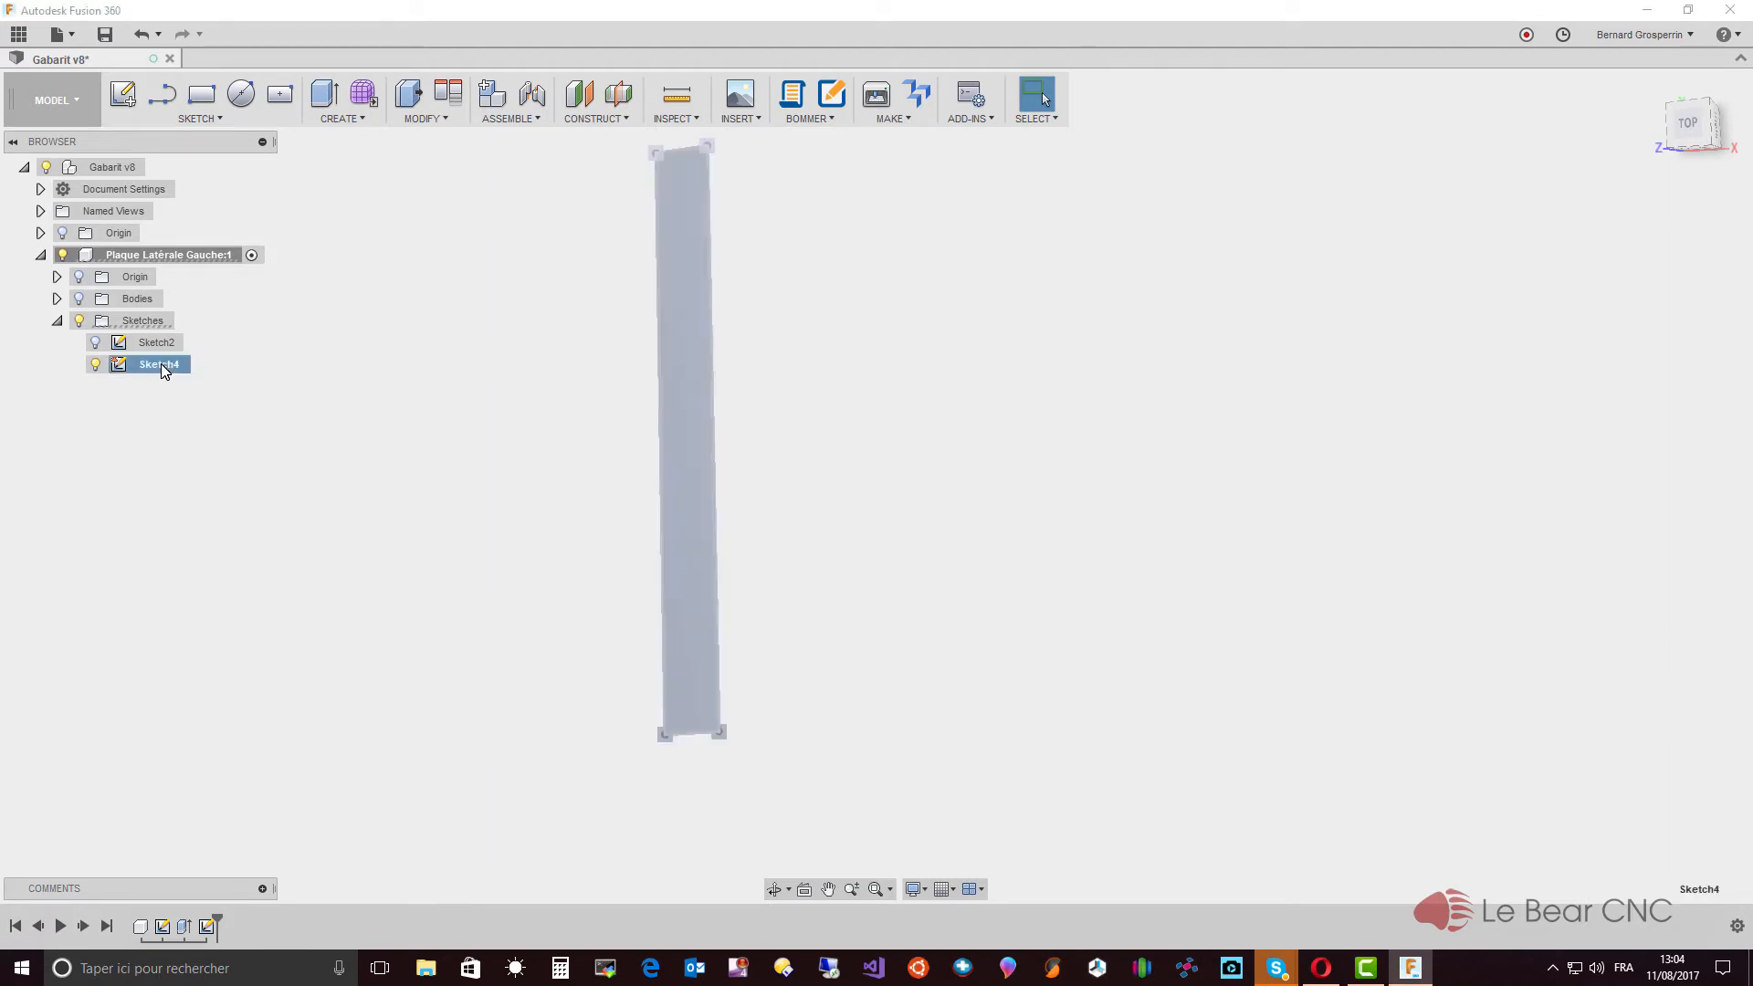
right_click(161, 365)
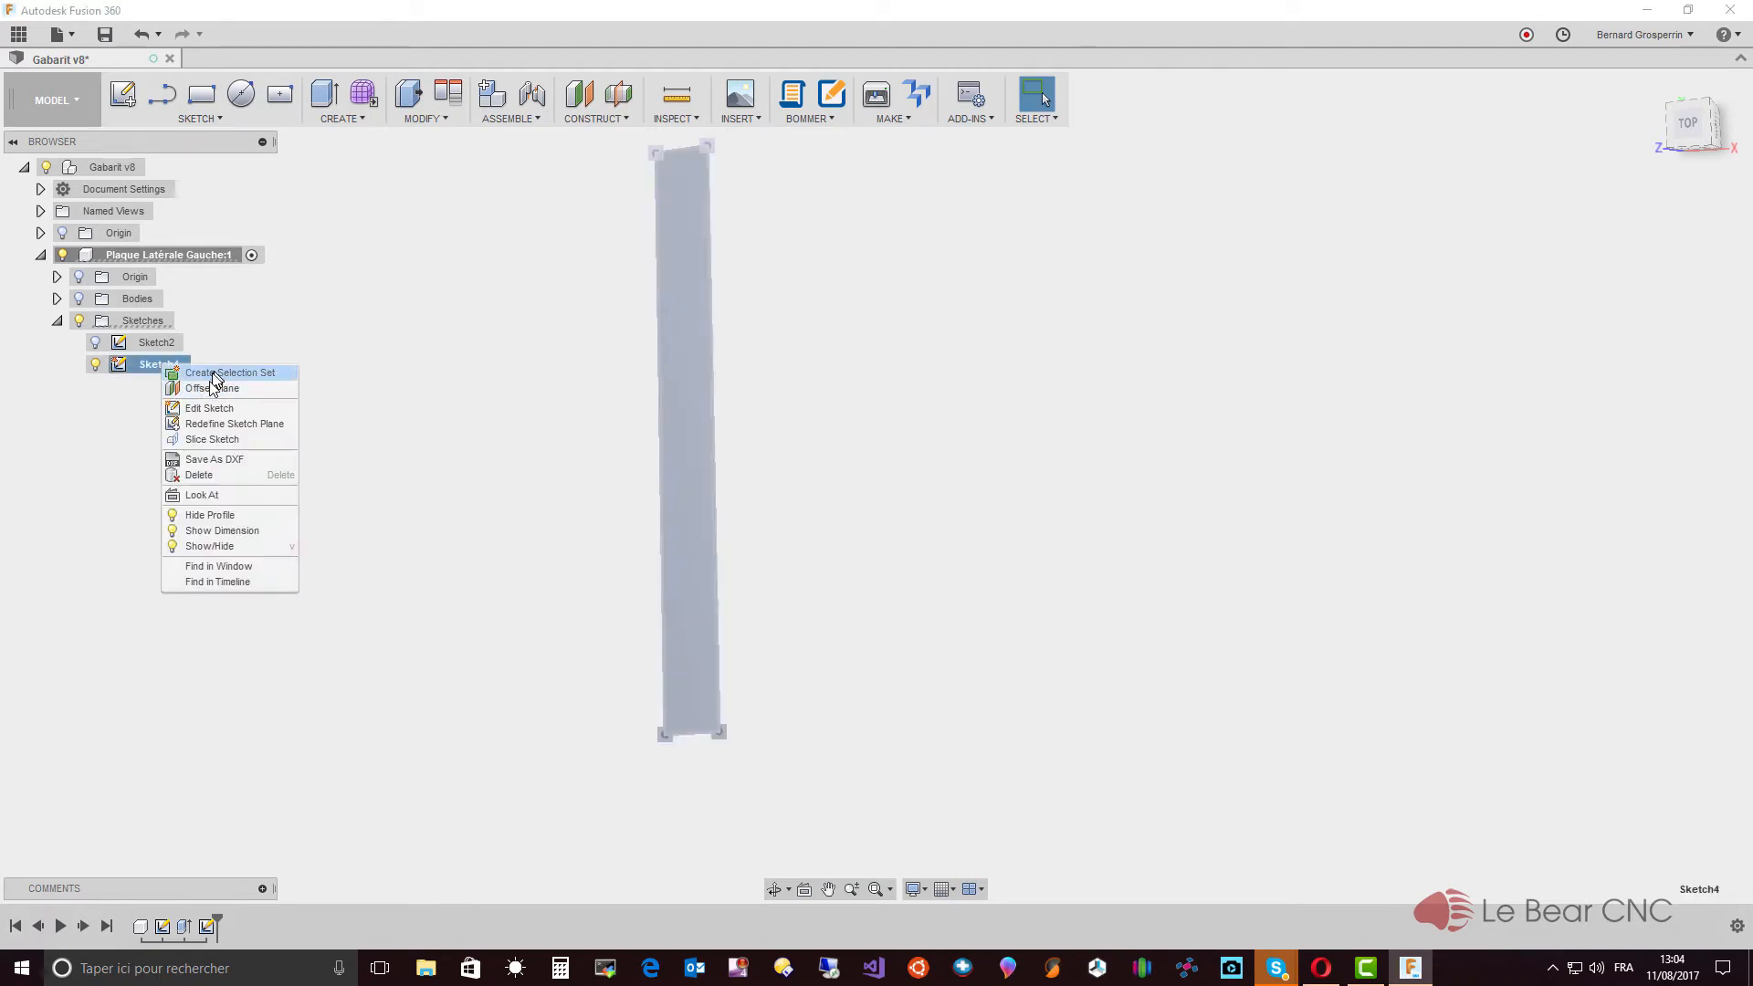
click(210, 410)
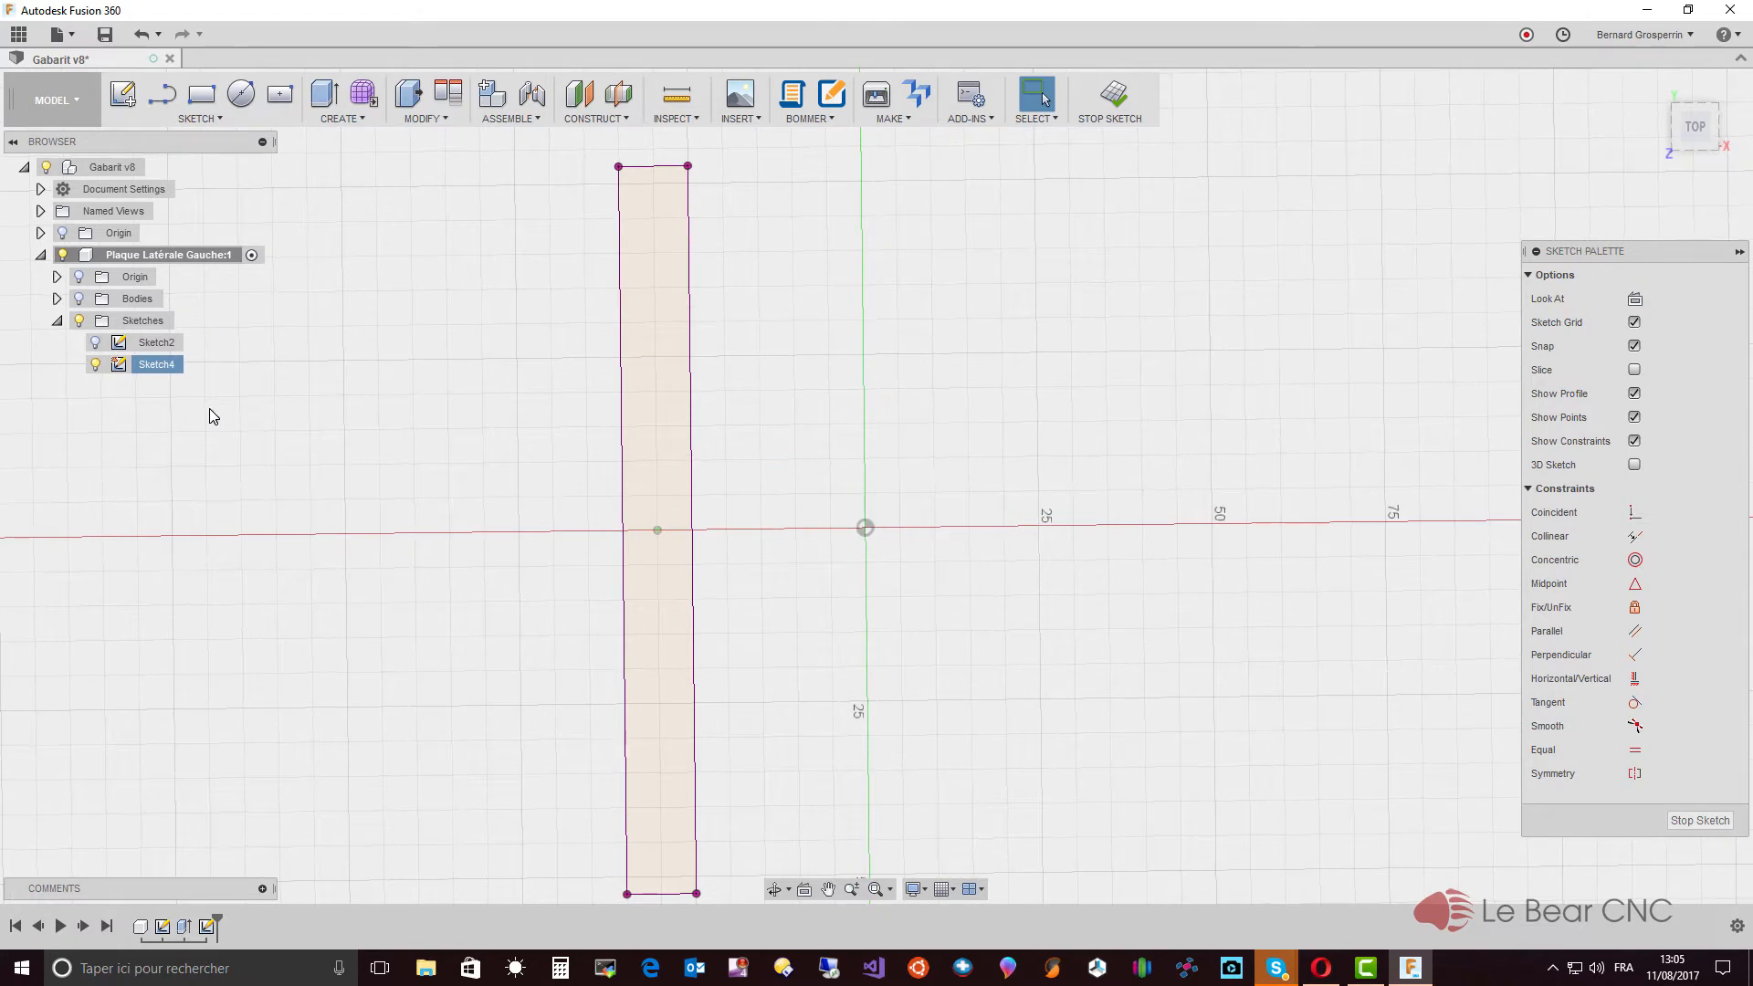
Step: Draw a line from the midpoint of the plate outline's upper short edge into the plate at 90 degrees, with length EpaisseurPlaque
click(216, 116)
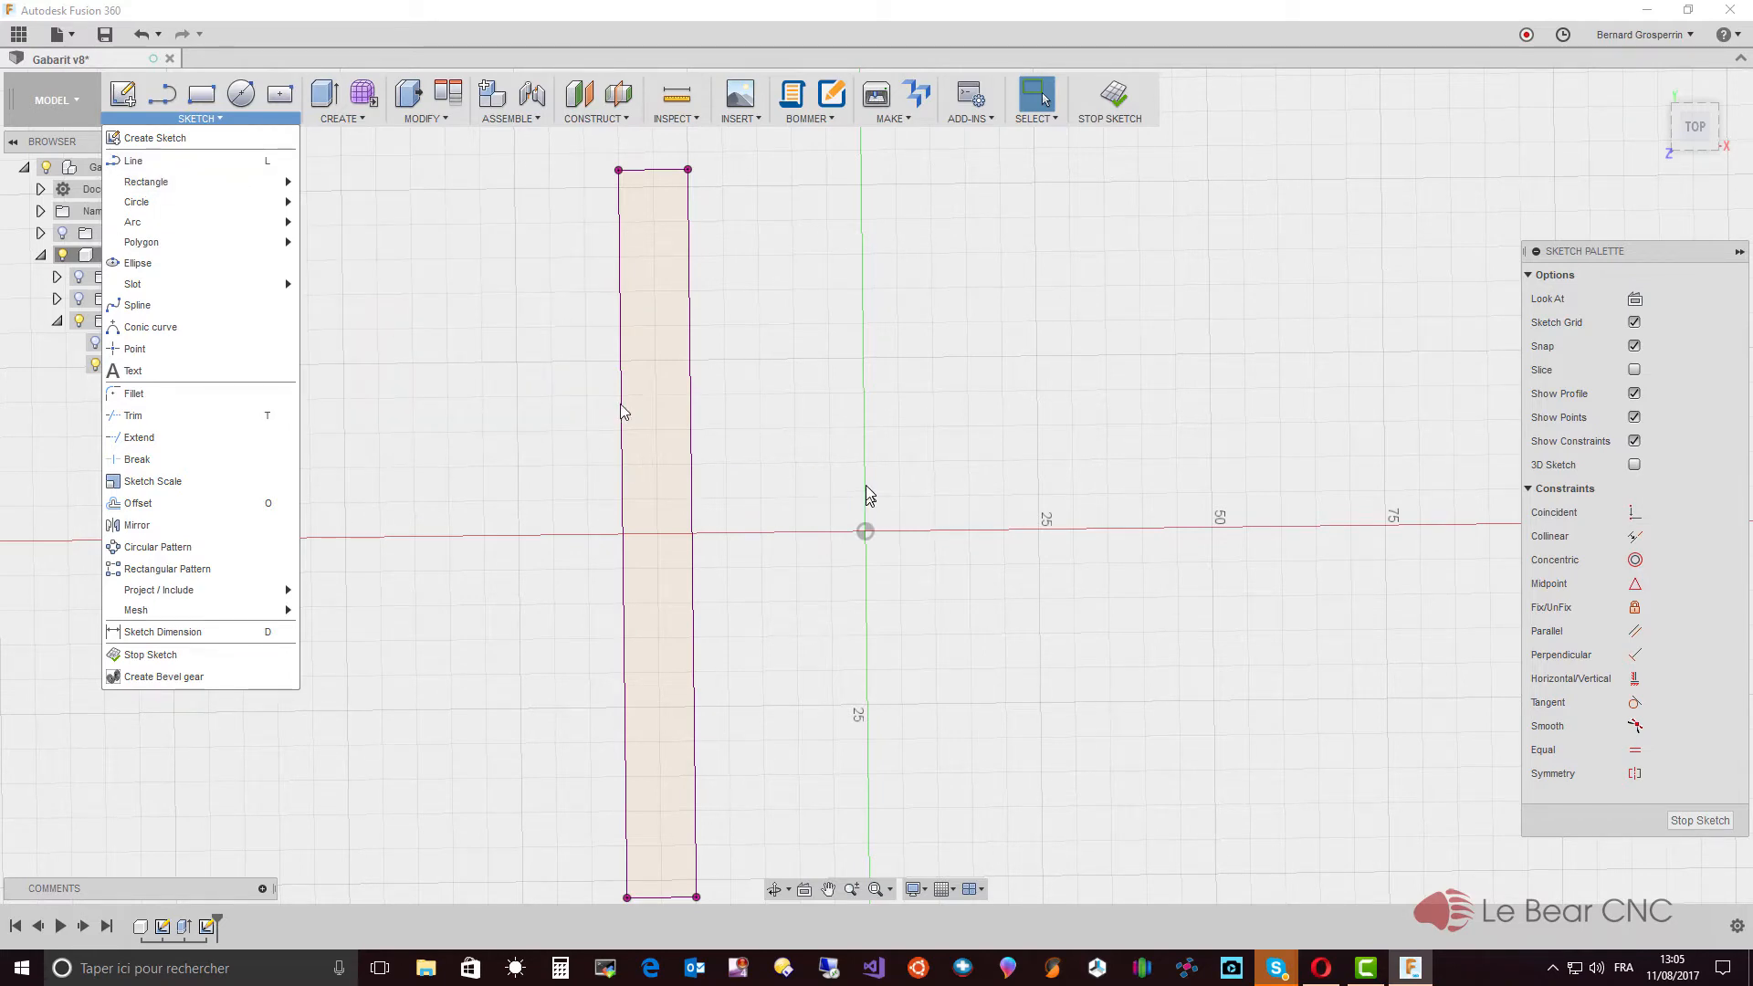
click(481, 392)
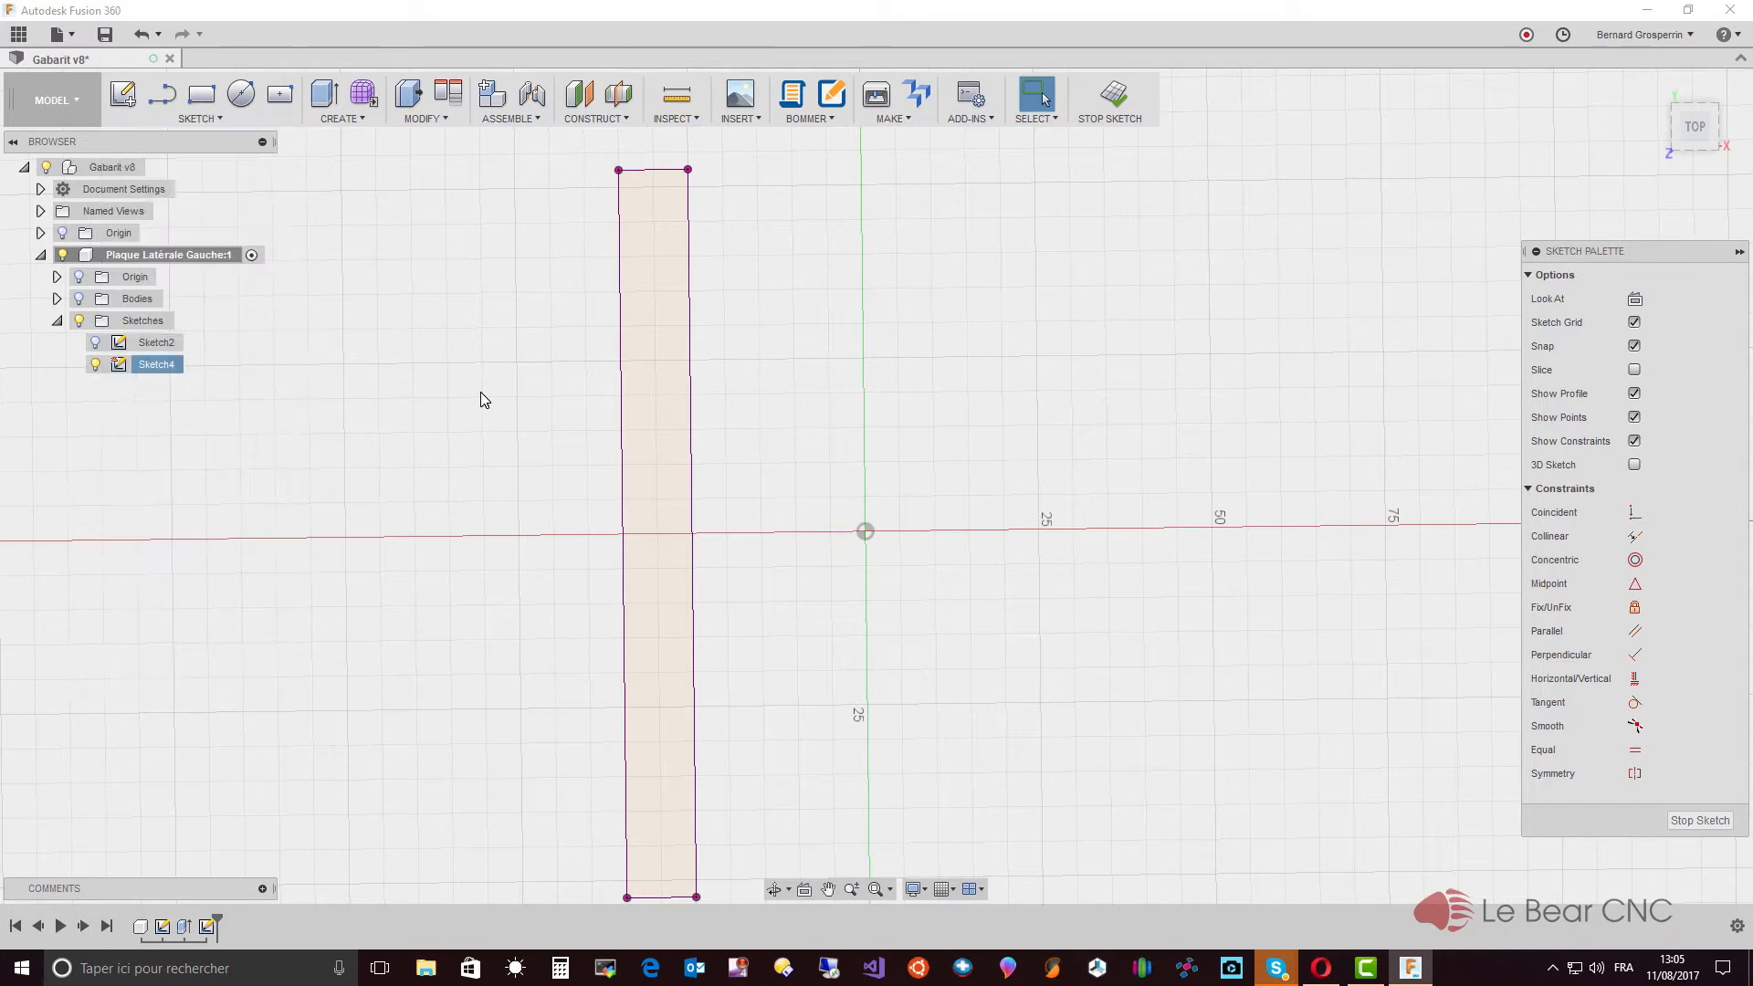
key(l)
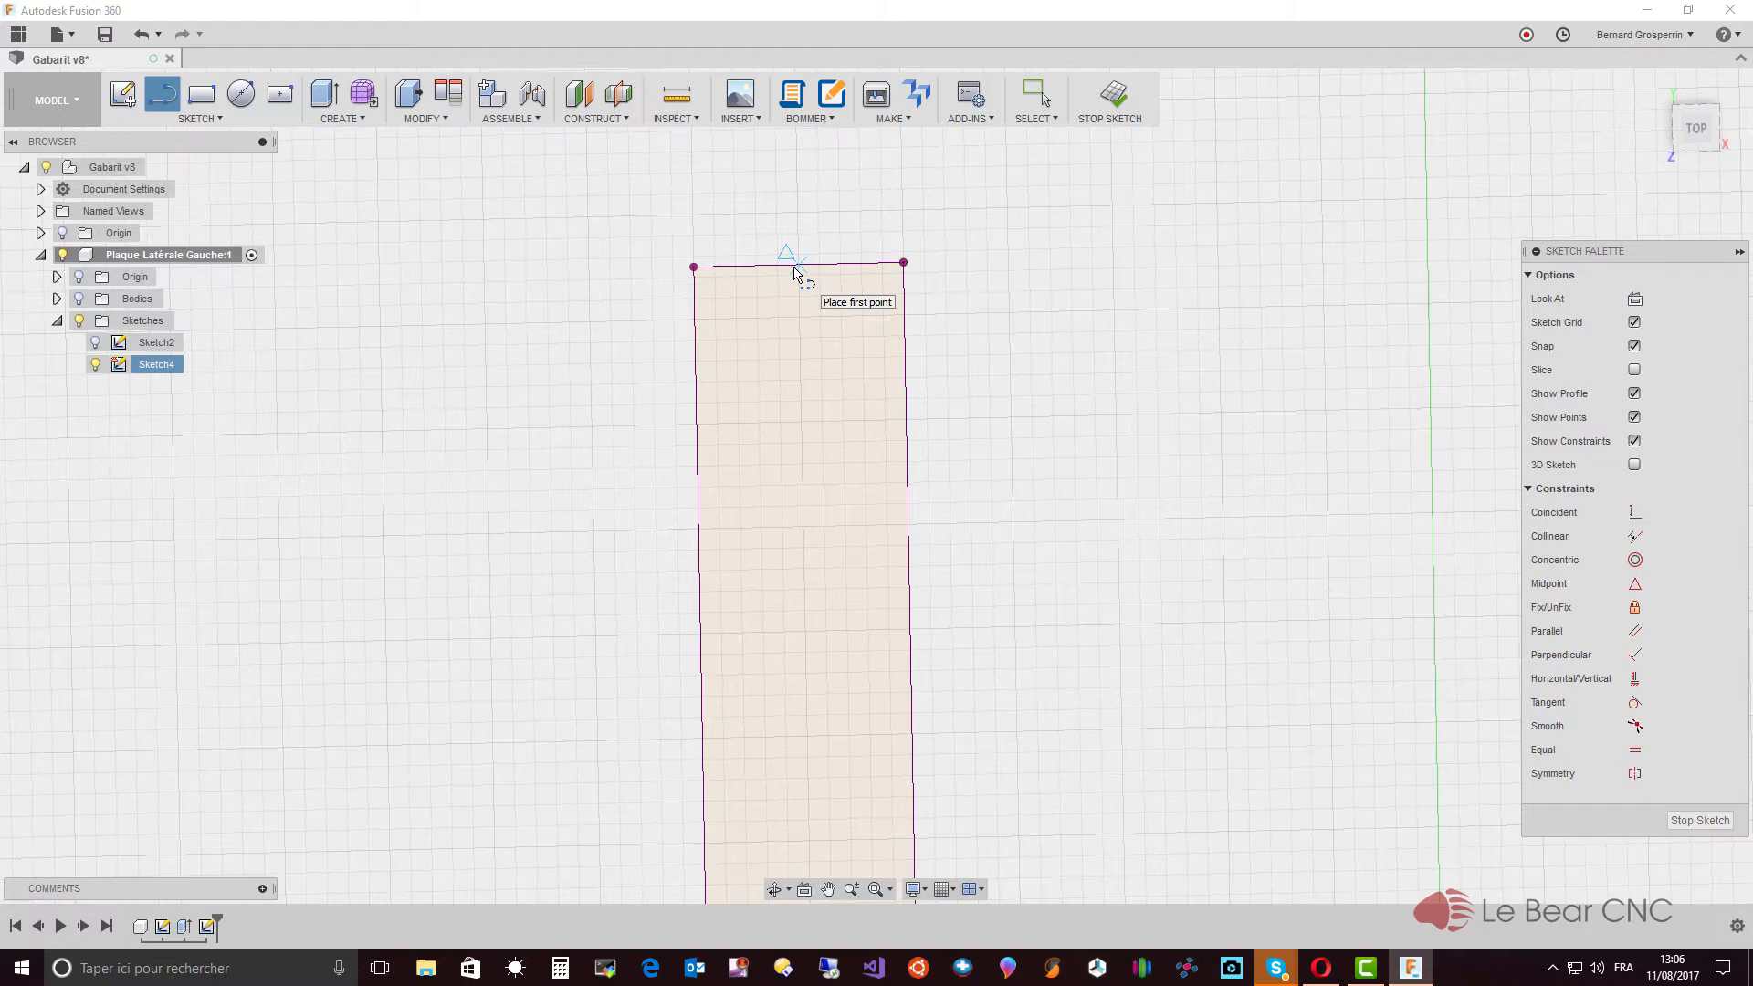
click(794, 272)
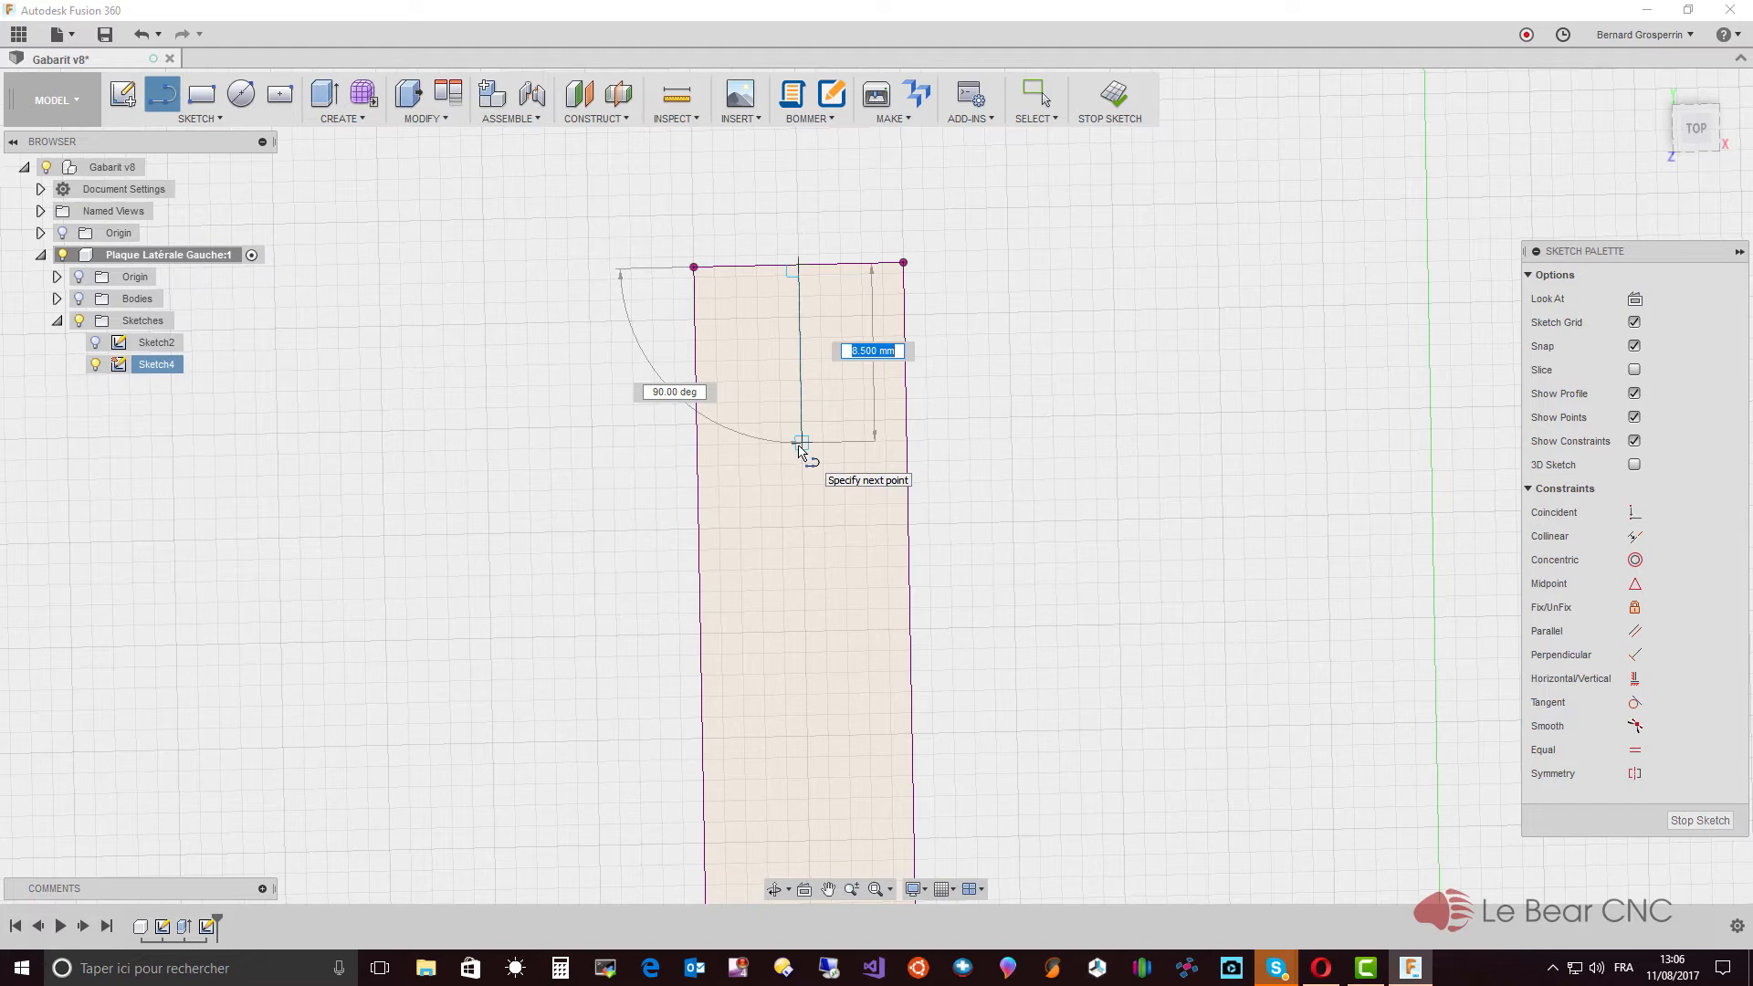
key(BackSpace)
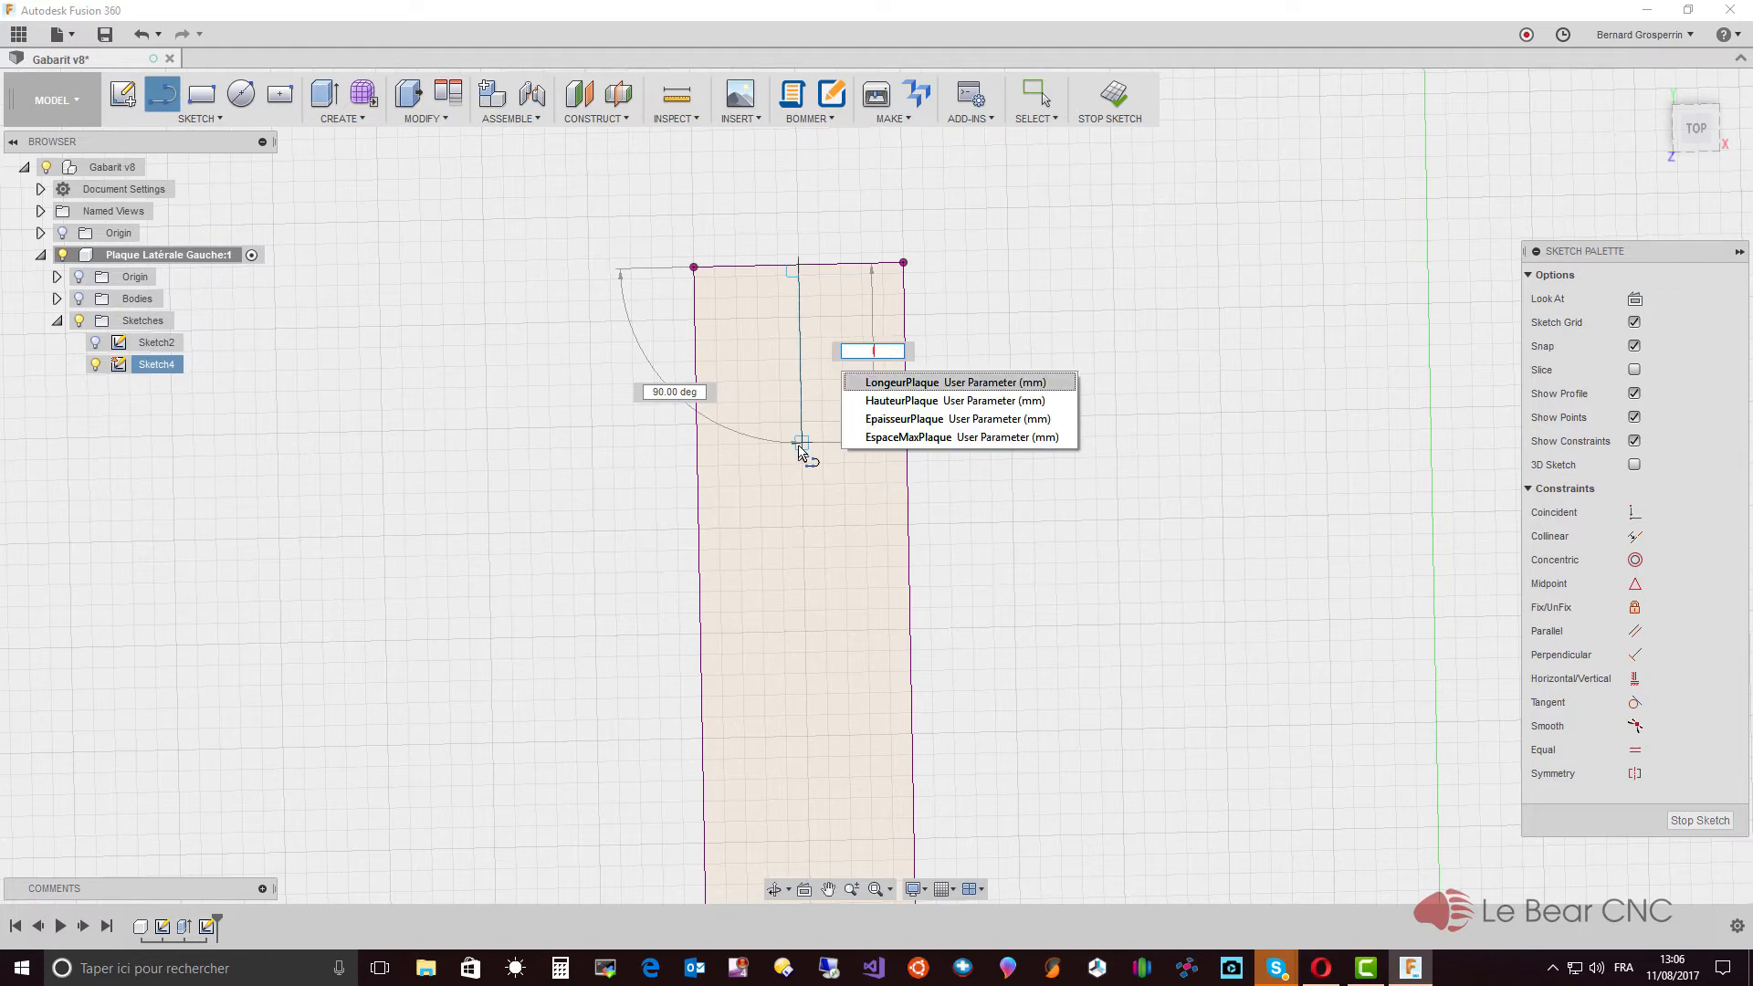
key(Down)
key(Down)
key(Return)
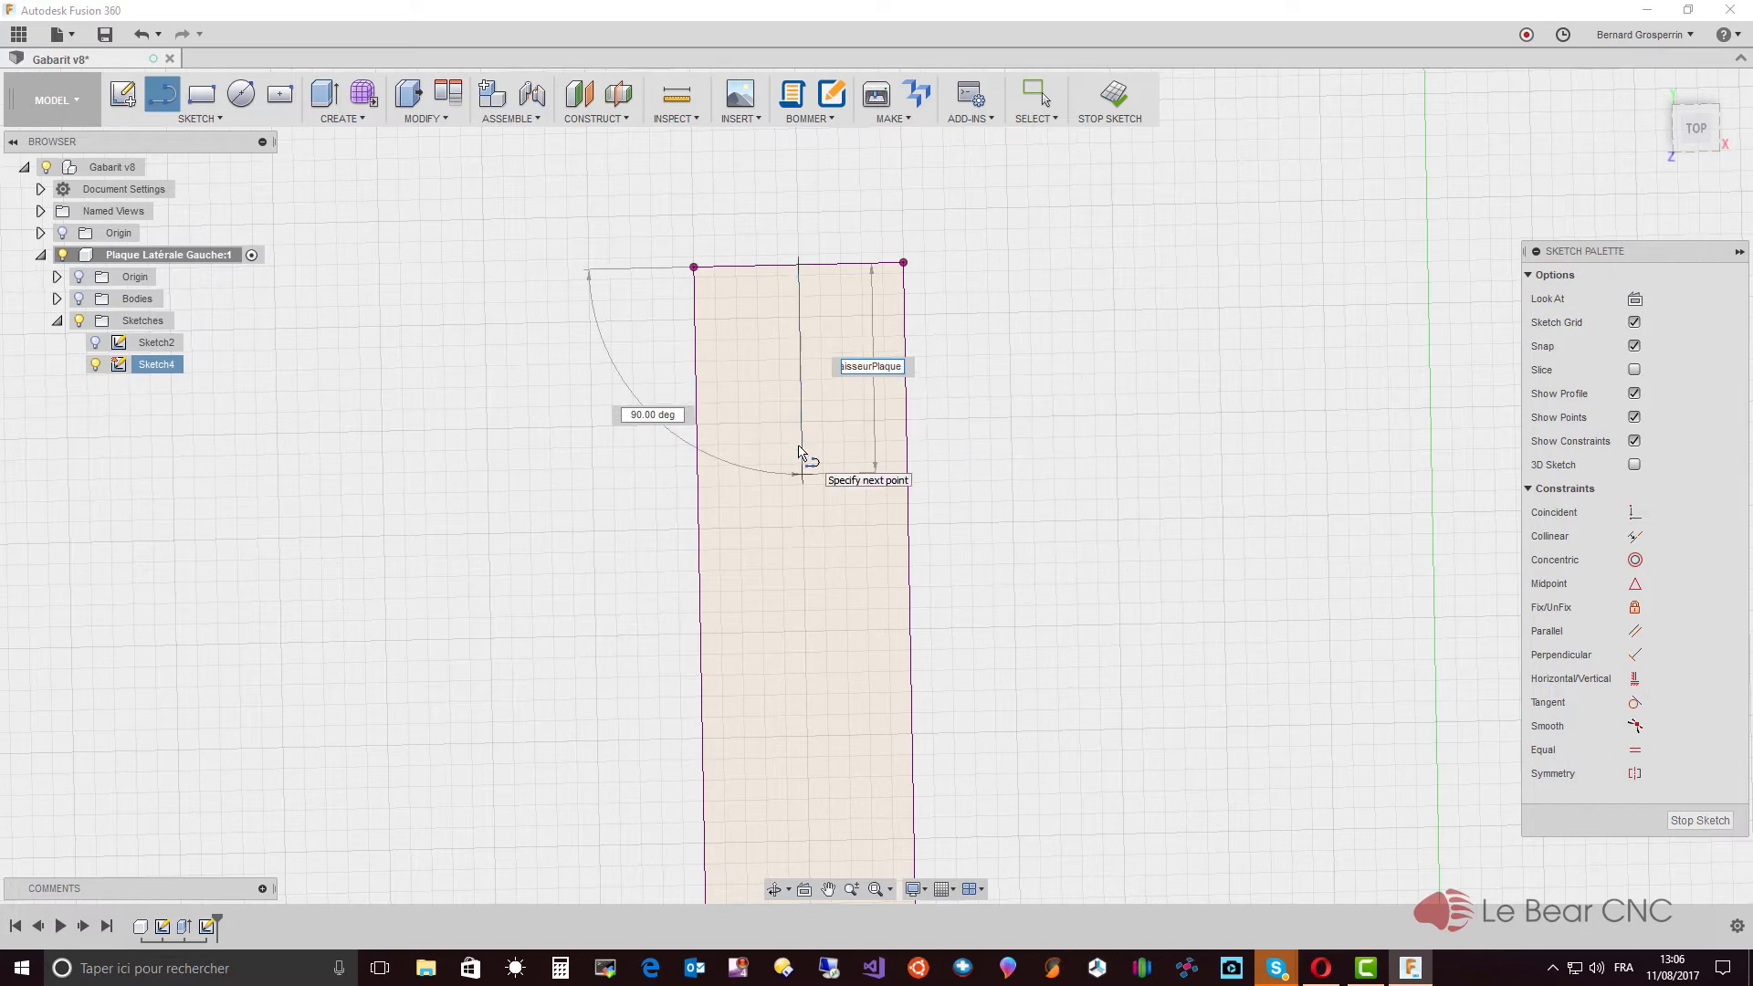
key(Return)
key(Escape)
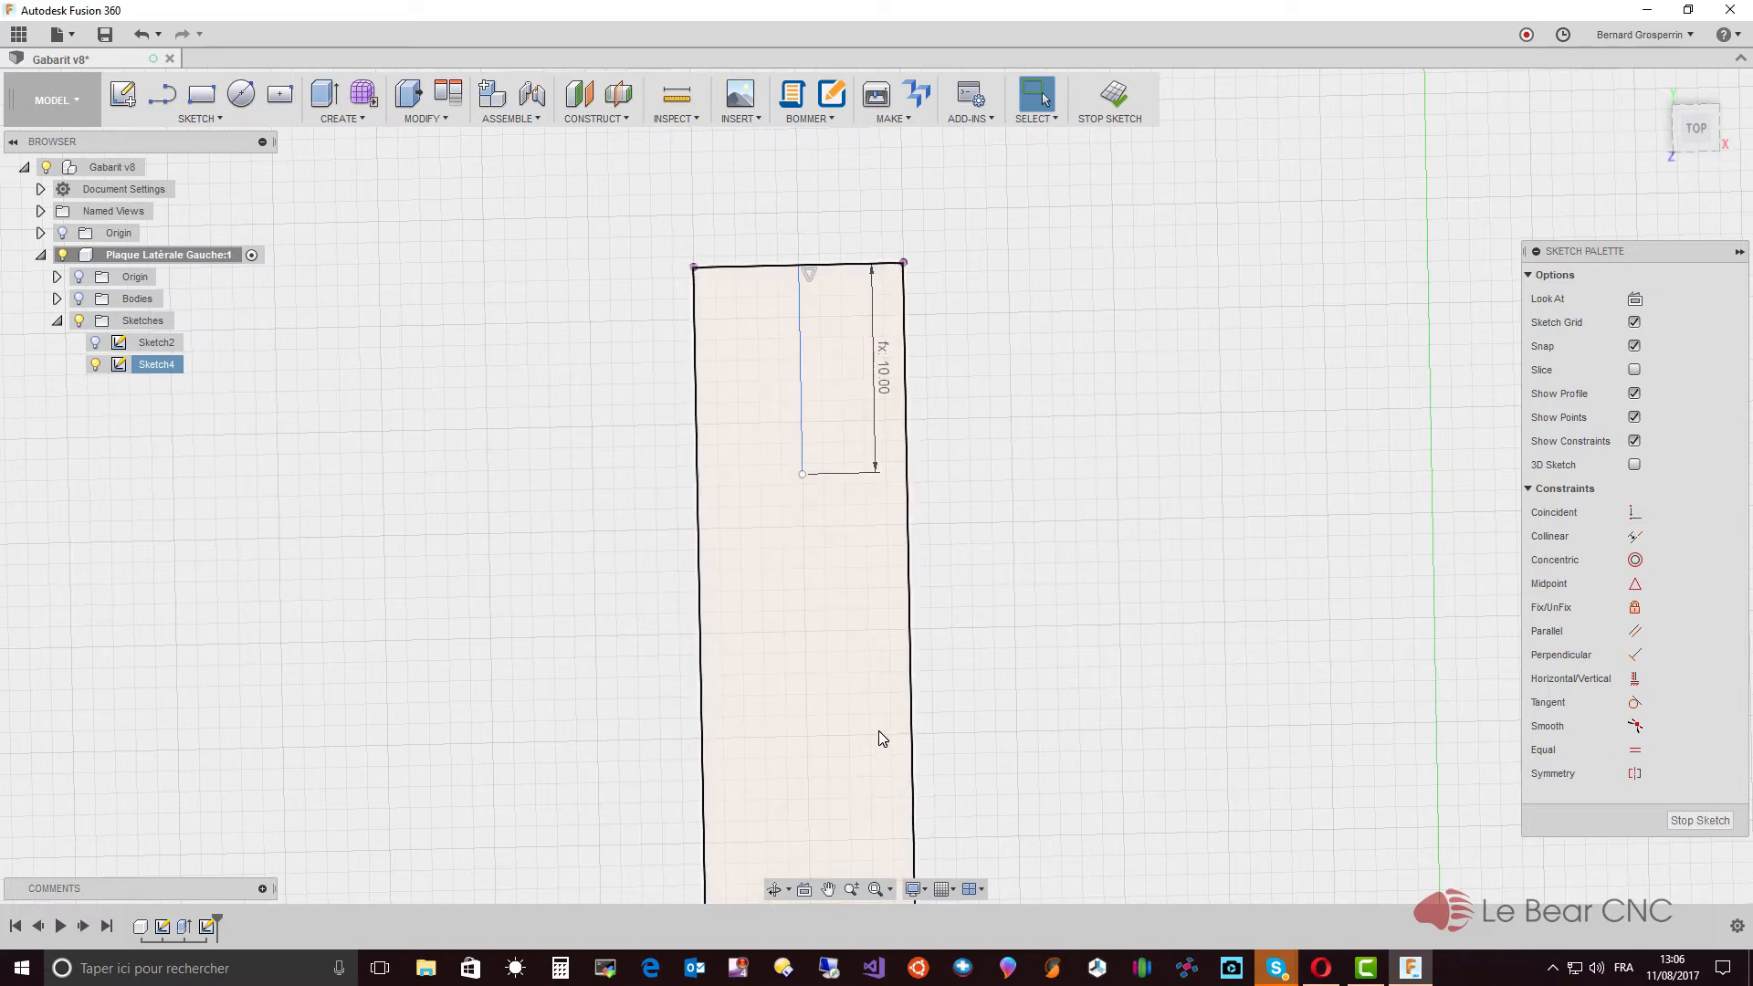
Step: Draw a second line from the first line's lower end across the plate's left edge, tilted about 7 degrees, with length EpaisseurPlaque
key(l)
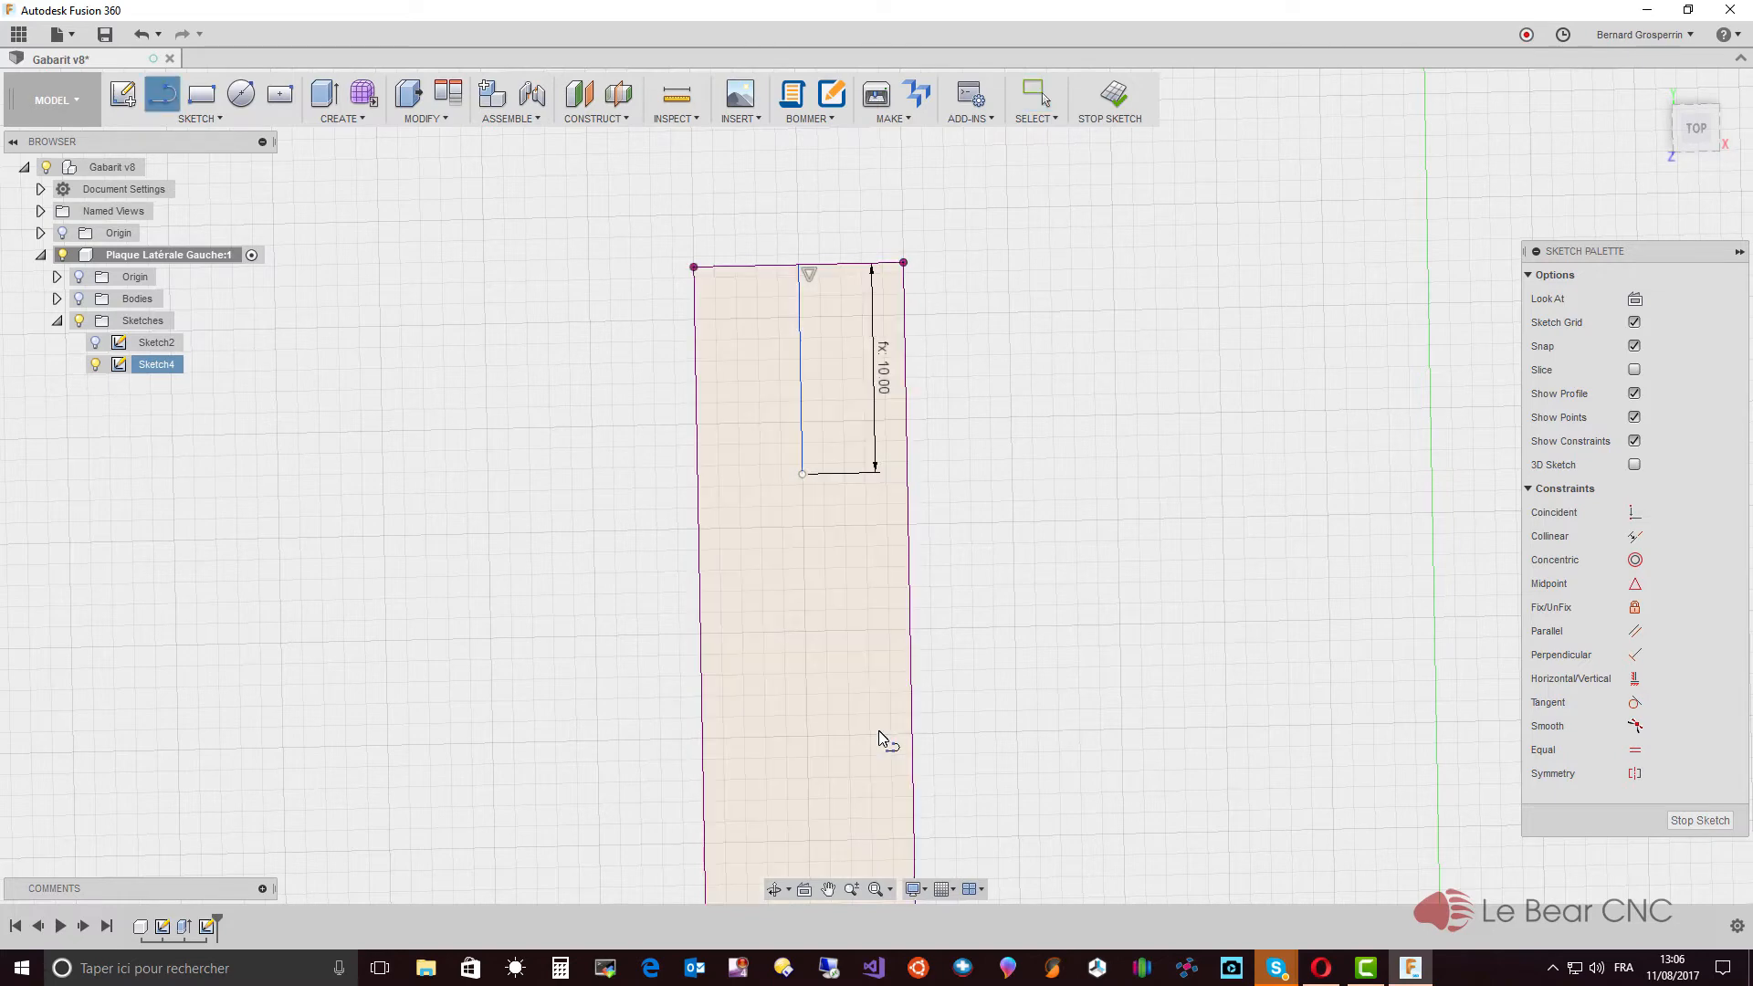
click(807, 476)
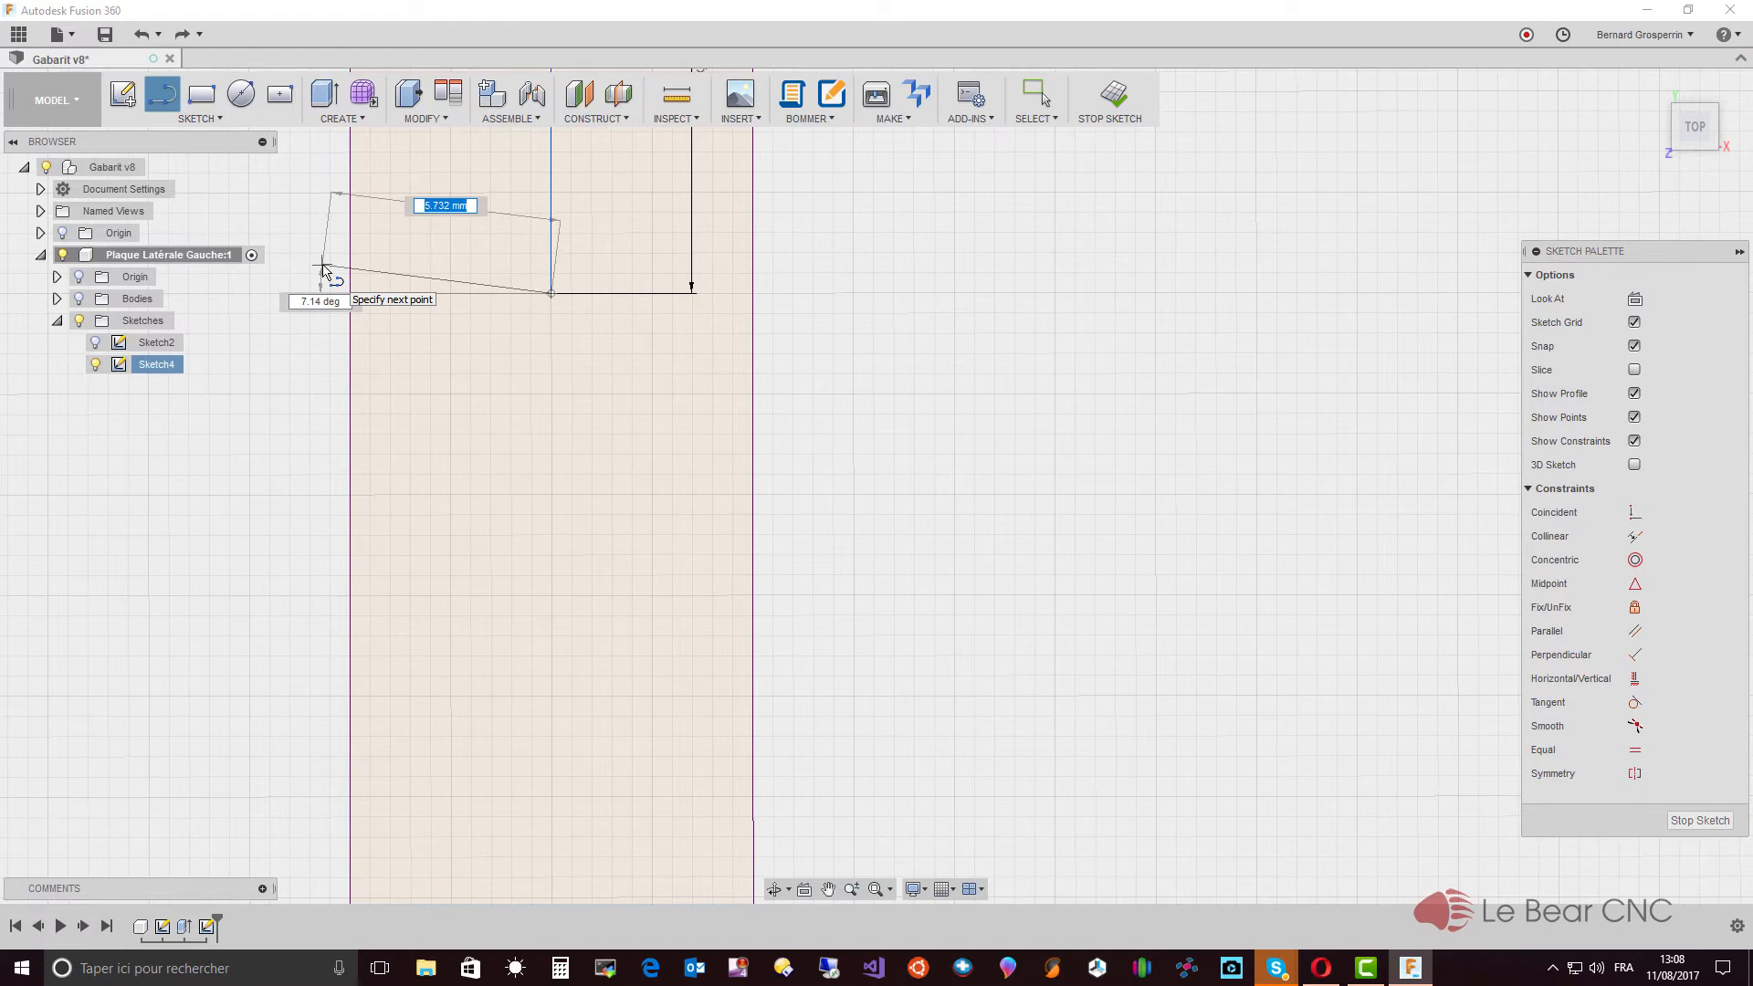
text(ep)
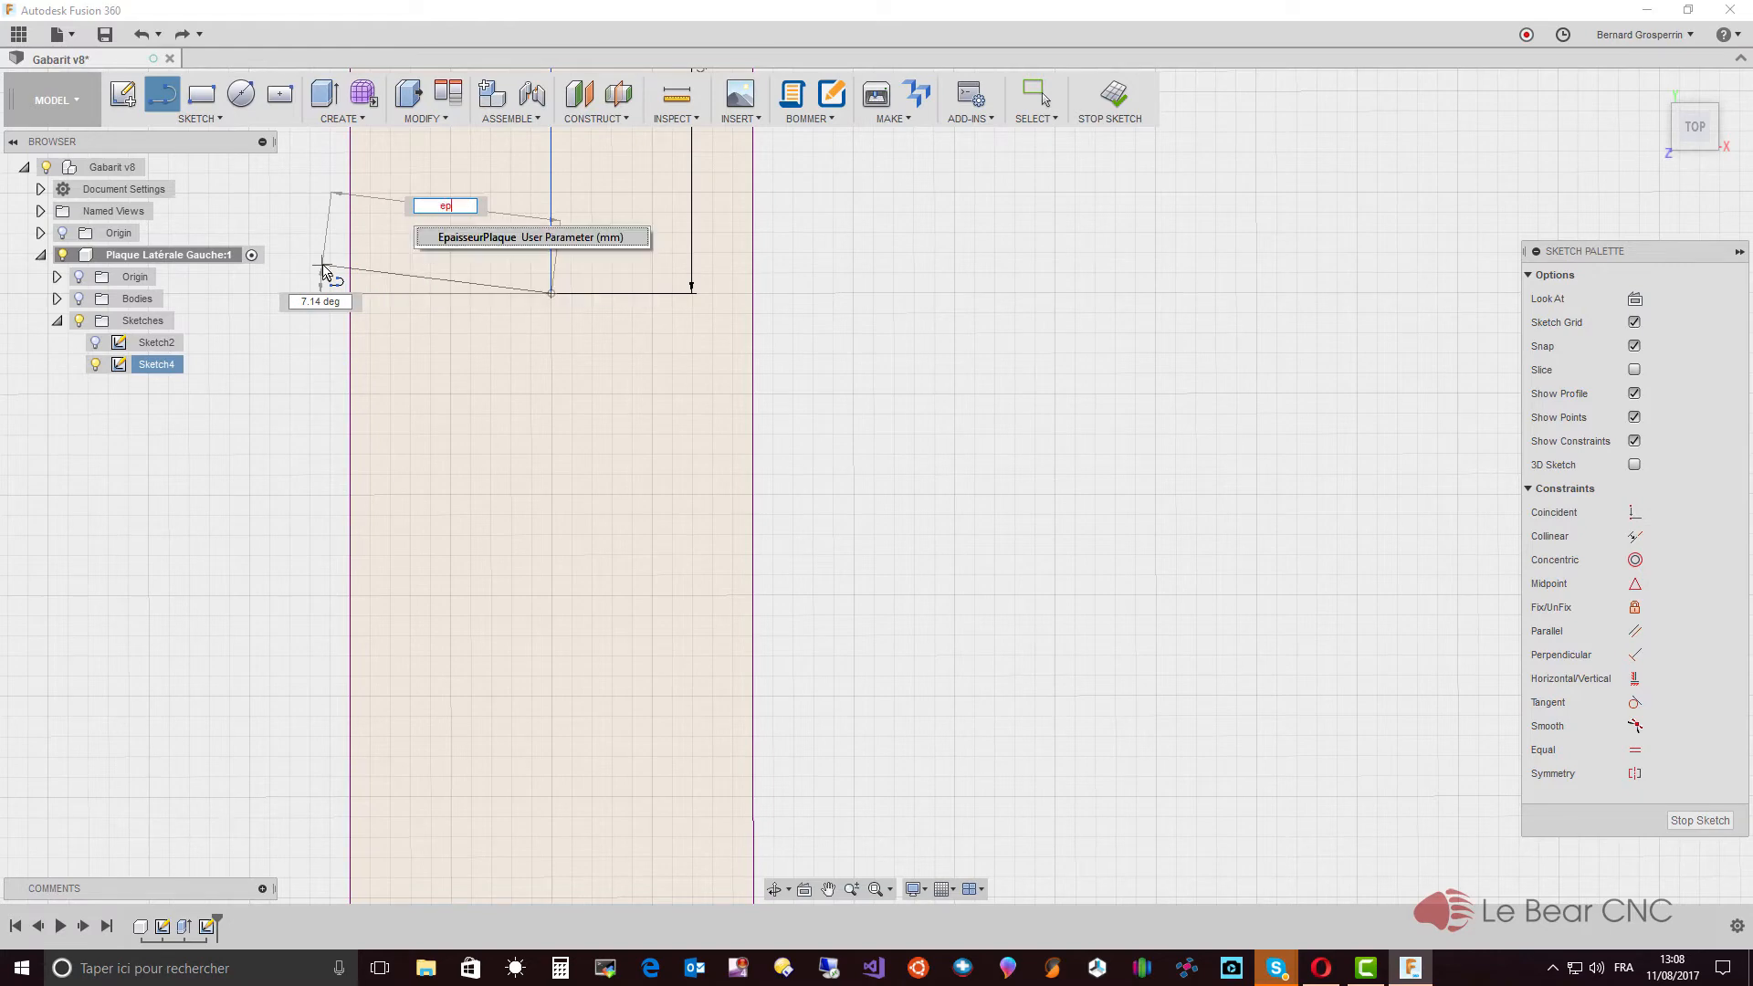
click(447, 239)
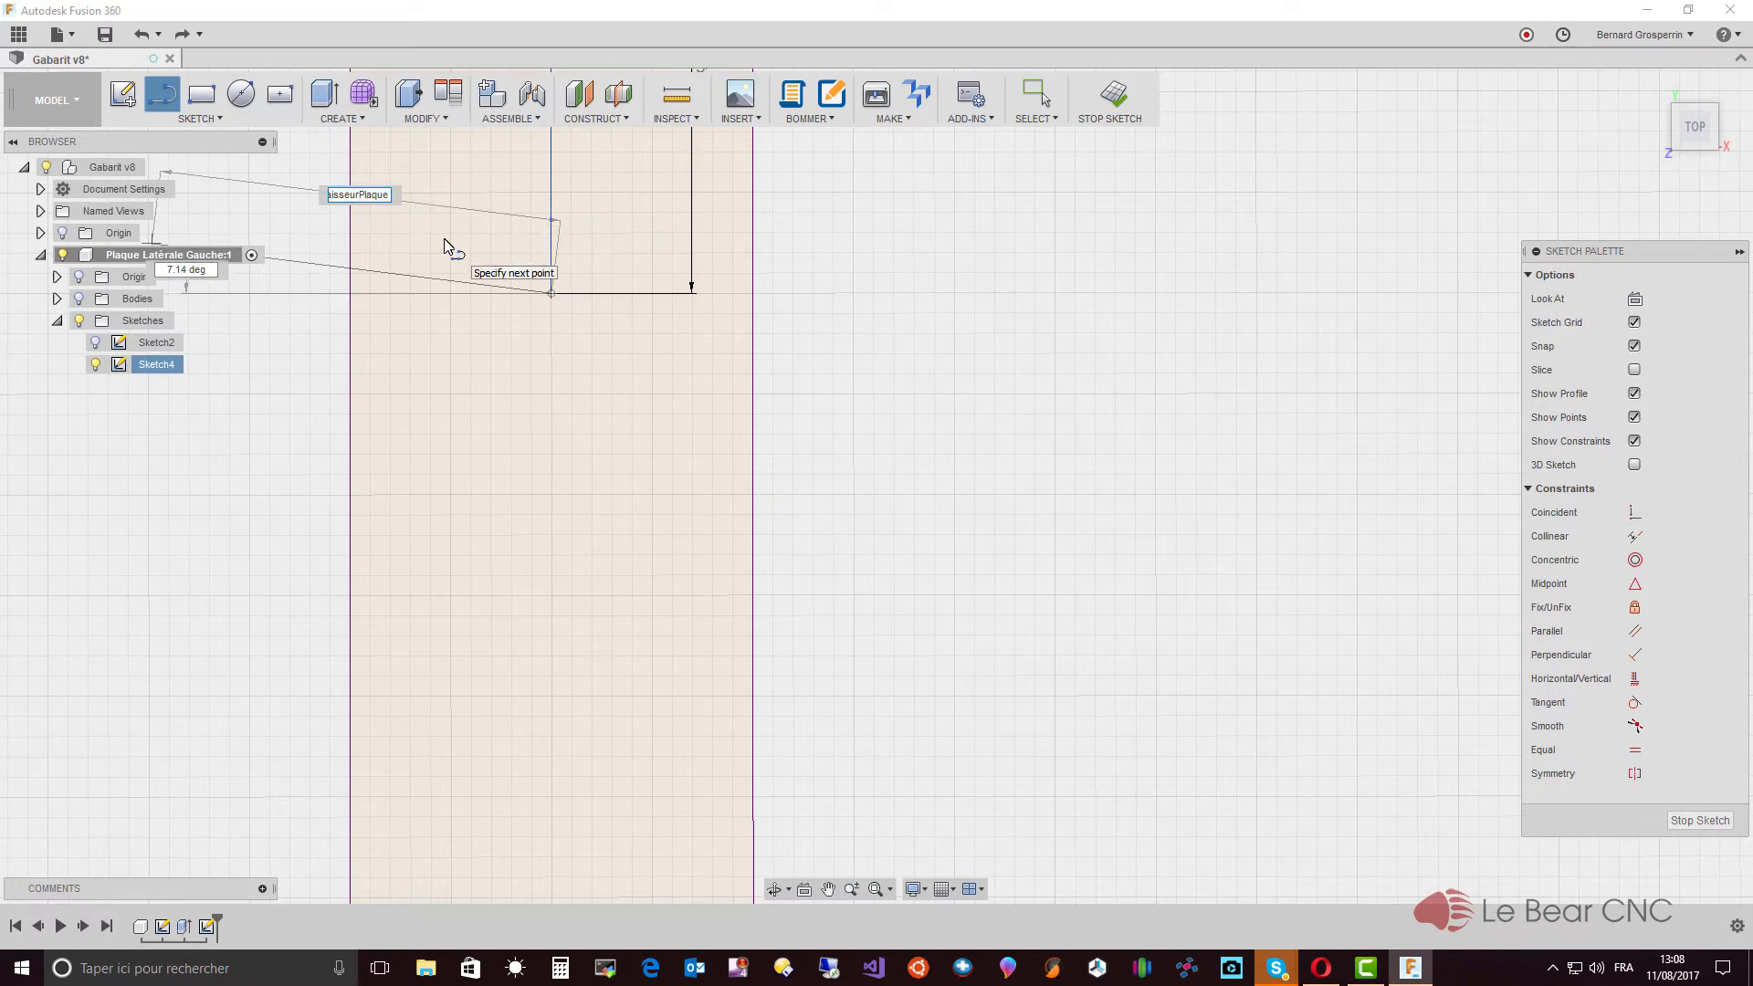
key(Return)
key(Escape)
click(445, 239)
key(e)
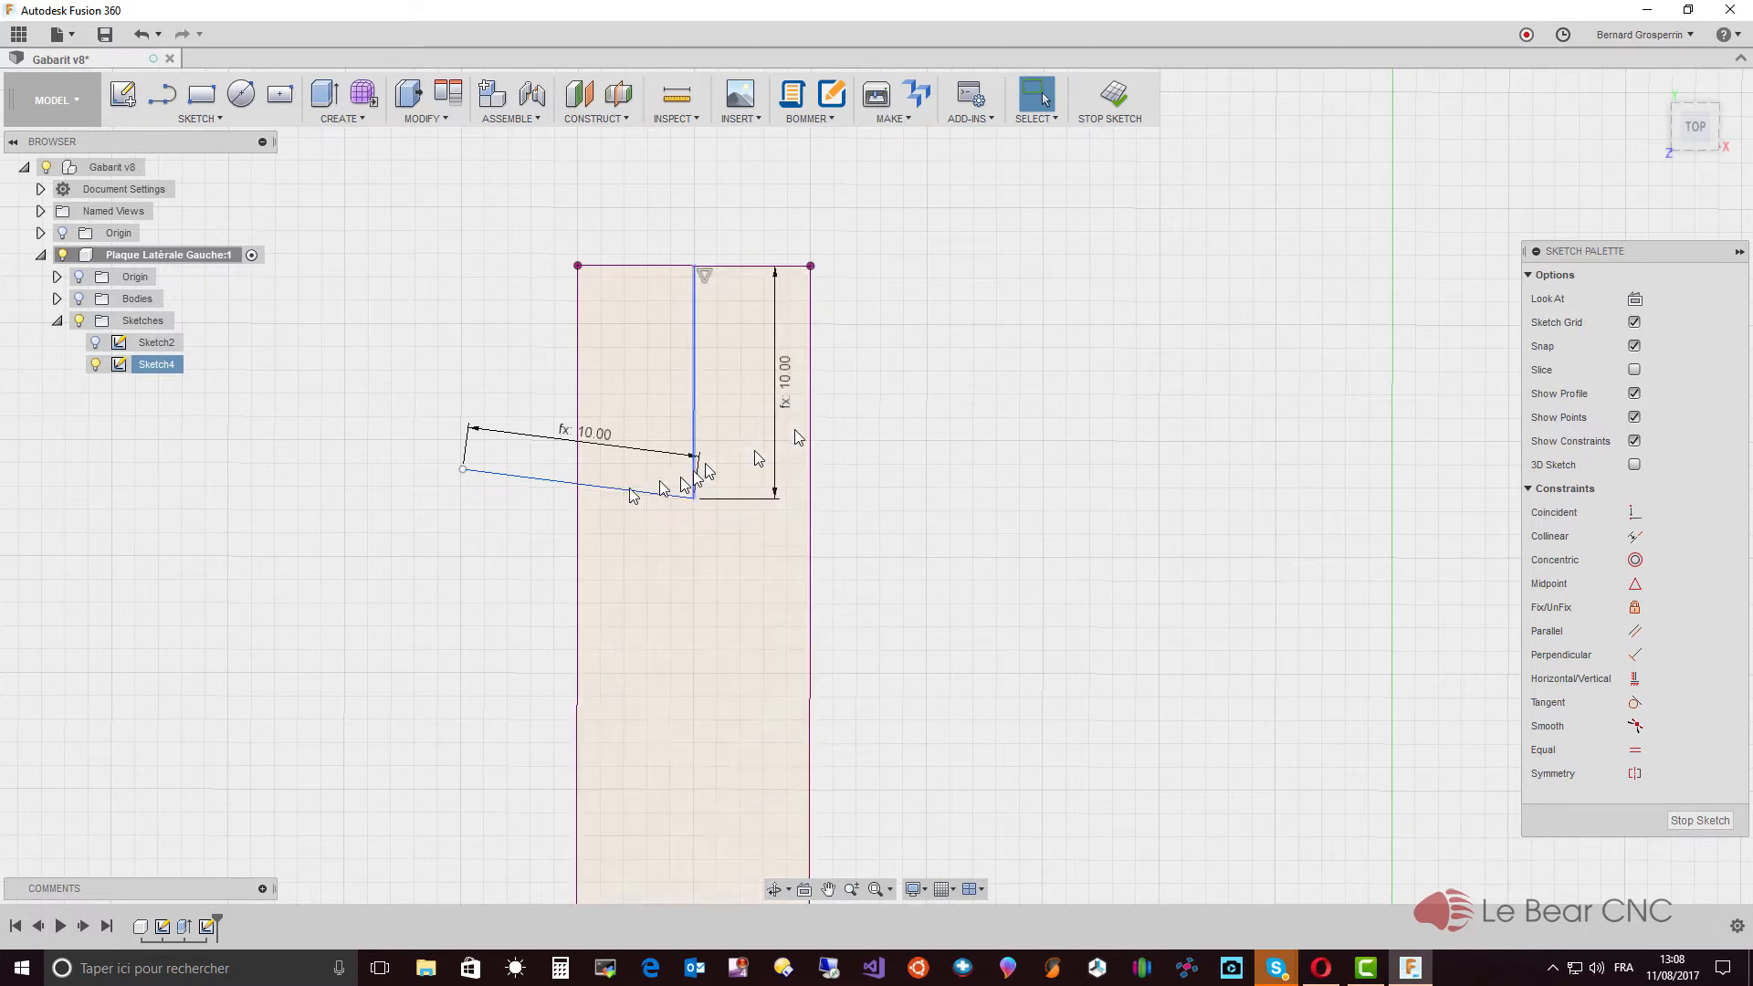
Step: Constrain the tilted line to be perpendicular to the vertical line
click(1634, 656)
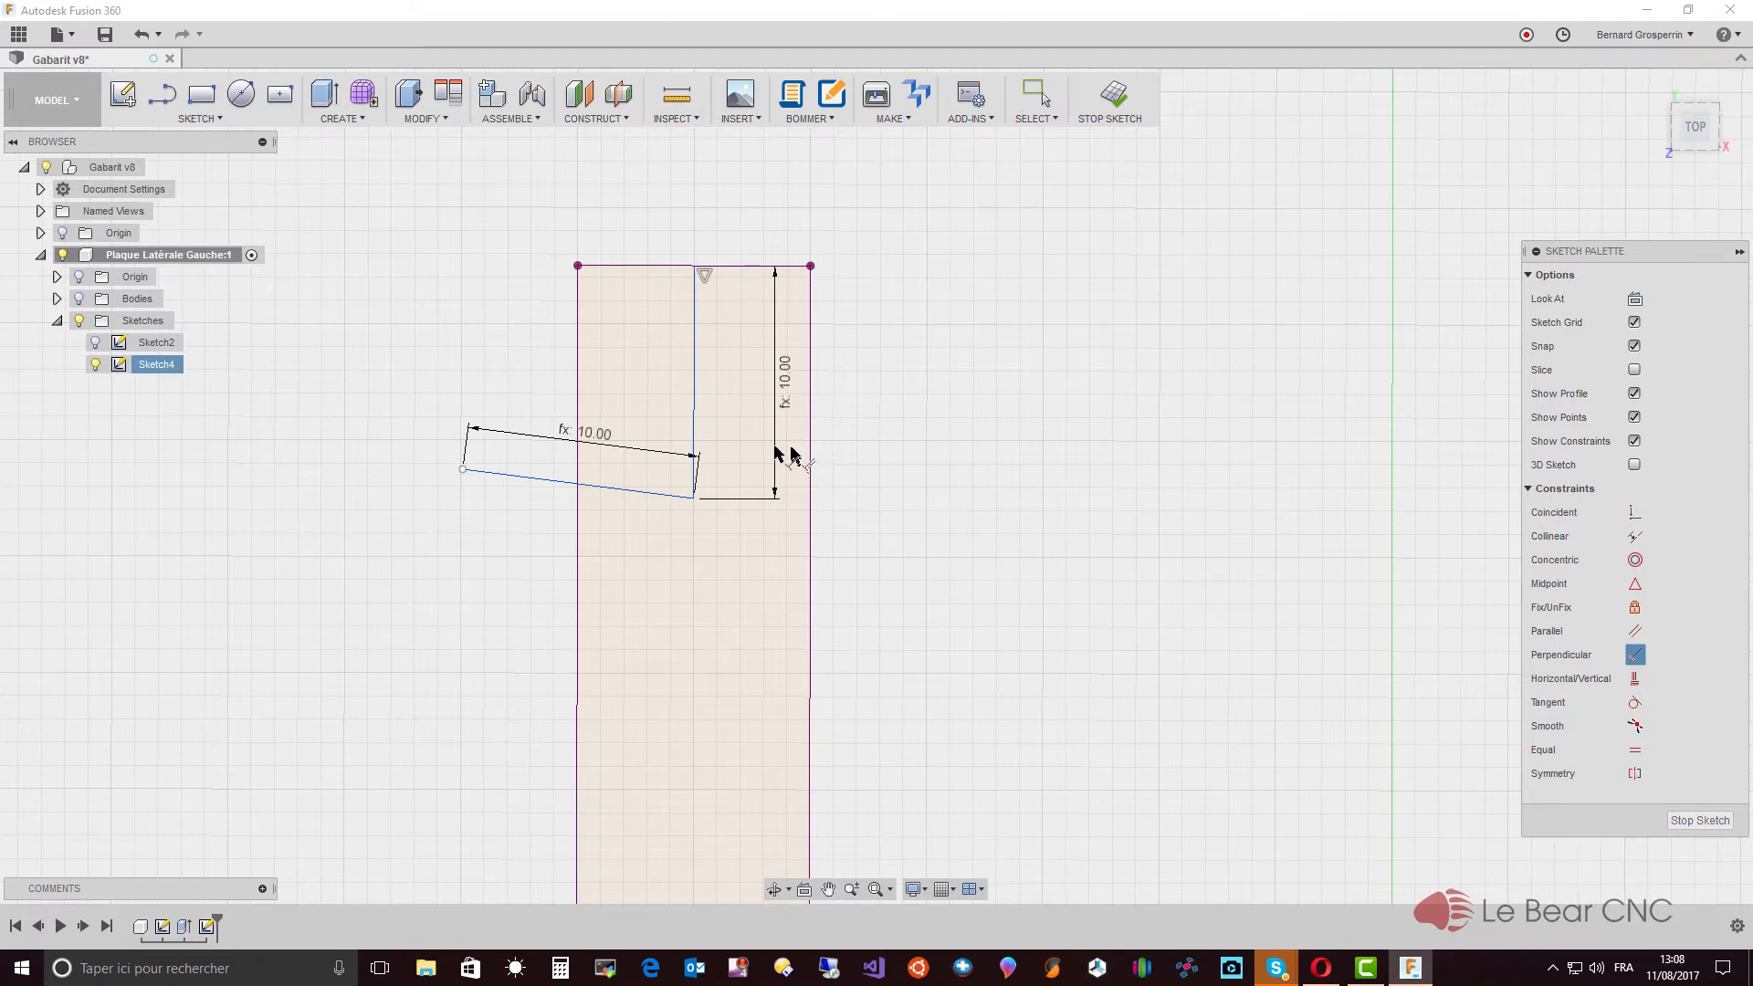
click(696, 433)
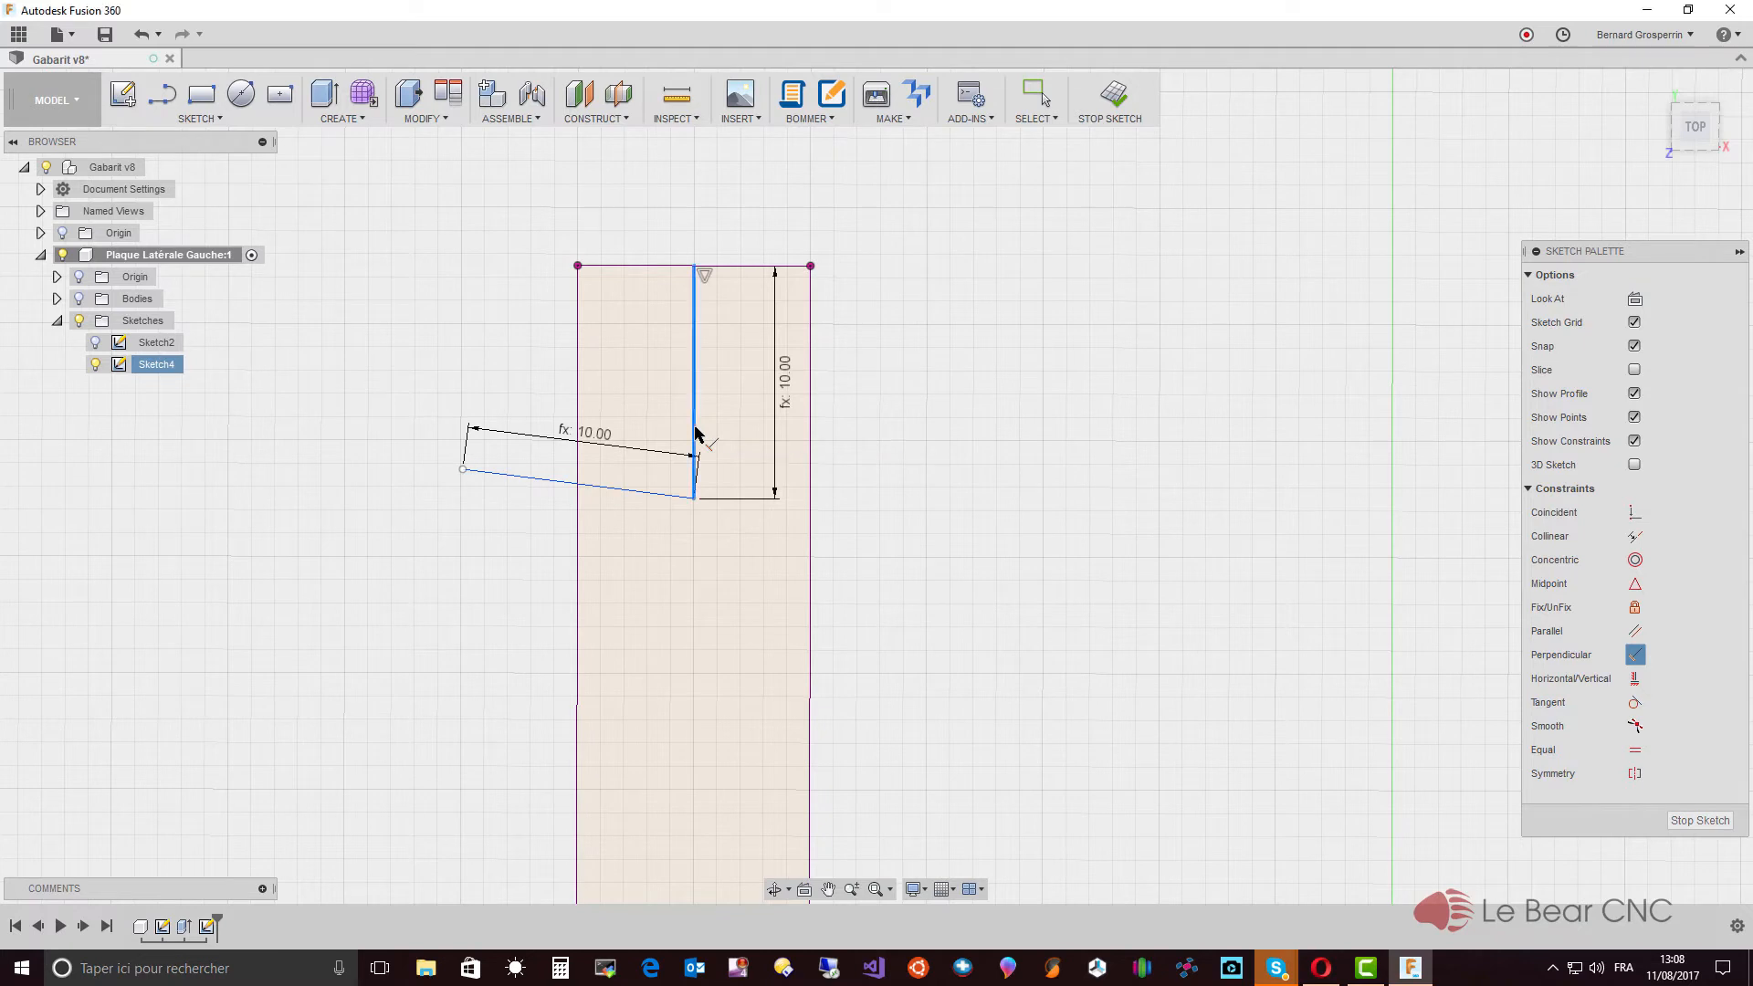
click(624, 492)
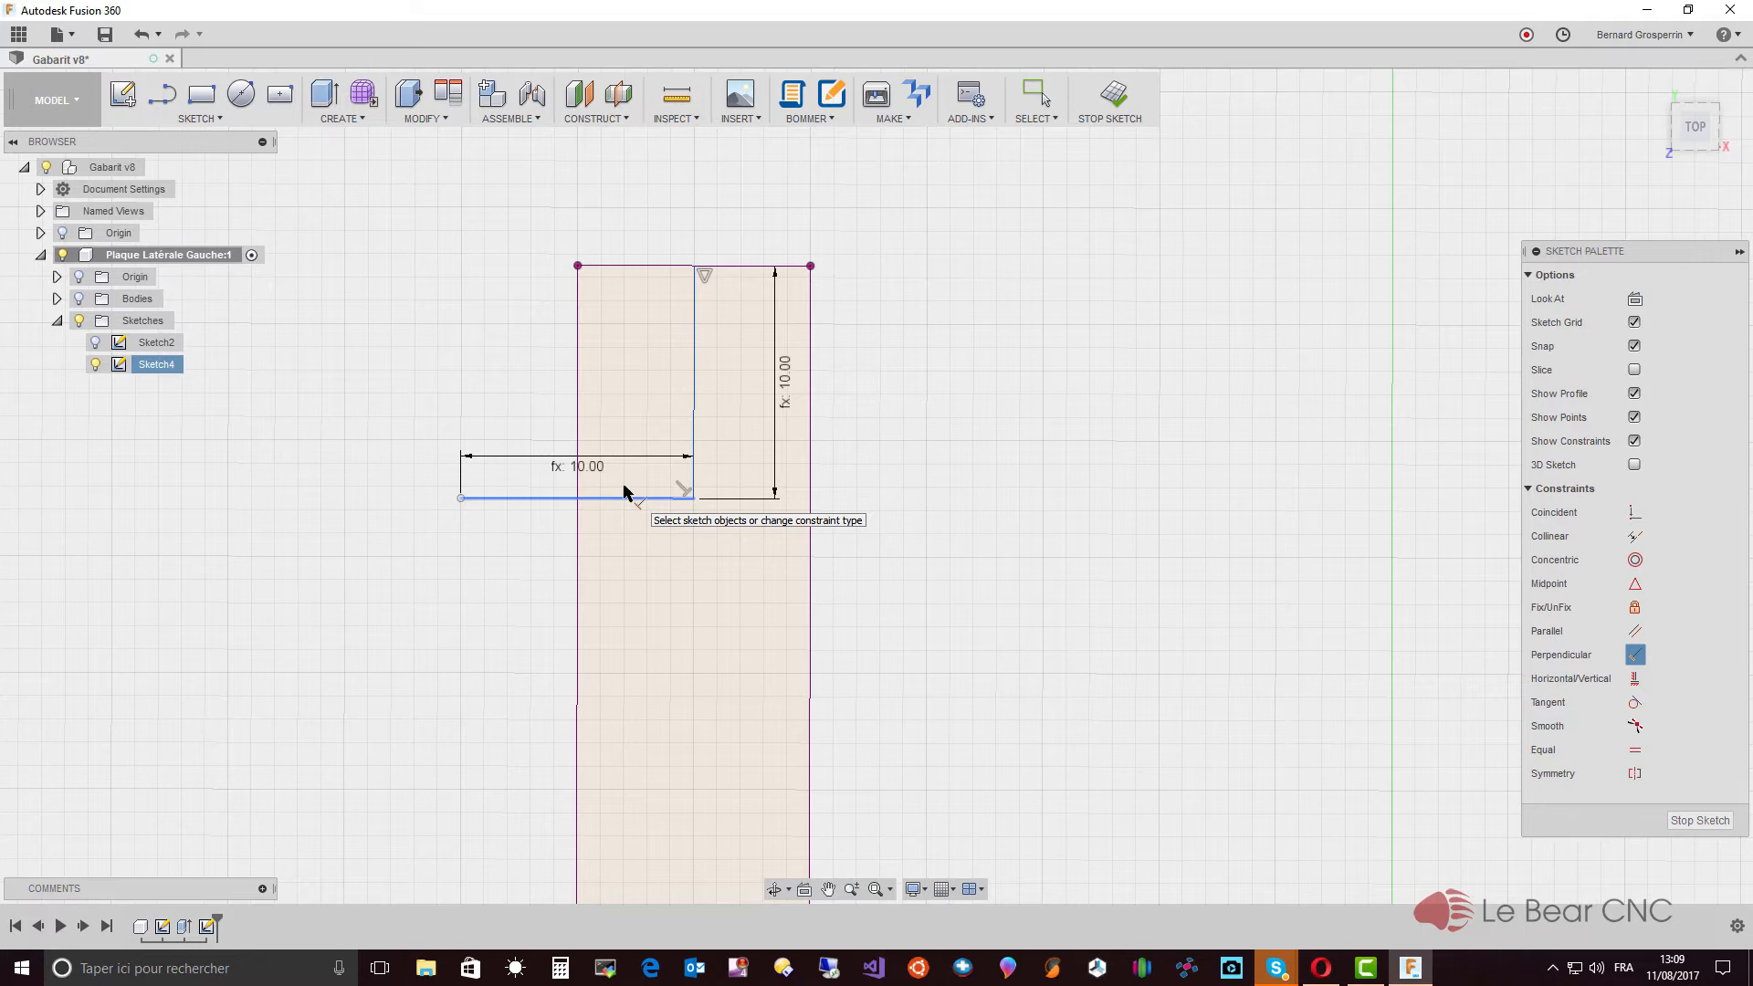
click(624, 493)
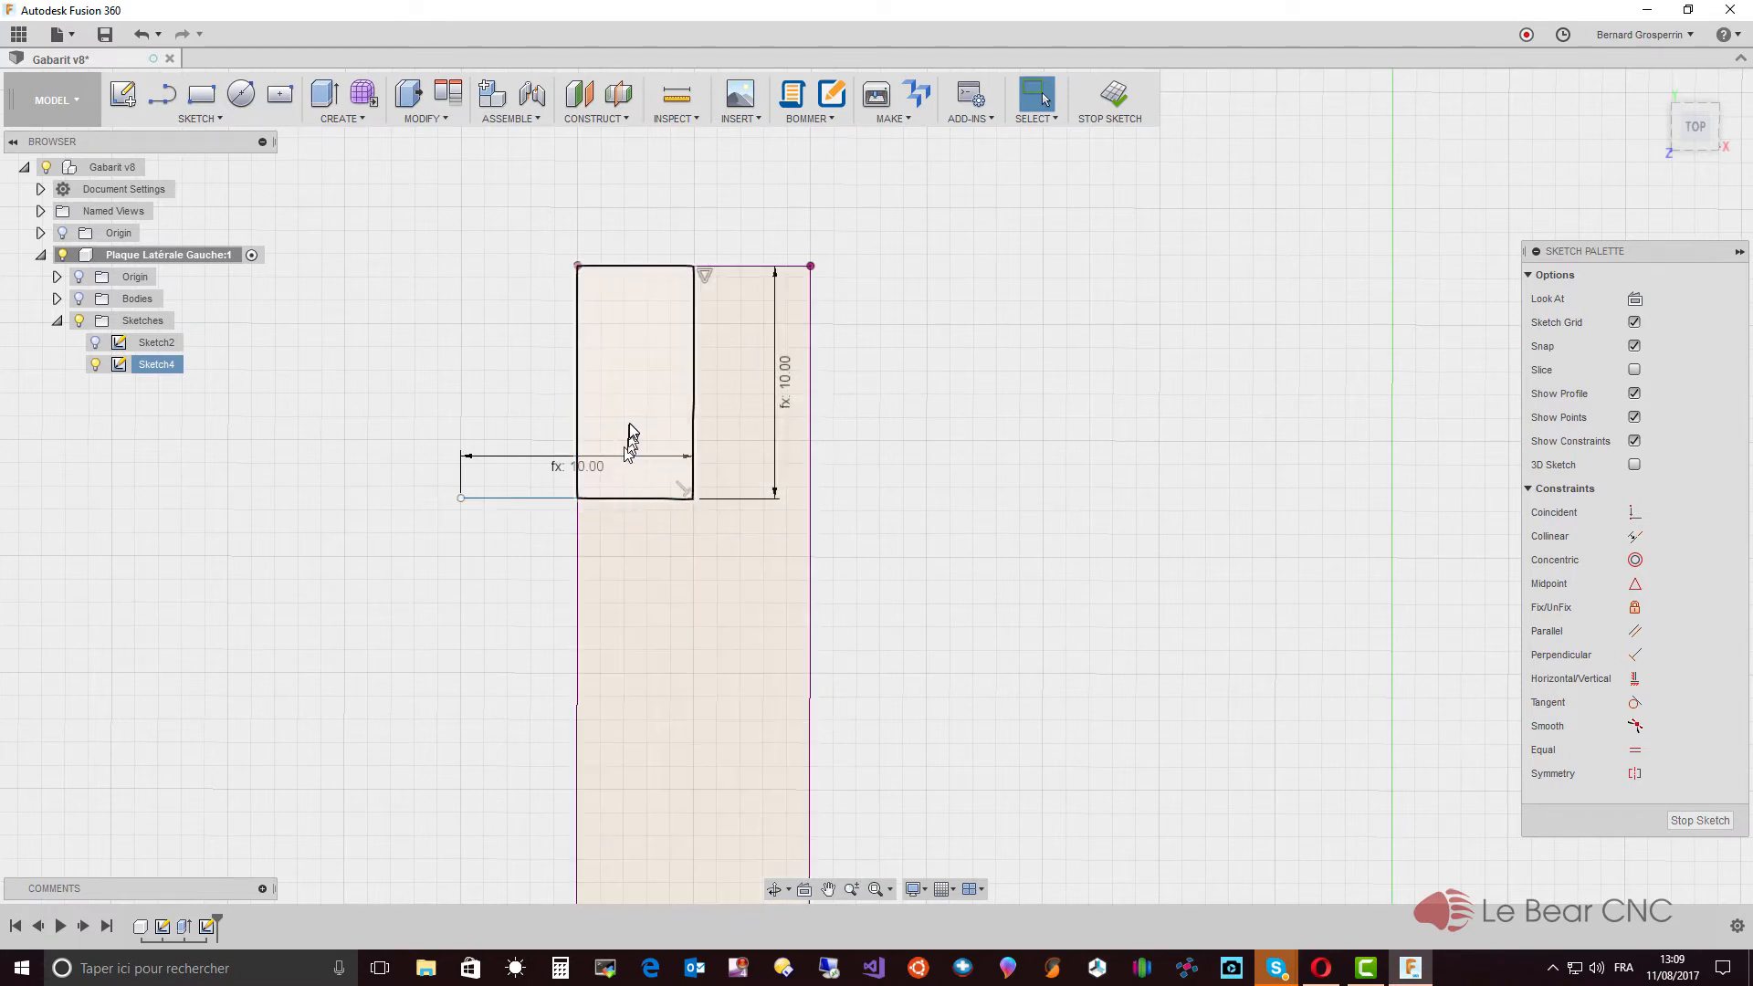
Step: Convert the horizontal and vertical EpaisseurPlaque reference lines to construction lines
click(546, 499)
right_click(546, 500)
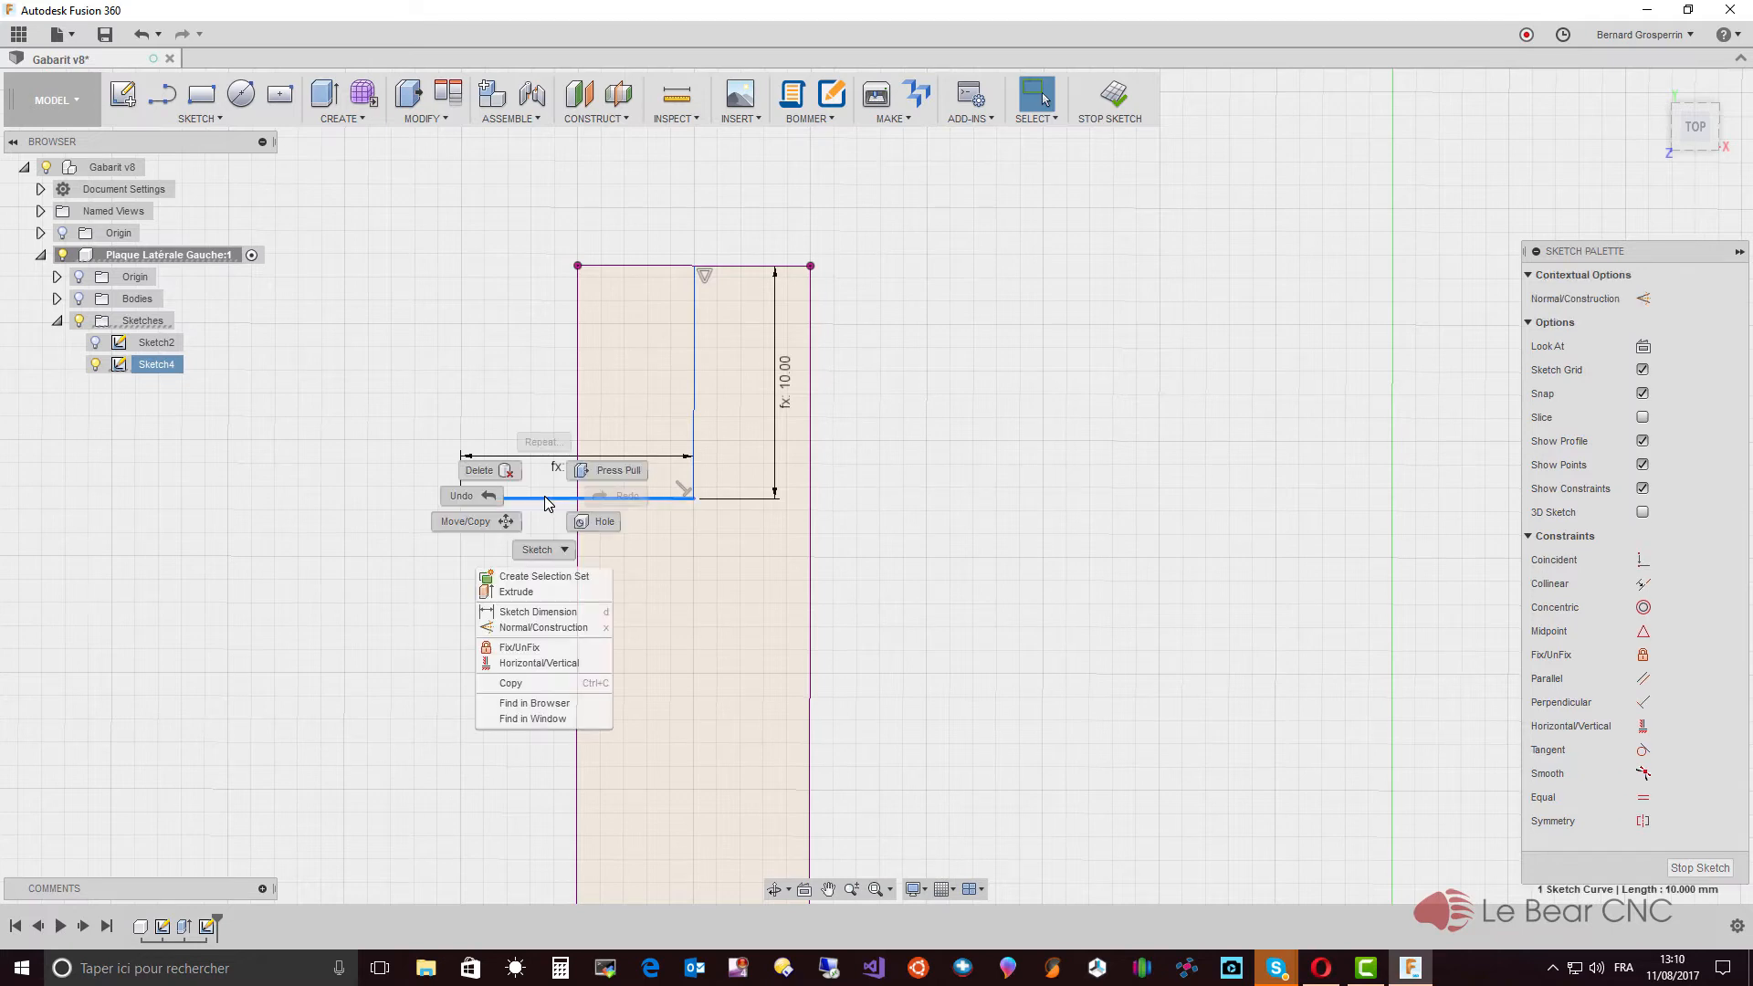
click(555, 628)
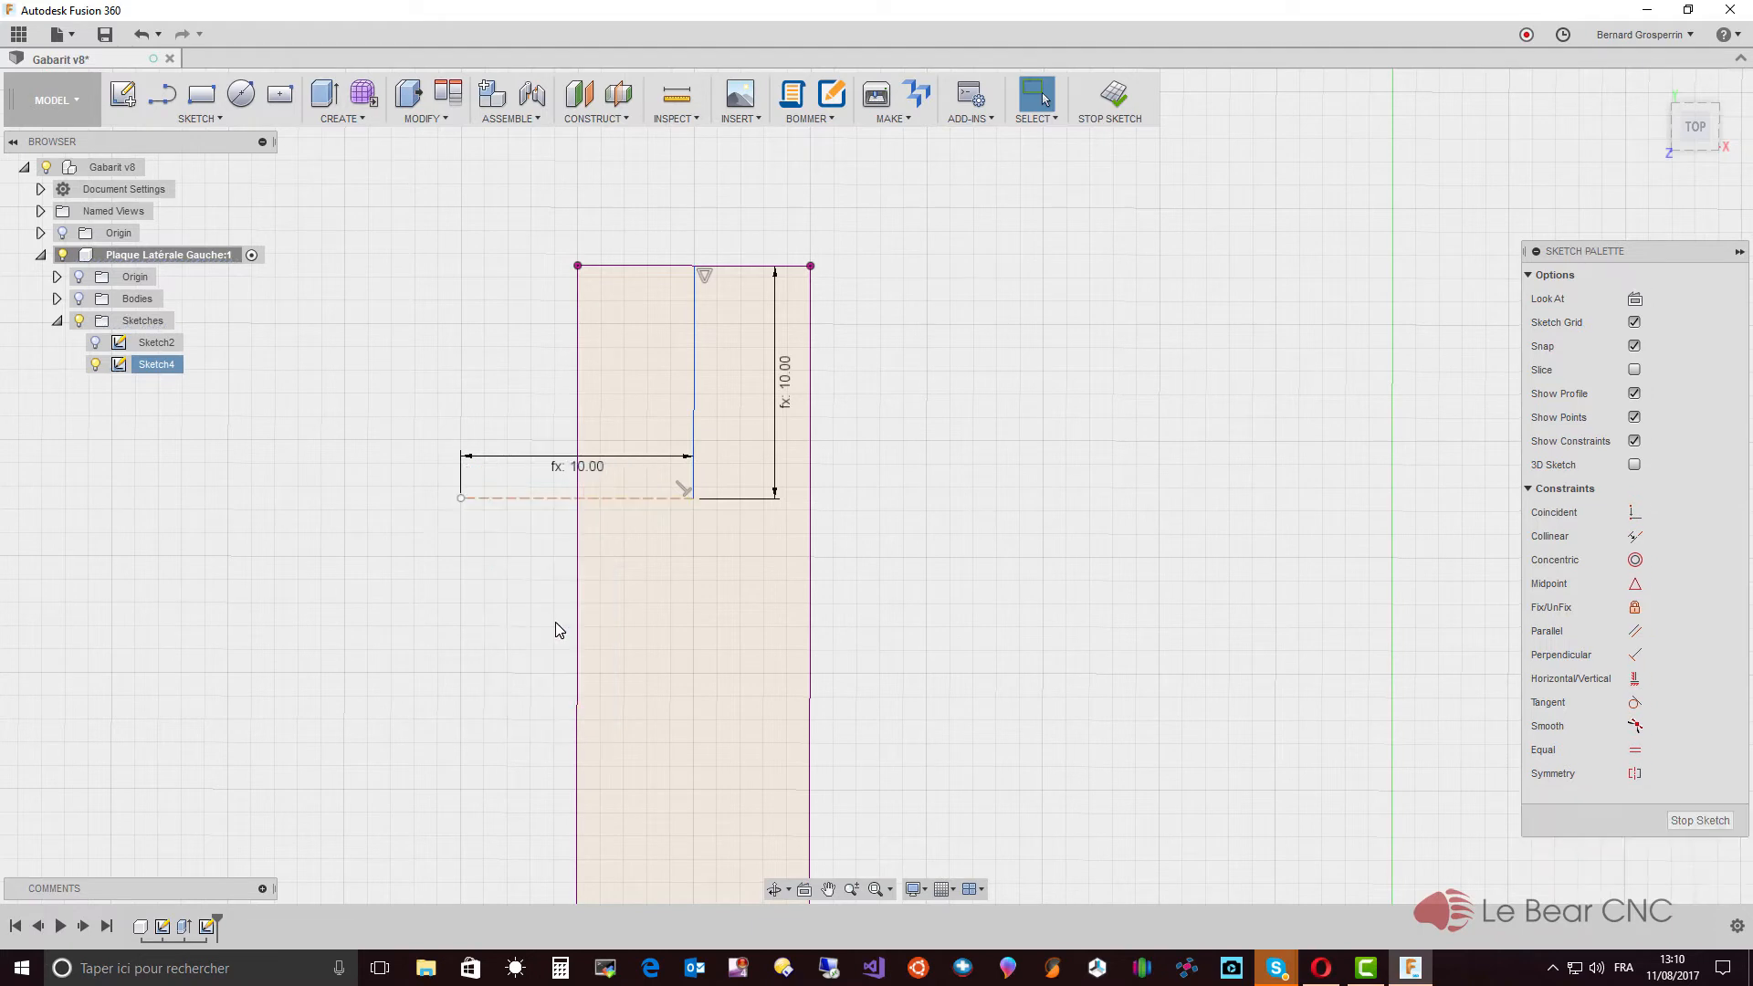
click(695, 378)
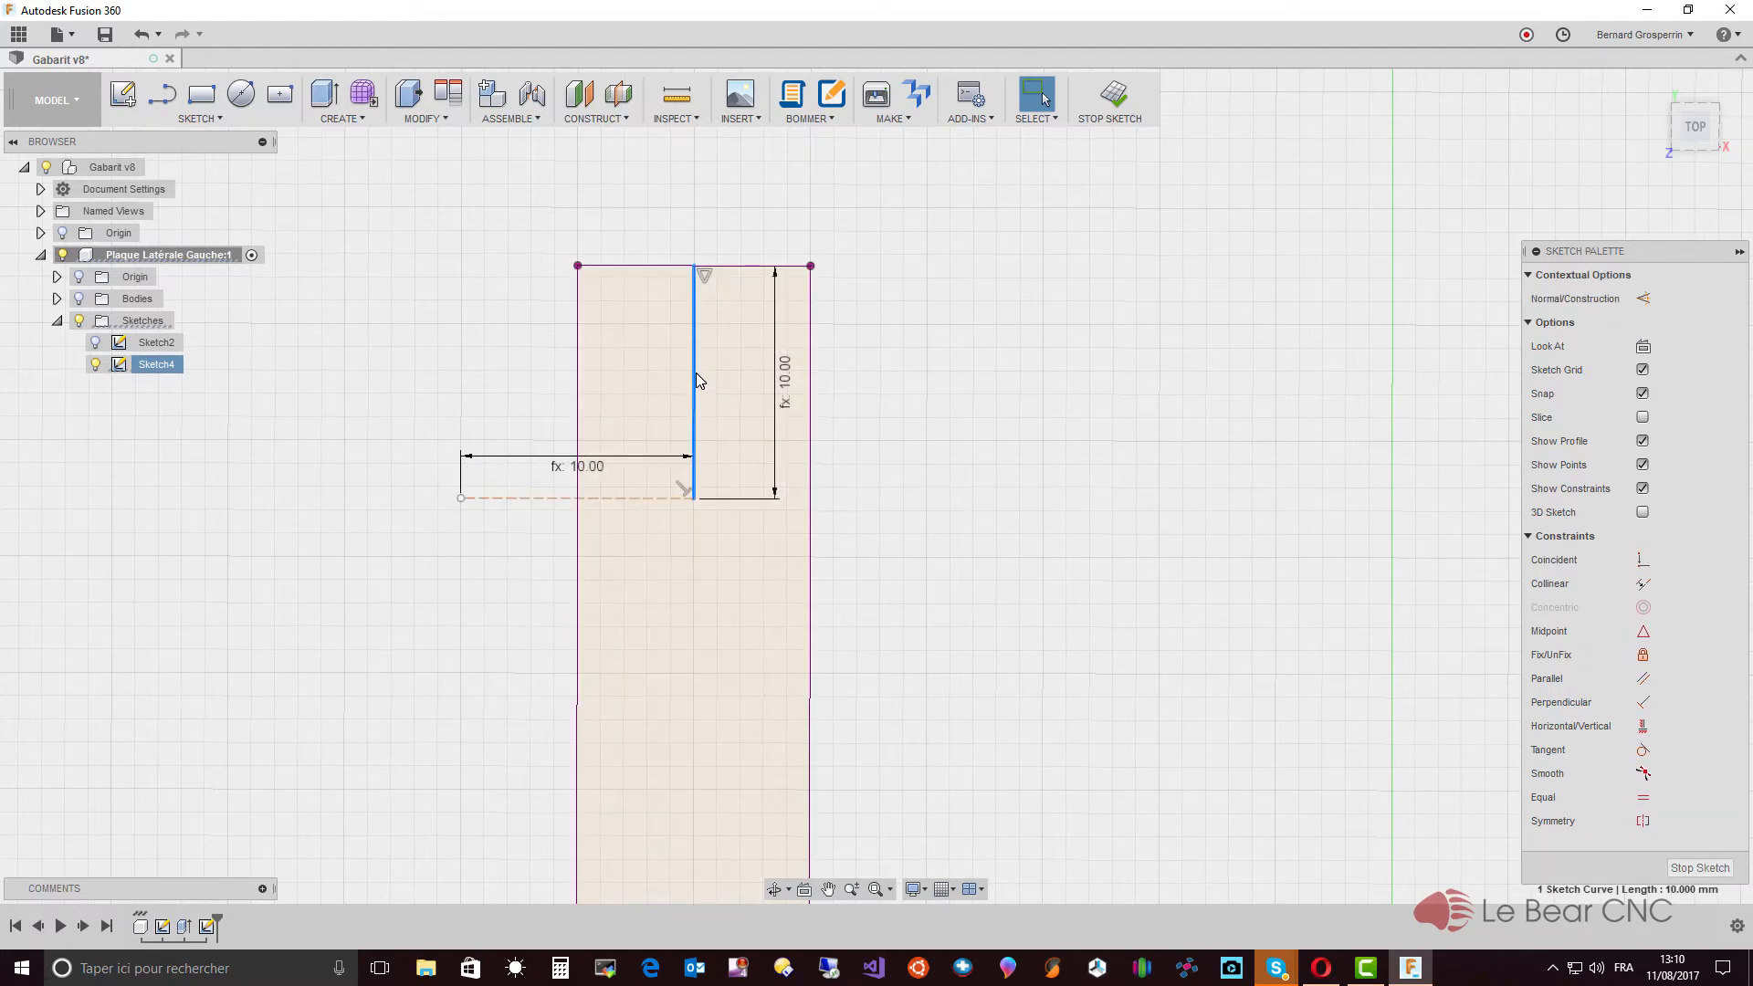
key(x)
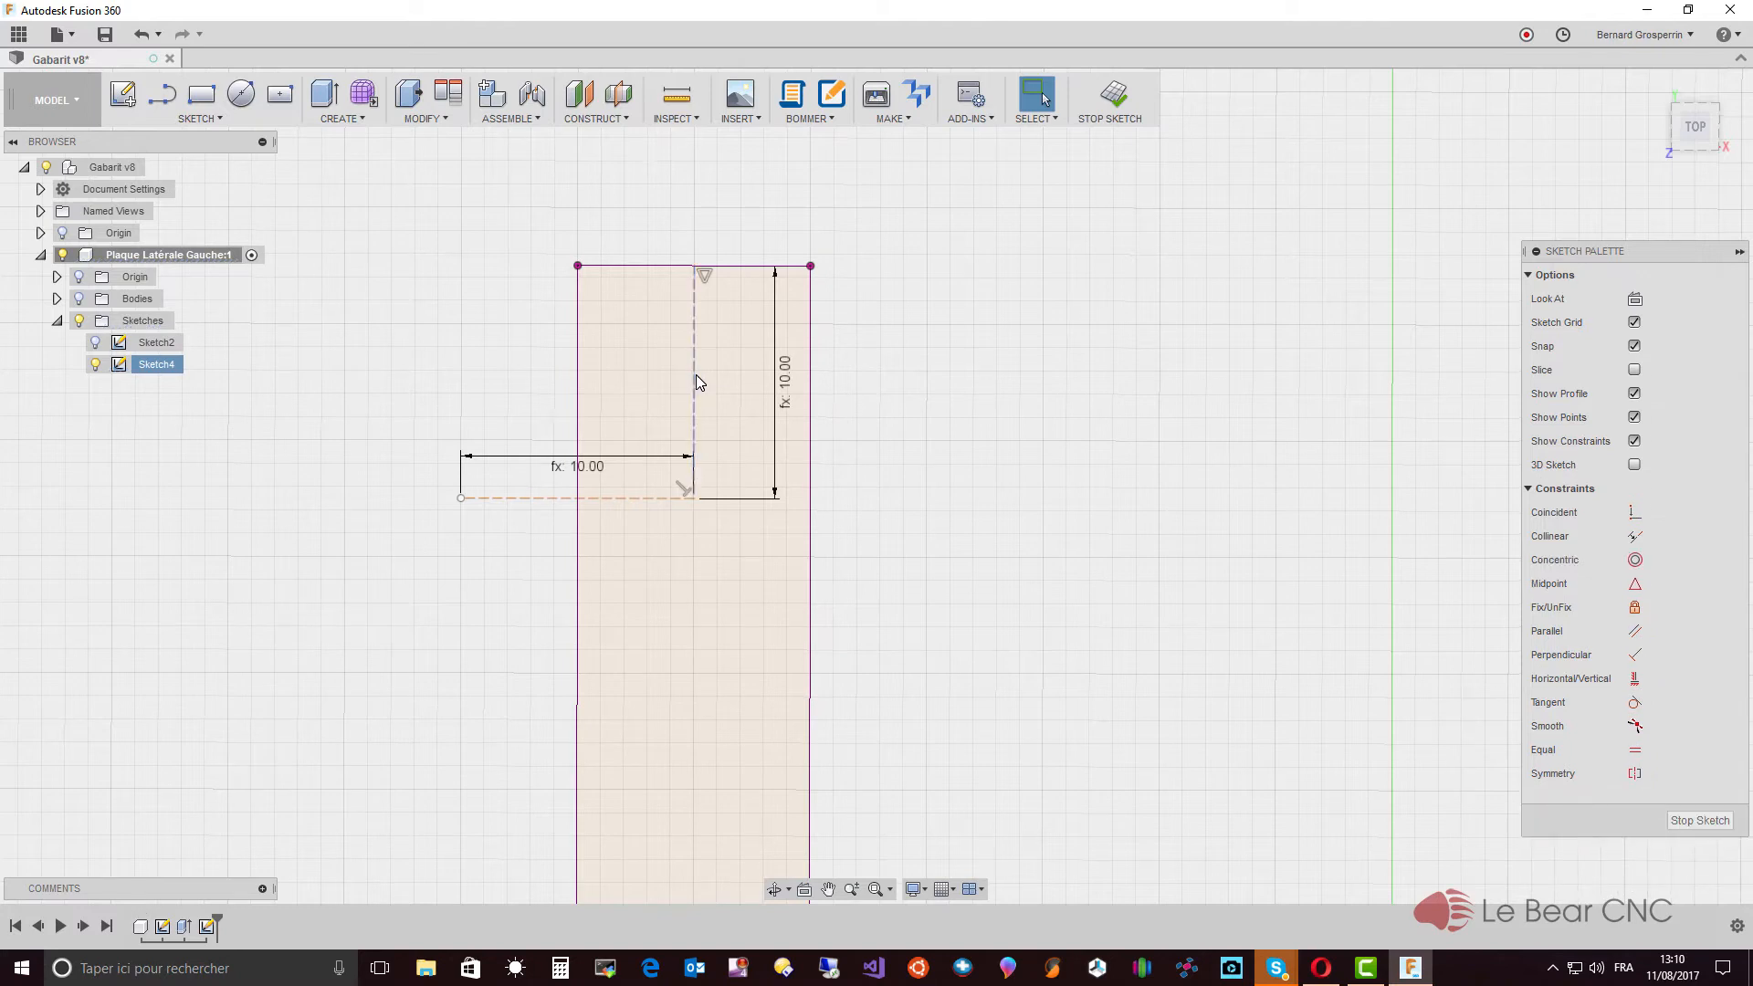
click(695, 378)
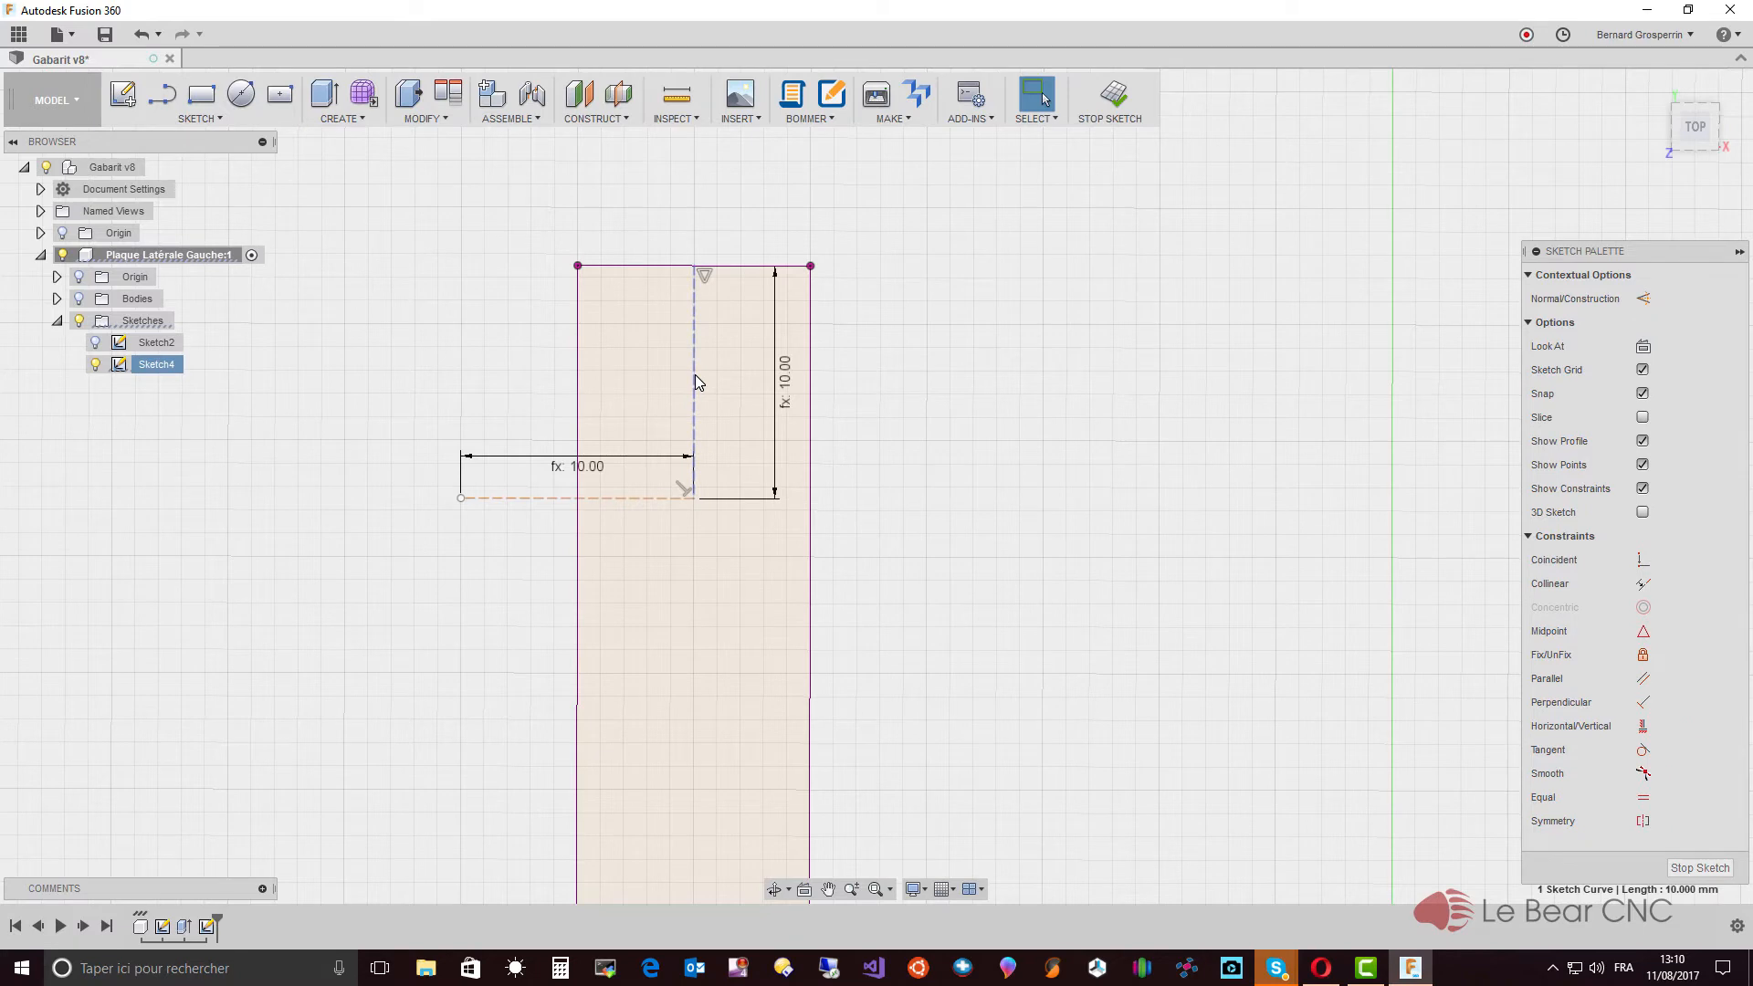
key(x)
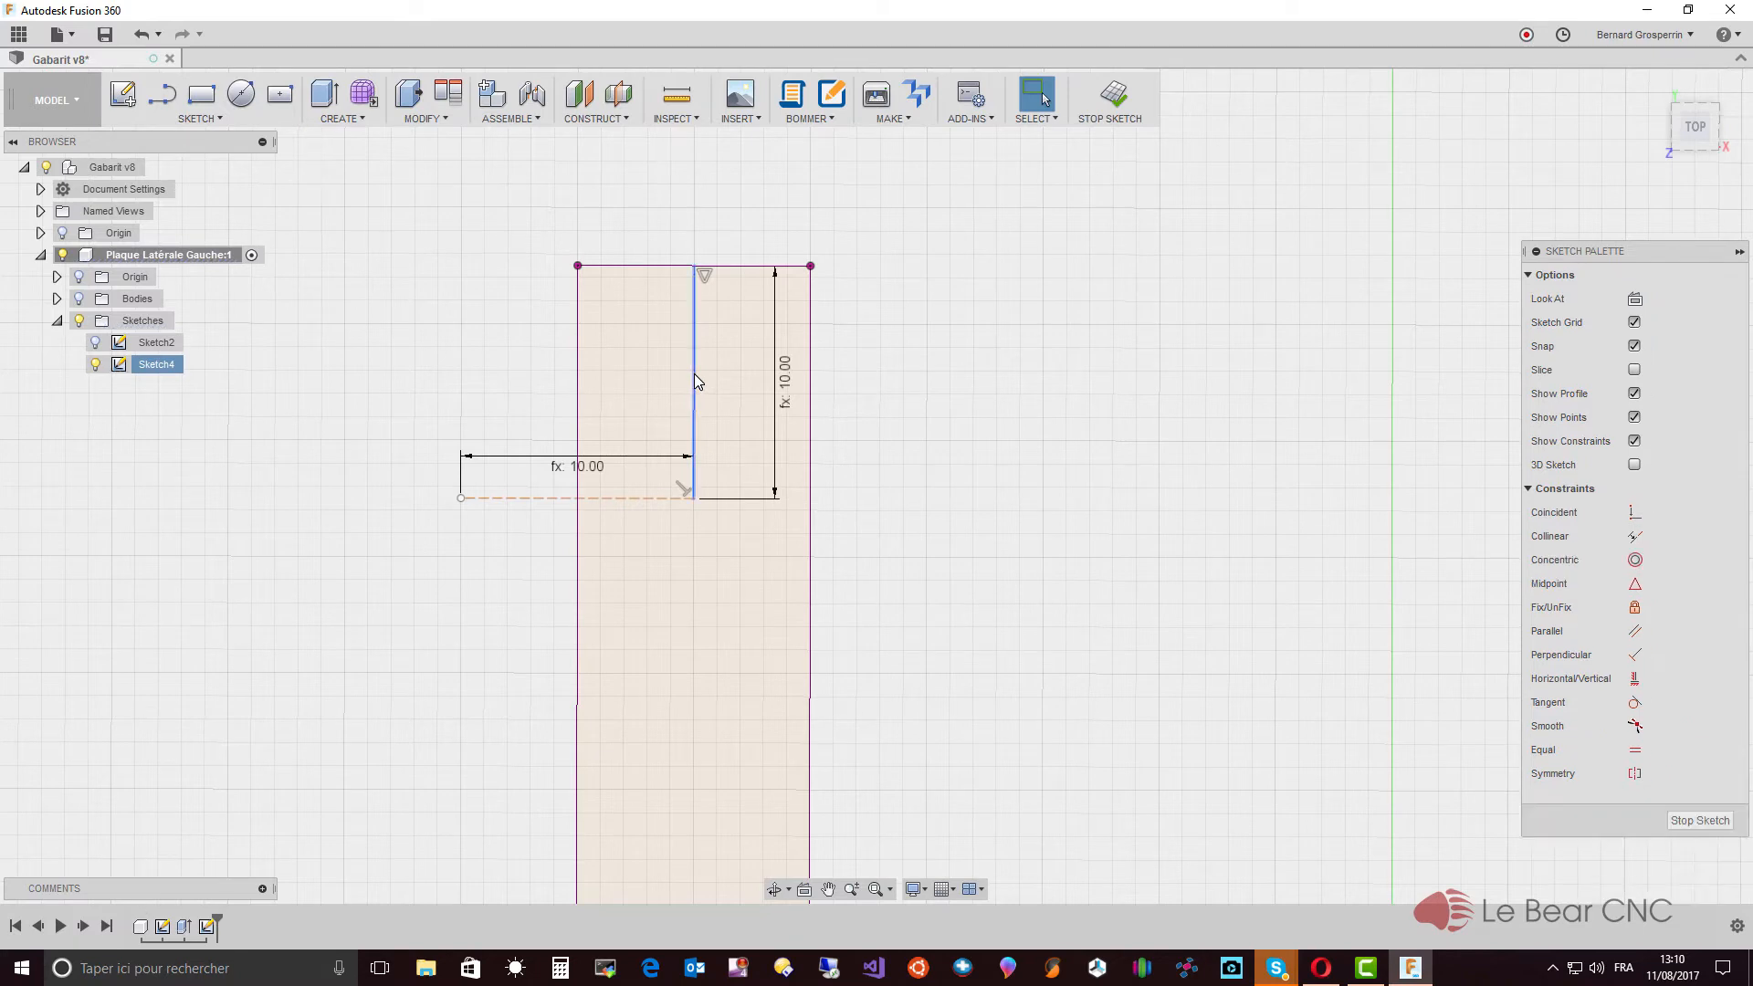
click(694, 380)
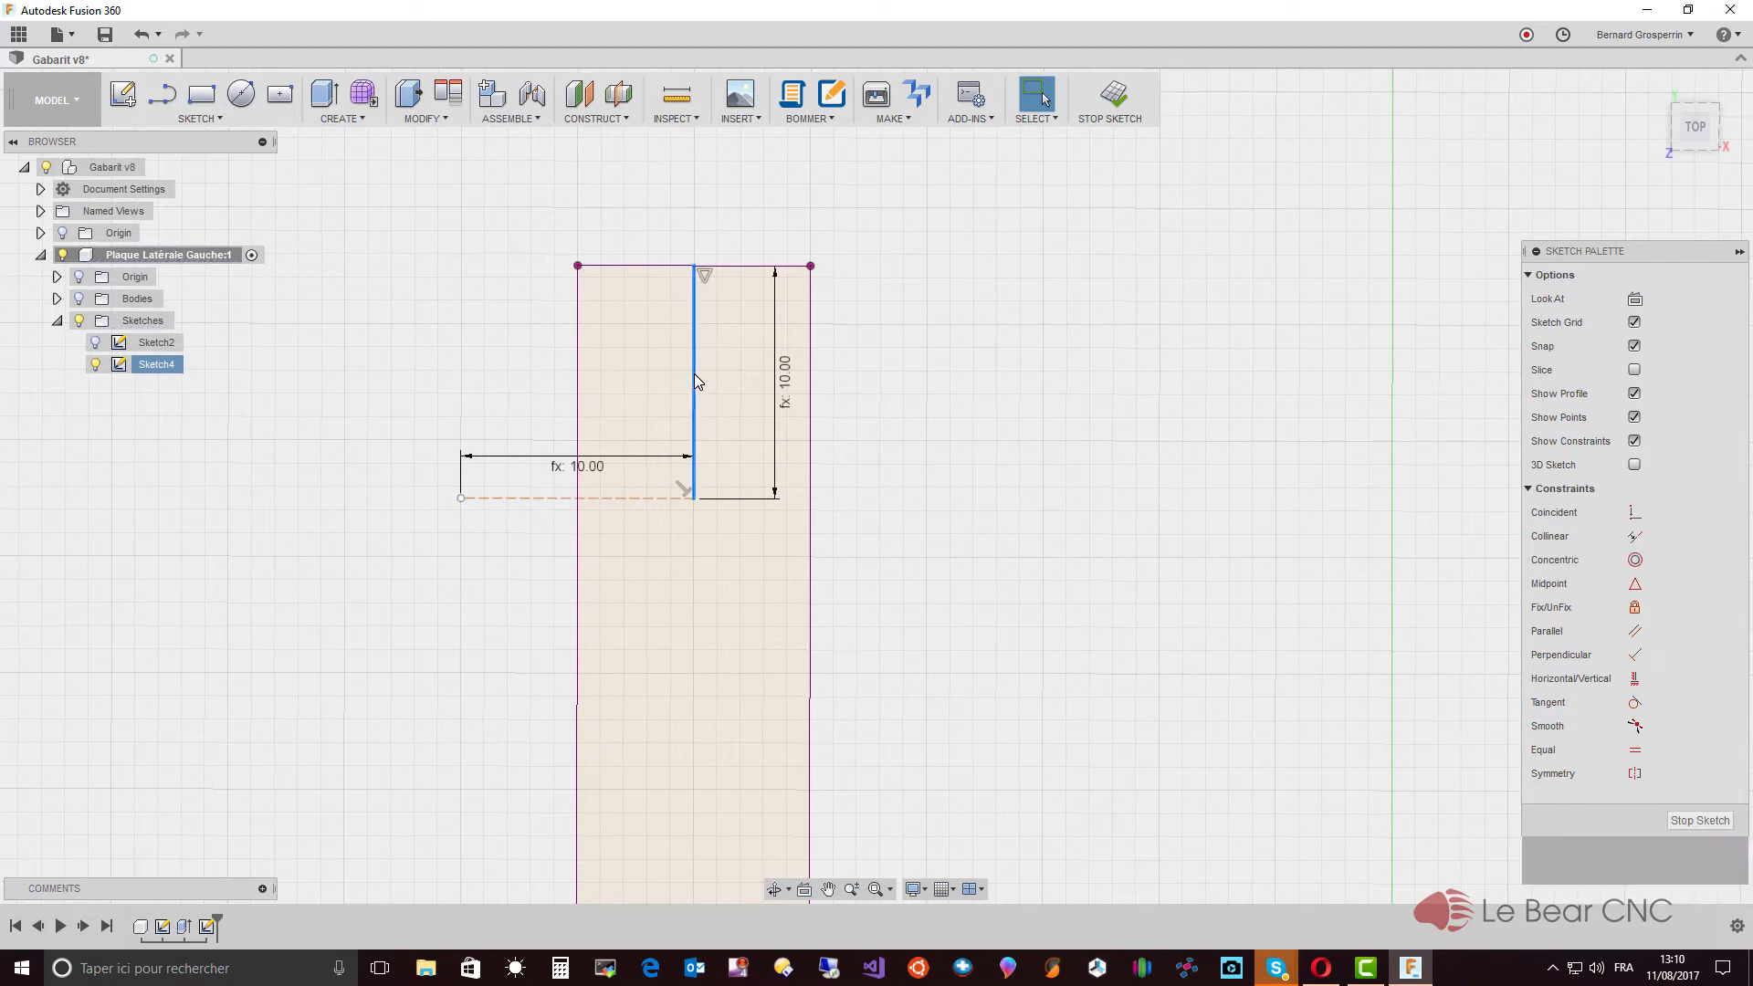
key(x)
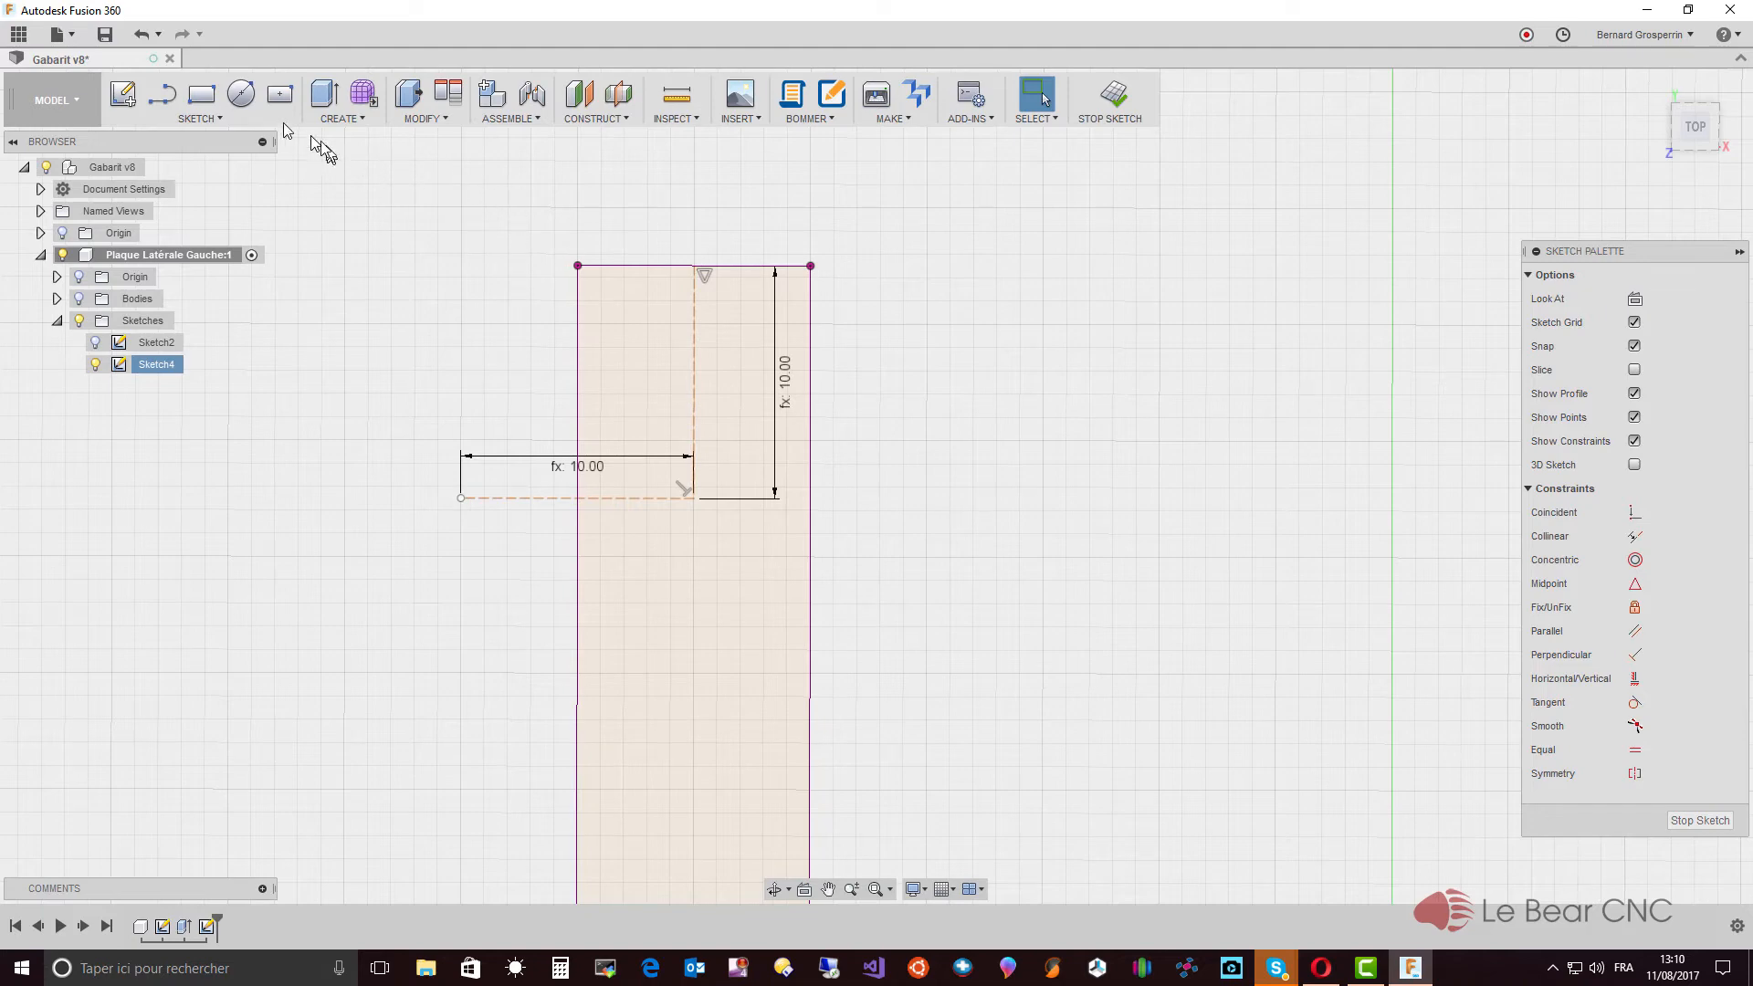
Step: Draw a 5.5 mm diameter circle centred on the horizontal construction line's free end outside the plate
click(242, 94)
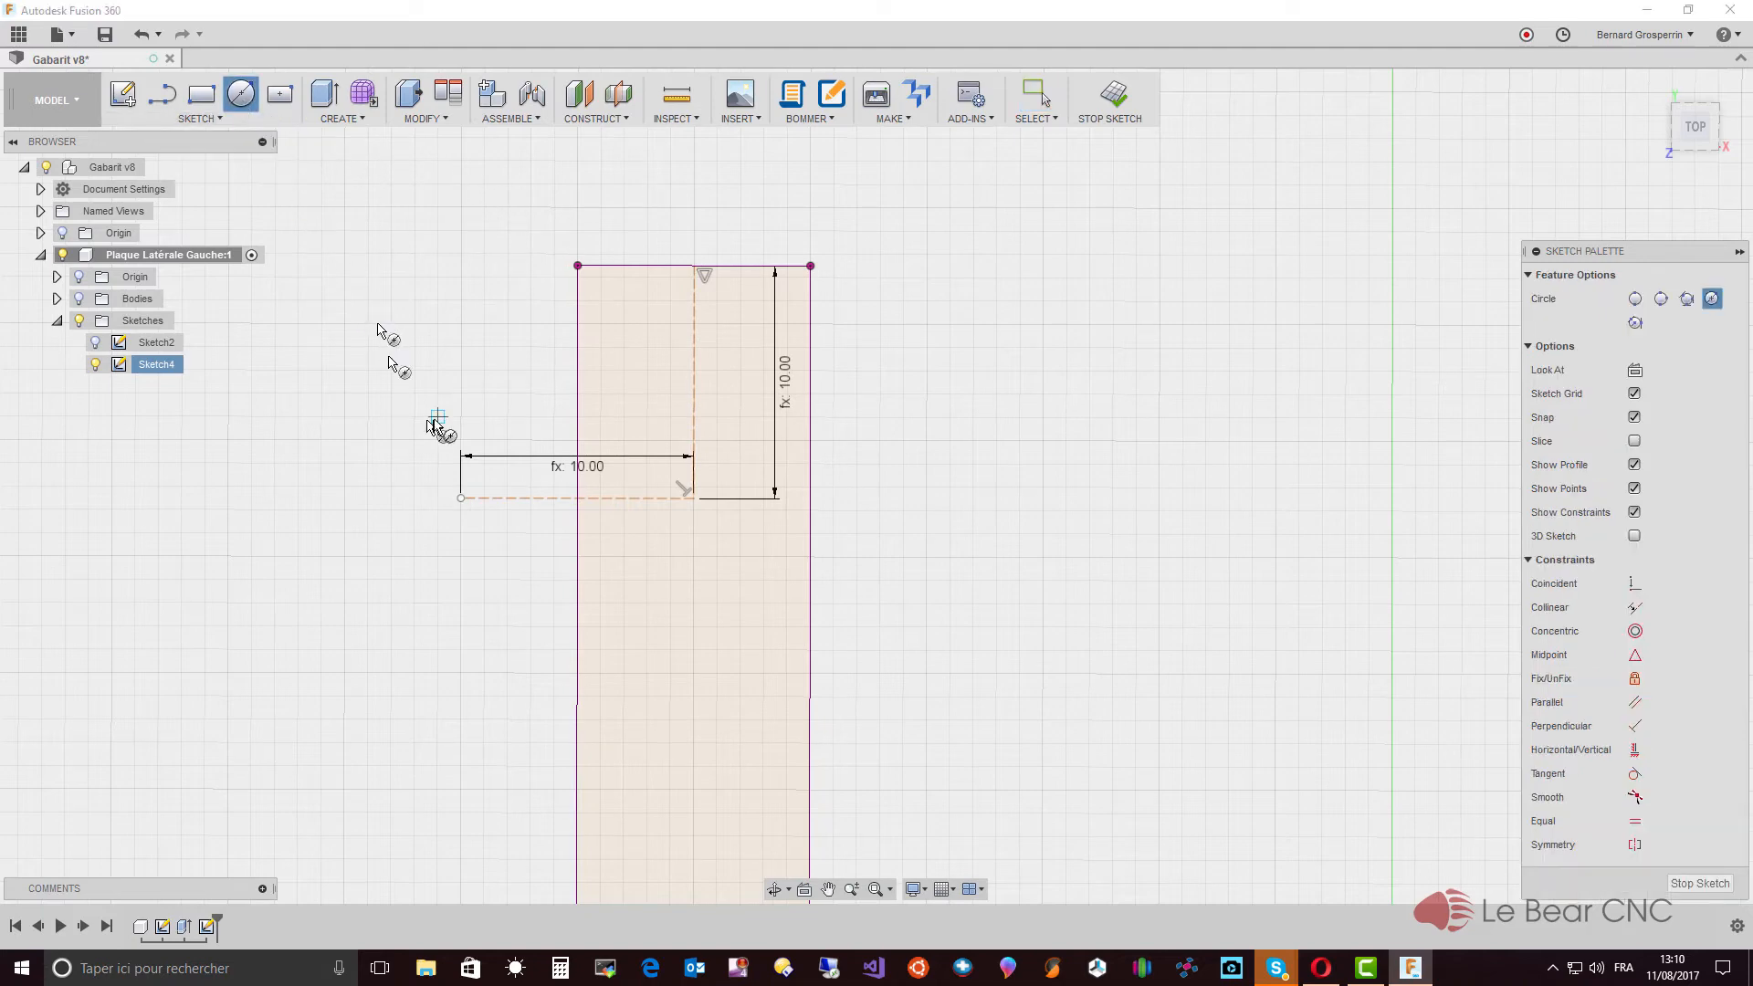
click(460, 498)
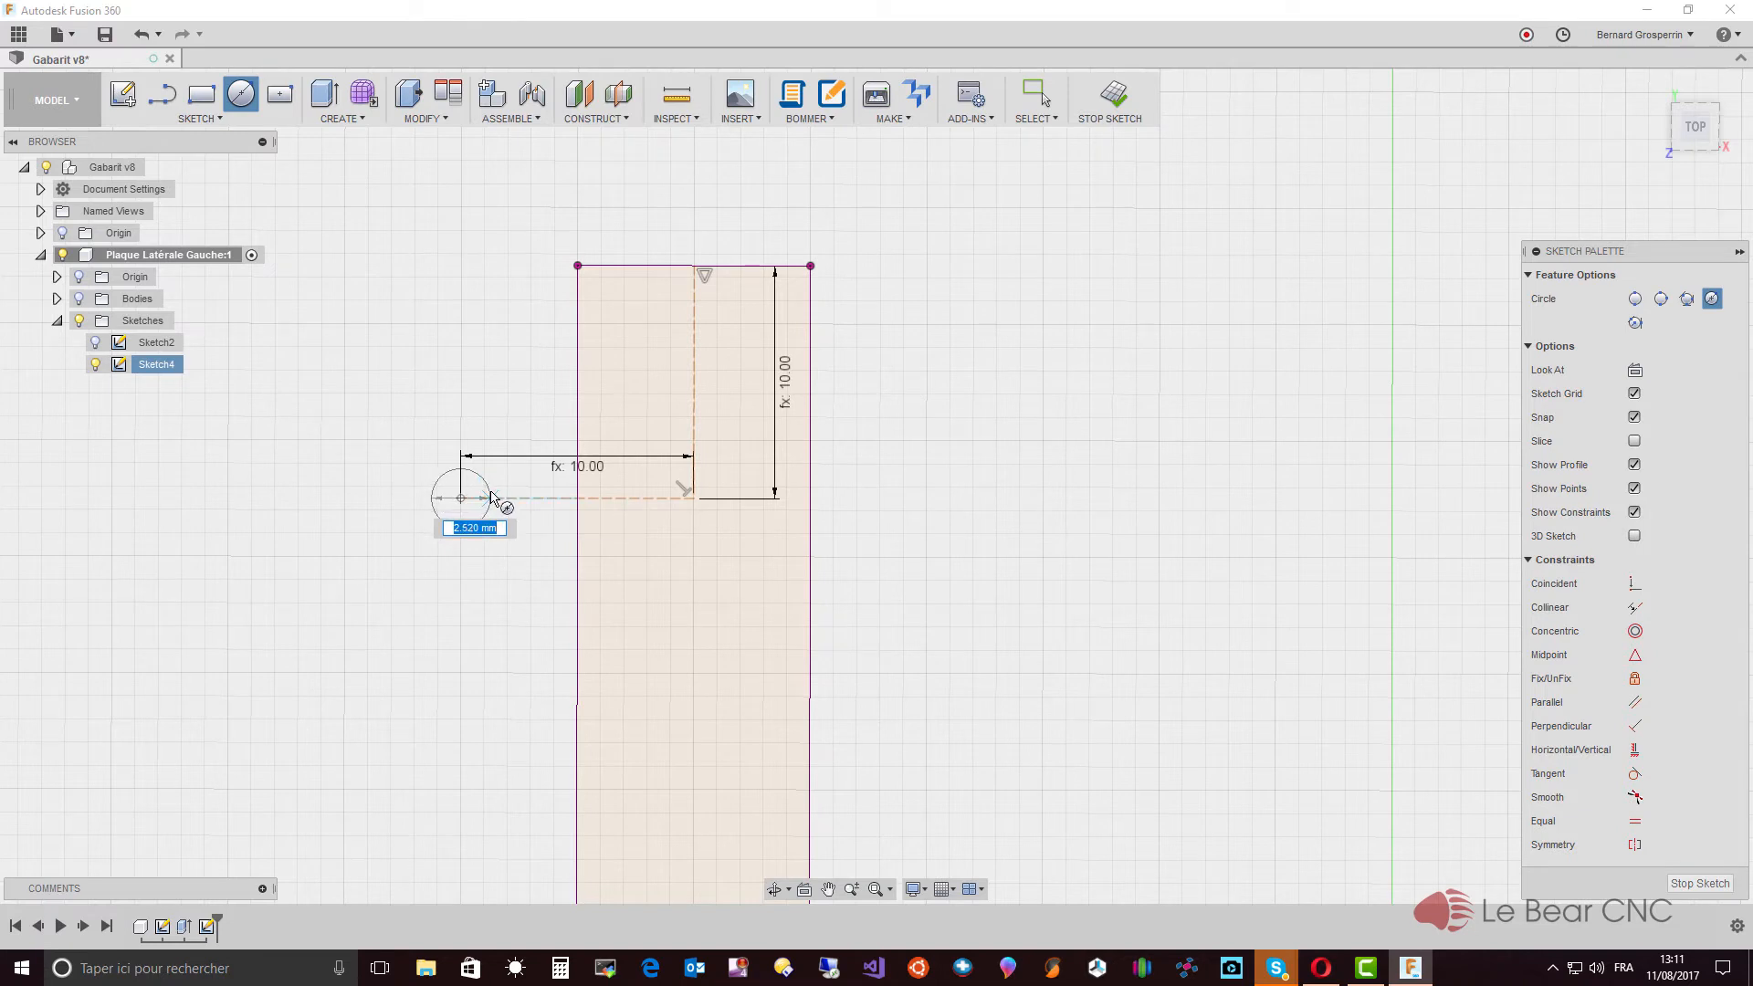
text(5.5)
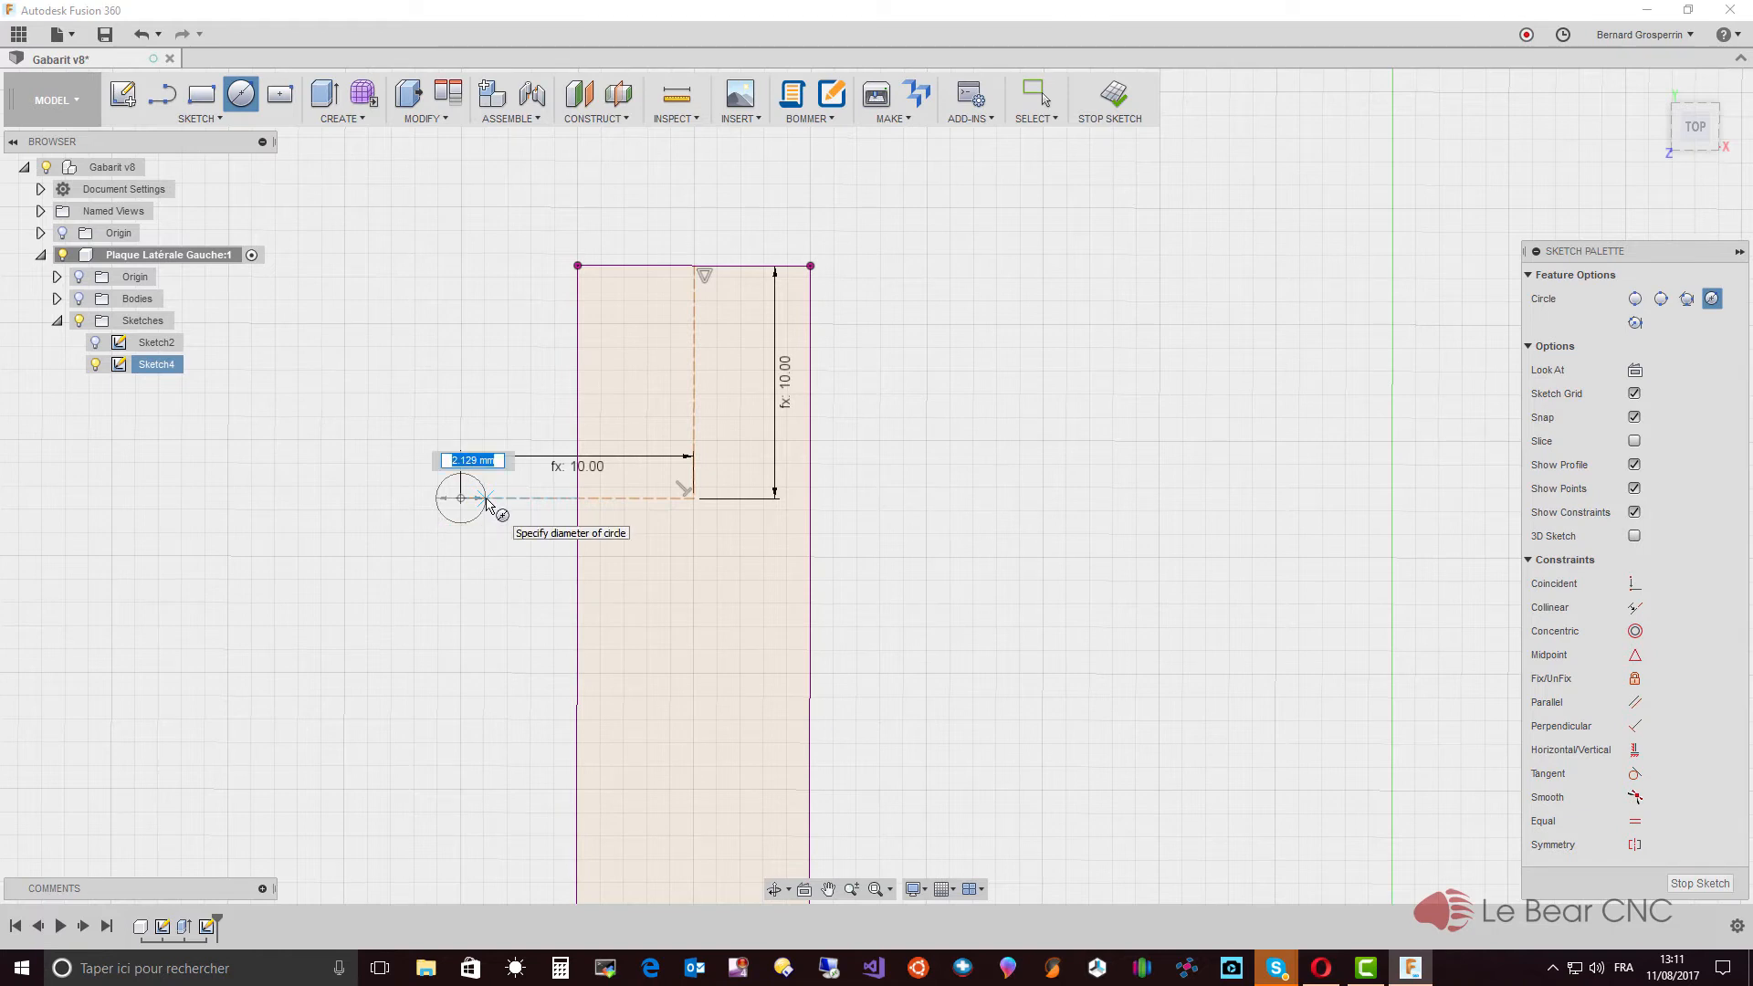
text(5.5)
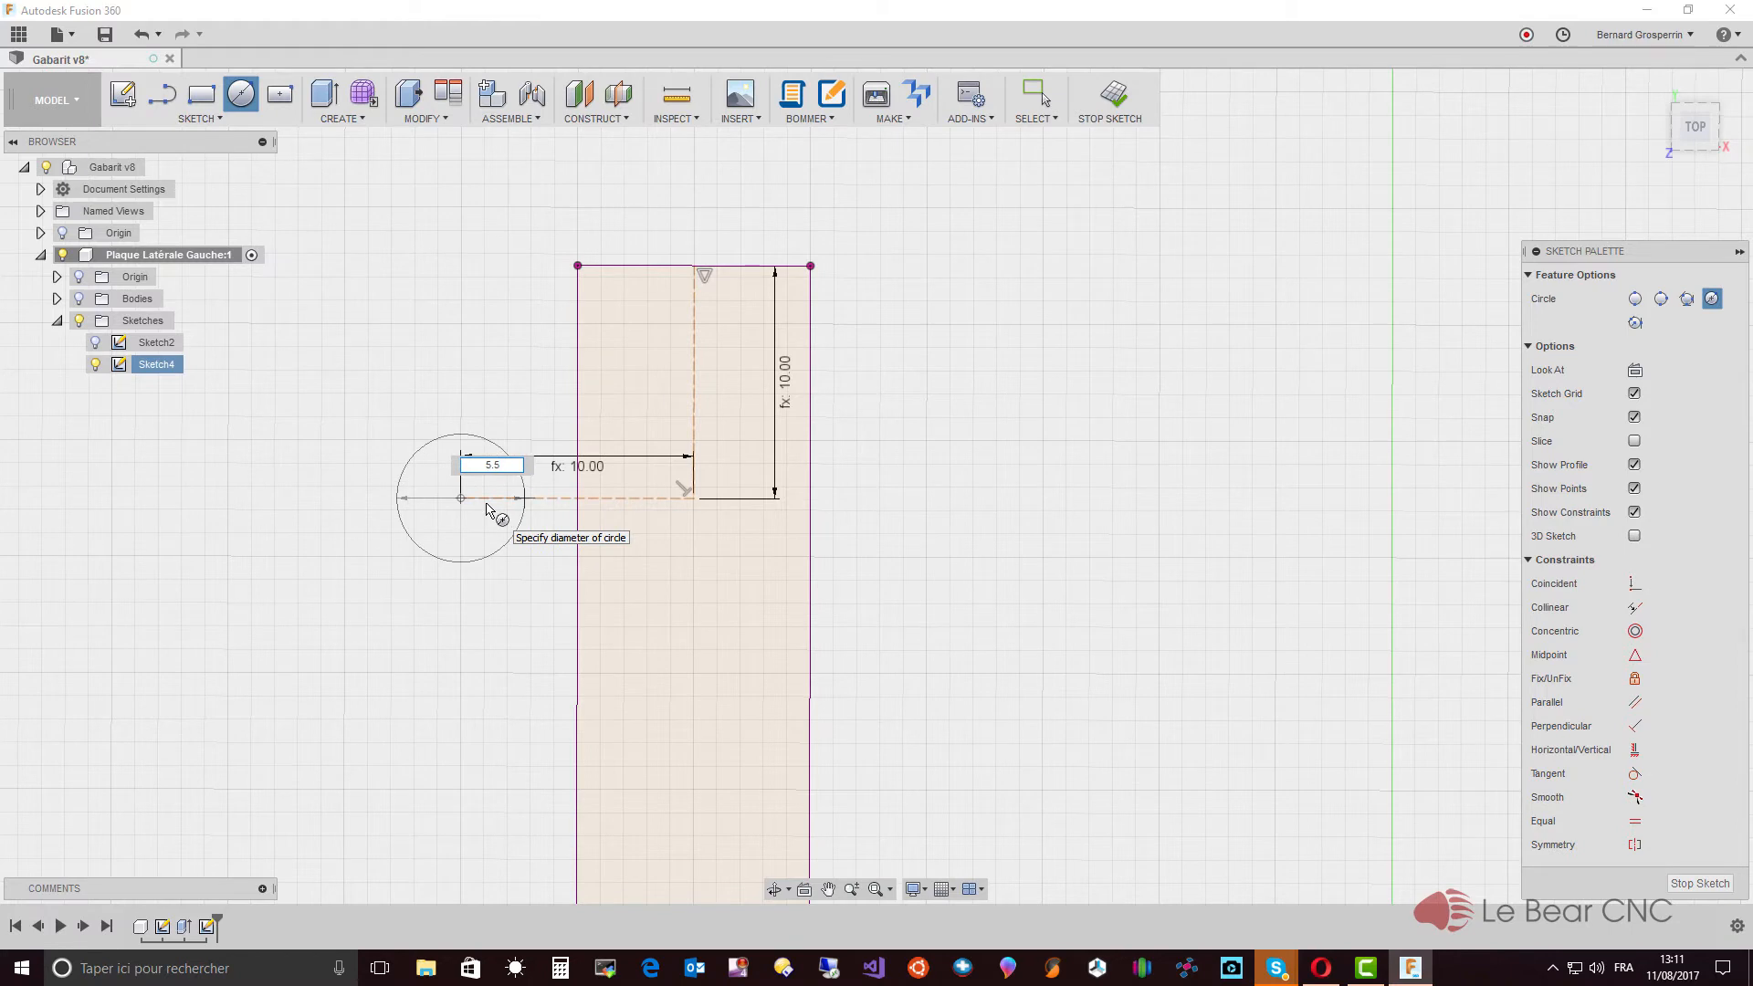
key(Tab)
key(Return)
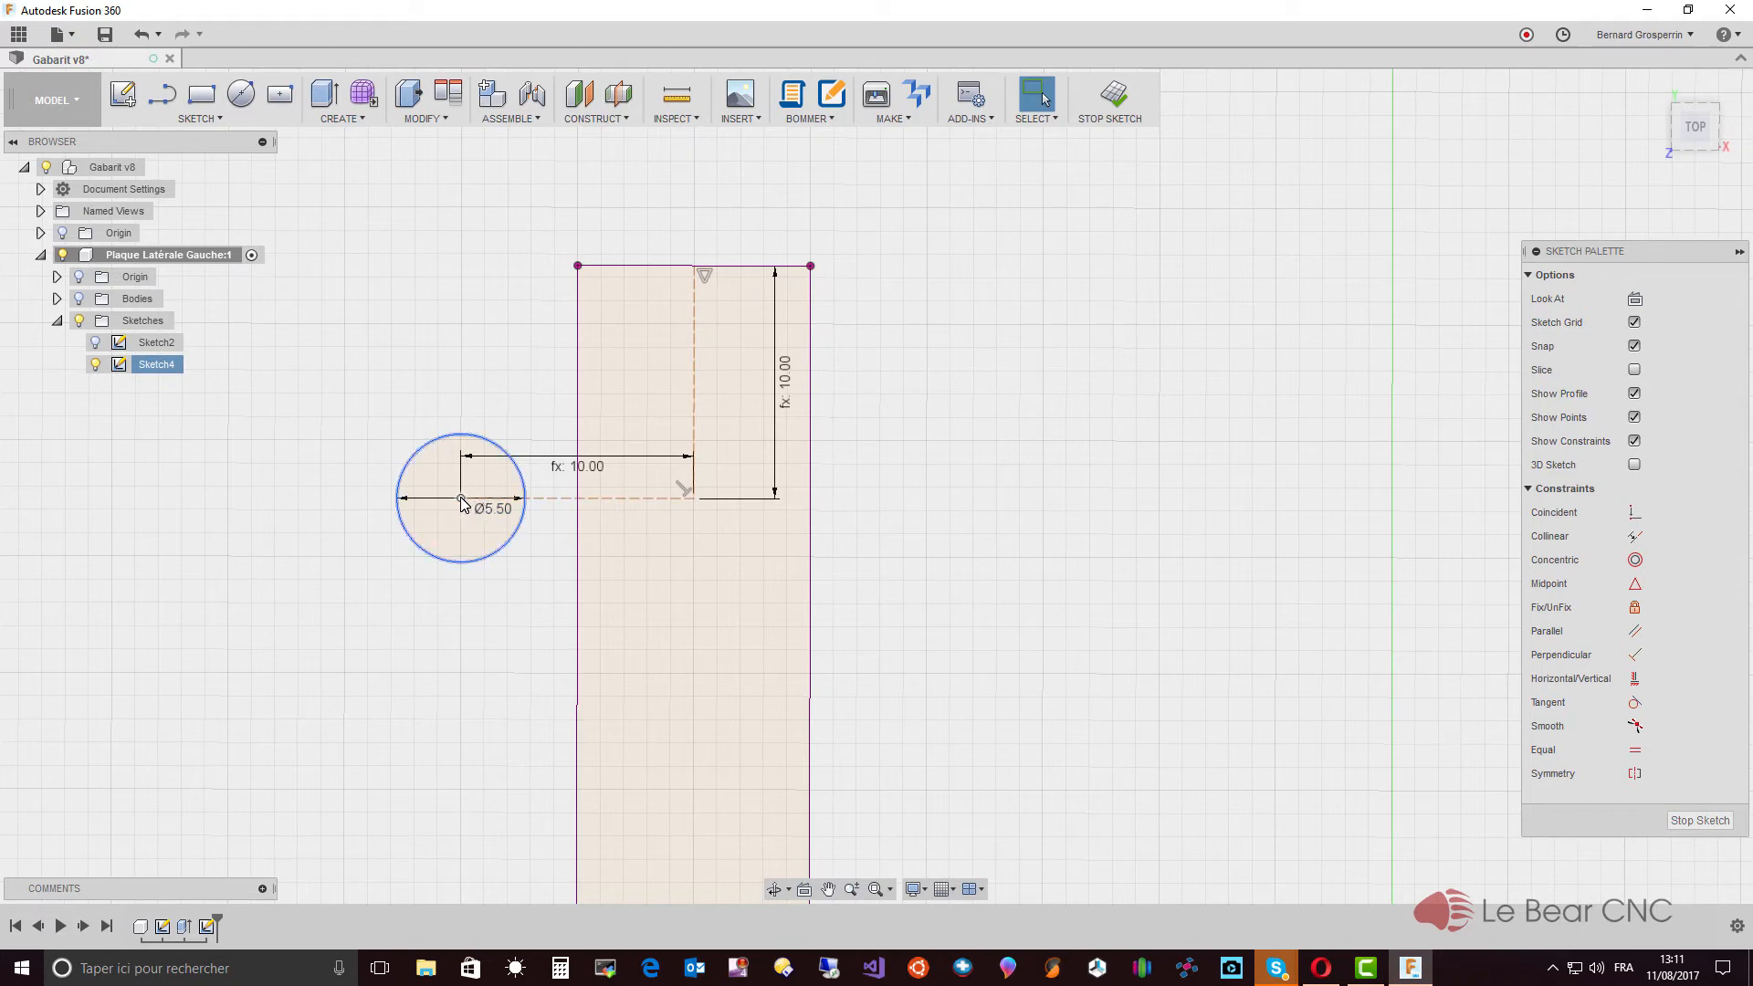
Step: Draw a concentric 12 mm diameter circle around the 5.5 mm circle
click(462, 502)
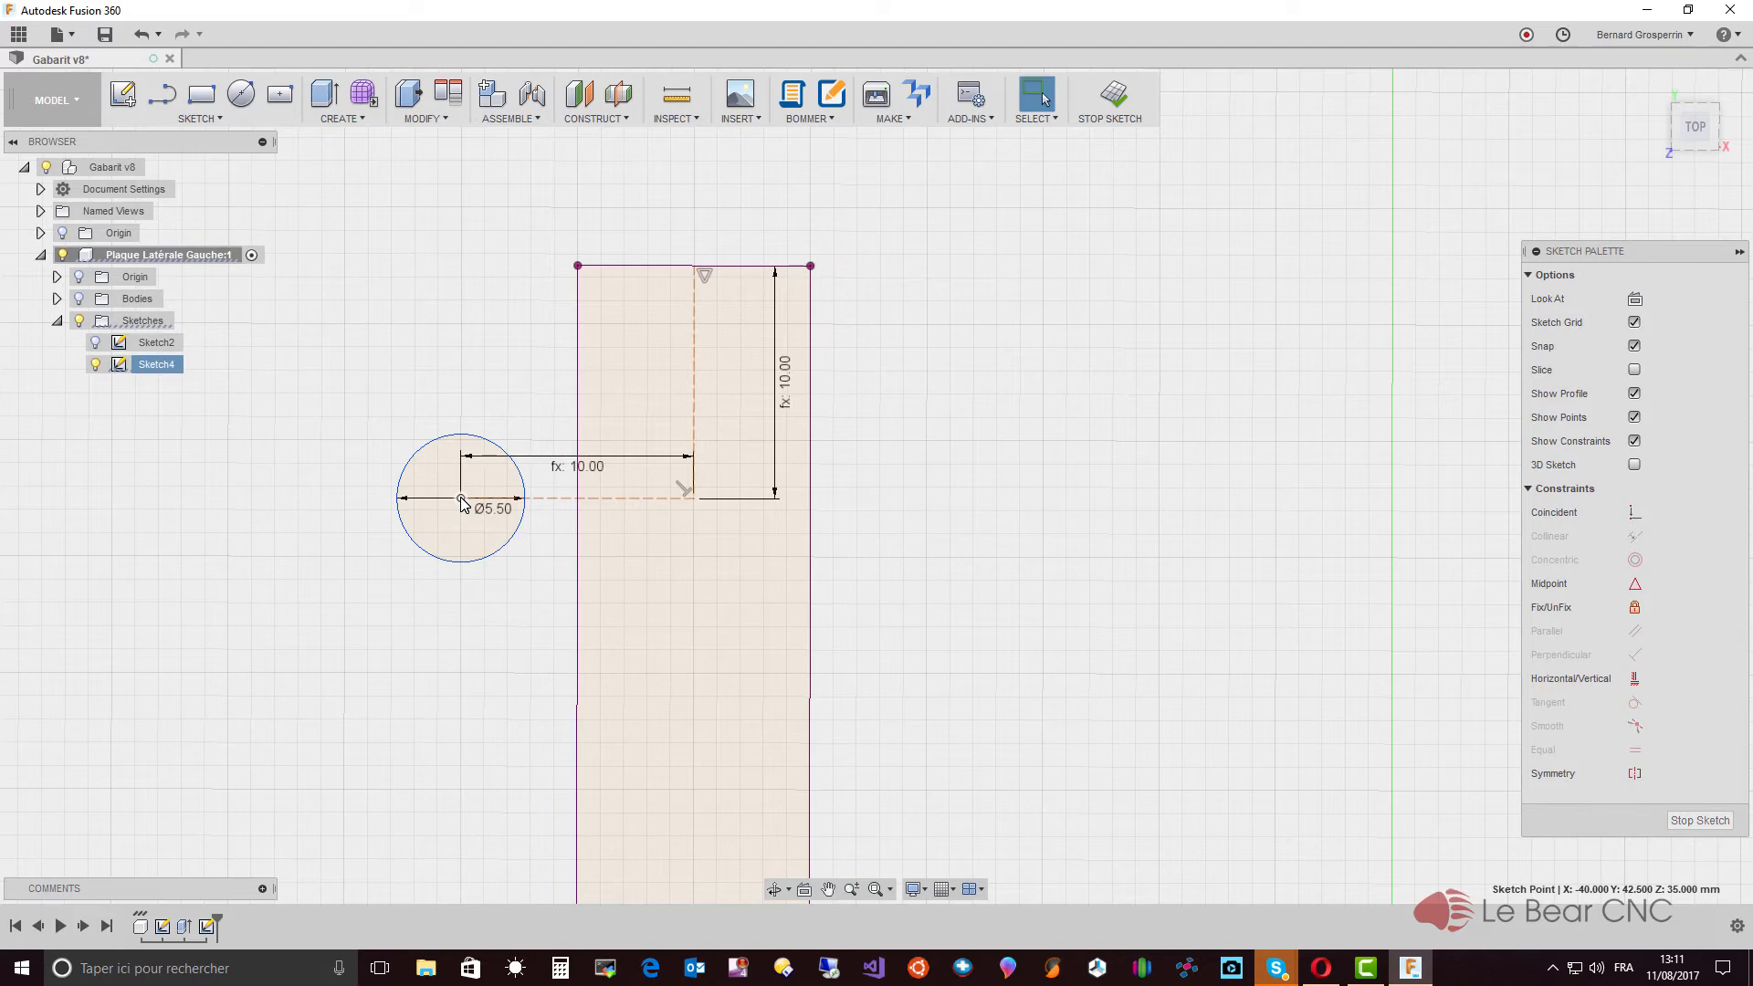
click(242, 95)
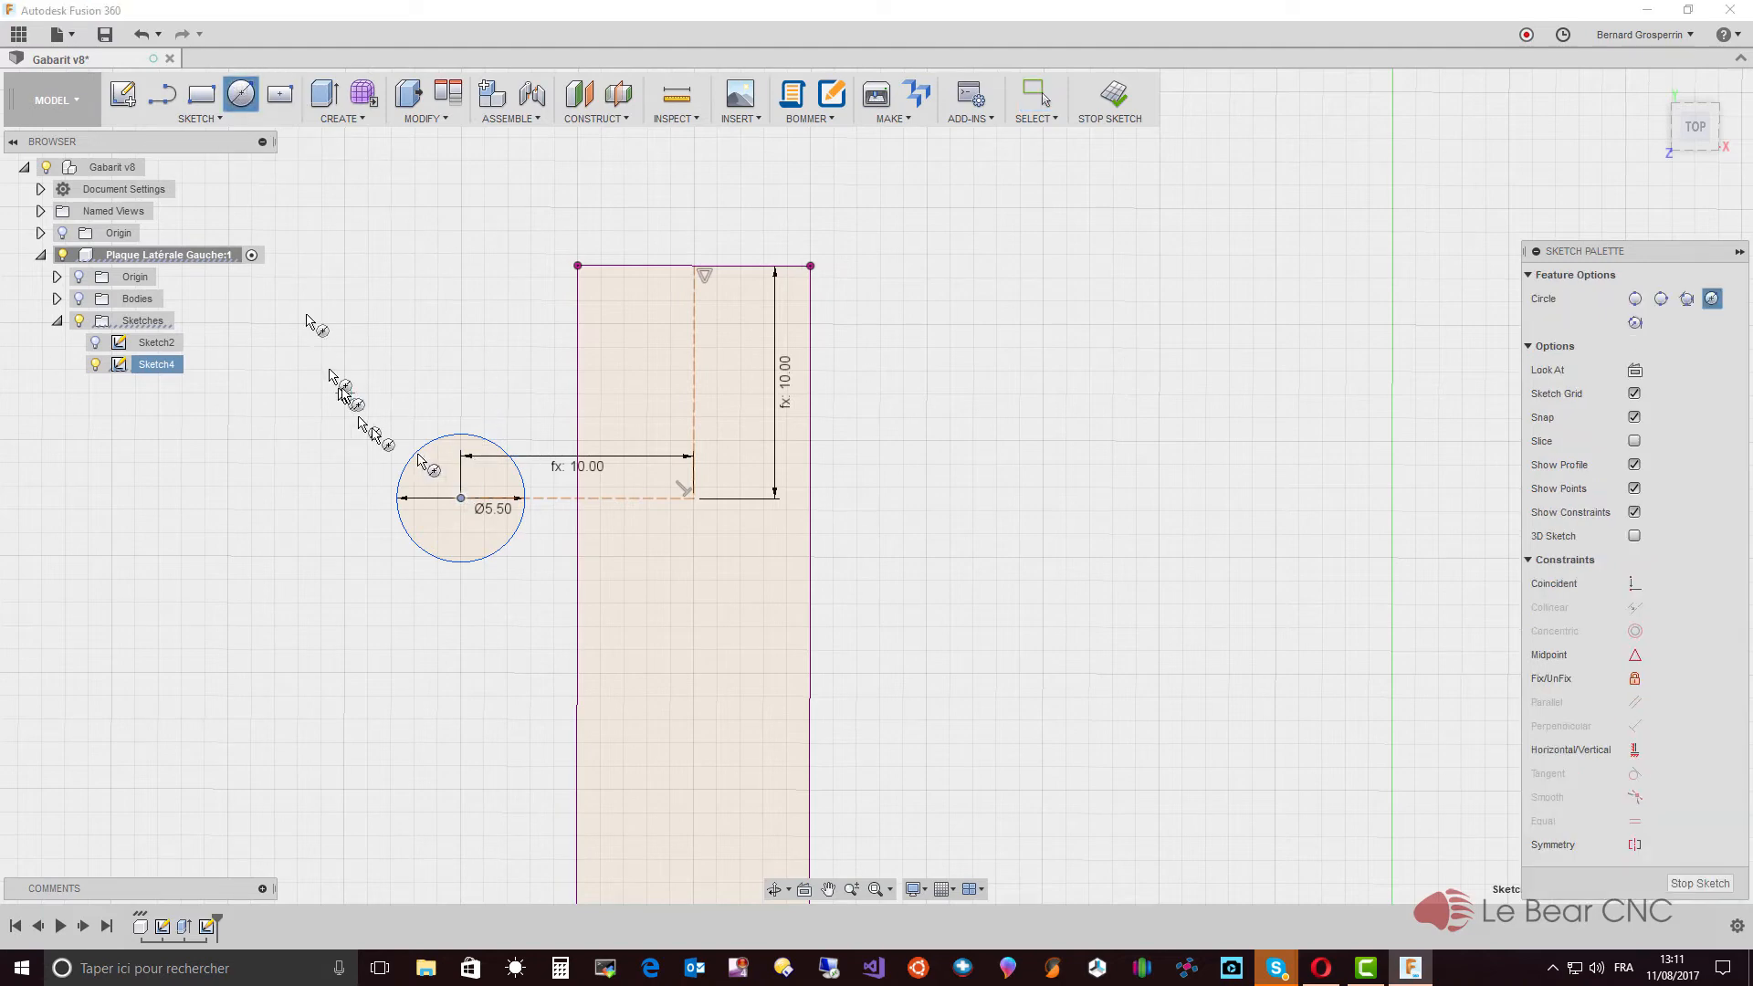
click(460, 500)
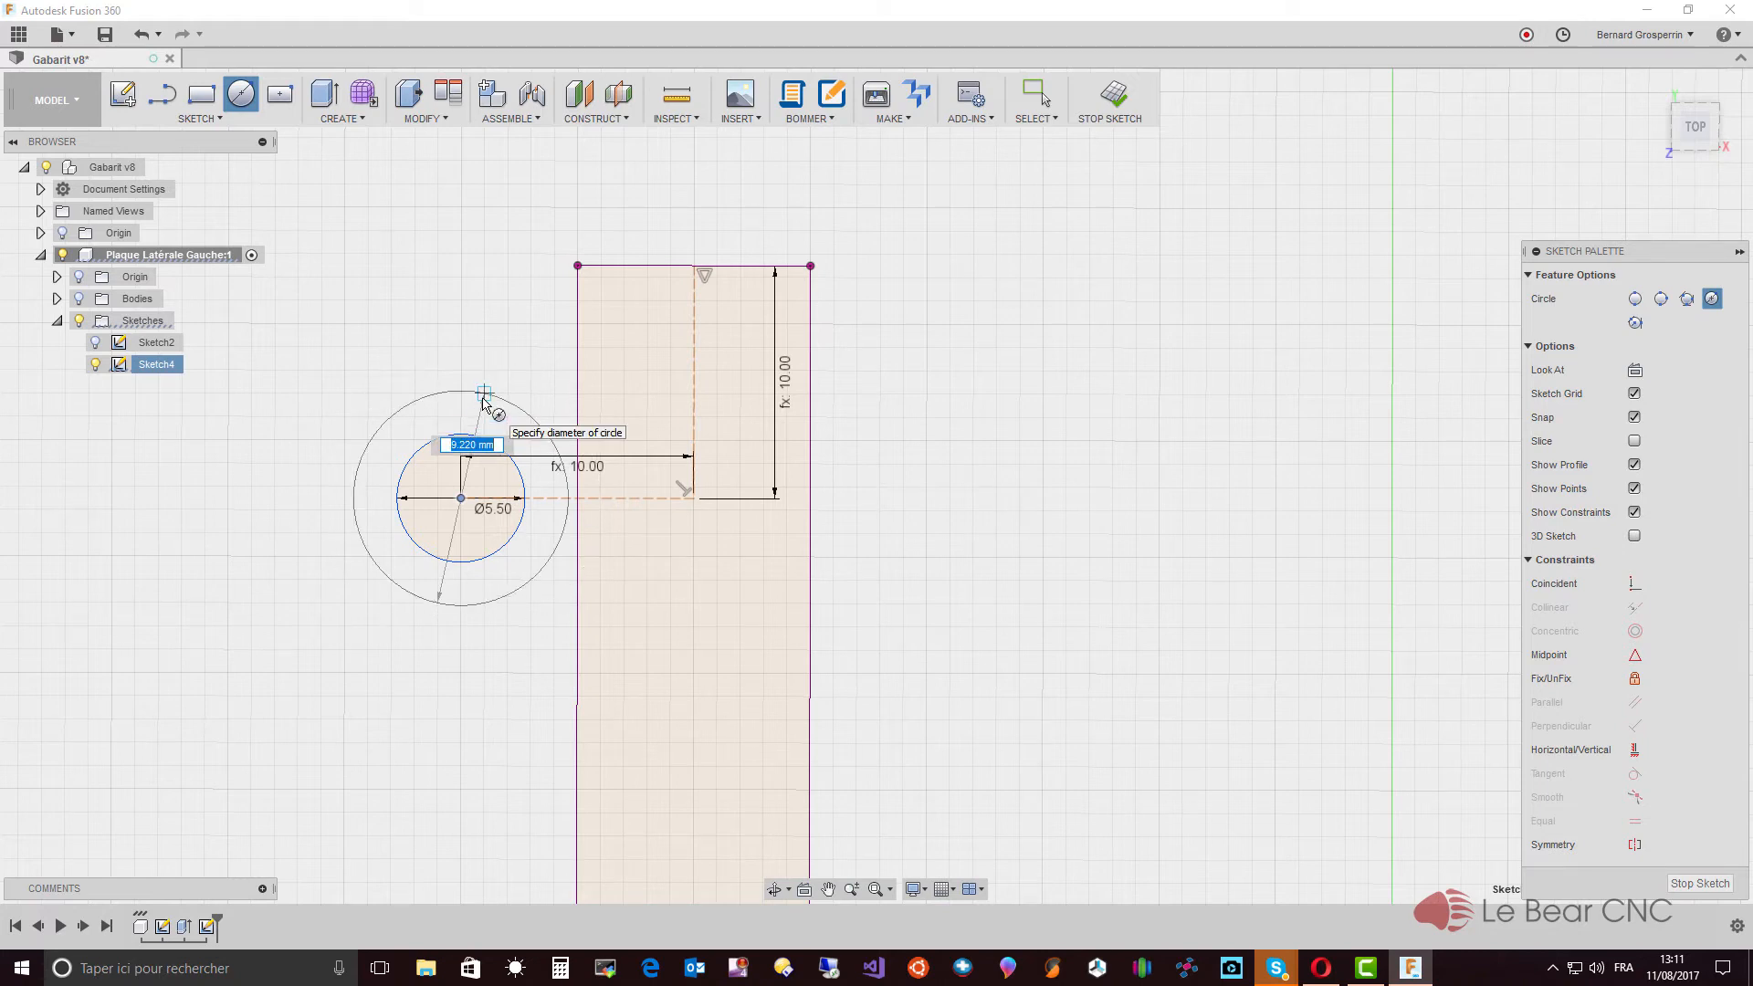
text(12)
key(Tab)
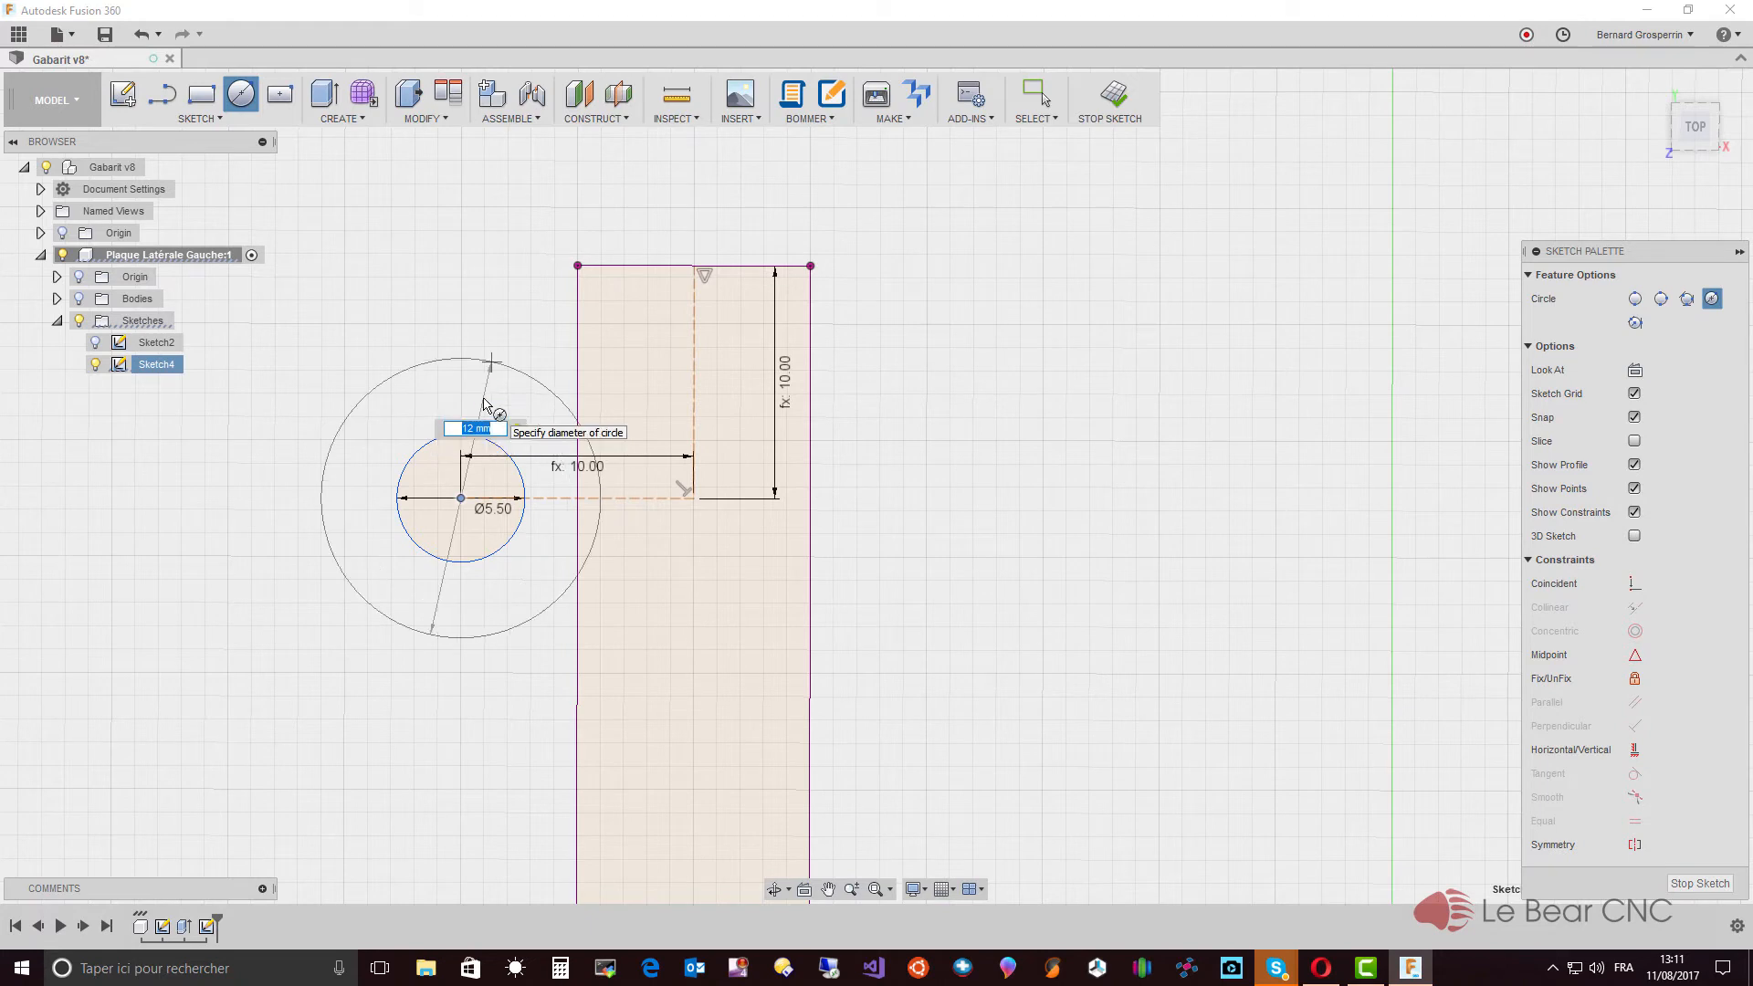
key(Return)
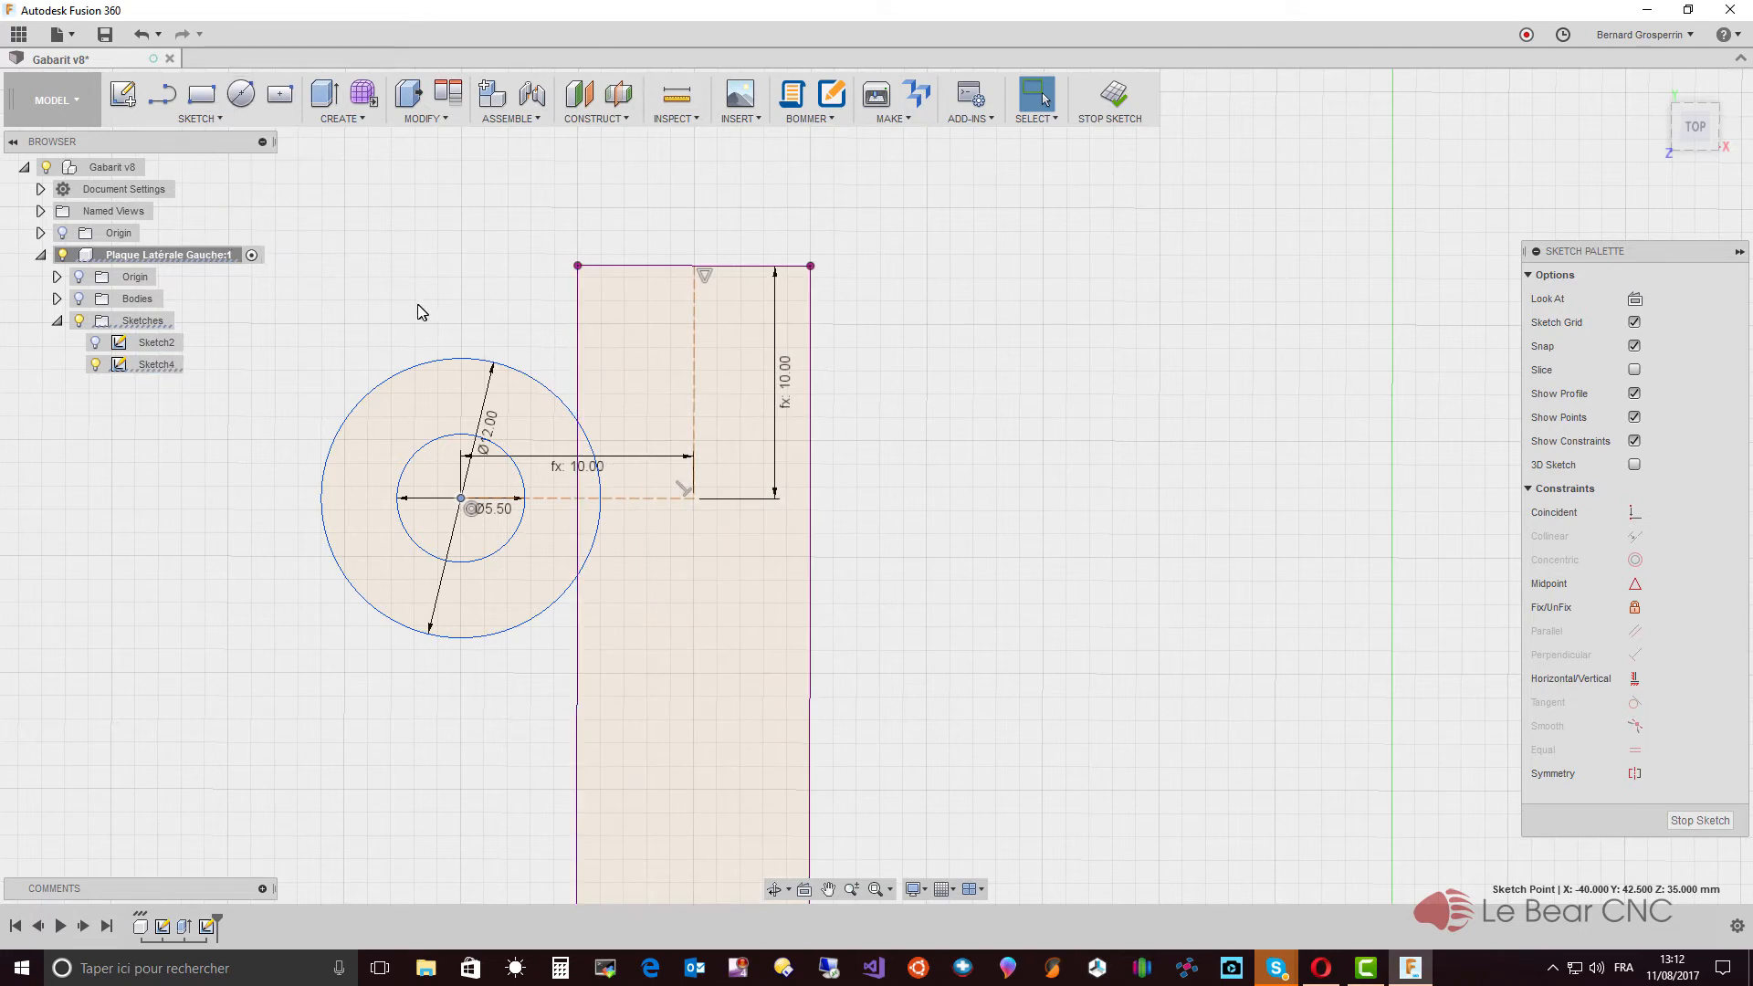
Step: Draw two lines from the 12 mm circle's uppermost and lowermost points, tangent to it, ending on the plate's left edge
key(l)
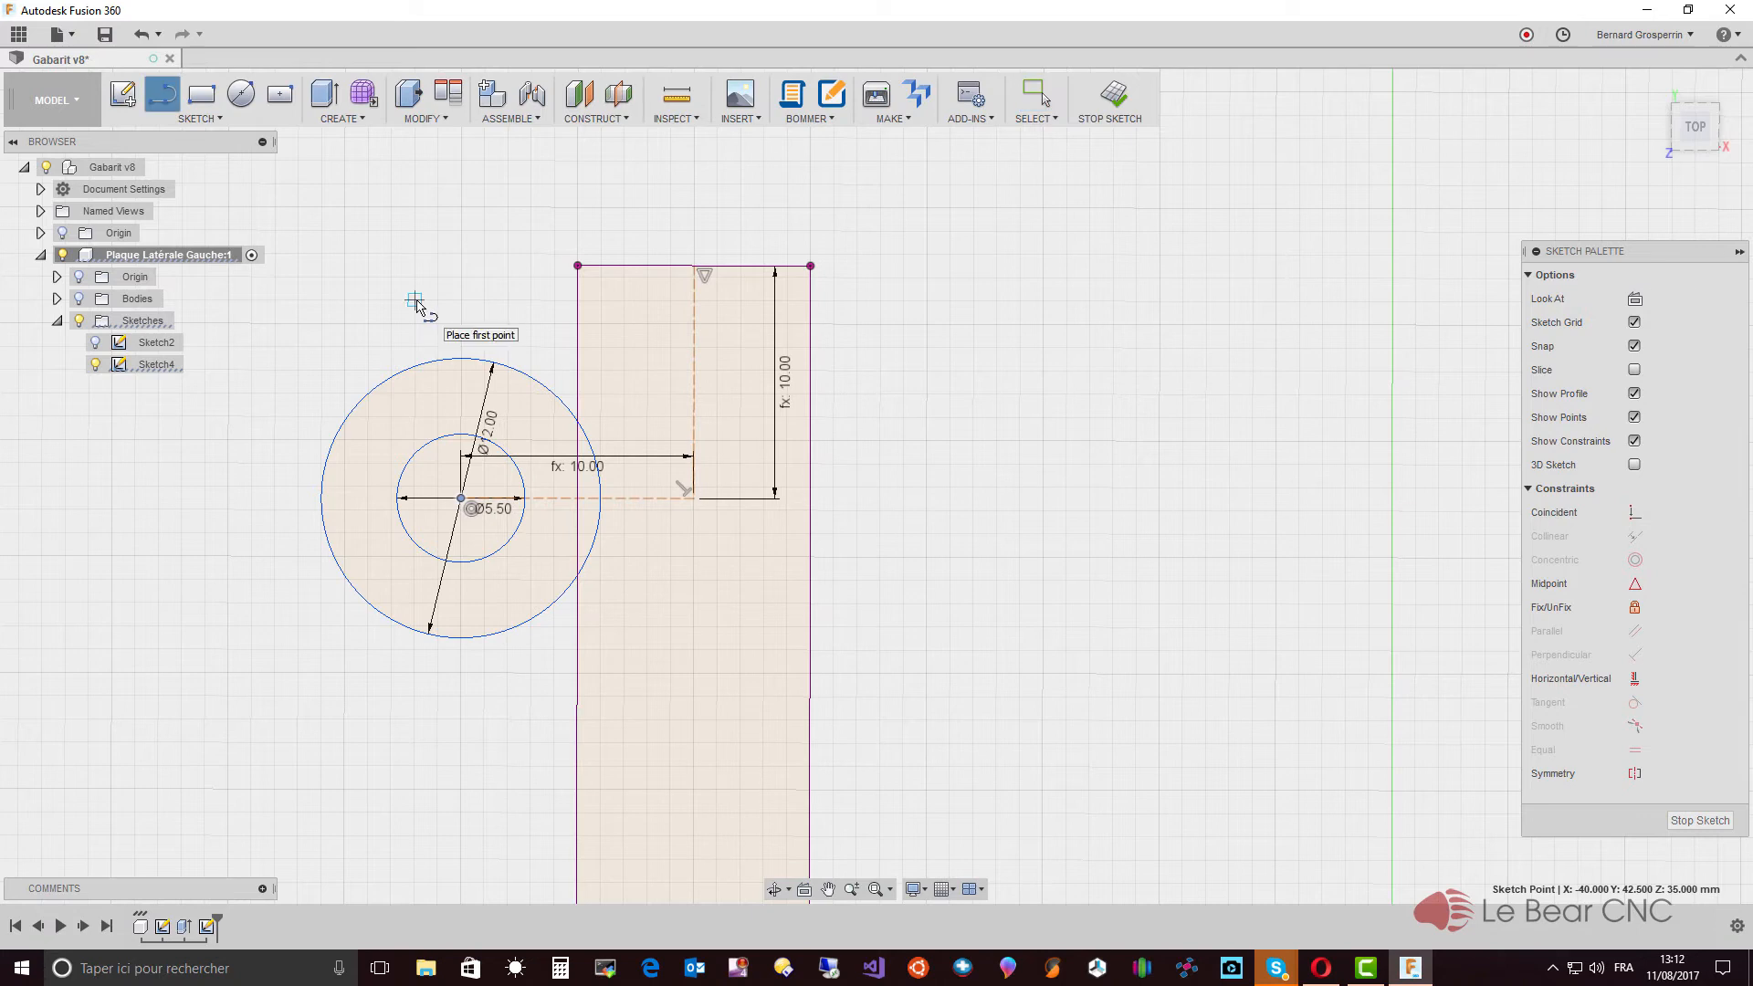
click(463, 357)
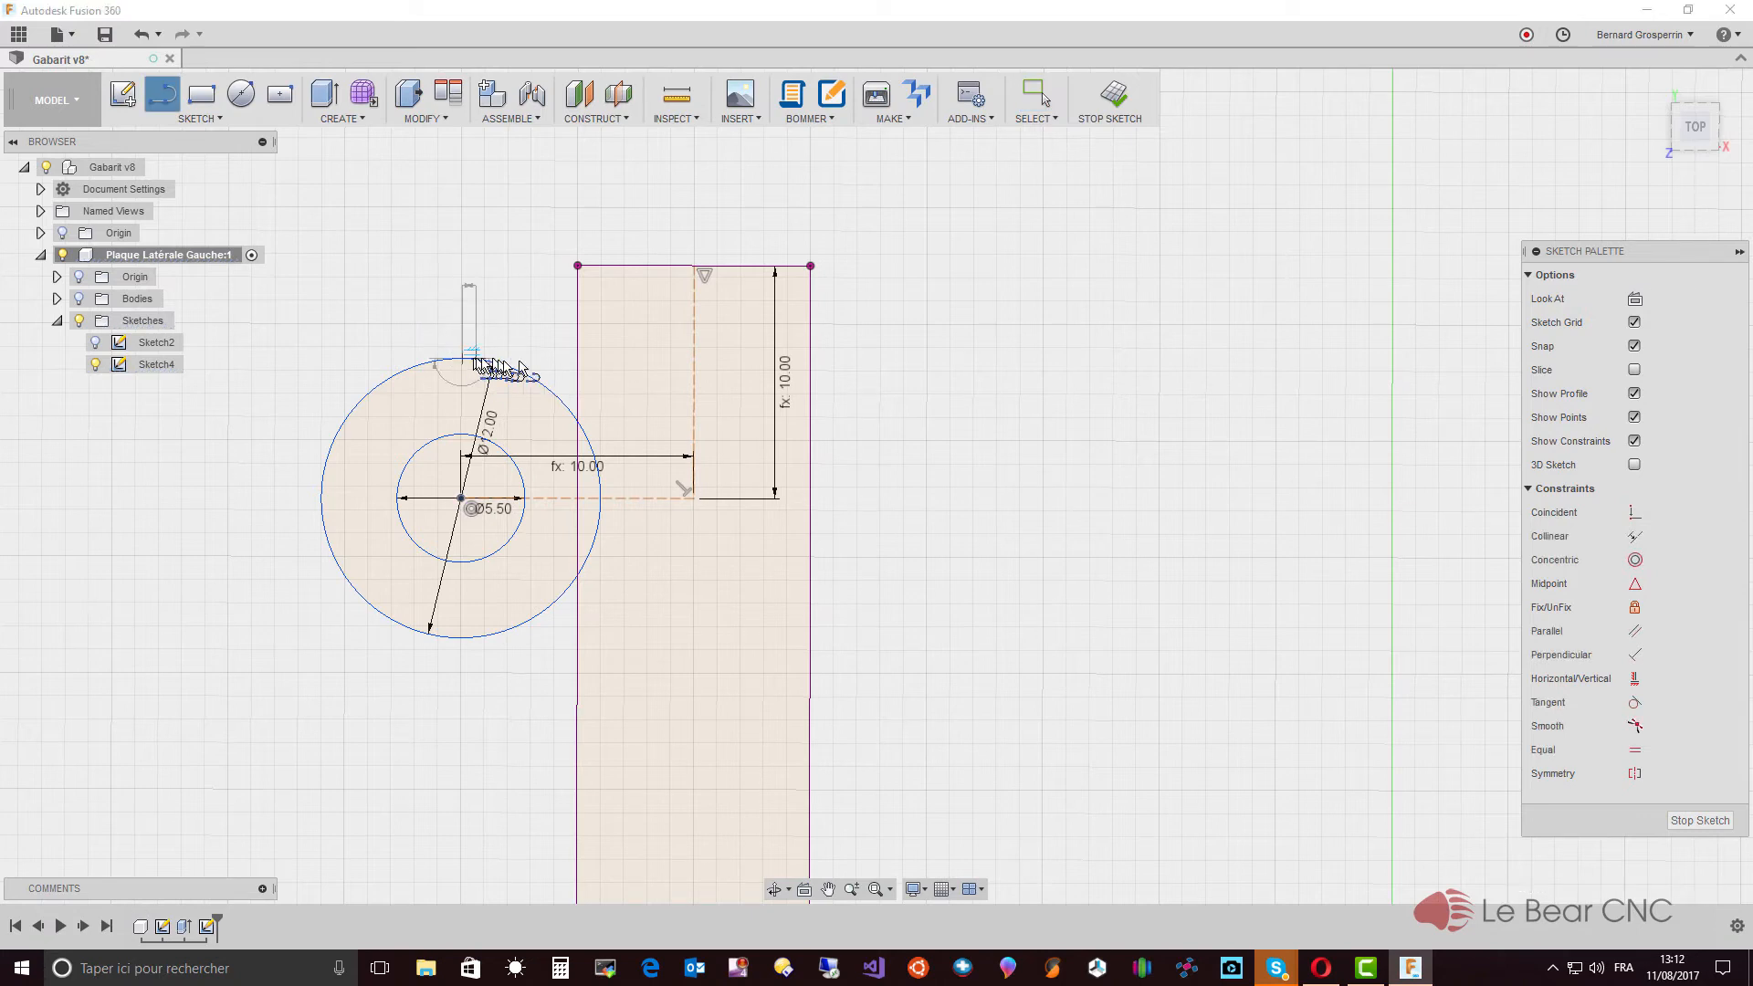
double_click(575, 364)
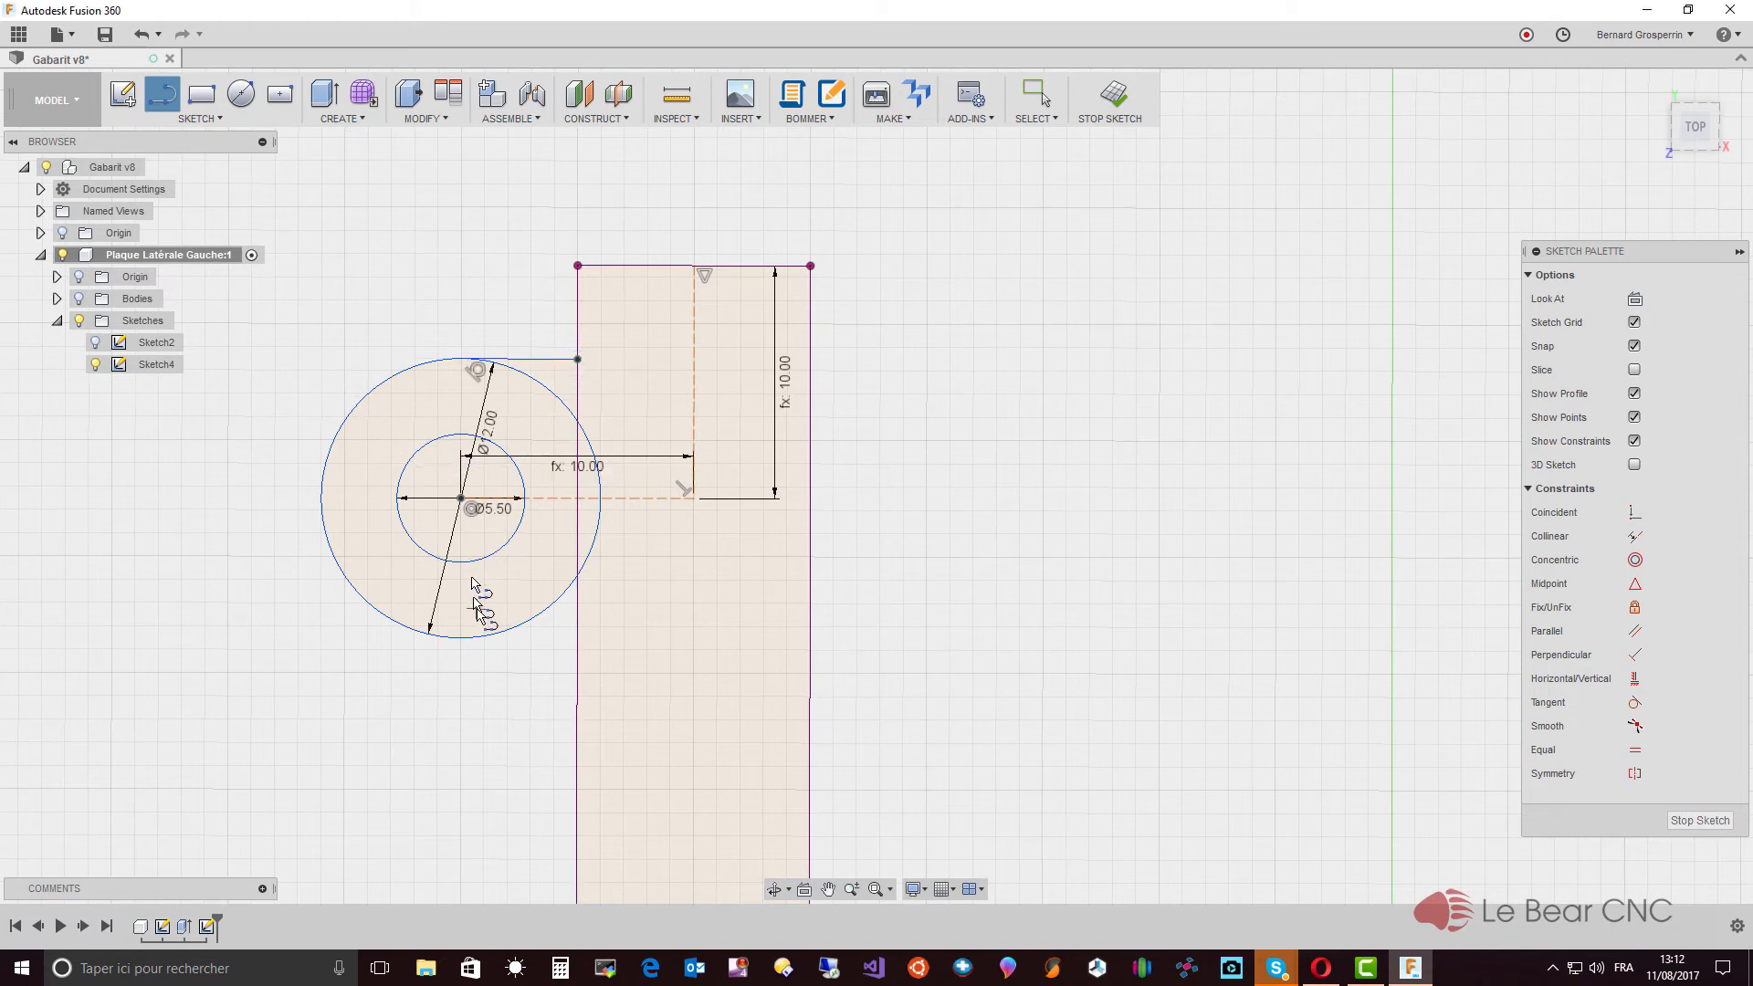
click(461, 638)
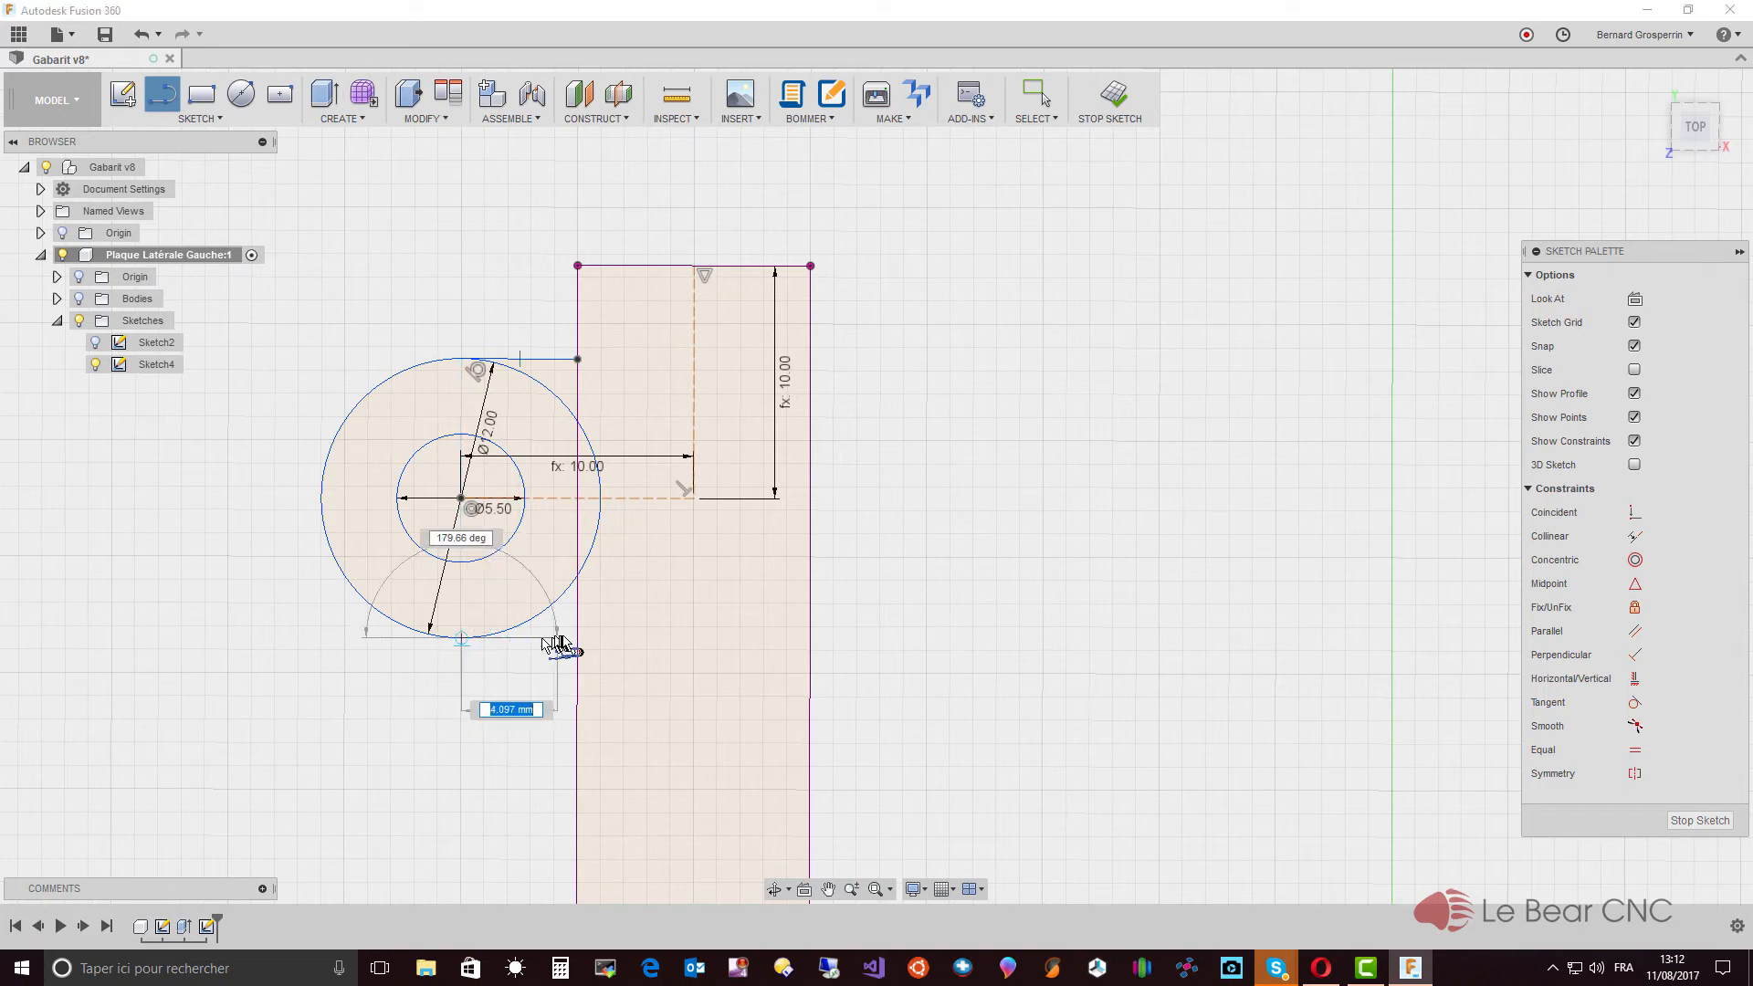
double_click(578, 638)
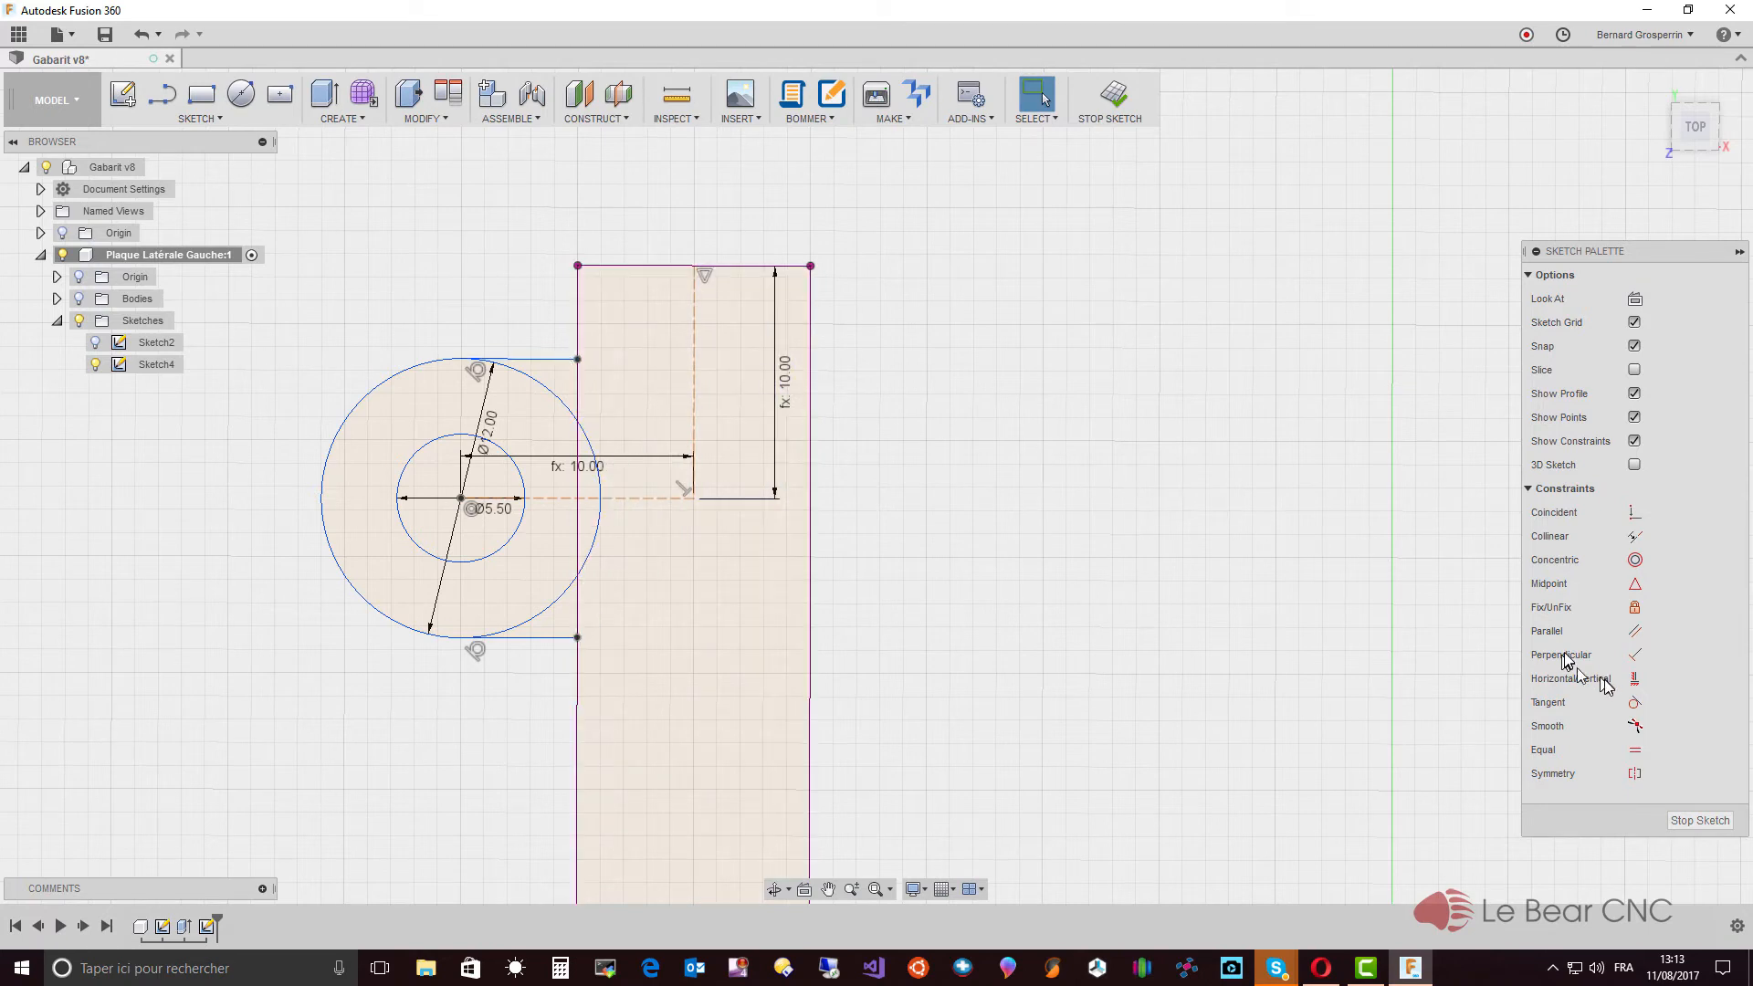
Step: Try a Horizontal/Vertical constraint on the upper tangent line and the plate's left edge, and delete the horizontal constraint
click(1635, 681)
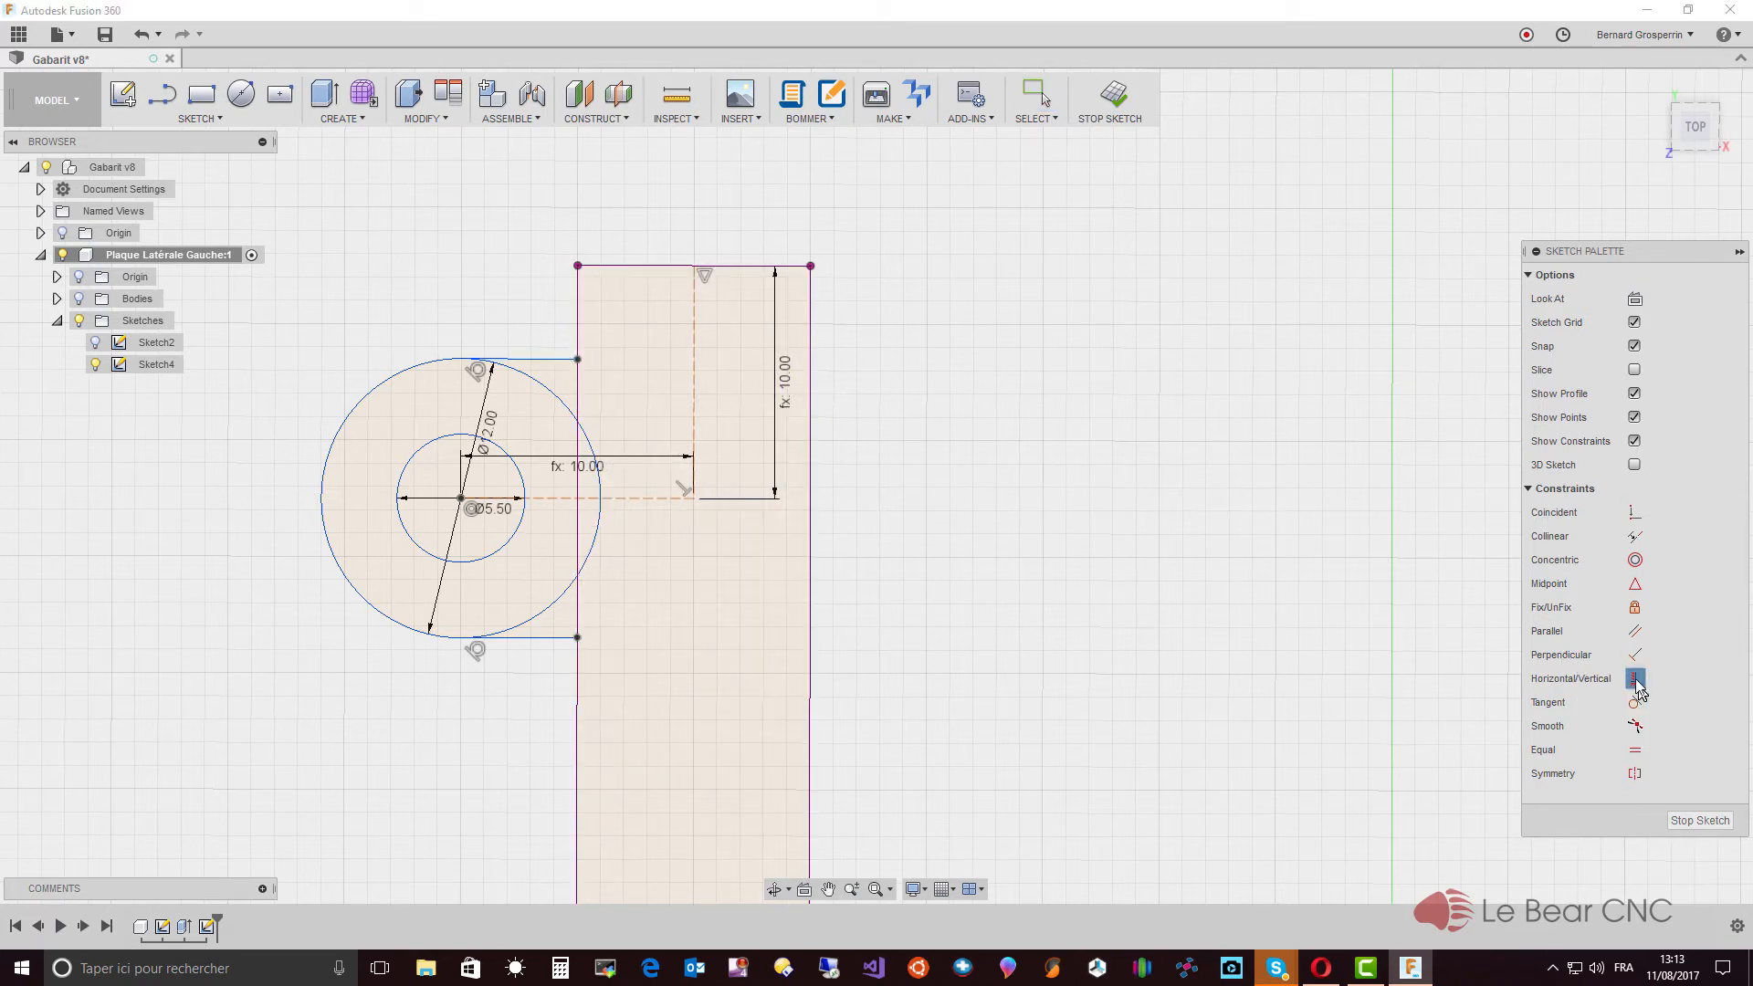
click(563, 362)
click(577, 344)
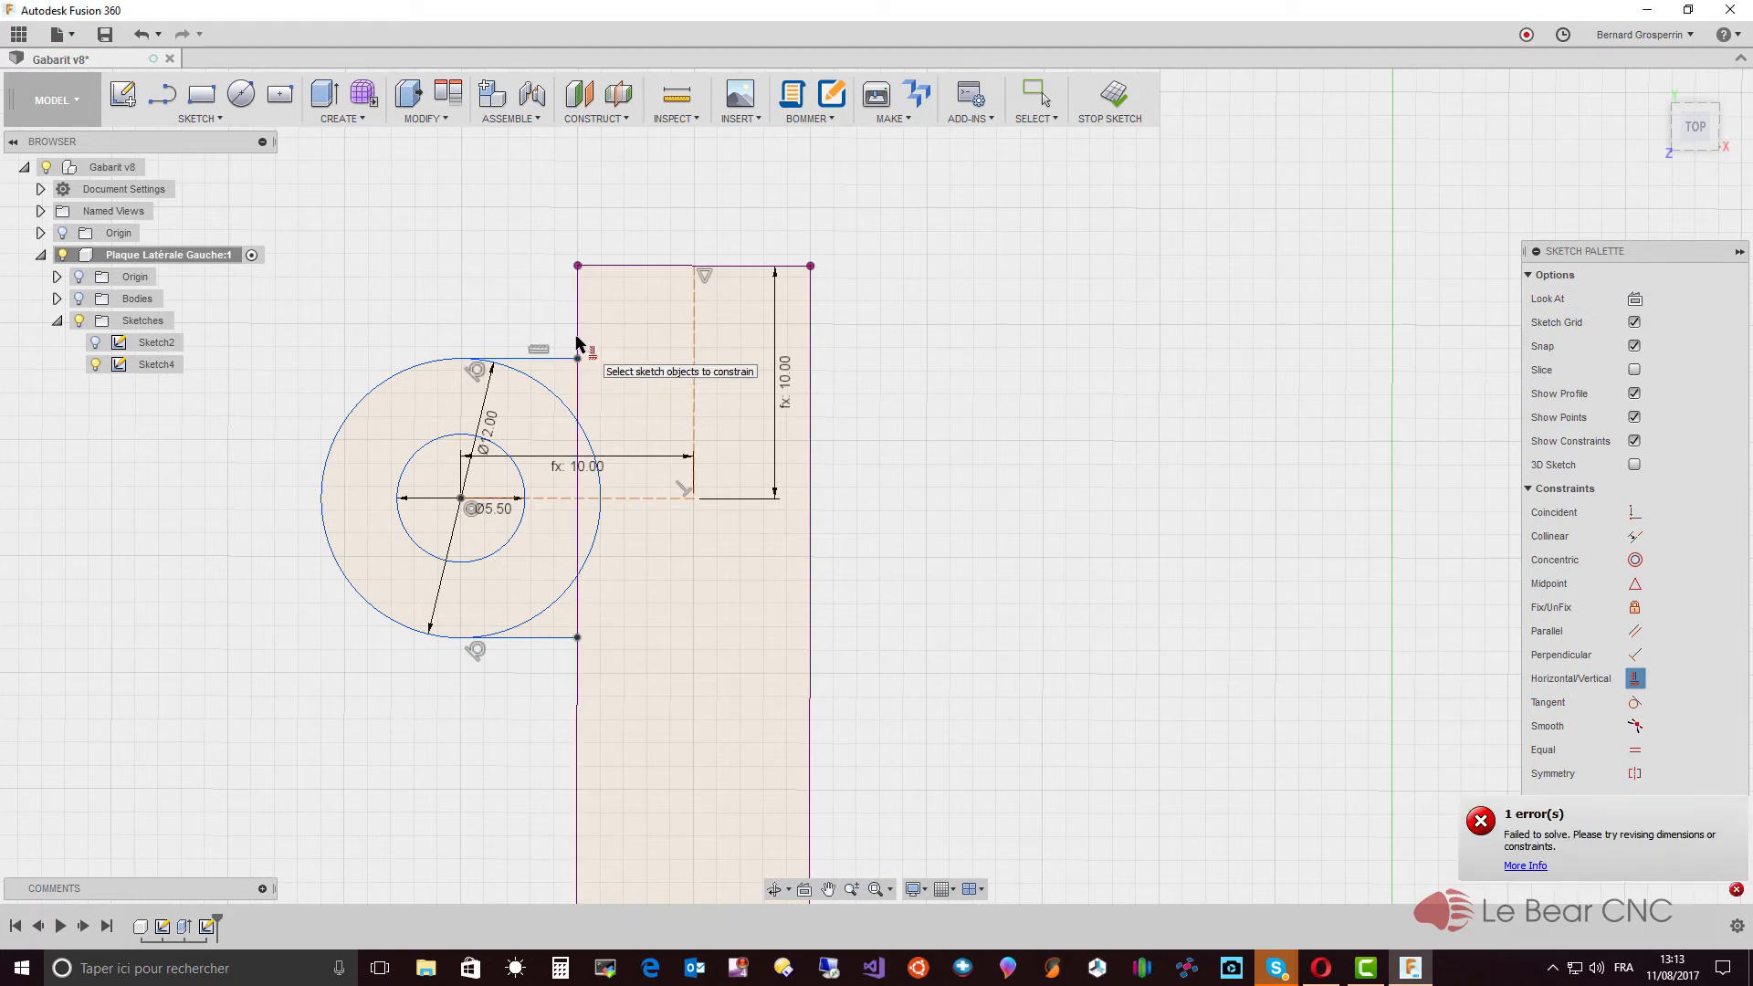
key(Escape)
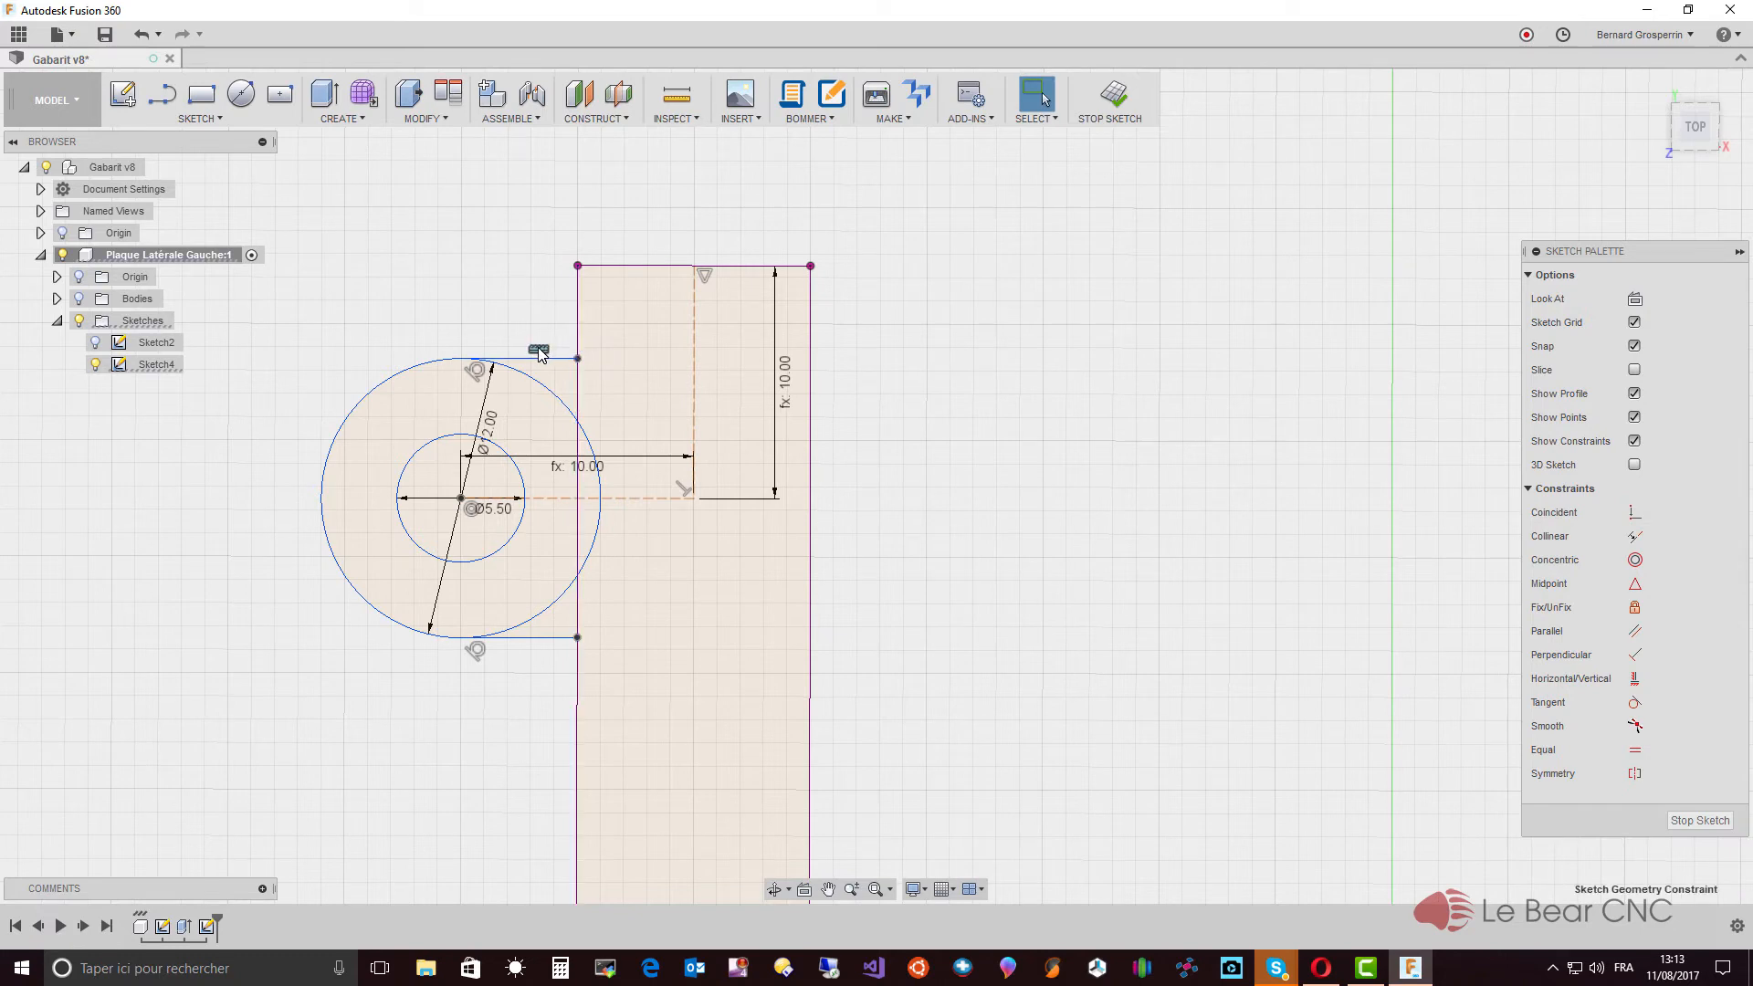
key(Delete)
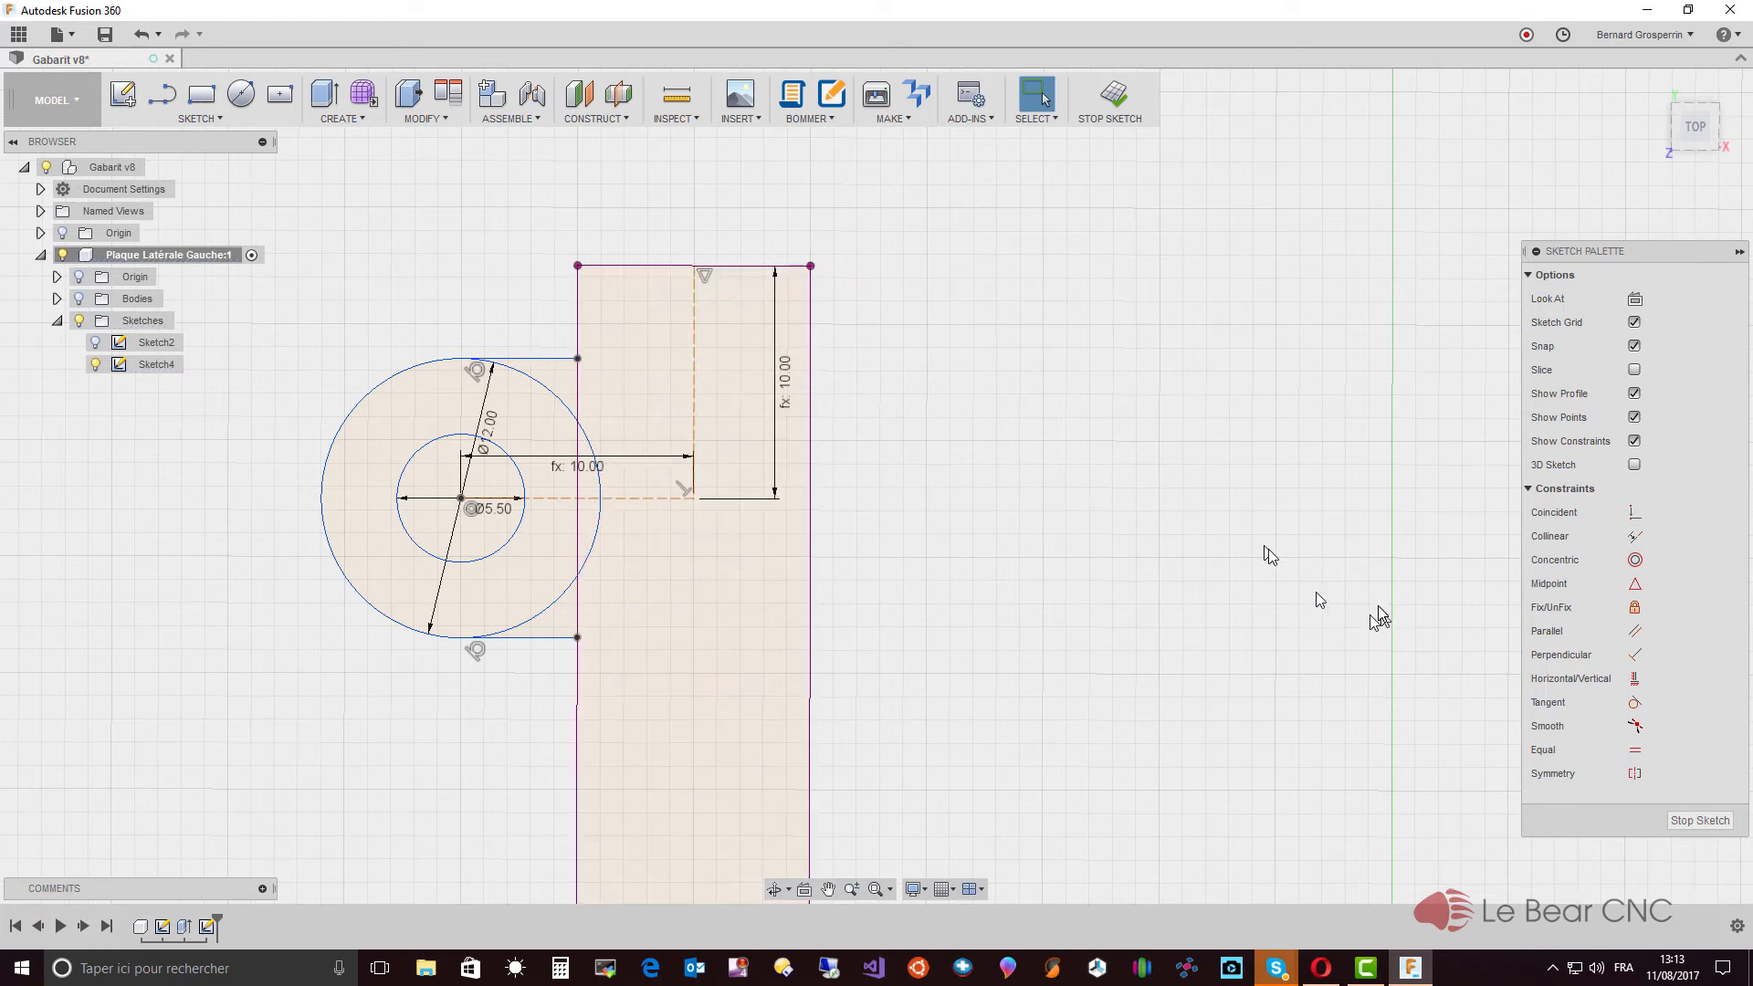
Step: Constrain both tangent lines to be perpendicular to the plate's left edge
click(1634, 655)
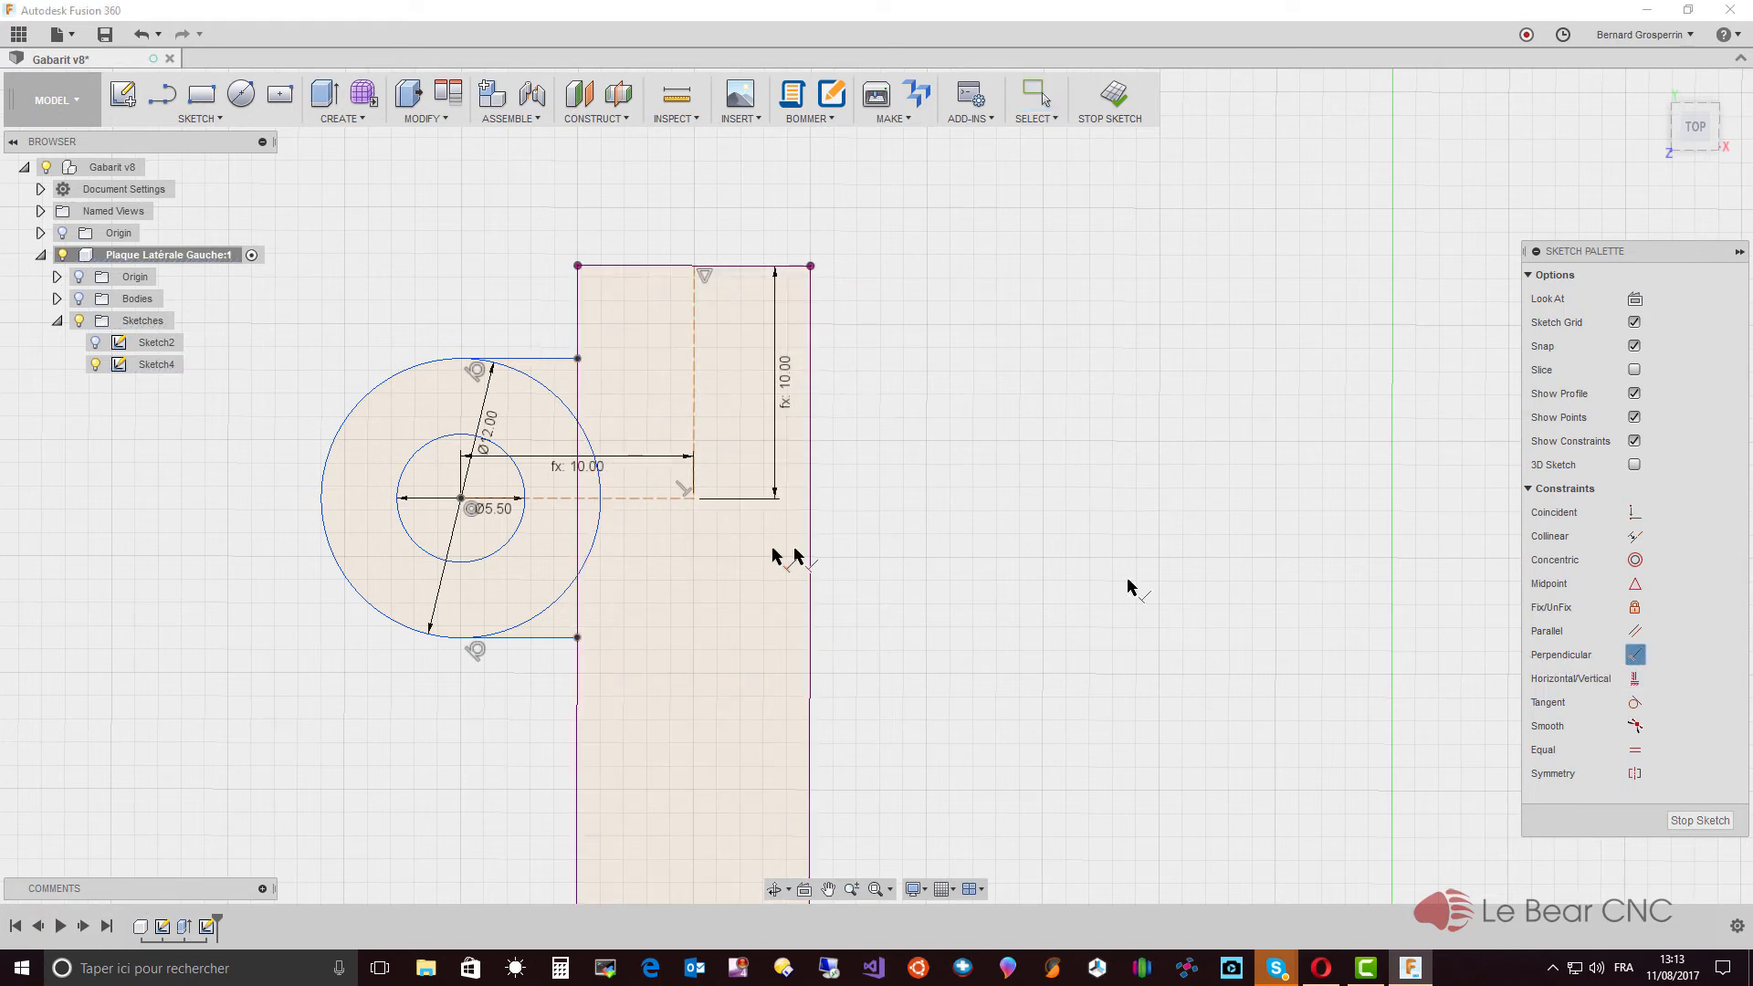
click(576, 320)
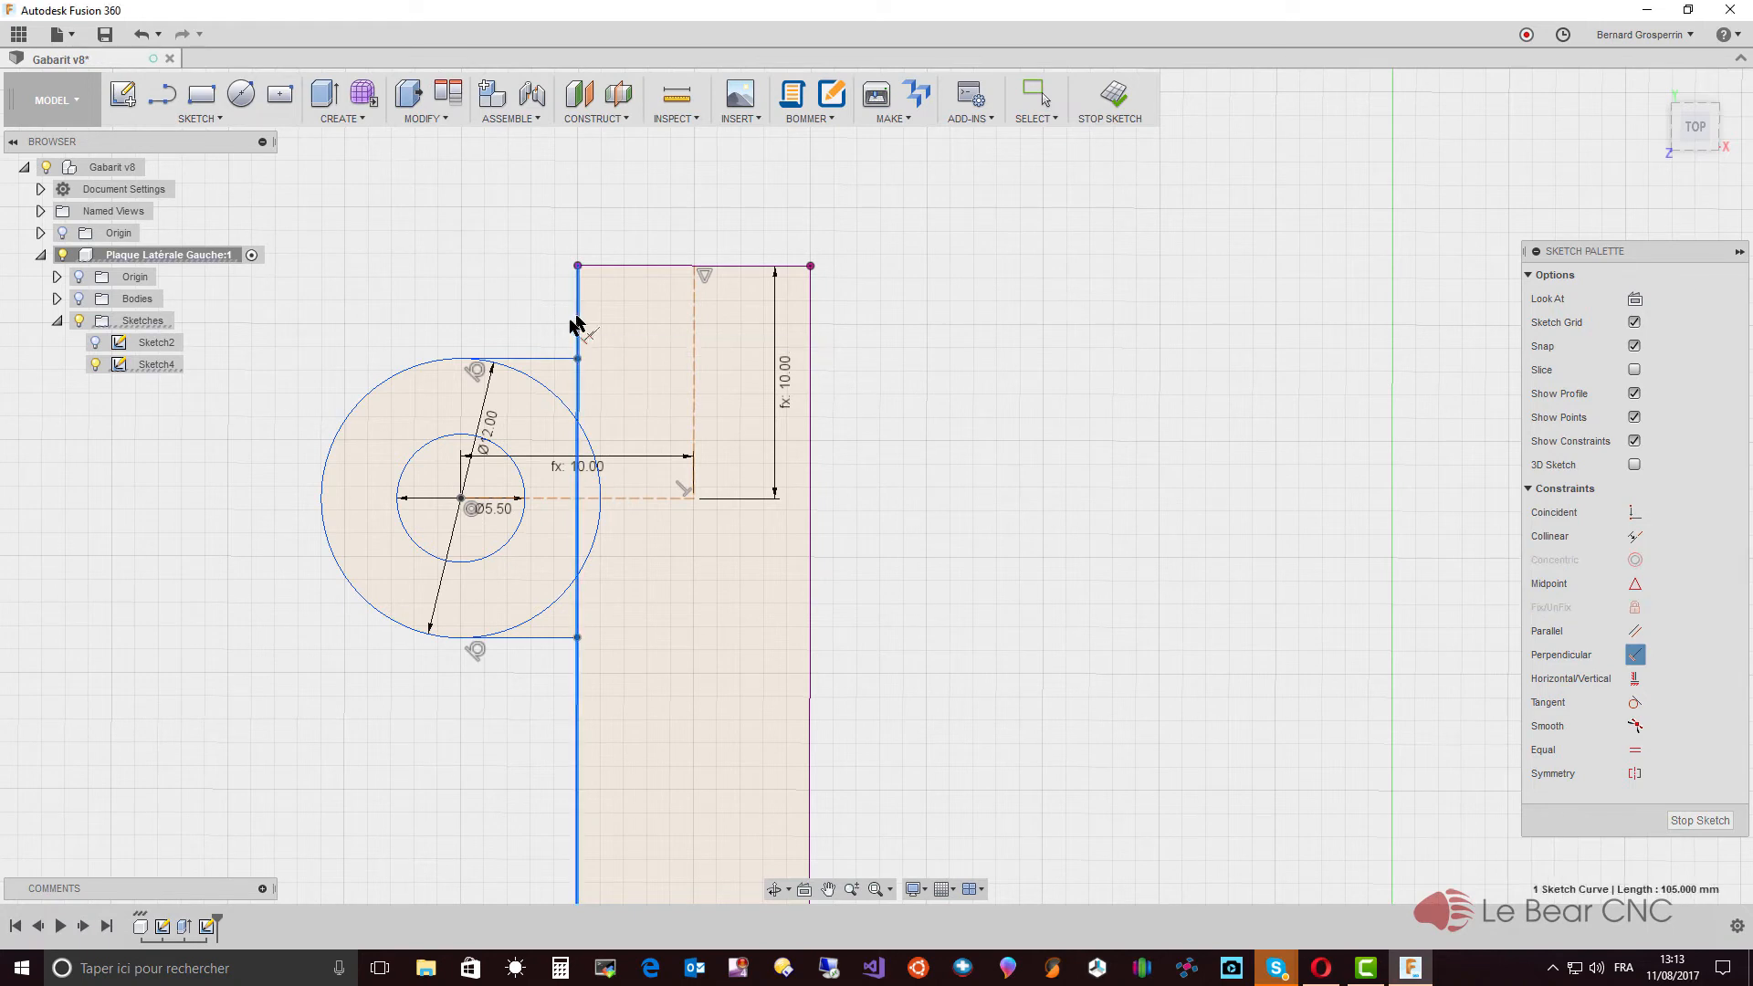
click(544, 358)
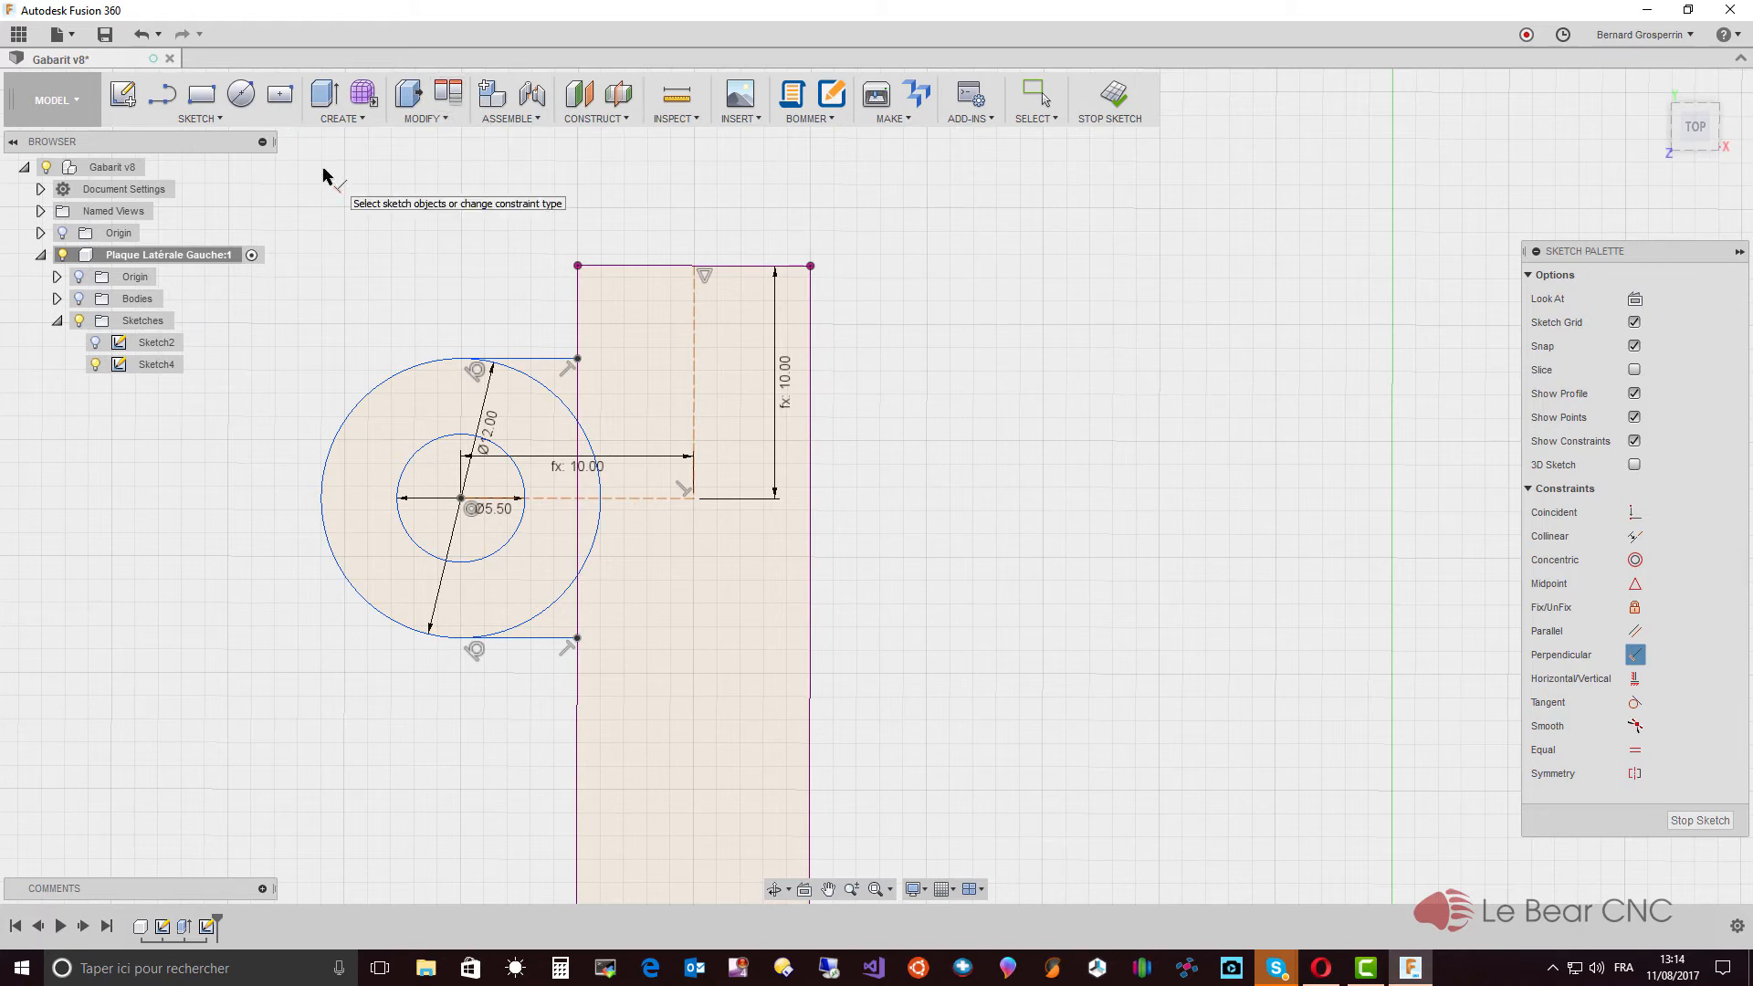
Step: Trim the 12 mm circle's plate-side arcs between the two tangent lines, keeping only the outer semicircle
click(217, 118)
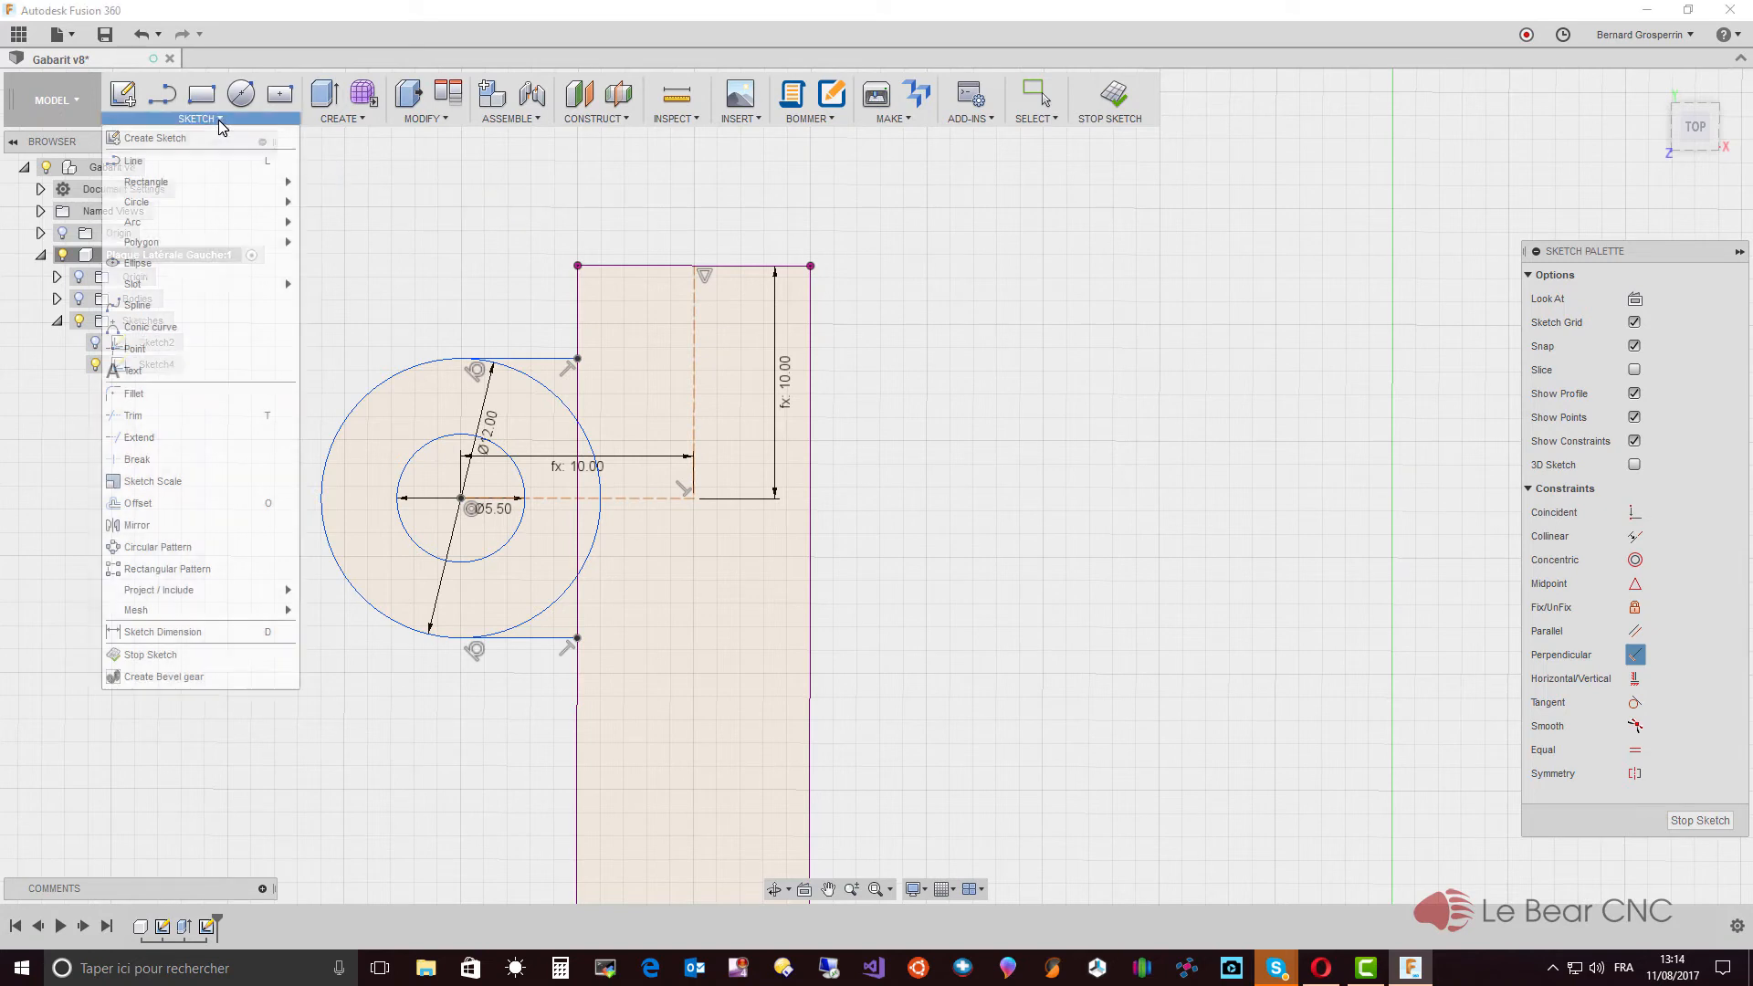
click(190, 418)
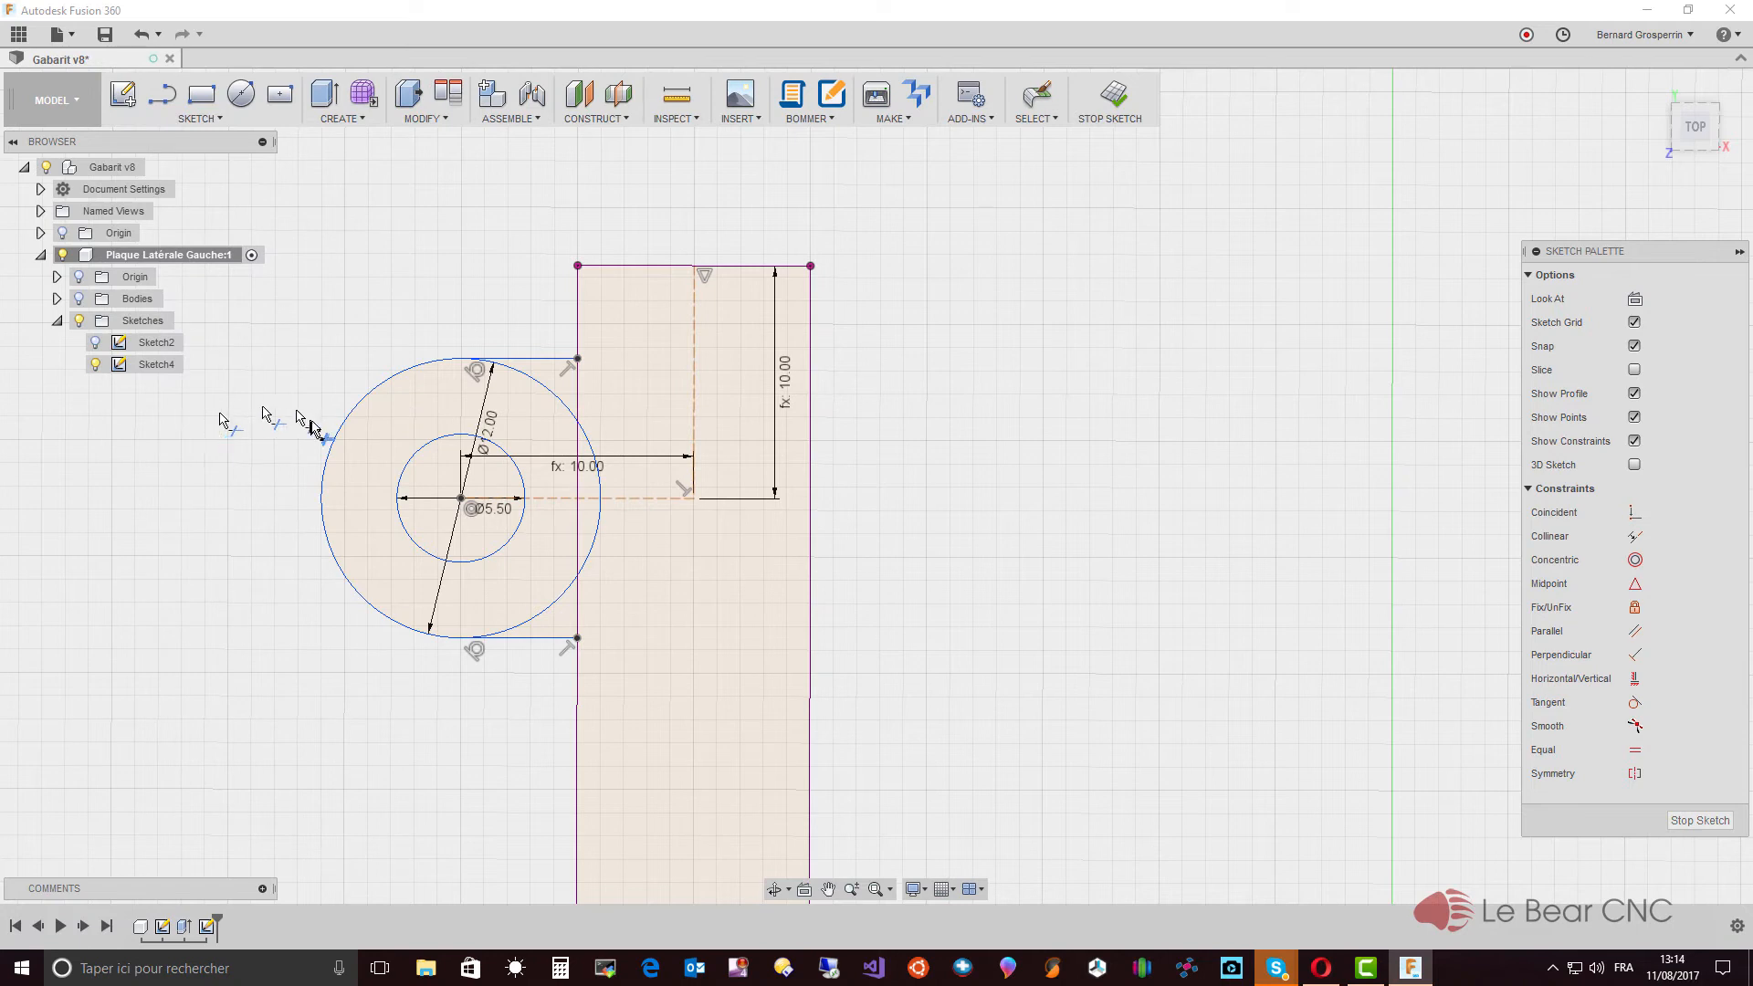
click(537, 383)
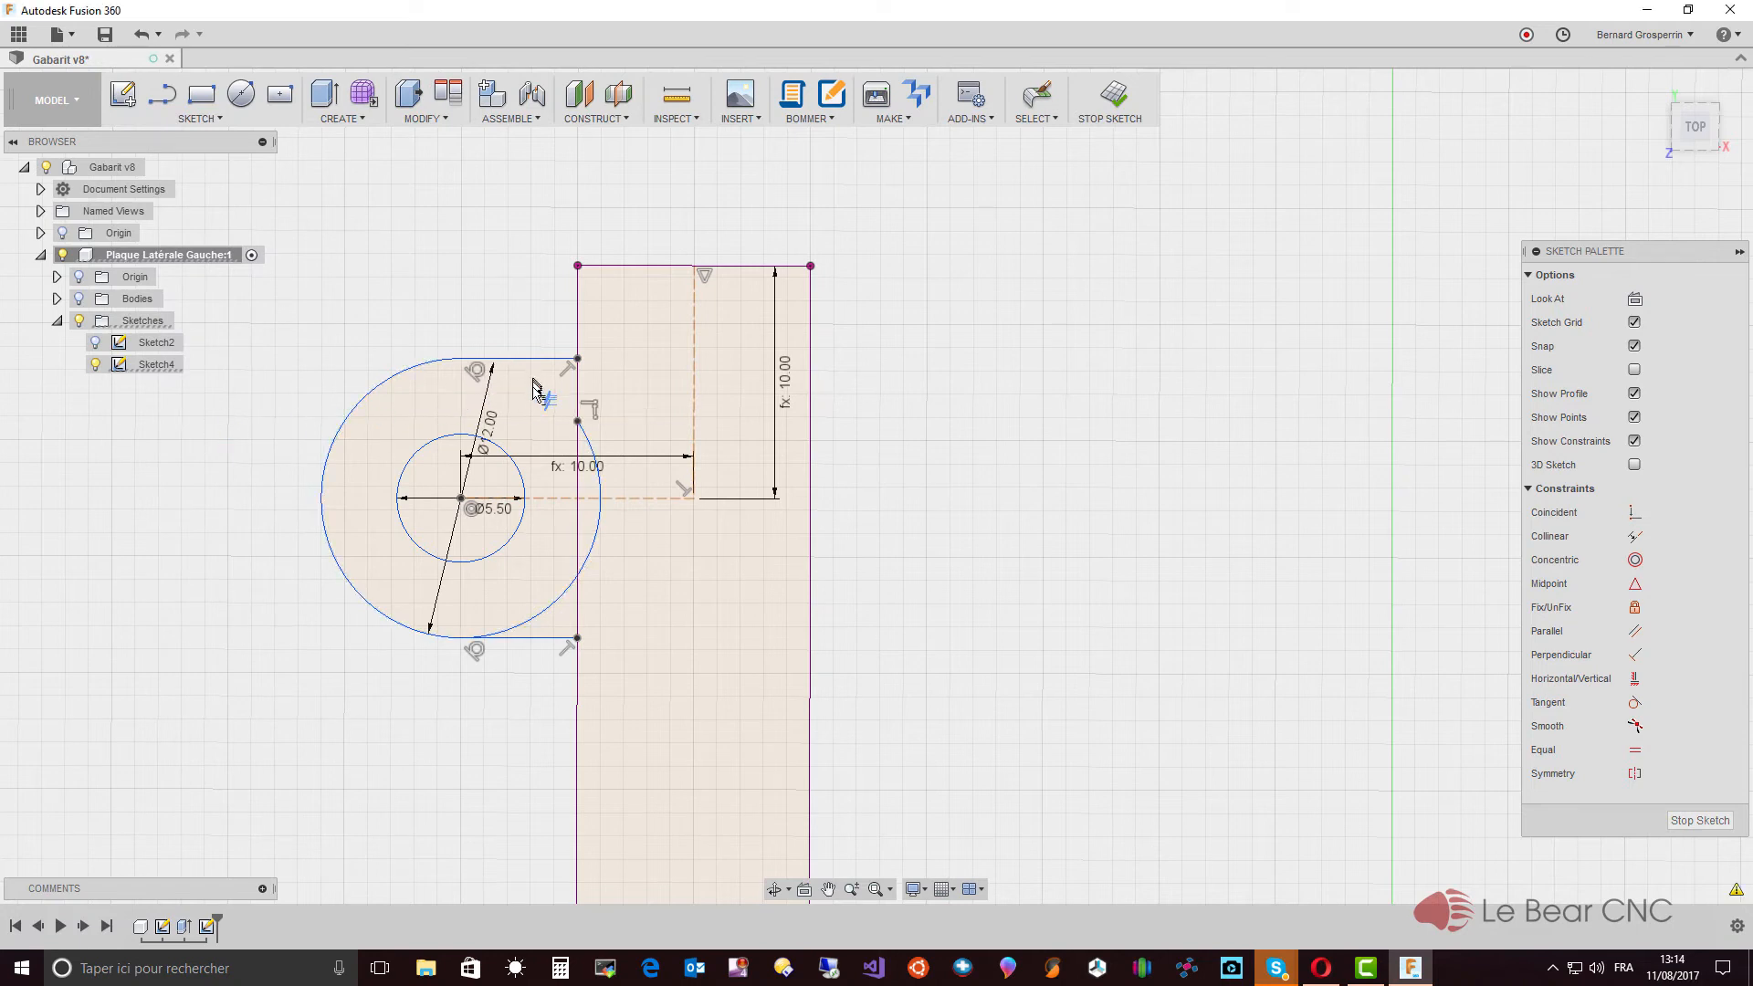
click(590, 443)
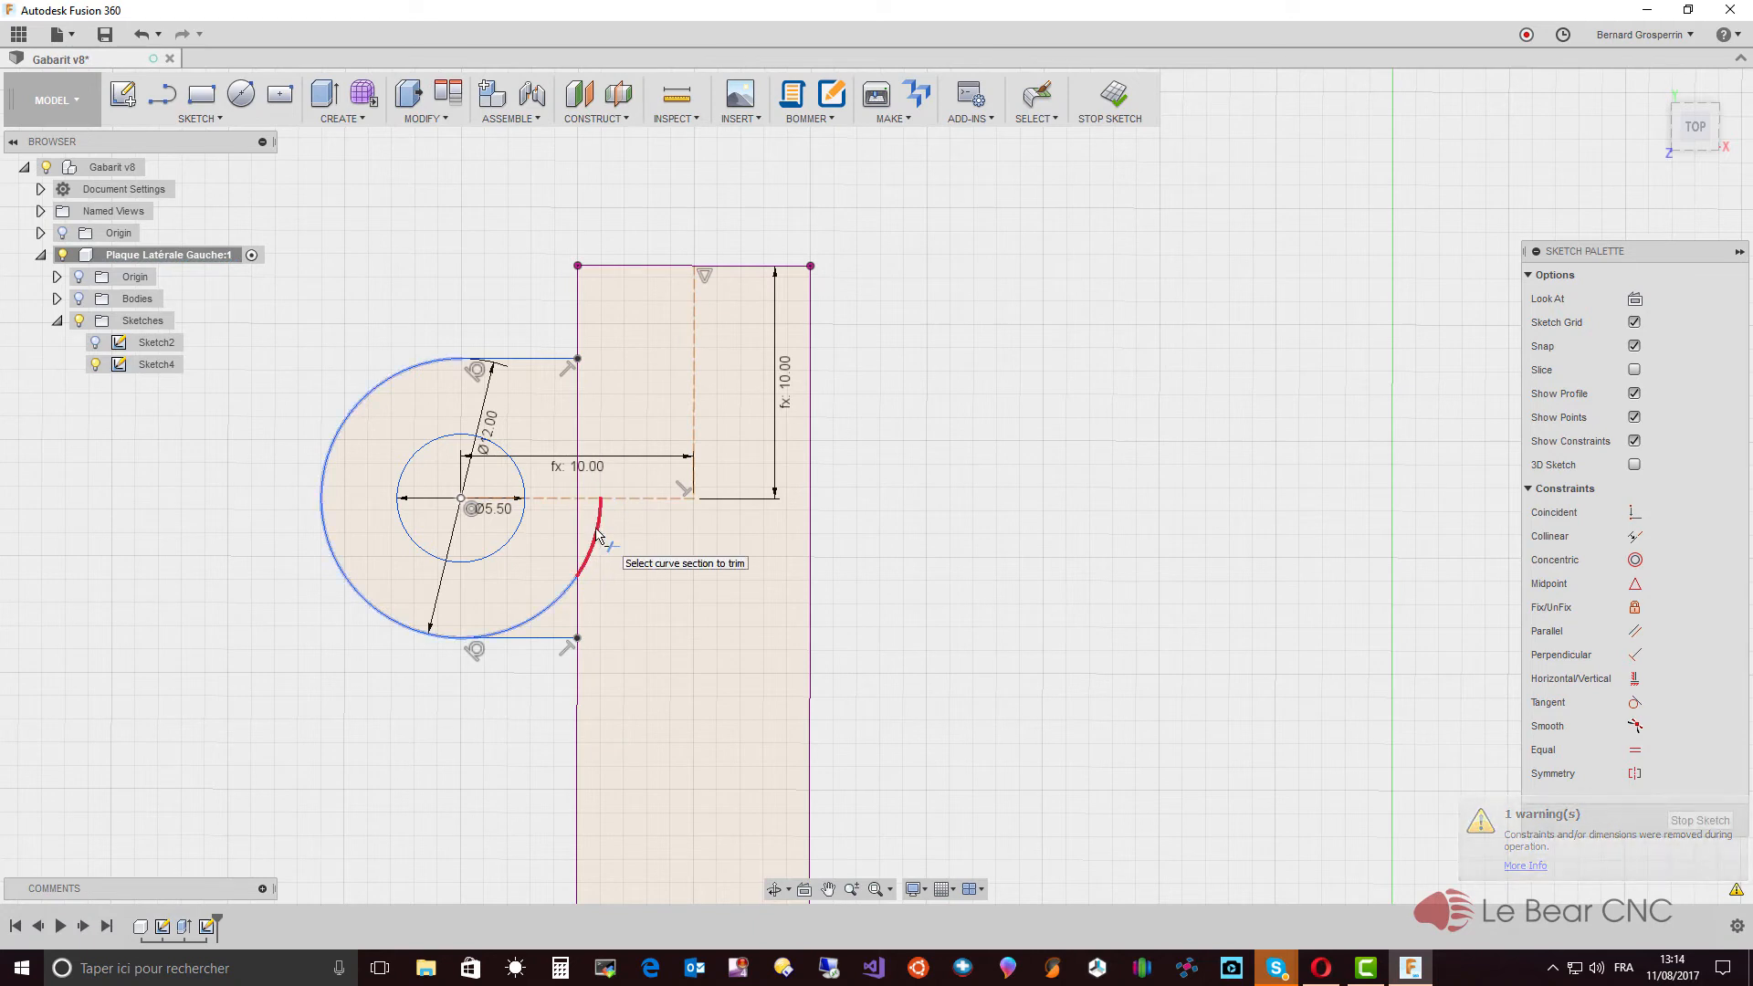
click(598, 534)
click(559, 606)
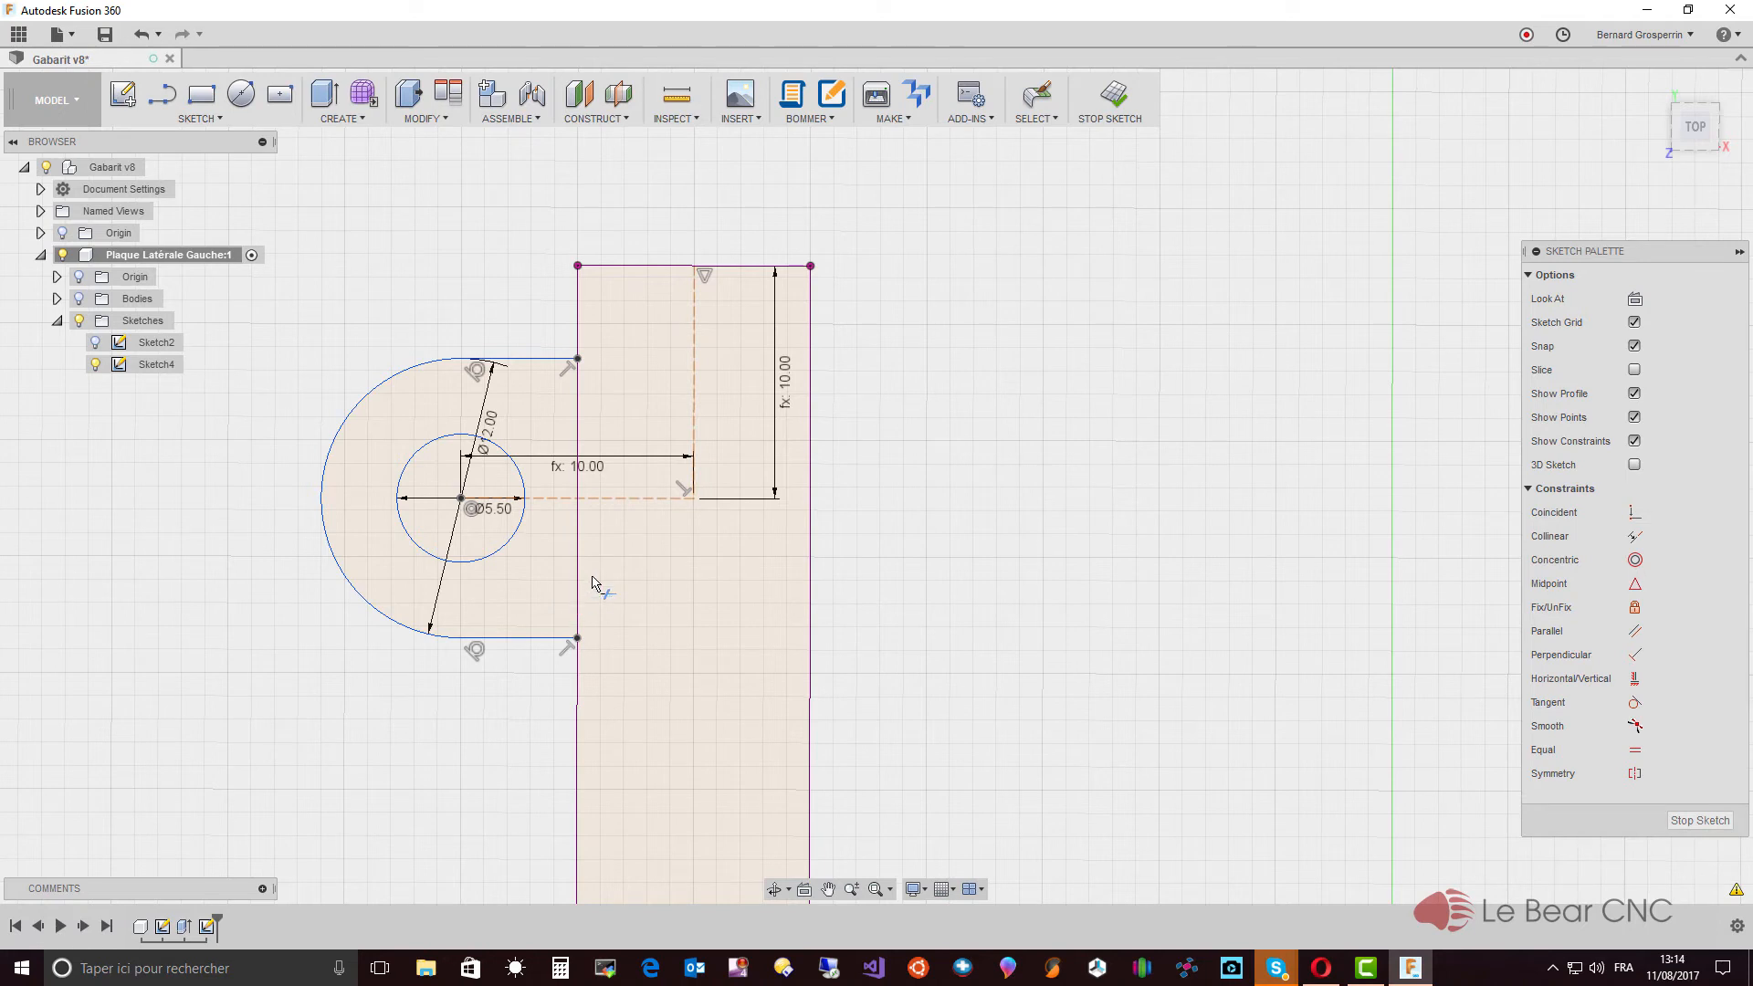
Step: Move the 12 mm diameter dimension so it runs vertically through the lug's centre, and finish the sketch
key(Escape)
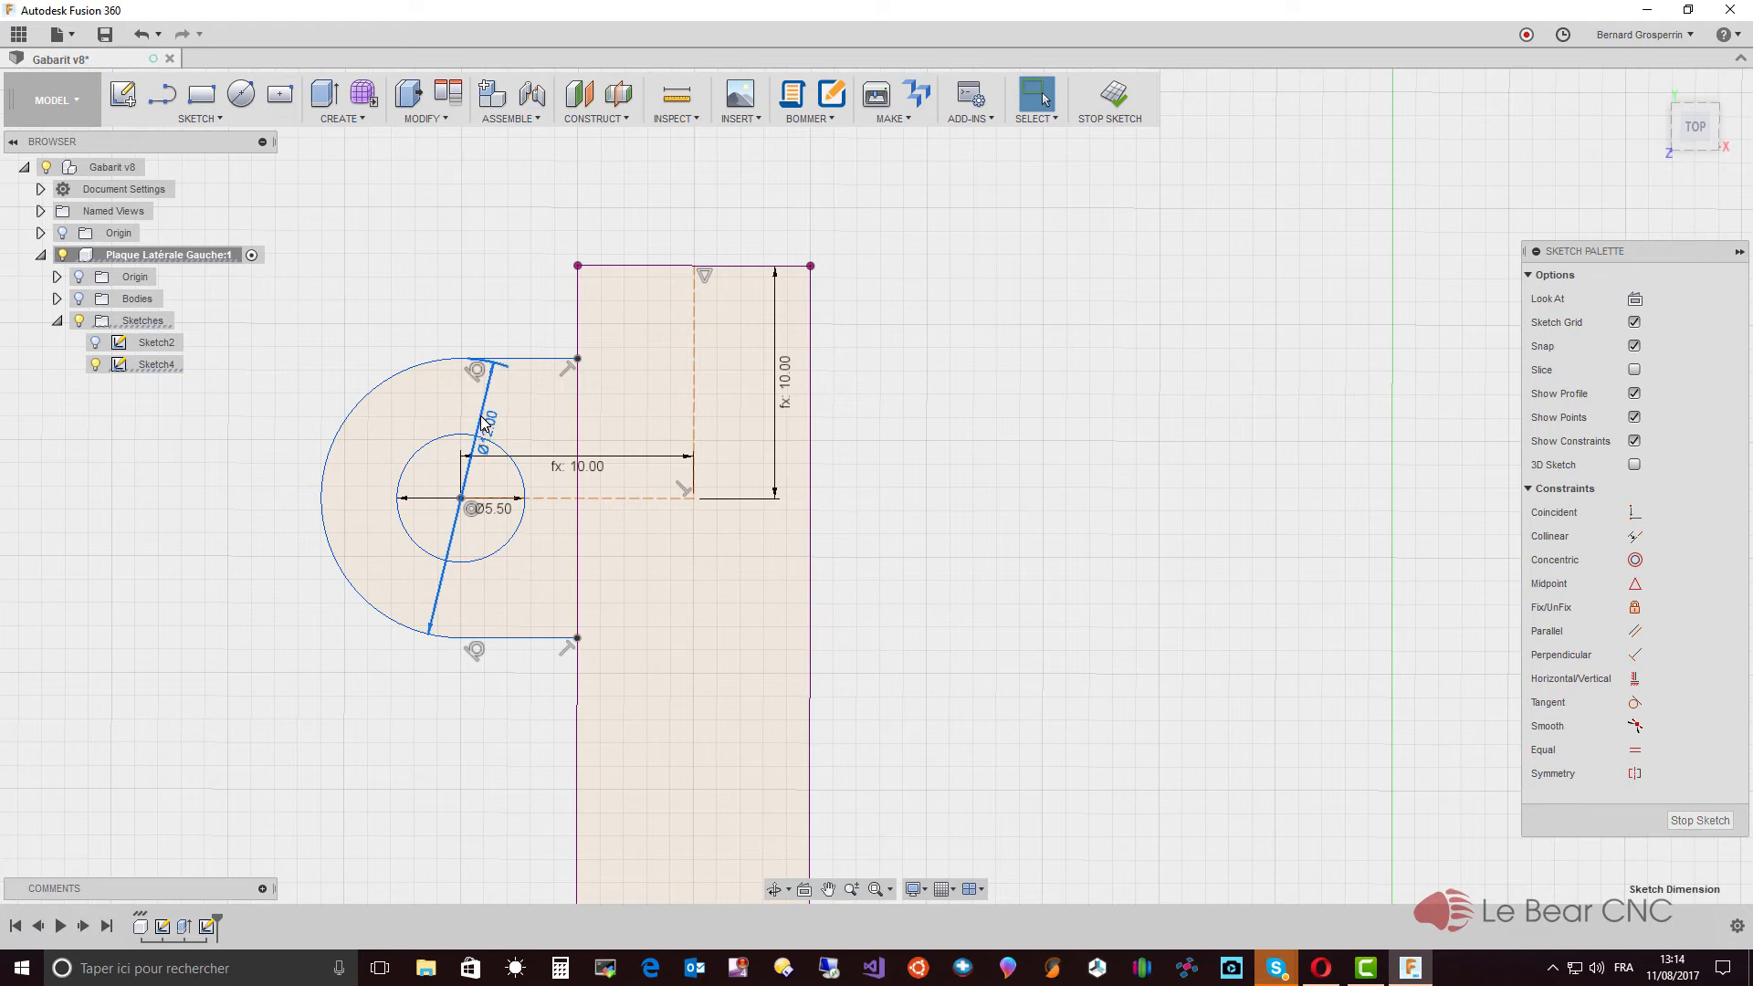
drag(484, 425, 463, 415)
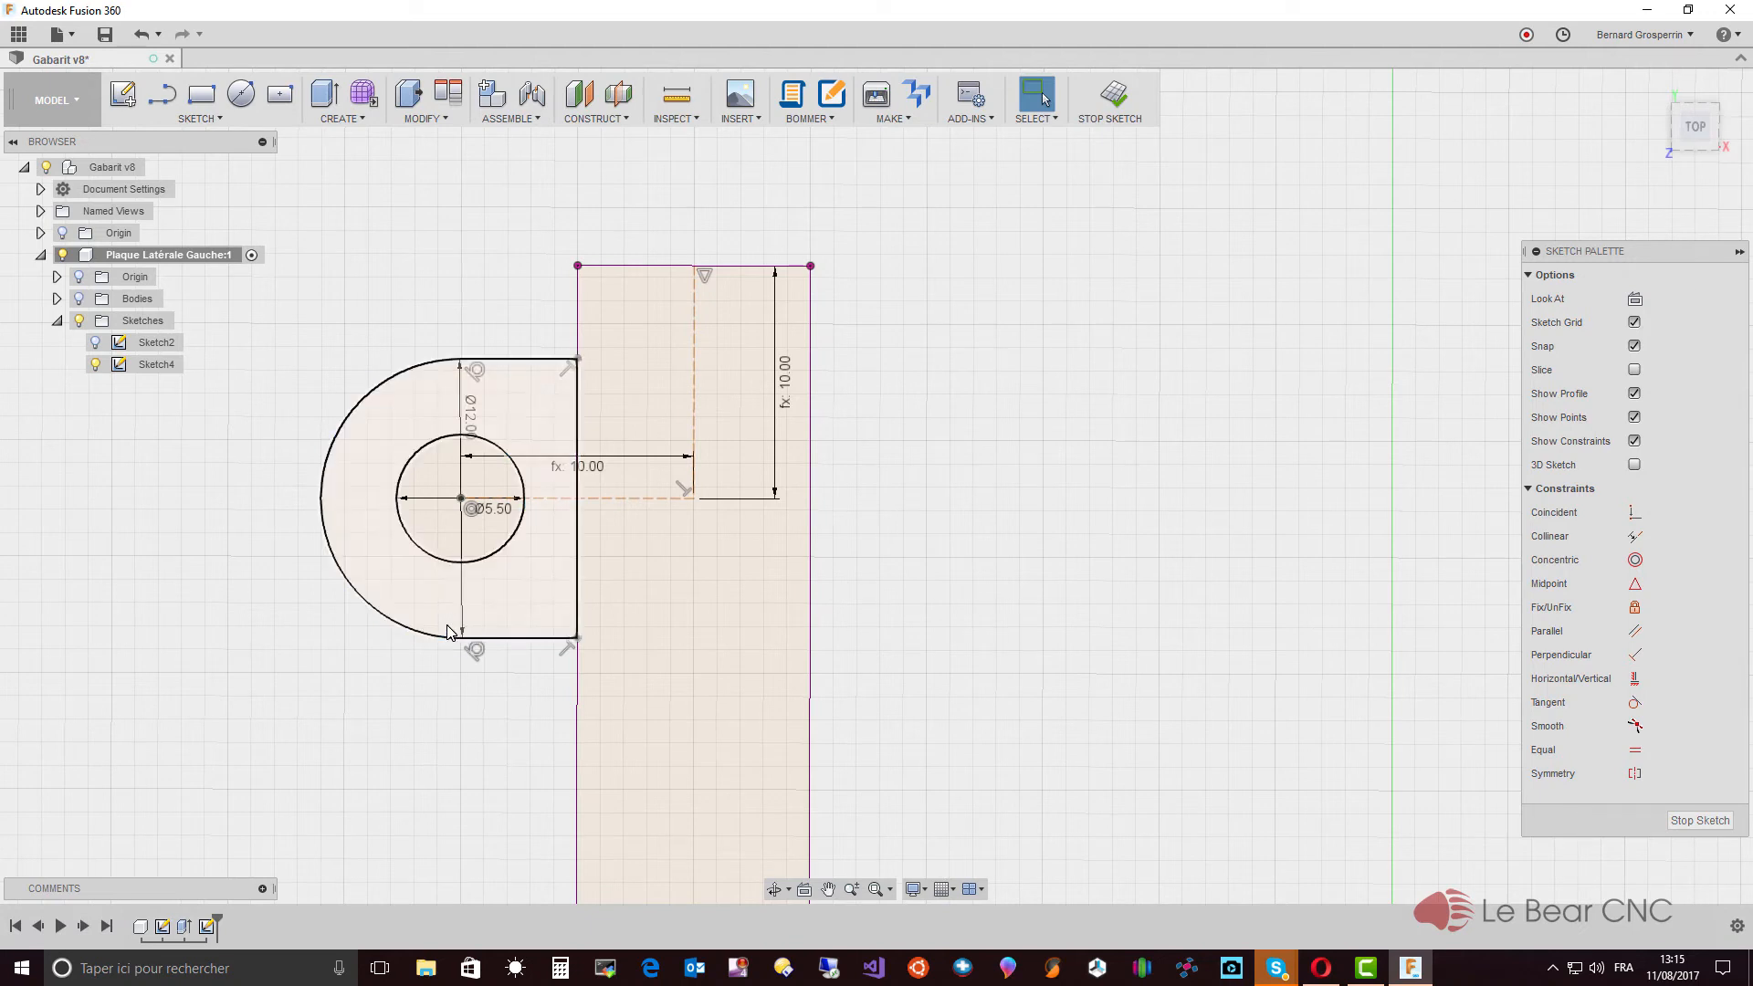
click(492, 571)
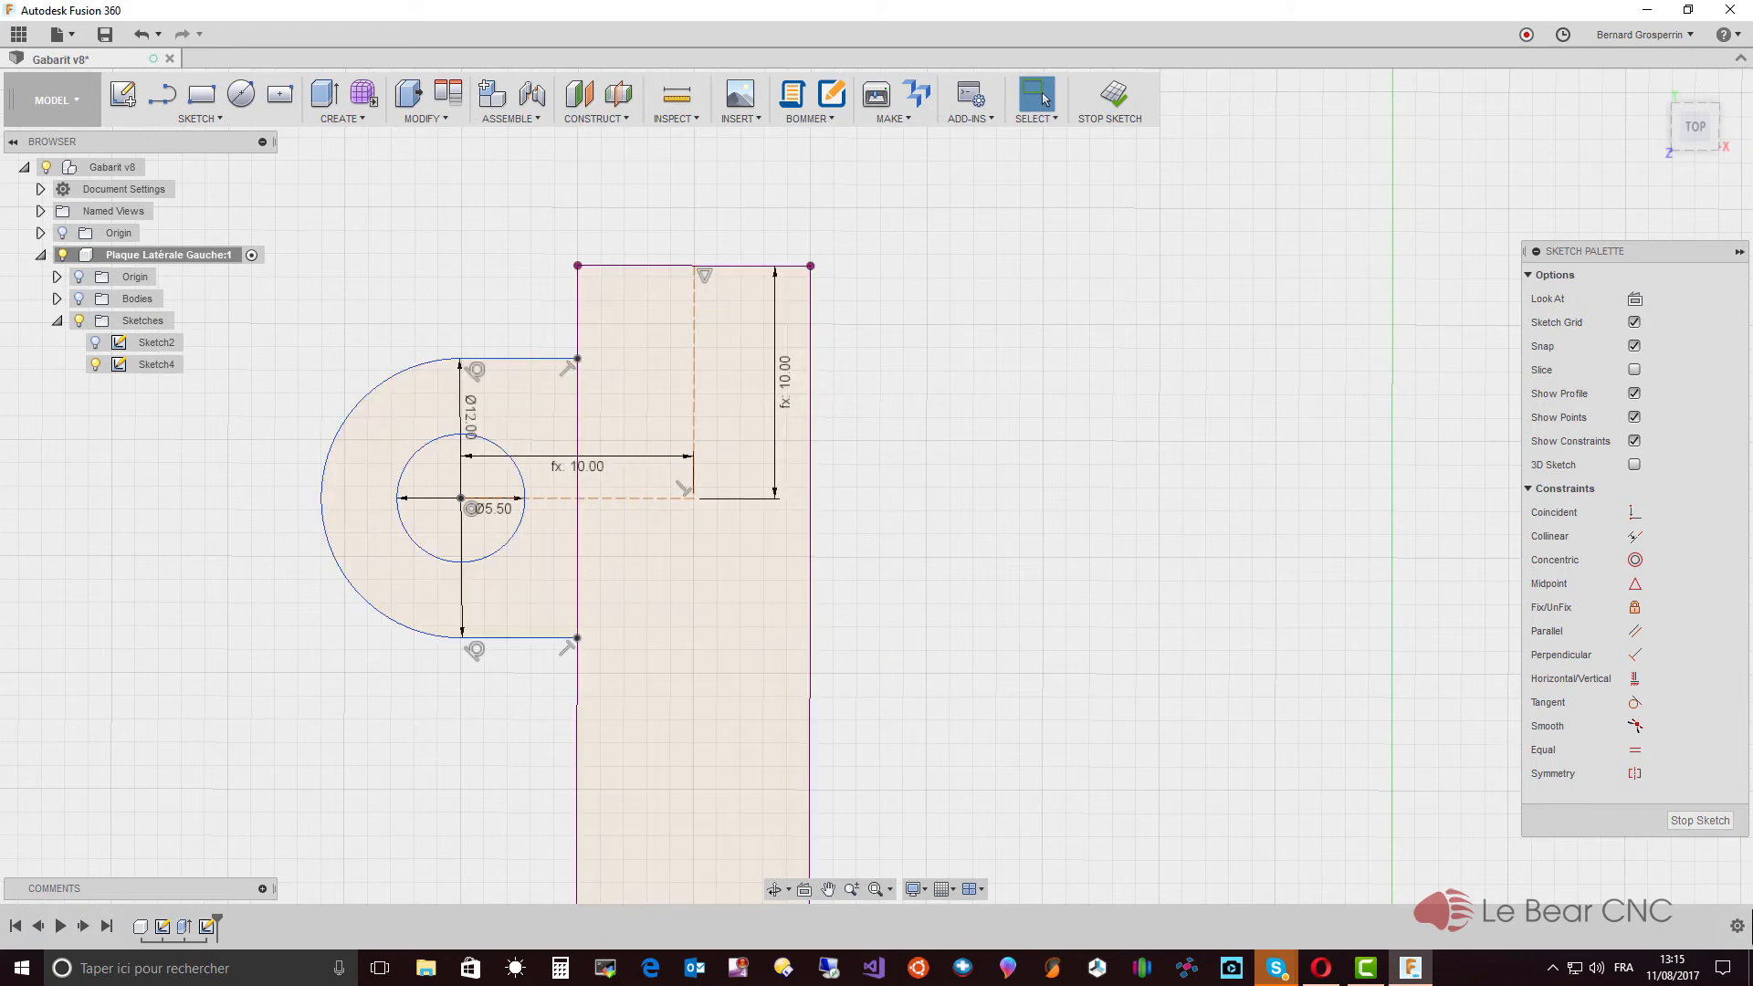
click(1687, 822)
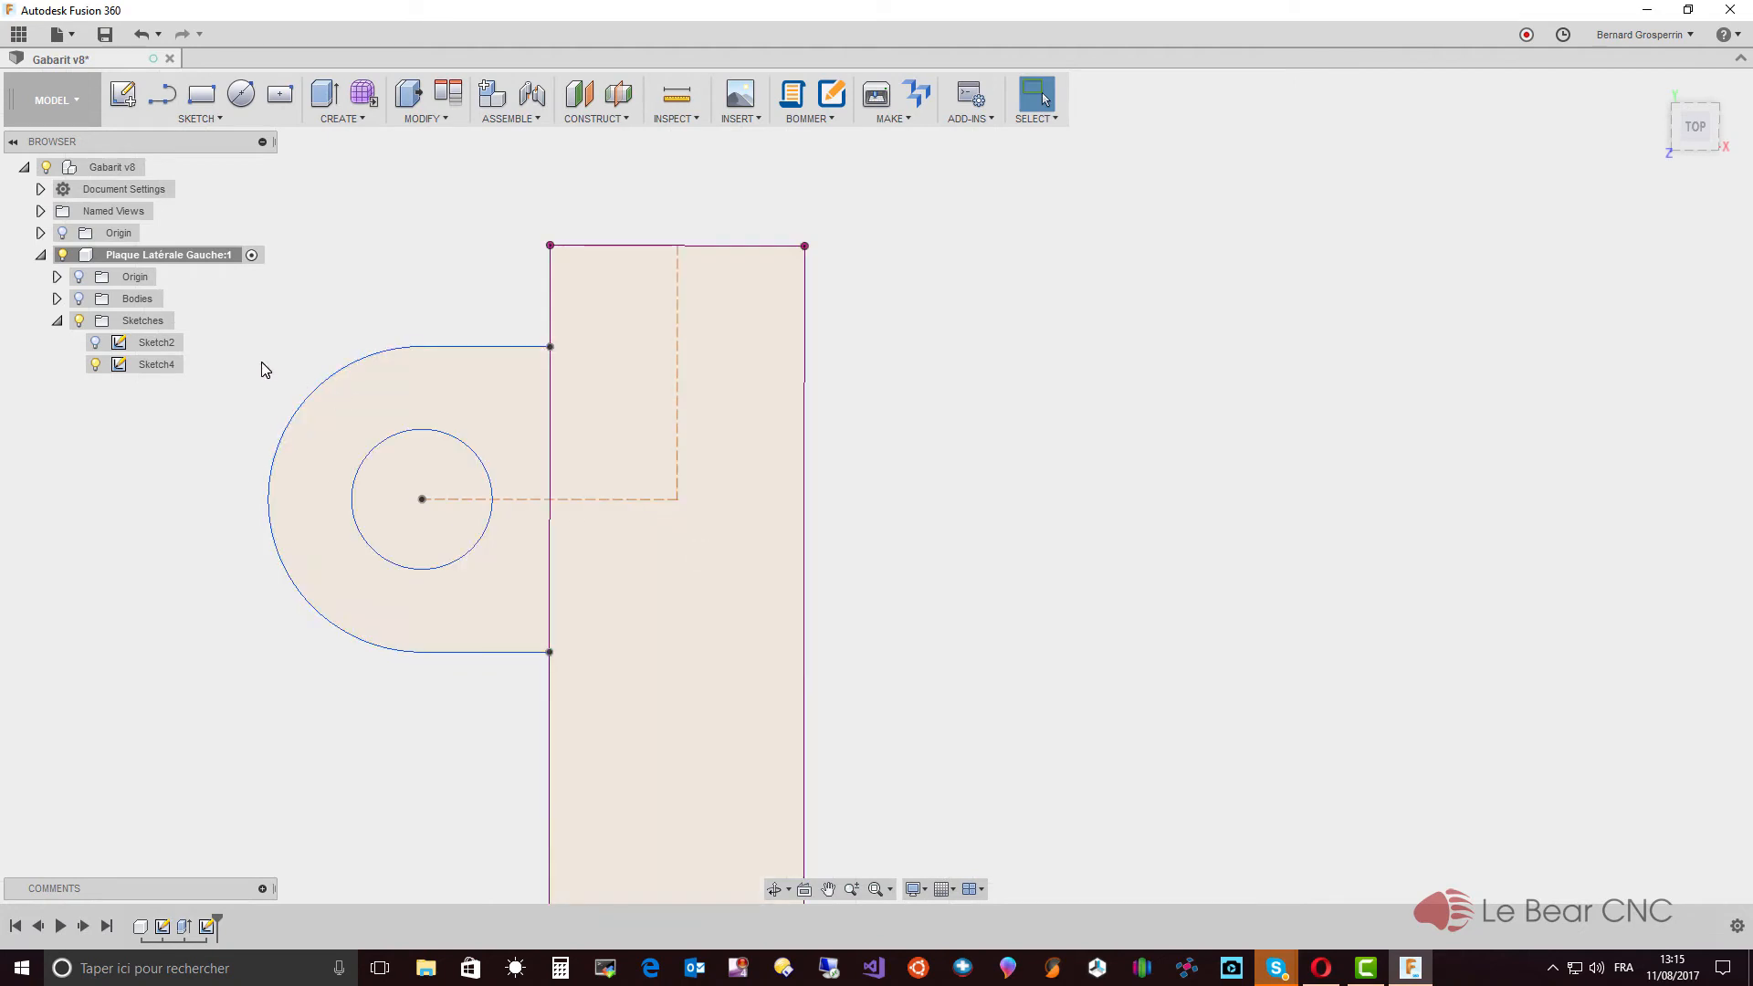
Step: Show the plate's body and extrude the lug and hole profiles together by -10 mm, joining them to the plate
click(80, 299)
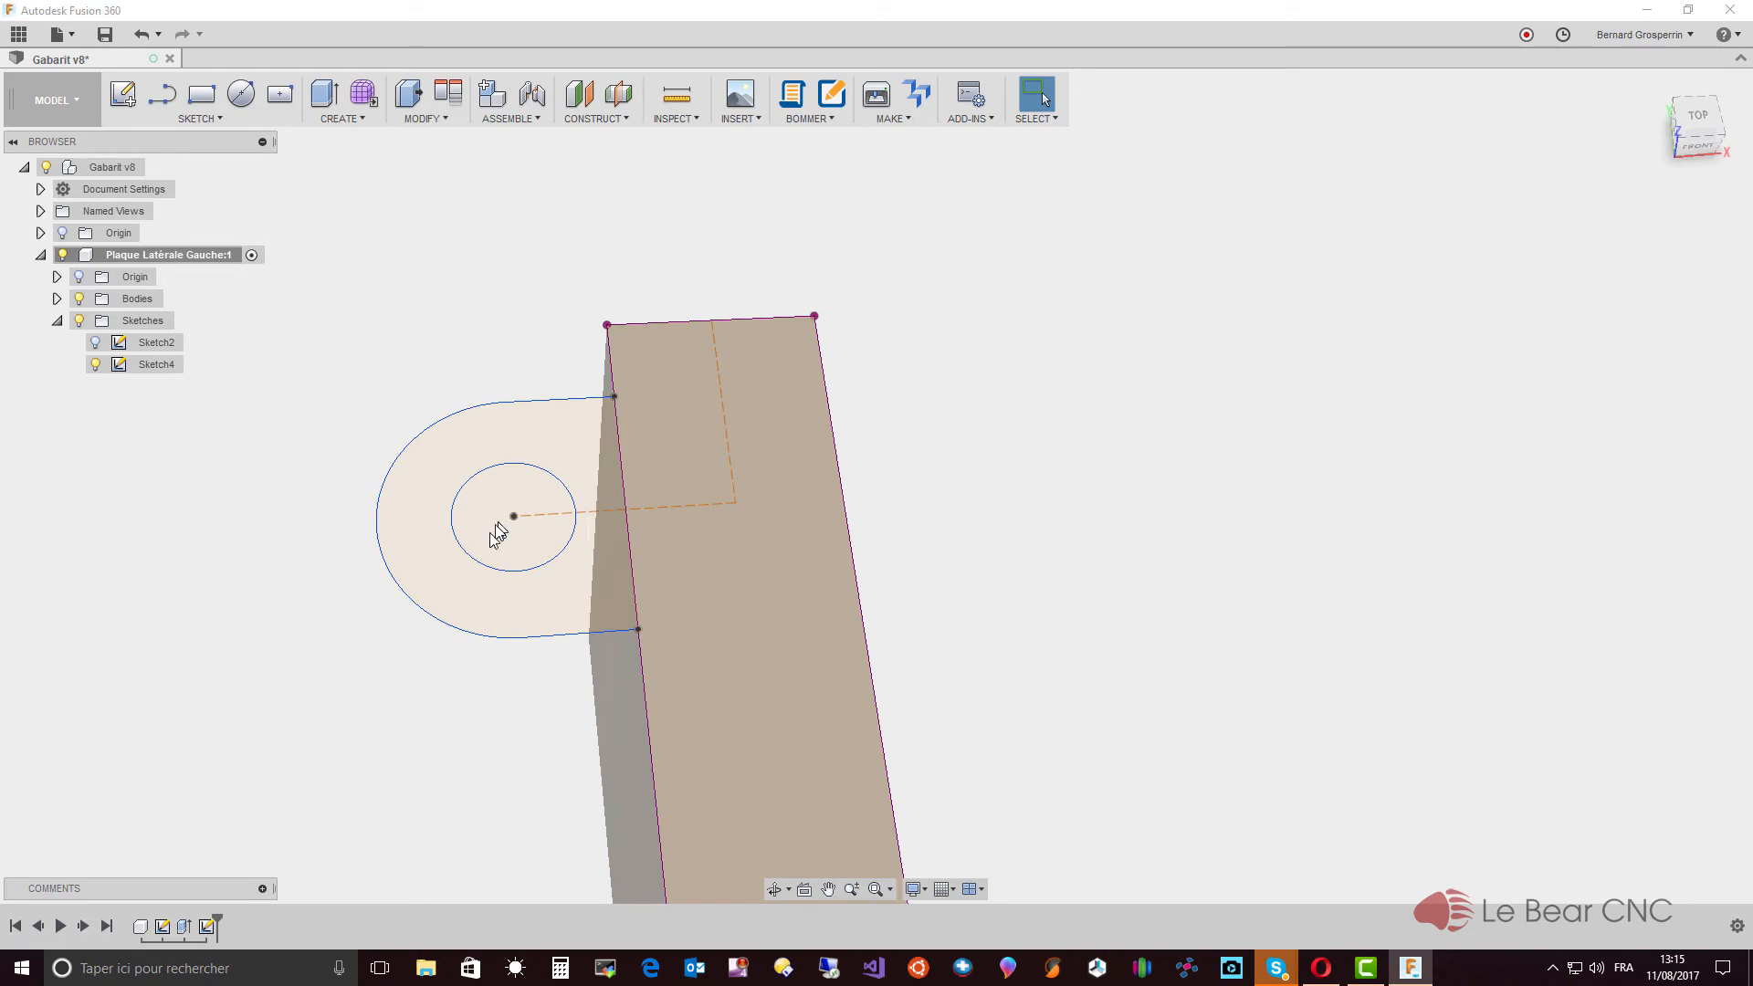
click(512, 558)
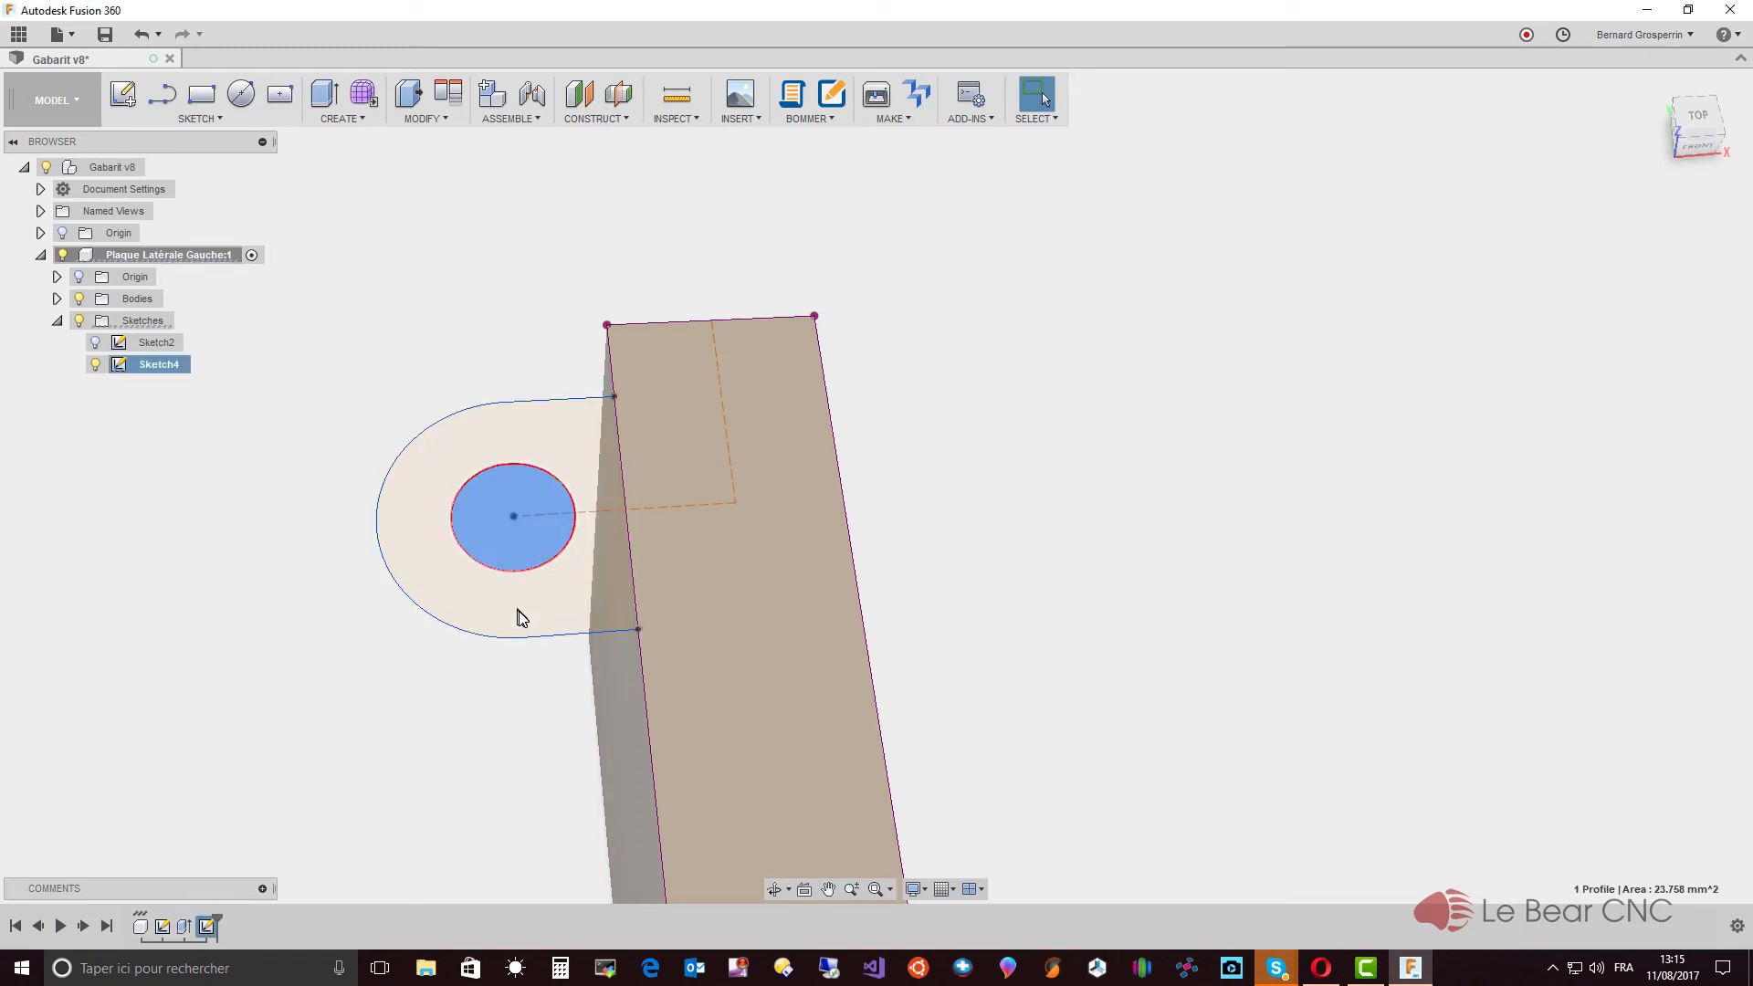
ctrl+click(544, 594)
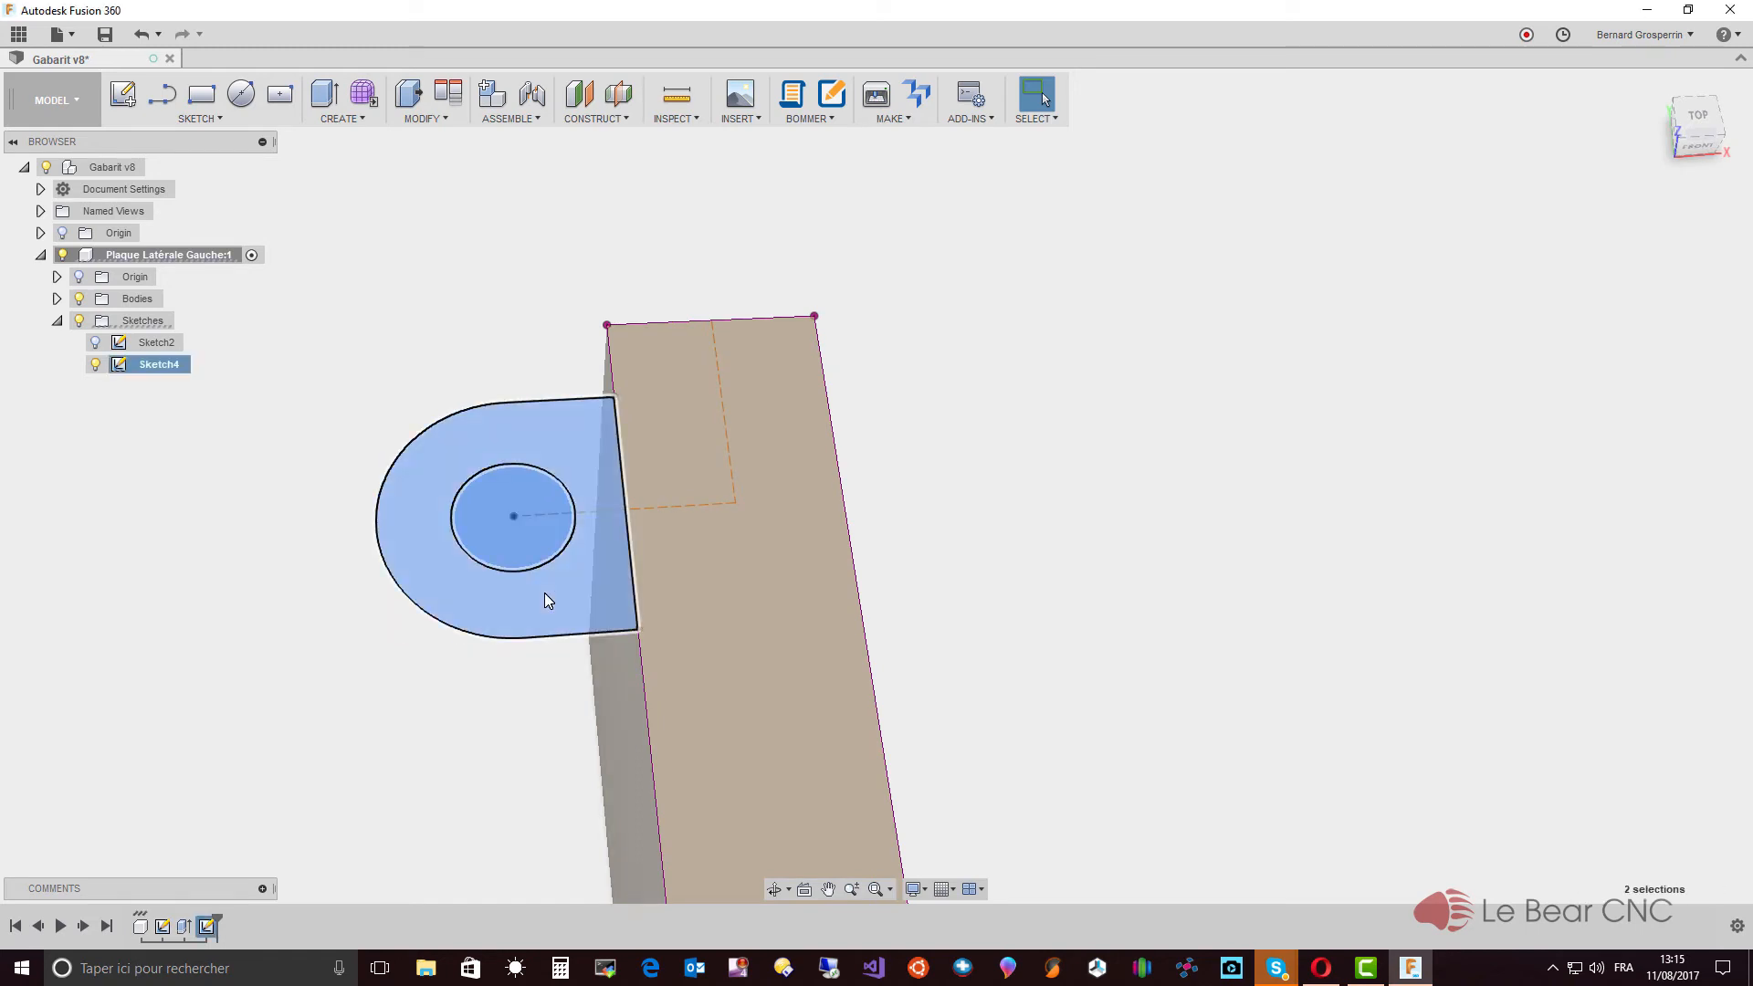
right_click(544, 593)
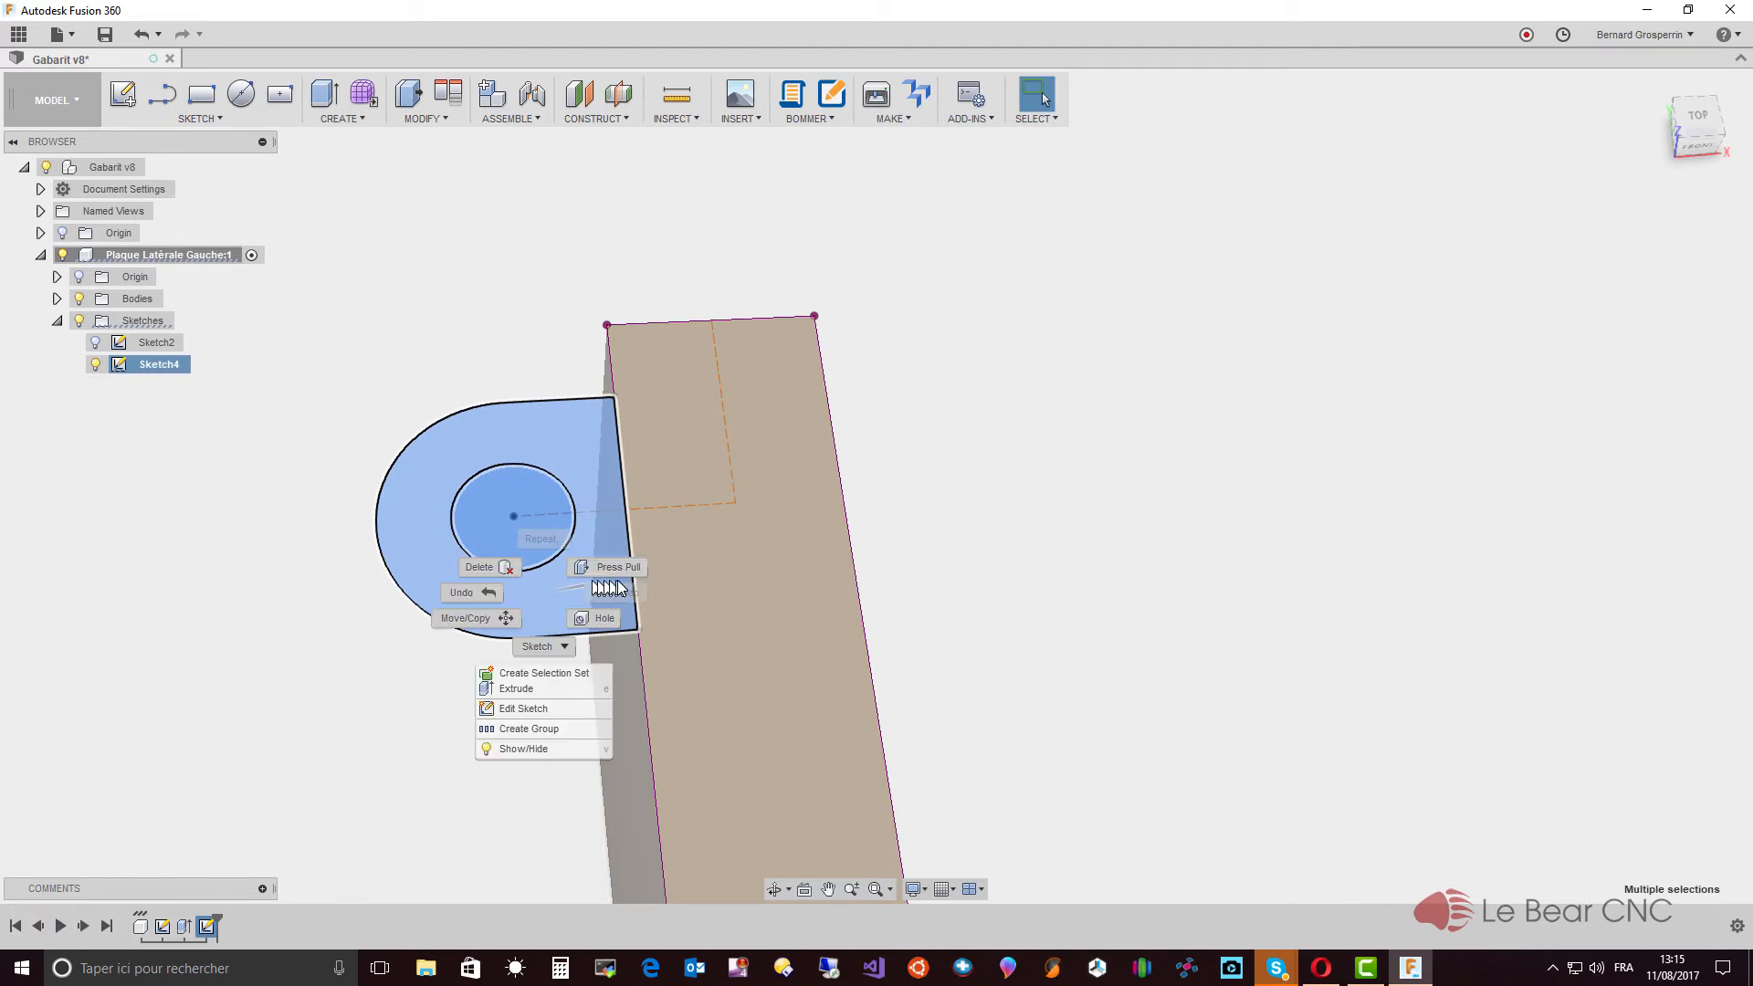
click(526, 689)
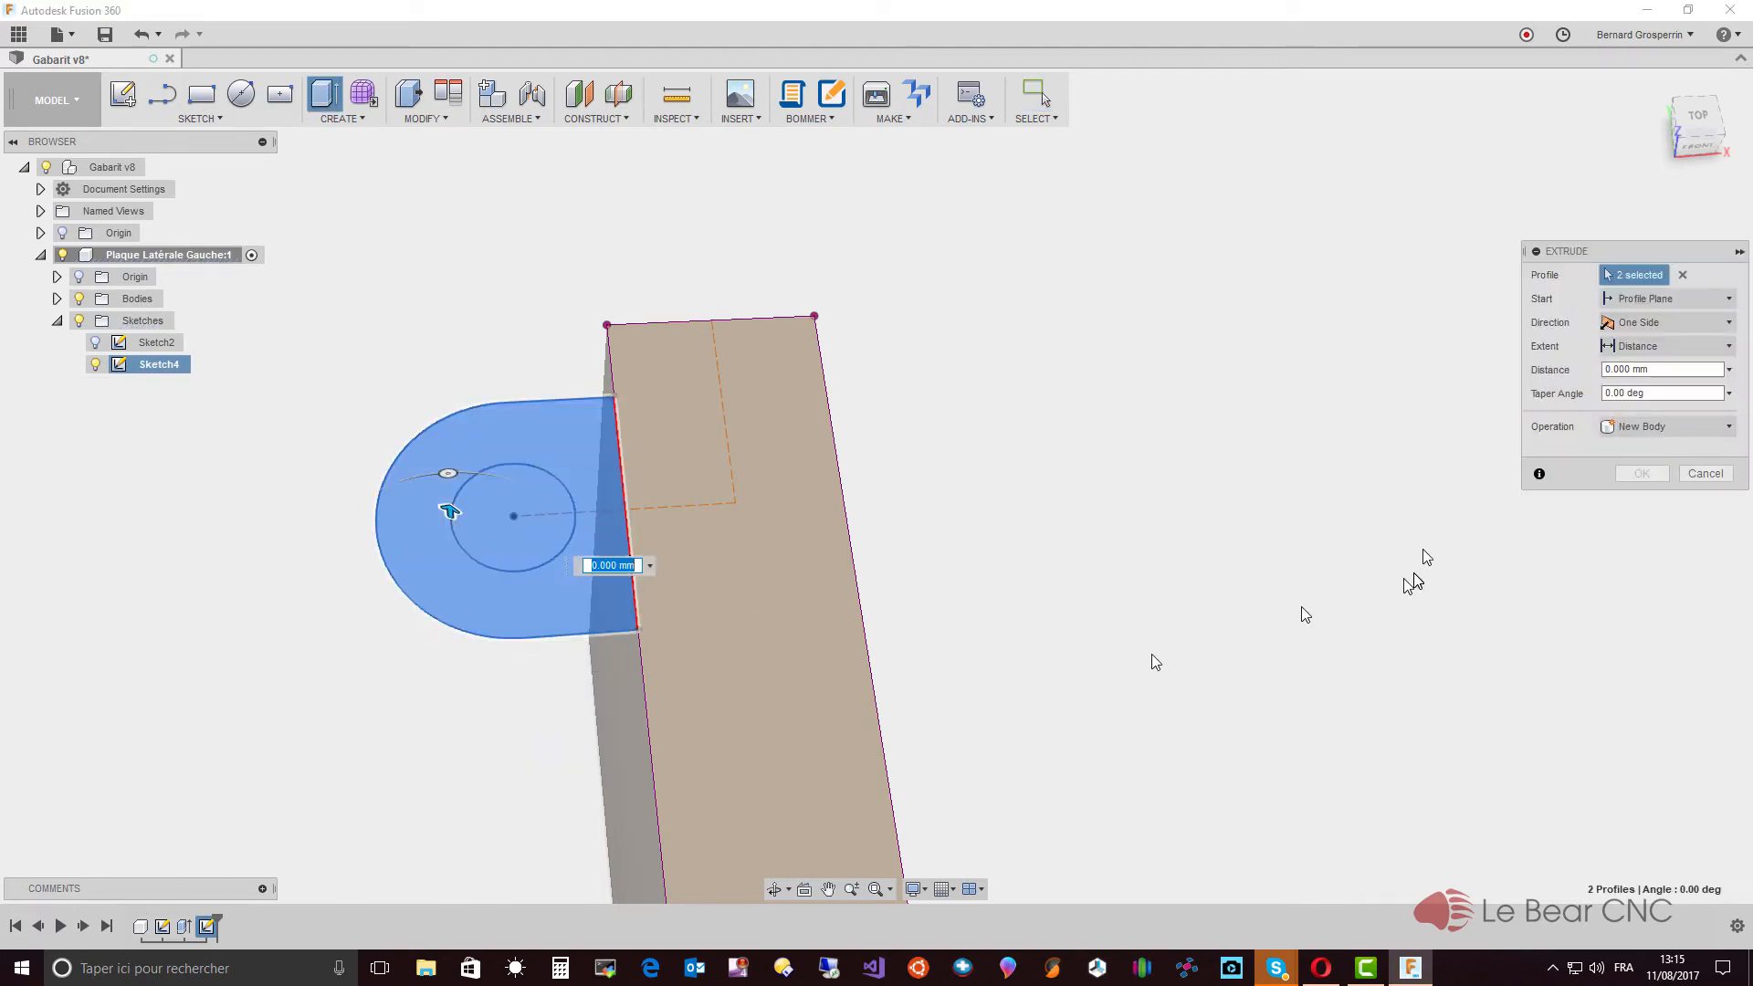
drag(1602, 251, 982, 301)
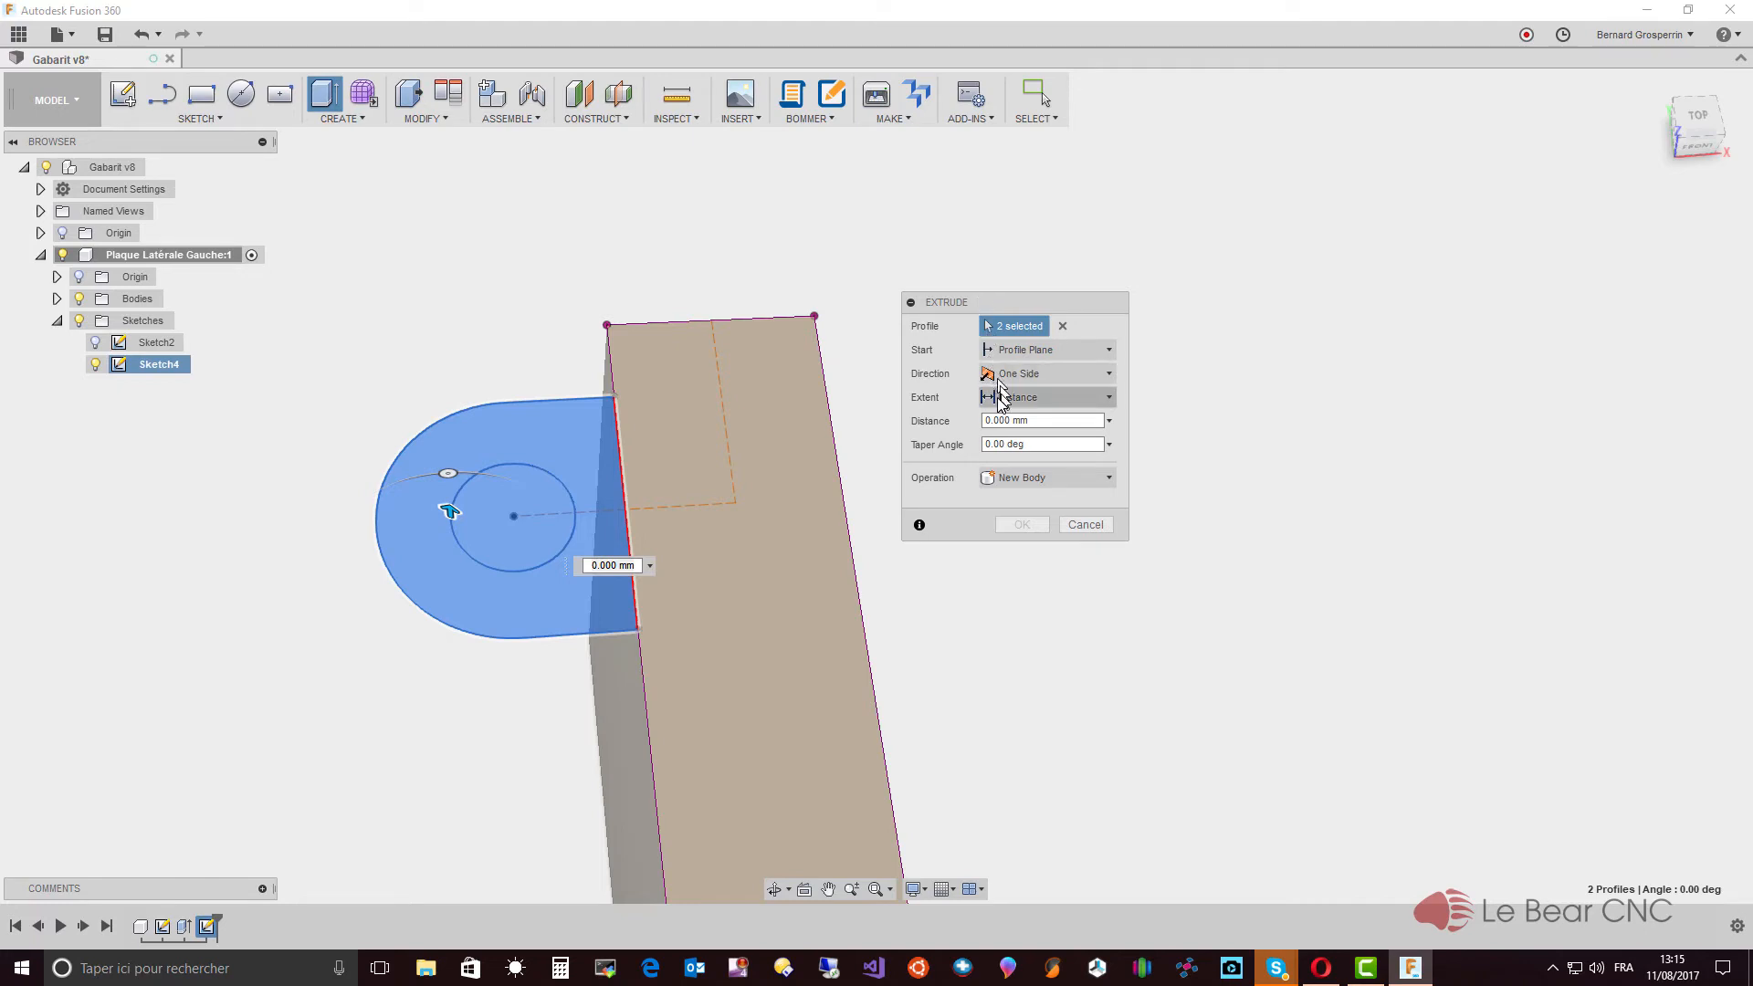
click(1110, 479)
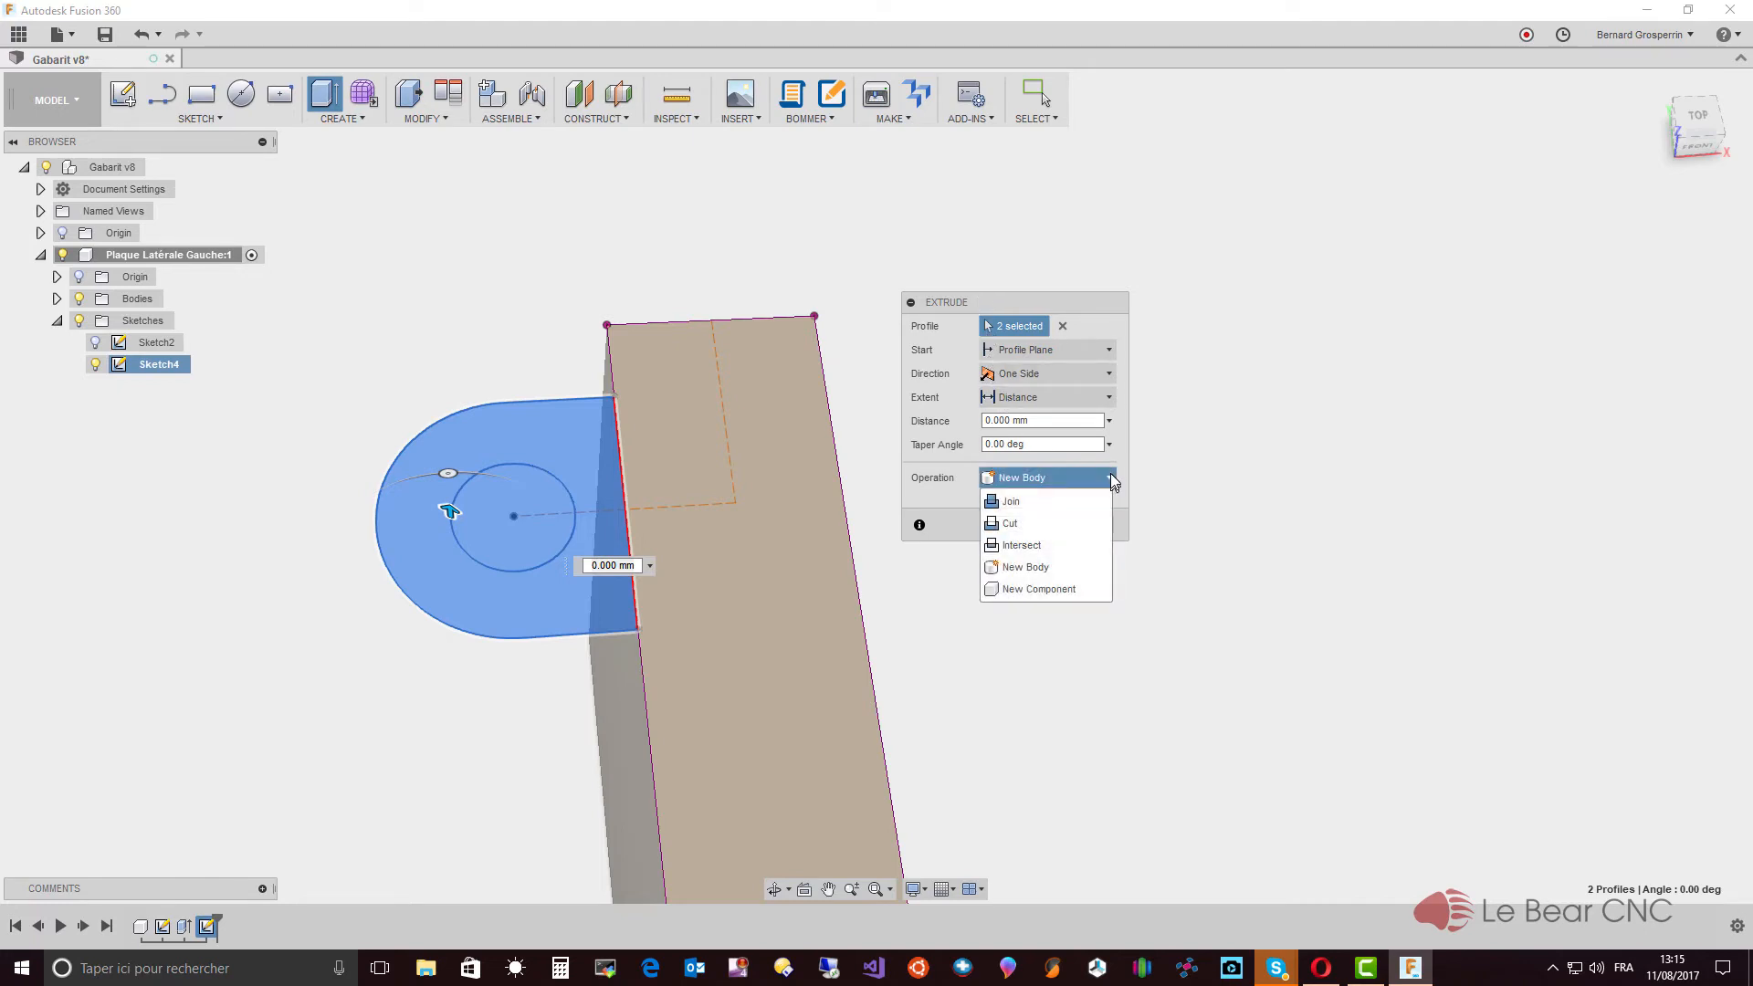
click(1013, 502)
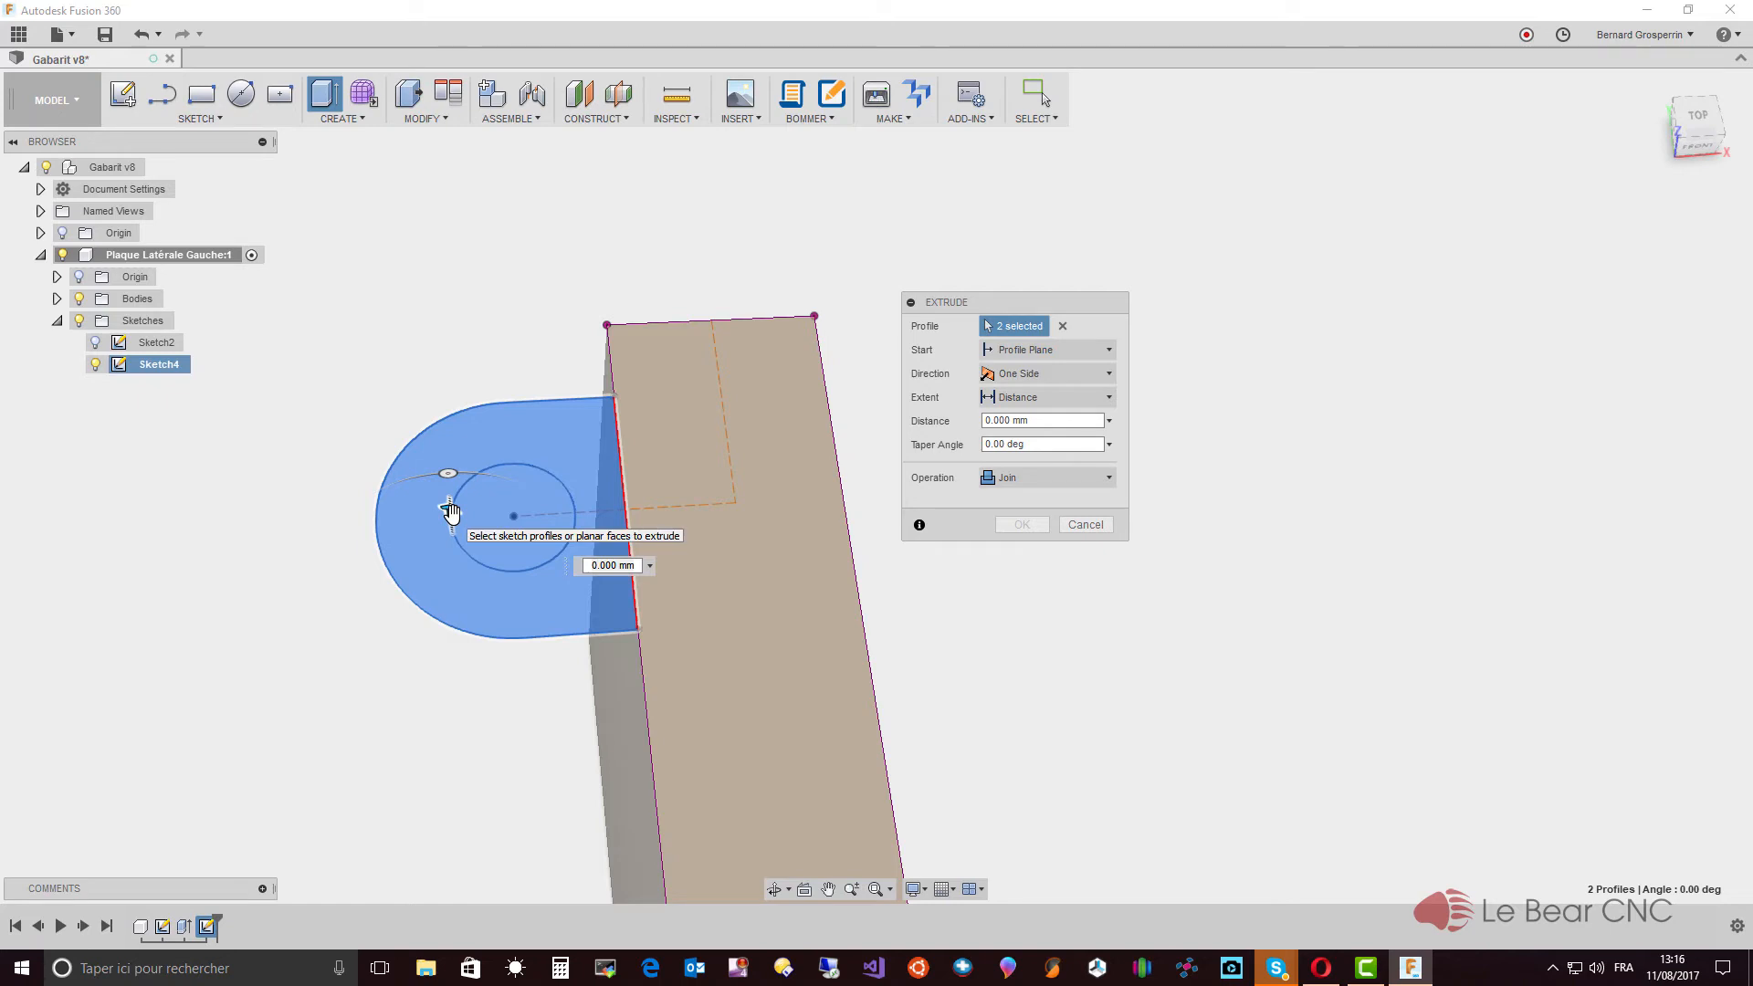
drag(450, 512, 450, 486)
drag(449, 515, 447, 597)
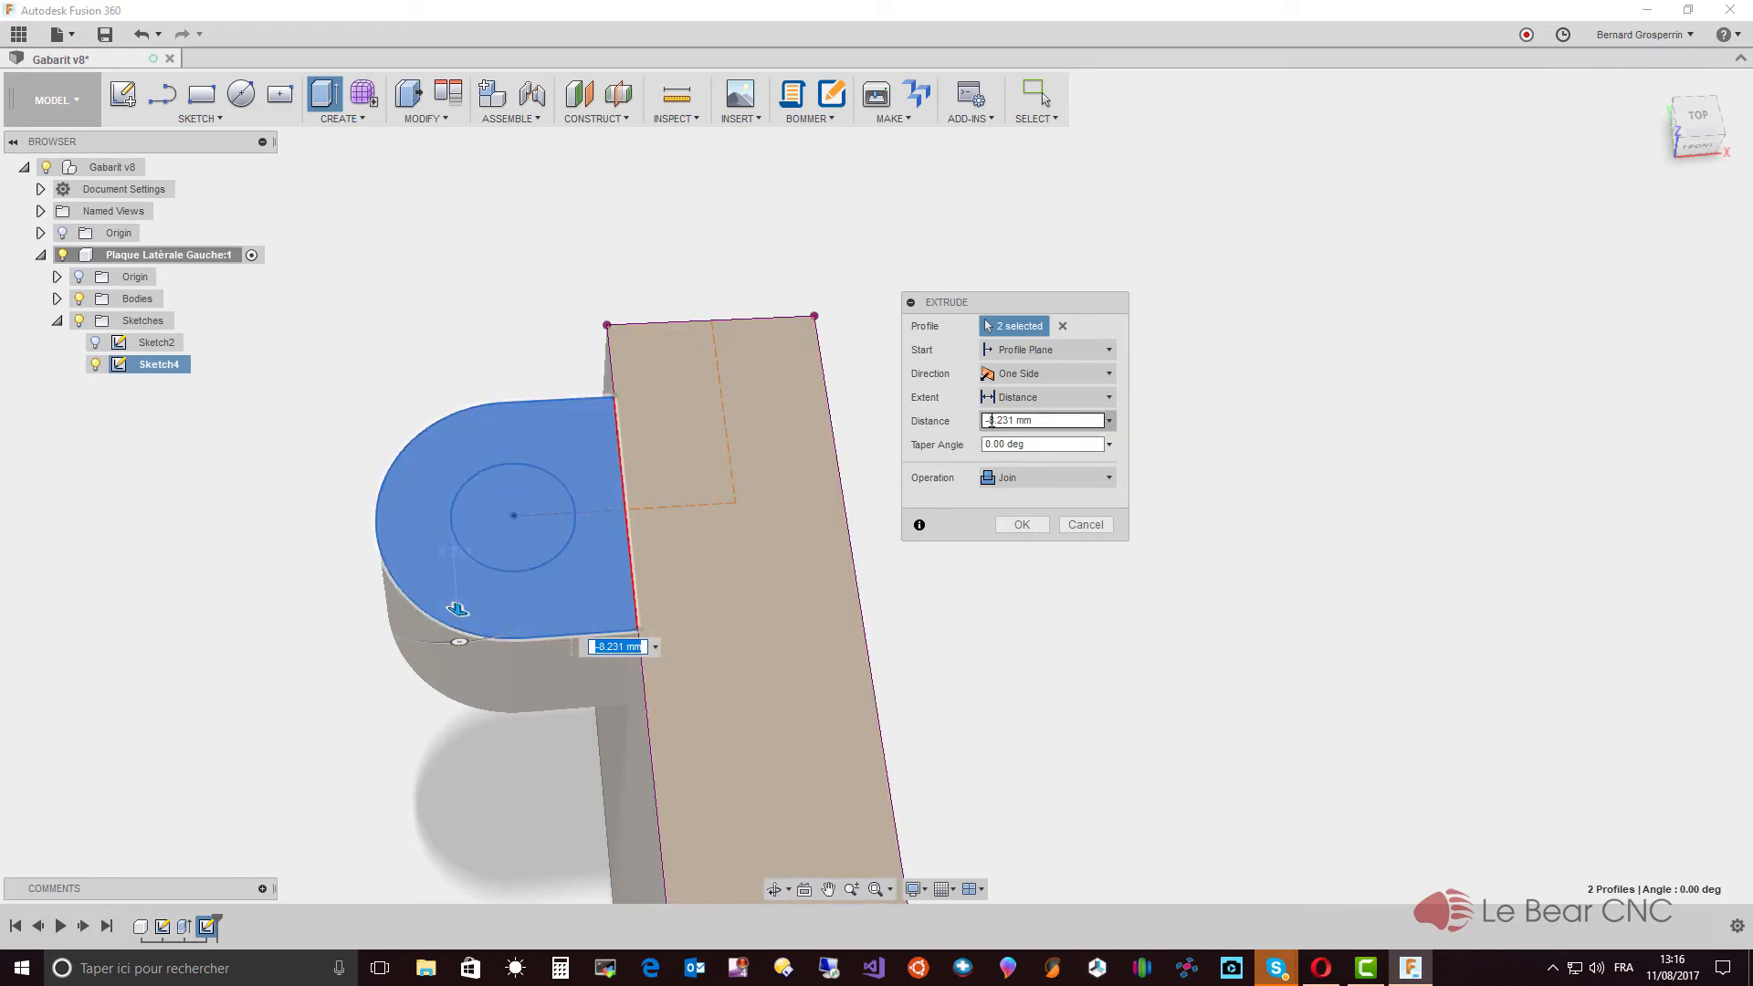
drag(986, 423, 1065, 423)
text(-10)
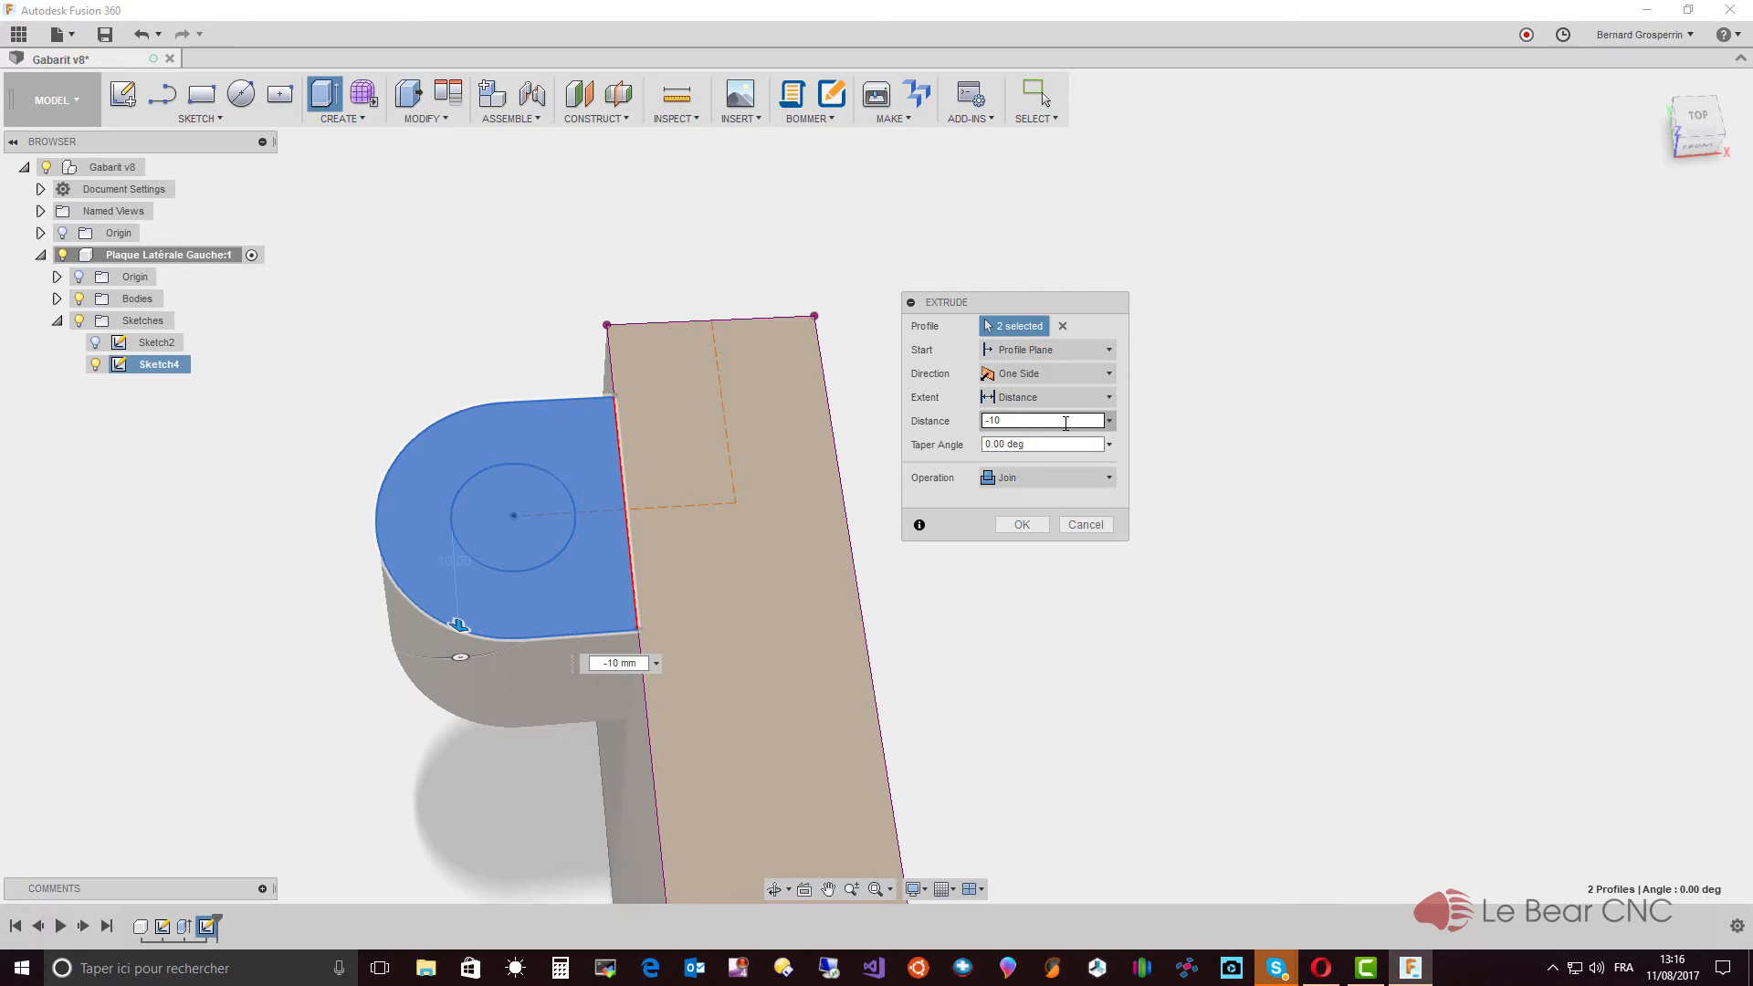
key(Return)
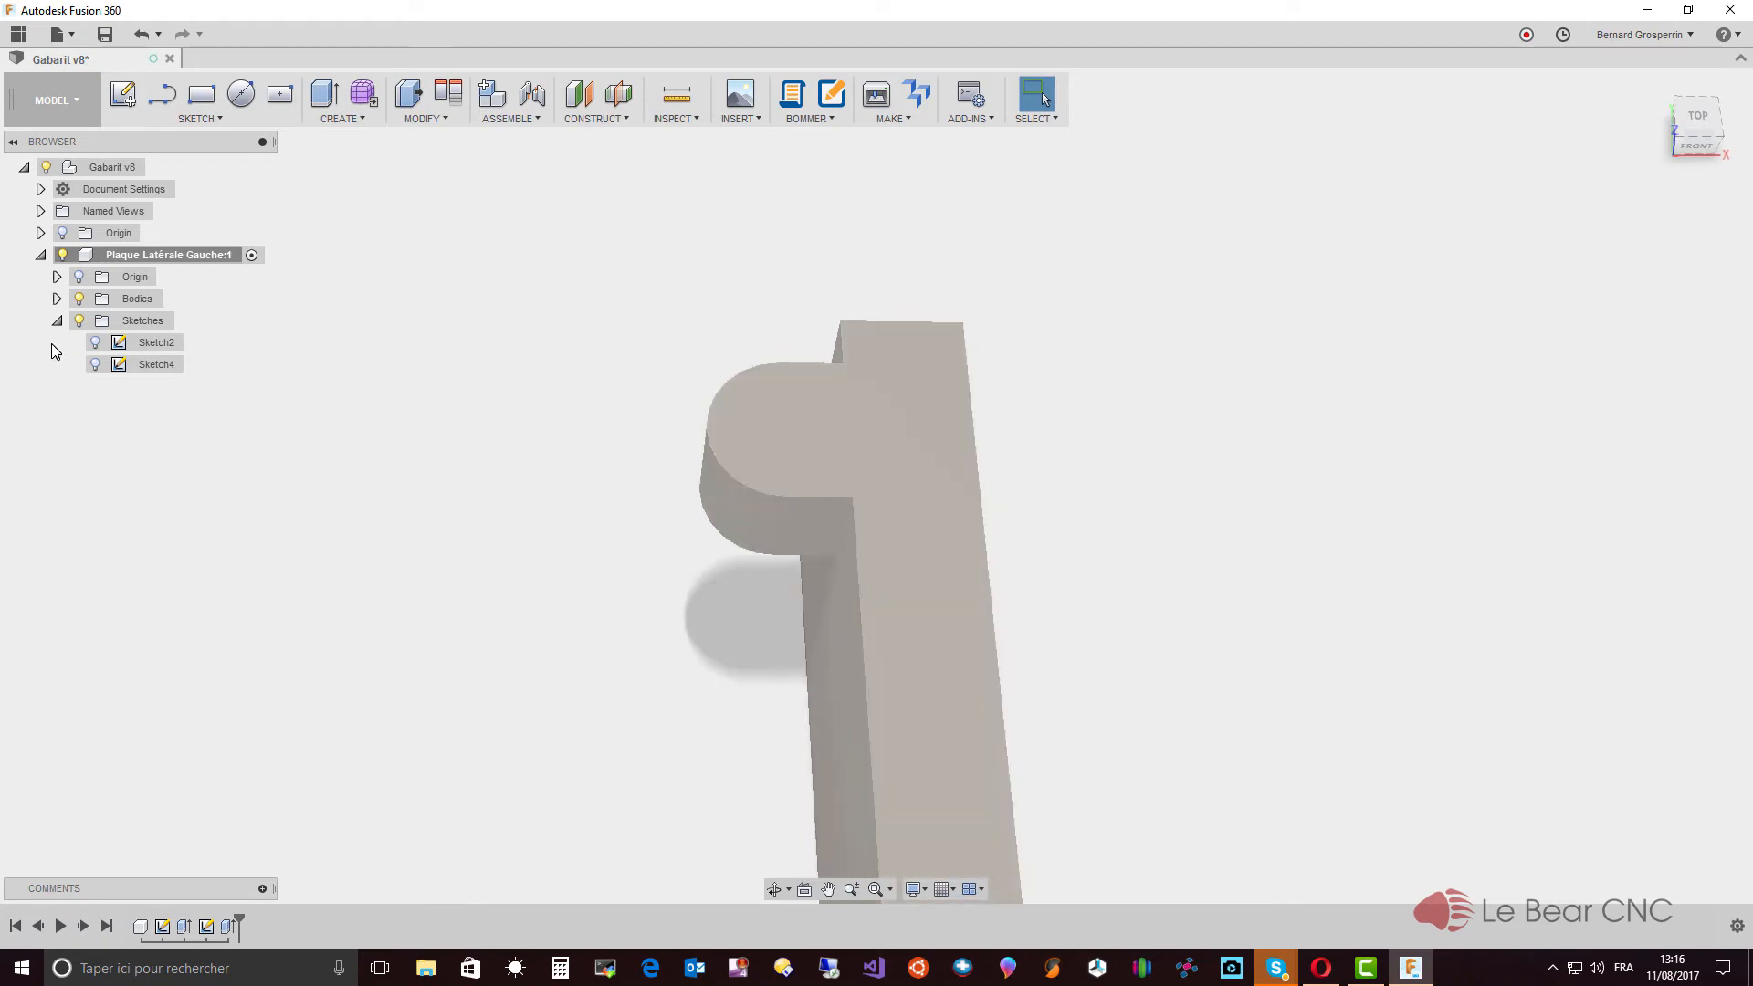
Step: Show Sketch4 again and cut its 5.5 mm circle into the lug with an extrude distance of -8 mm
click(91, 365)
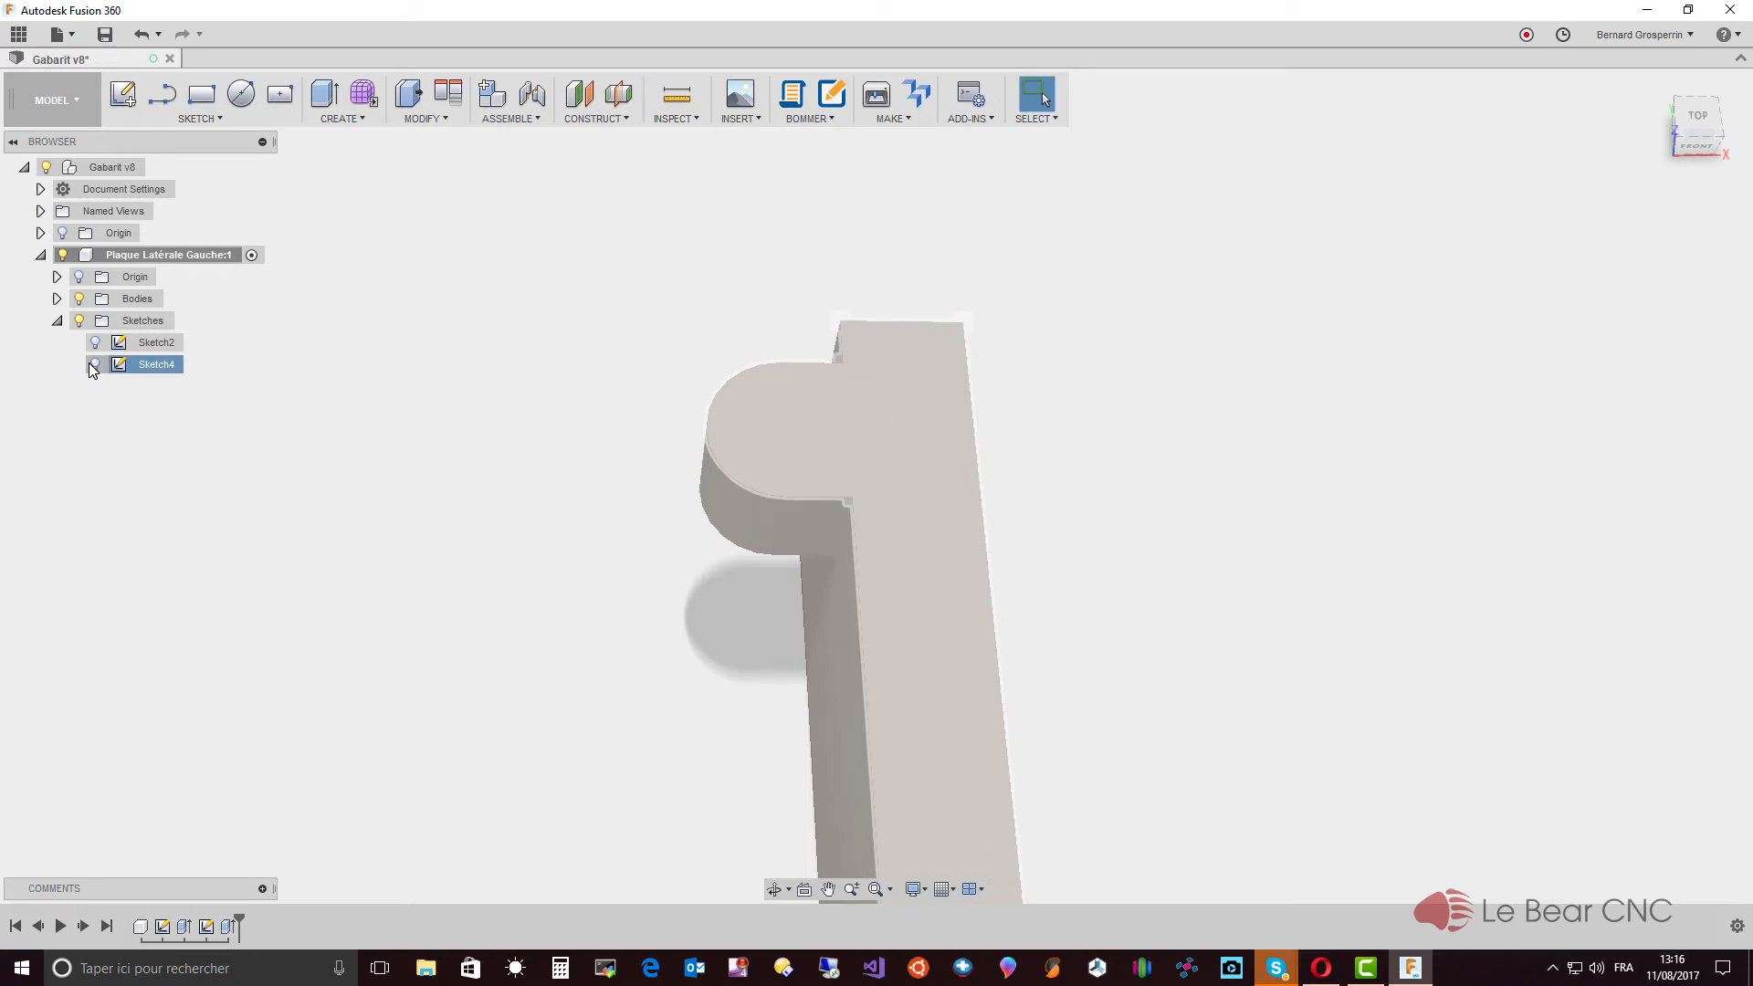
click(94, 364)
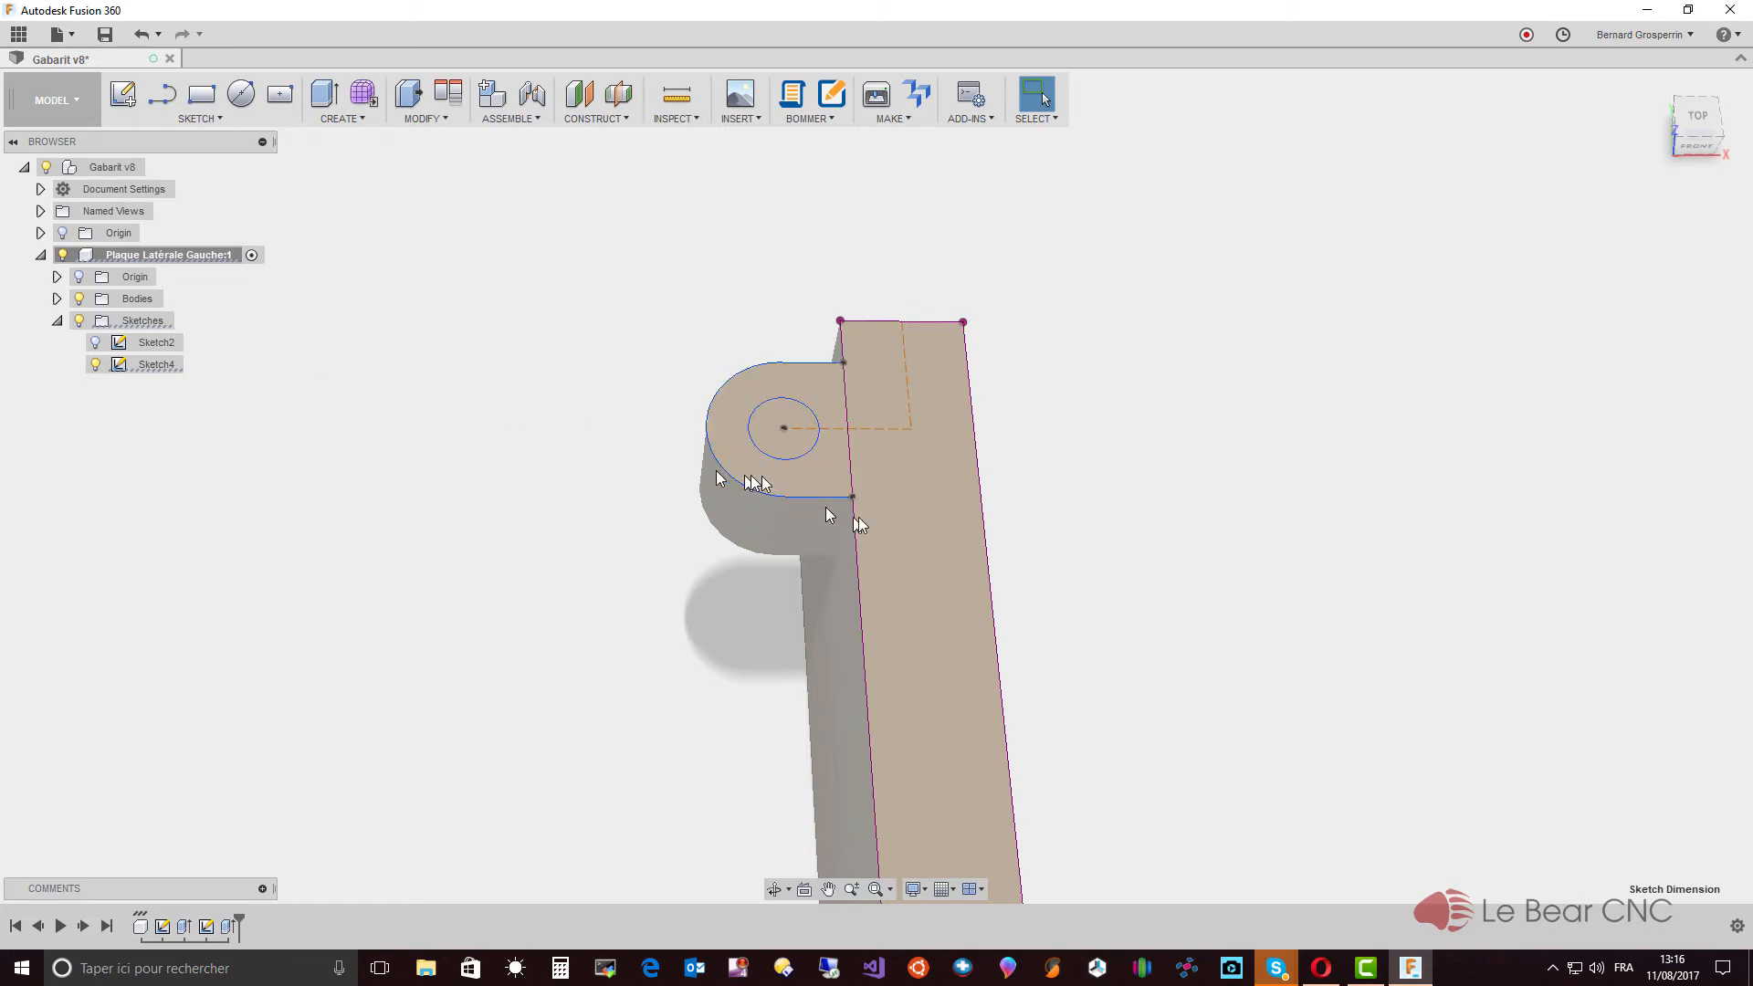
click(797, 449)
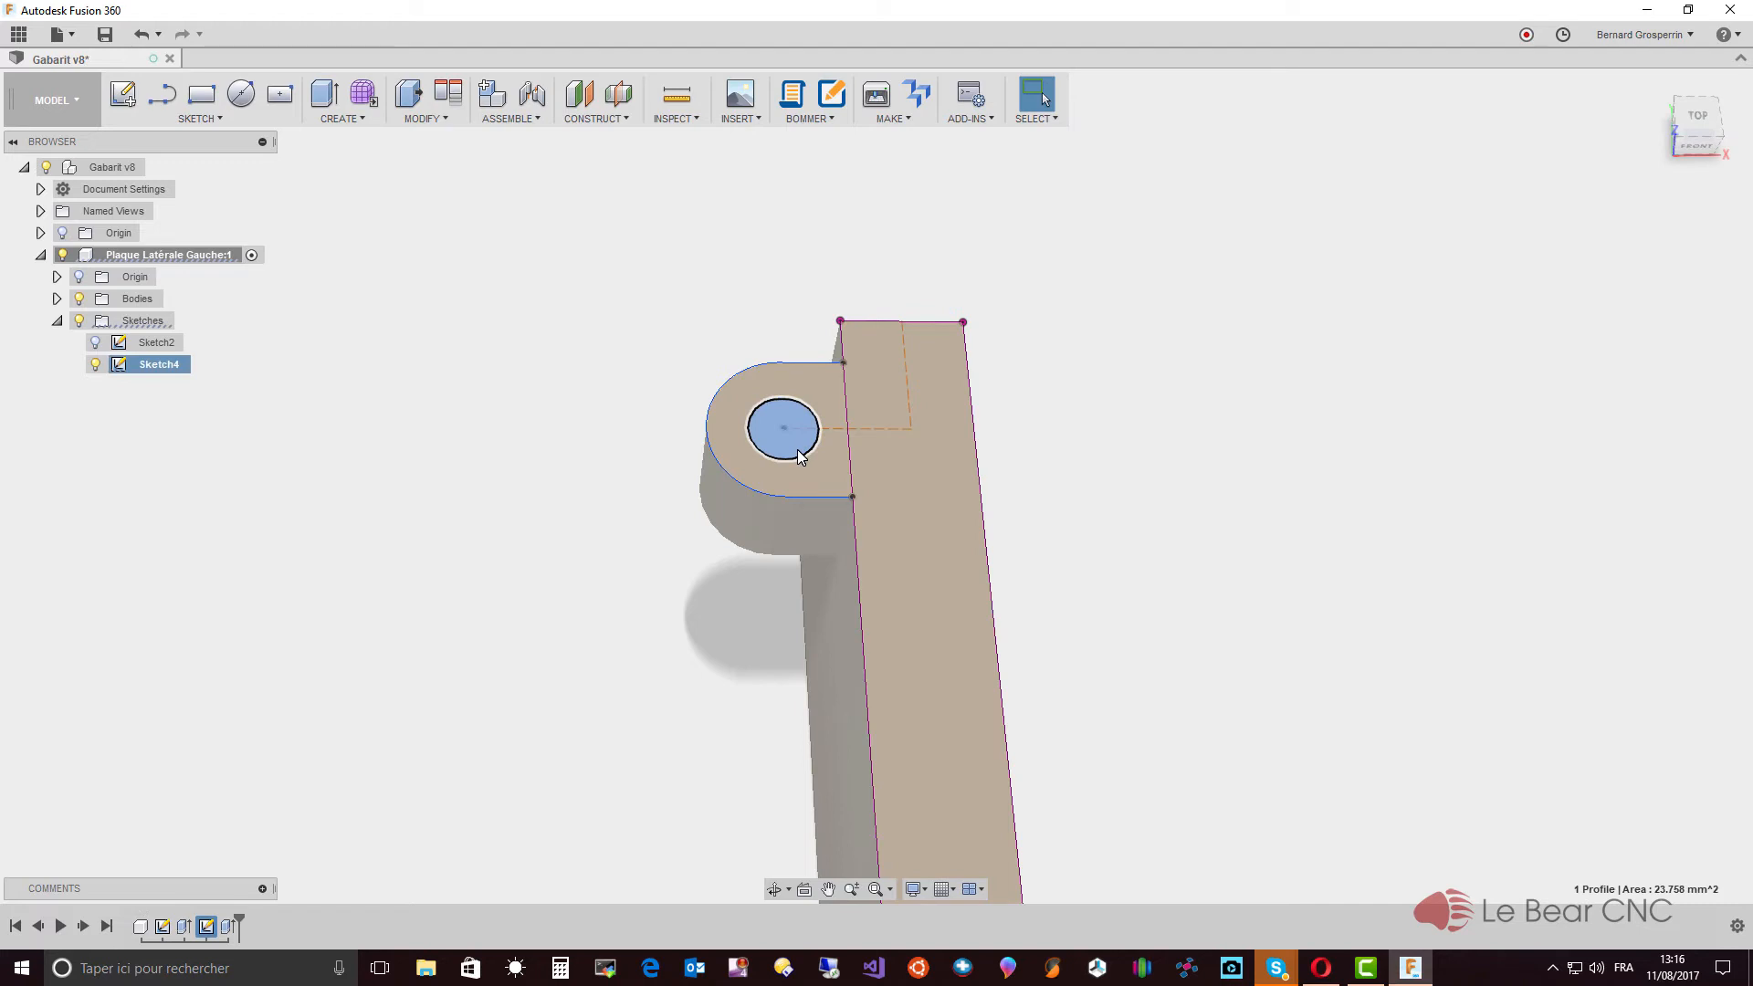
right_click(797, 451)
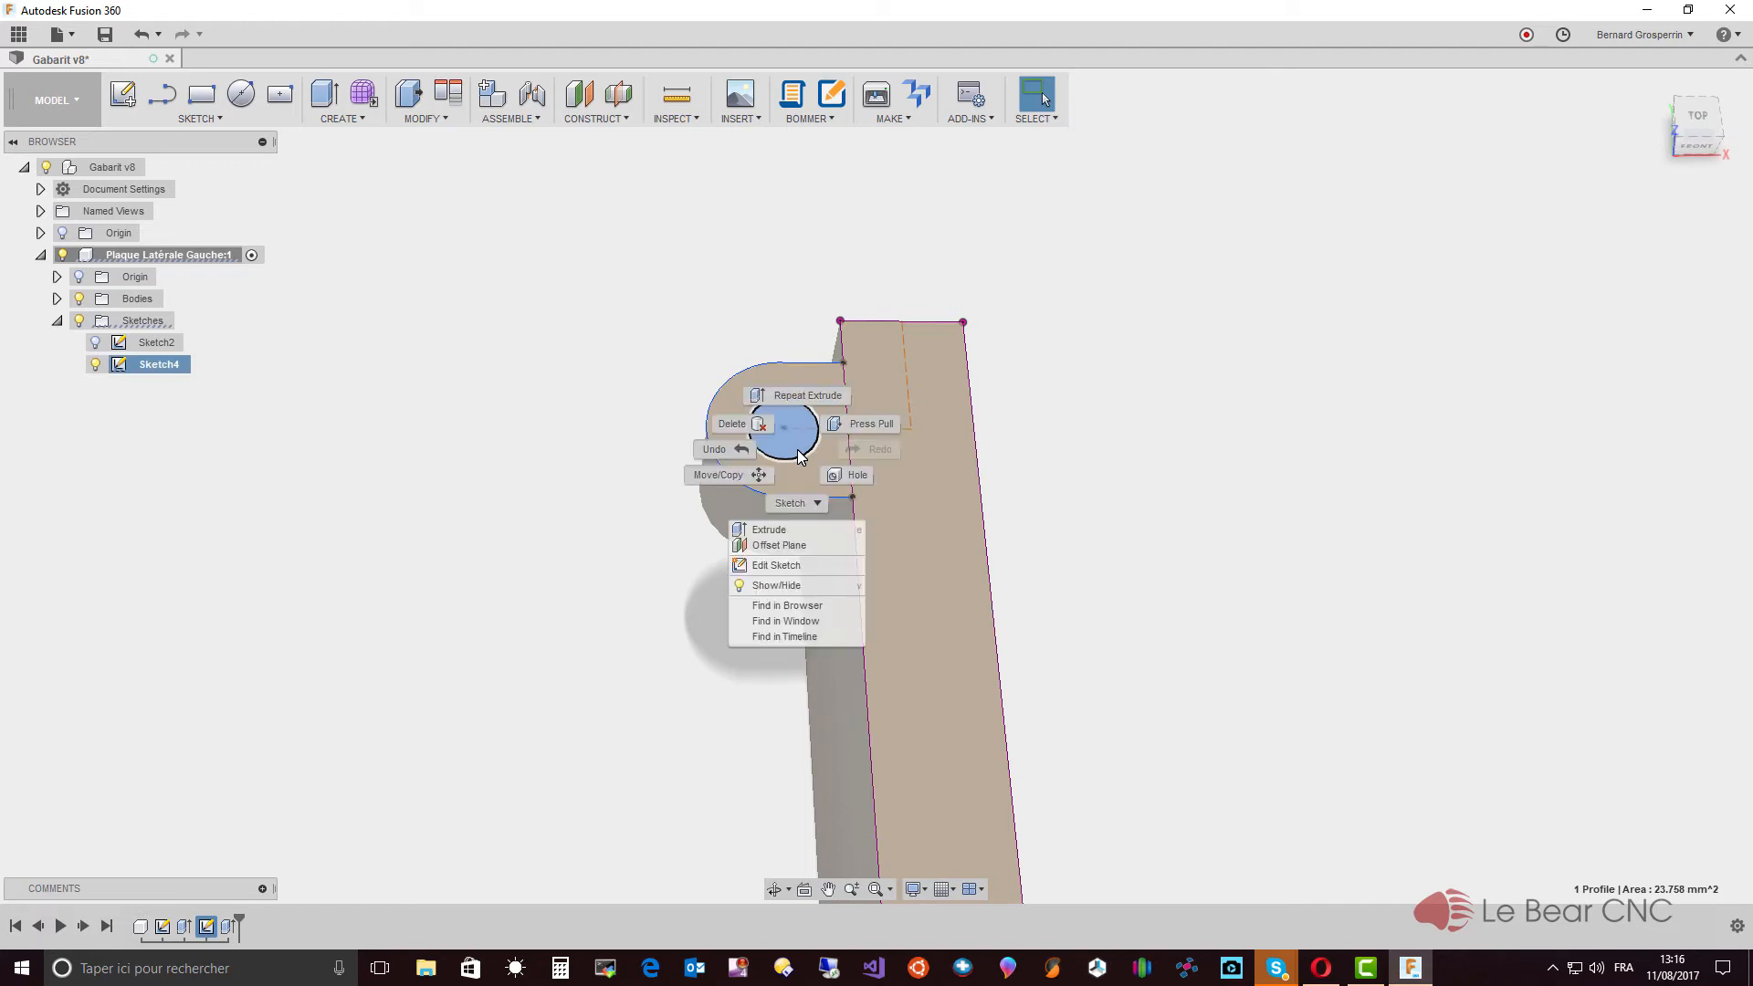
click(769, 530)
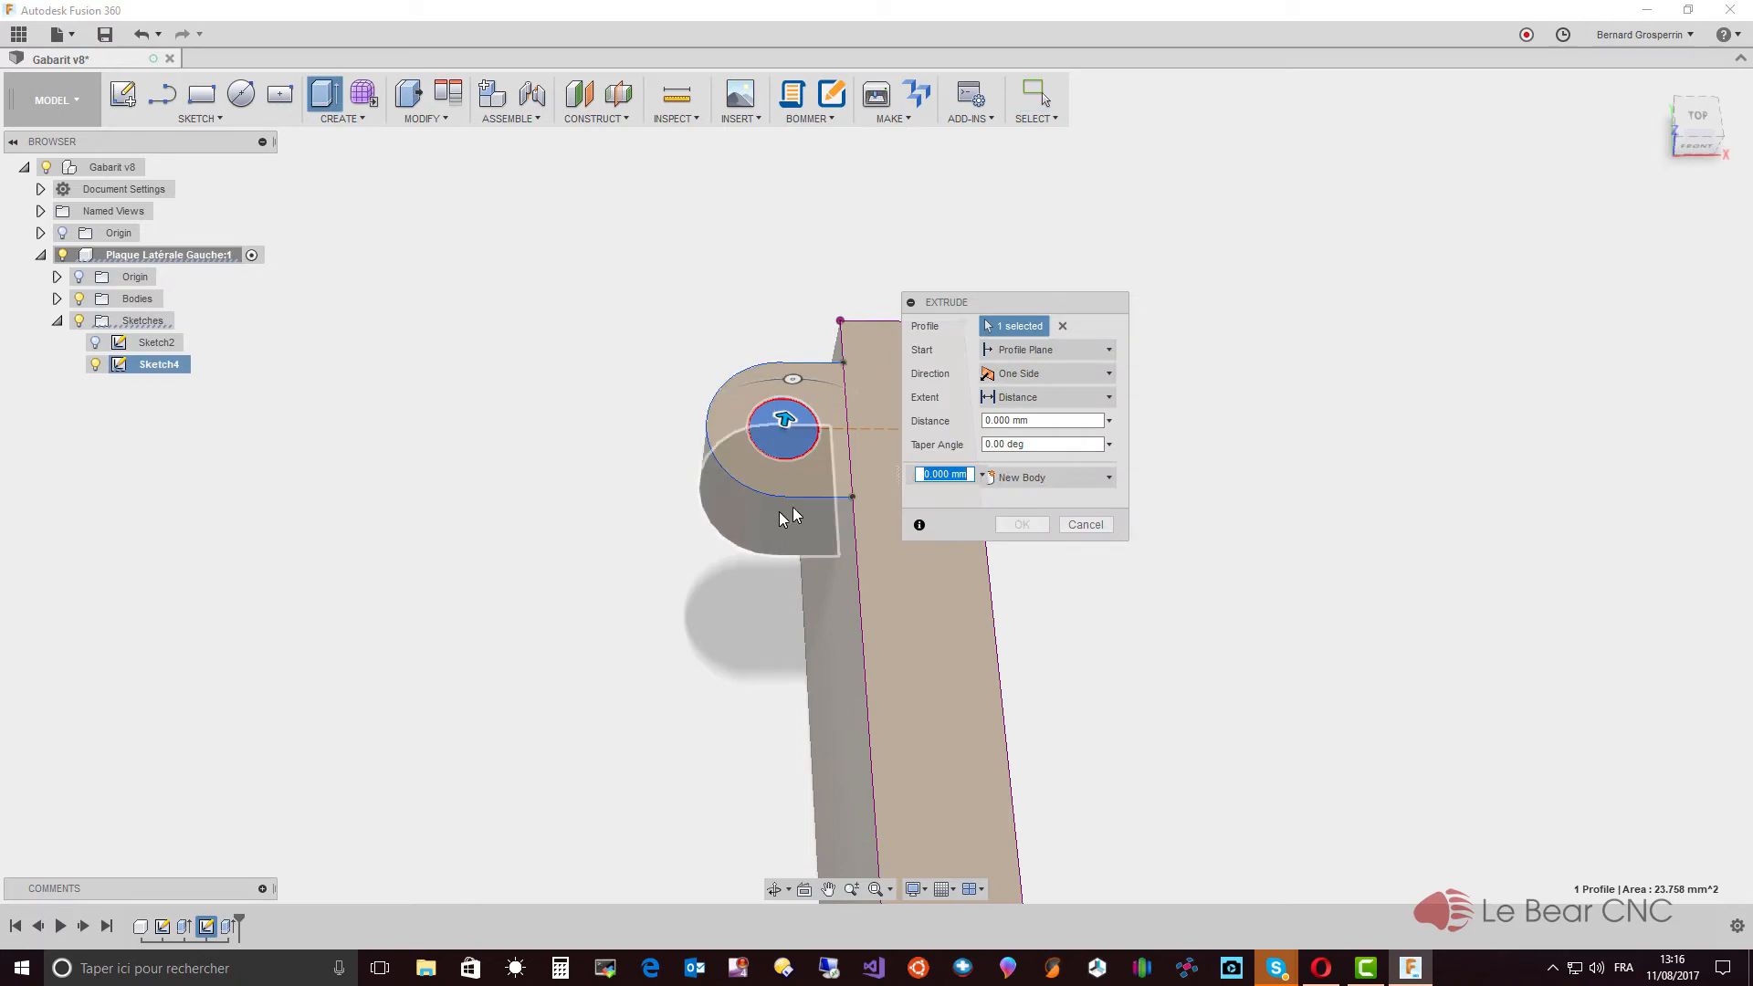
click(1110, 477)
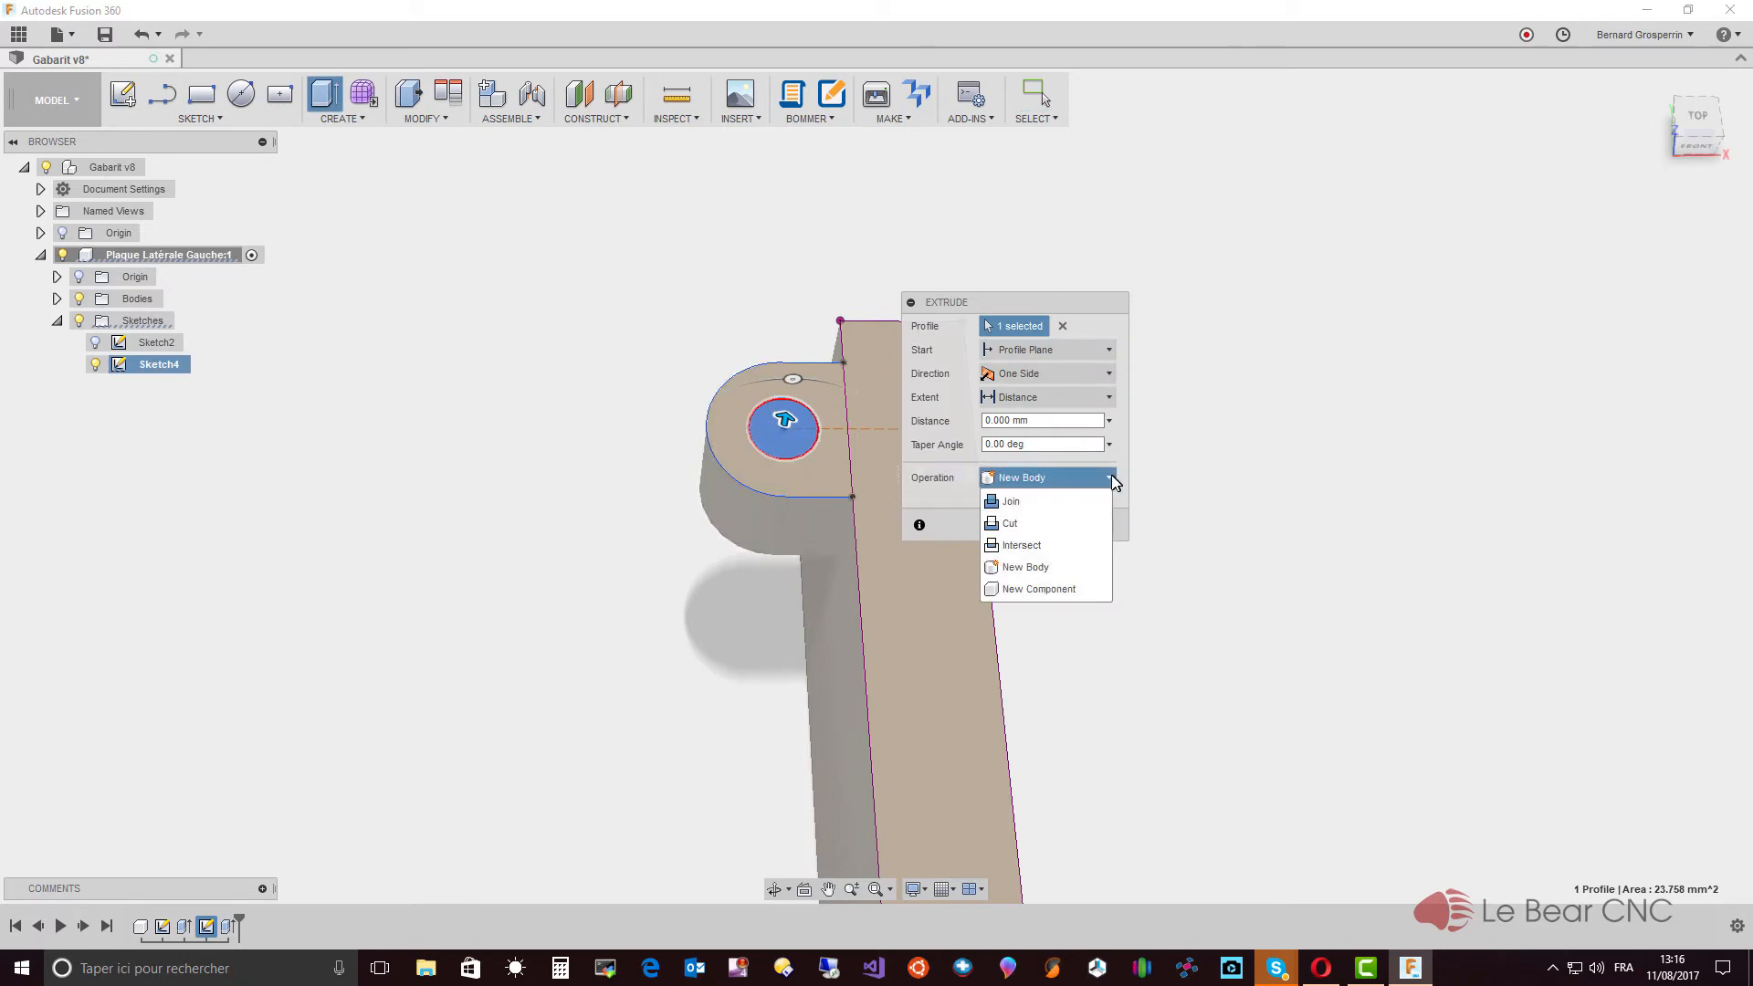
click(1008, 523)
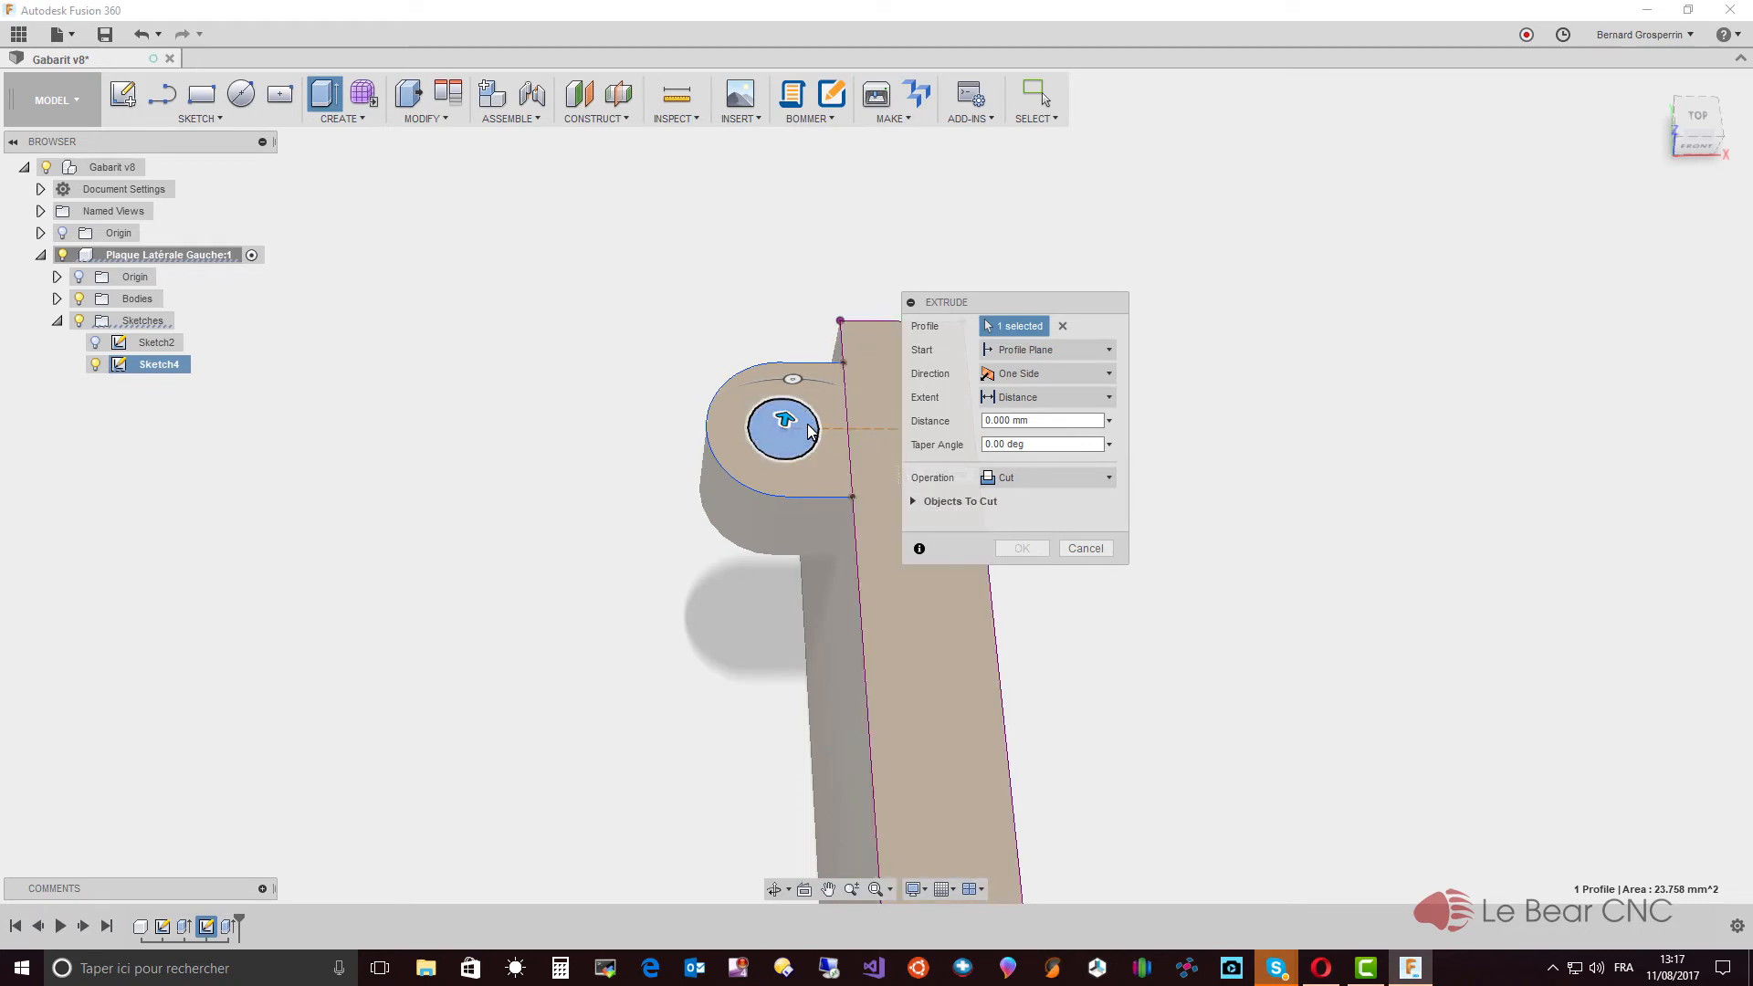
drag(784, 418, 780, 446)
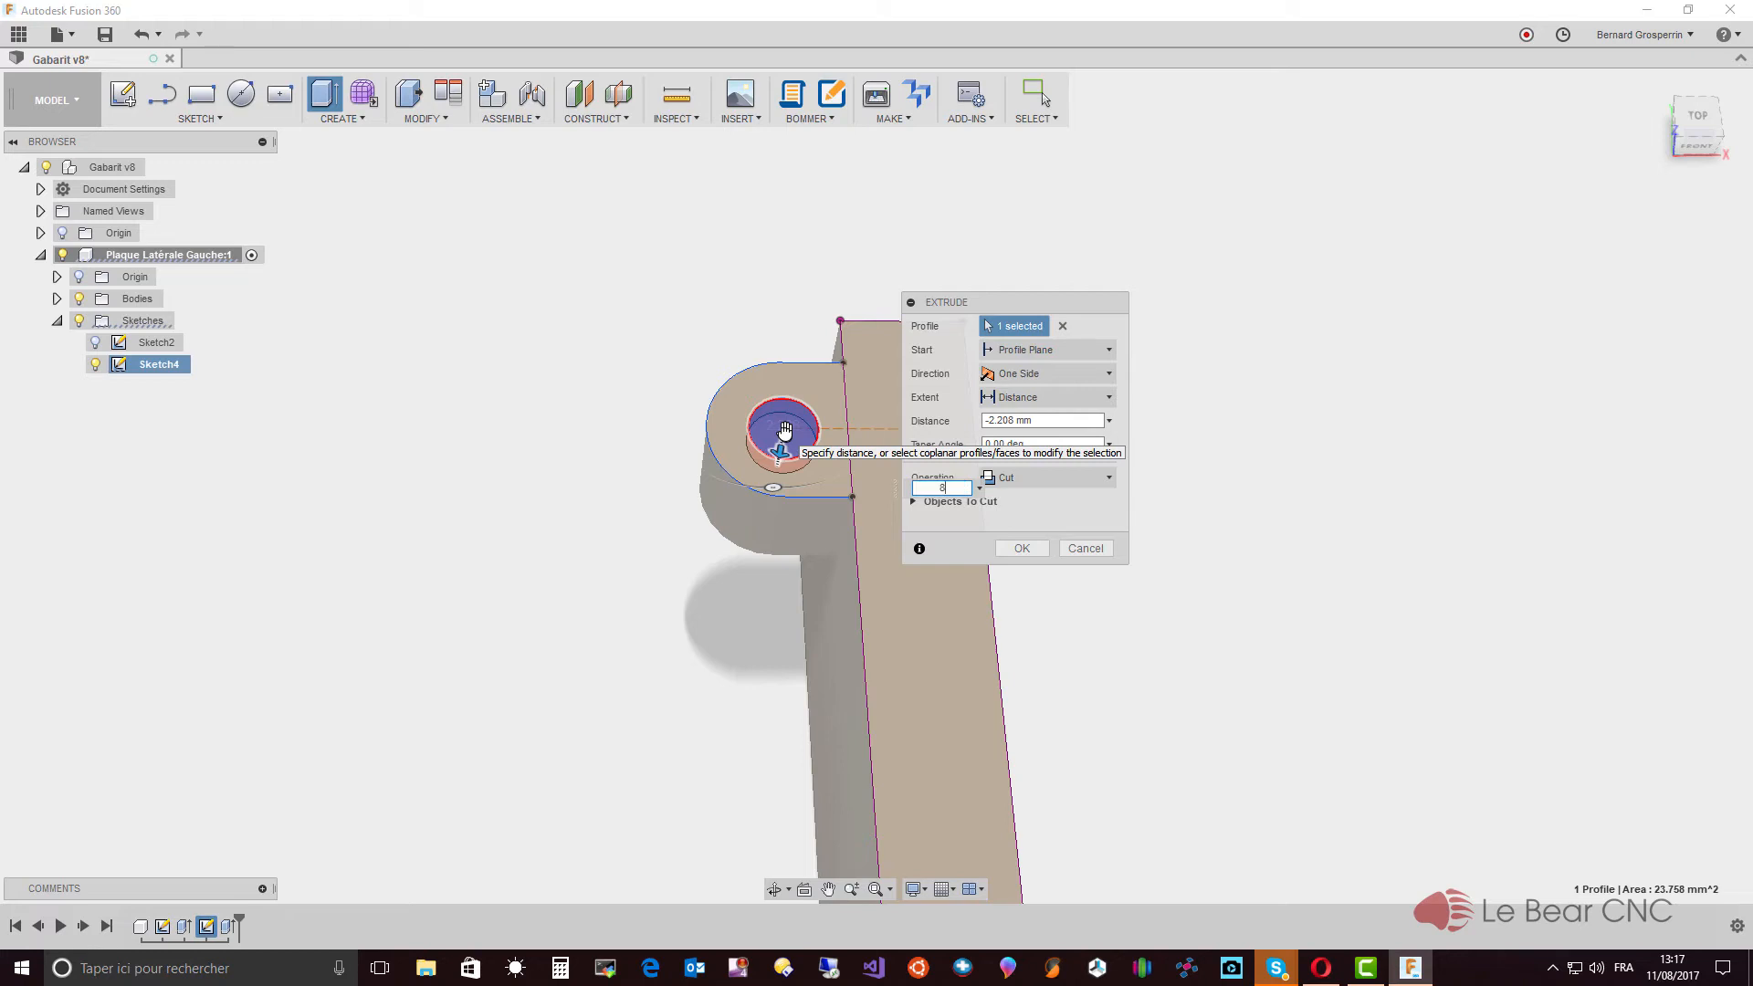
text(8)
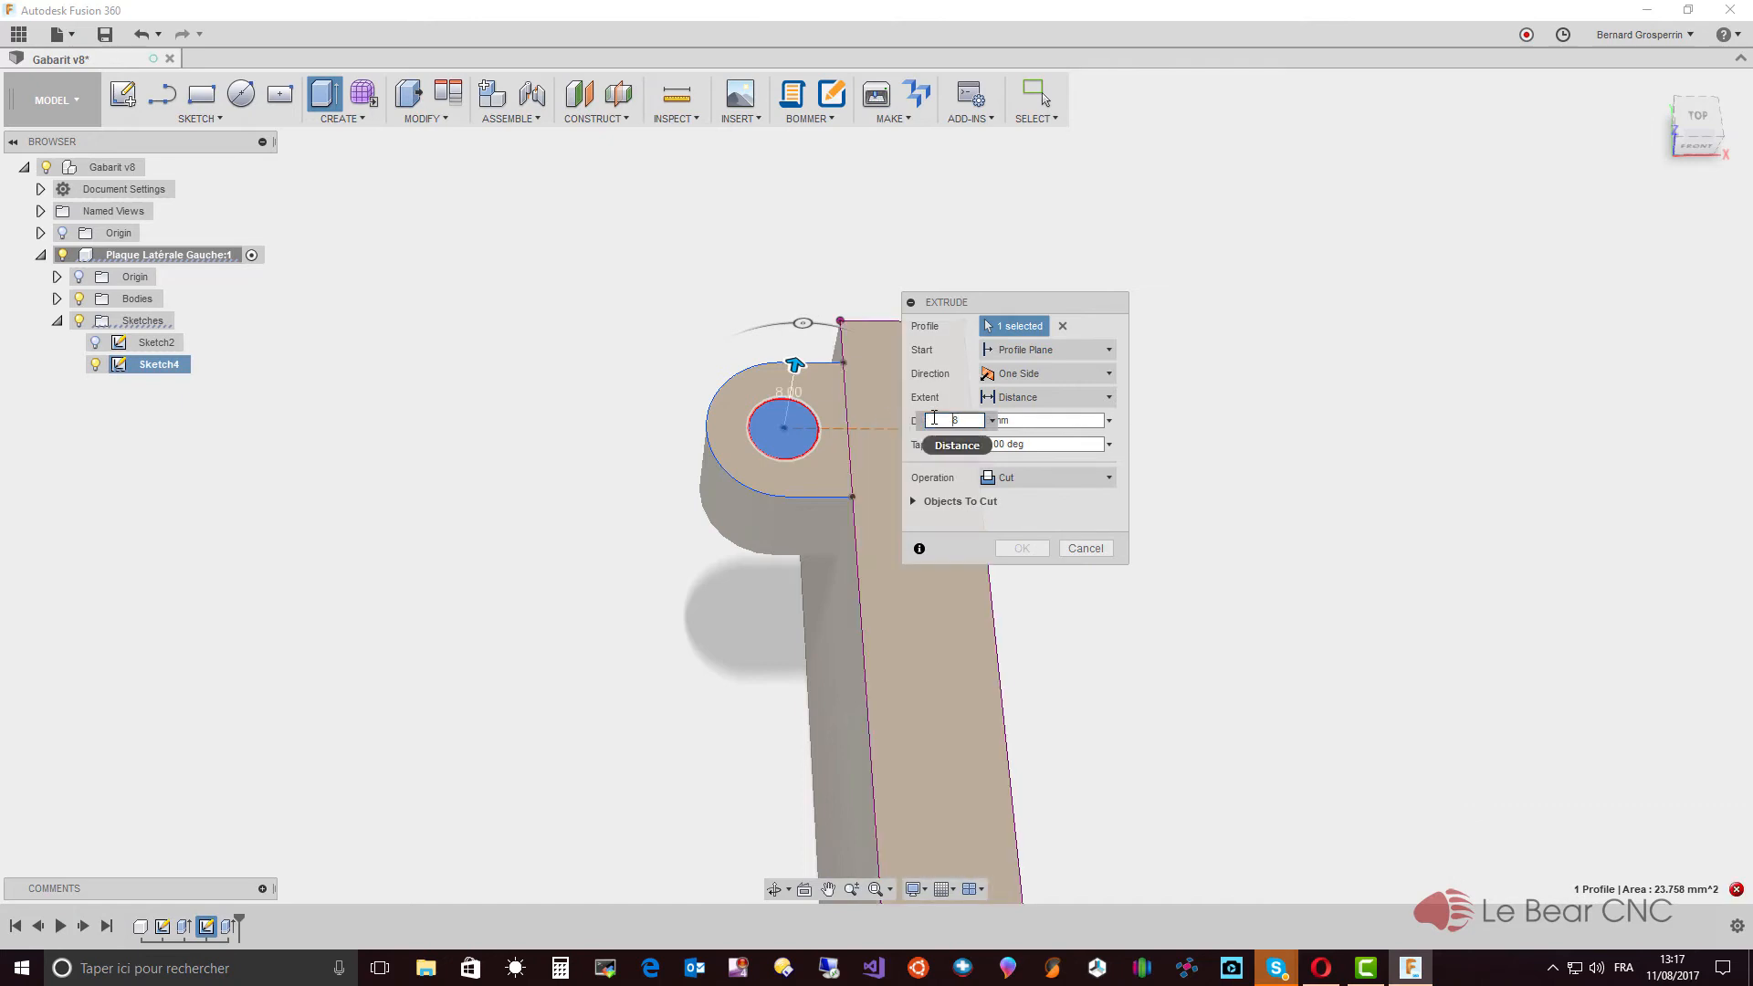
text(-)
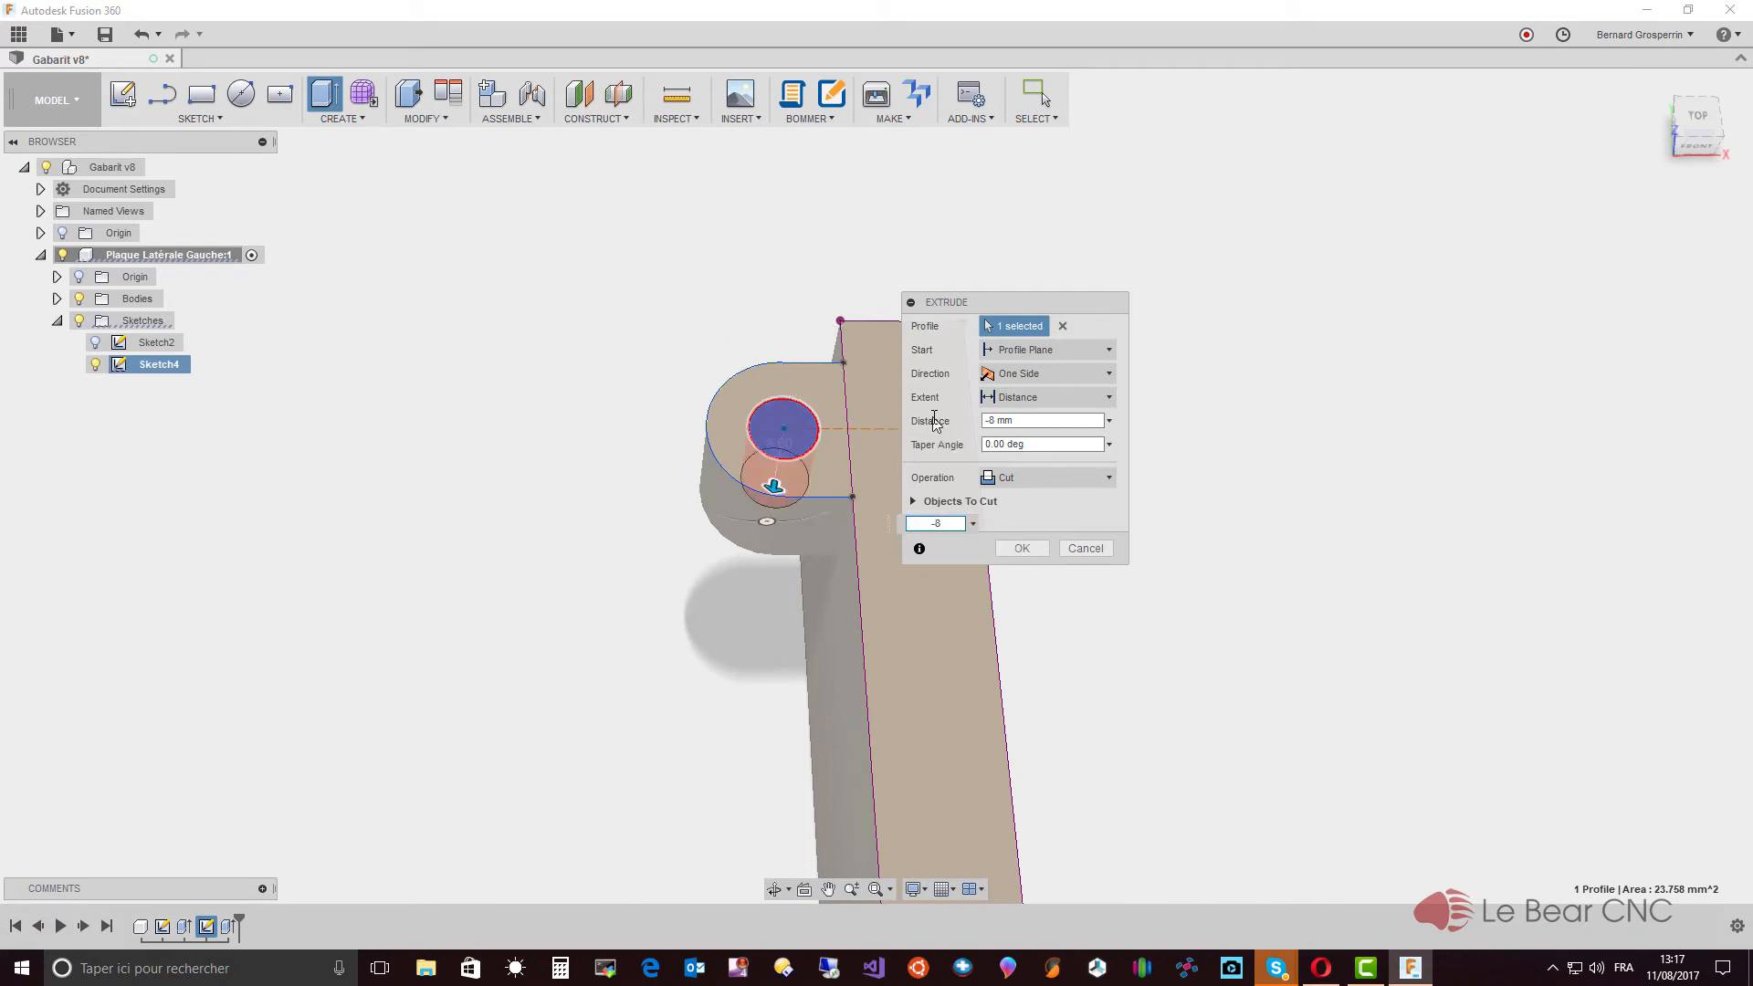
key(Return)
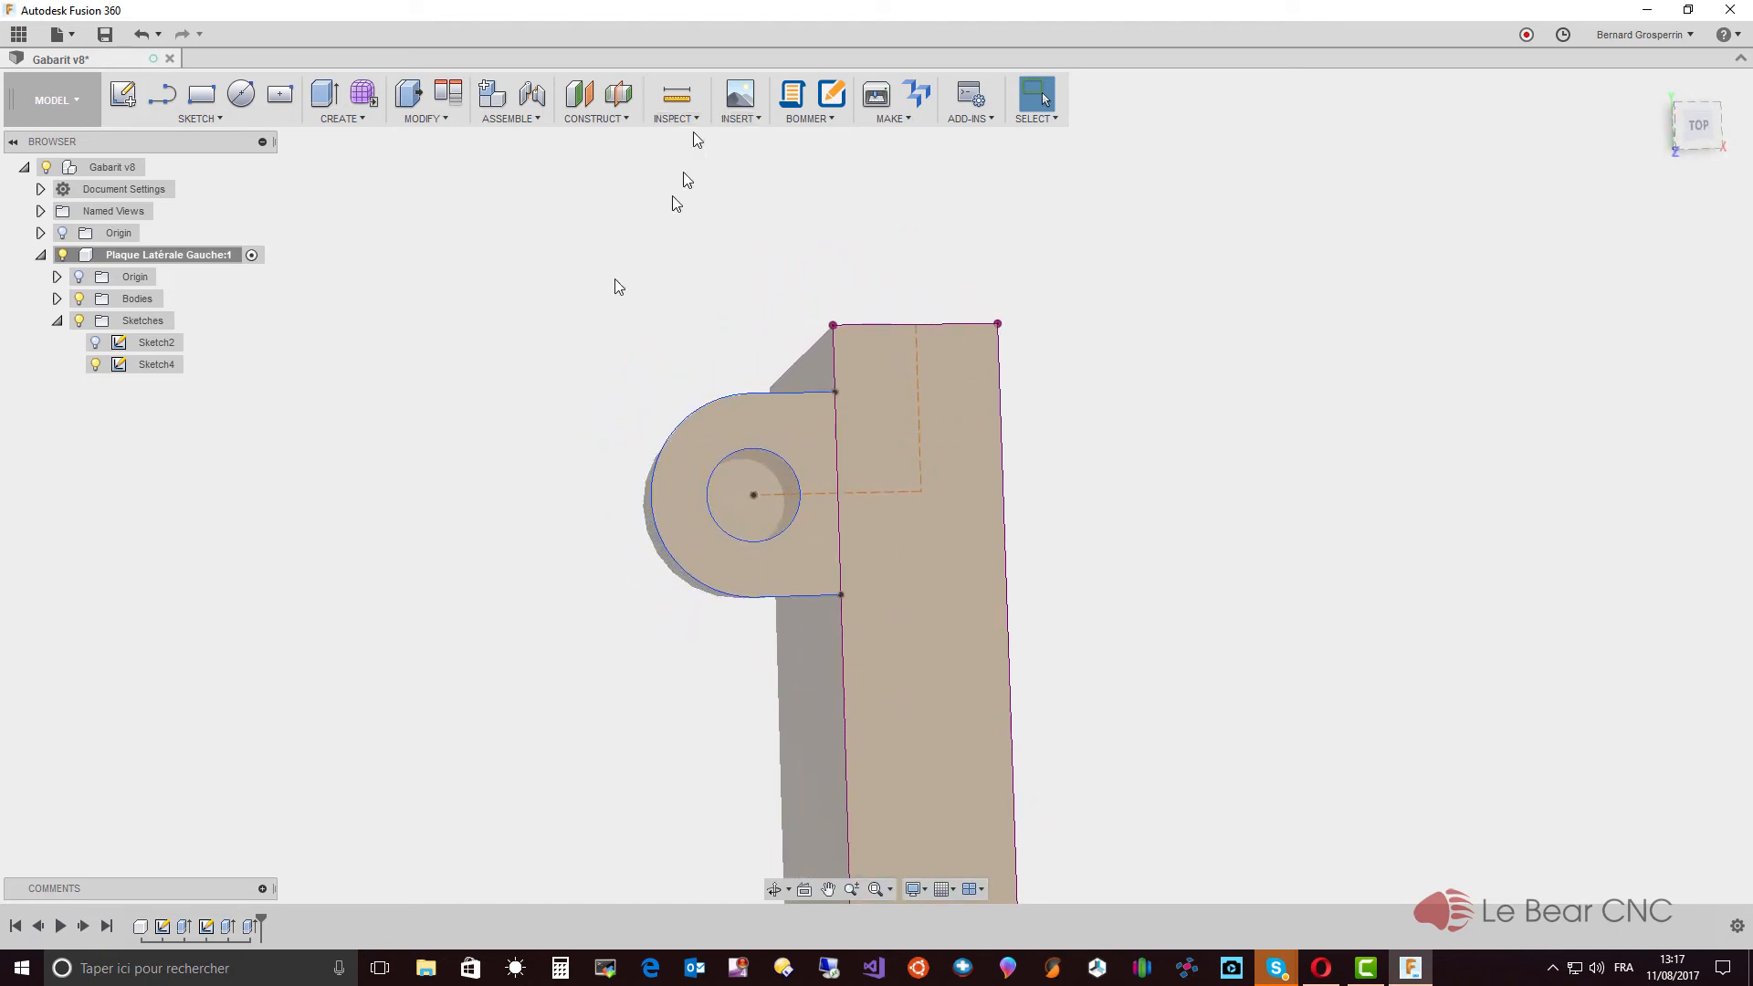
Step: Keep Sketch4 visible and display its dimensions on the model
click(102, 364)
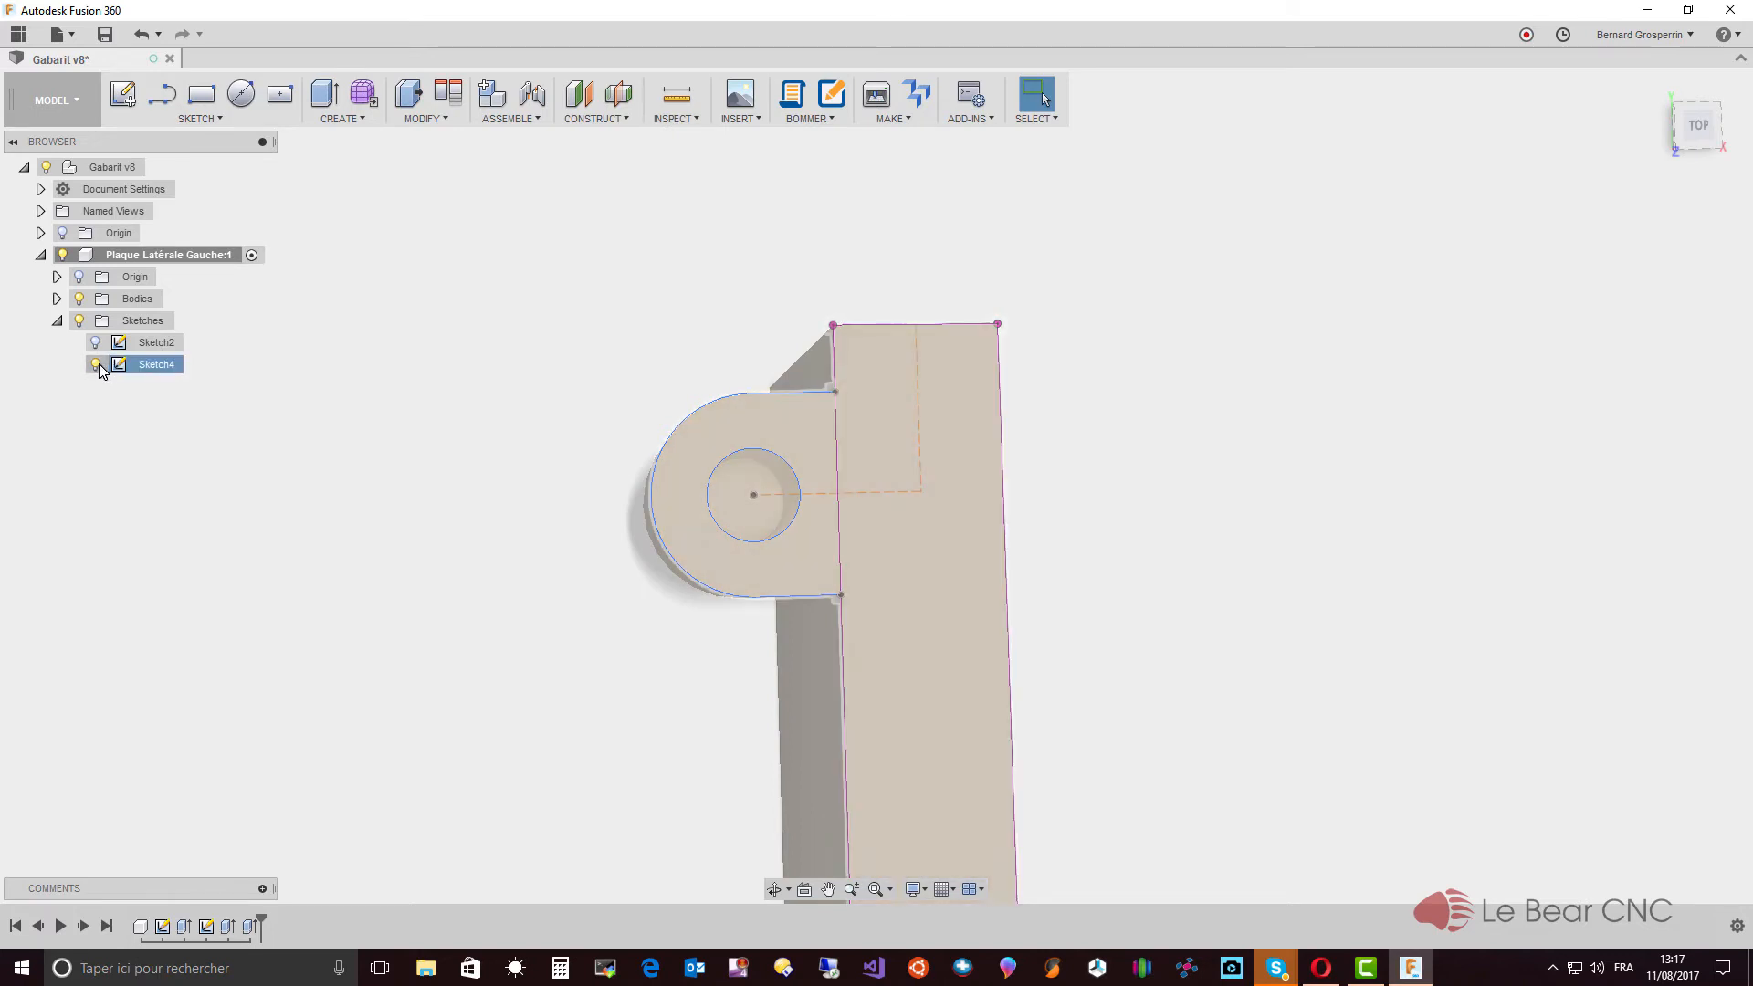
click(97, 364)
click(97, 364)
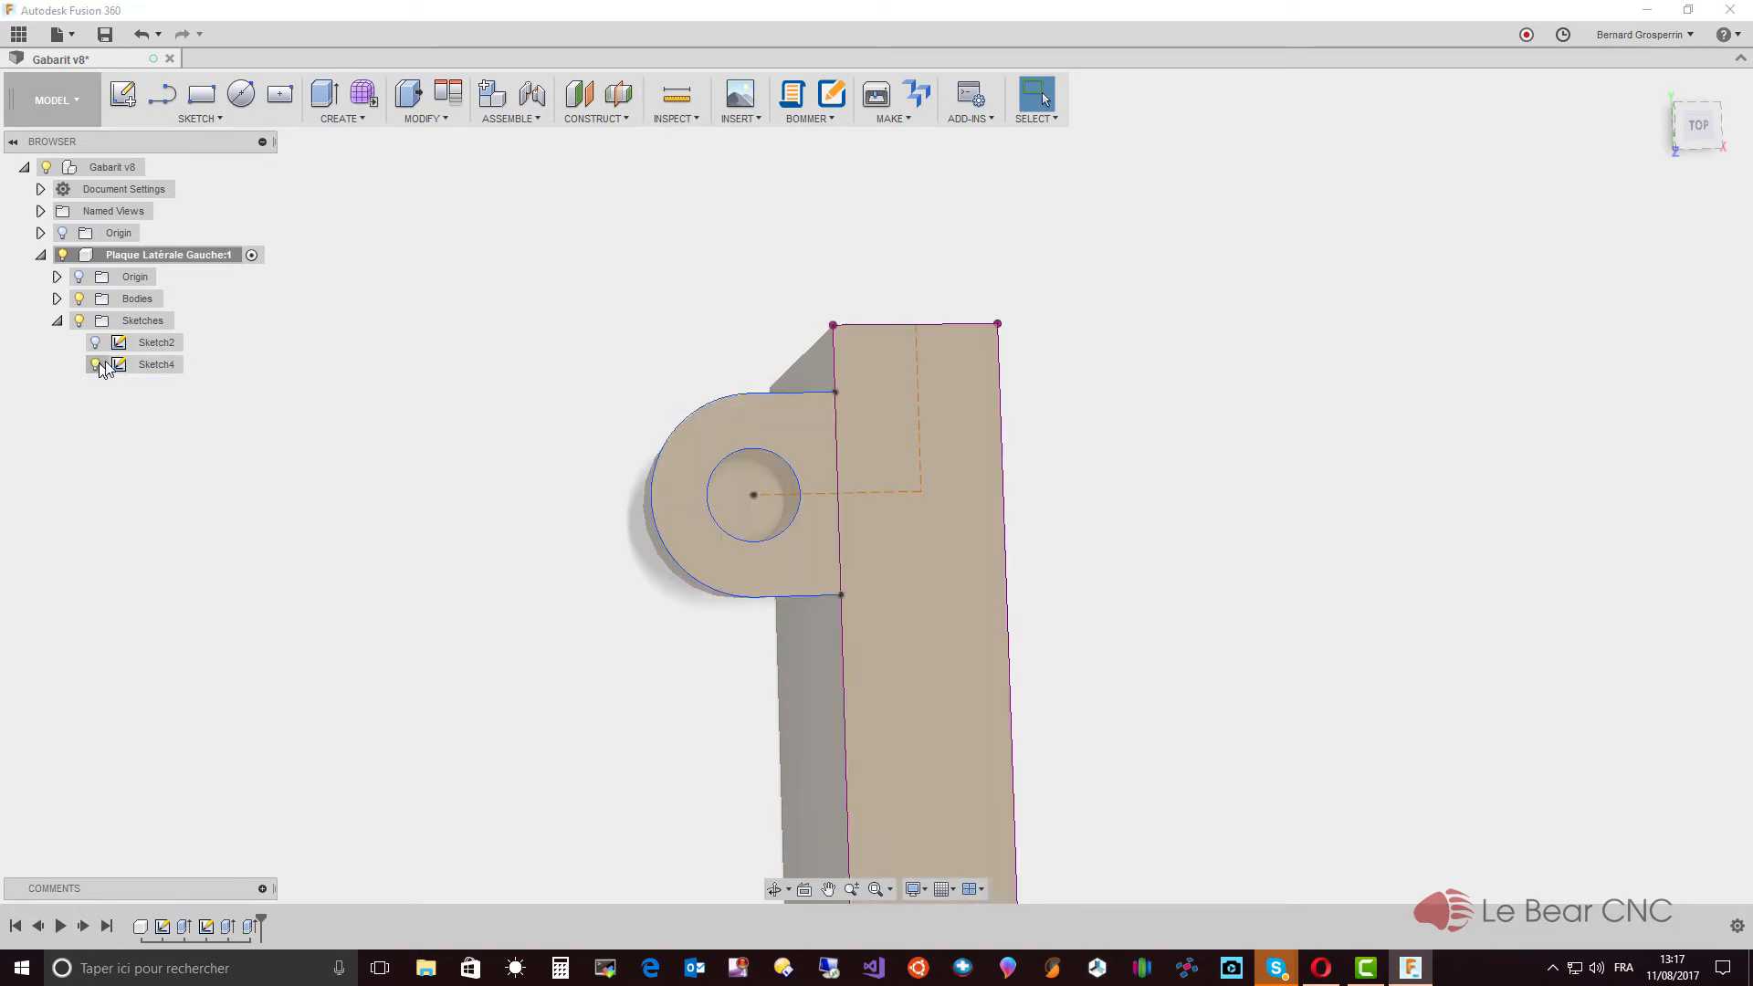
right_click(151, 363)
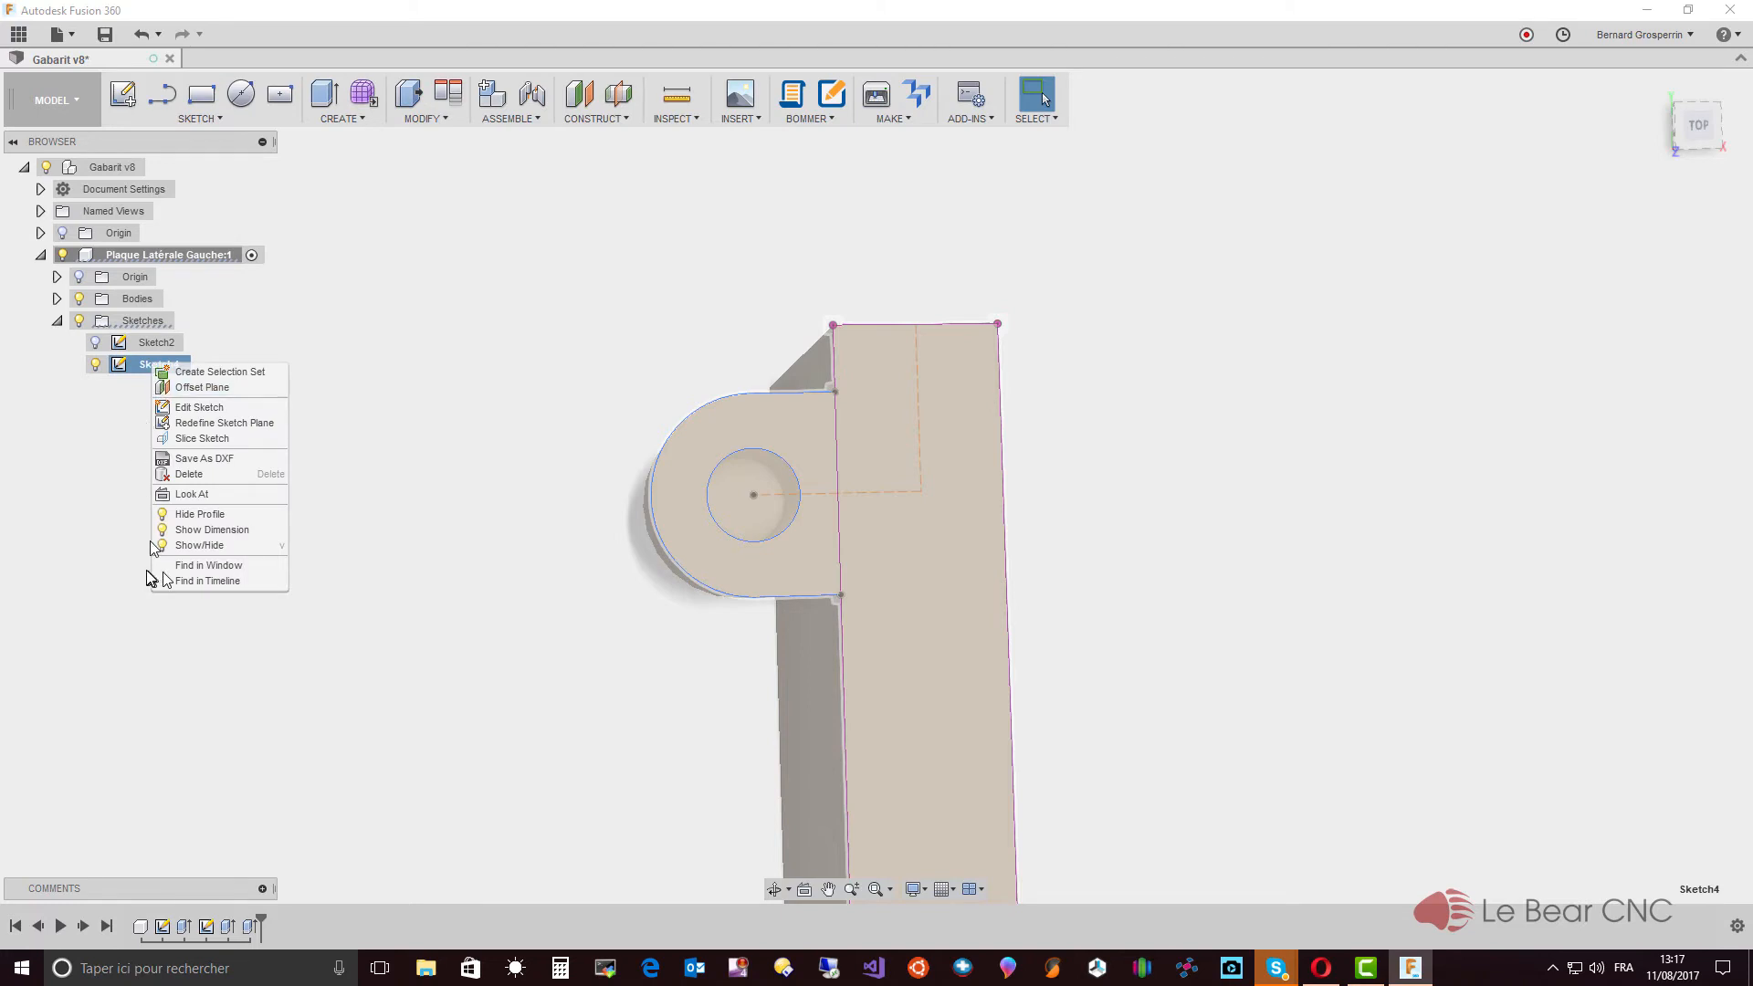
click(230, 531)
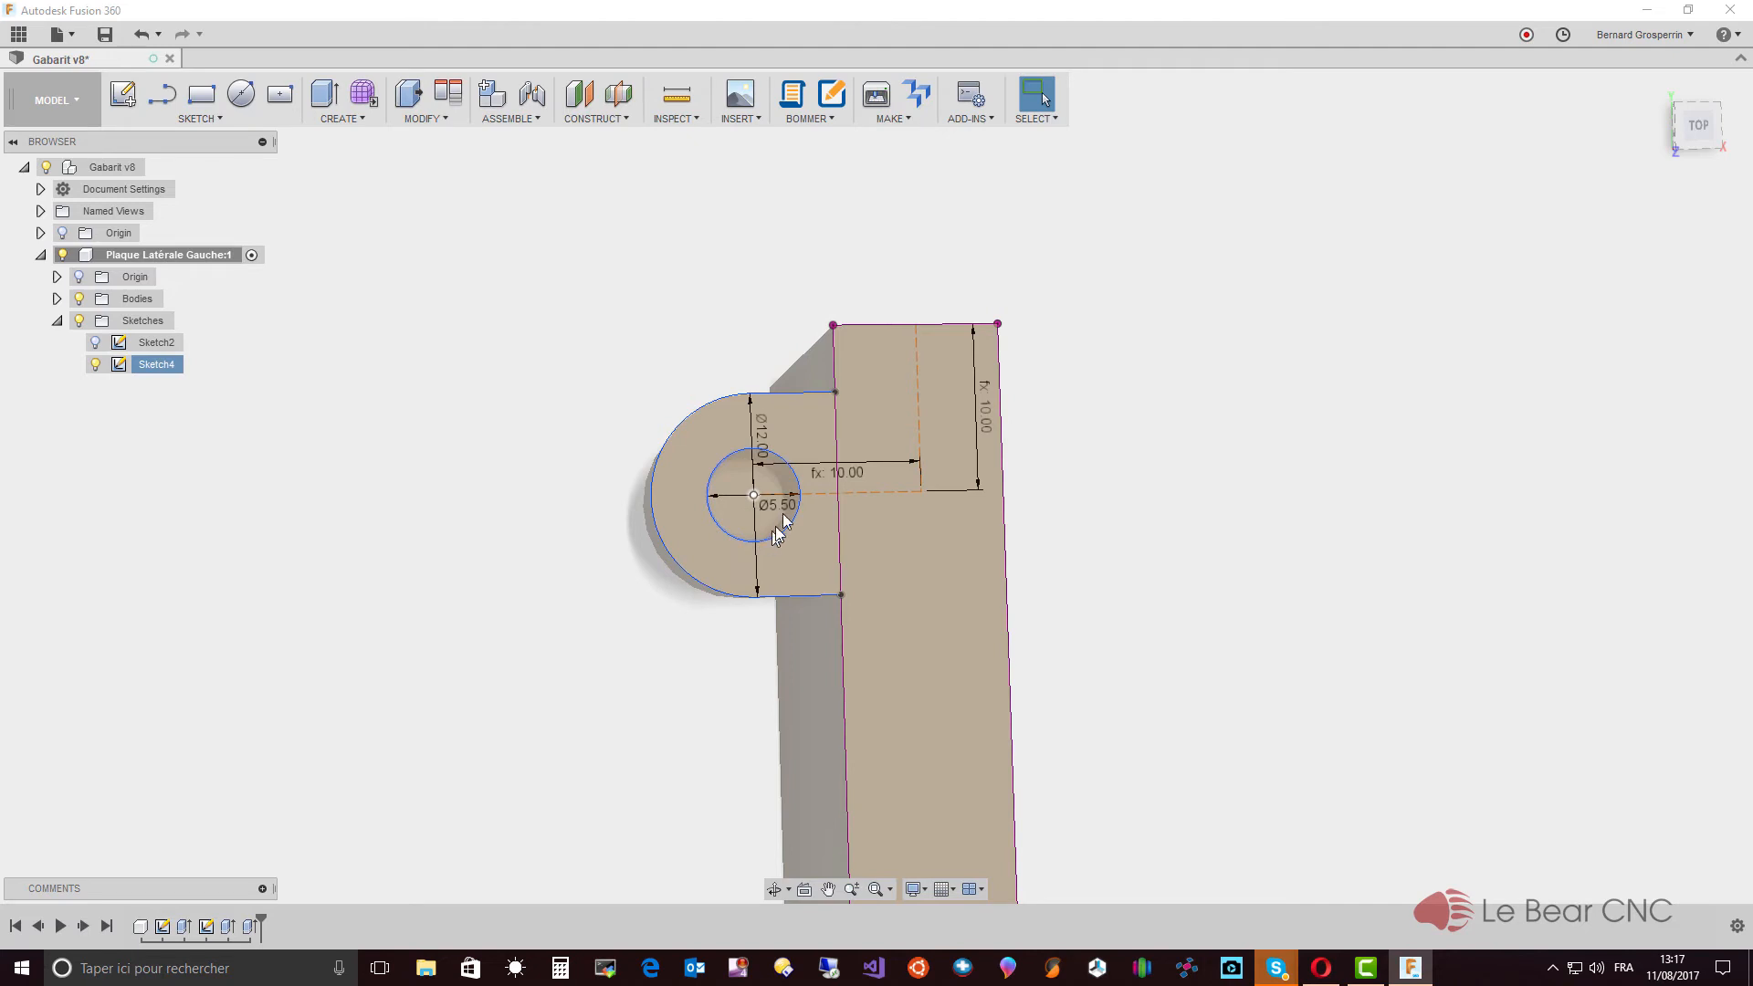
shift+middle_drag(778, 528, 781, 505)
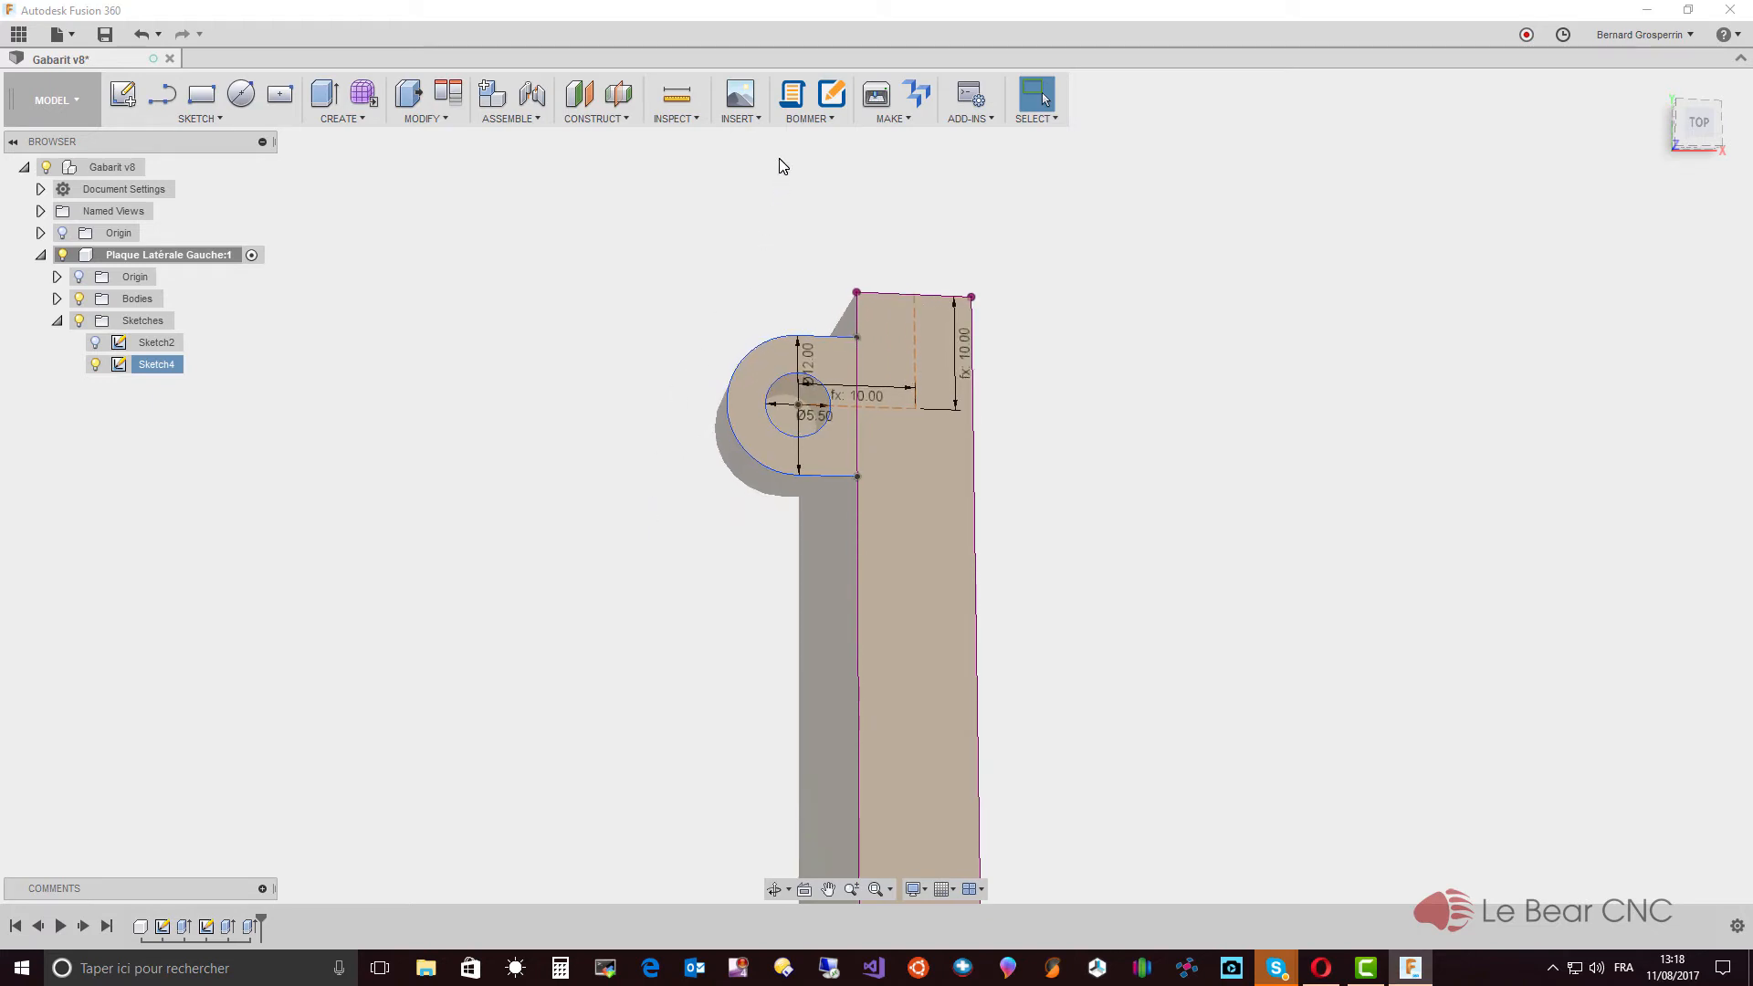
Step: Open the McMaster-Carr component catalogue for insertion and search it for "inserts for thermoplastics"
click(759, 117)
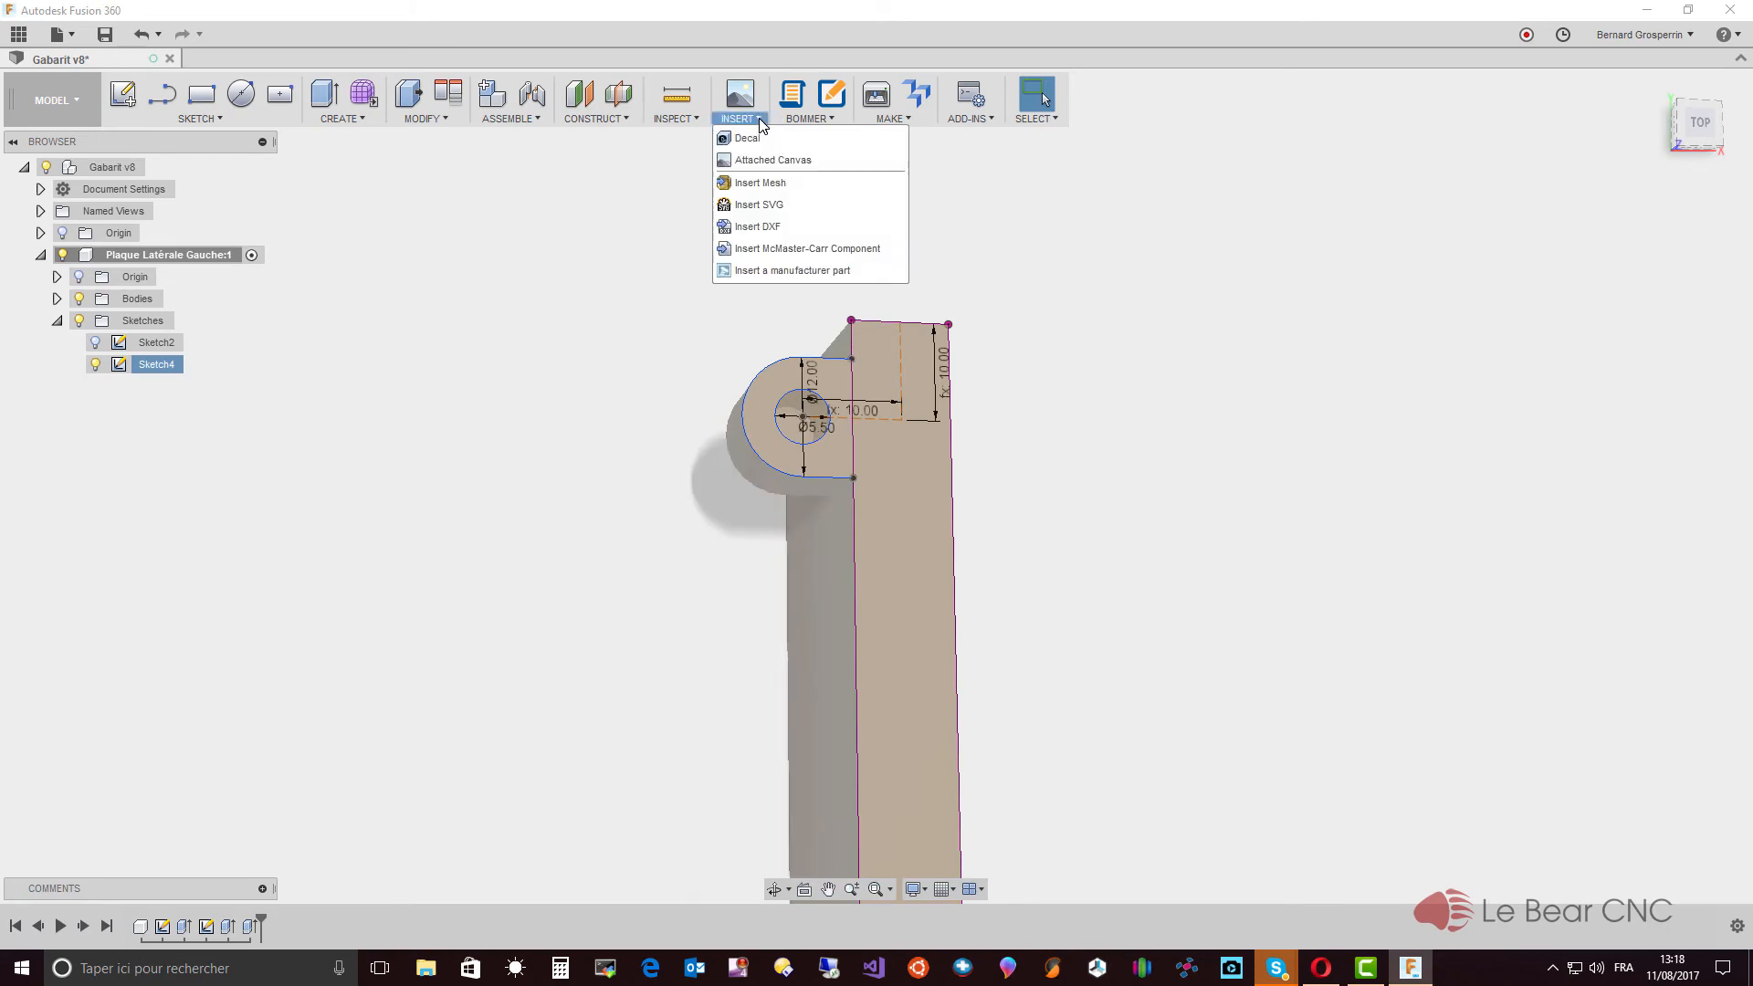
click(778, 249)
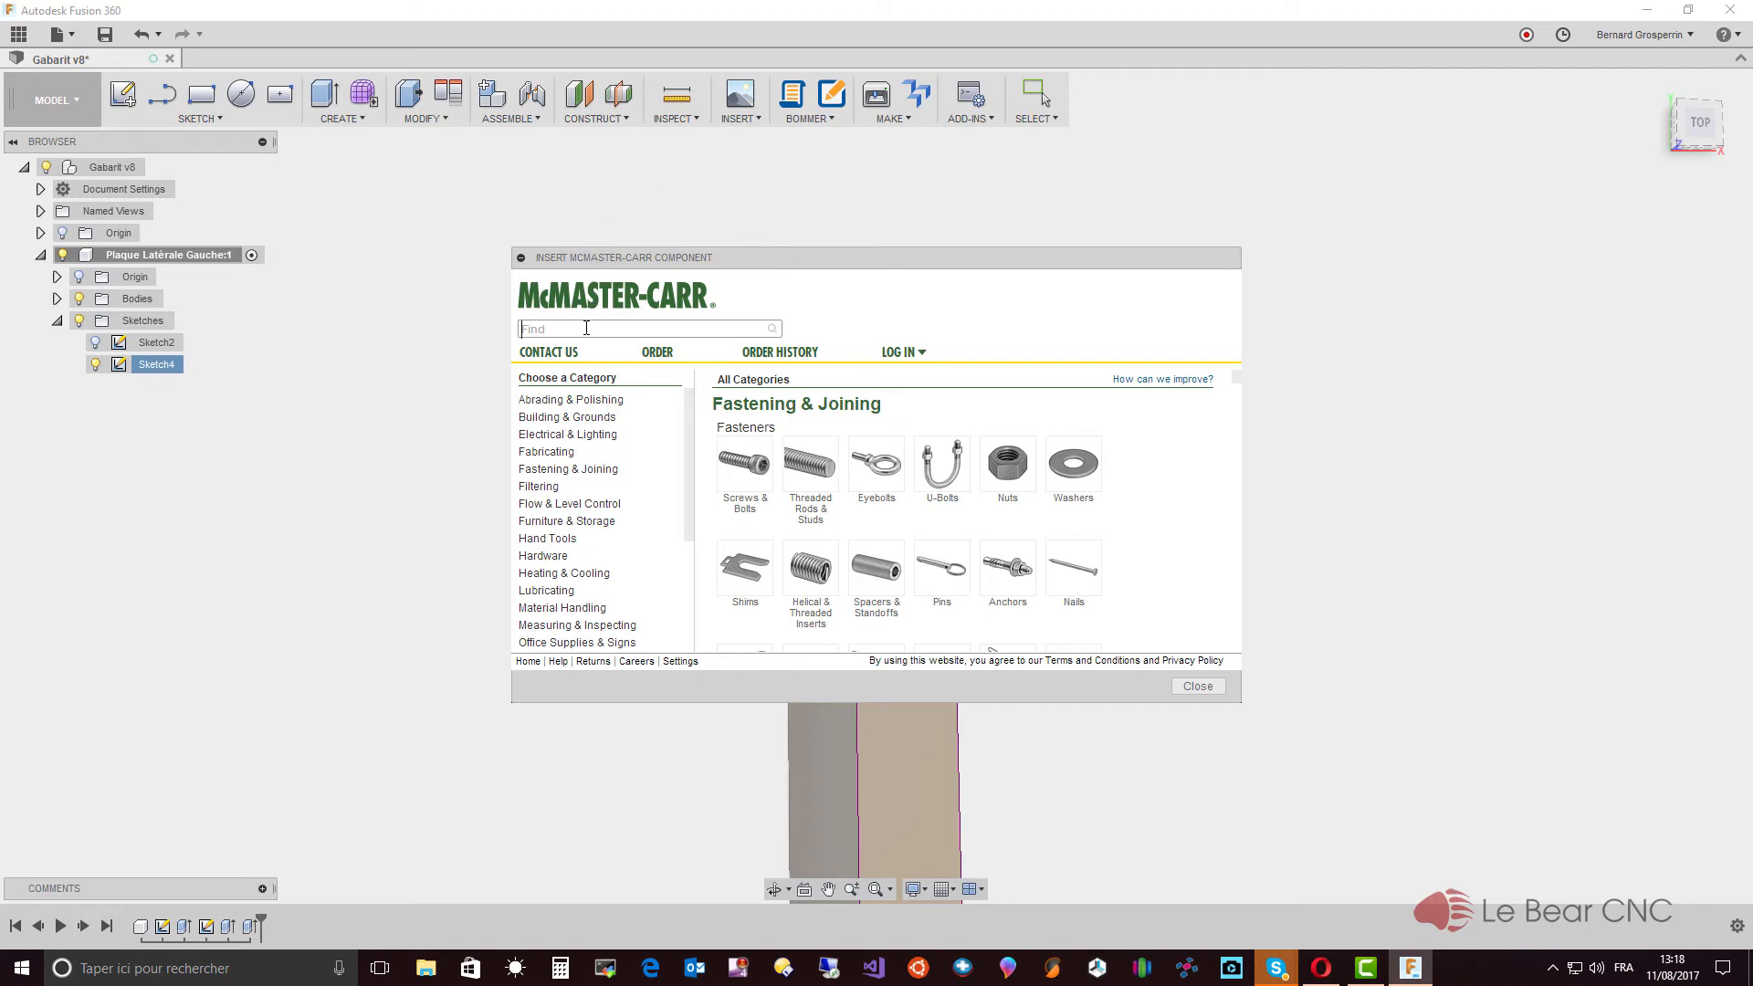
text(insert thermo)
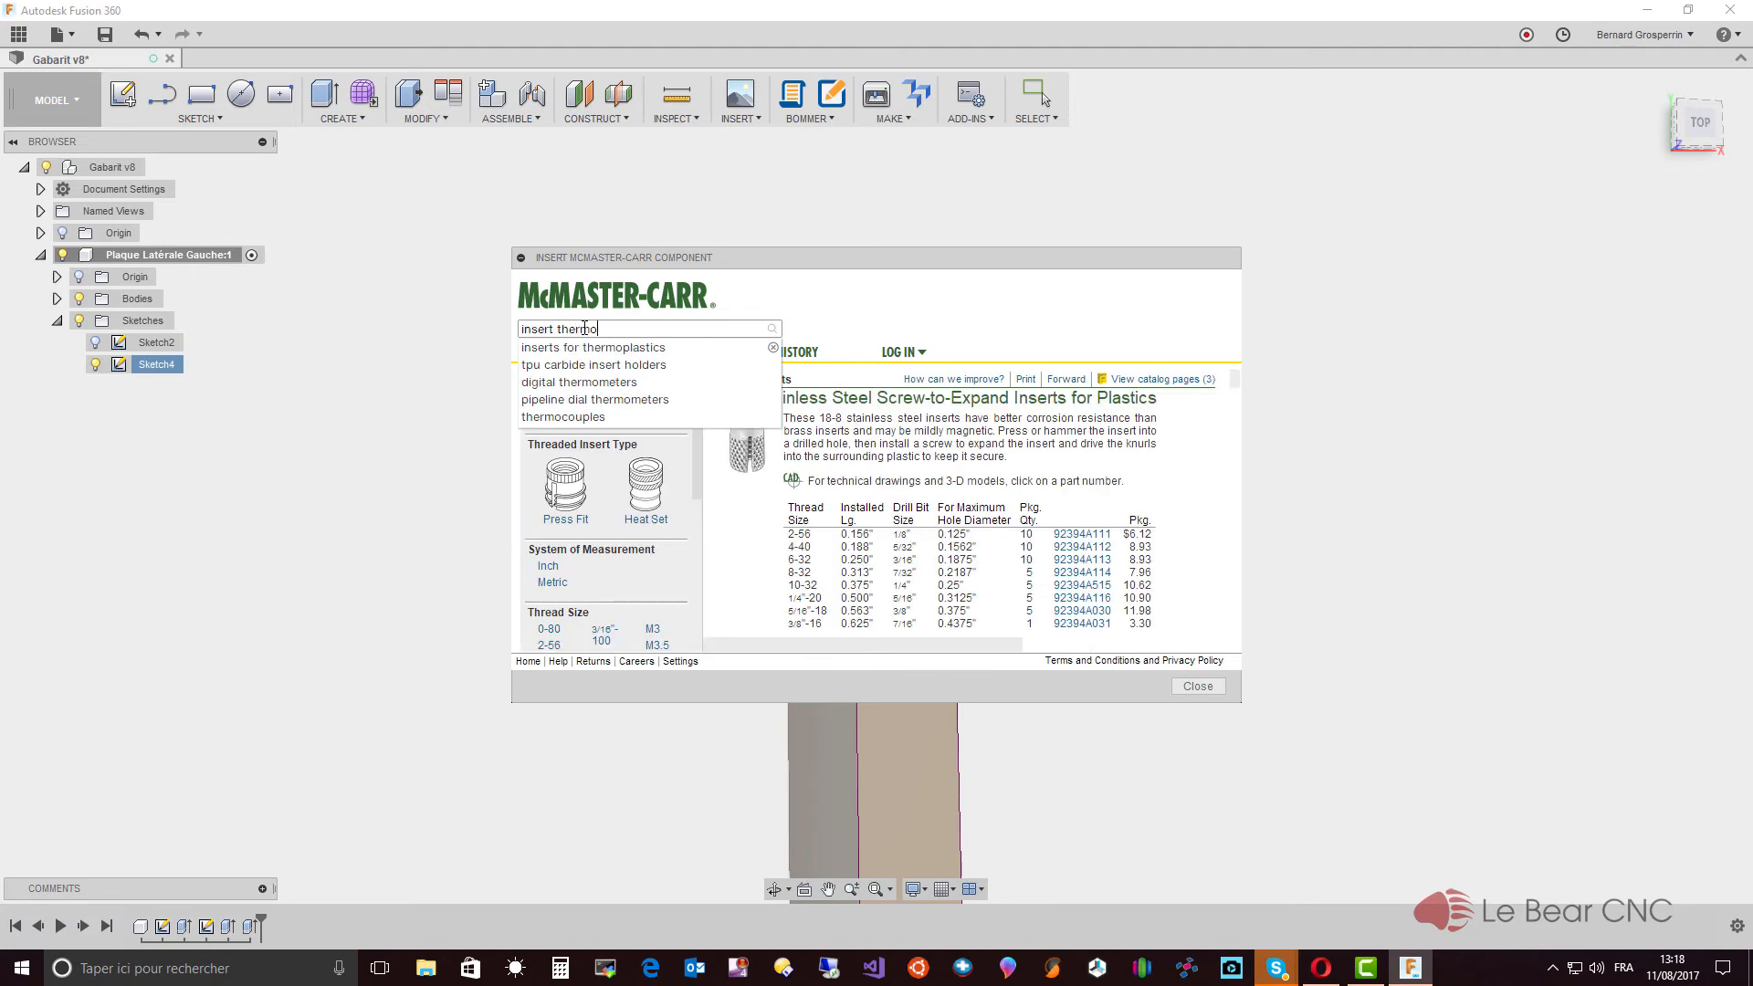
click(587, 348)
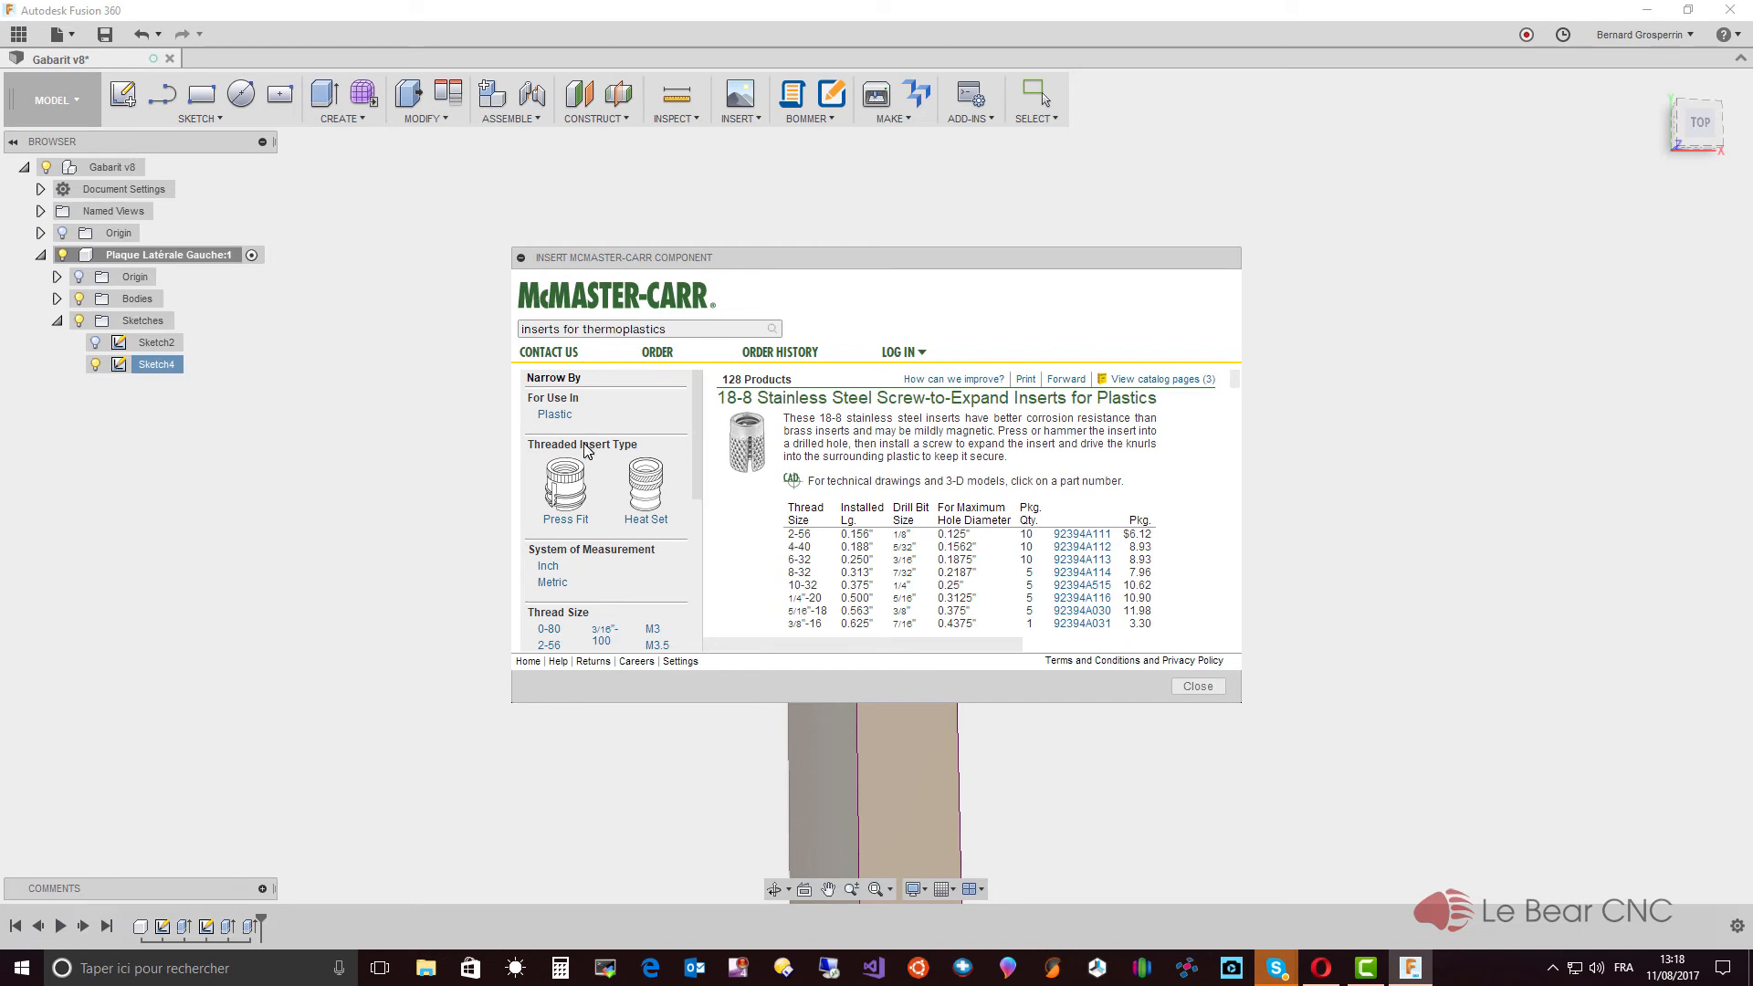
Step: Filter the catalogue results to metric, heat-set inserts with M4 thread size, enlarging the catalogue window to see the table
click(555, 583)
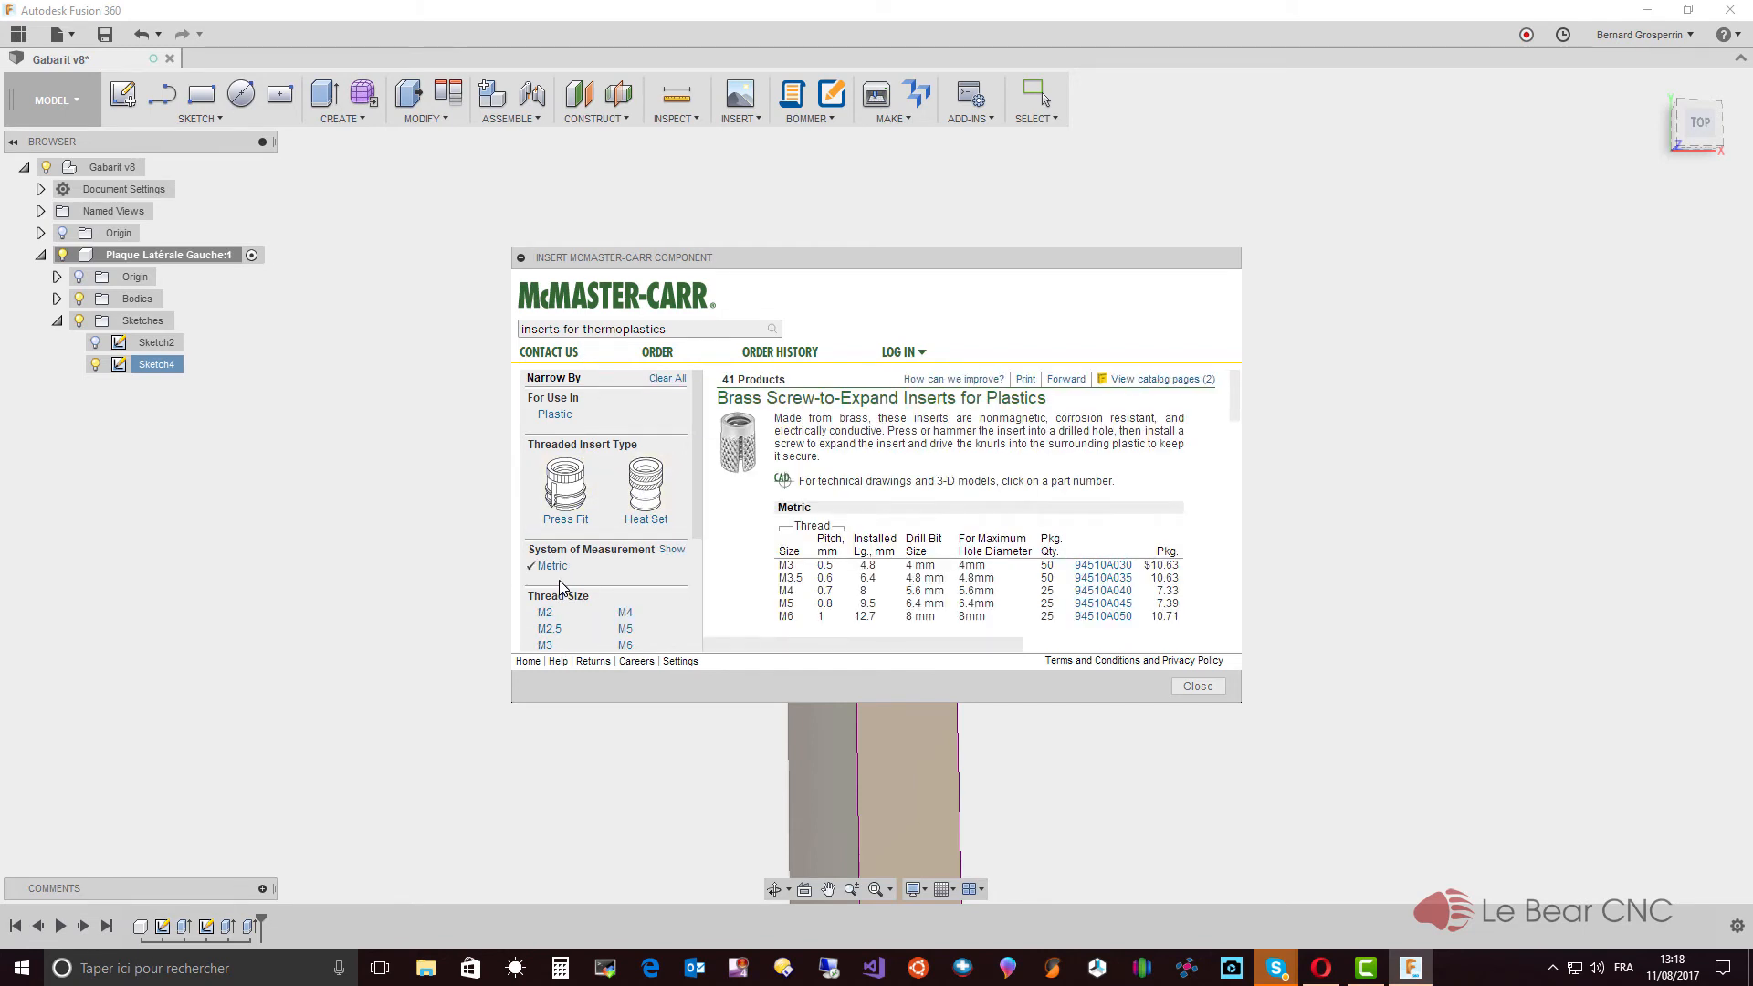
click(646, 486)
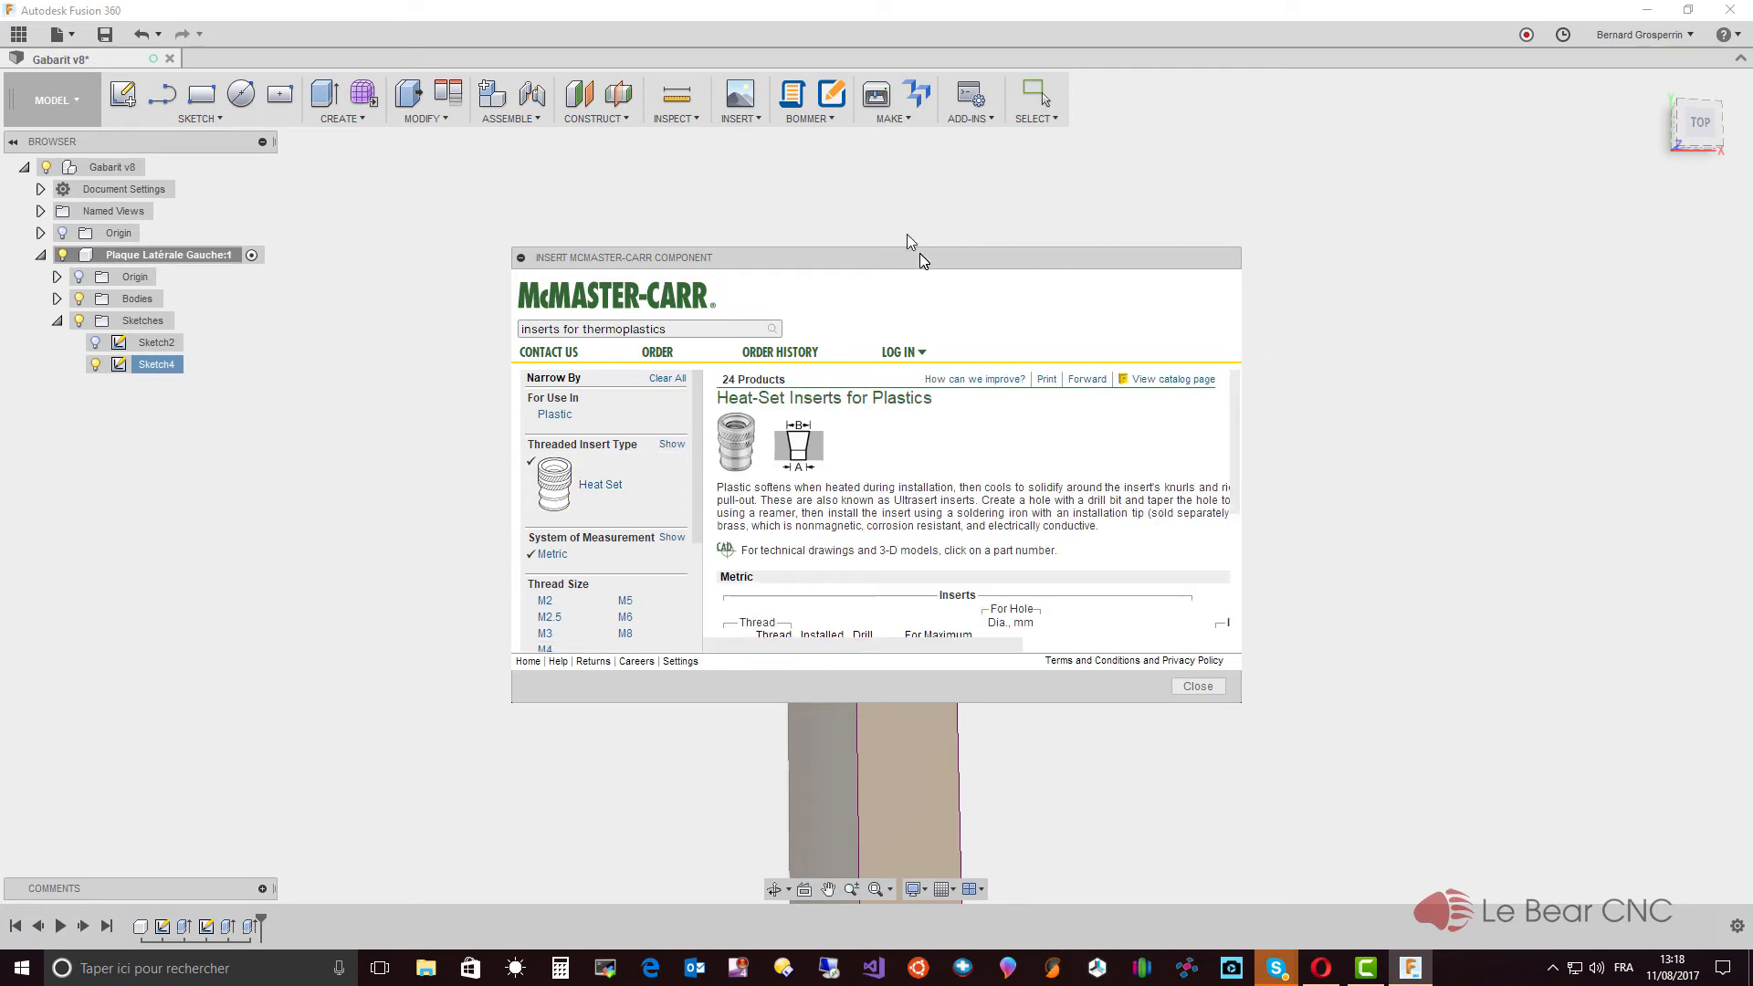
drag(921, 263, 891, 212)
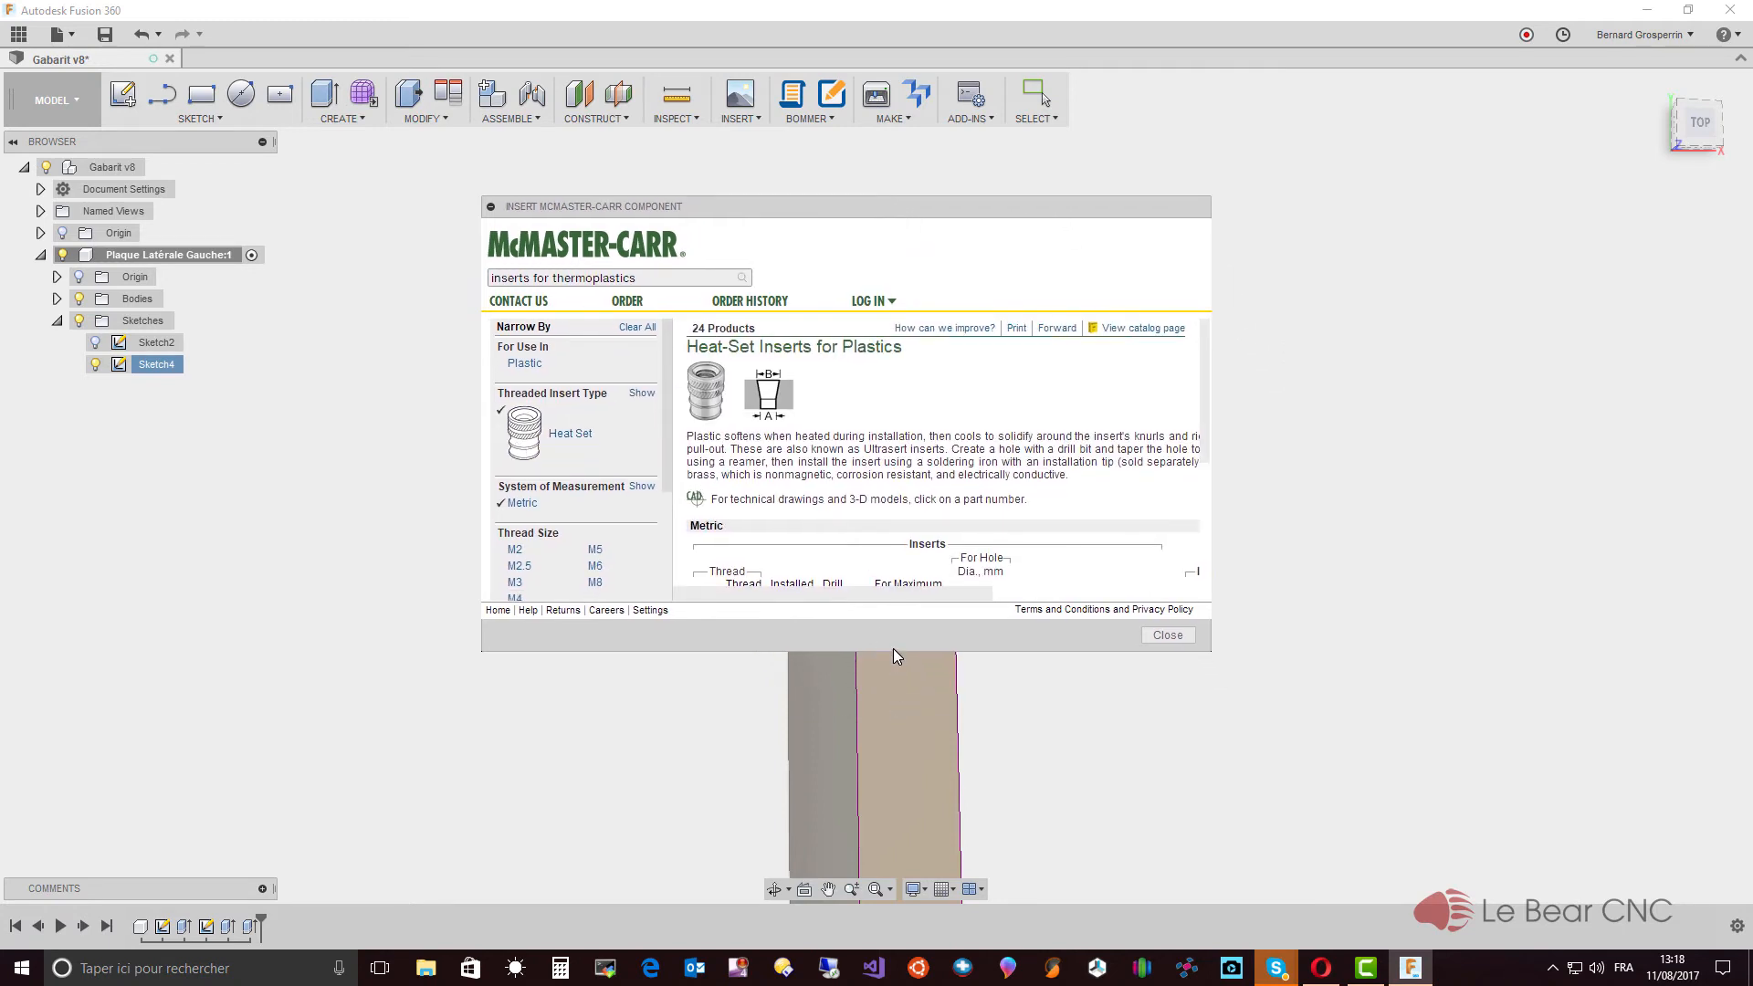
drag(1207, 650, 1328, 845)
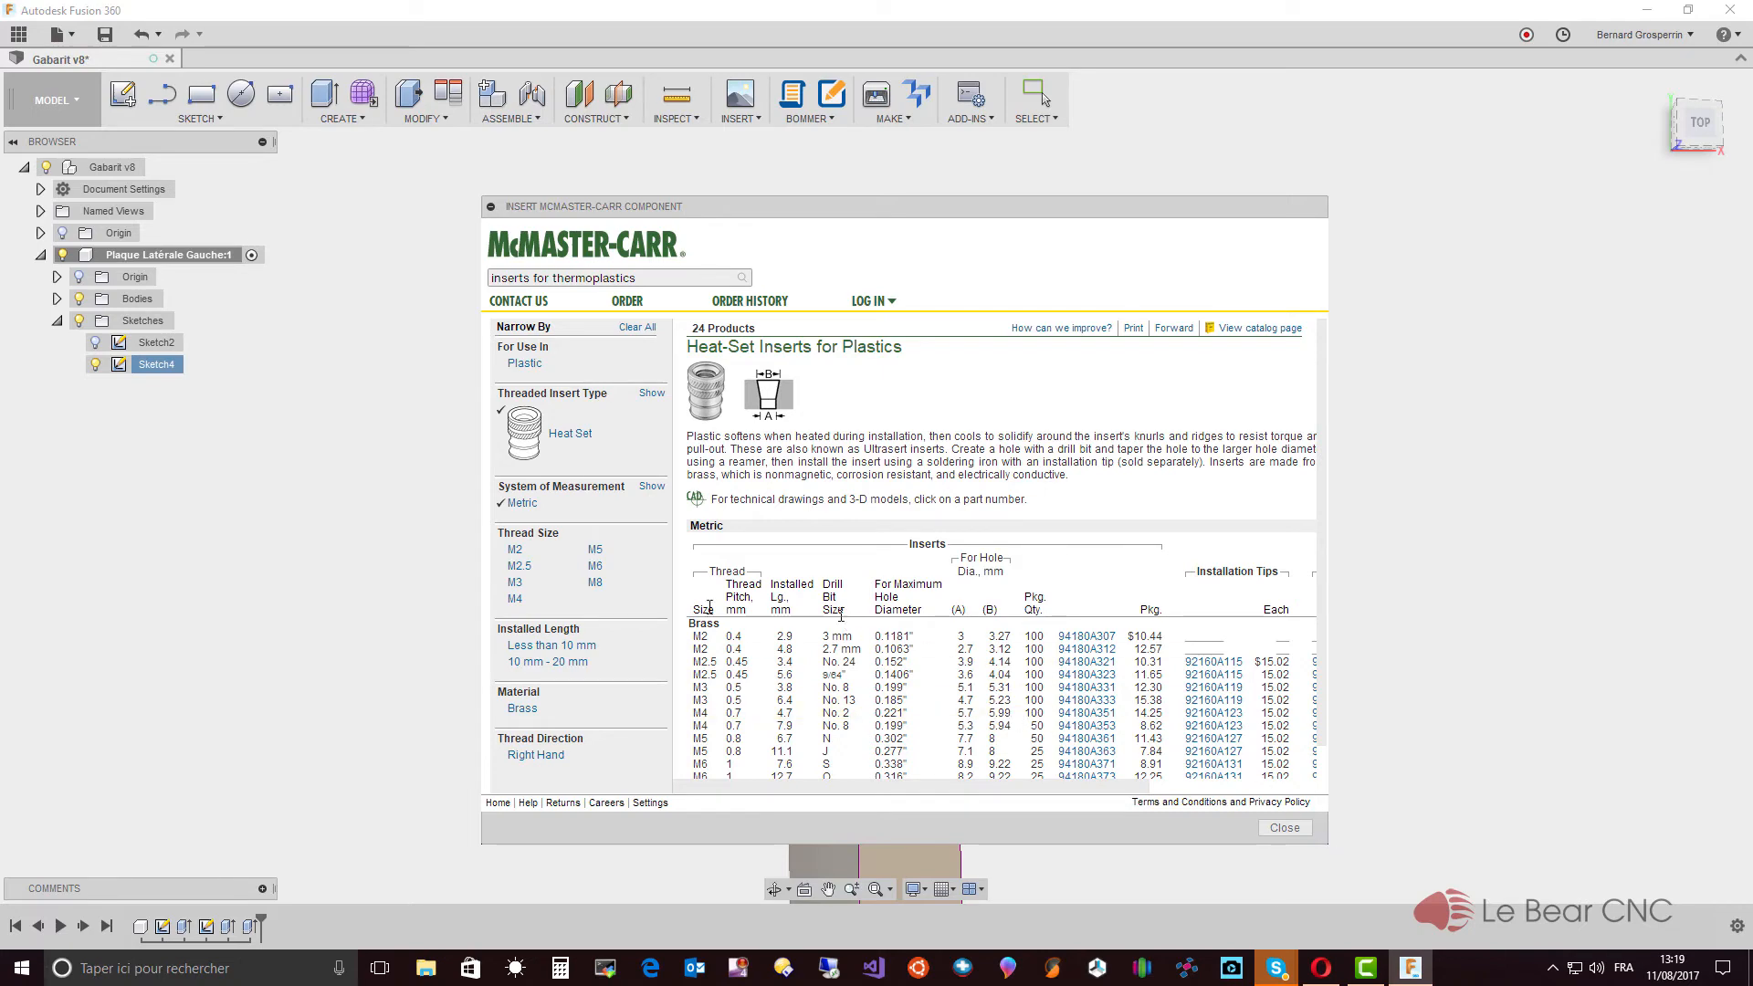
click(516, 599)
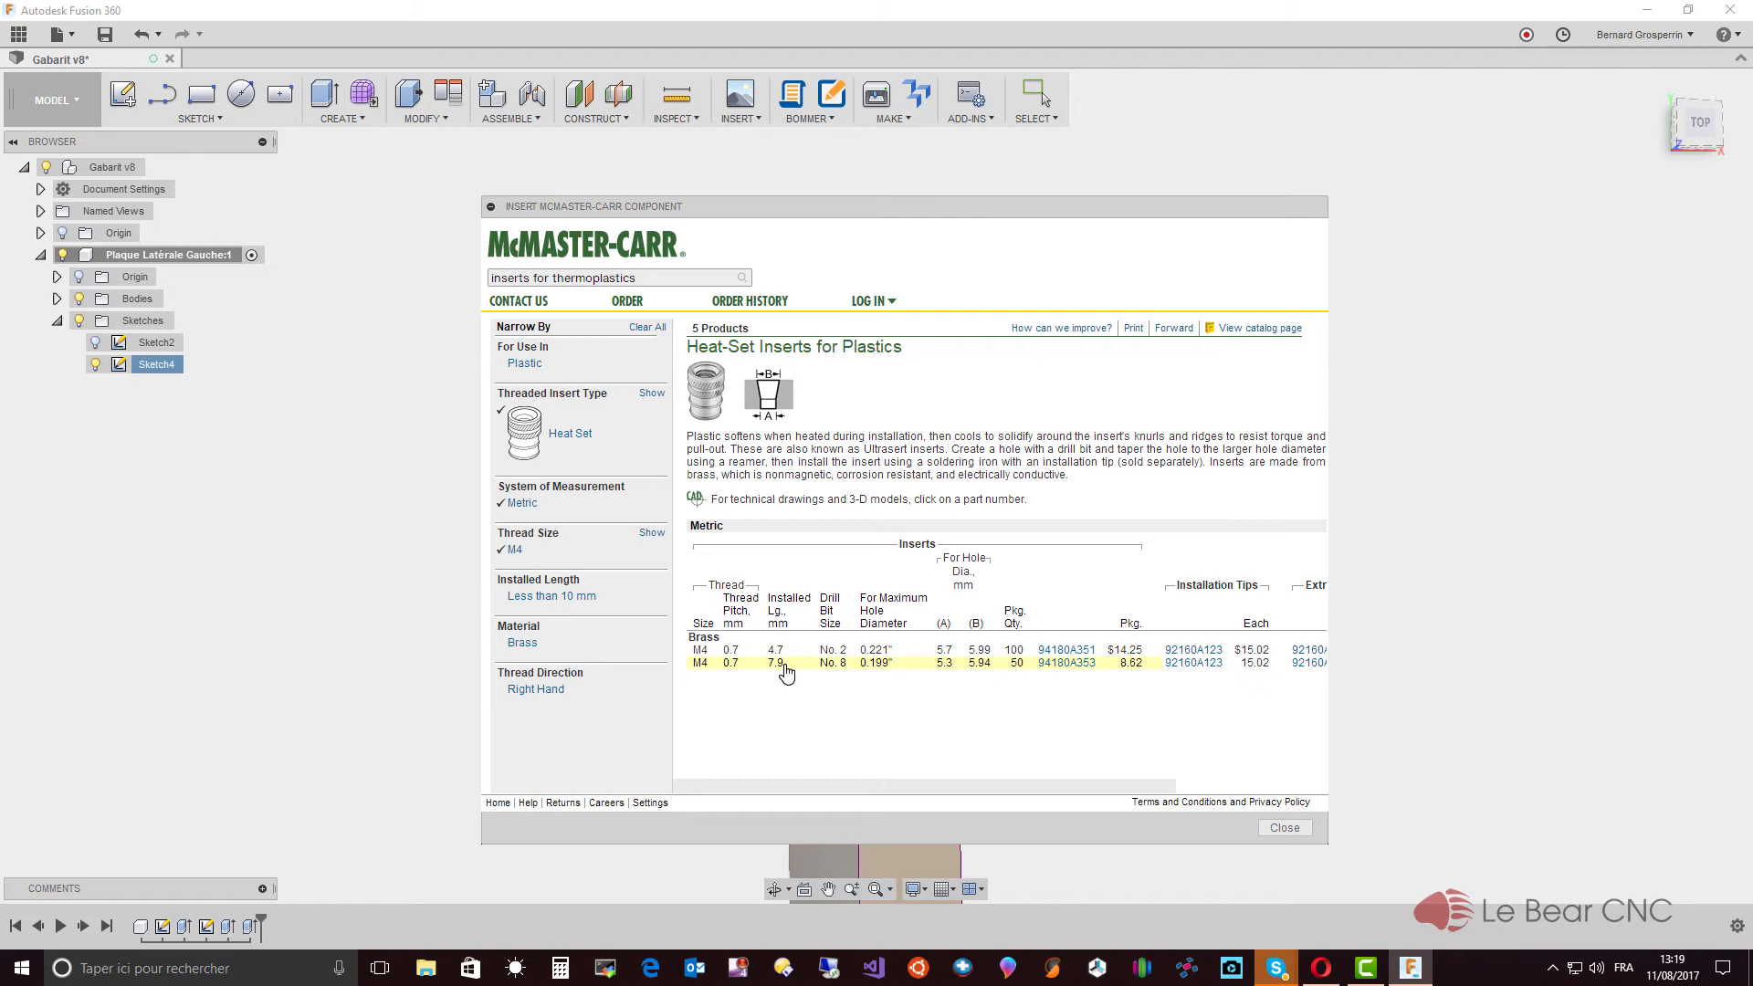
Step: Import the 3-D STEP model of the 7.9 mm long M4 insert 94180A353 and accept its default placement
click(1074, 667)
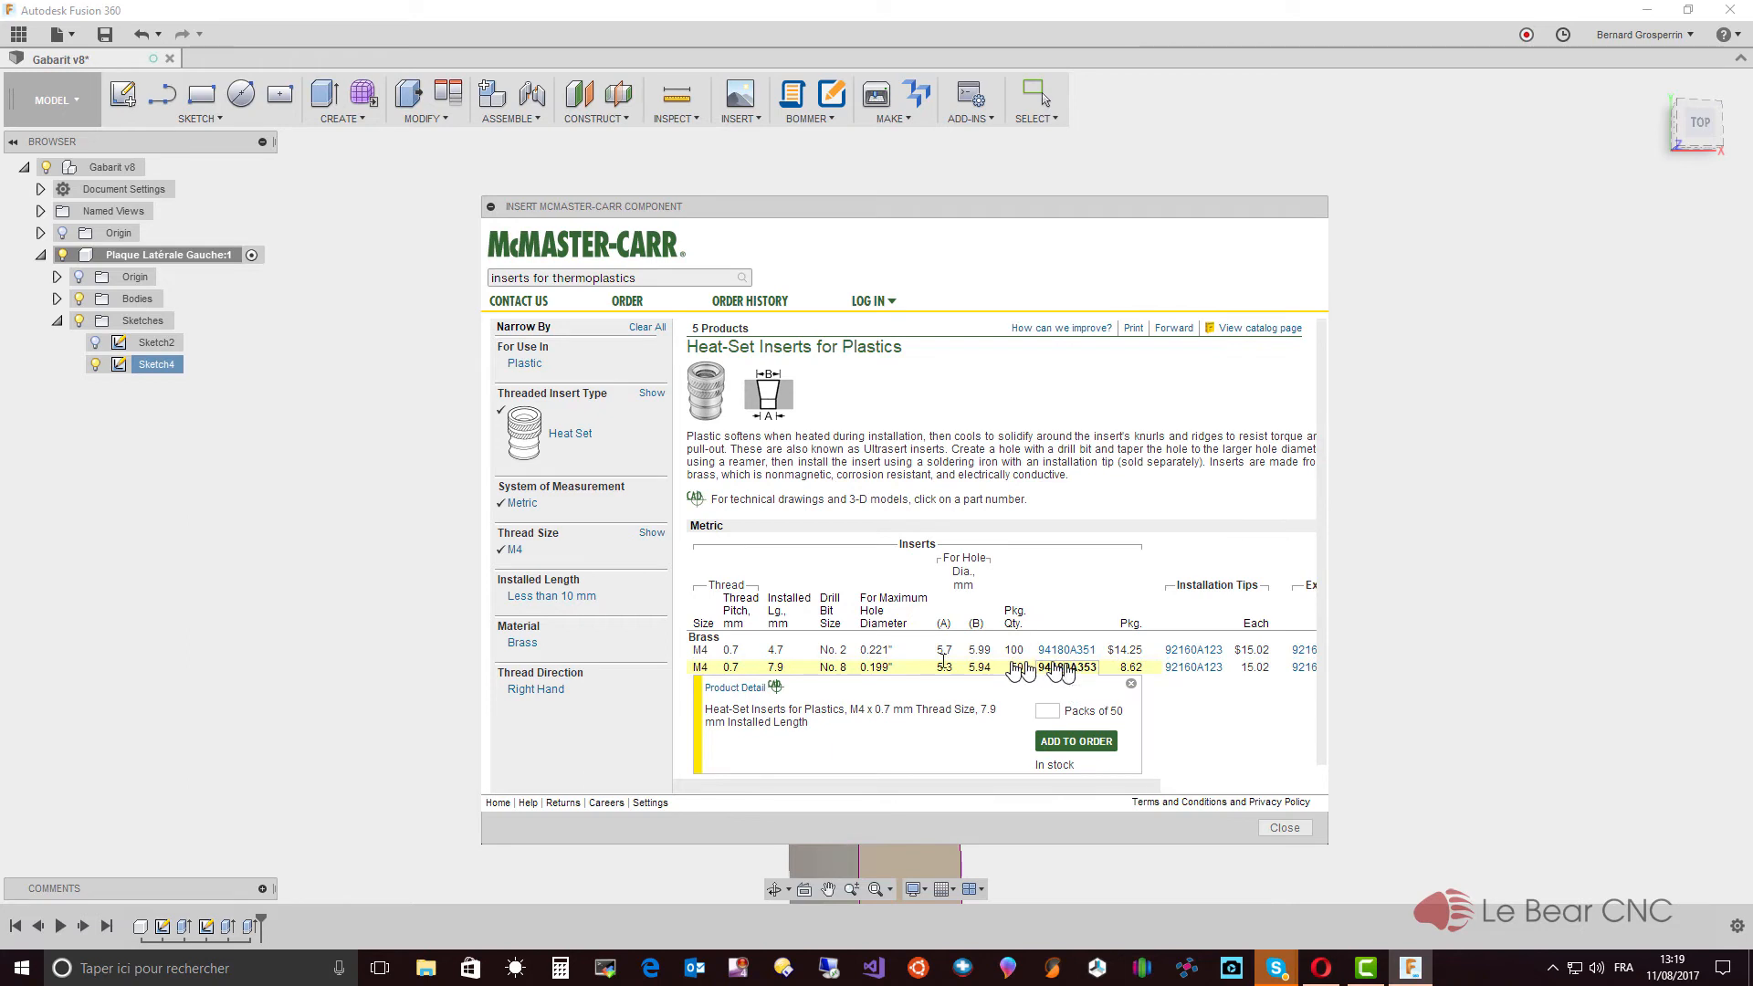
click(745, 688)
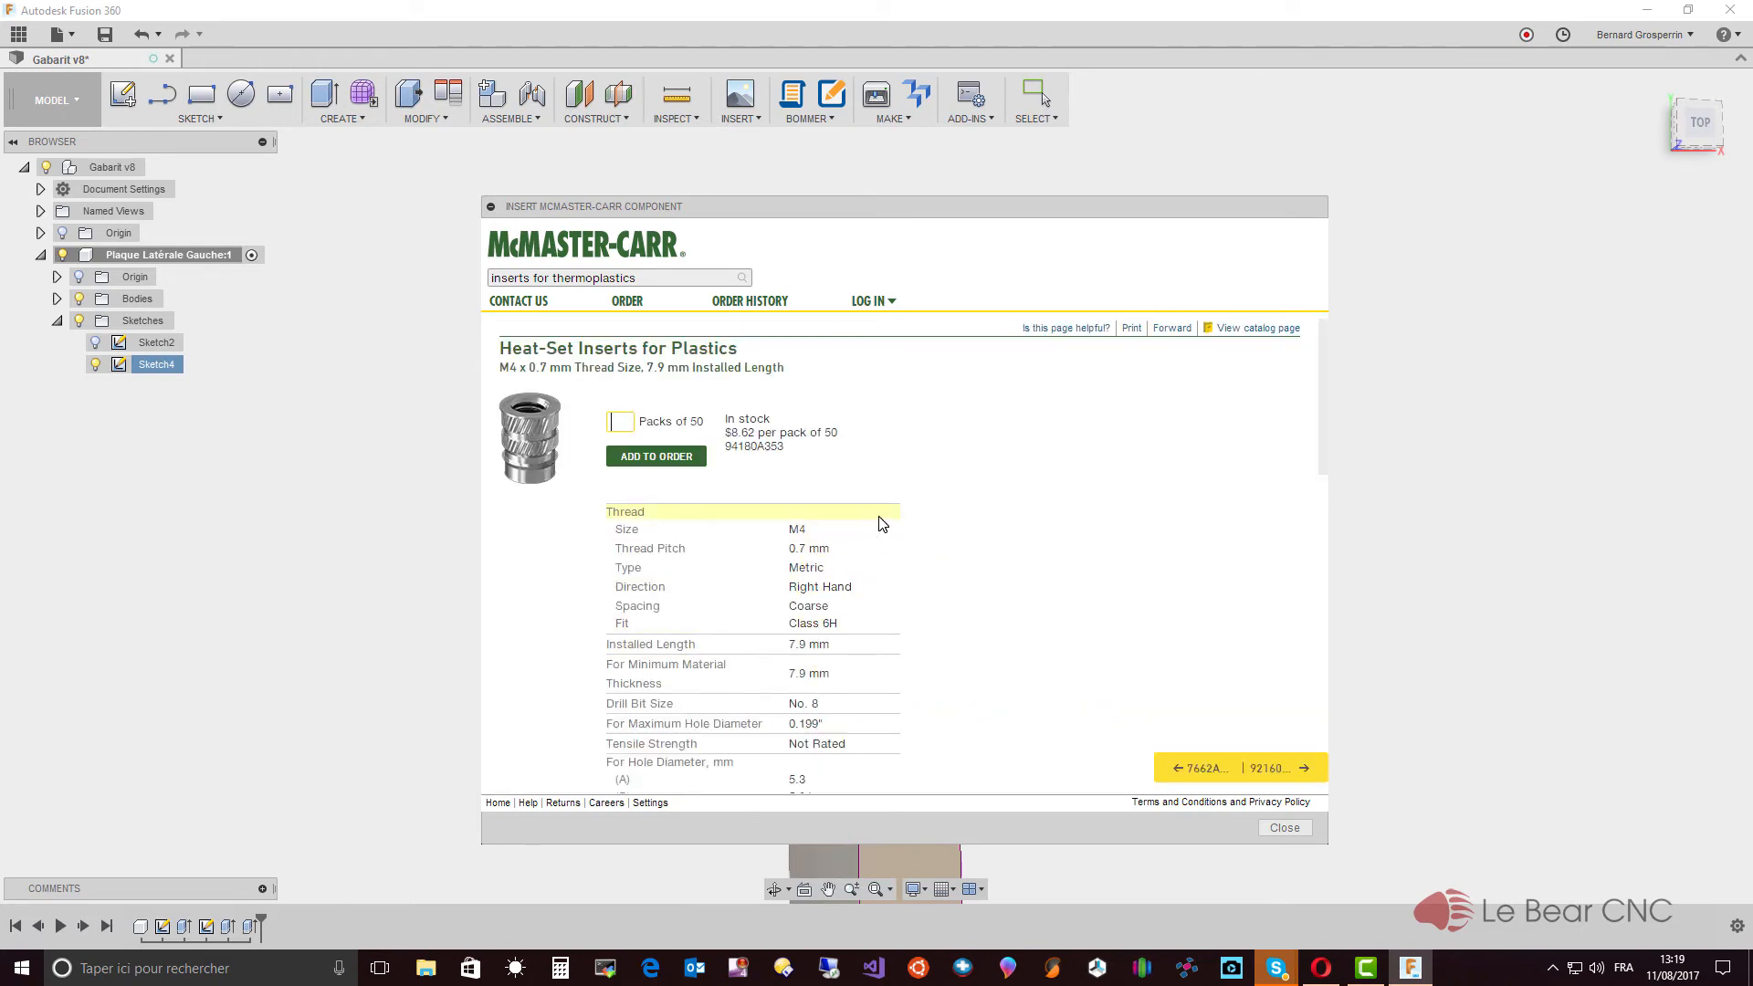
scroll(882, 523, down, 3)
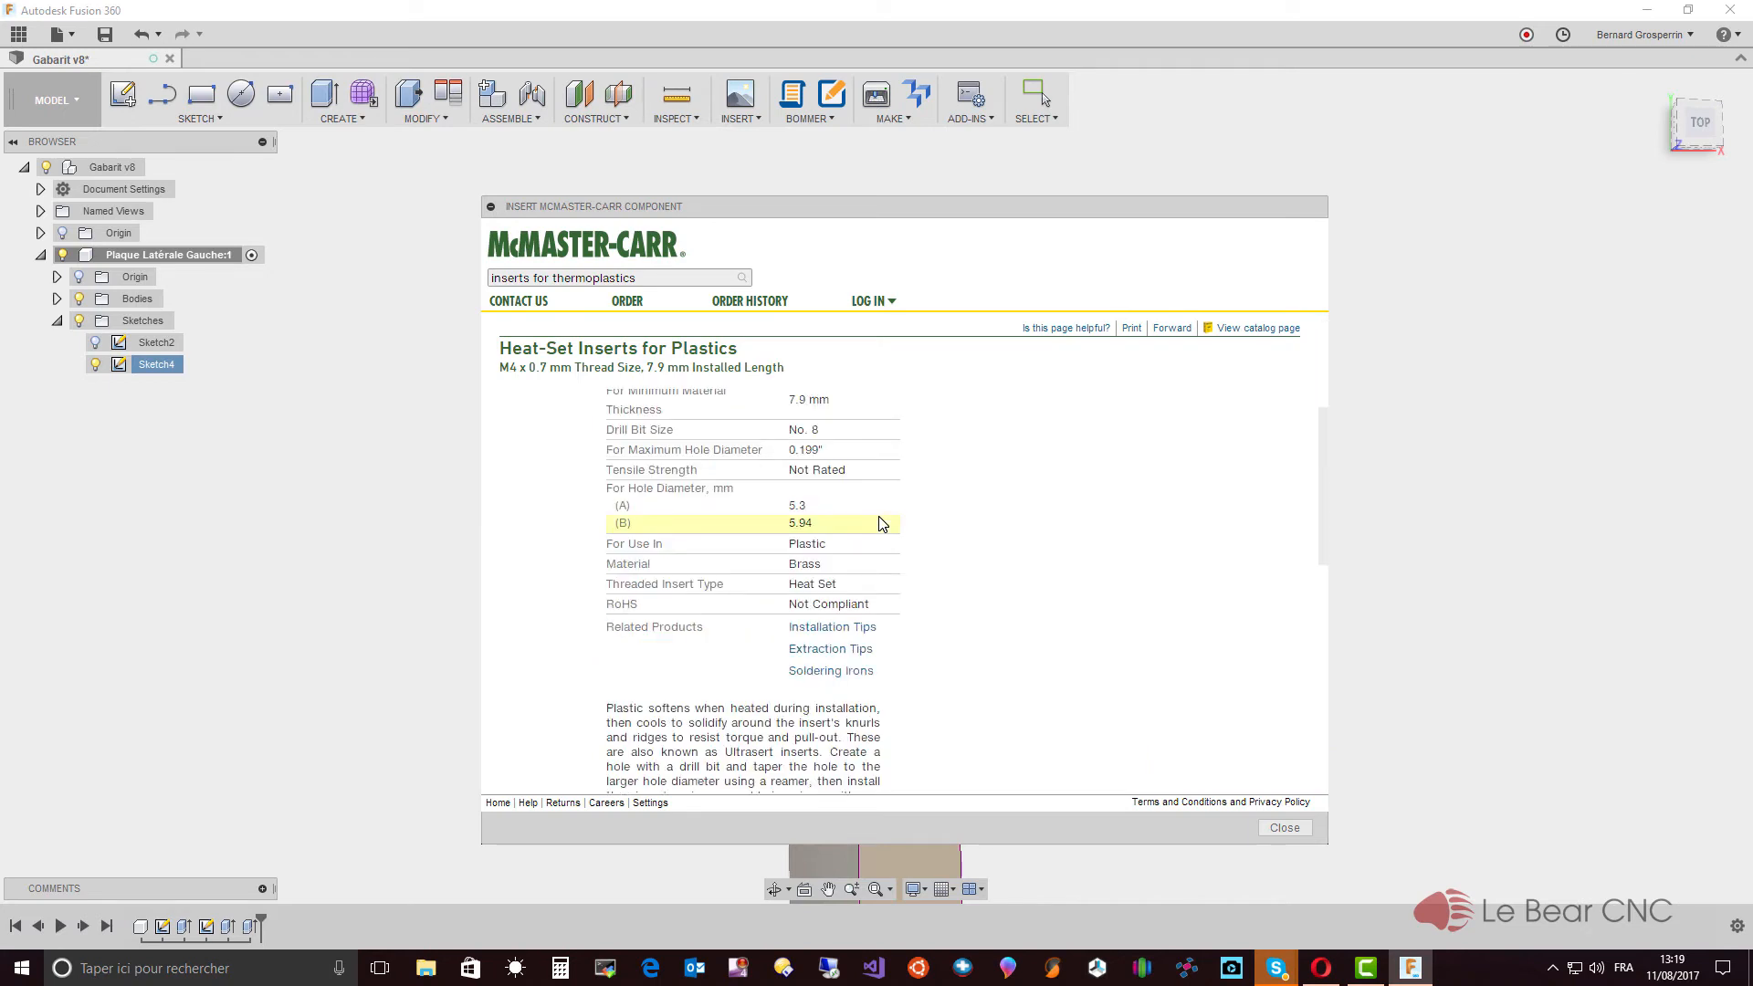
scroll(881, 523, down, 3)
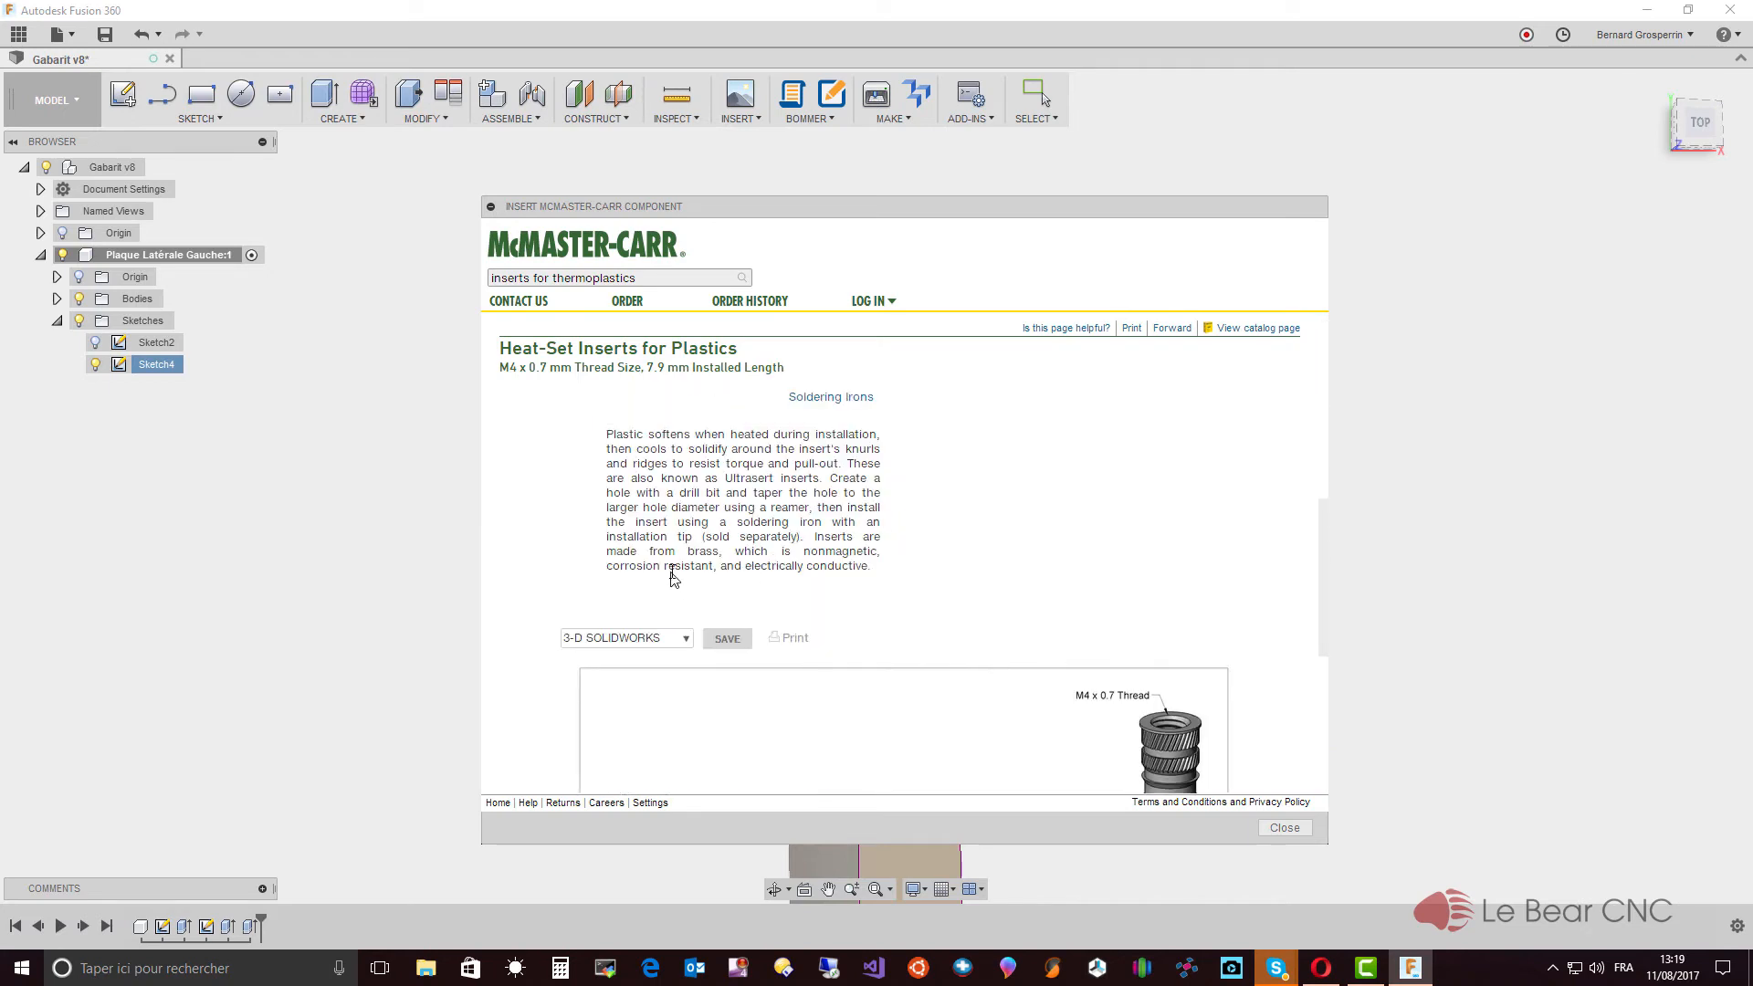
click(685, 642)
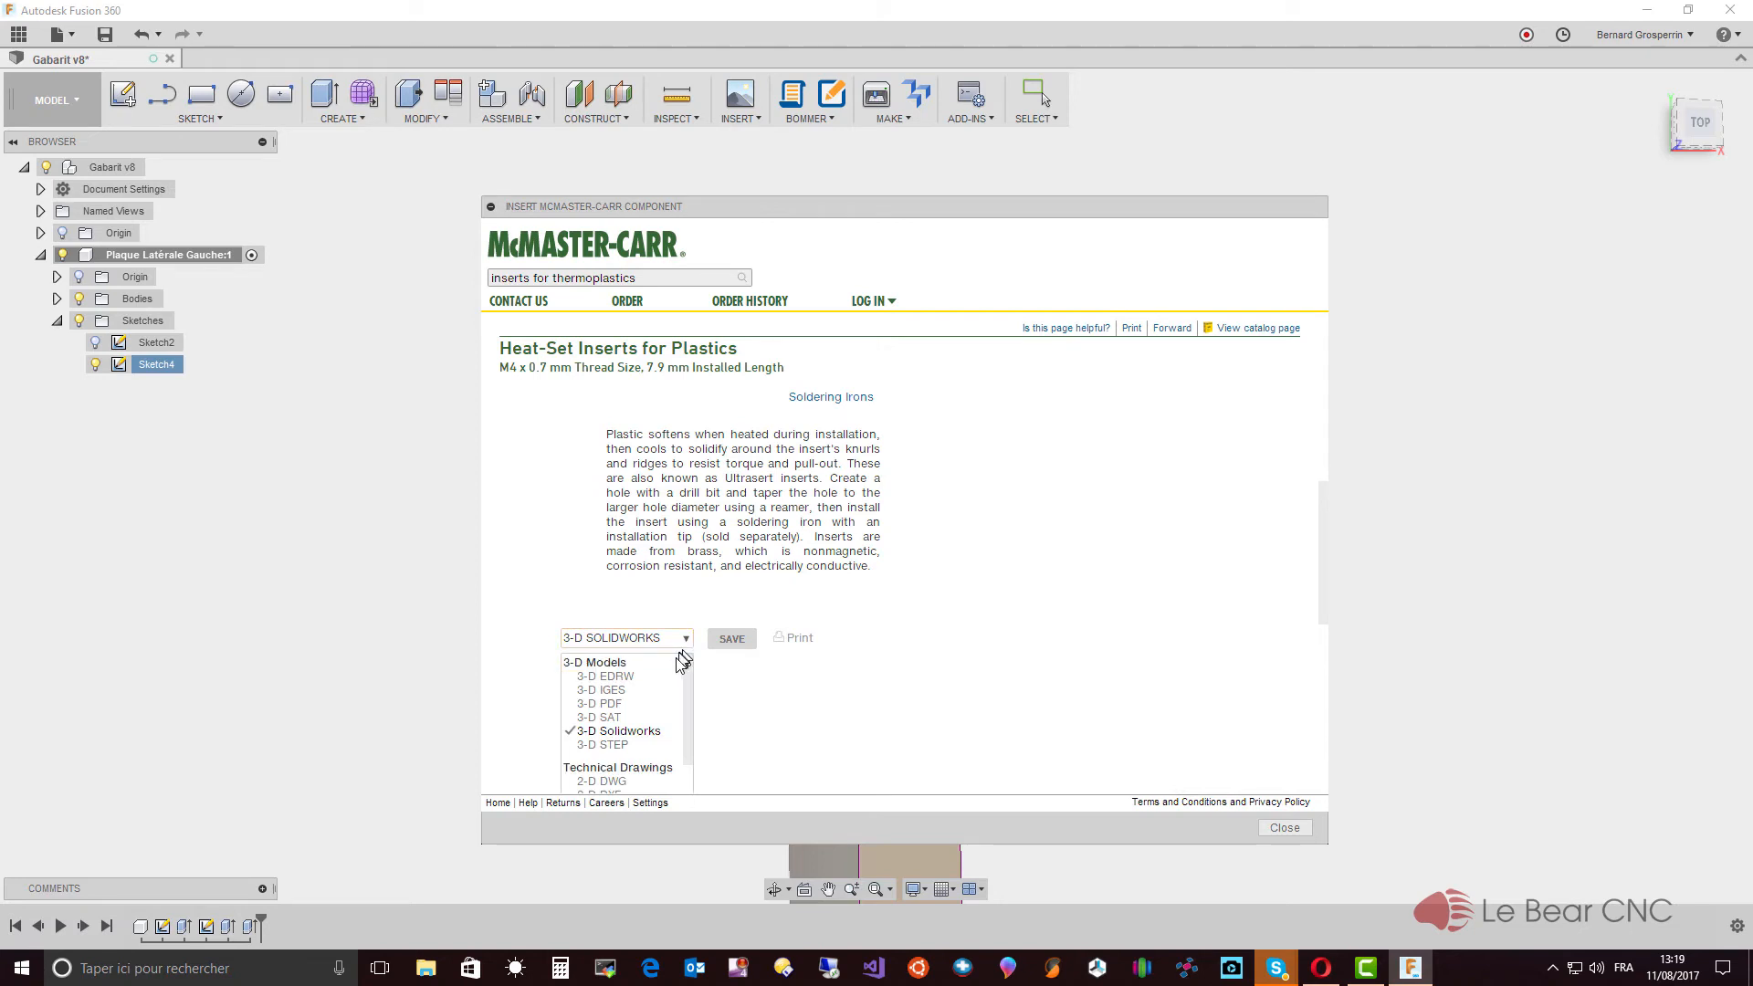
click(609, 745)
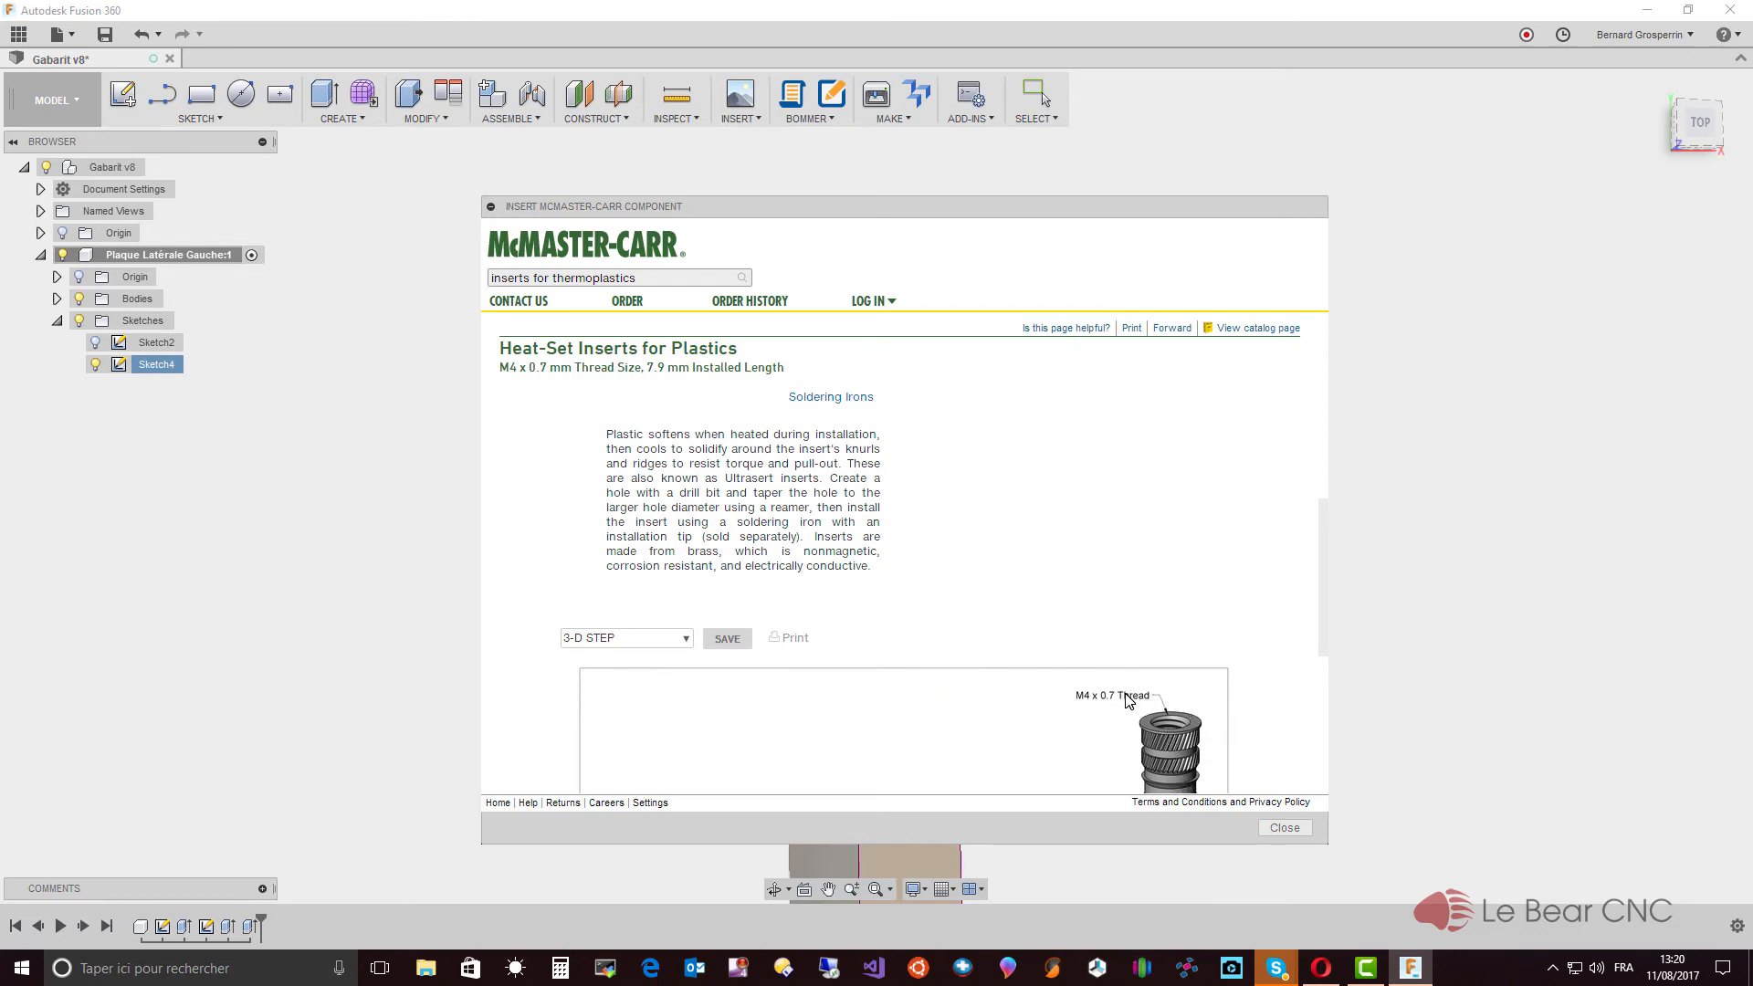
click(725, 639)
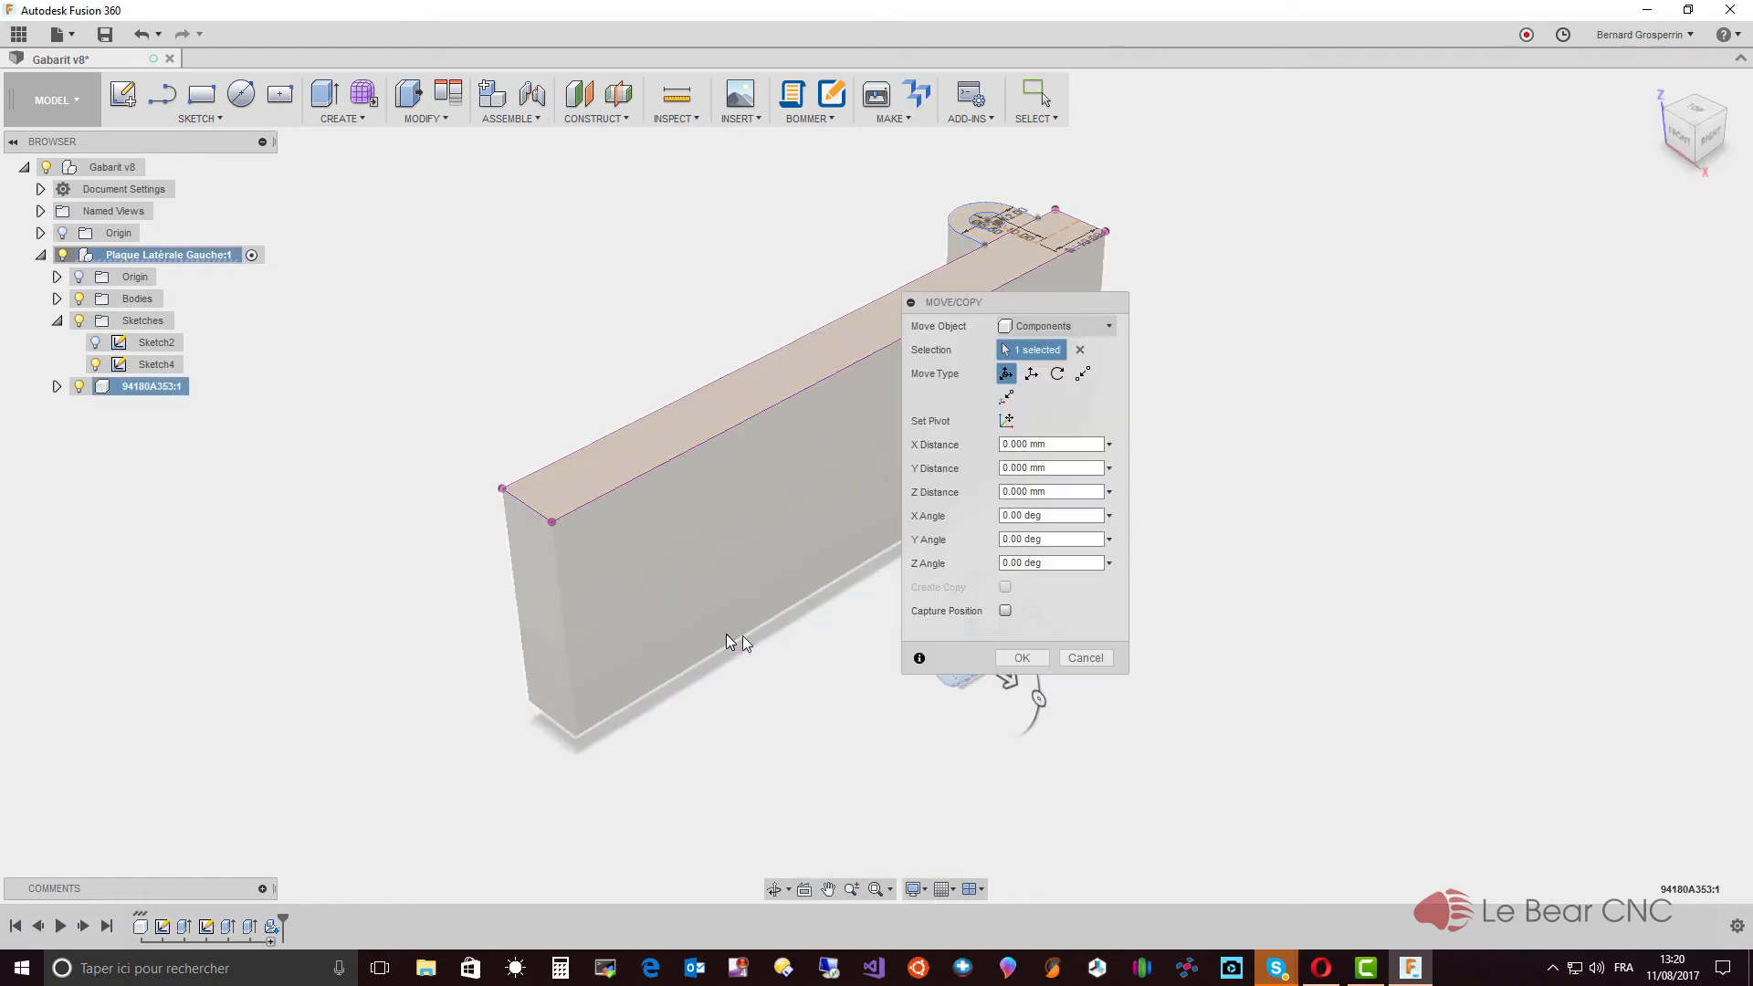
click(1026, 658)
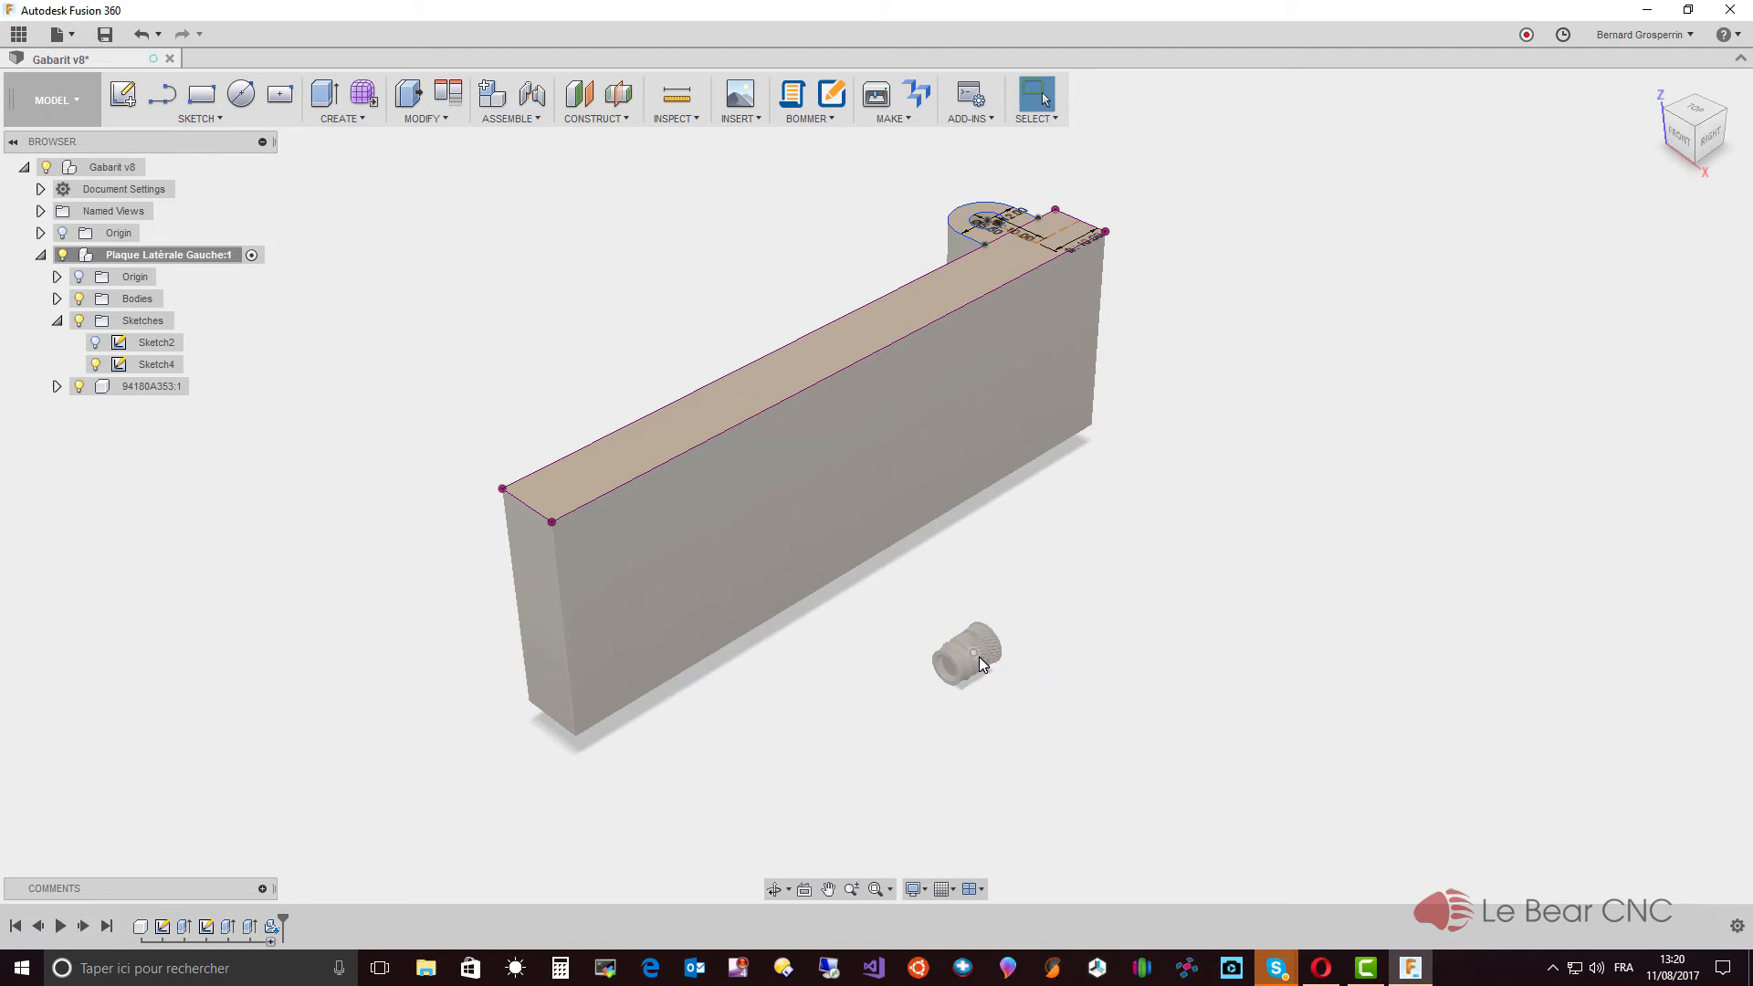
Step: Save a copy of the imported insert component as "Insert Laiton M4" in the project's Quincaillerie folder
click(166, 386)
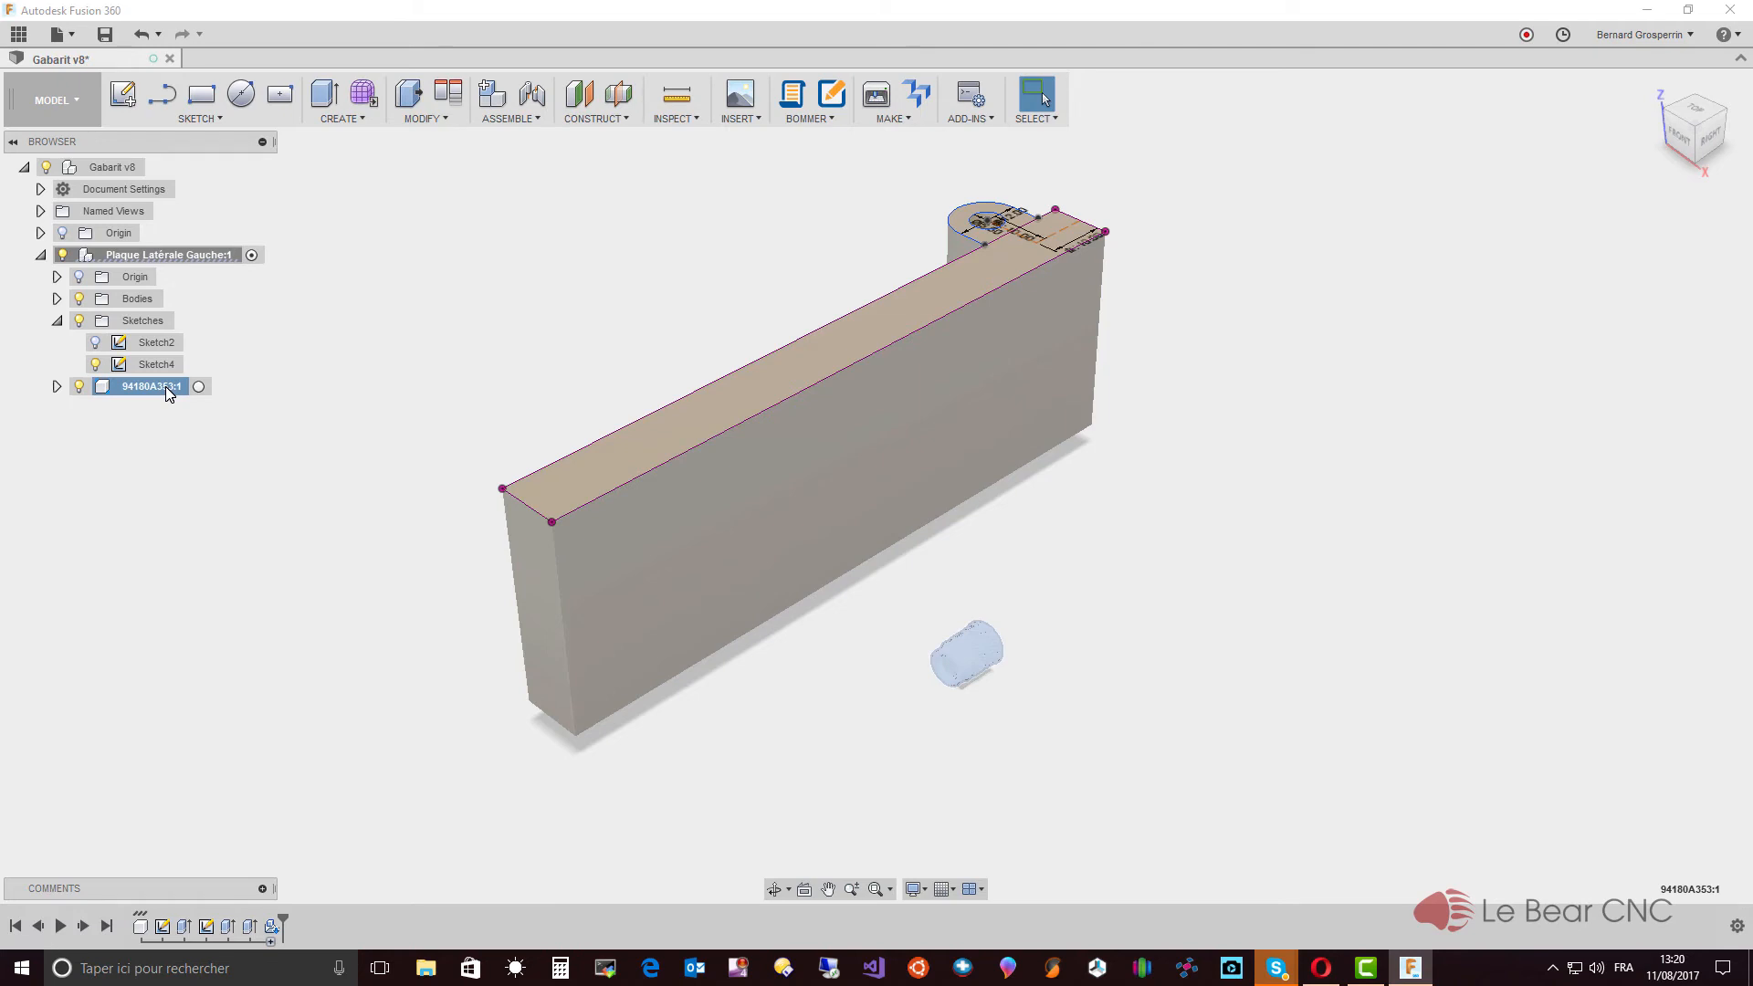
right_click(166, 386)
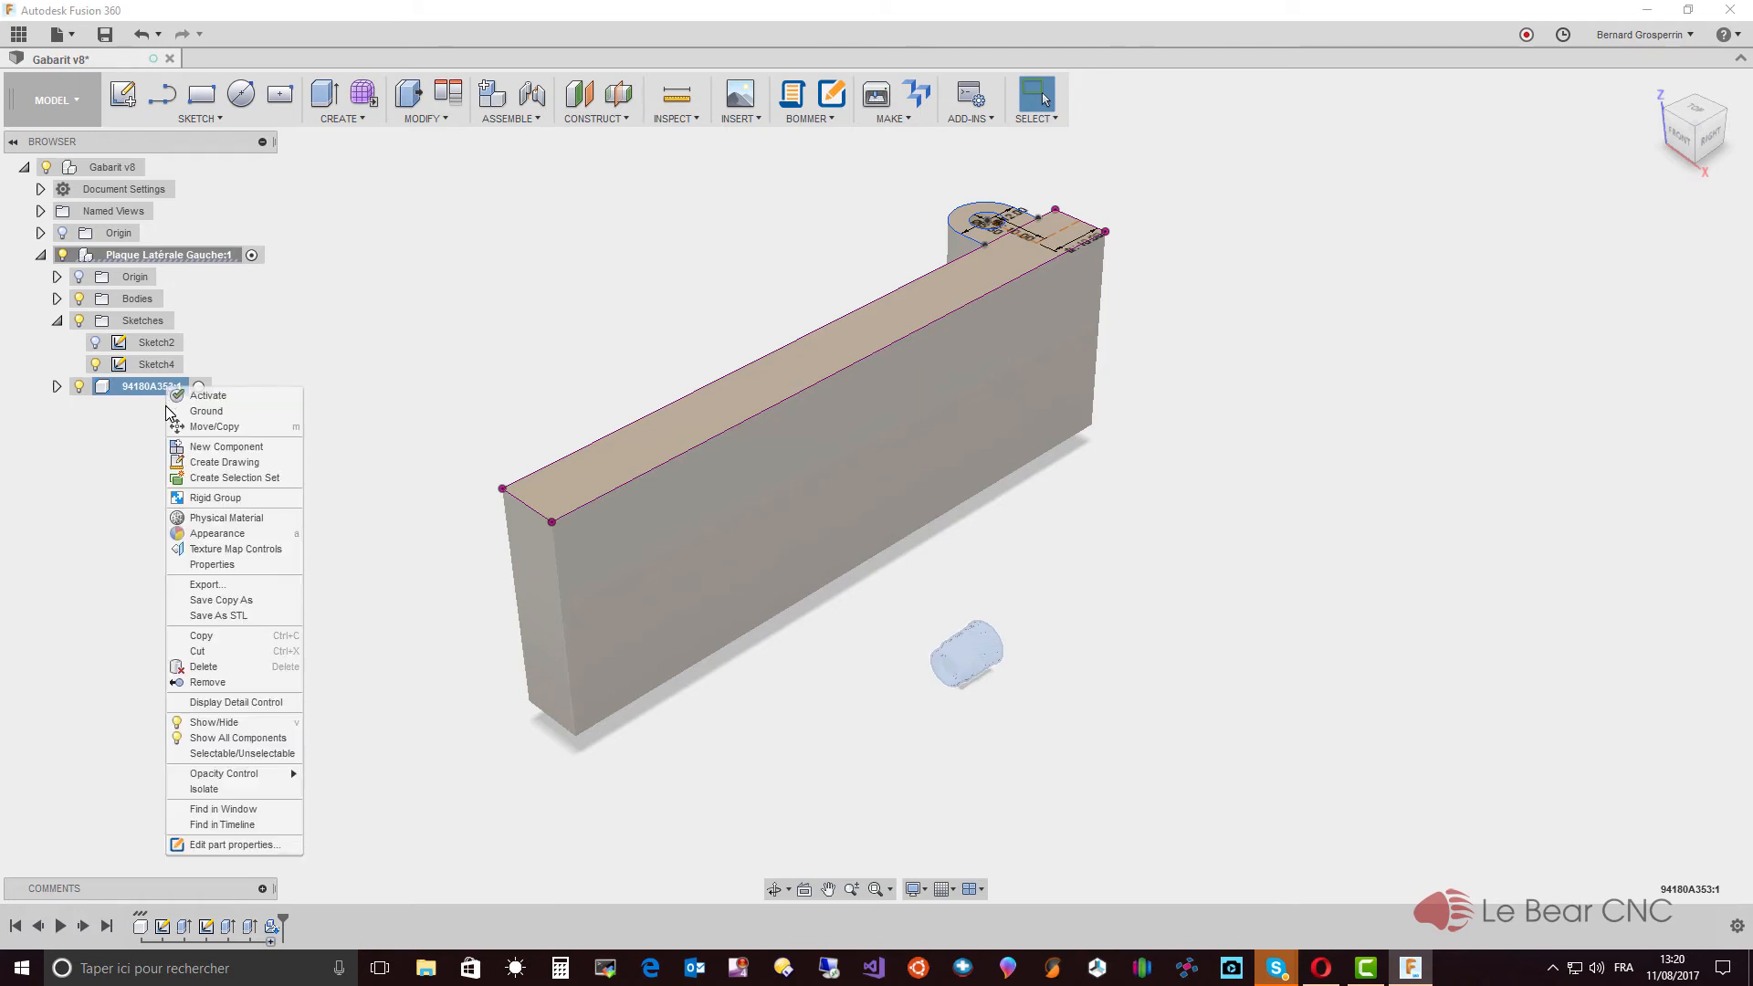
click(230, 602)
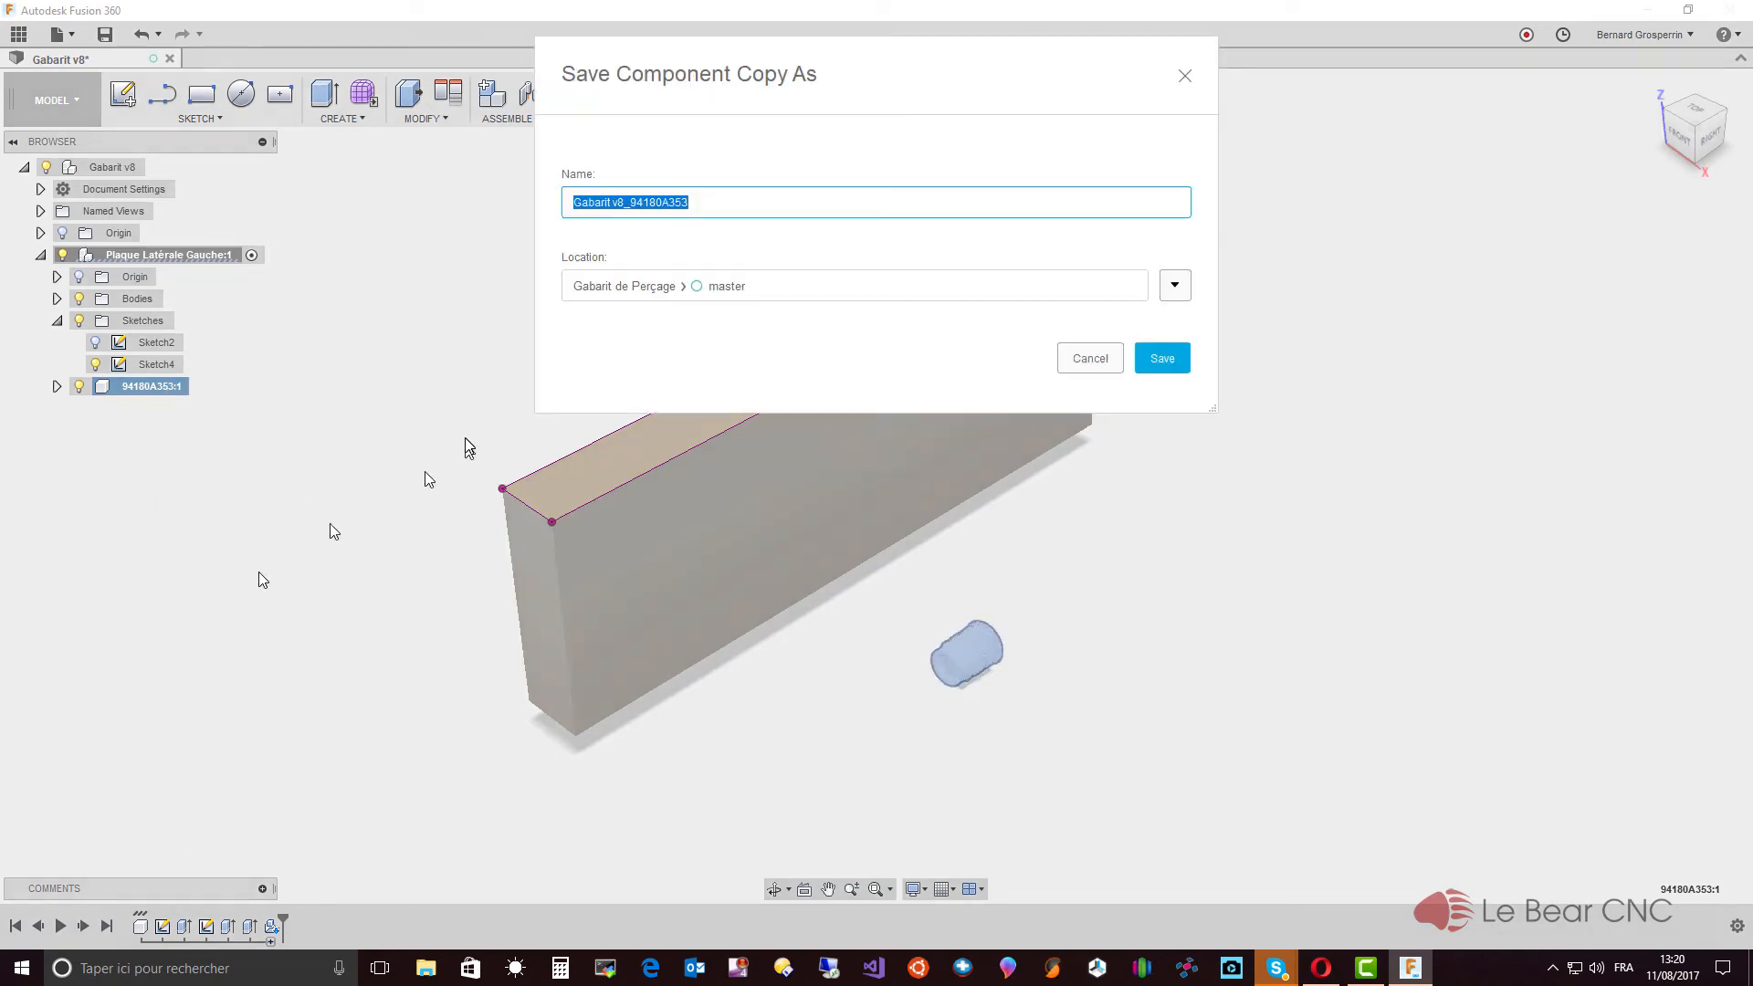
click(1181, 290)
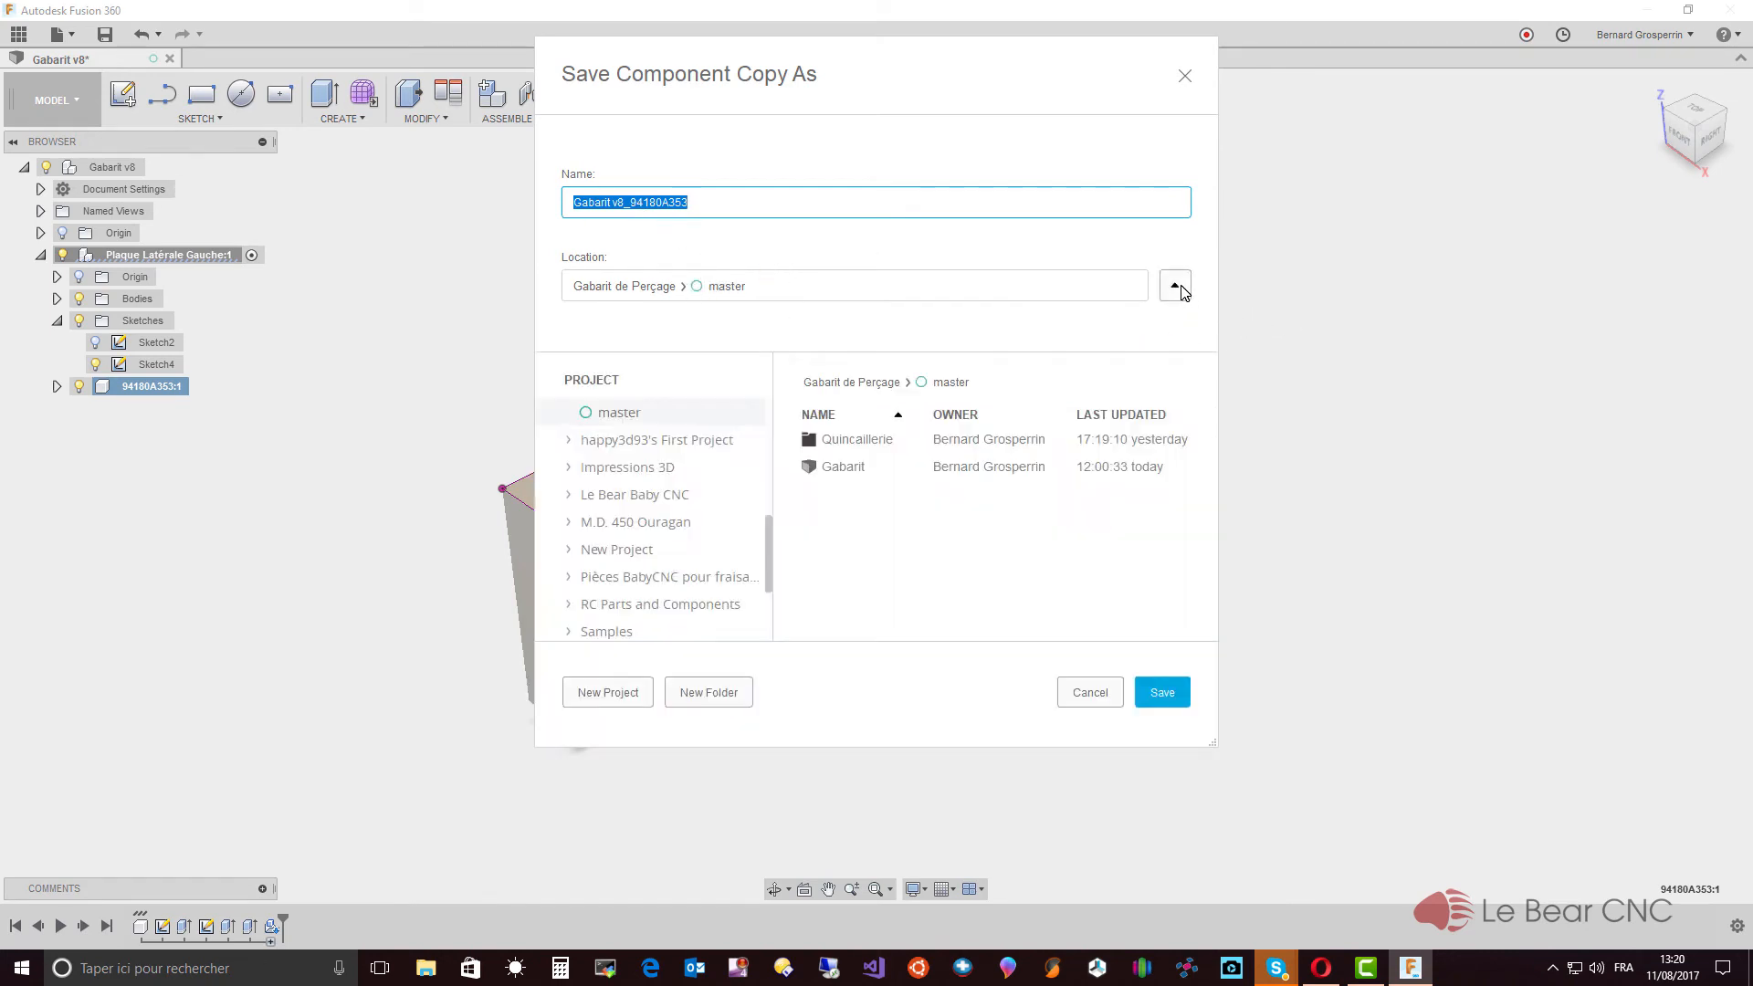
double_click(831, 438)
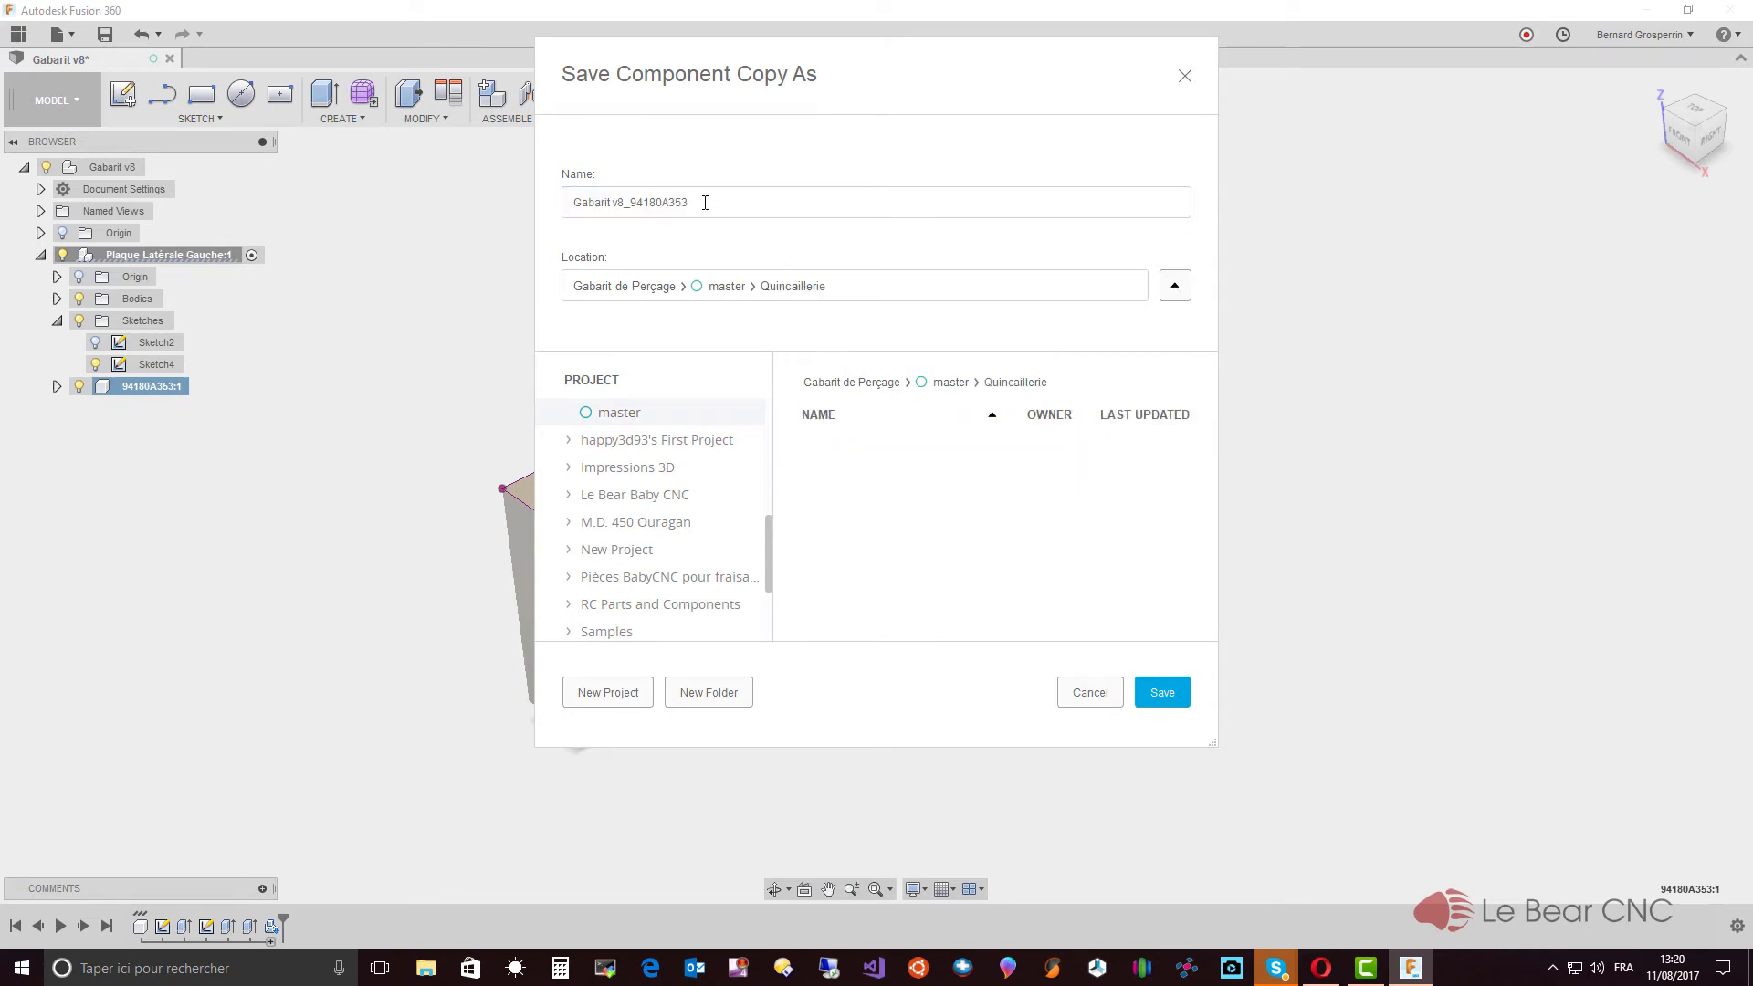
drag(704, 202, 550, 201)
text(I)
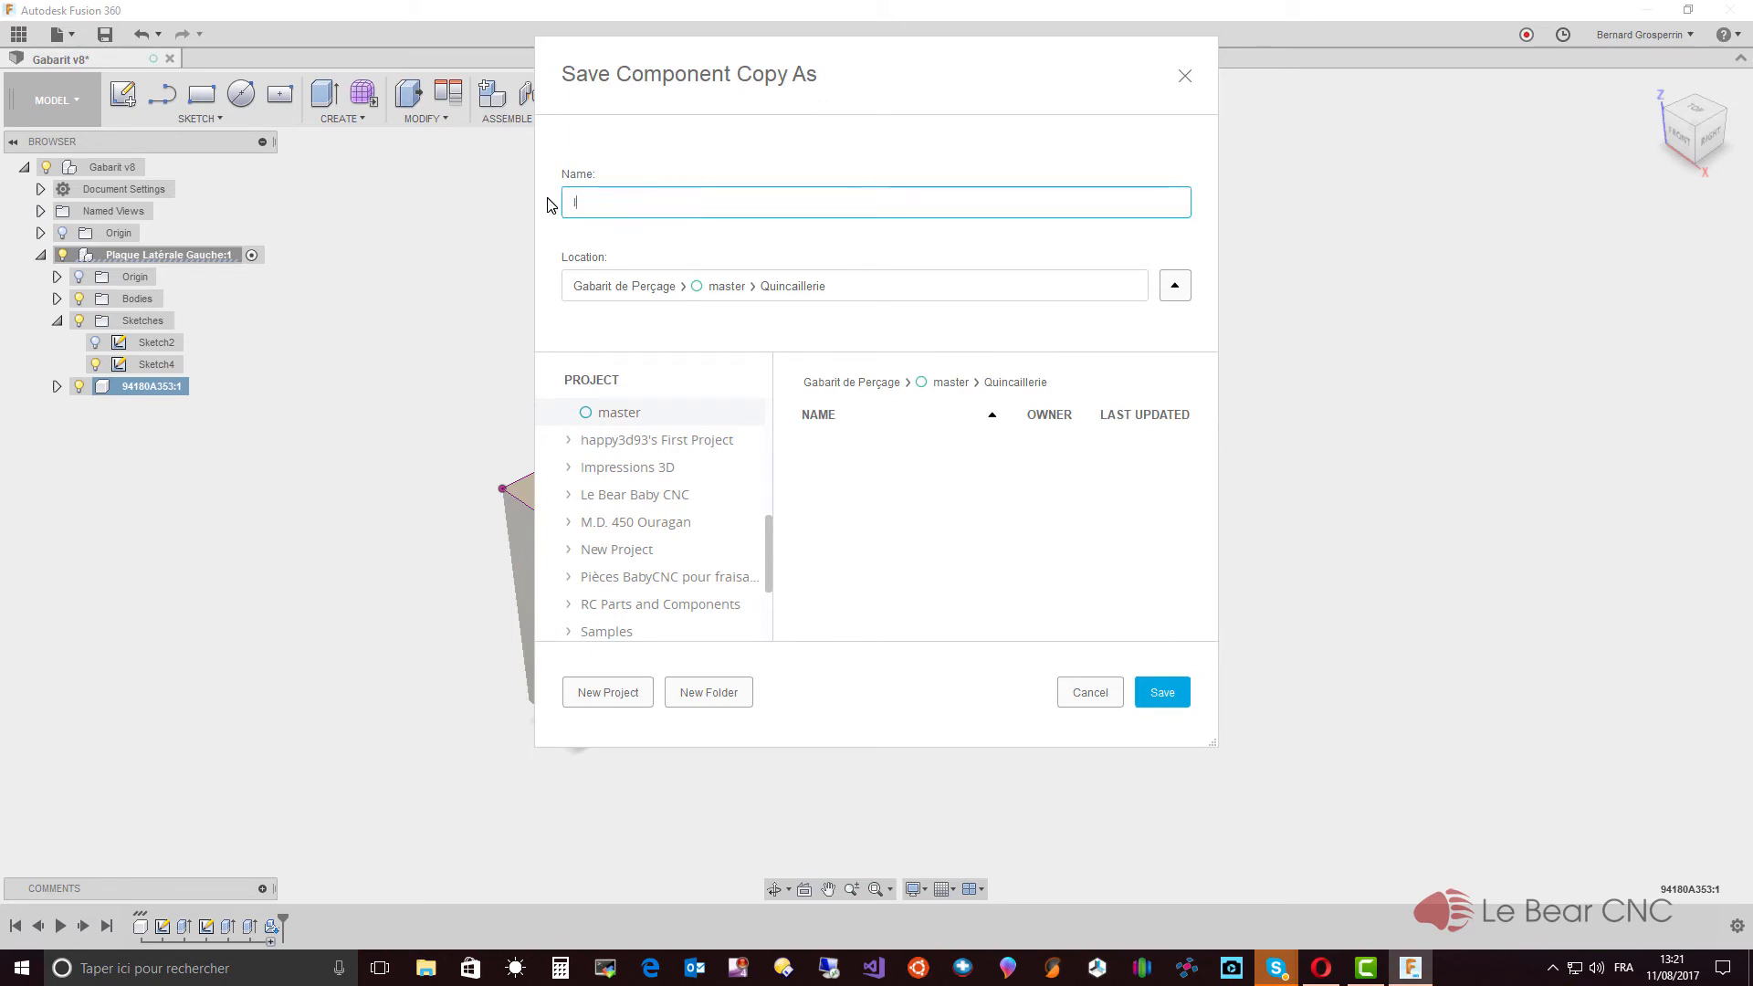
text(nsert Laiton M4)
click(1153, 694)
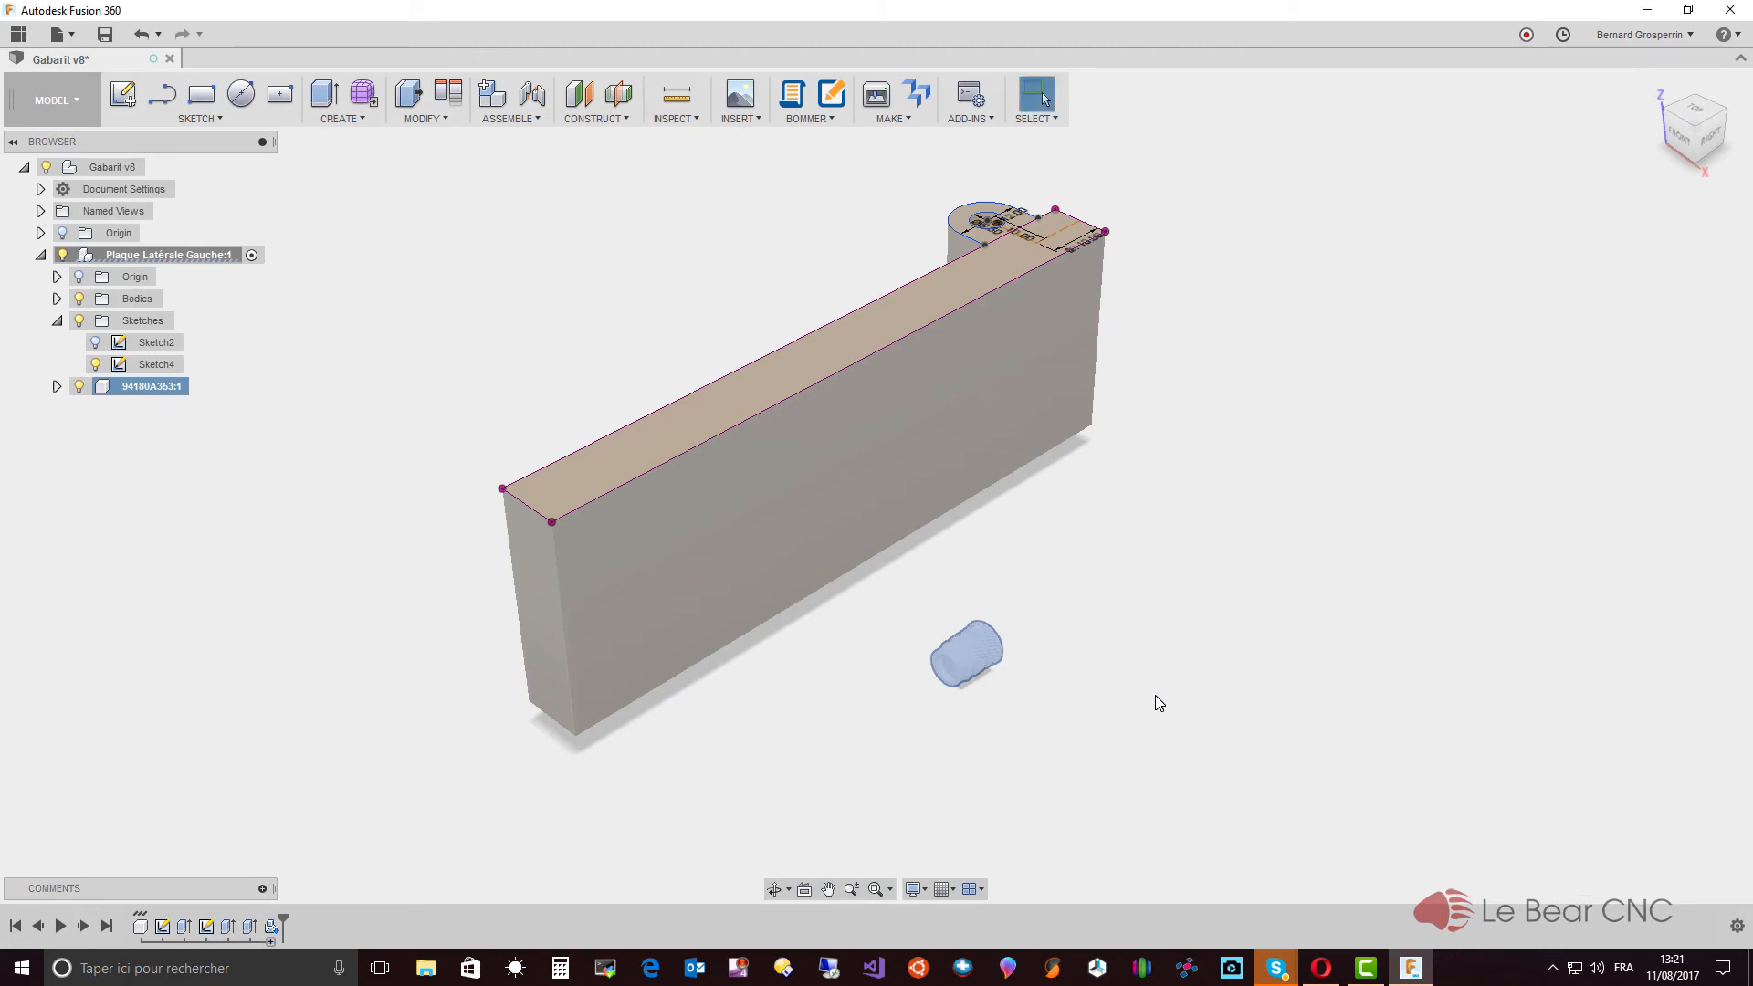
Step: Delete the imported insert component from the Gabarit design despite its timeline references
right_click(973, 669)
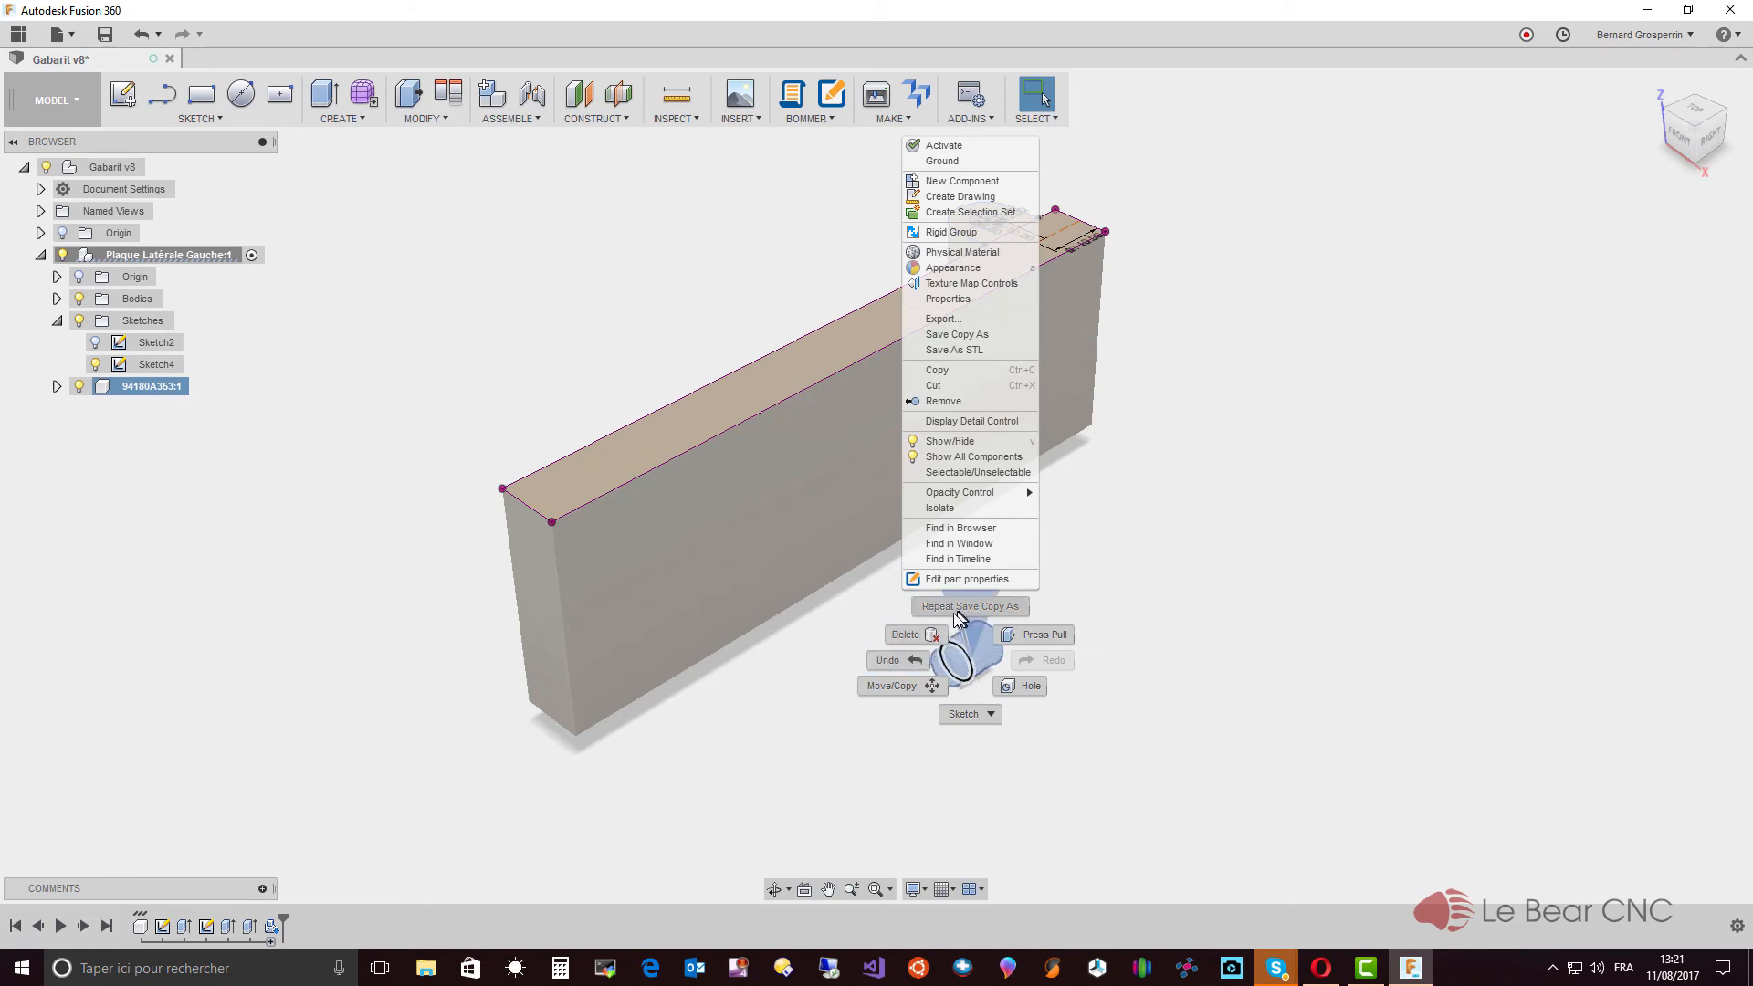
key(Escape)
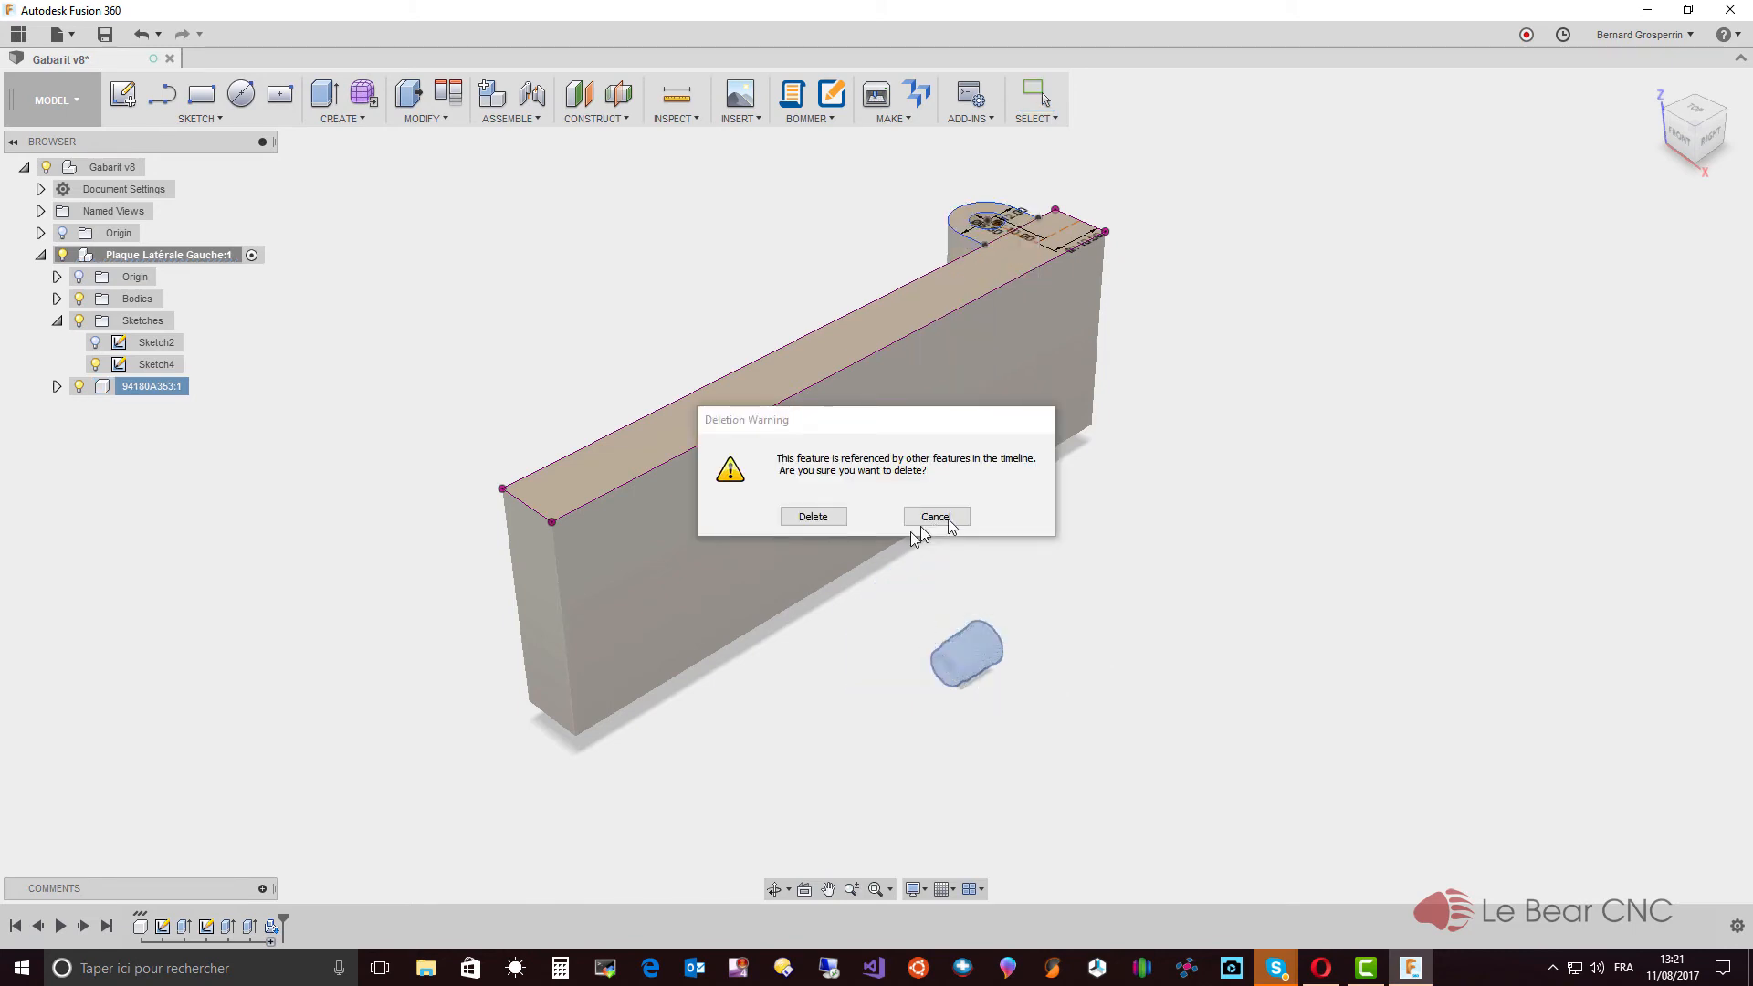
click(815, 518)
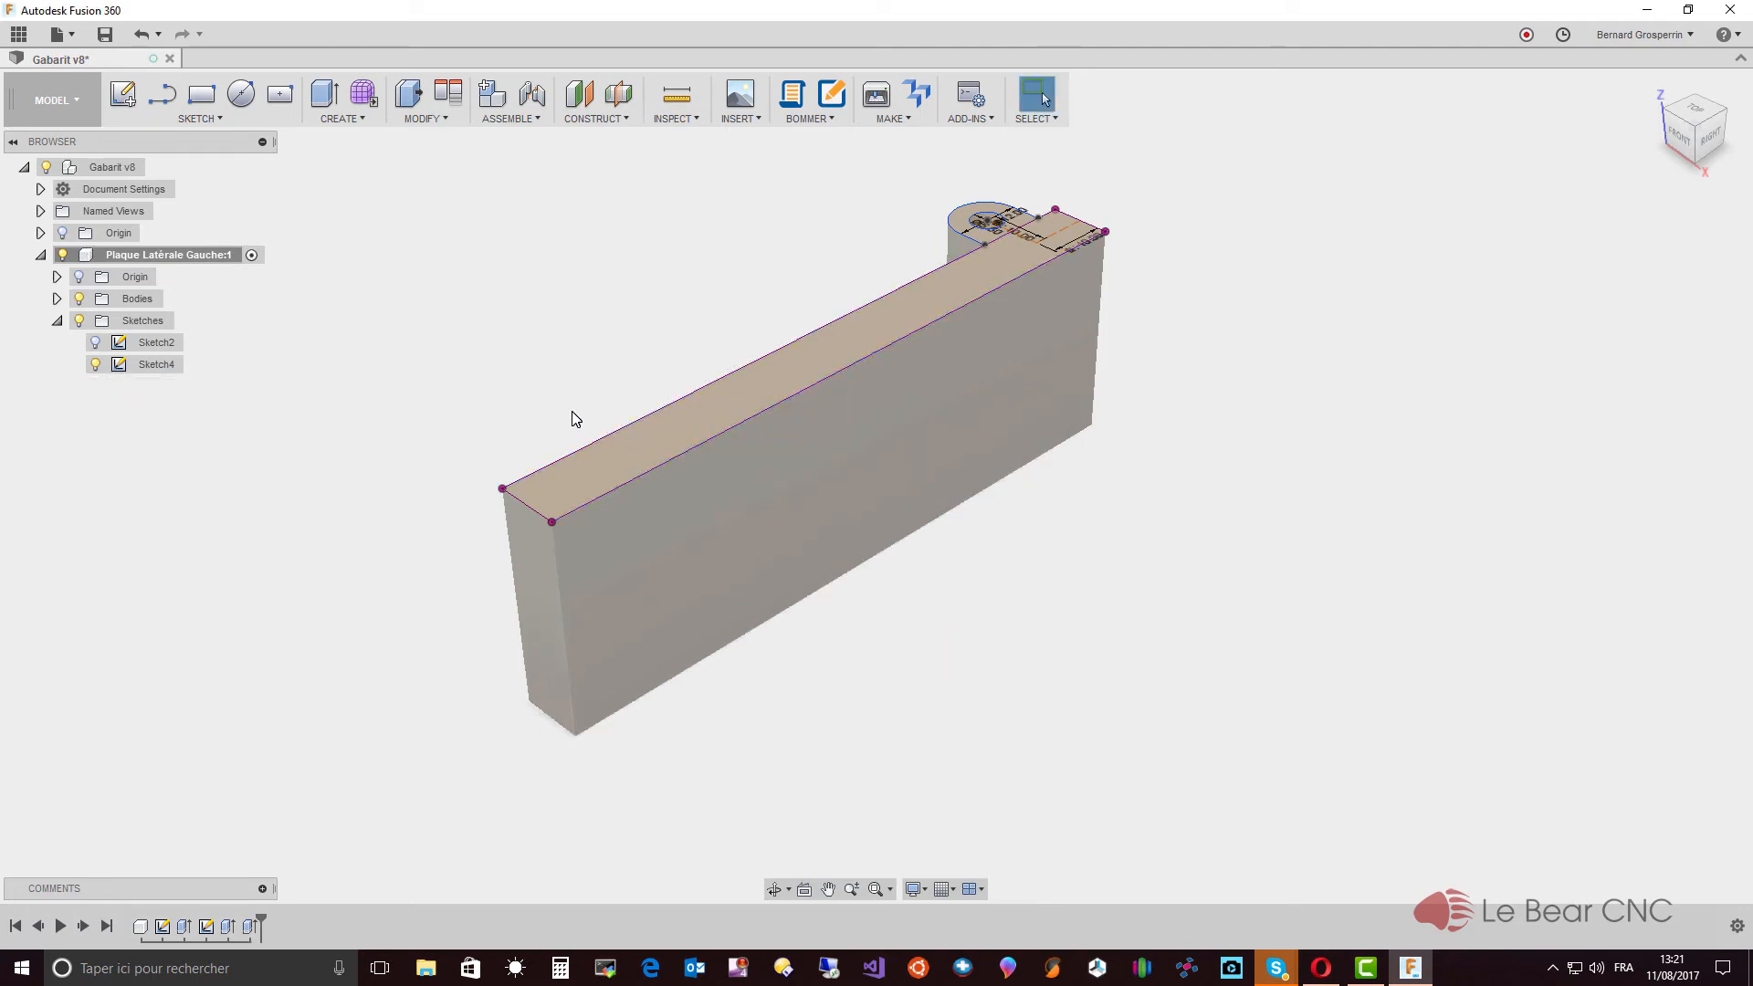
Step: Open the Insert Laiton M4 design from the project's Quincaillerie folder
click(20, 36)
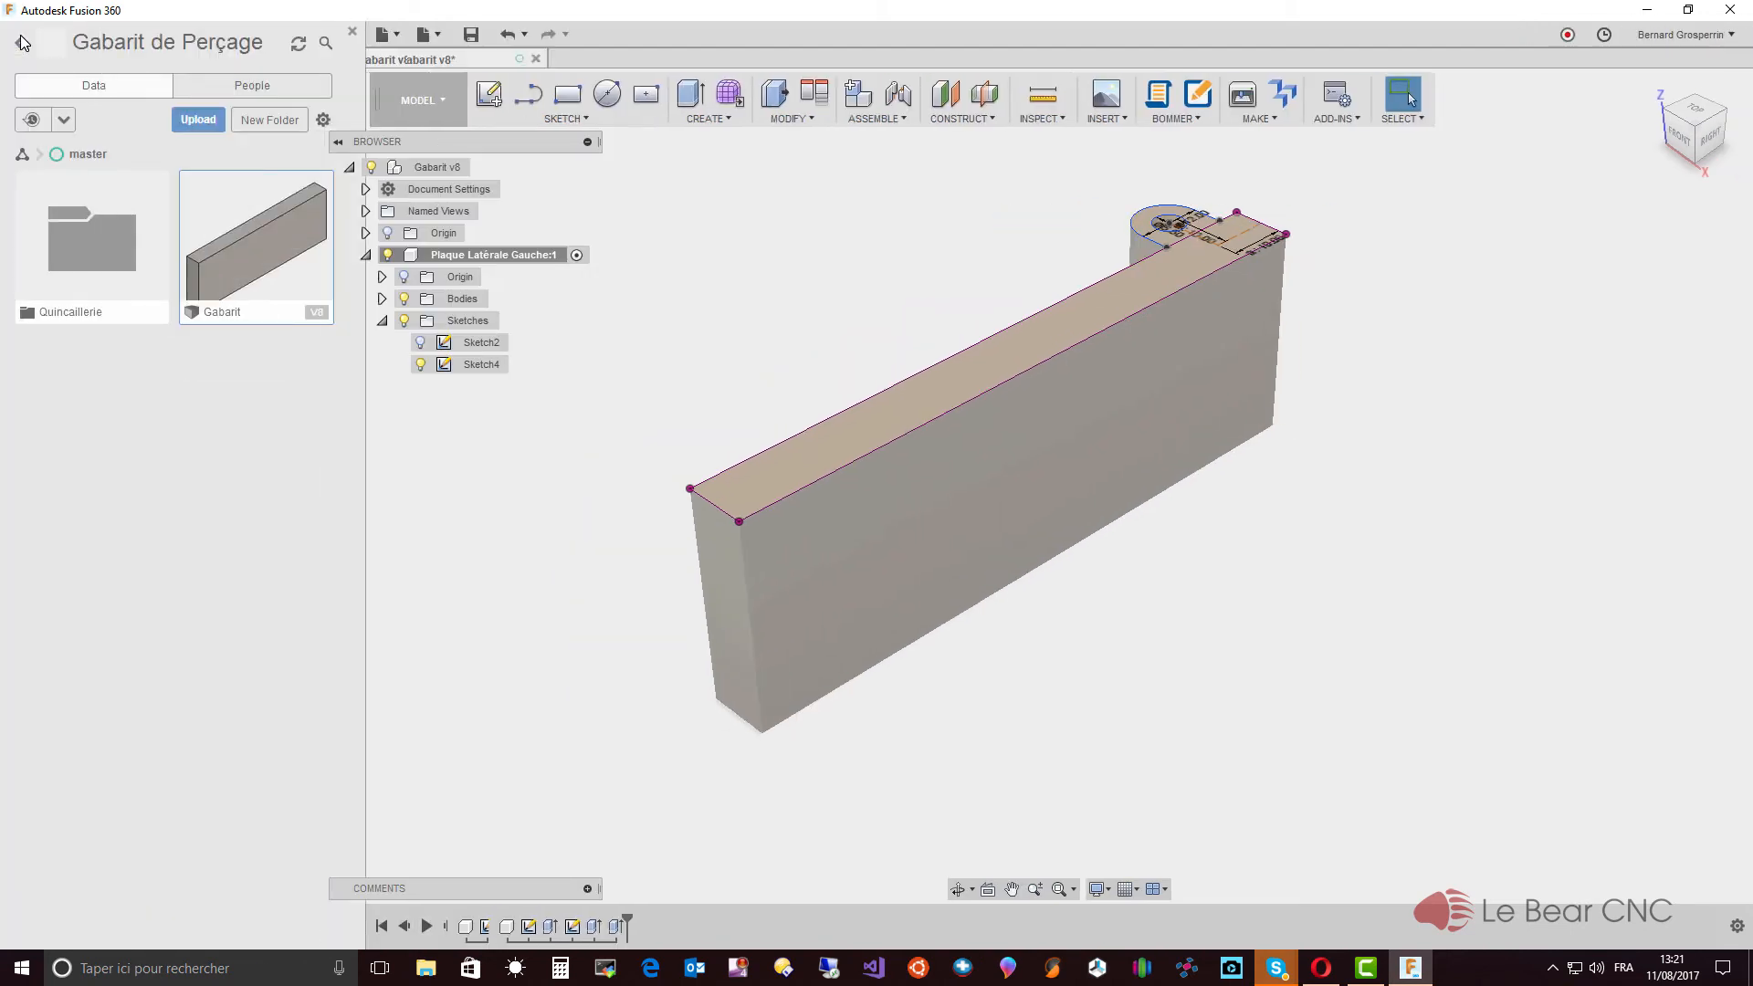
click(88, 233)
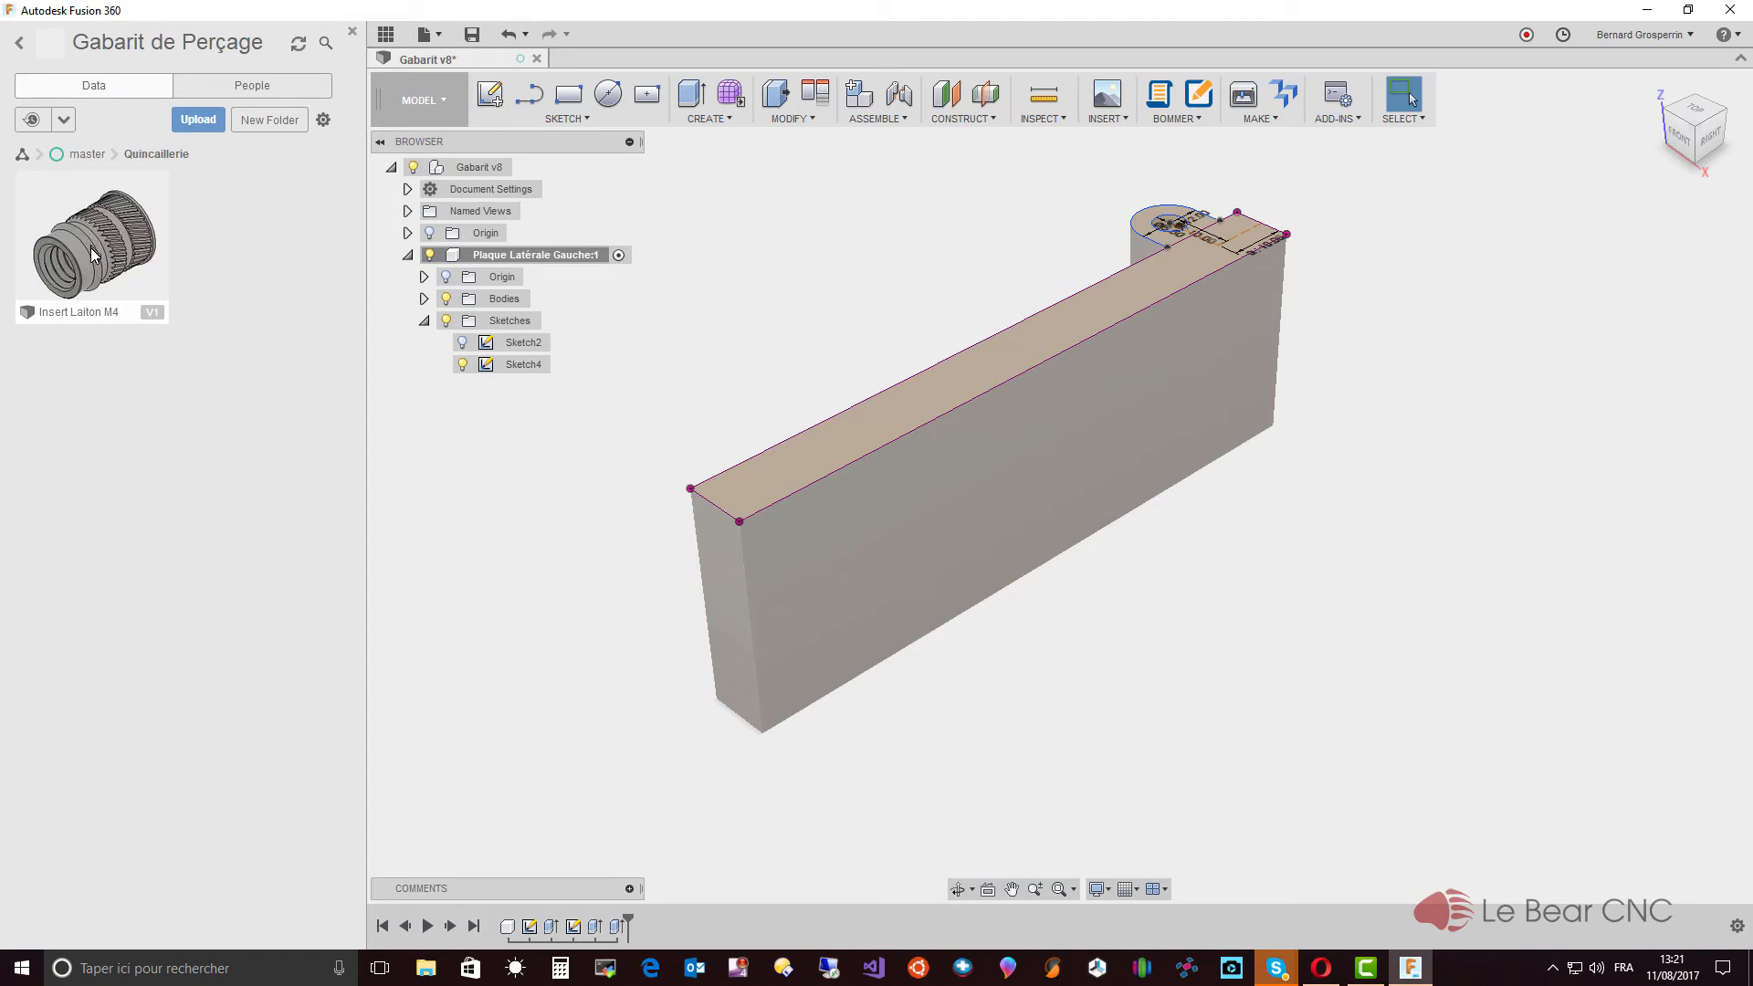
double_click(90, 249)
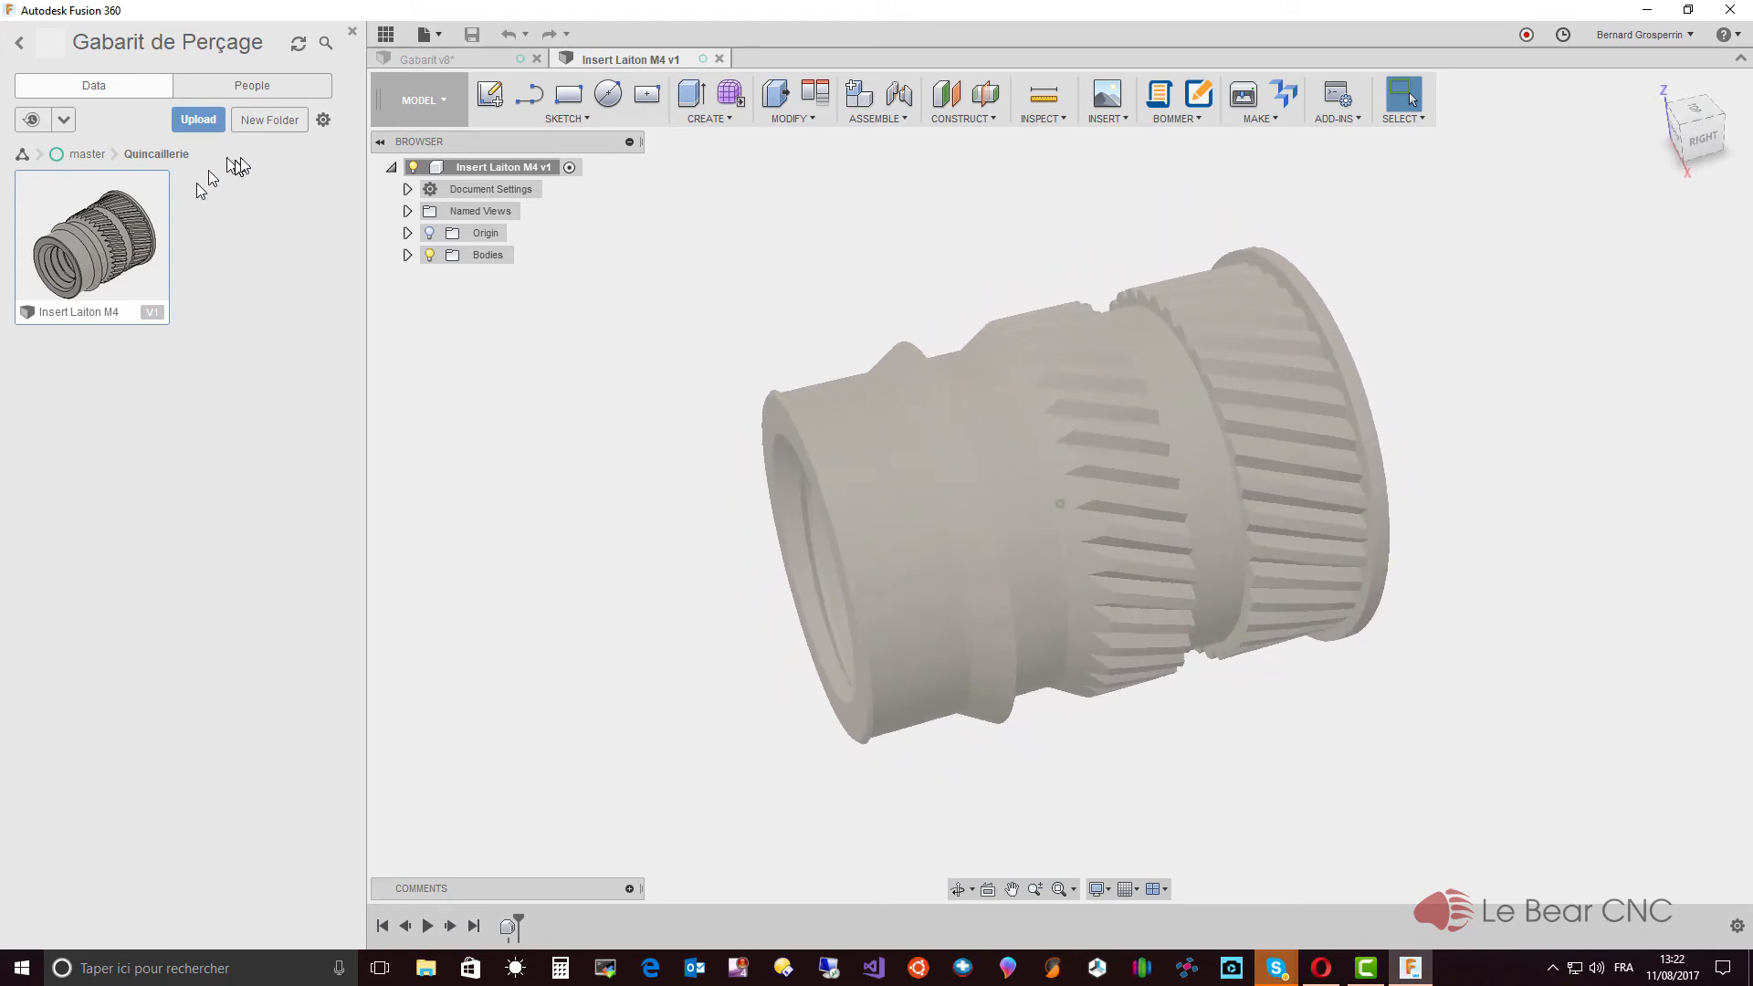
Step: Measure the distance between the insert's two end faces
click(1046, 101)
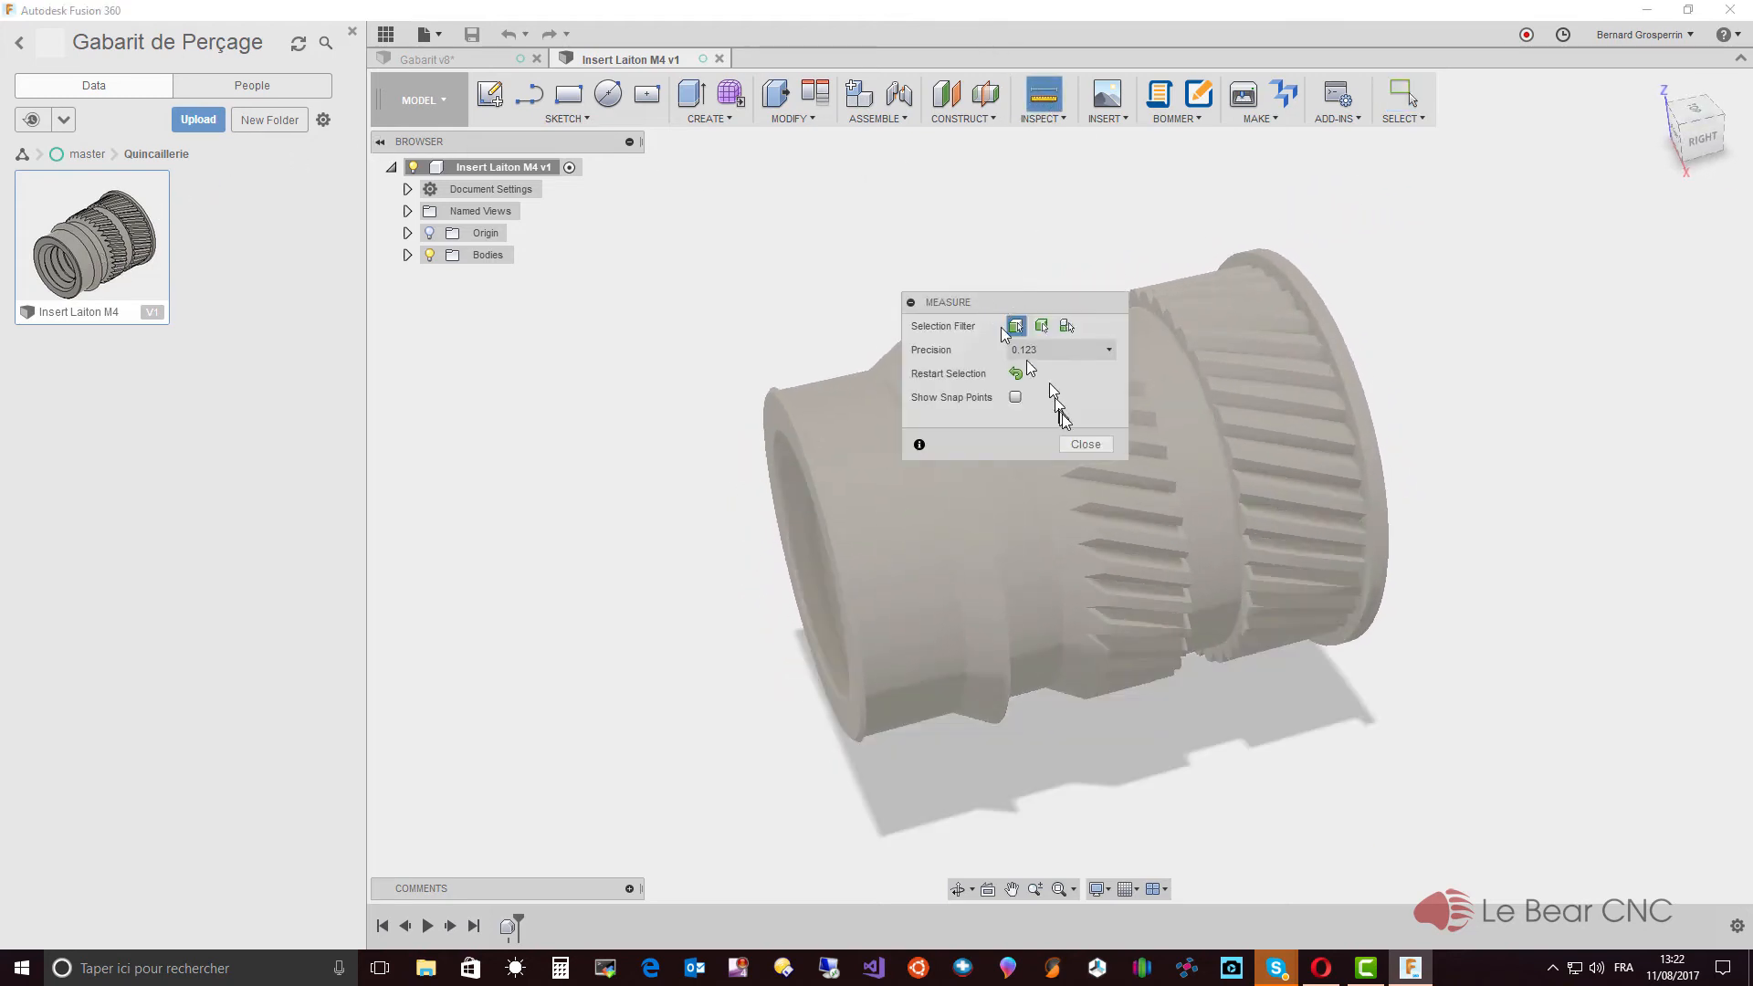
shift+middle_drag(798, 486, 1177, 462)
click(799, 427)
click(1203, 460)
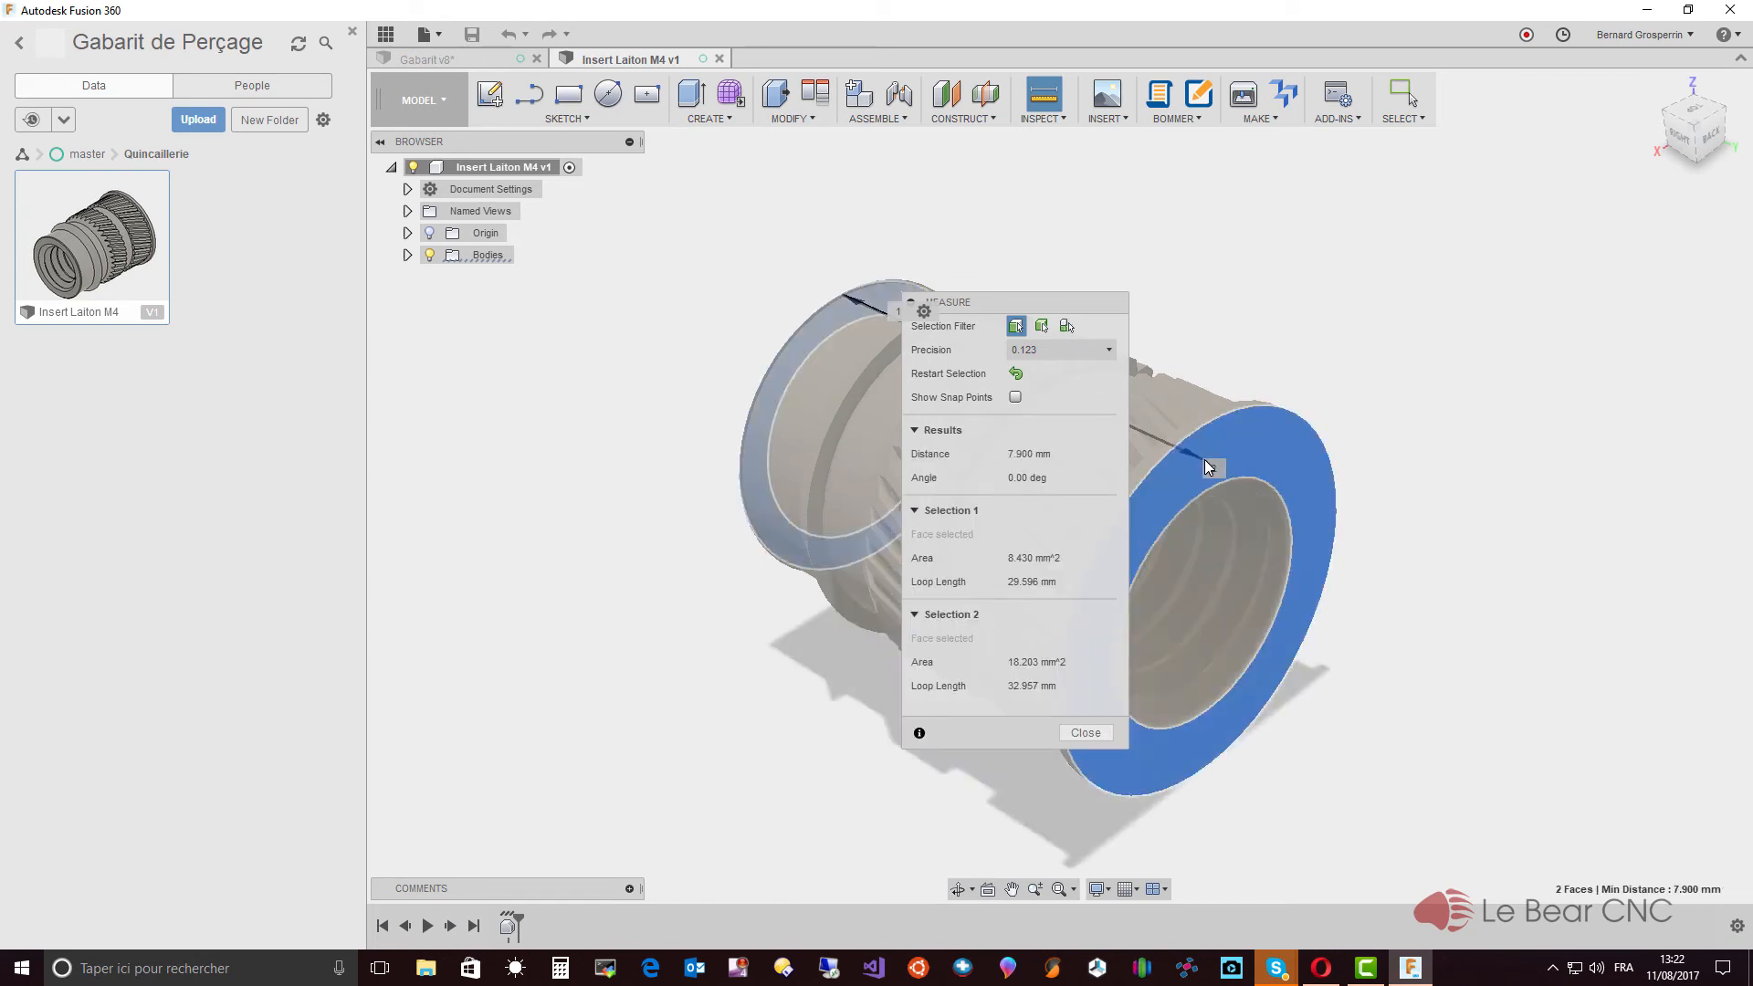
click(1091, 734)
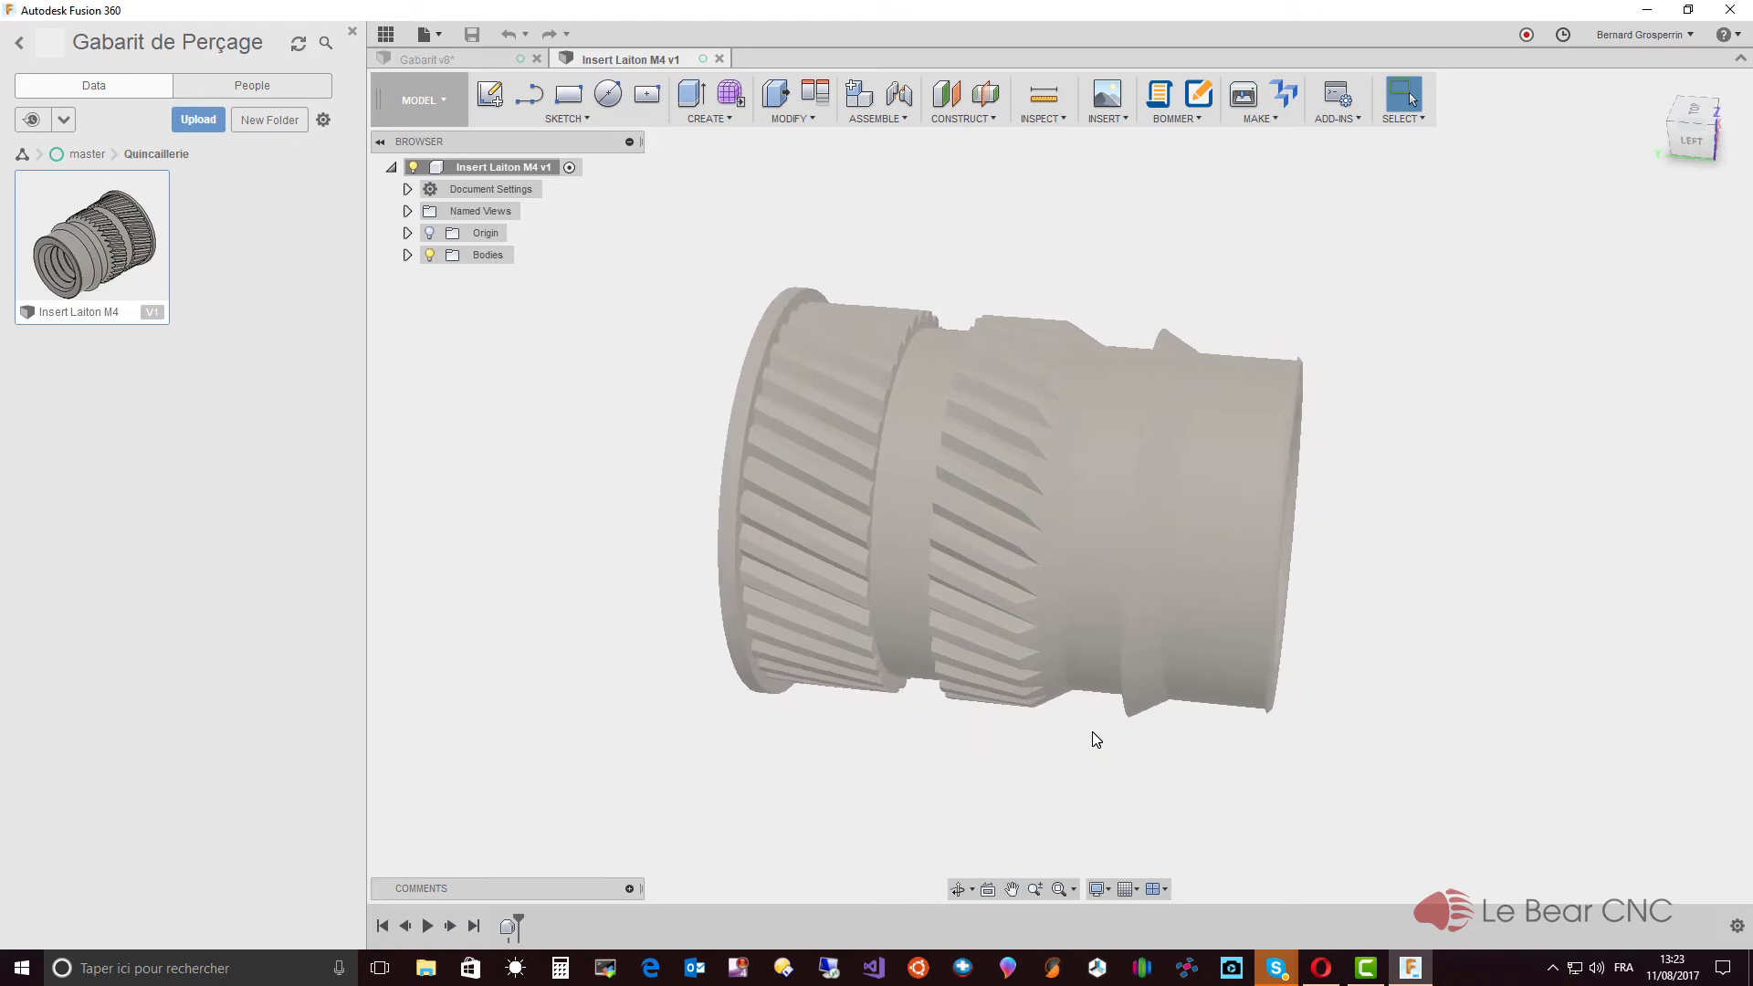
Step: Repeat the insert's length measurement, picking the knurled end's face first and the smooth end's face second
click(1045, 108)
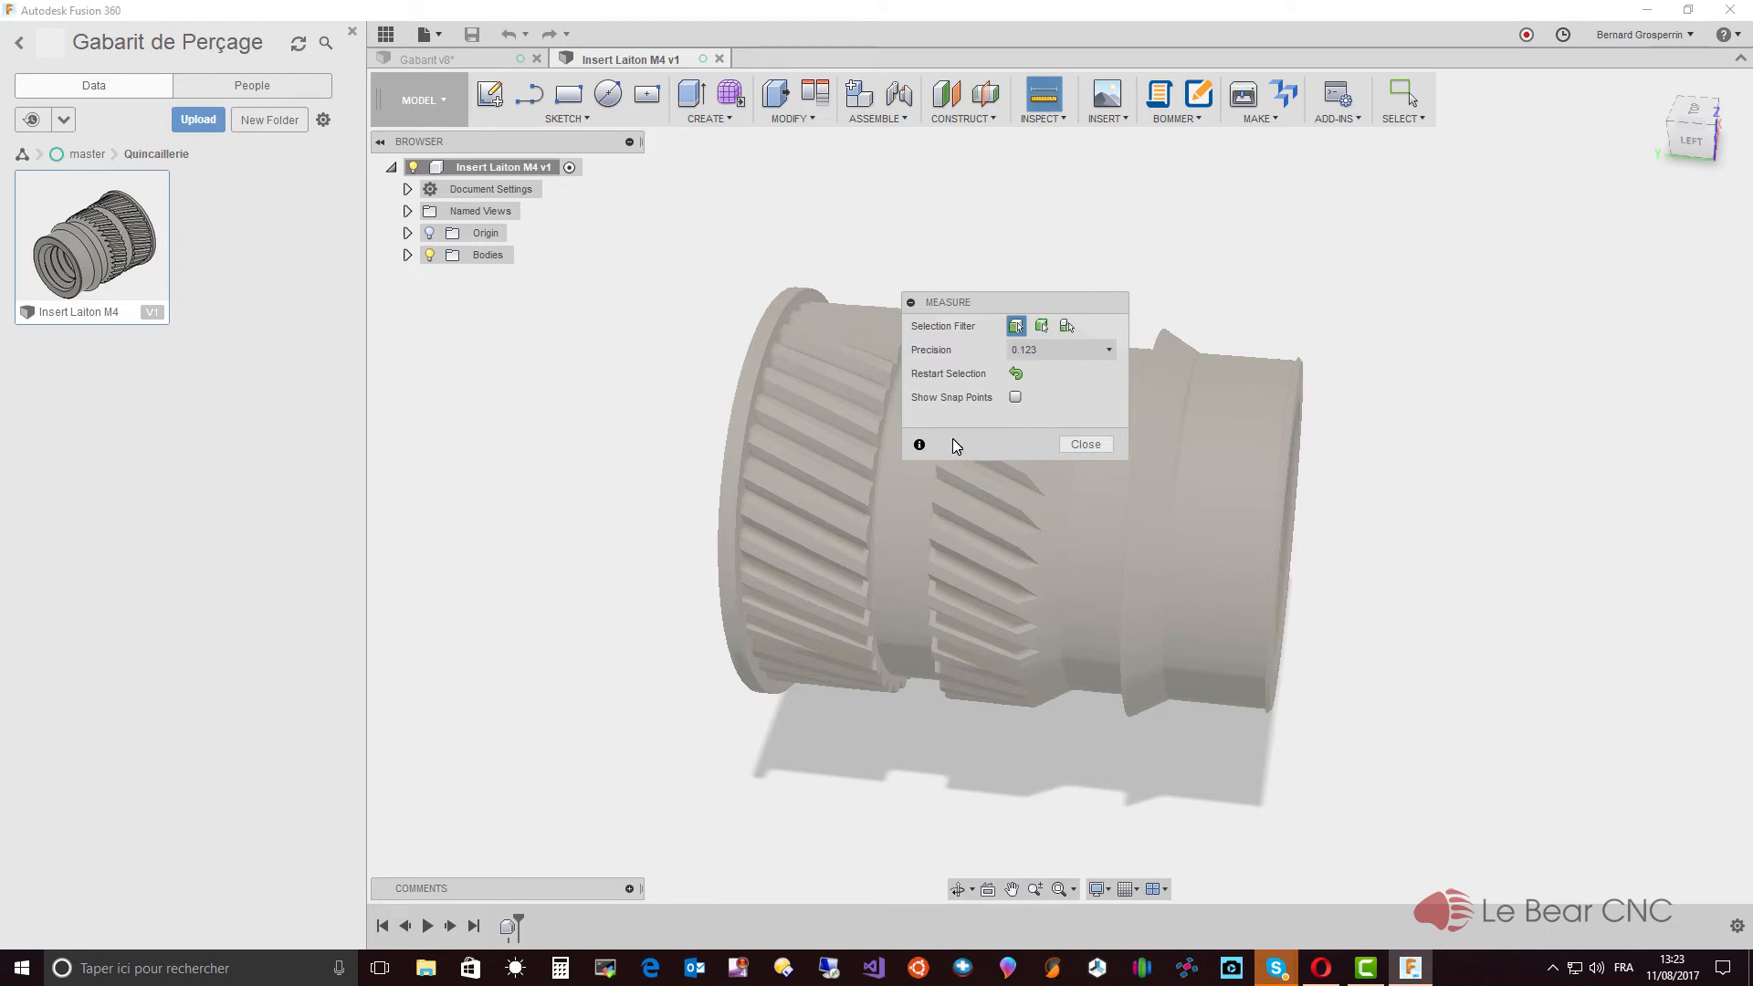
shift+middle_drag(951, 440, 823, 446)
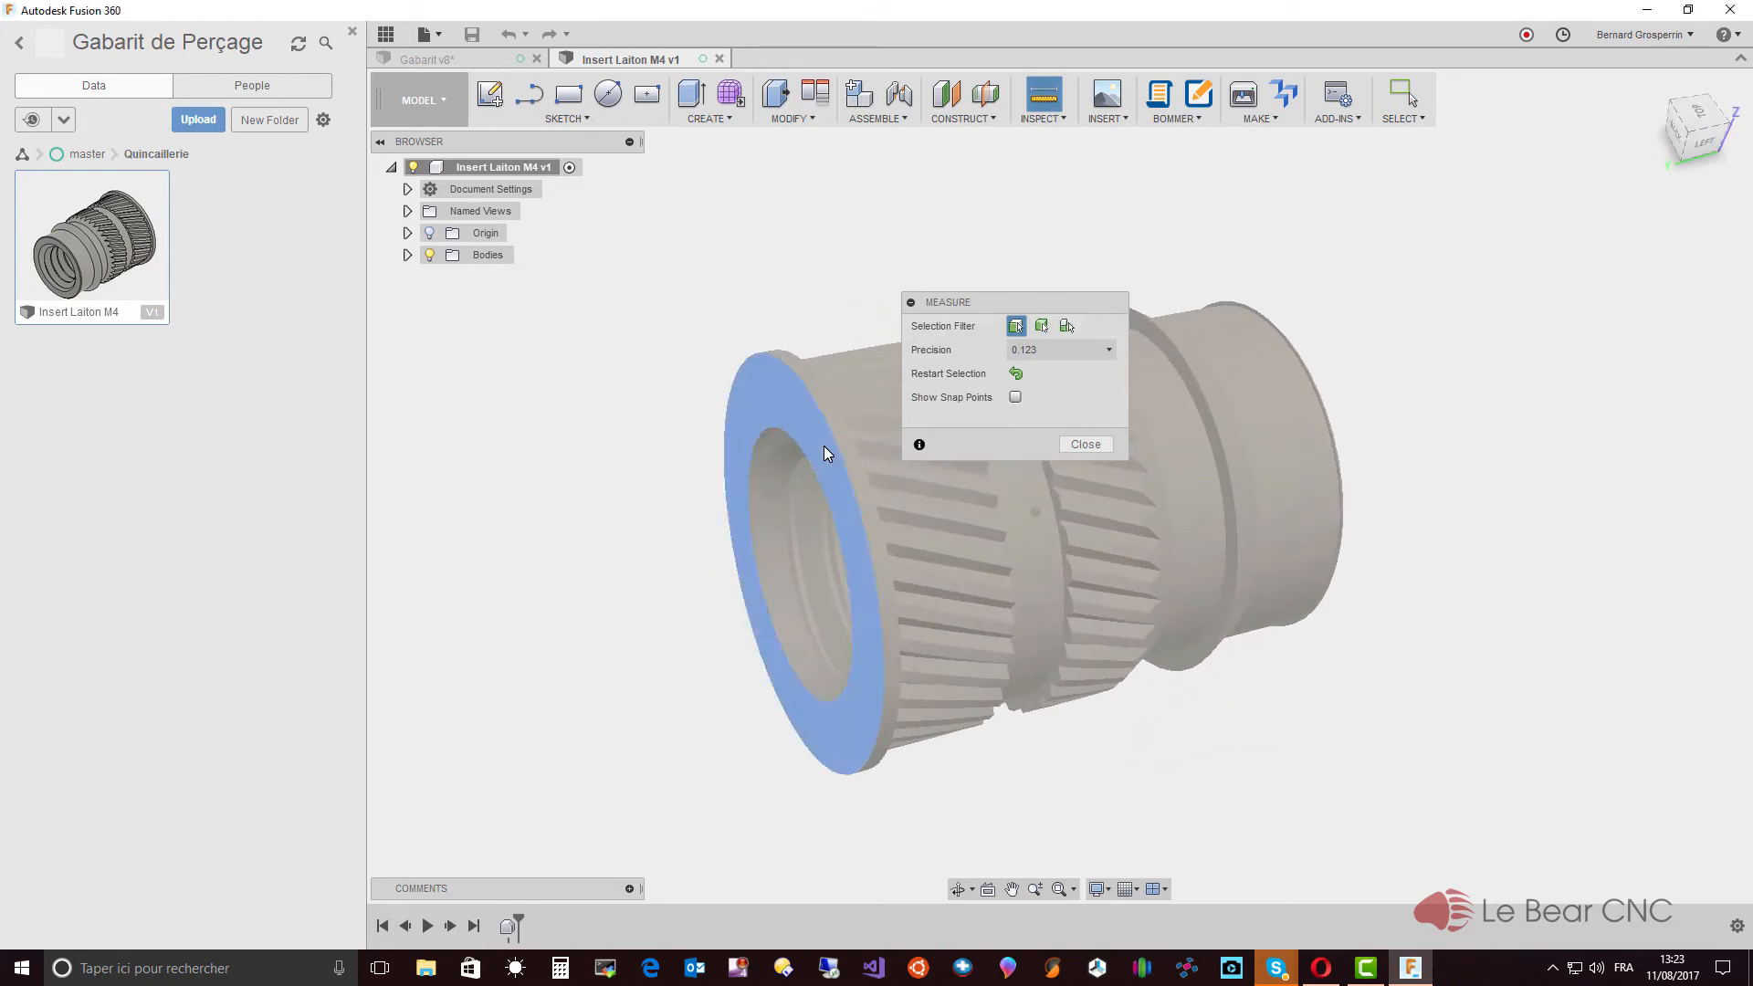
click(823, 445)
shift+middle_drag(1223, 489, 1222, 436)
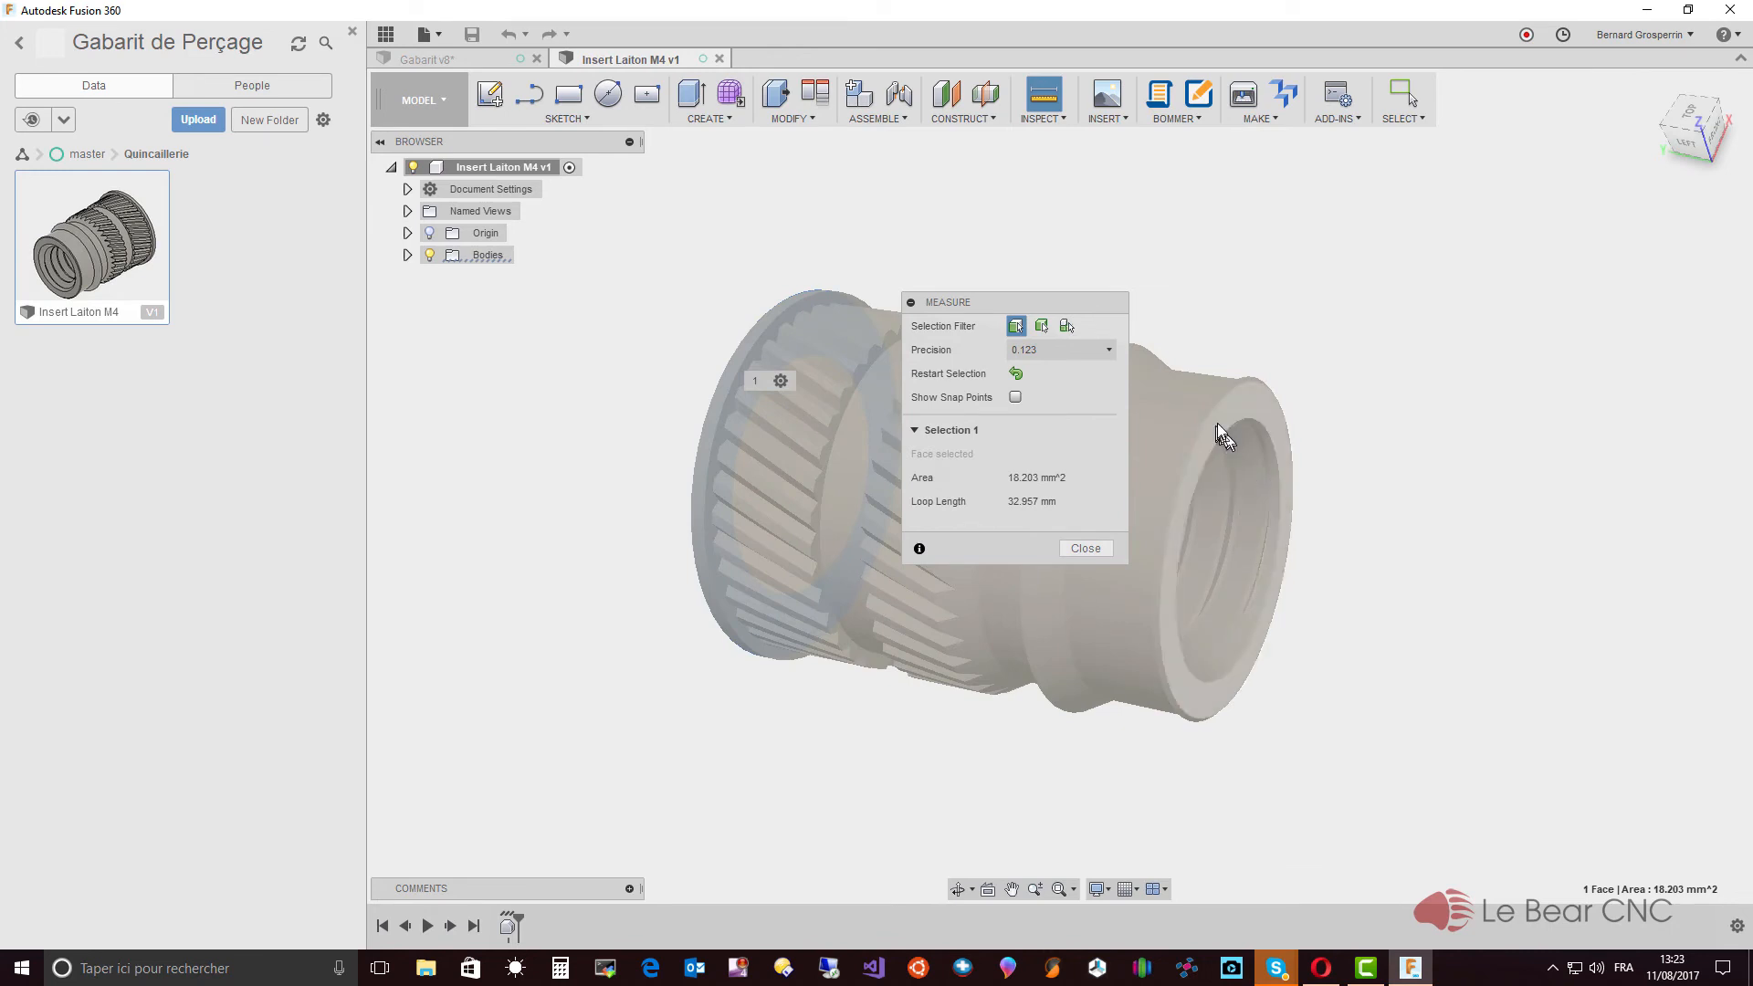
click(1218, 422)
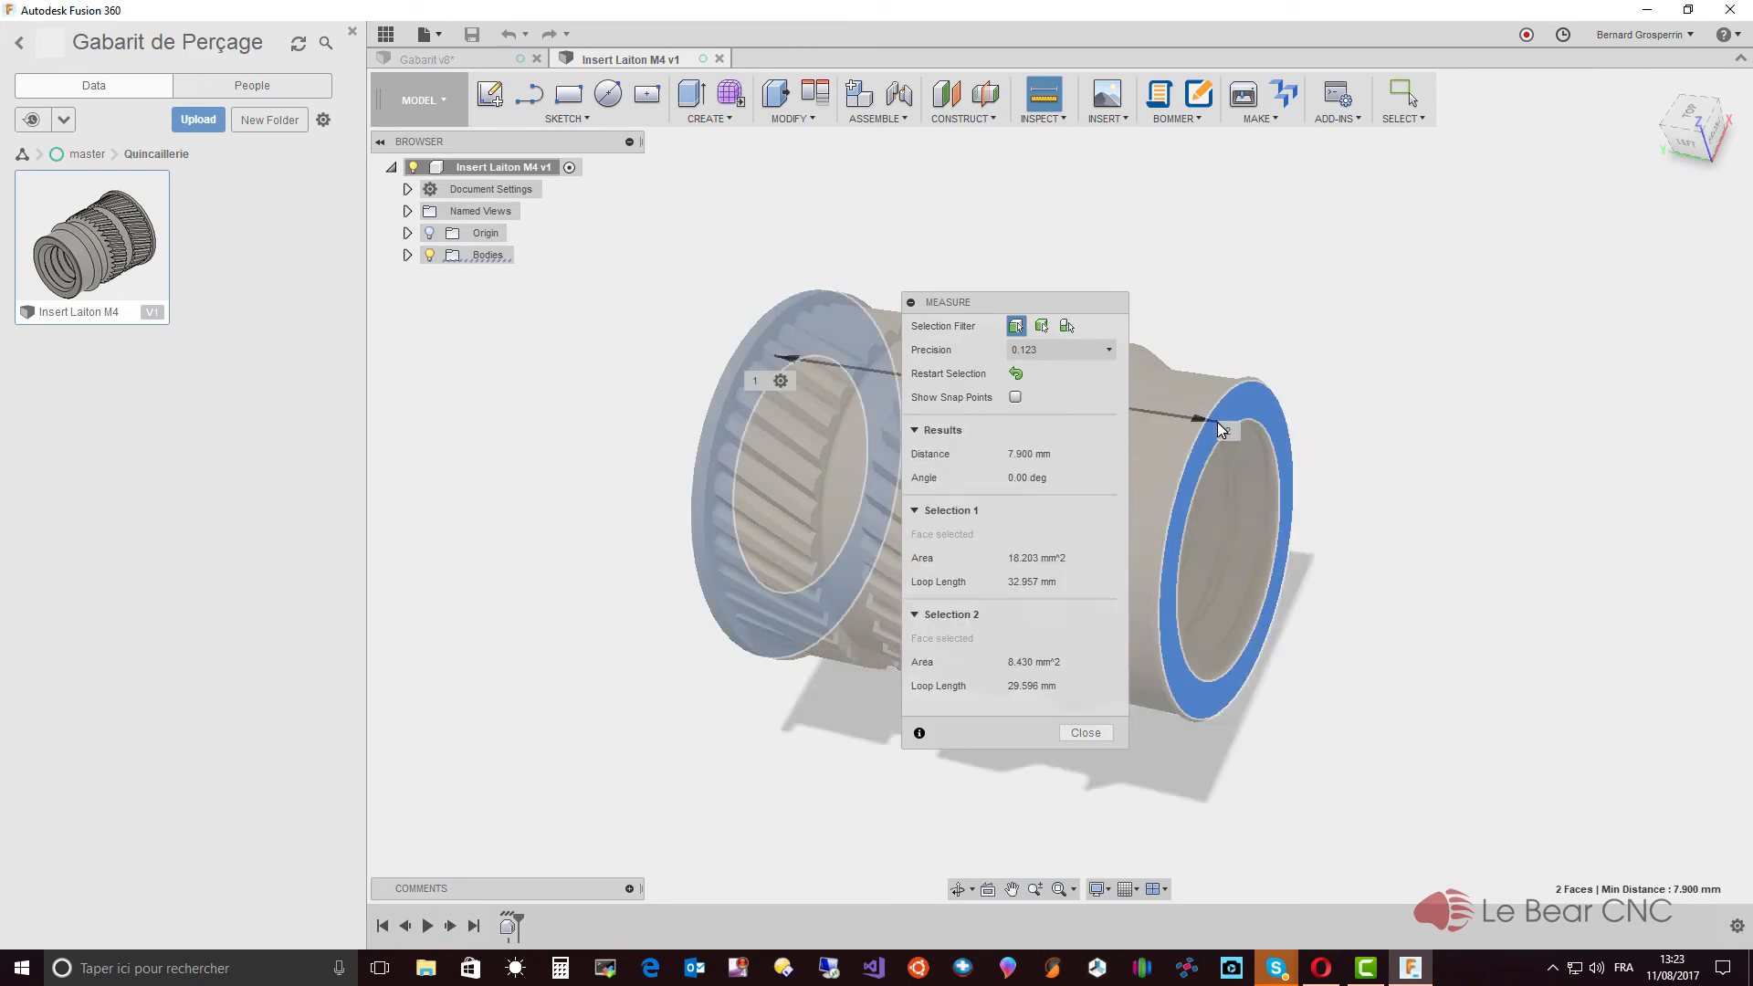
click(1084, 733)
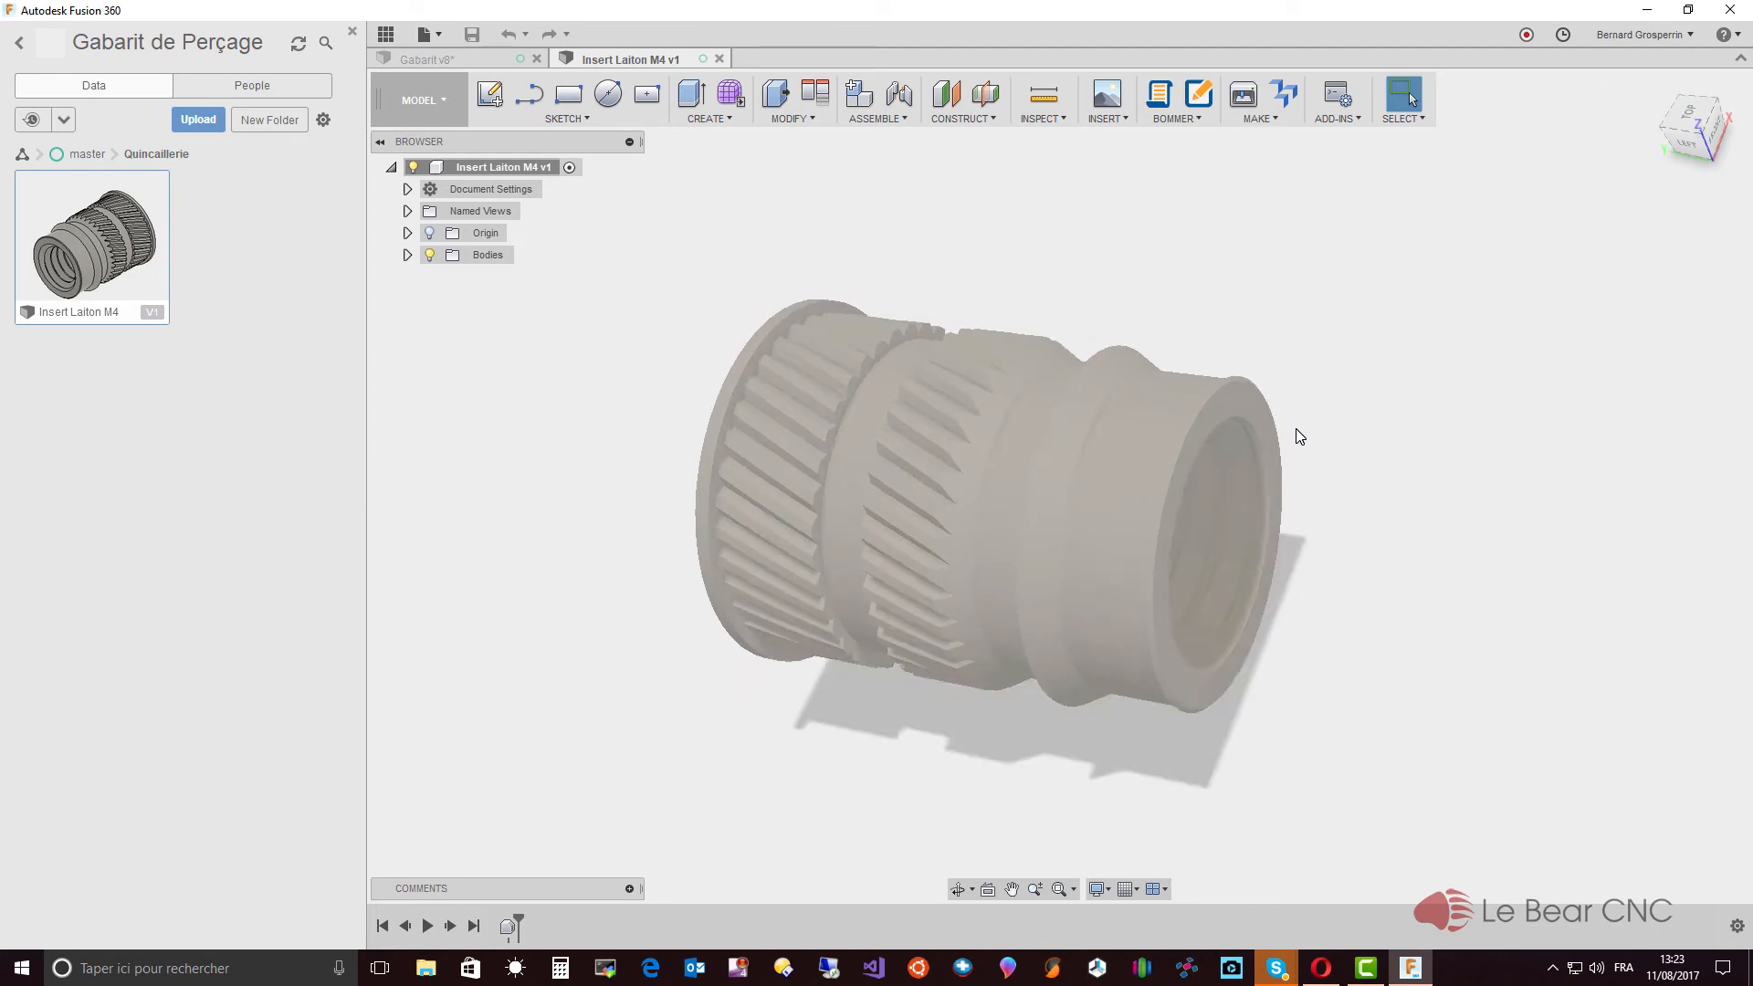
Step: Create a construction plane offset -1.2 mm into the insert from its smooth end face
click(949, 119)
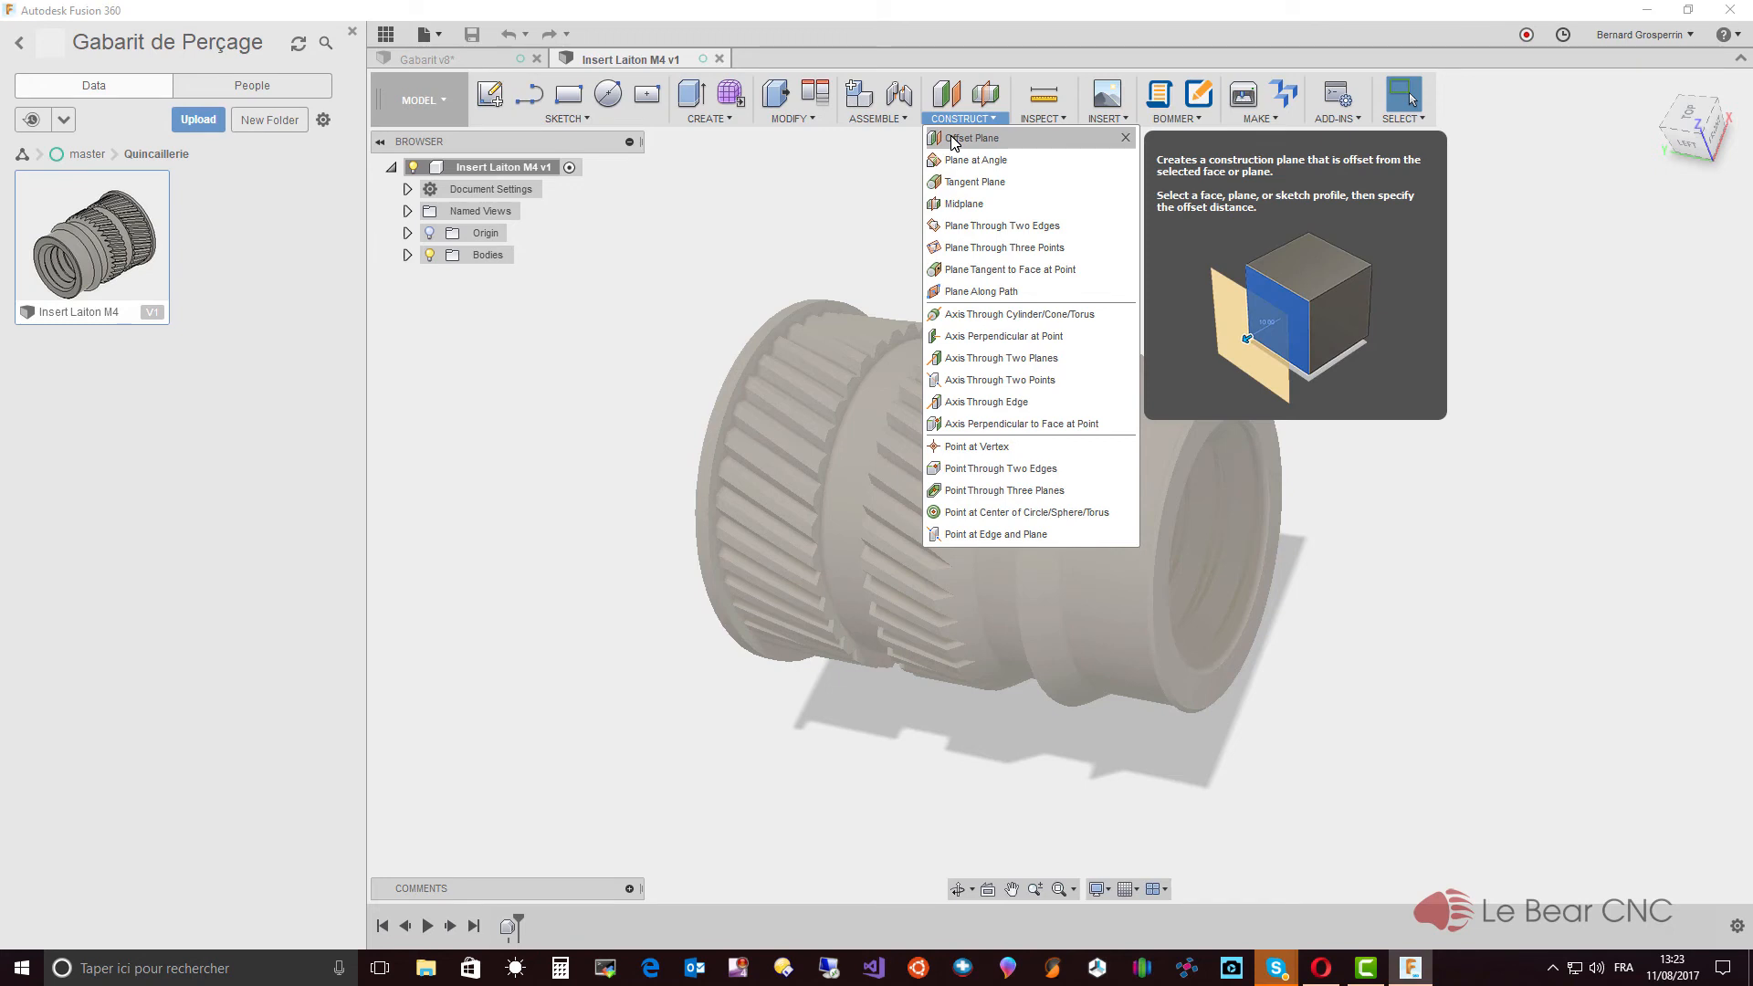
click(952, 138)
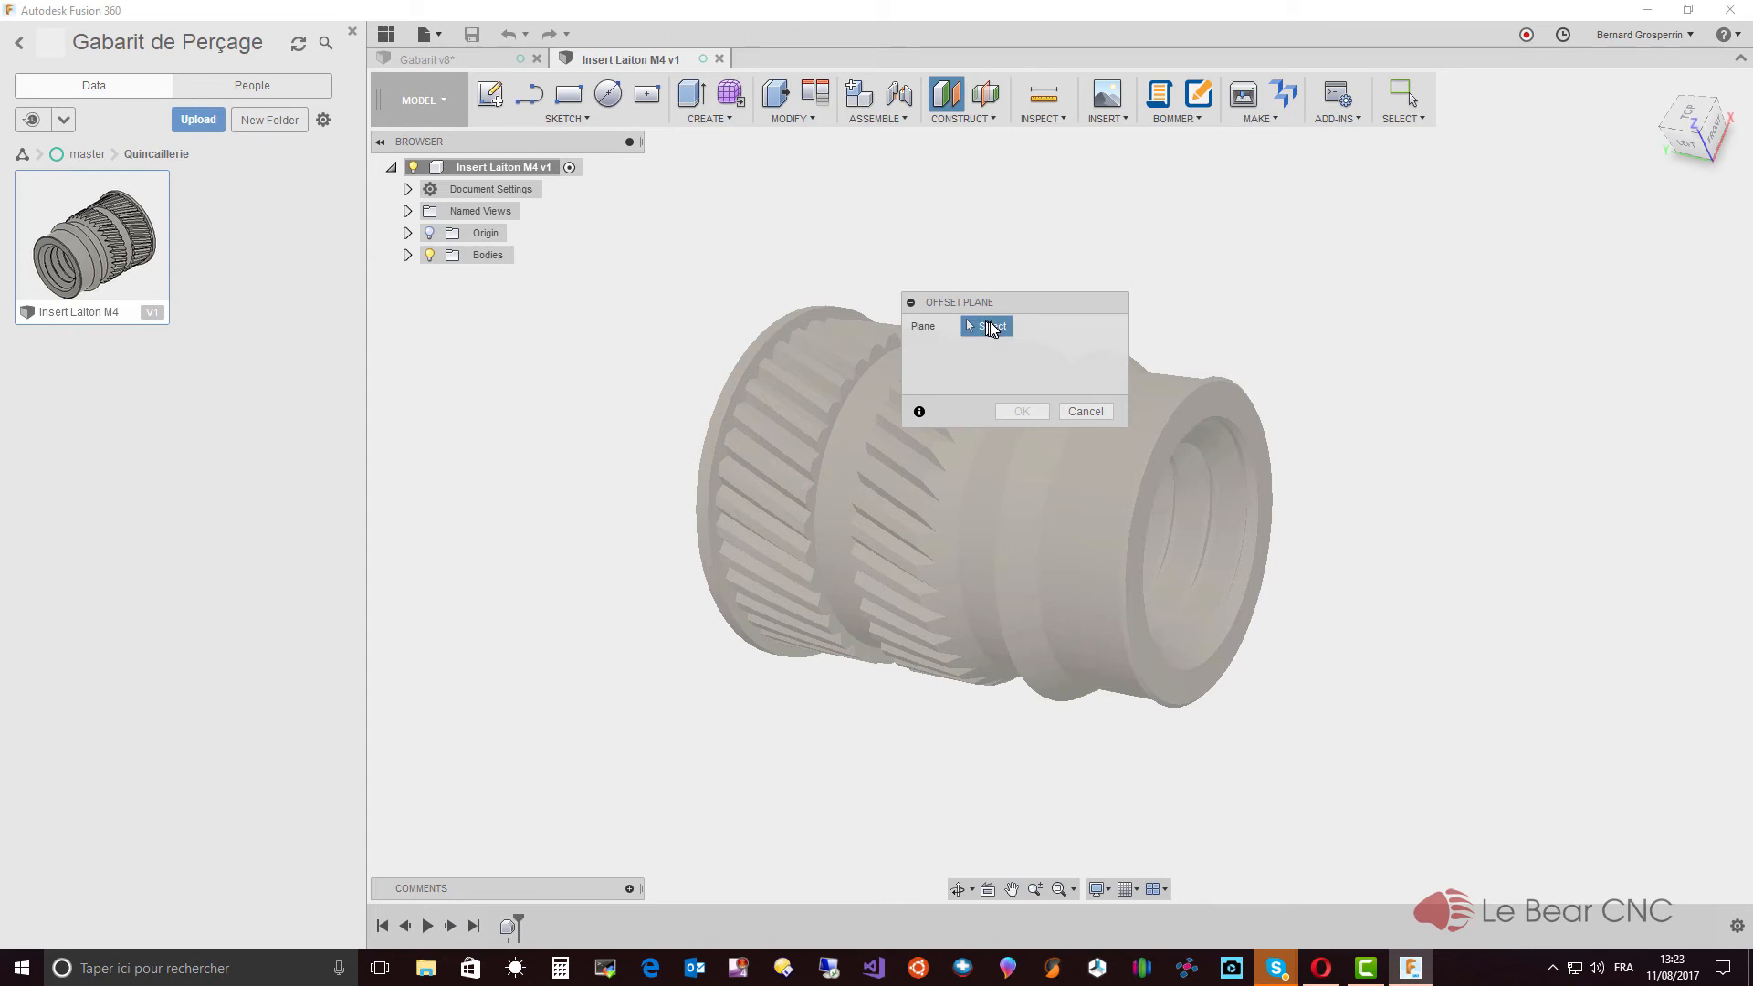
click(1175, 436)
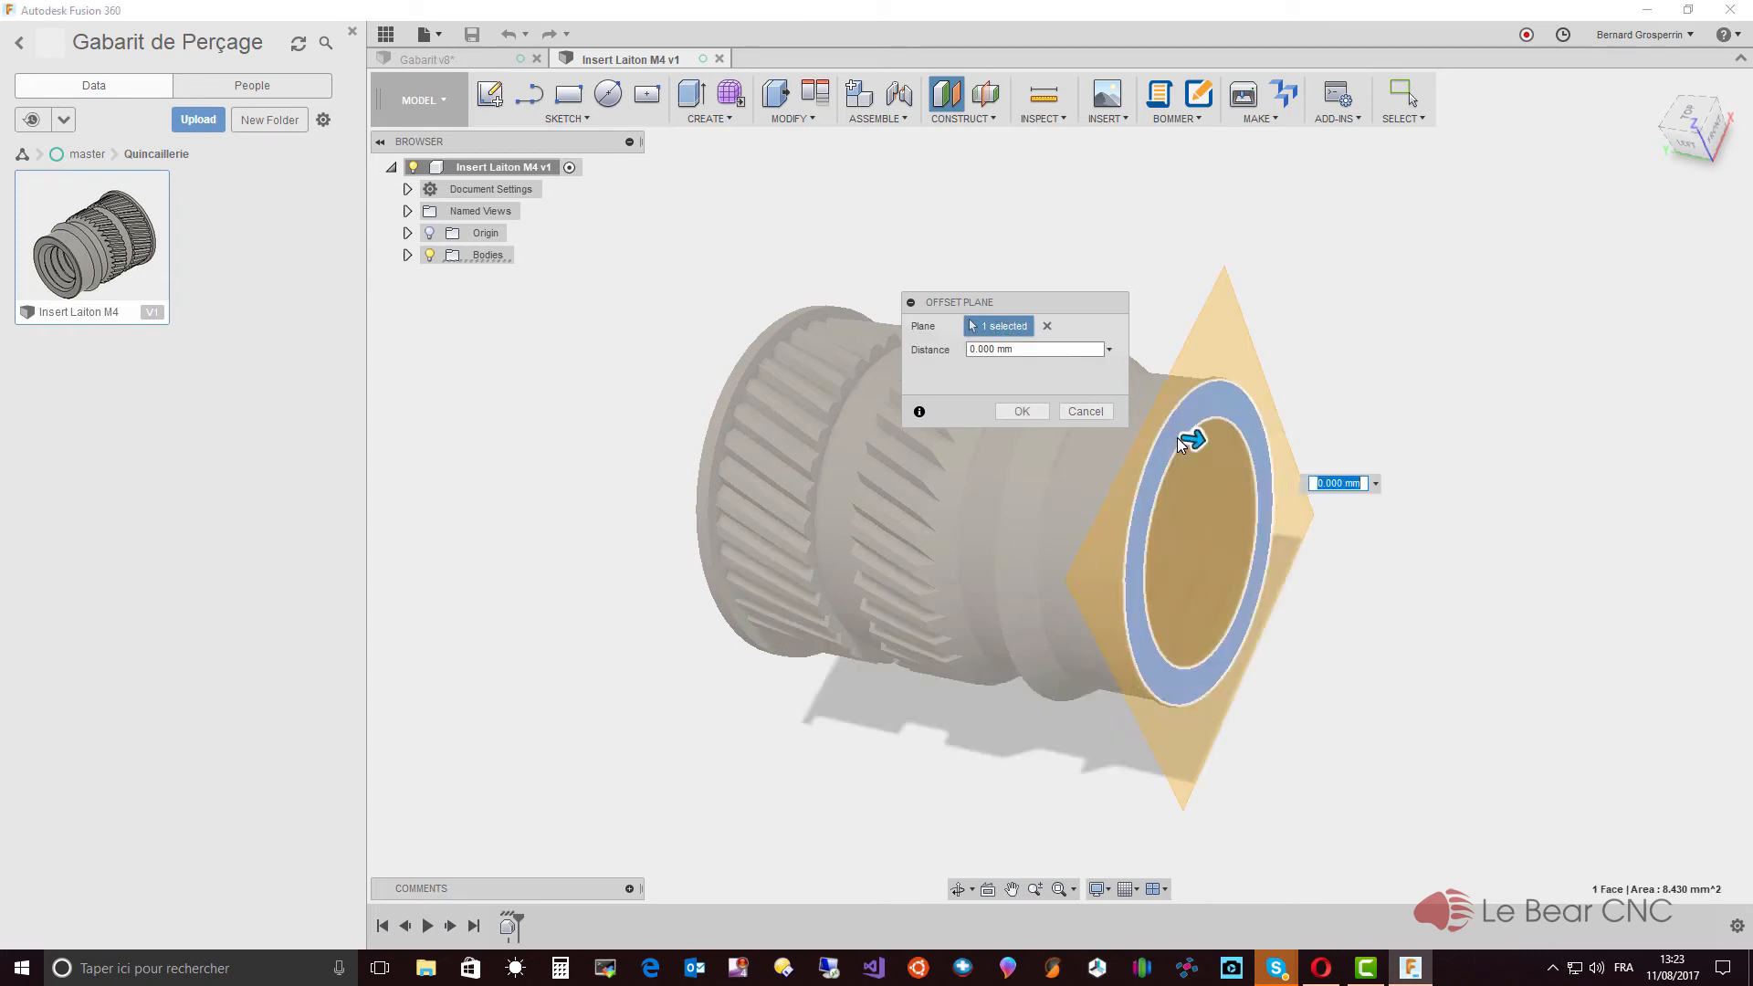
drag(1176, 437, 1151, 430)
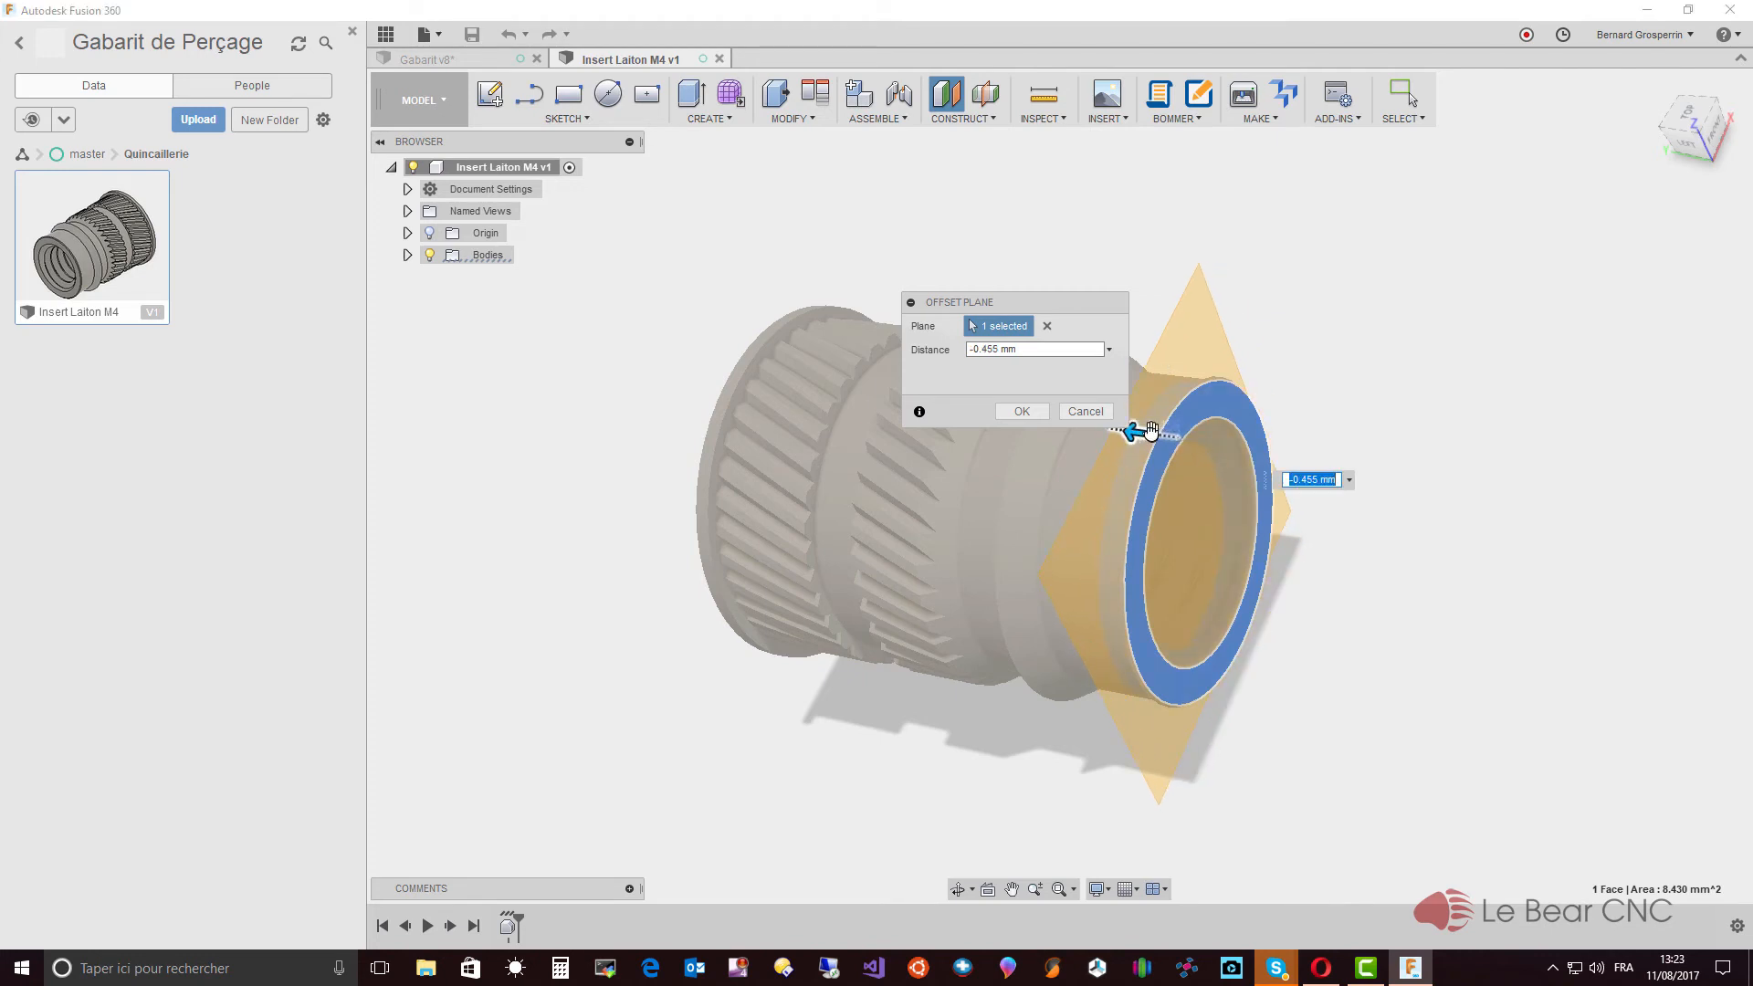
text(-1.2)
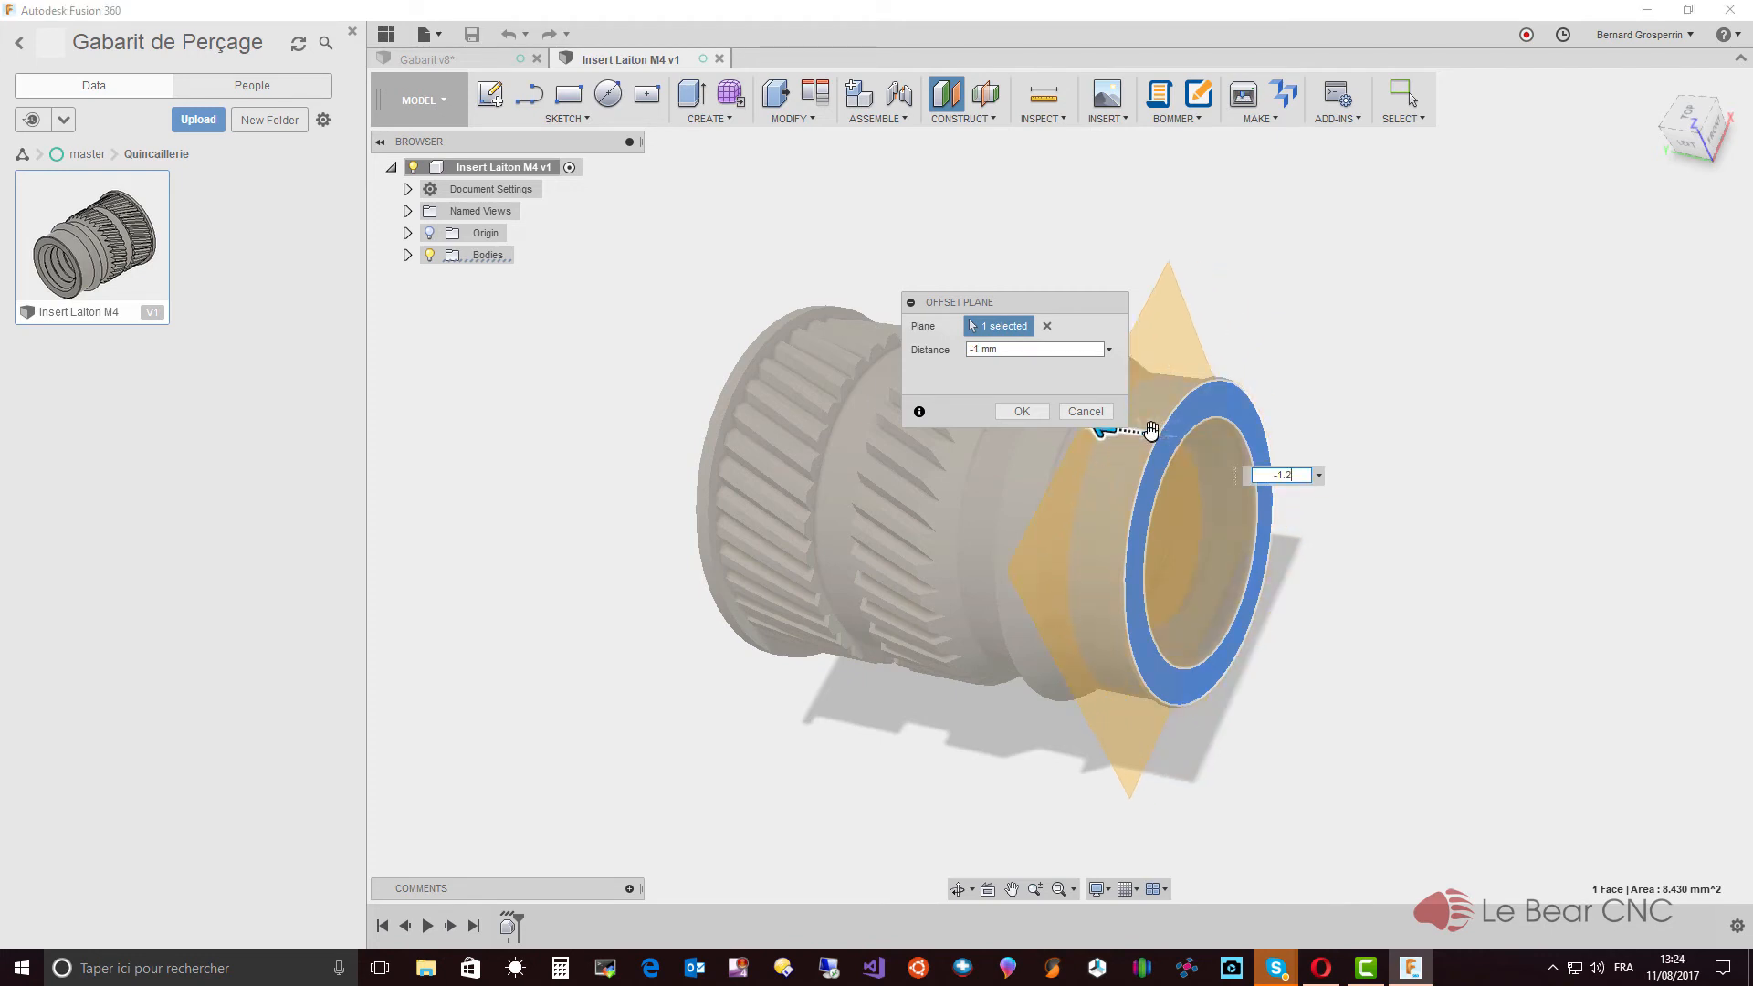
key(Return)
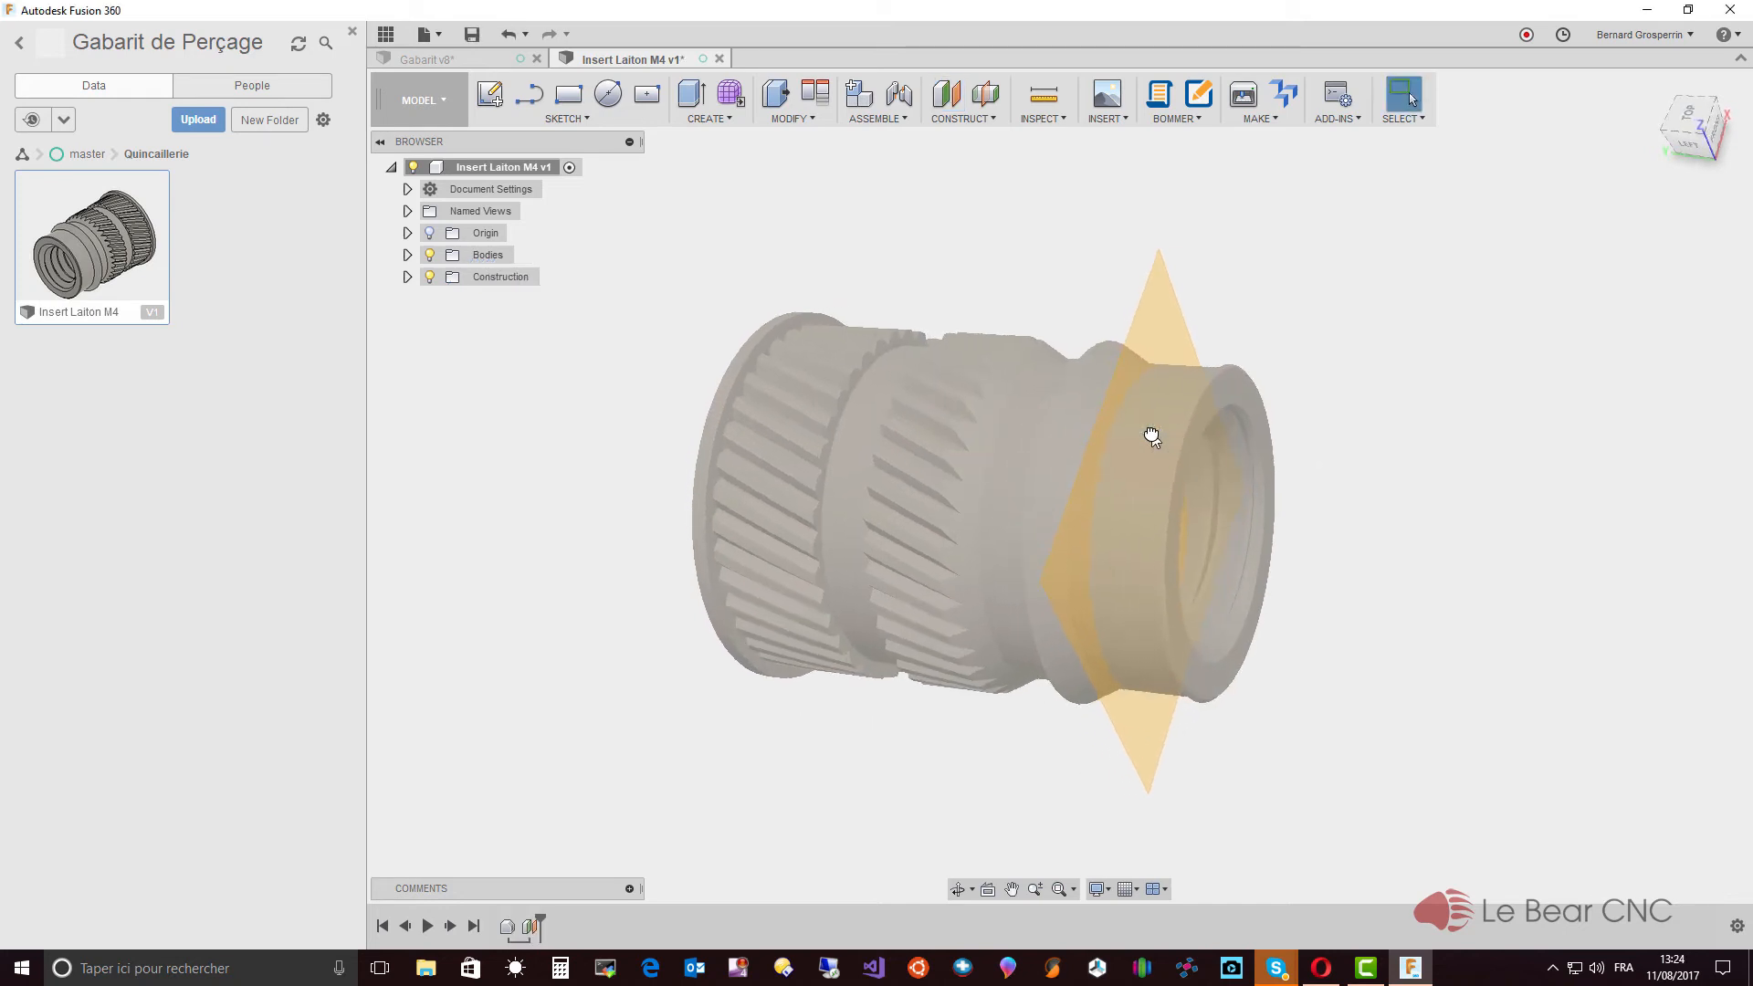
Step: Split the insert body using the offset construction plane as the splitting tool
click(814, 118)
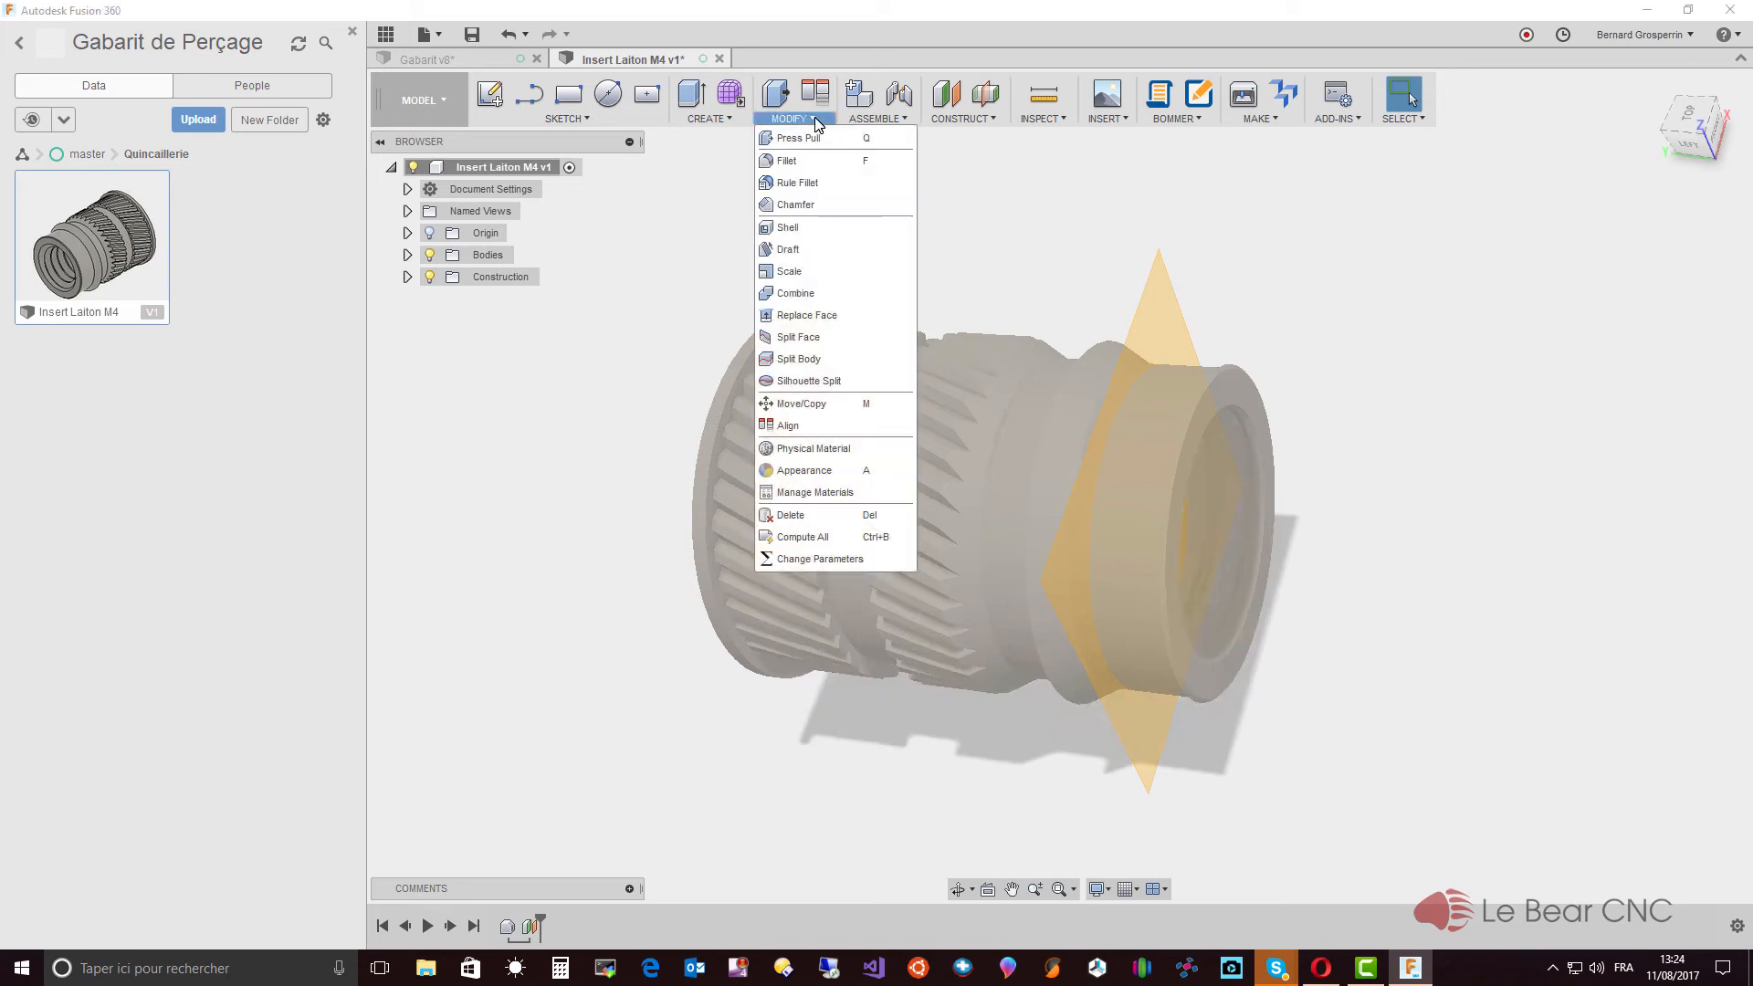
click(797, 361)
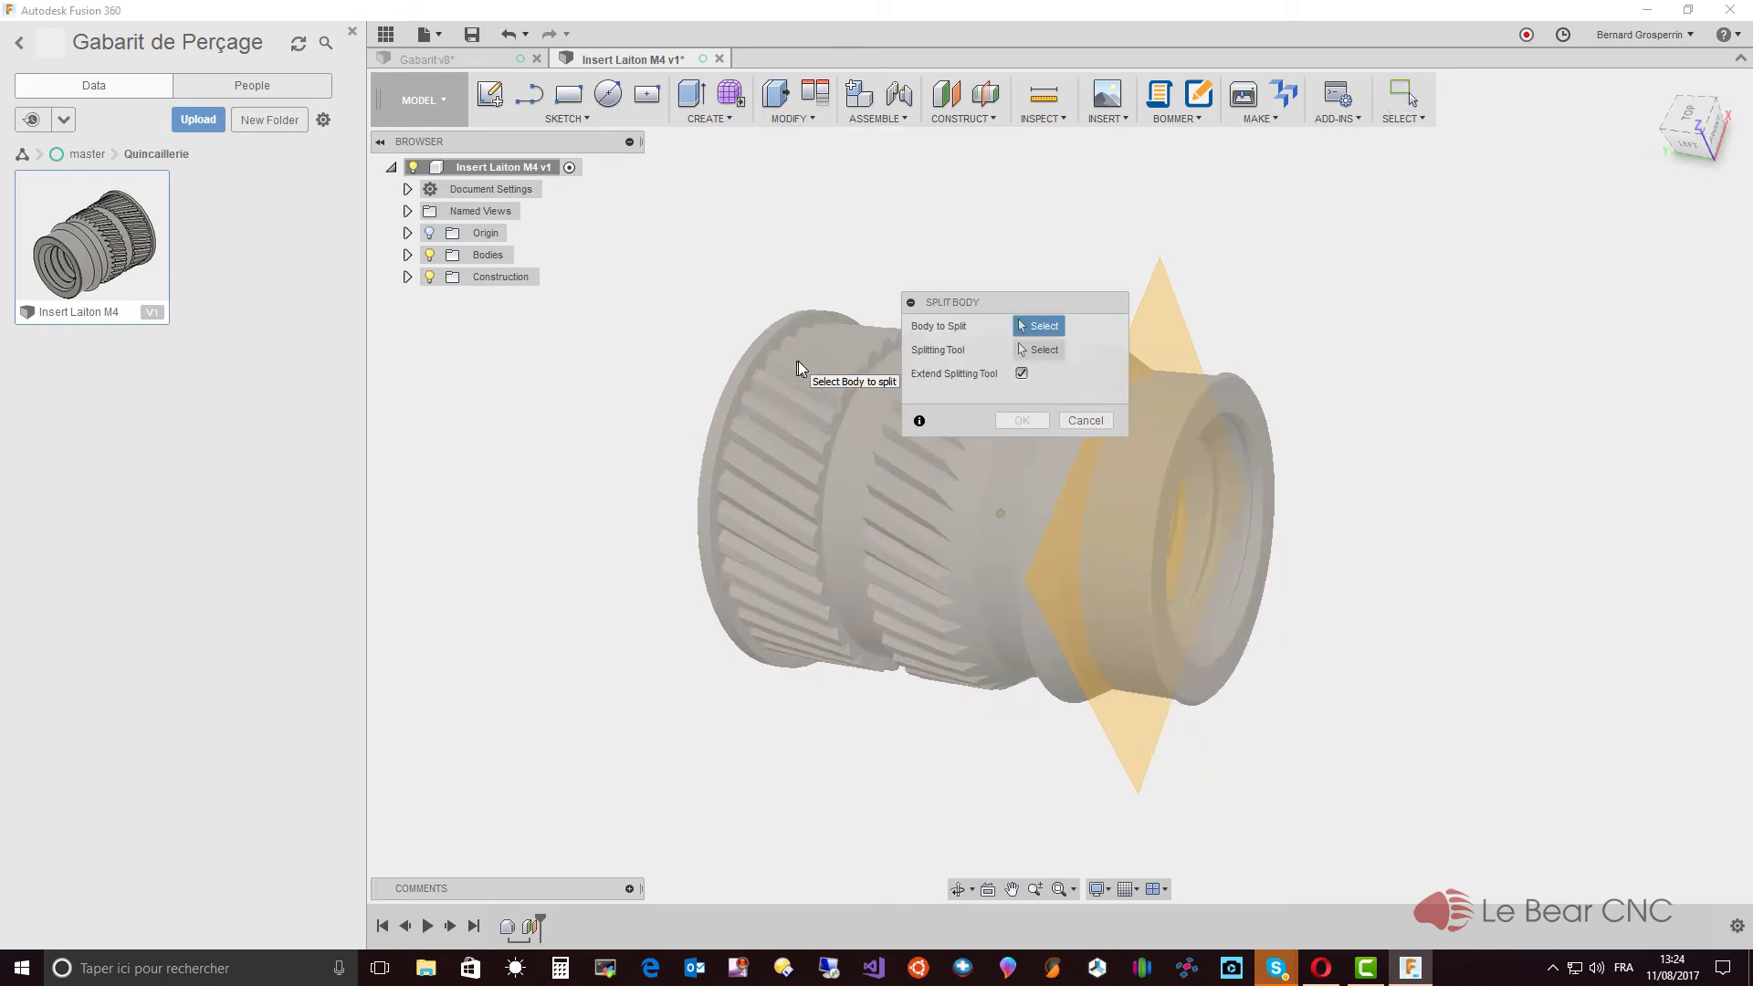
click(911, 524)
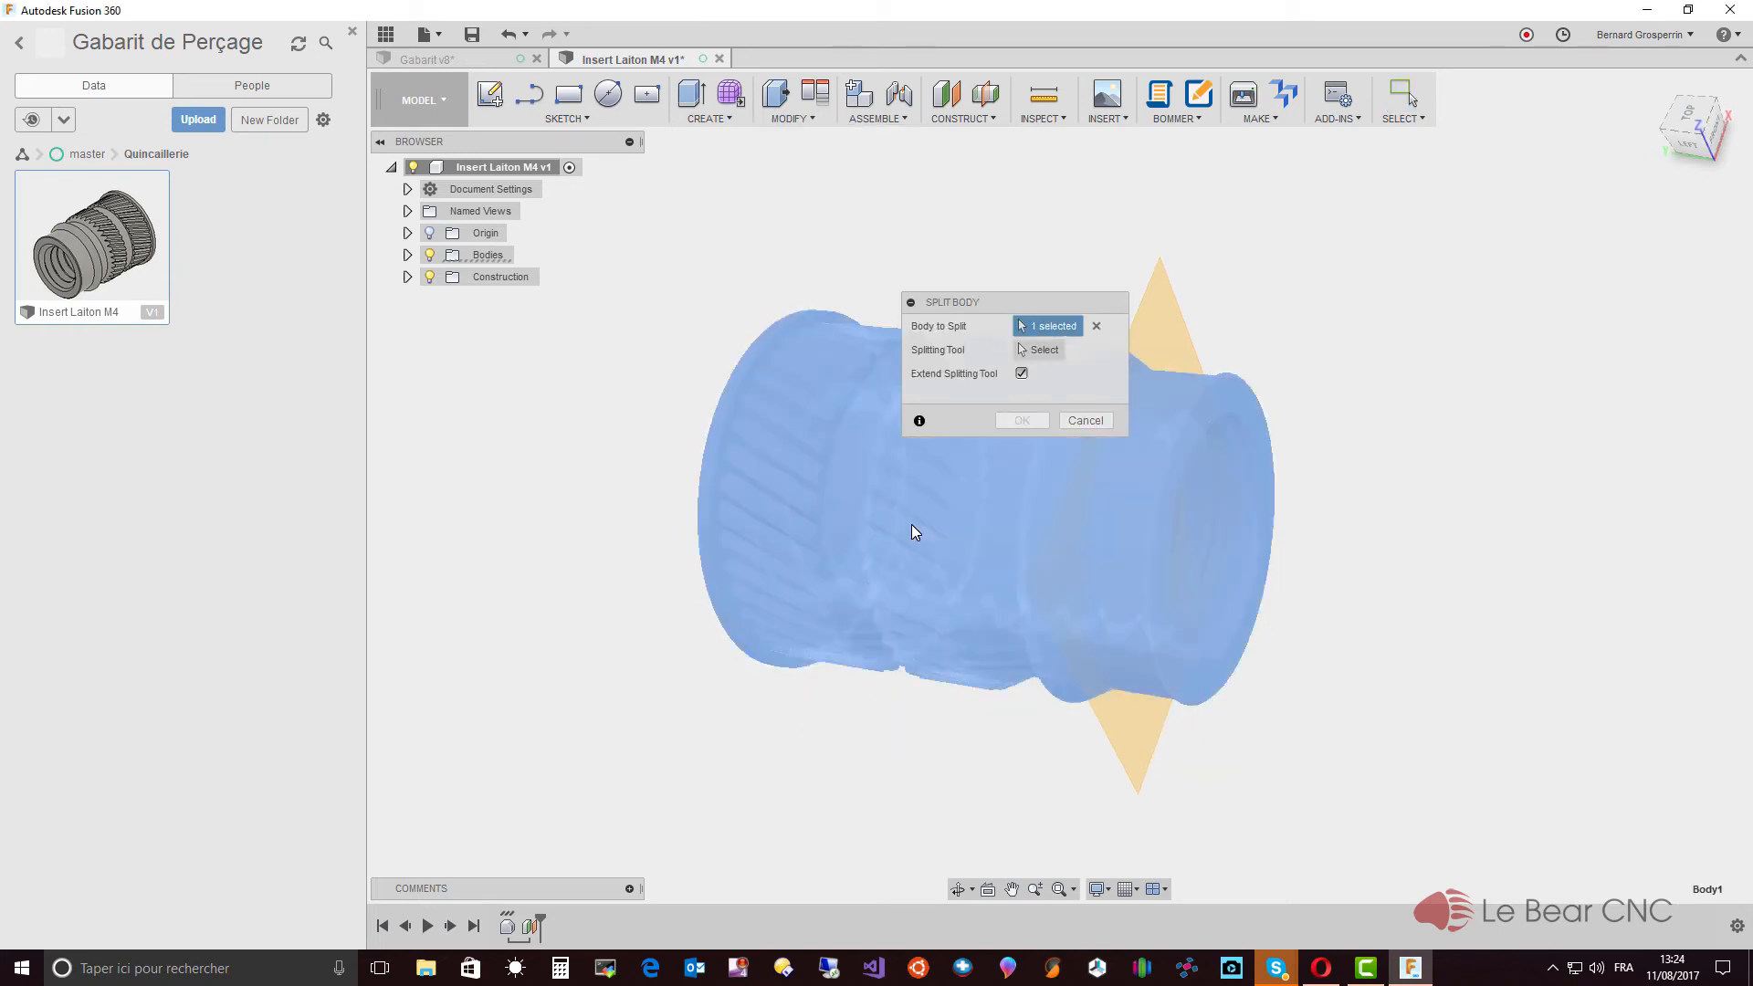
click(1039, 350)
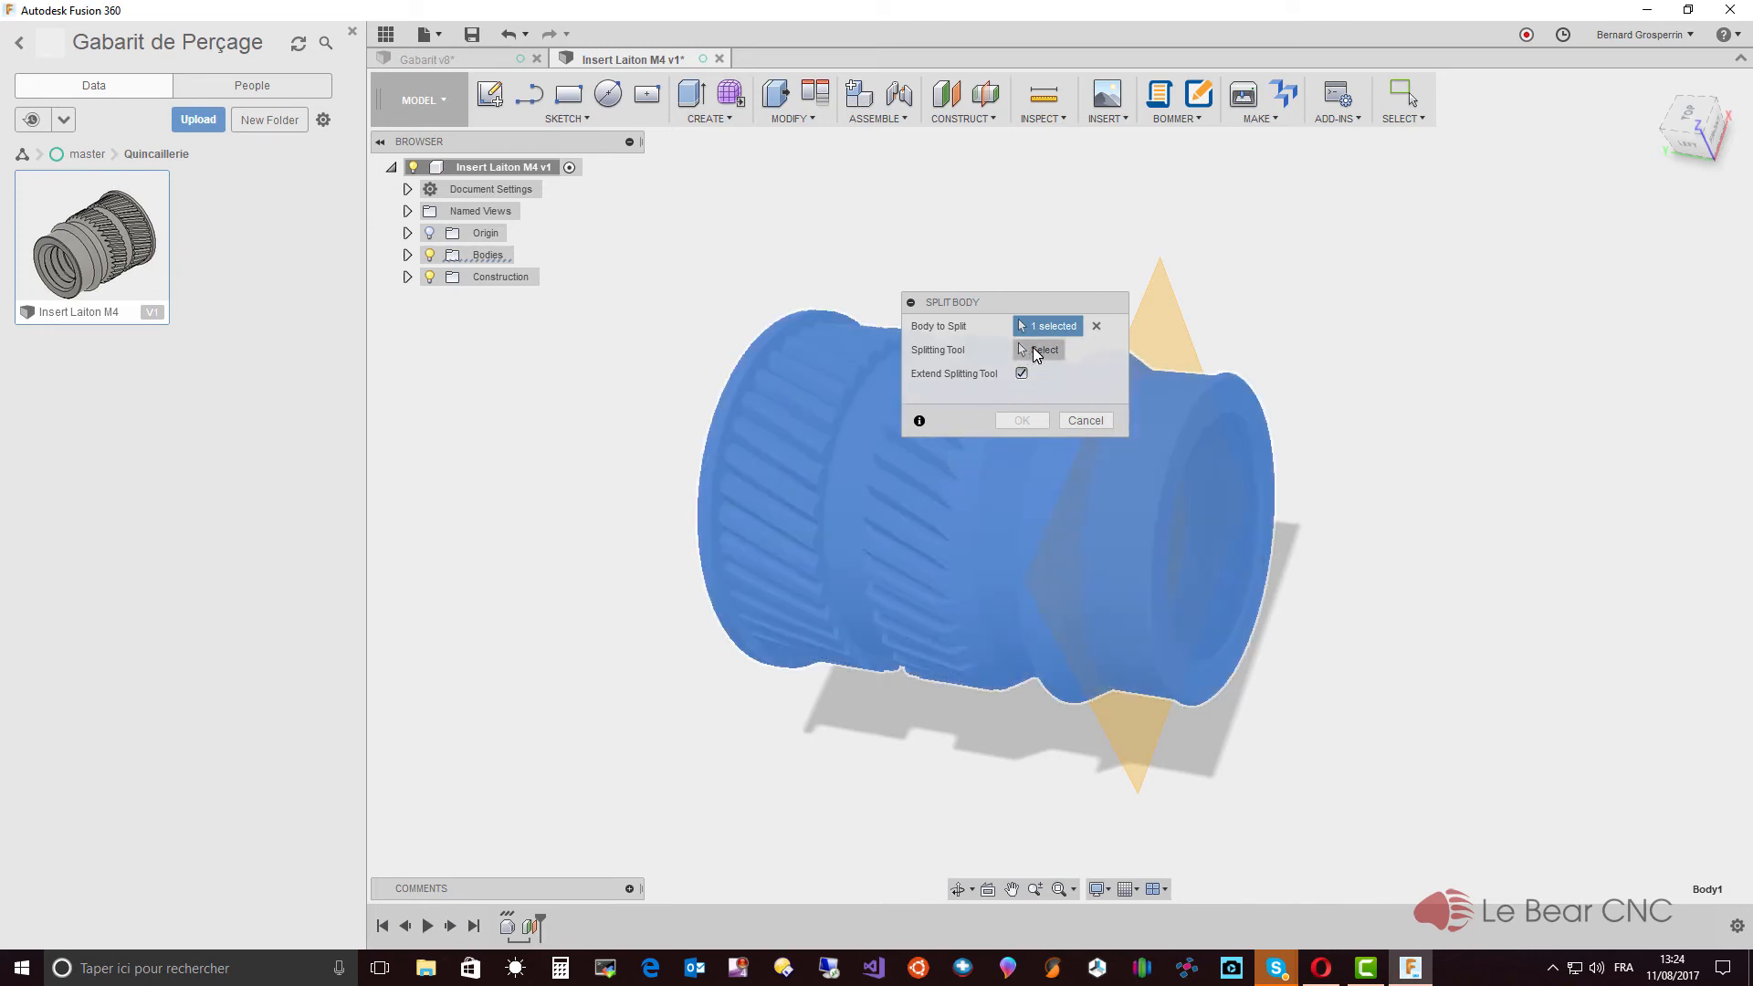
click(1159, 336)
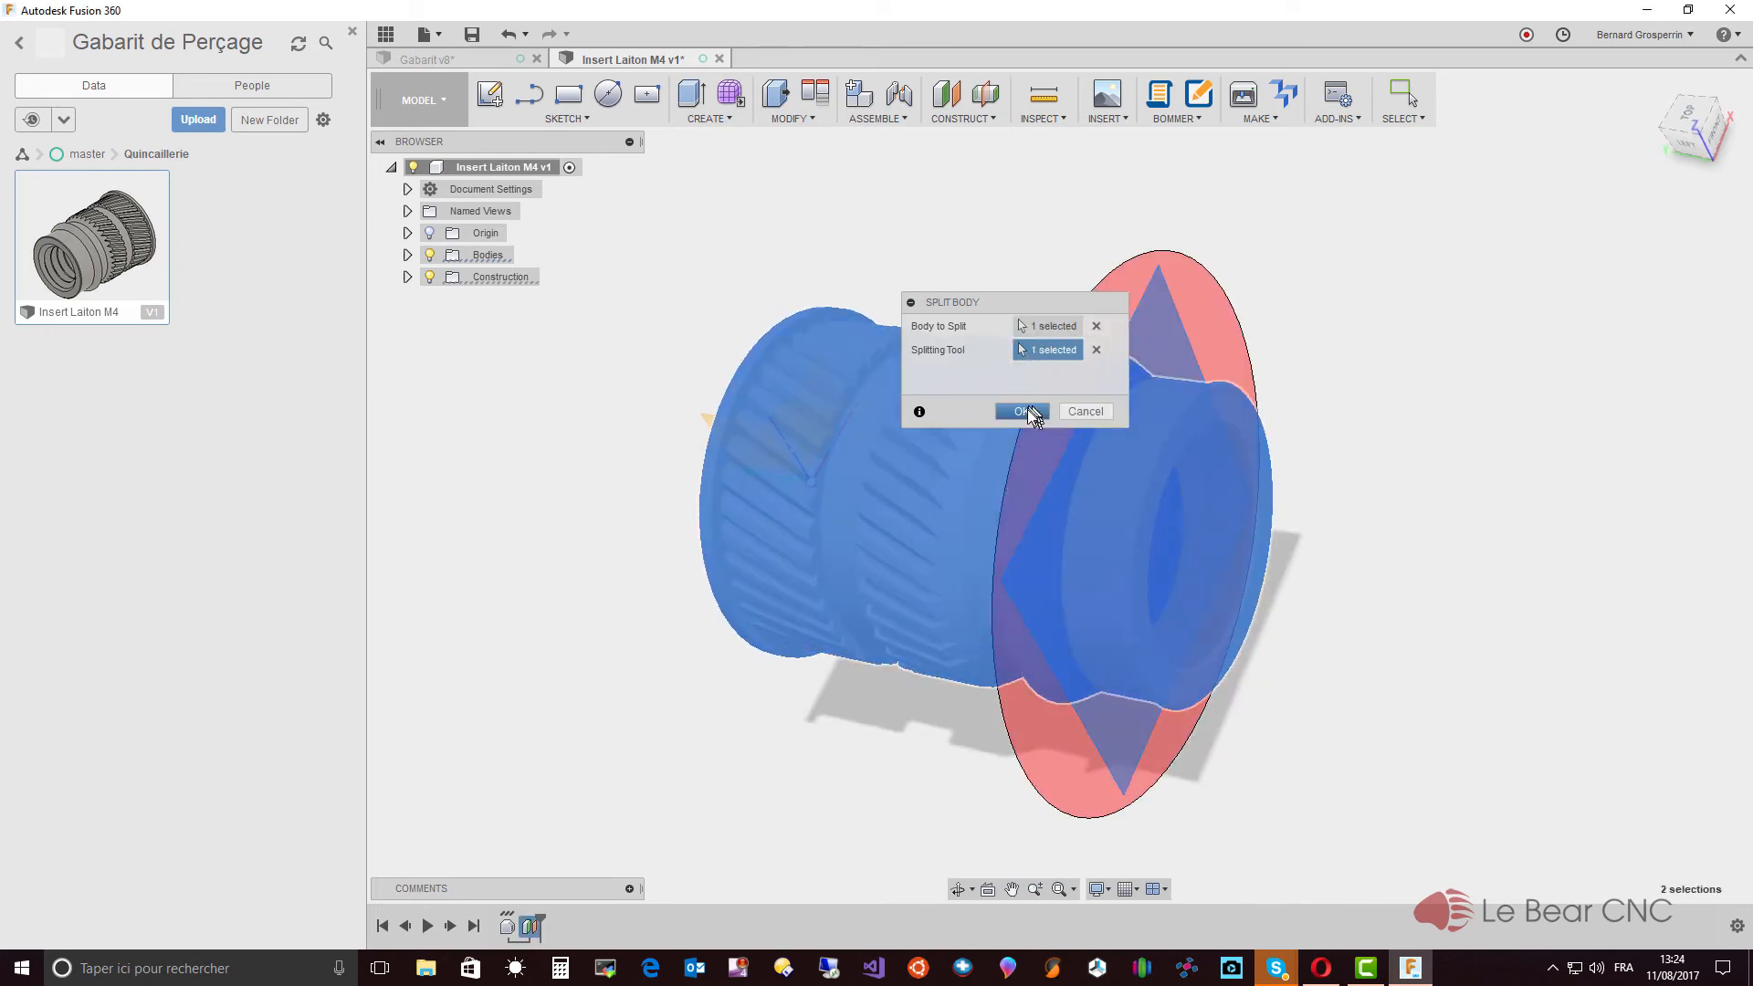
click(1024, 411)
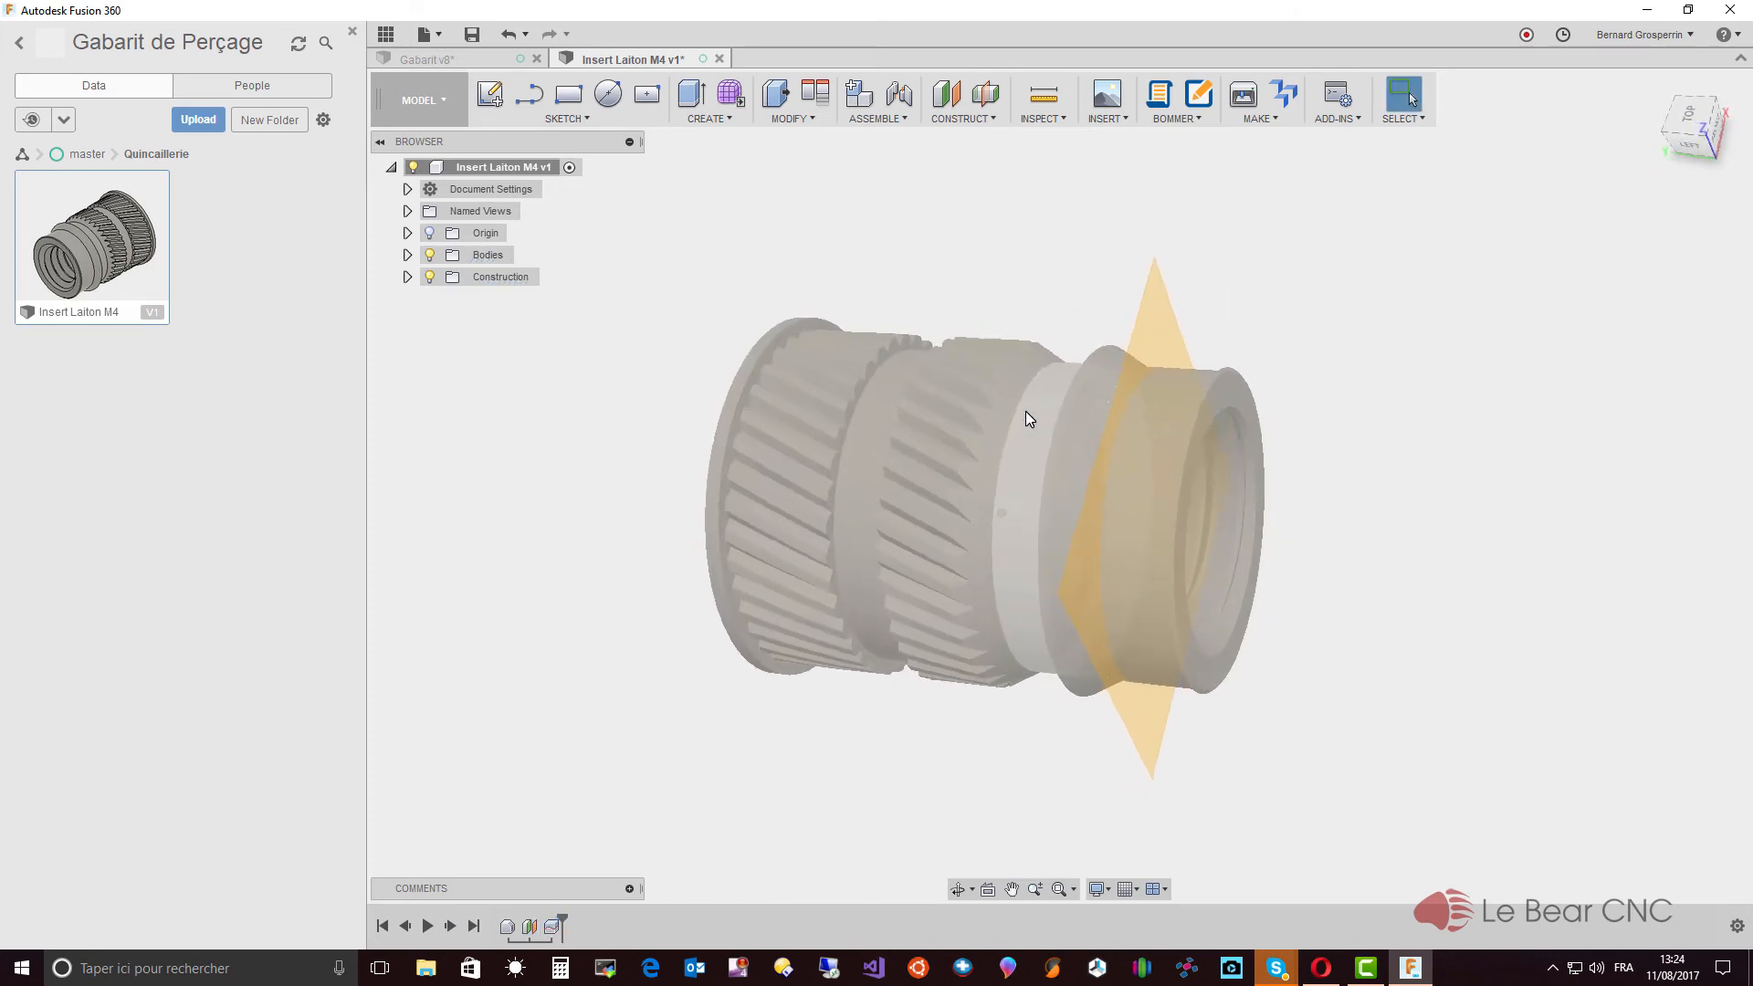
Step: Hide the split-off smooth end piece of the insert, then save and close the insert design
click(407, 256)
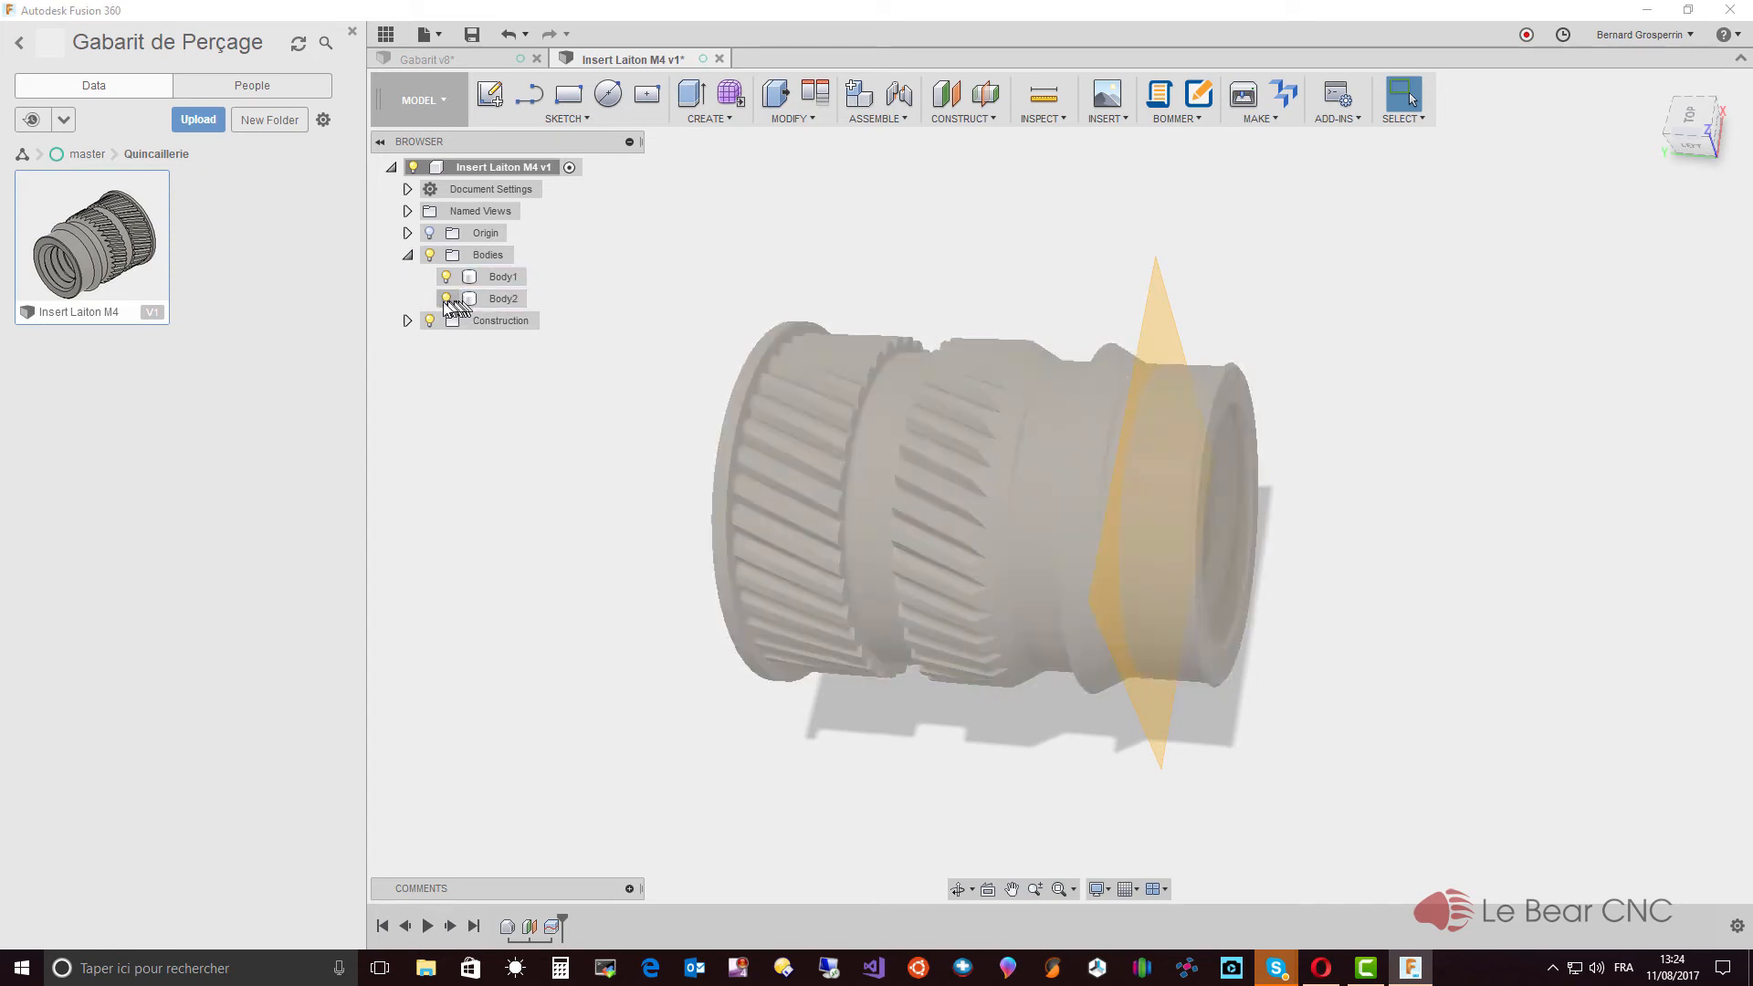
click(448, 299)
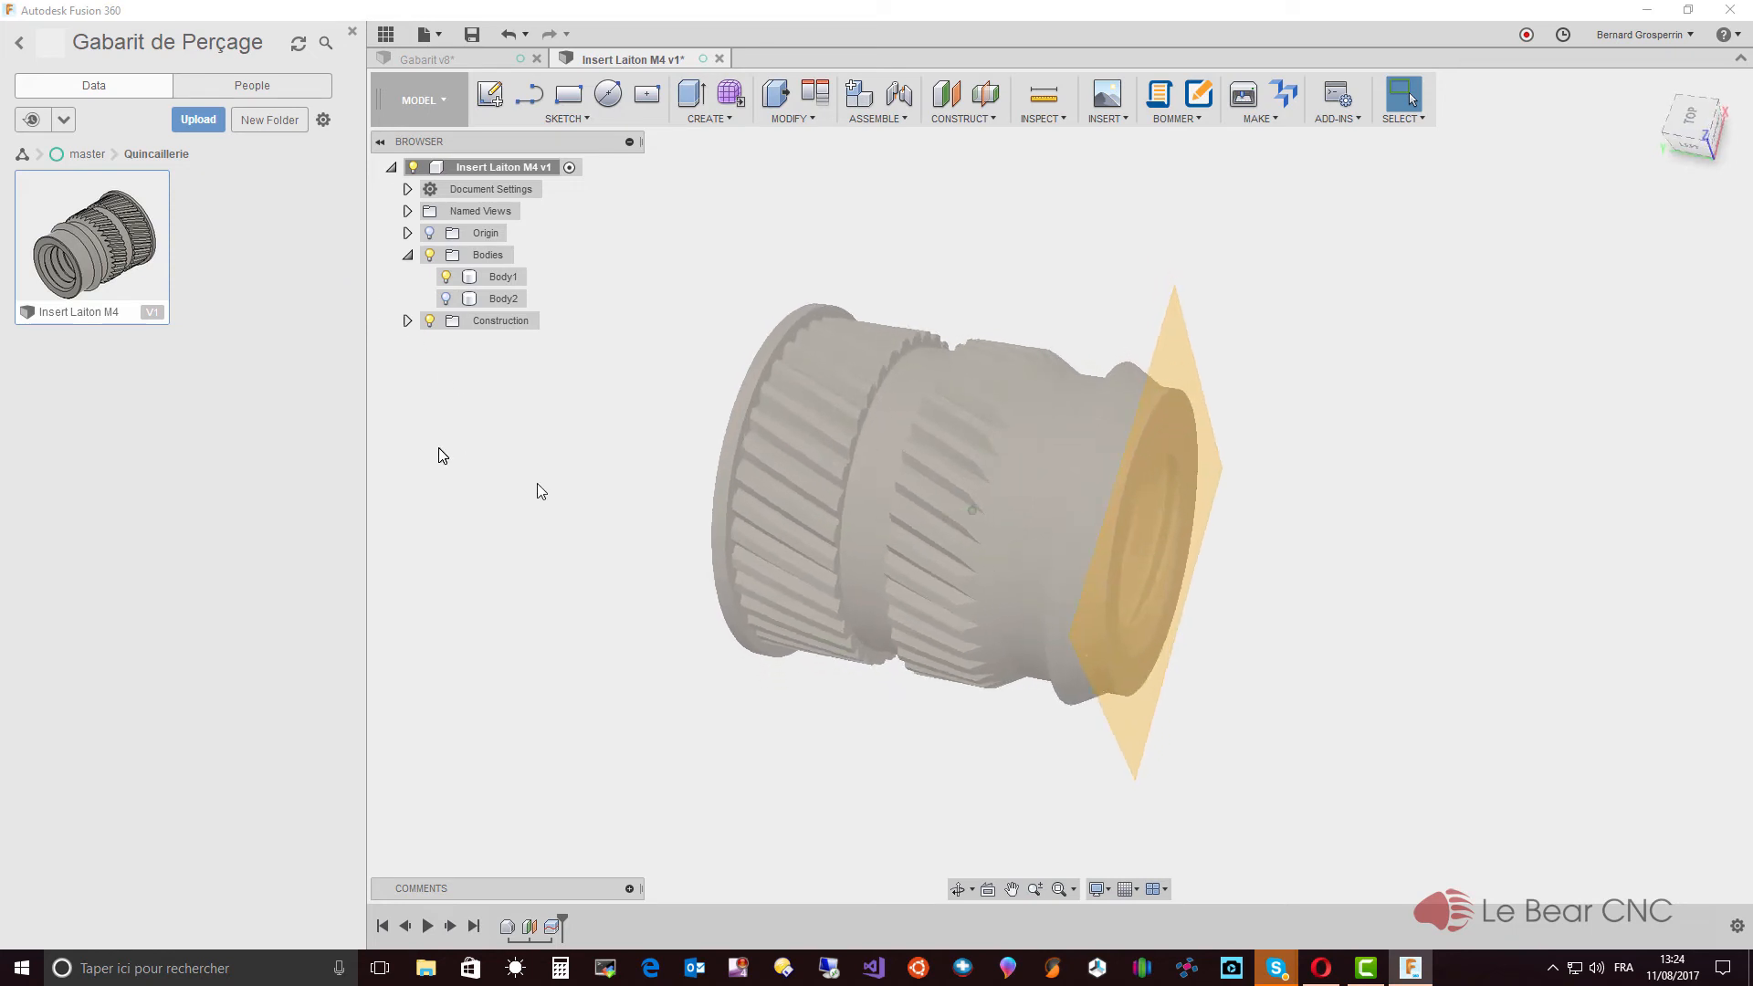
shift+middle_drag(1136, 566, 743, 705)
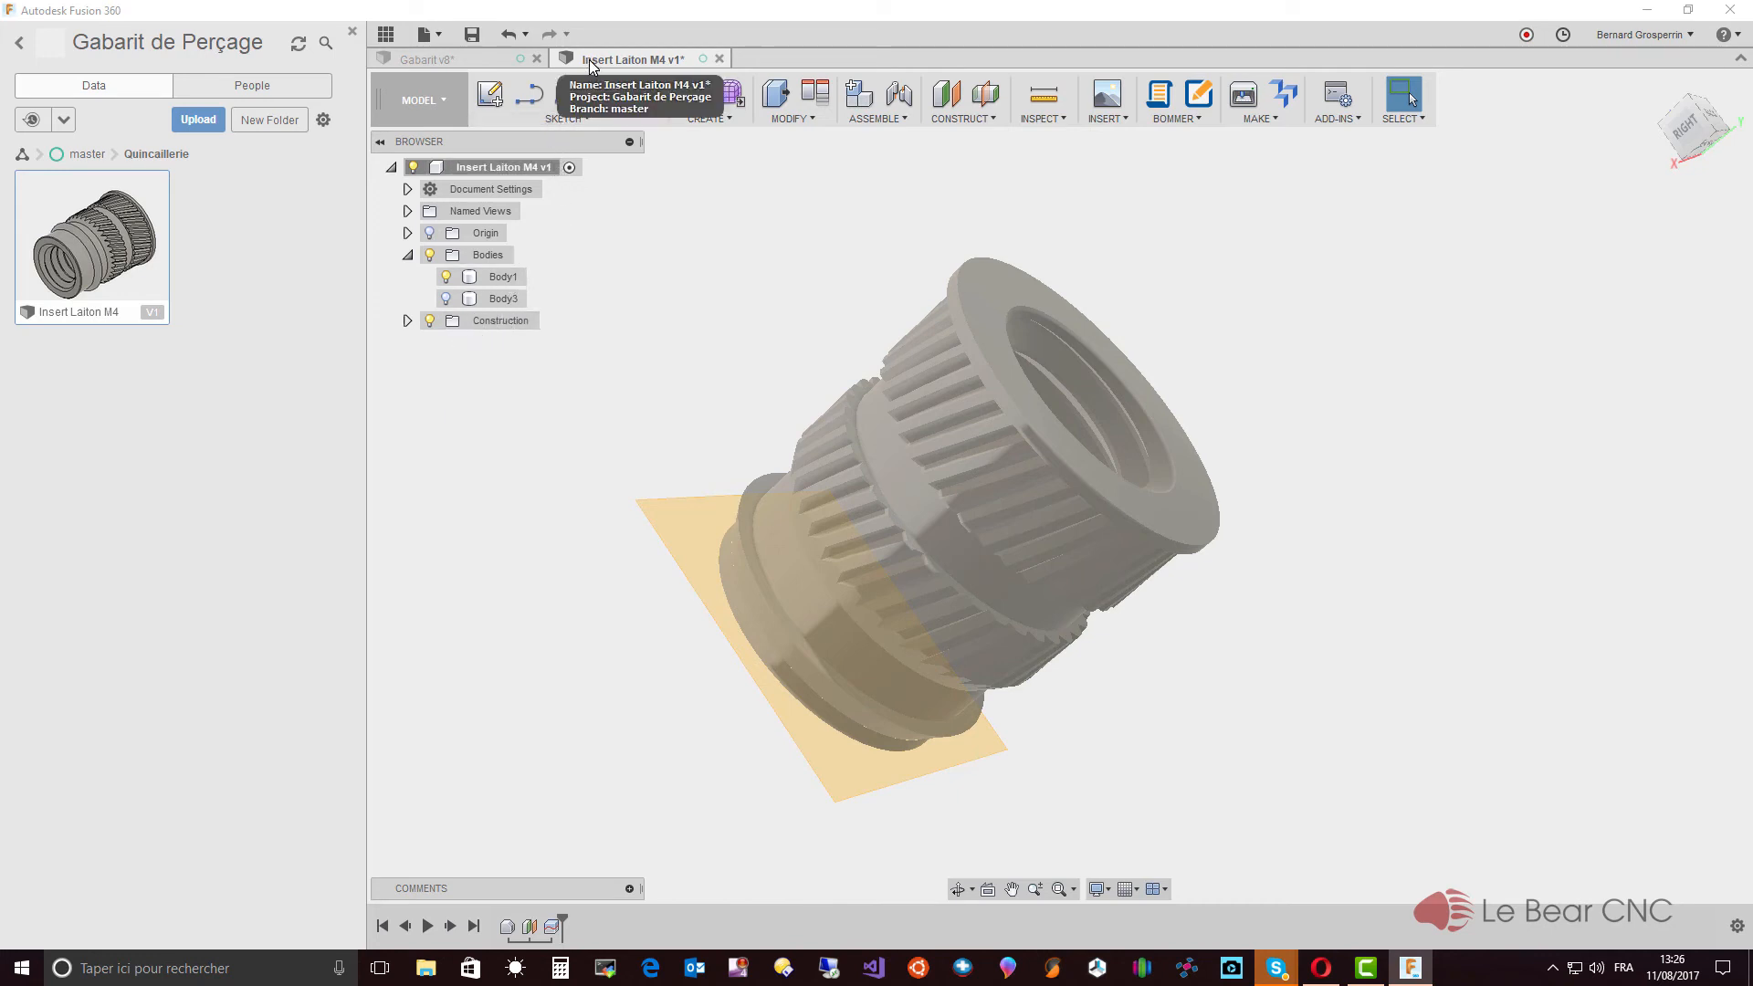
click(719, 58)
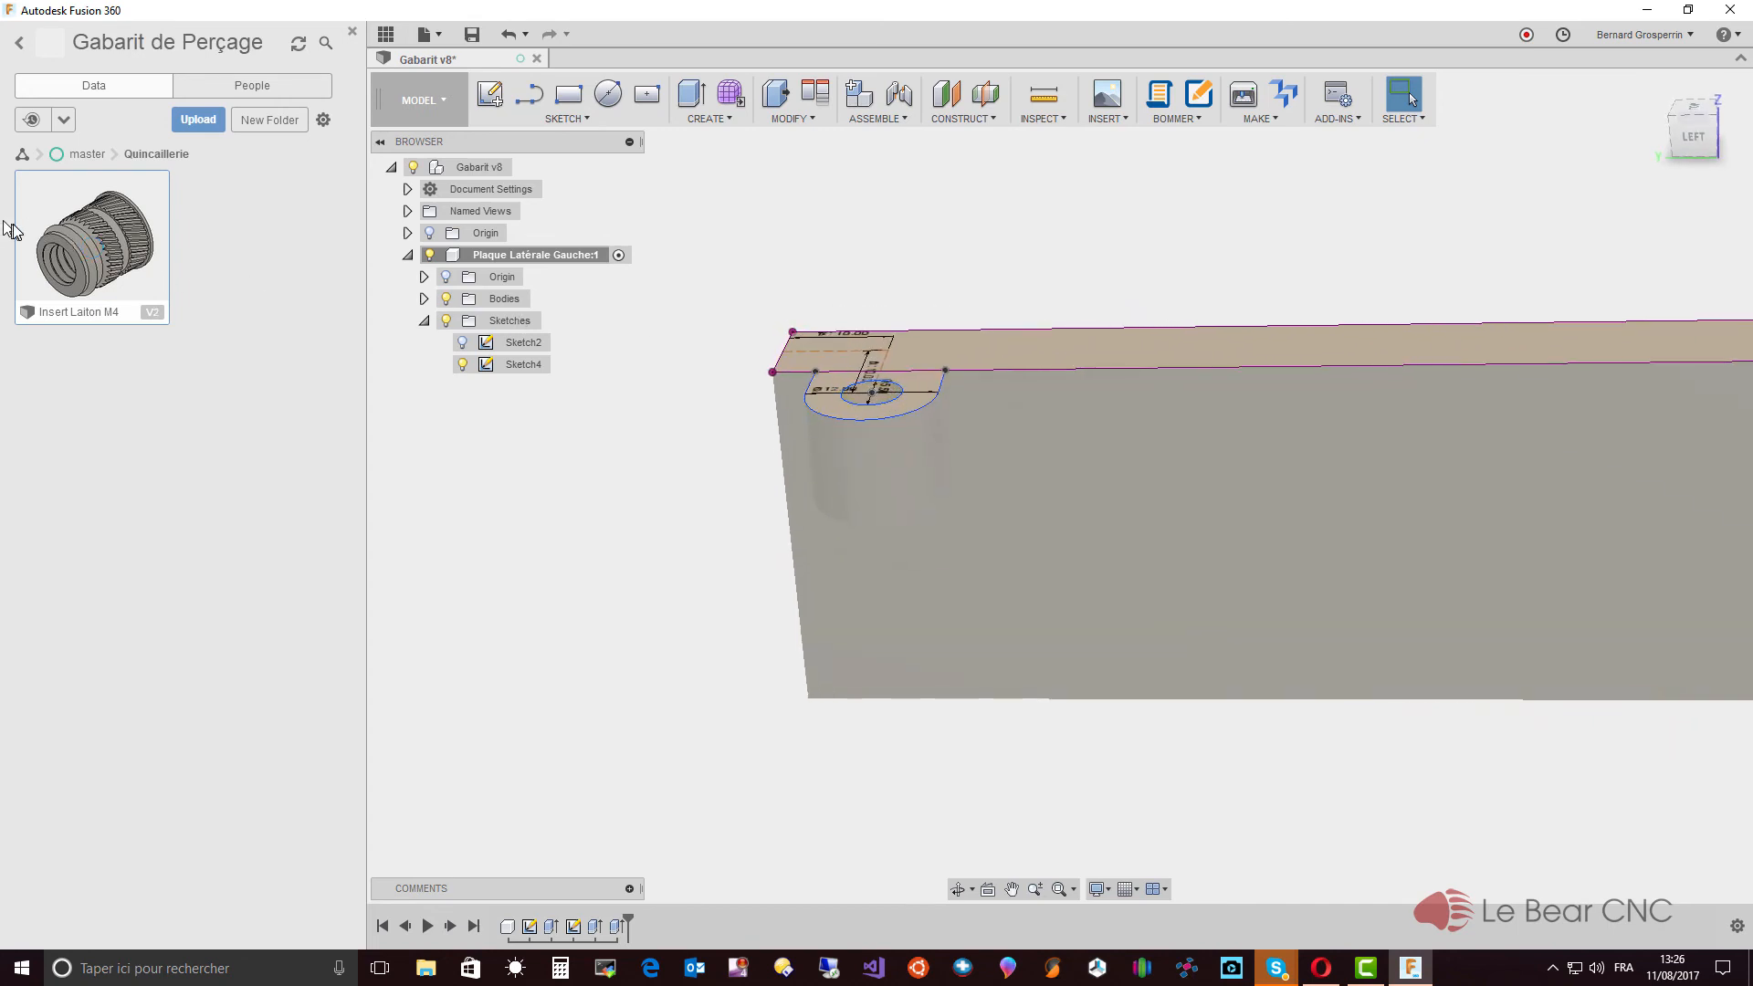
Step: Reopen the Insert Laiton M4 design from the Quincaillerie folder and hide its construction plane
double_click(86, 269)
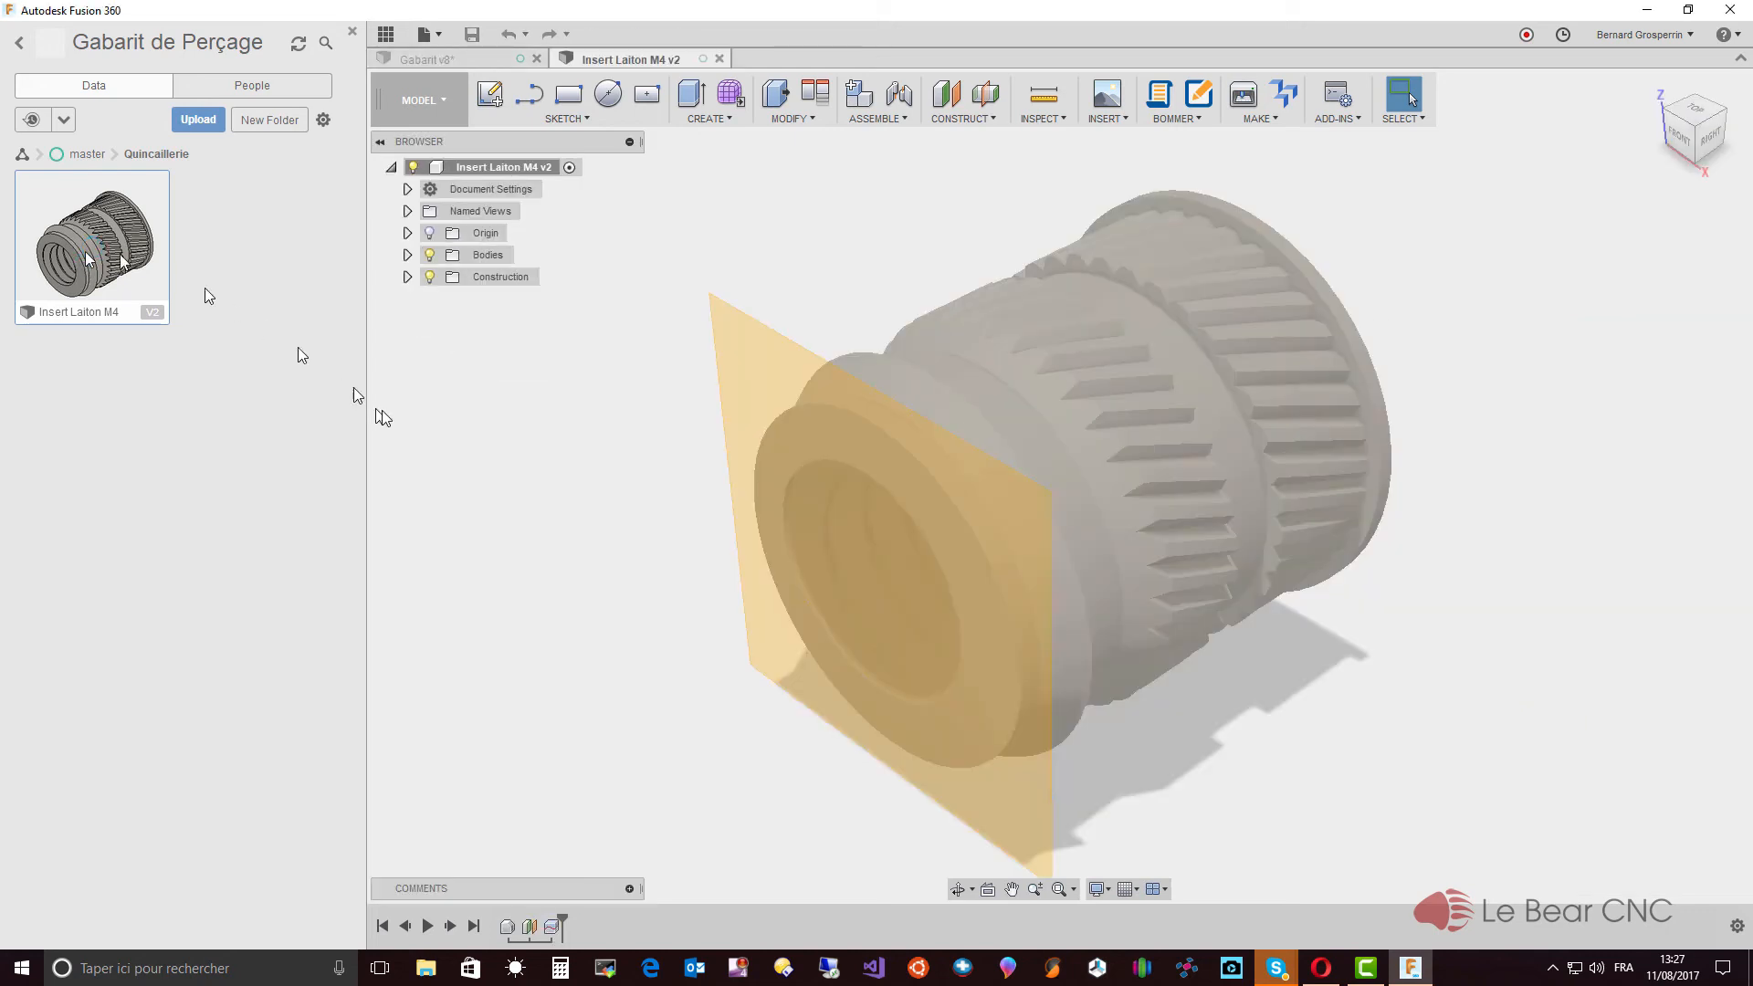
click(430, 277)
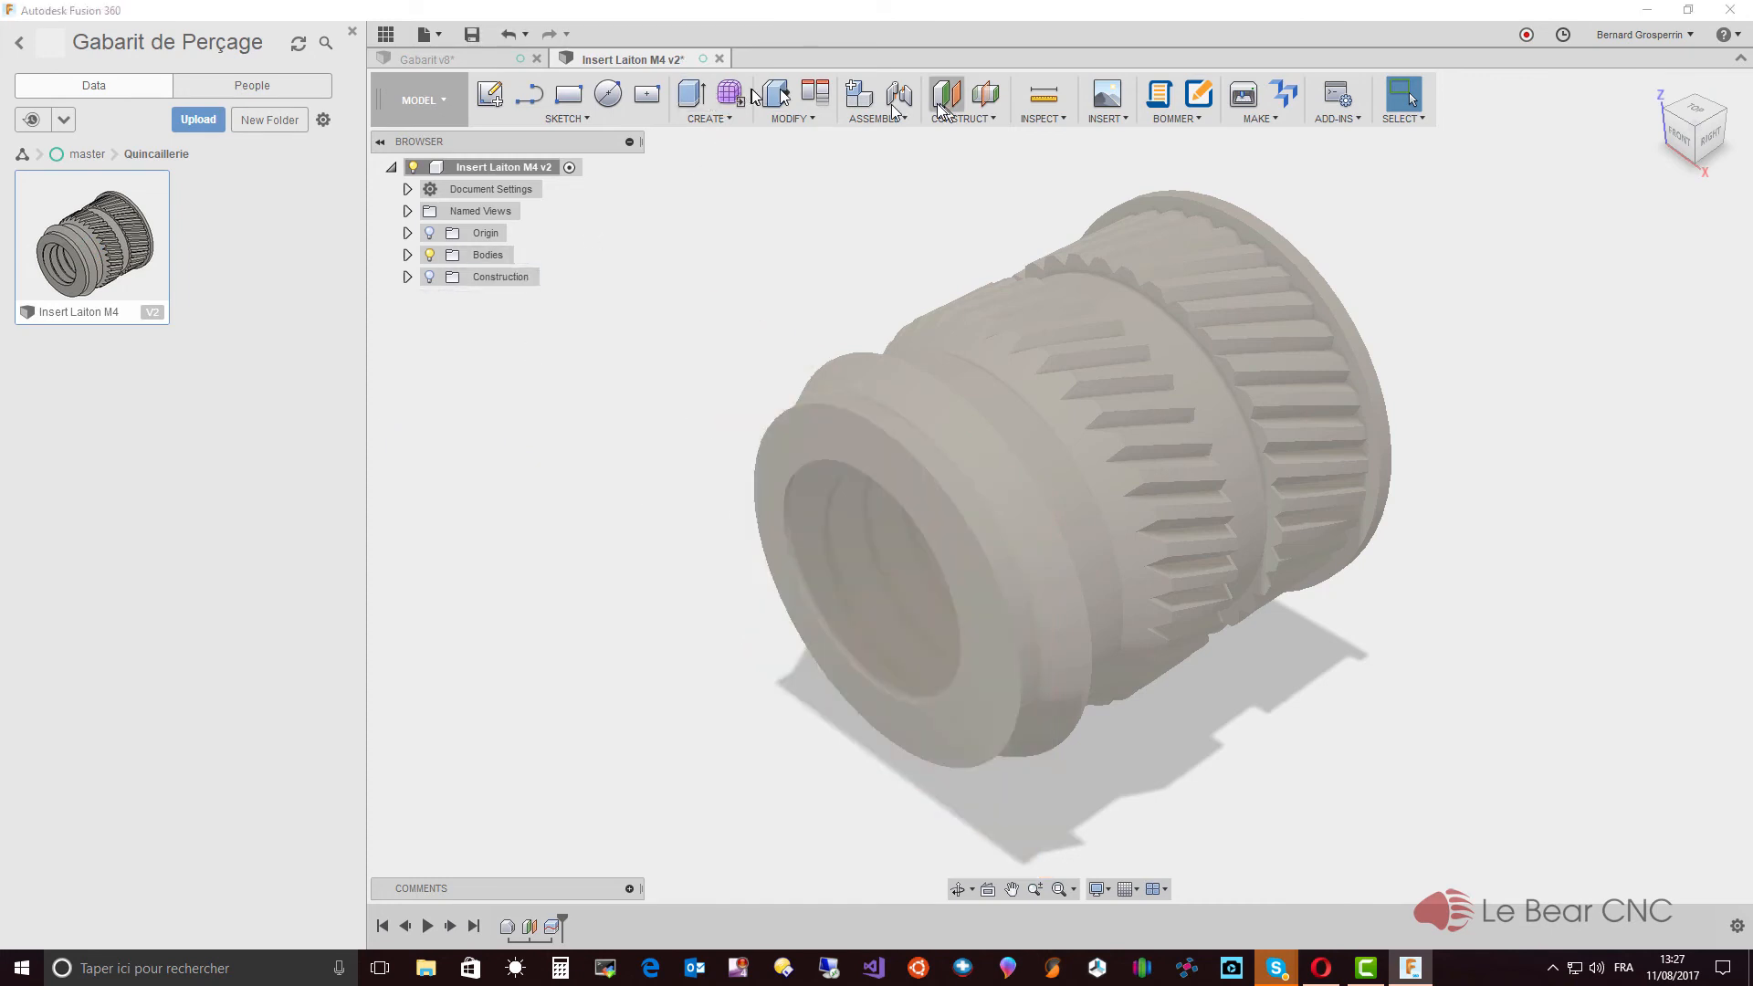
Step: Measure the outer circular edge of the insert's shortened end face
click(1044, 95)
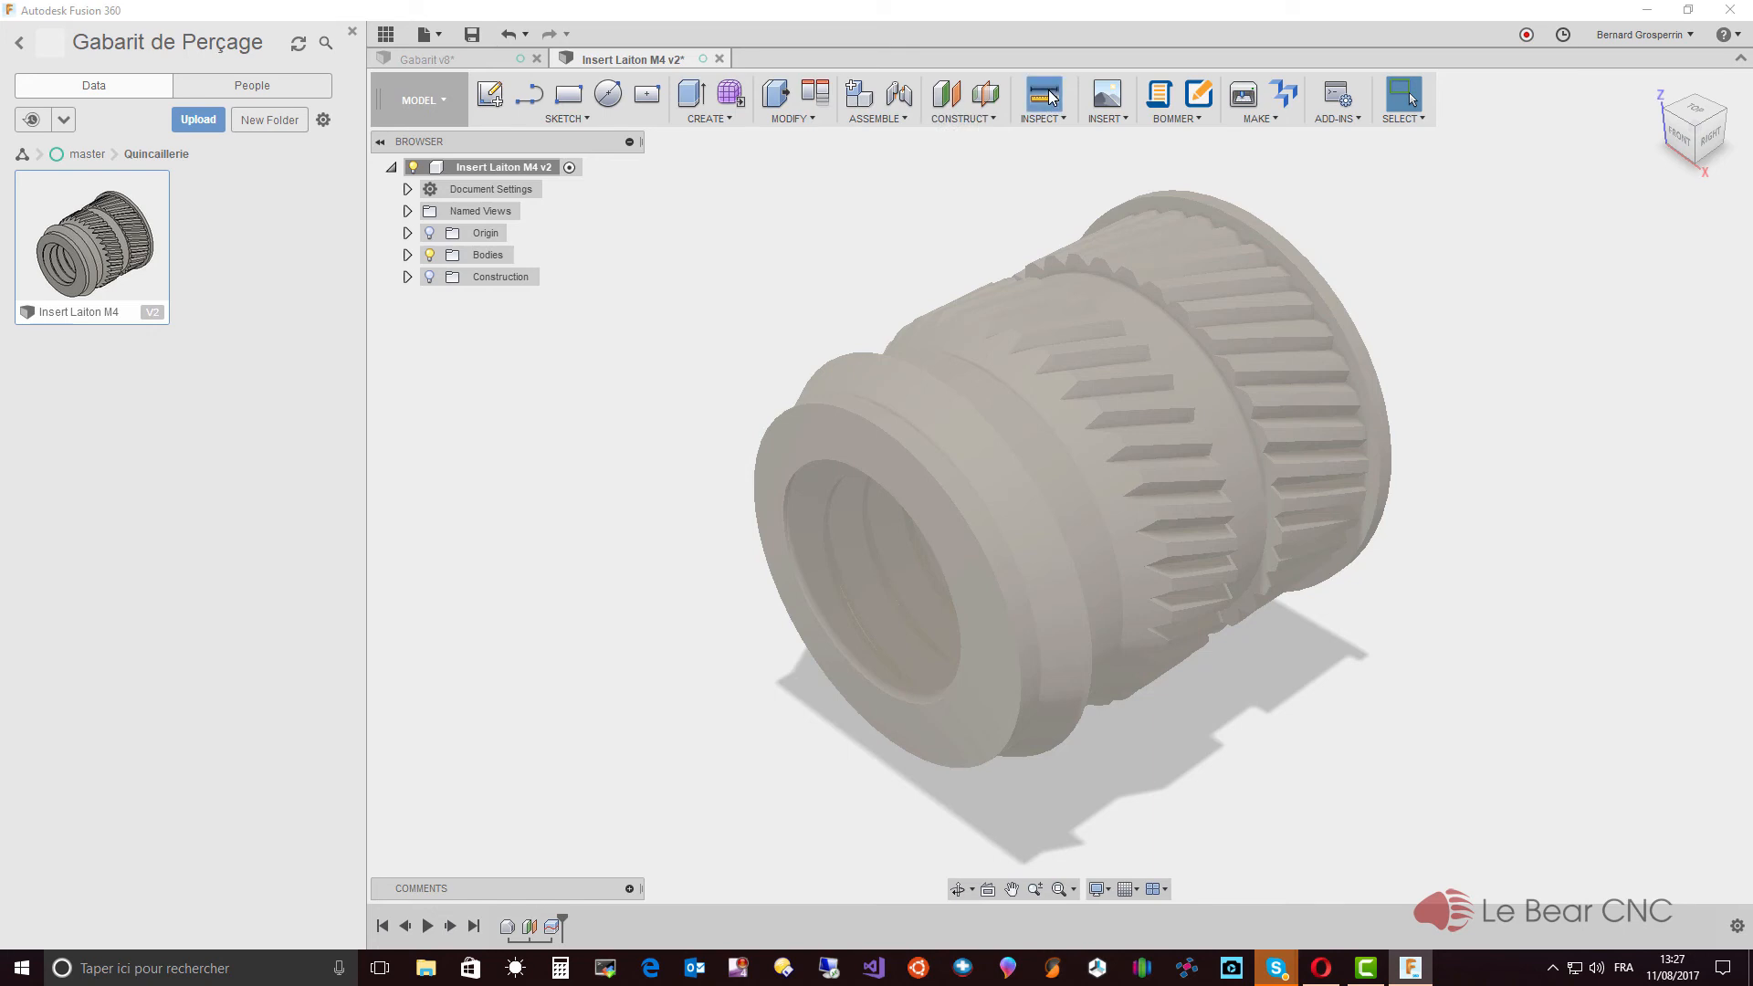
click(778, 466)
click(778, 466)
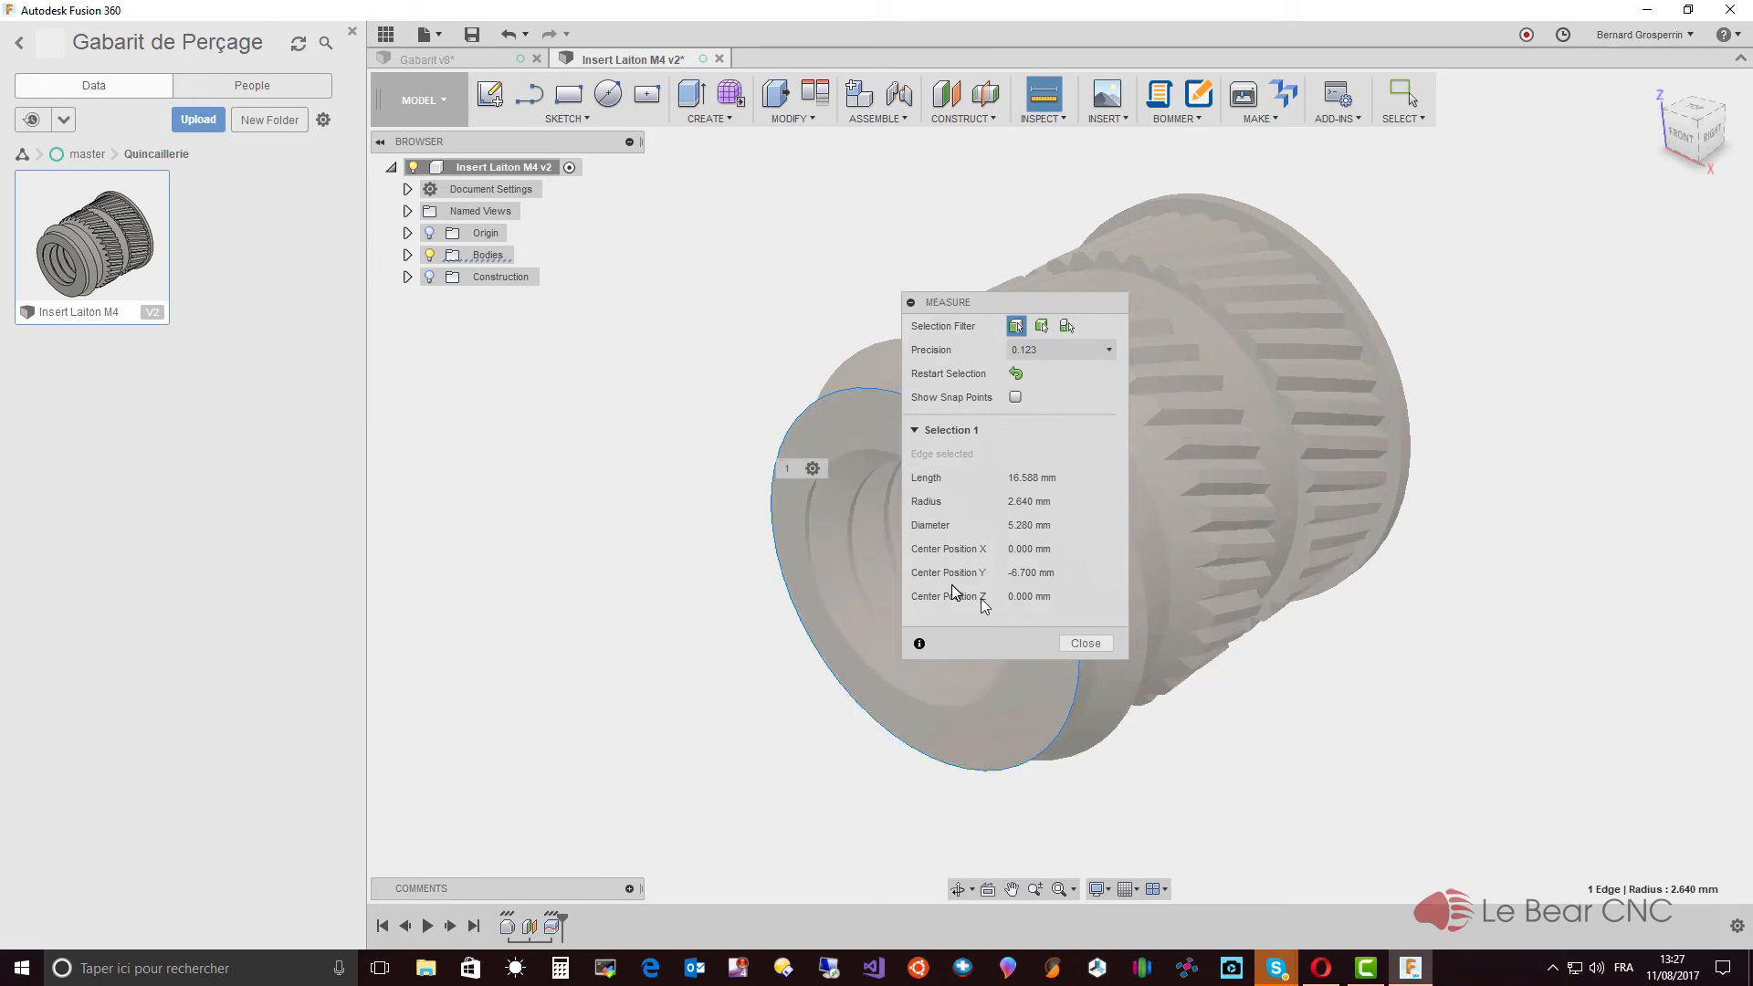
click(1101, 645)
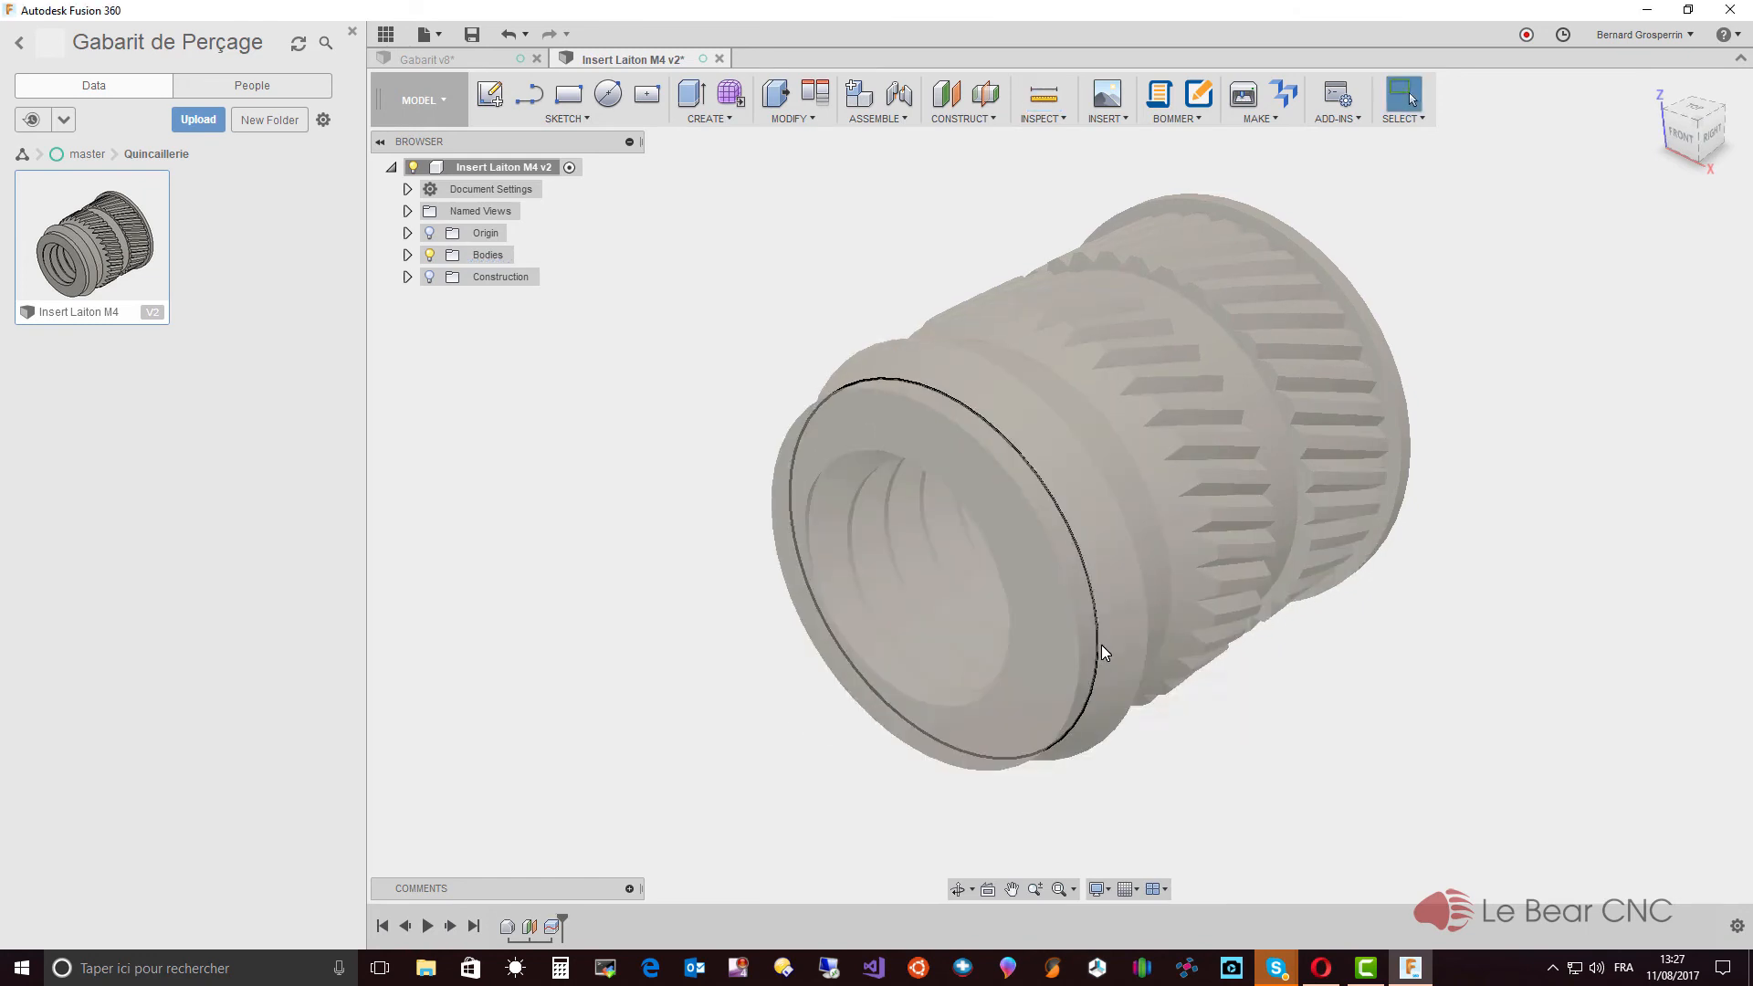
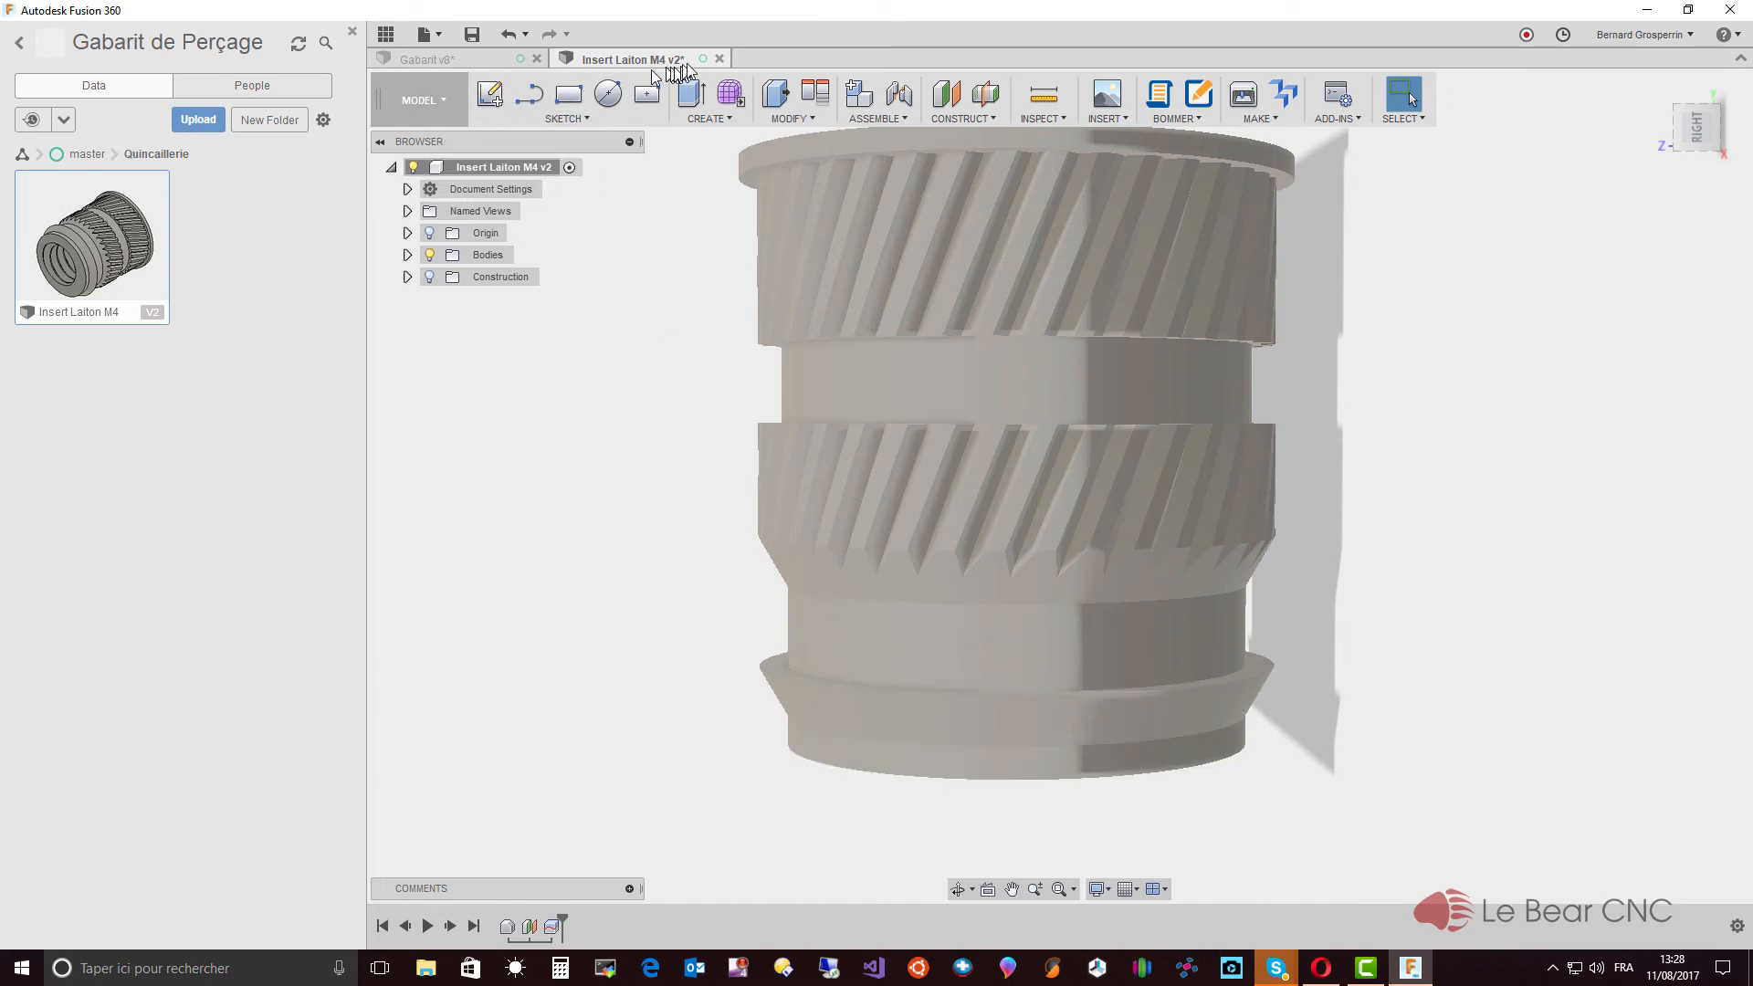
Step: Save and close the insert design, then hide Sketch4 of the left side plate in the Gabarit design
click(719, 59)
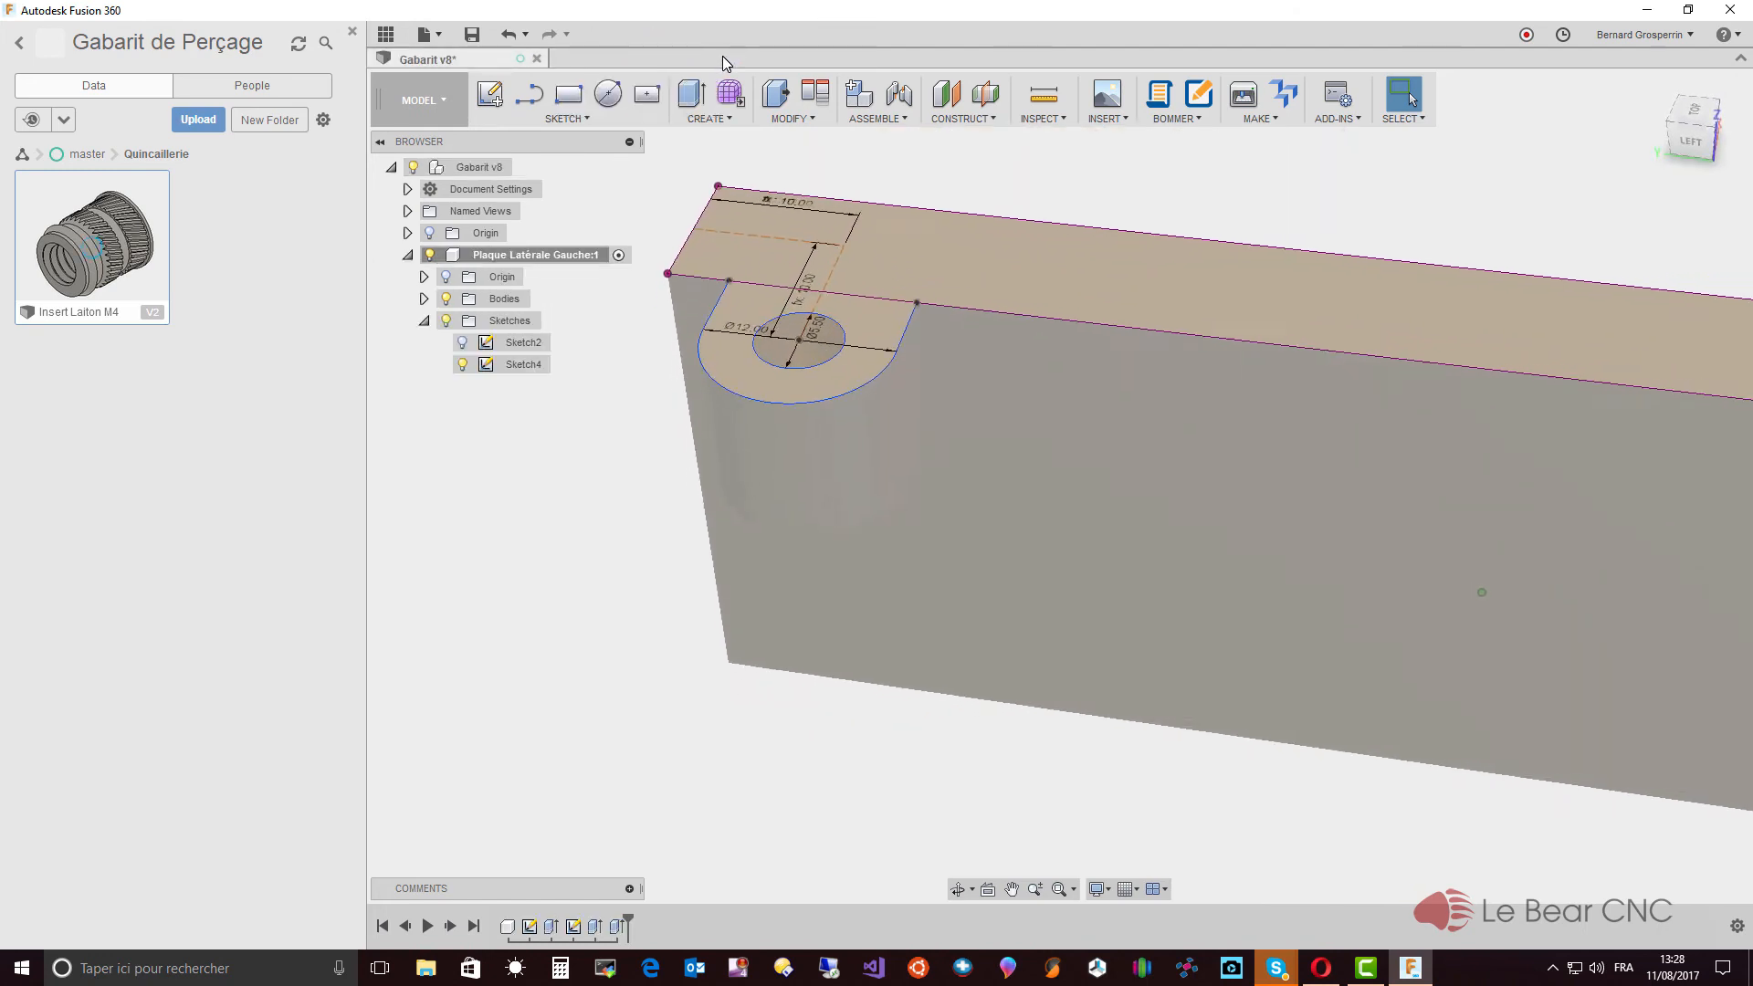
click(463, 366)
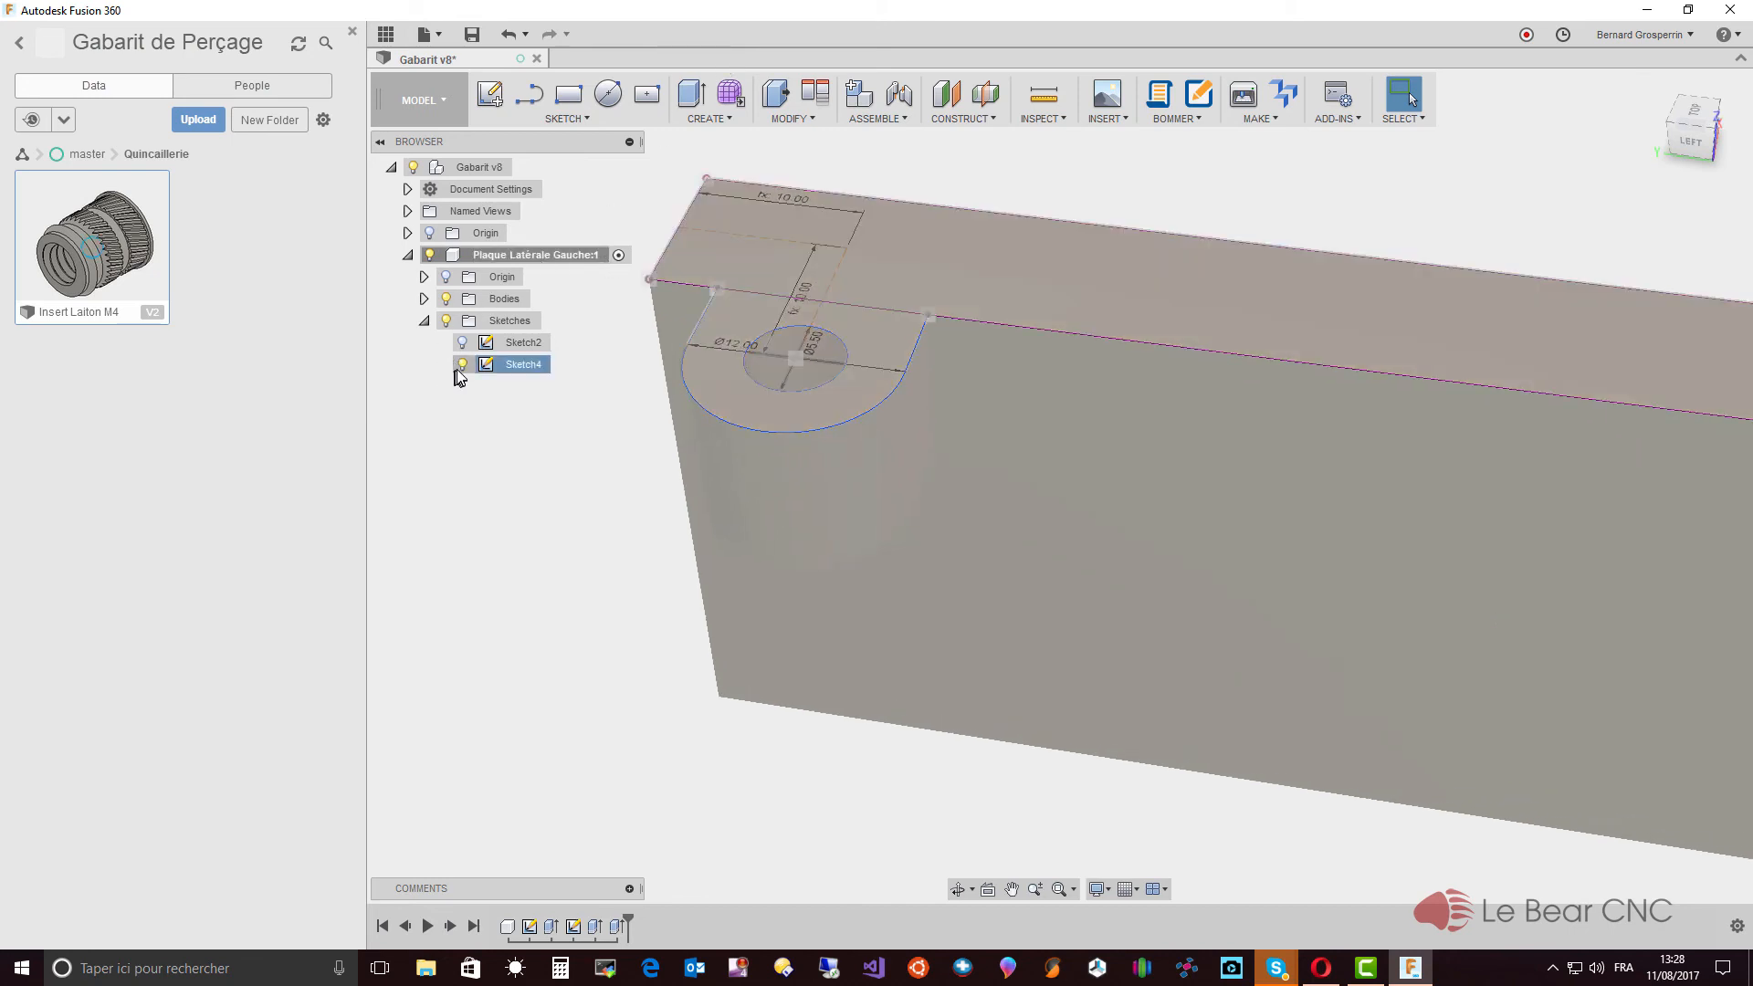
click(462, 366)
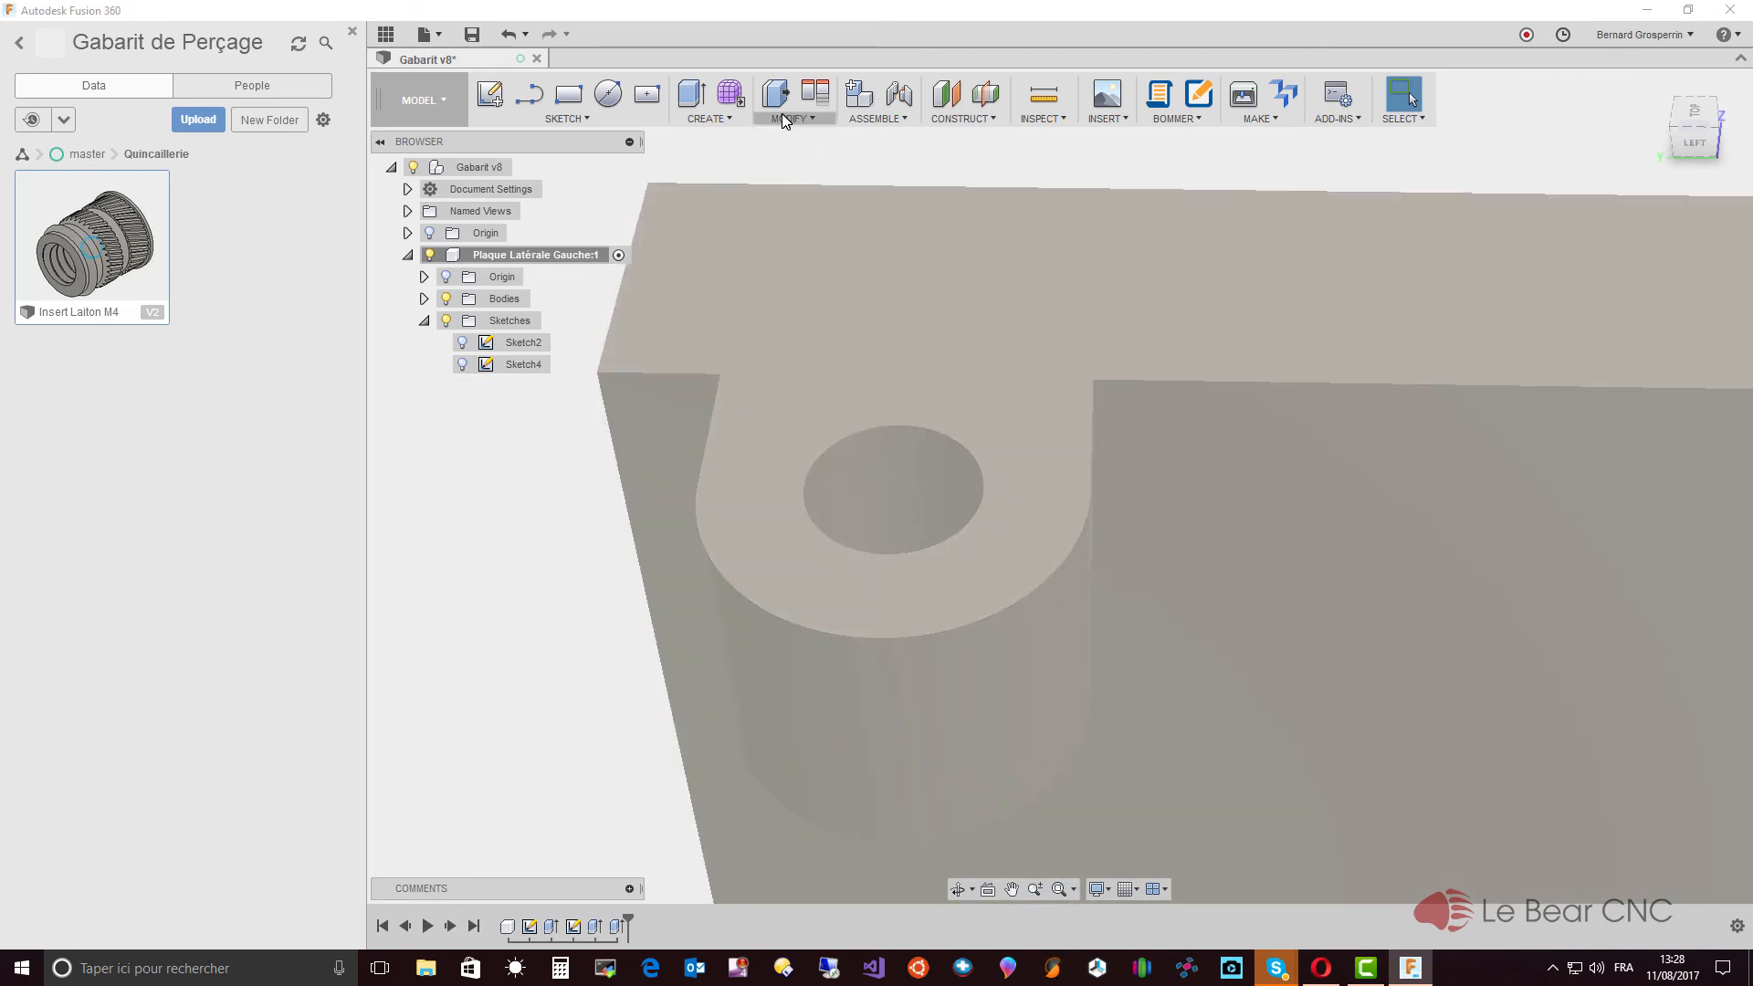
Step: Chamfer the upper edge of the lug hole with two distances, the first set to 0.25 mm
click(782, 118)
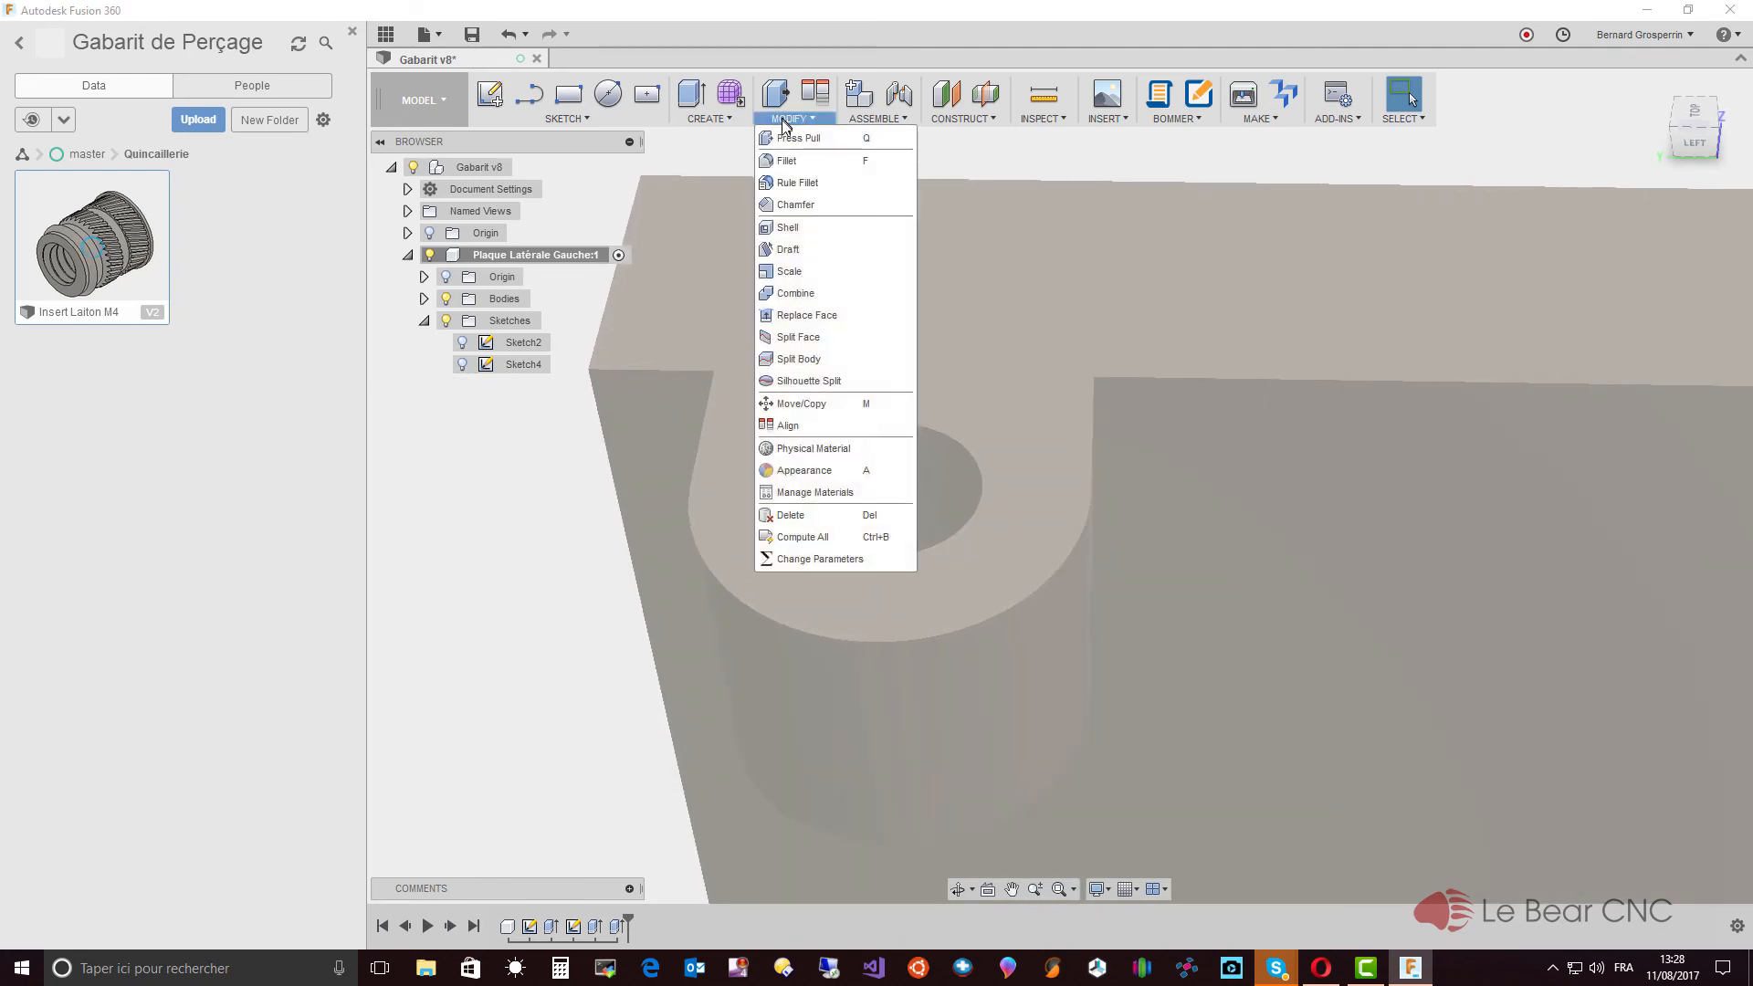
click(791, 206)
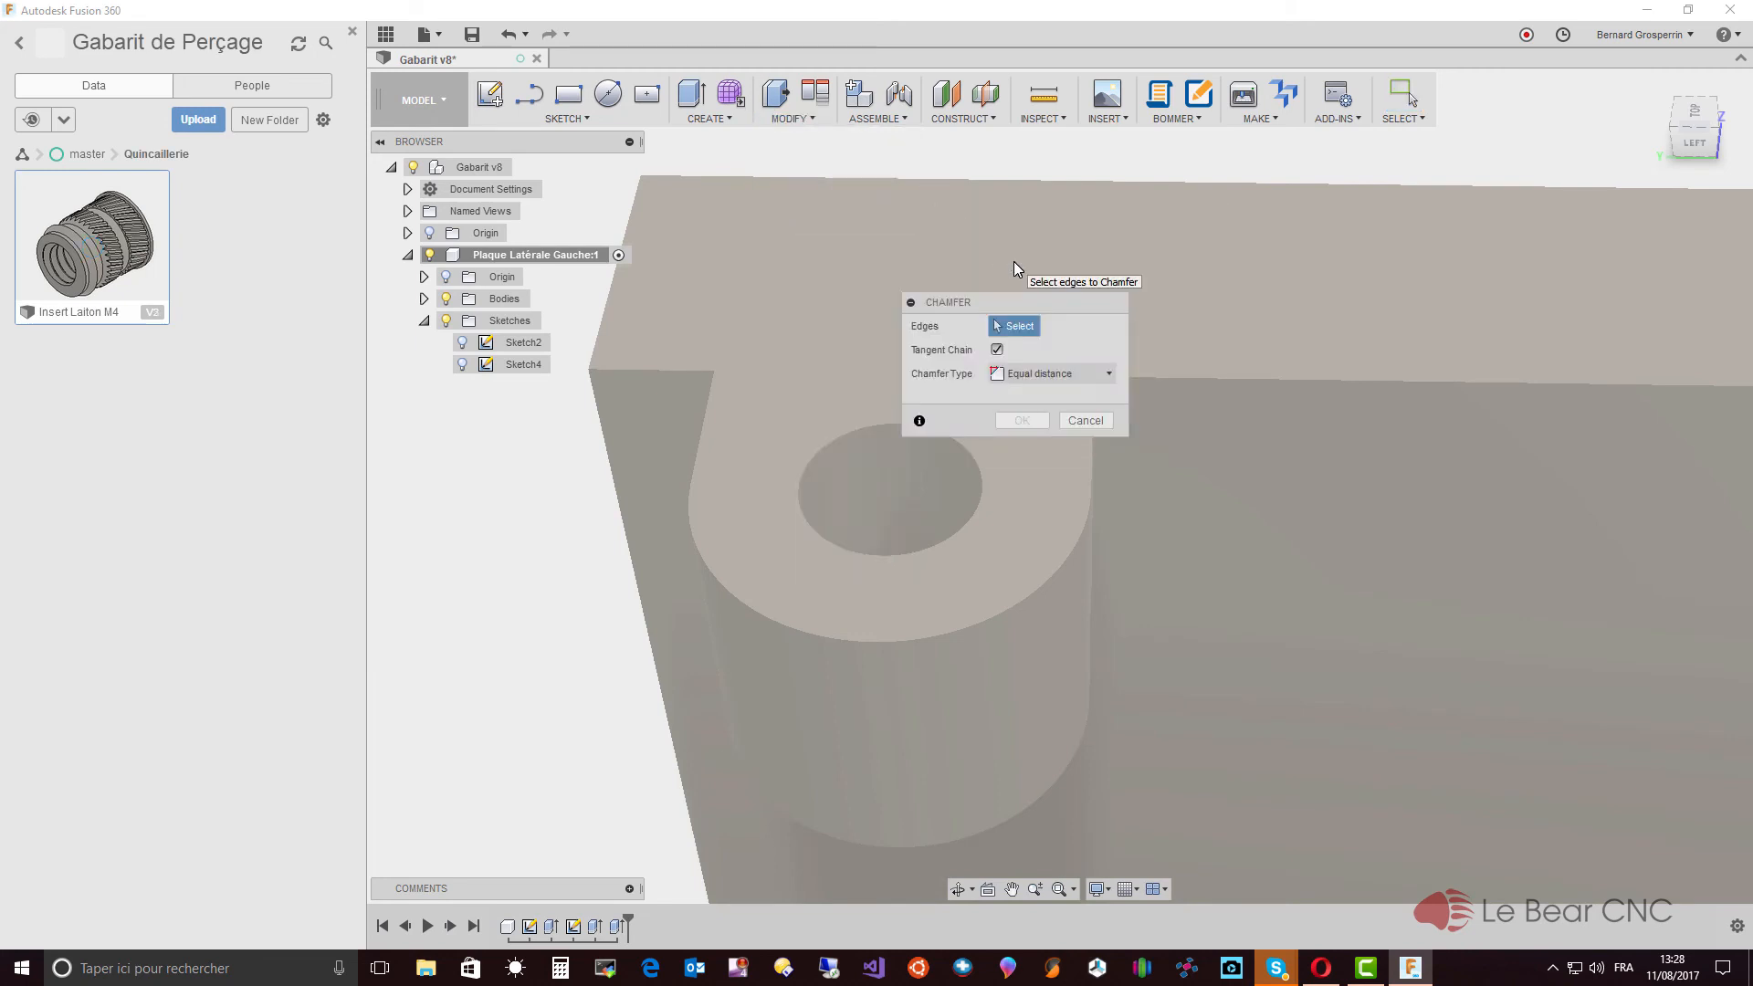
click(889, 553)
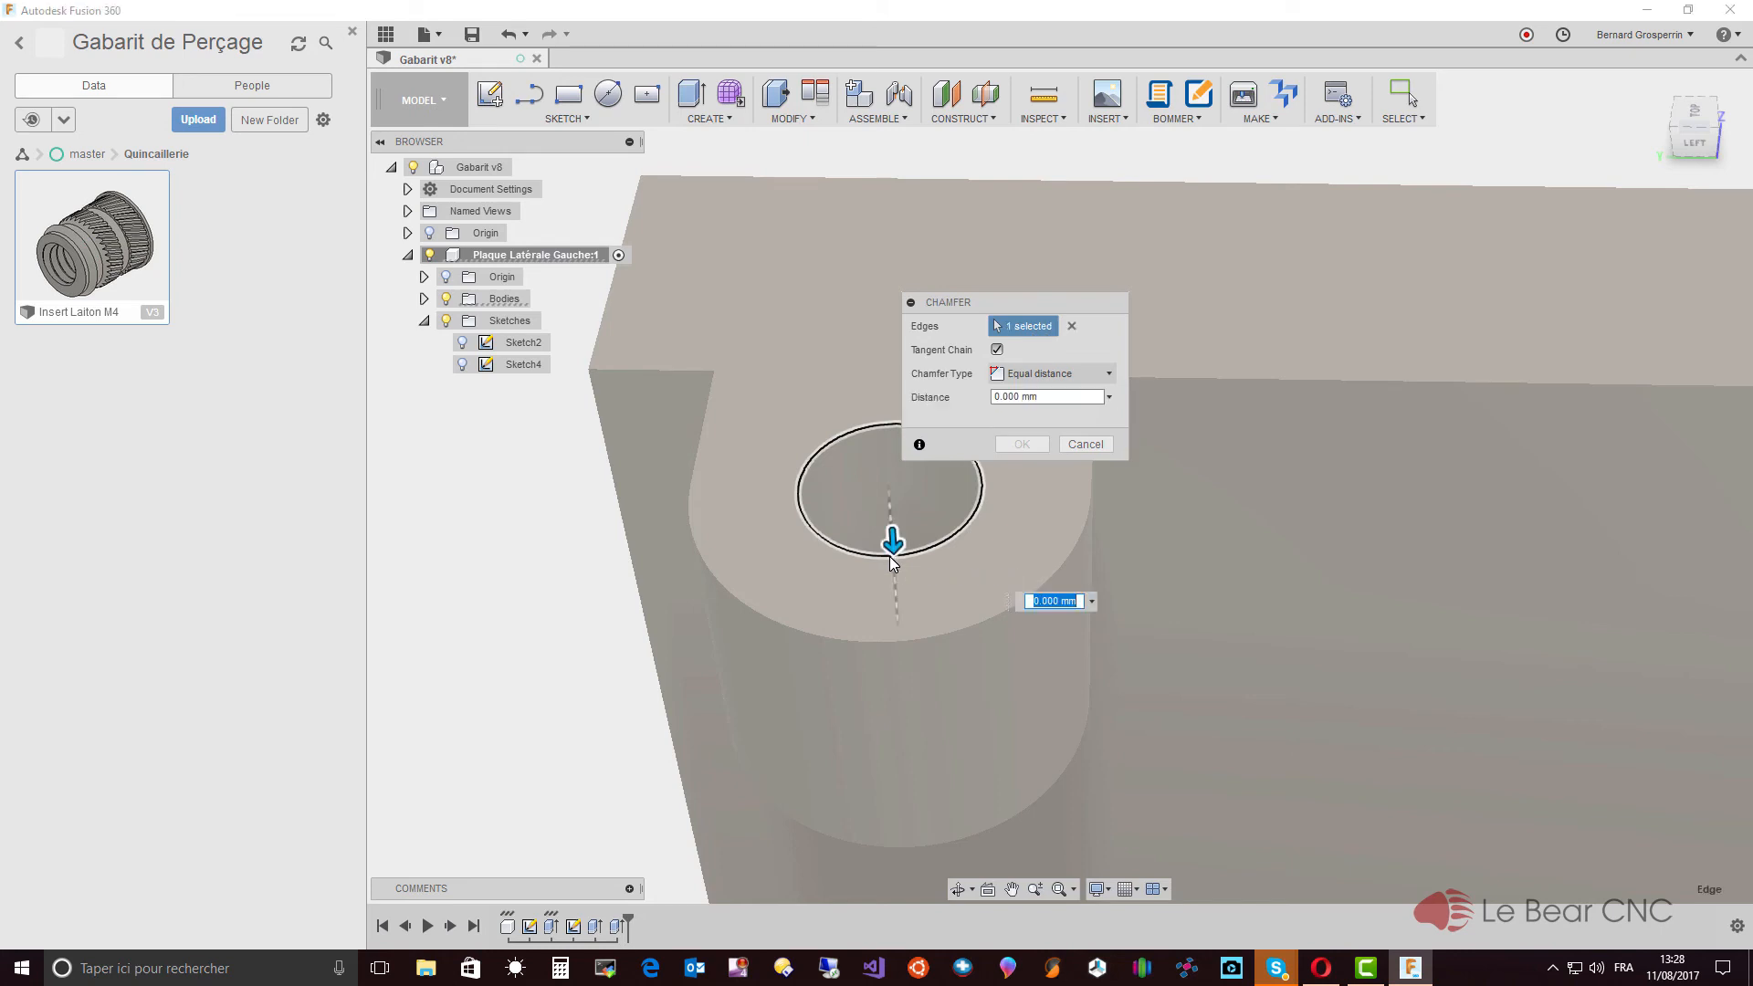
click(1110, 373)
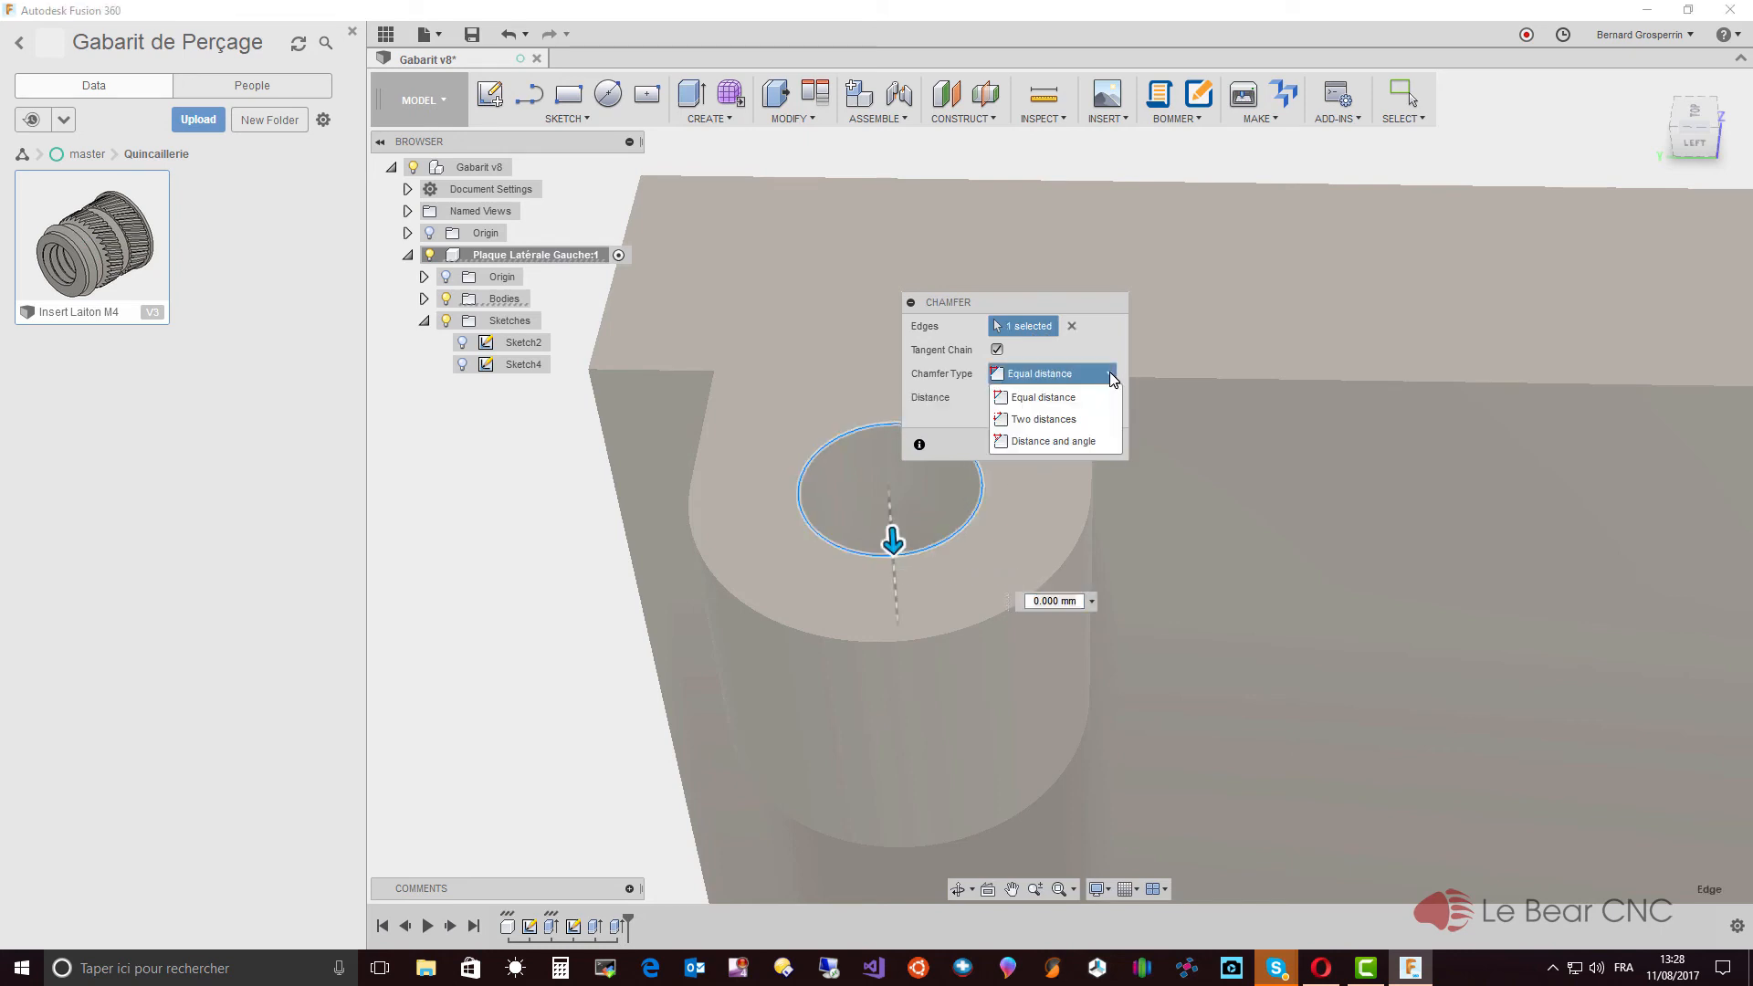
click(1069, 425)
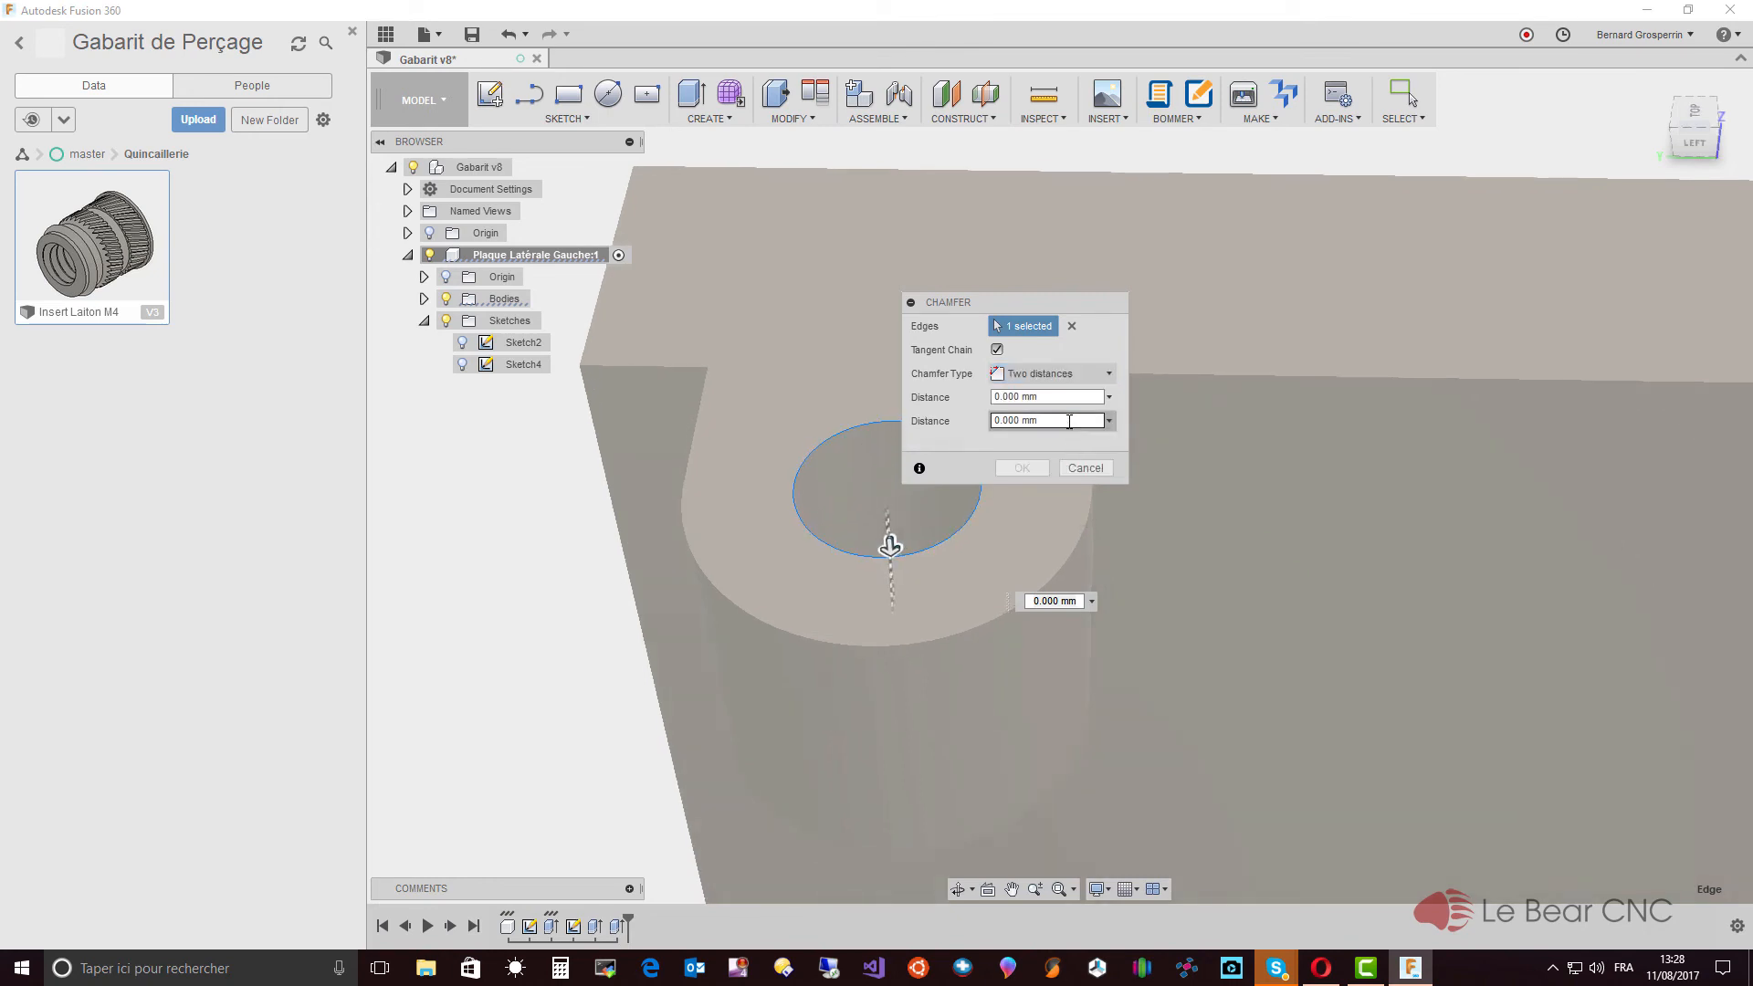
click(1002, 421)
click(1004, 396)
drag(1004, 395, 1010, 396)
key(shift+Right)
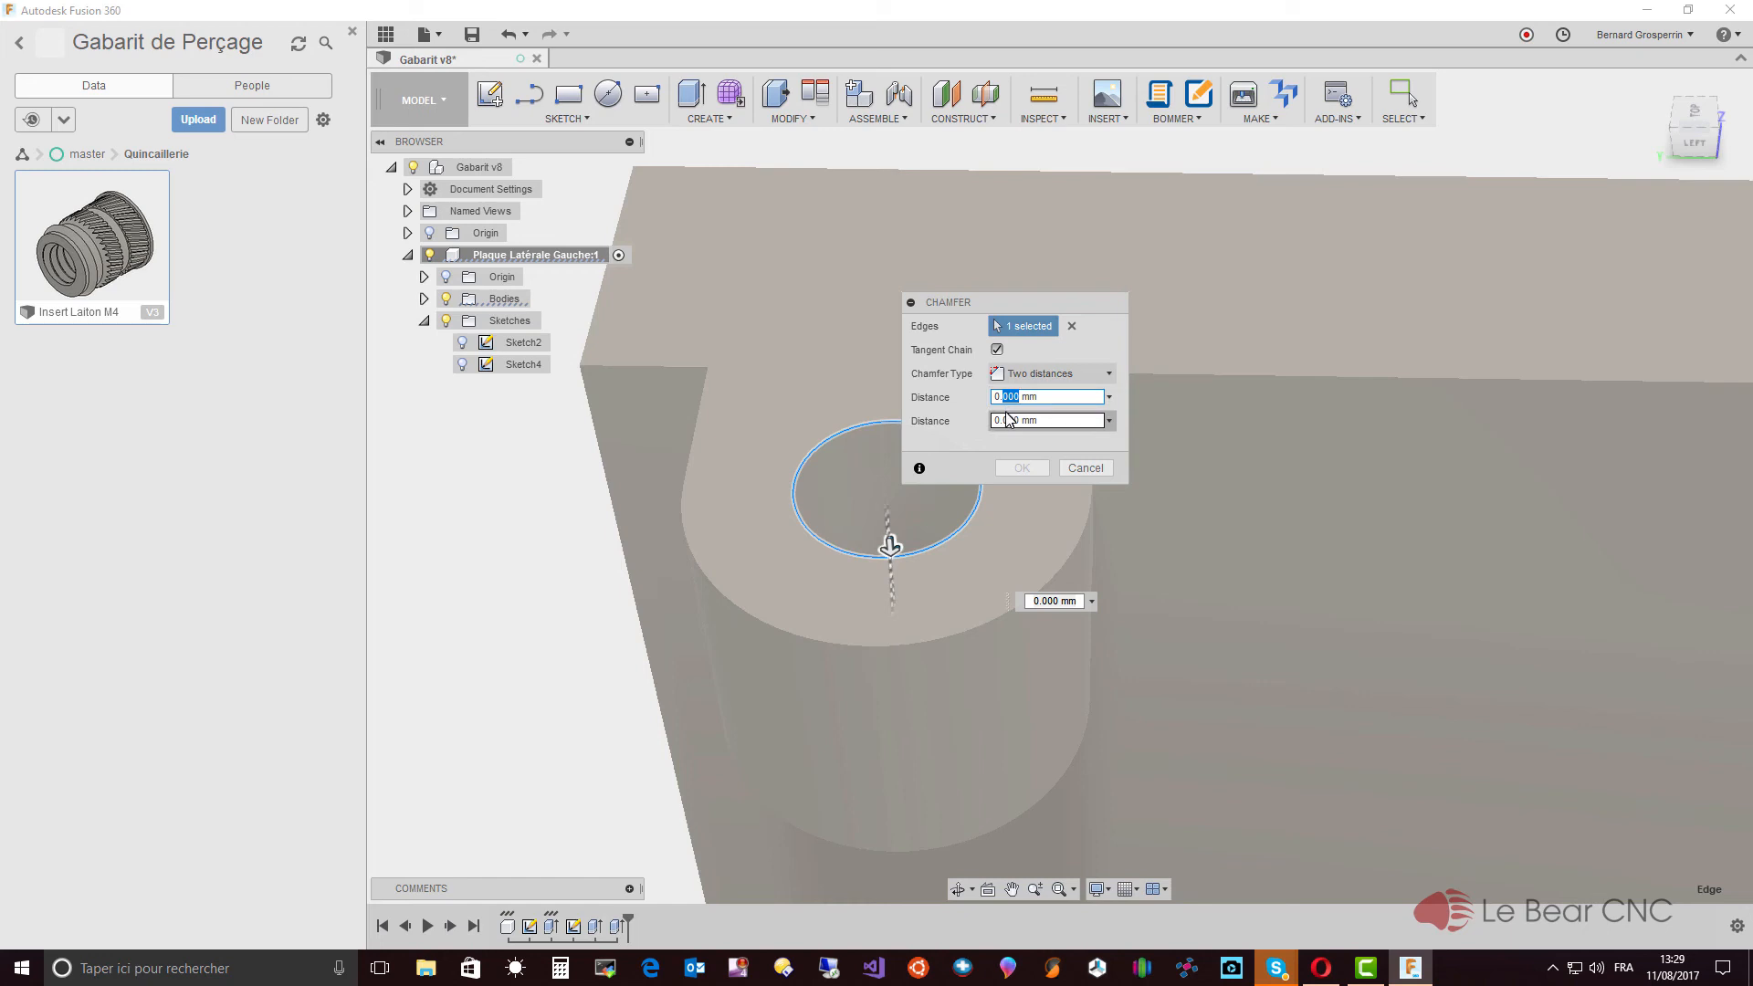
text(25)
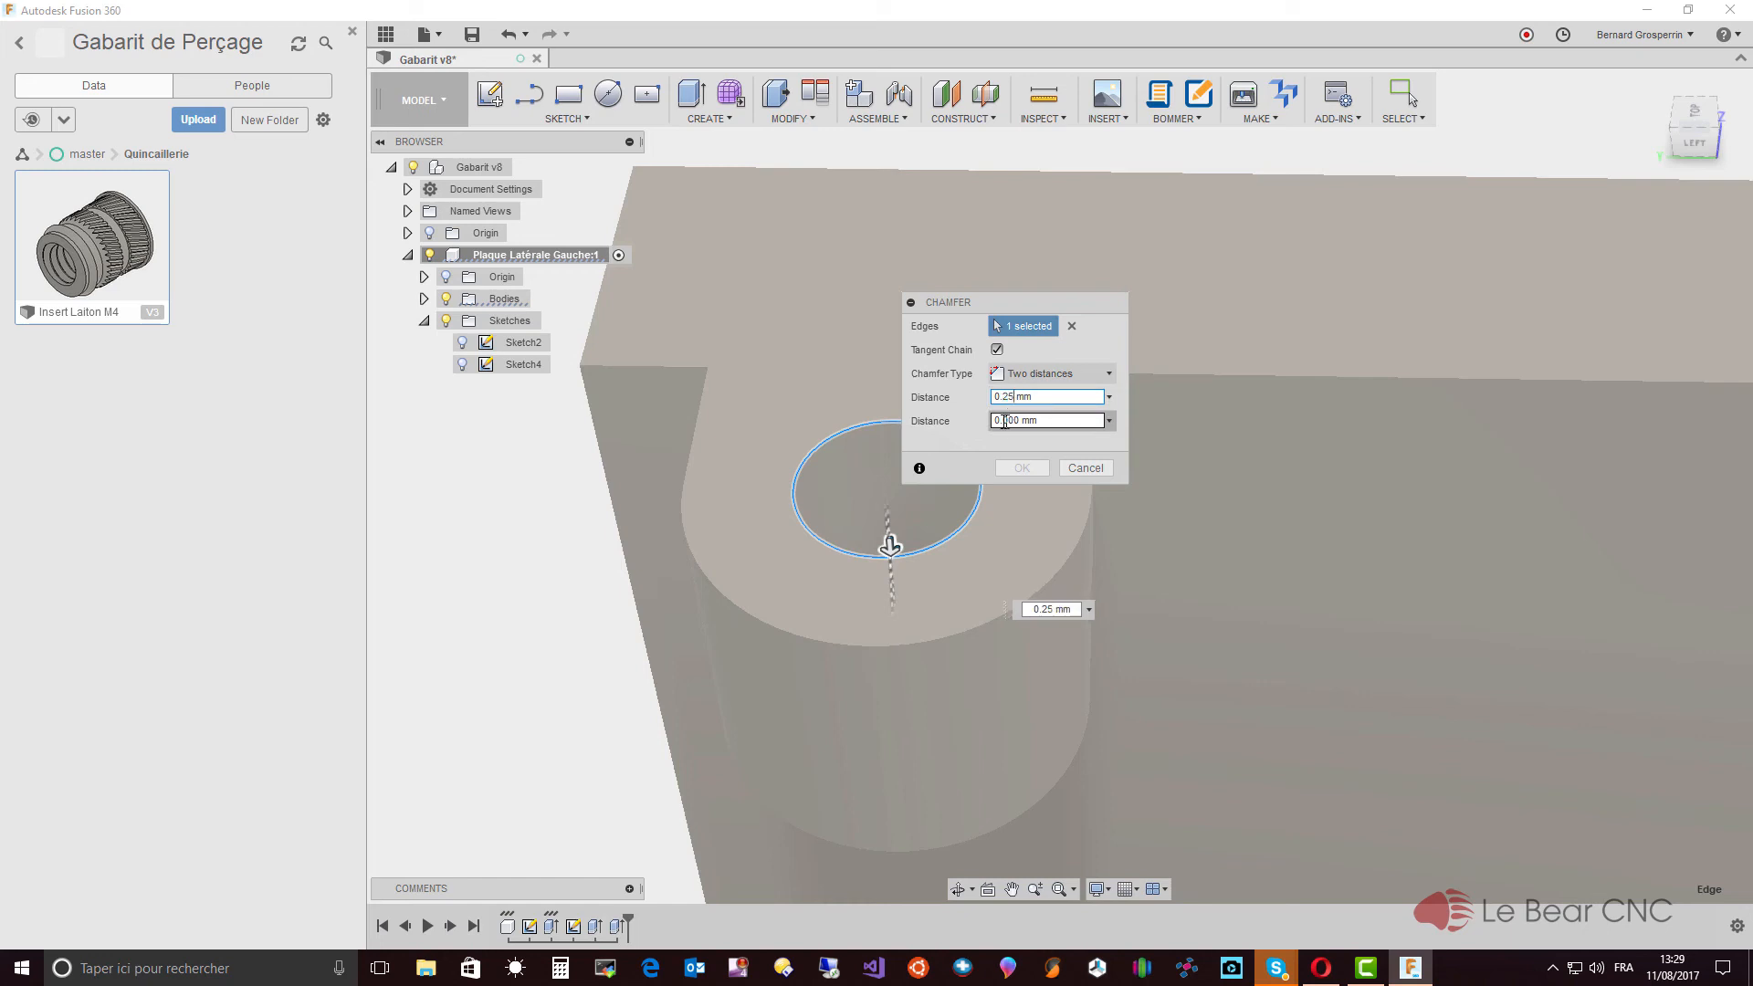
click(995, 416)
double_click(995, 417)
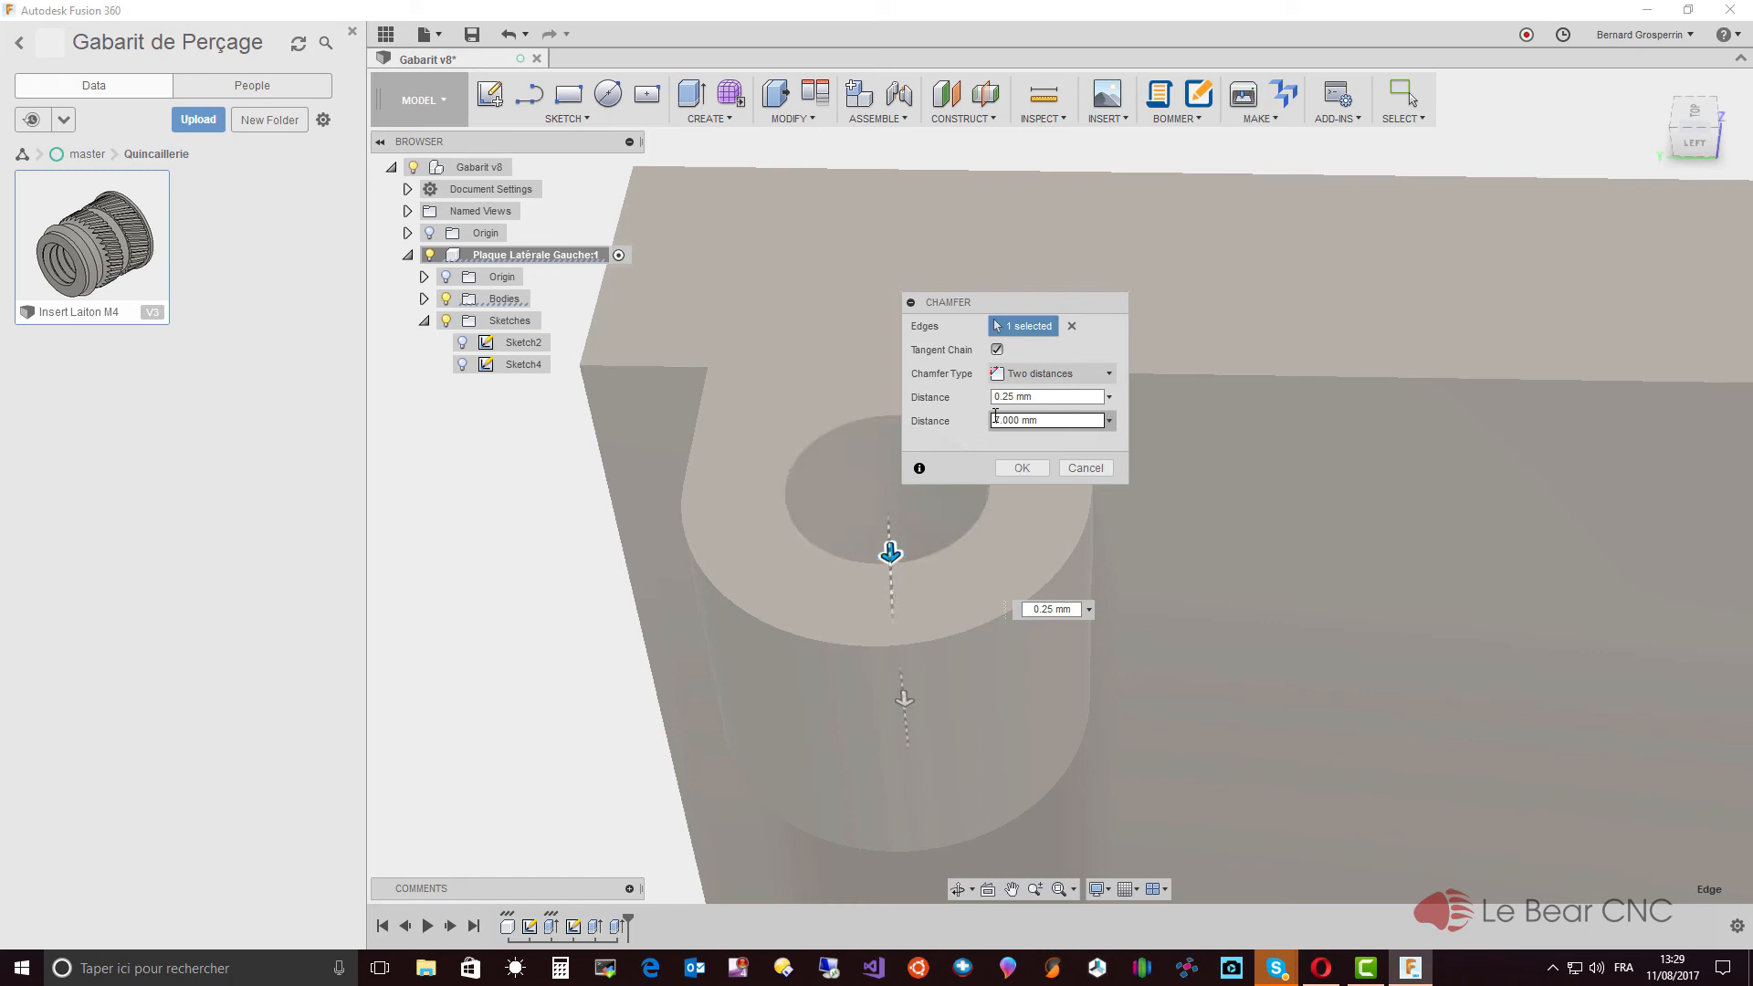
click(1022, 467)
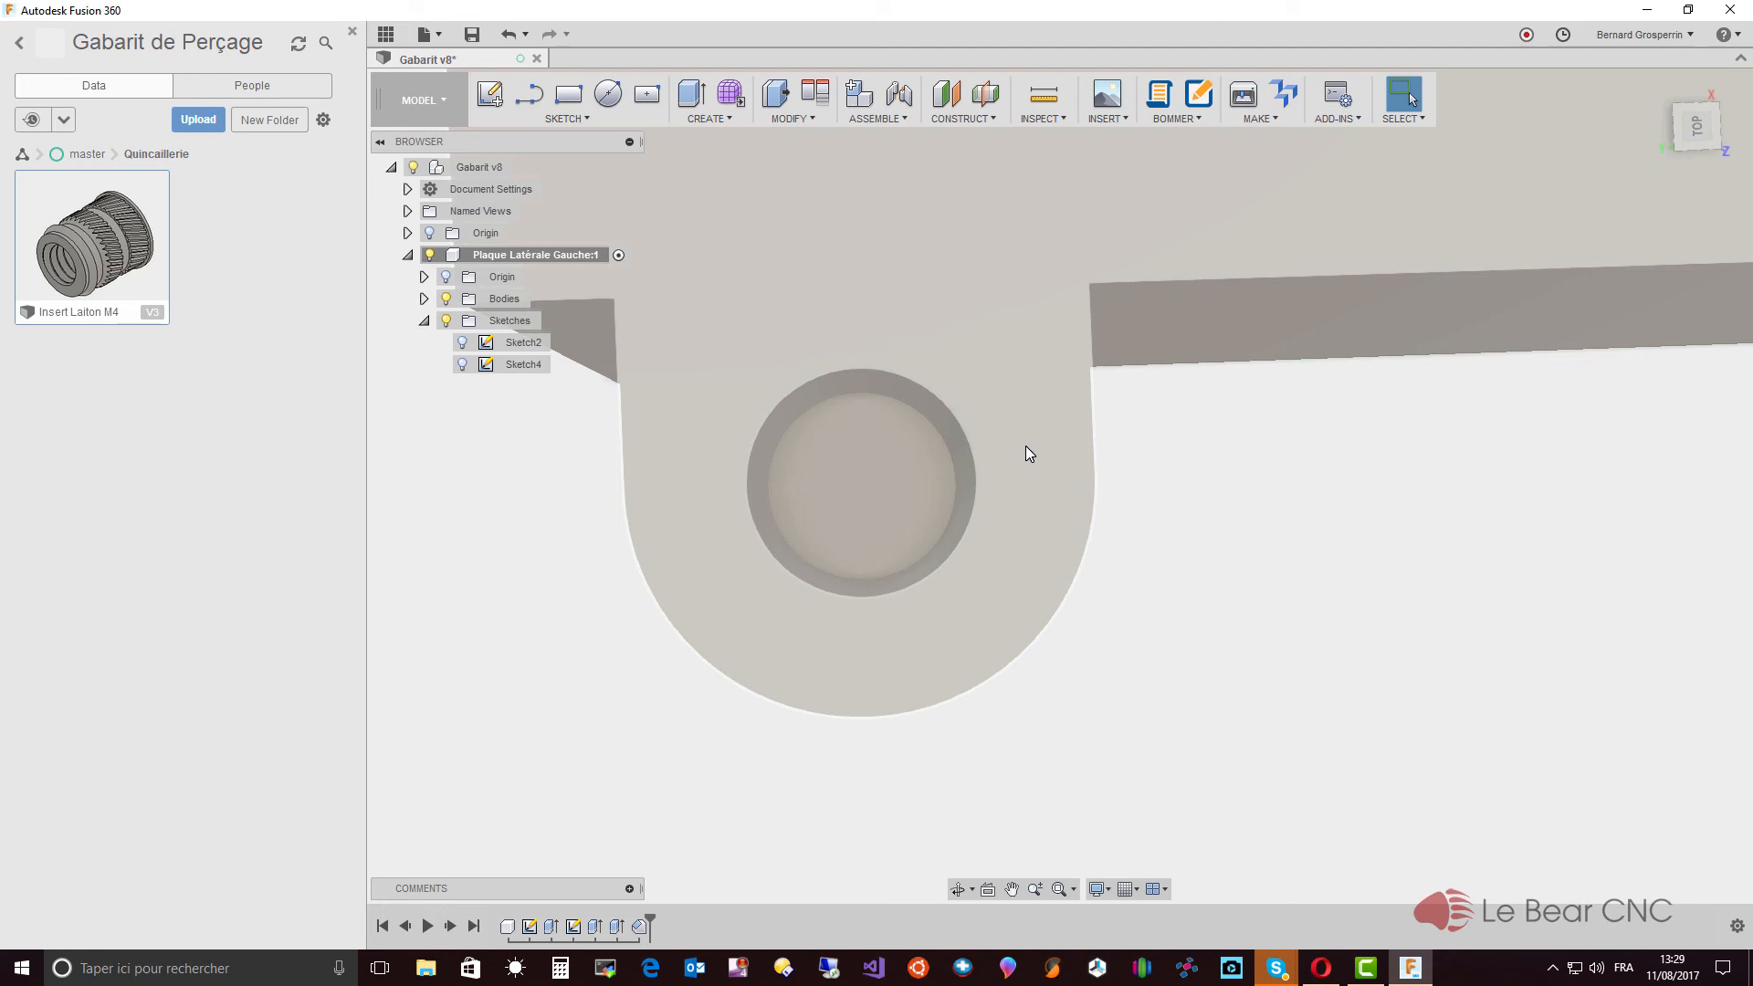
Step: Measure the outer chamfer edge of the lug hole and check the radius of its inner edge
click(1046, 96)
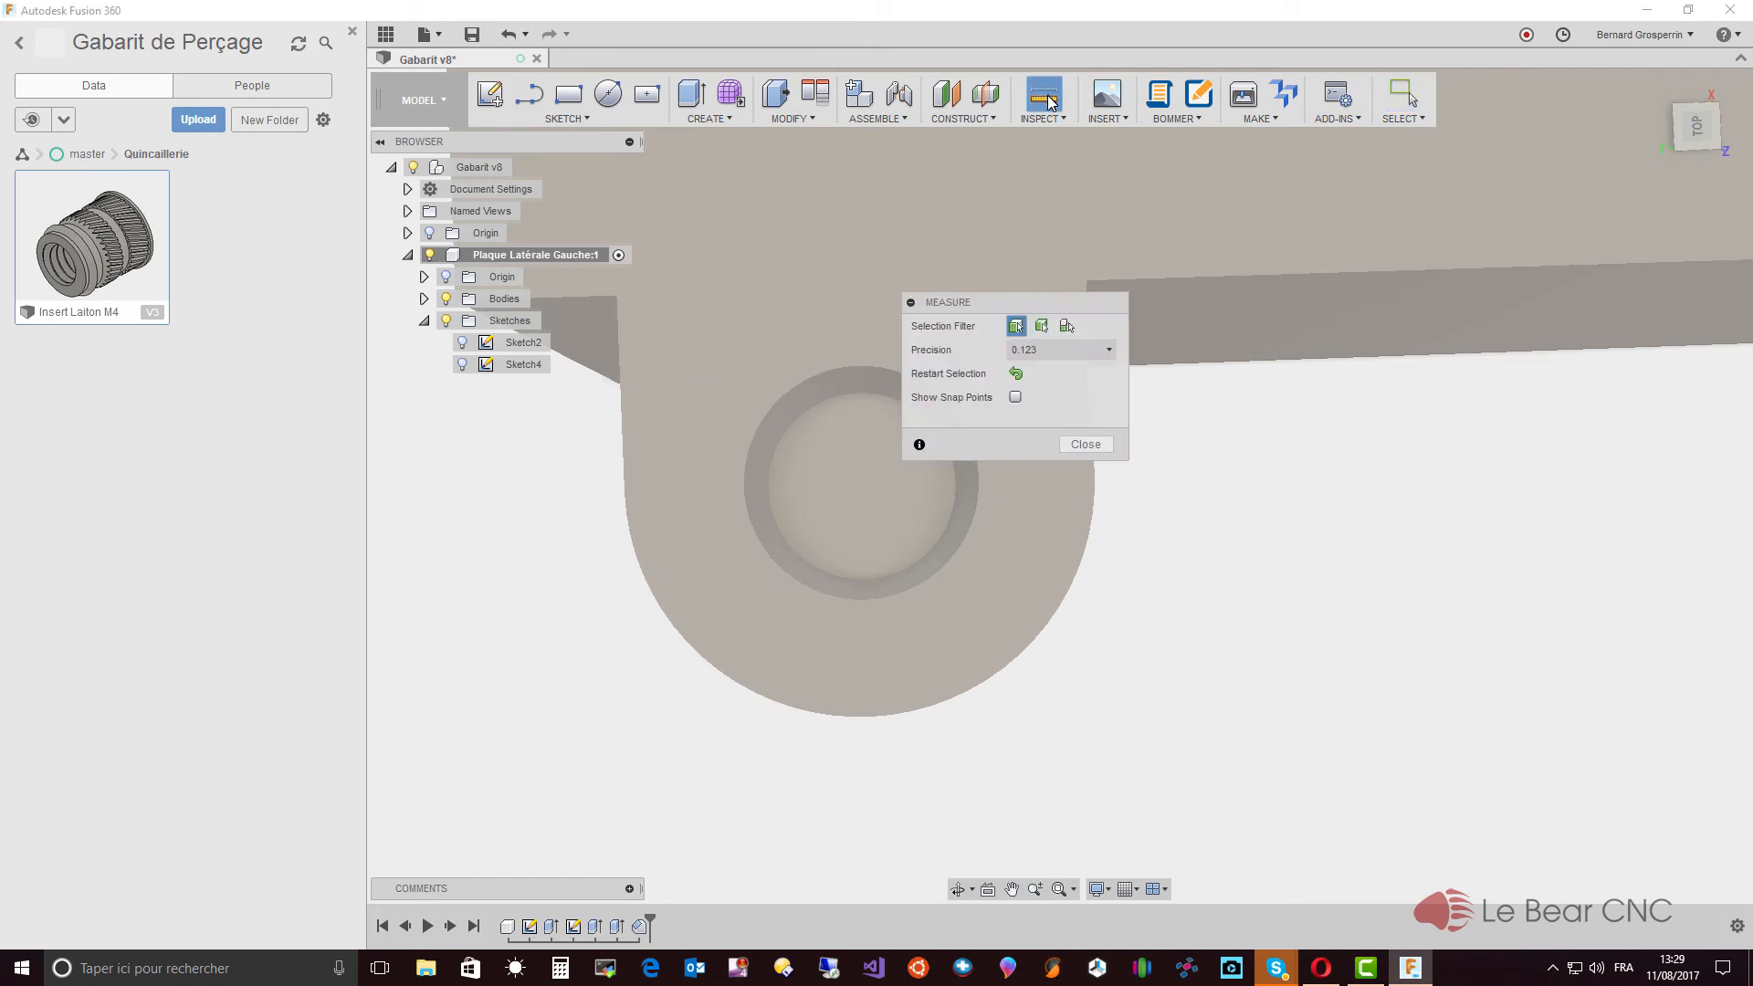
click(1100, 445)
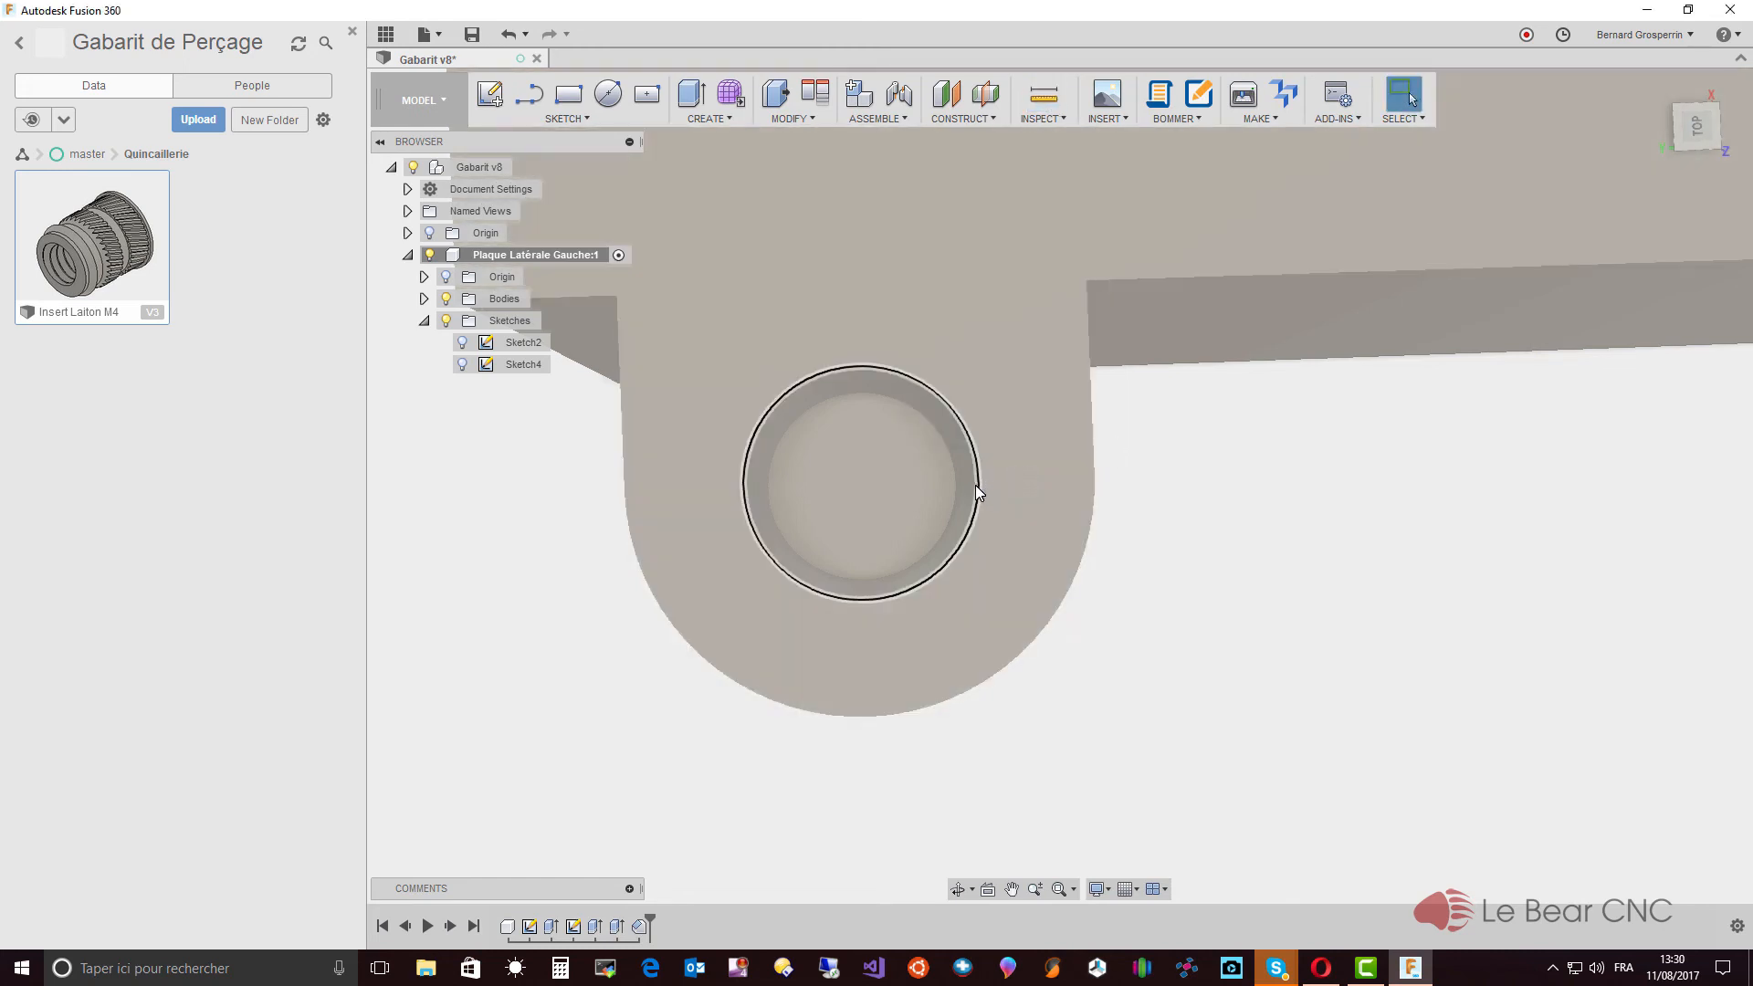
click(975, 485)
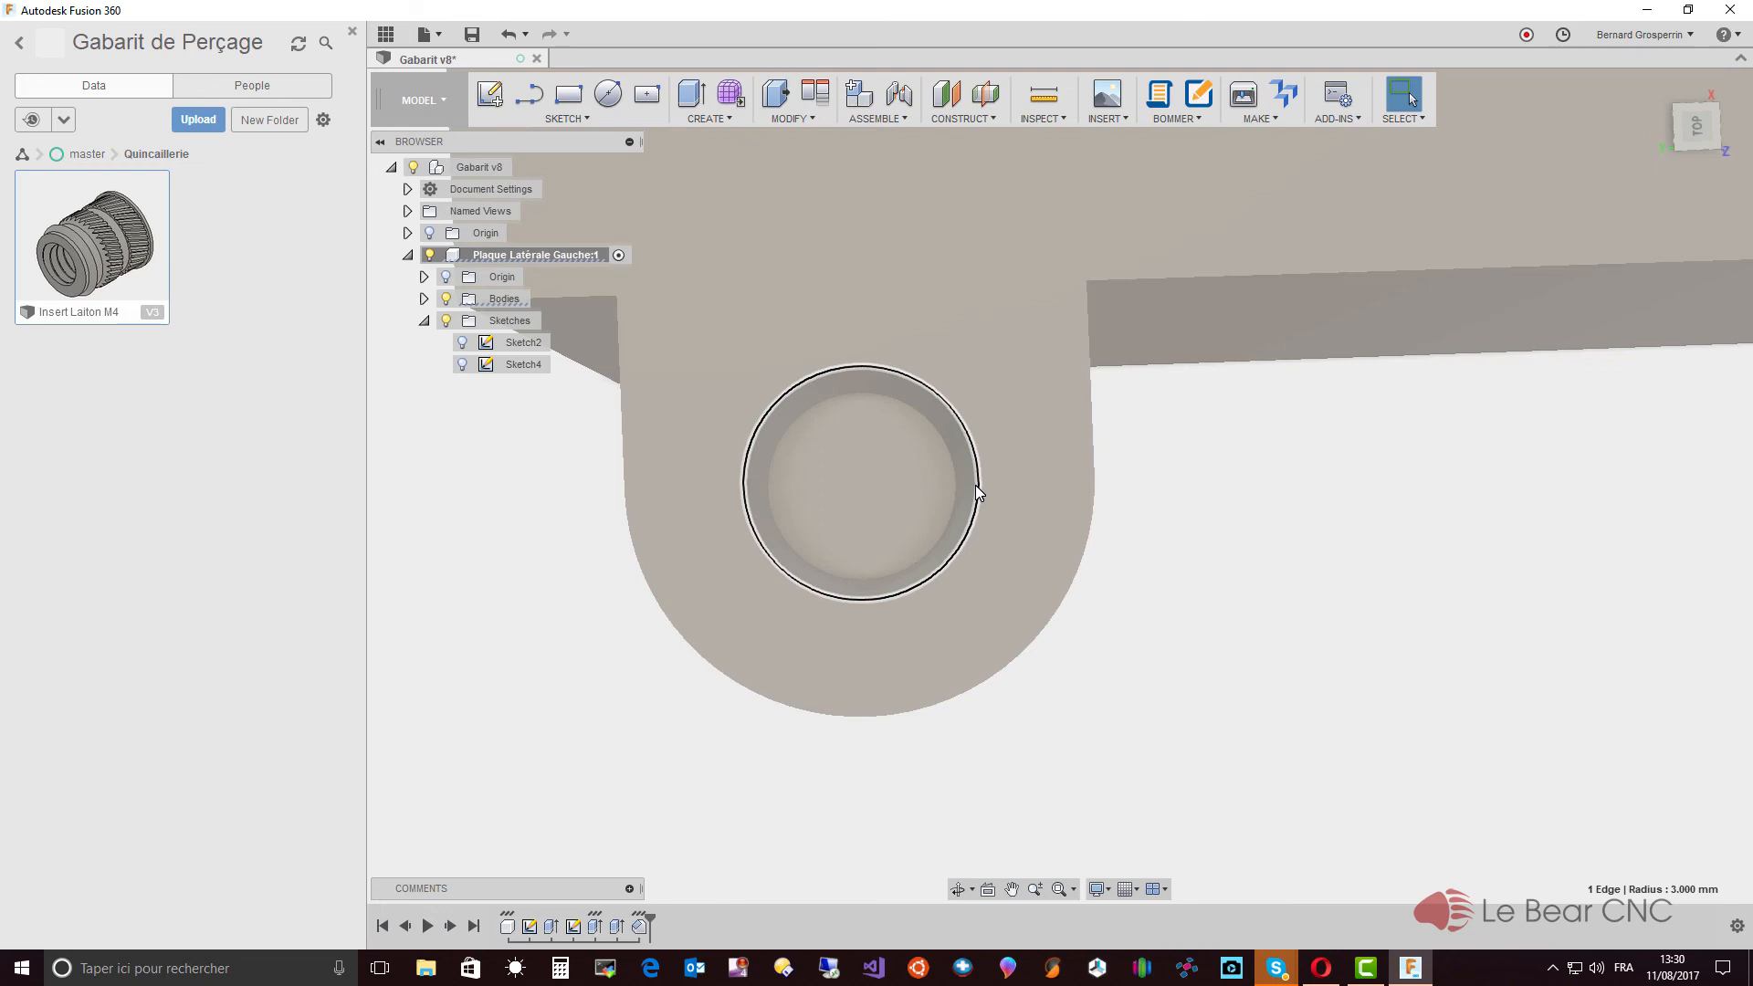
click(1043, 96)
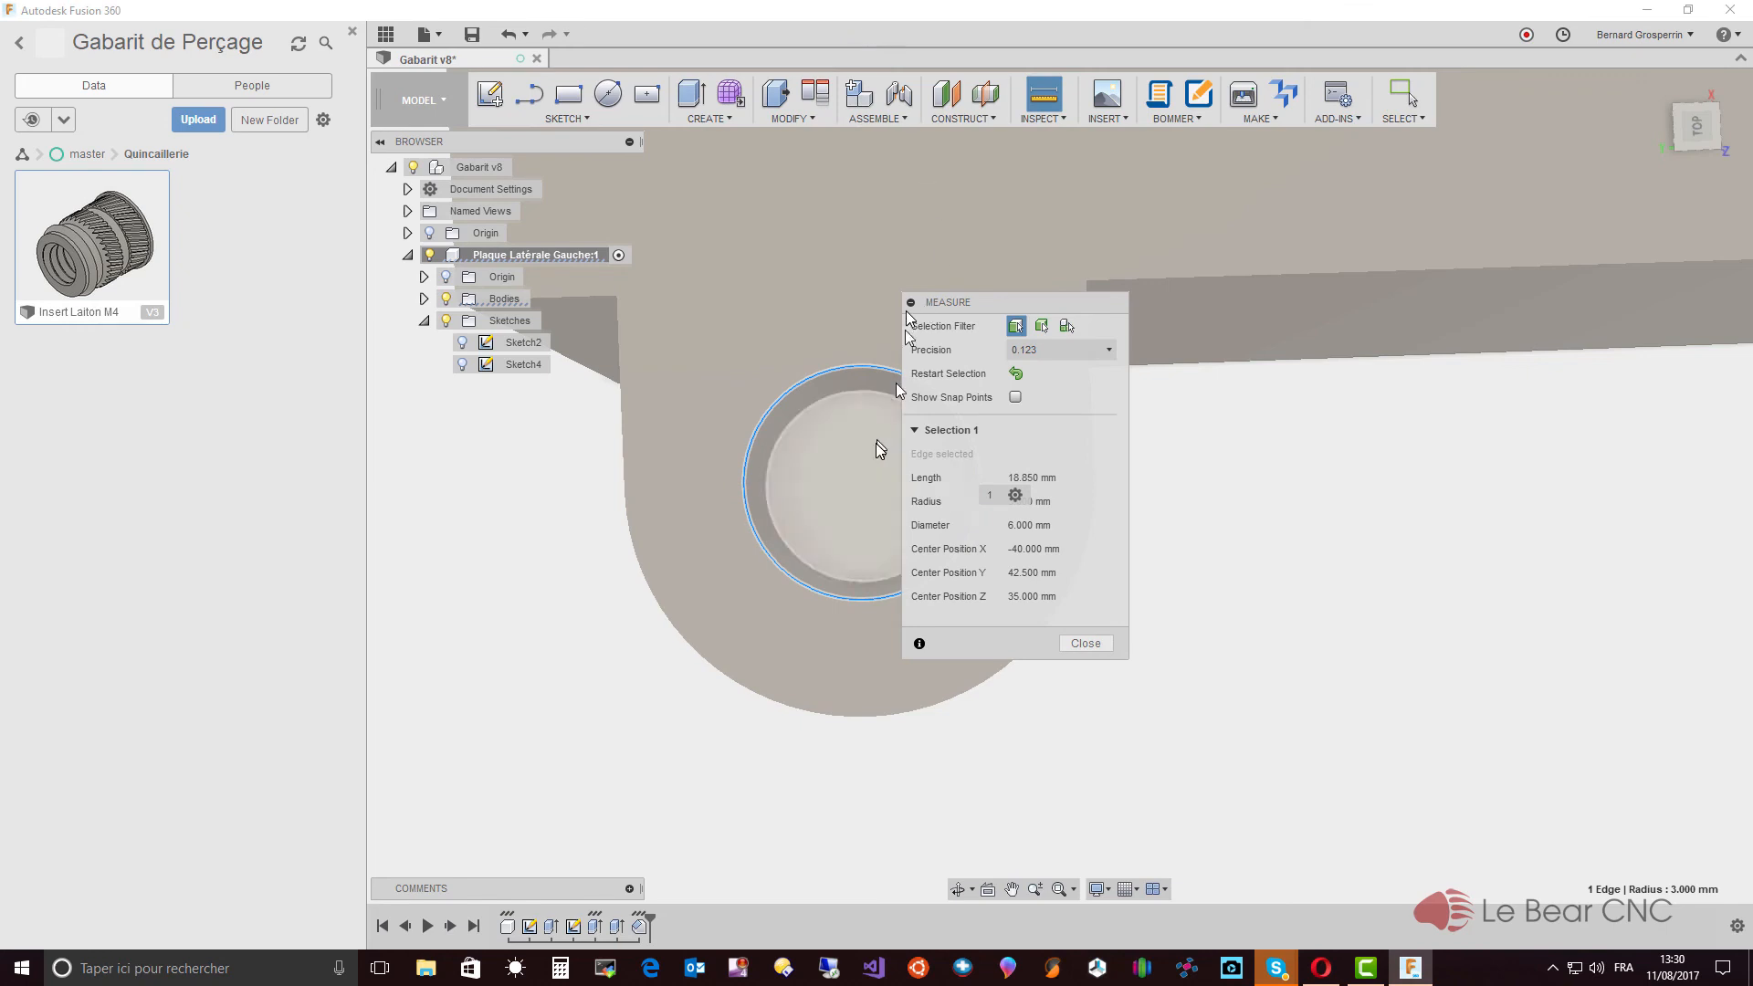
click(1080, 644)
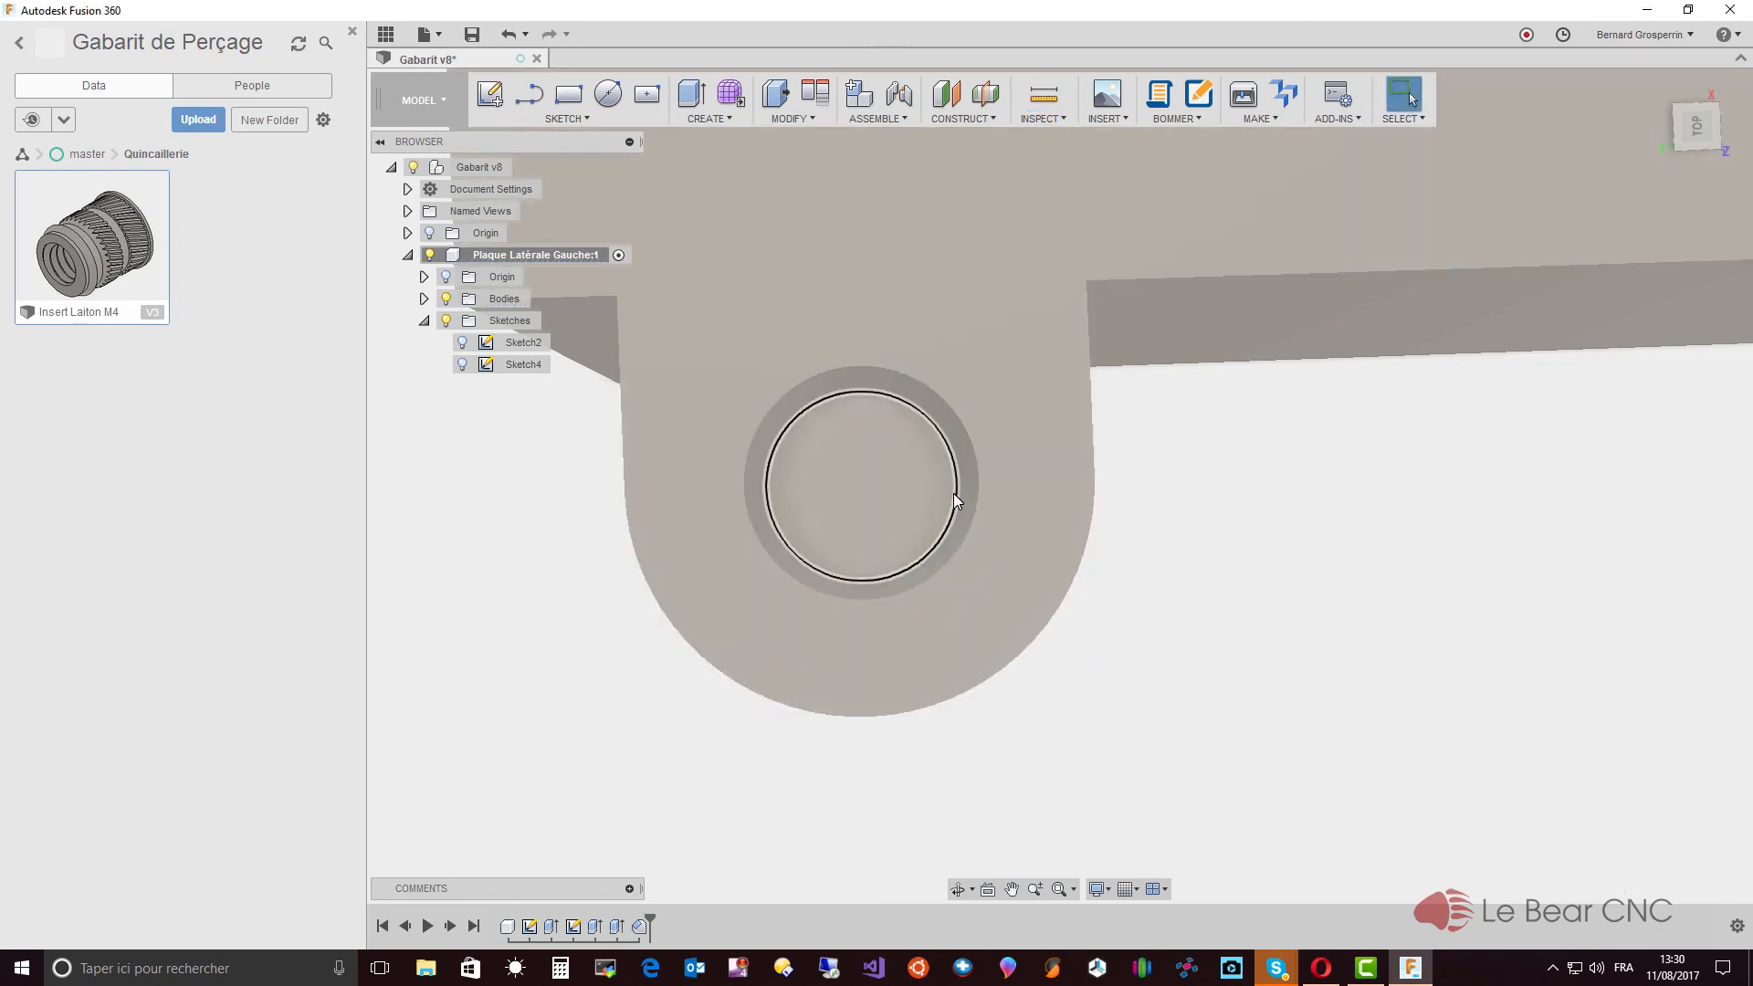
click(953, 494)
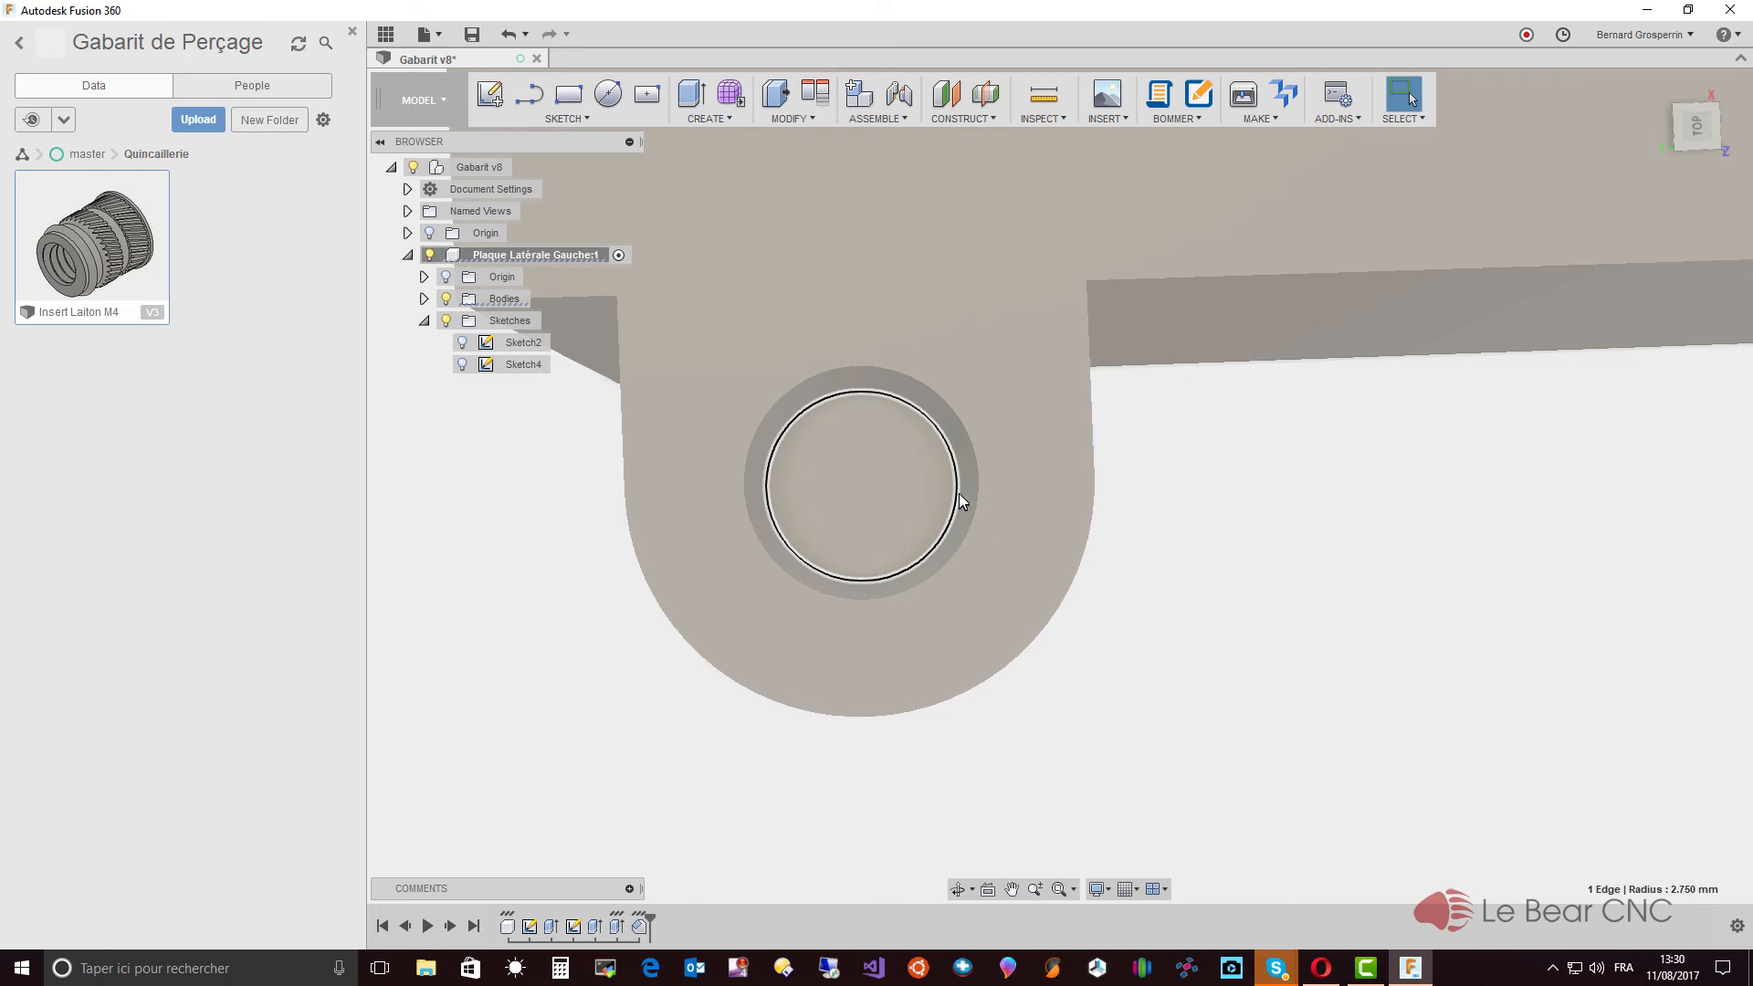
key(Escape)
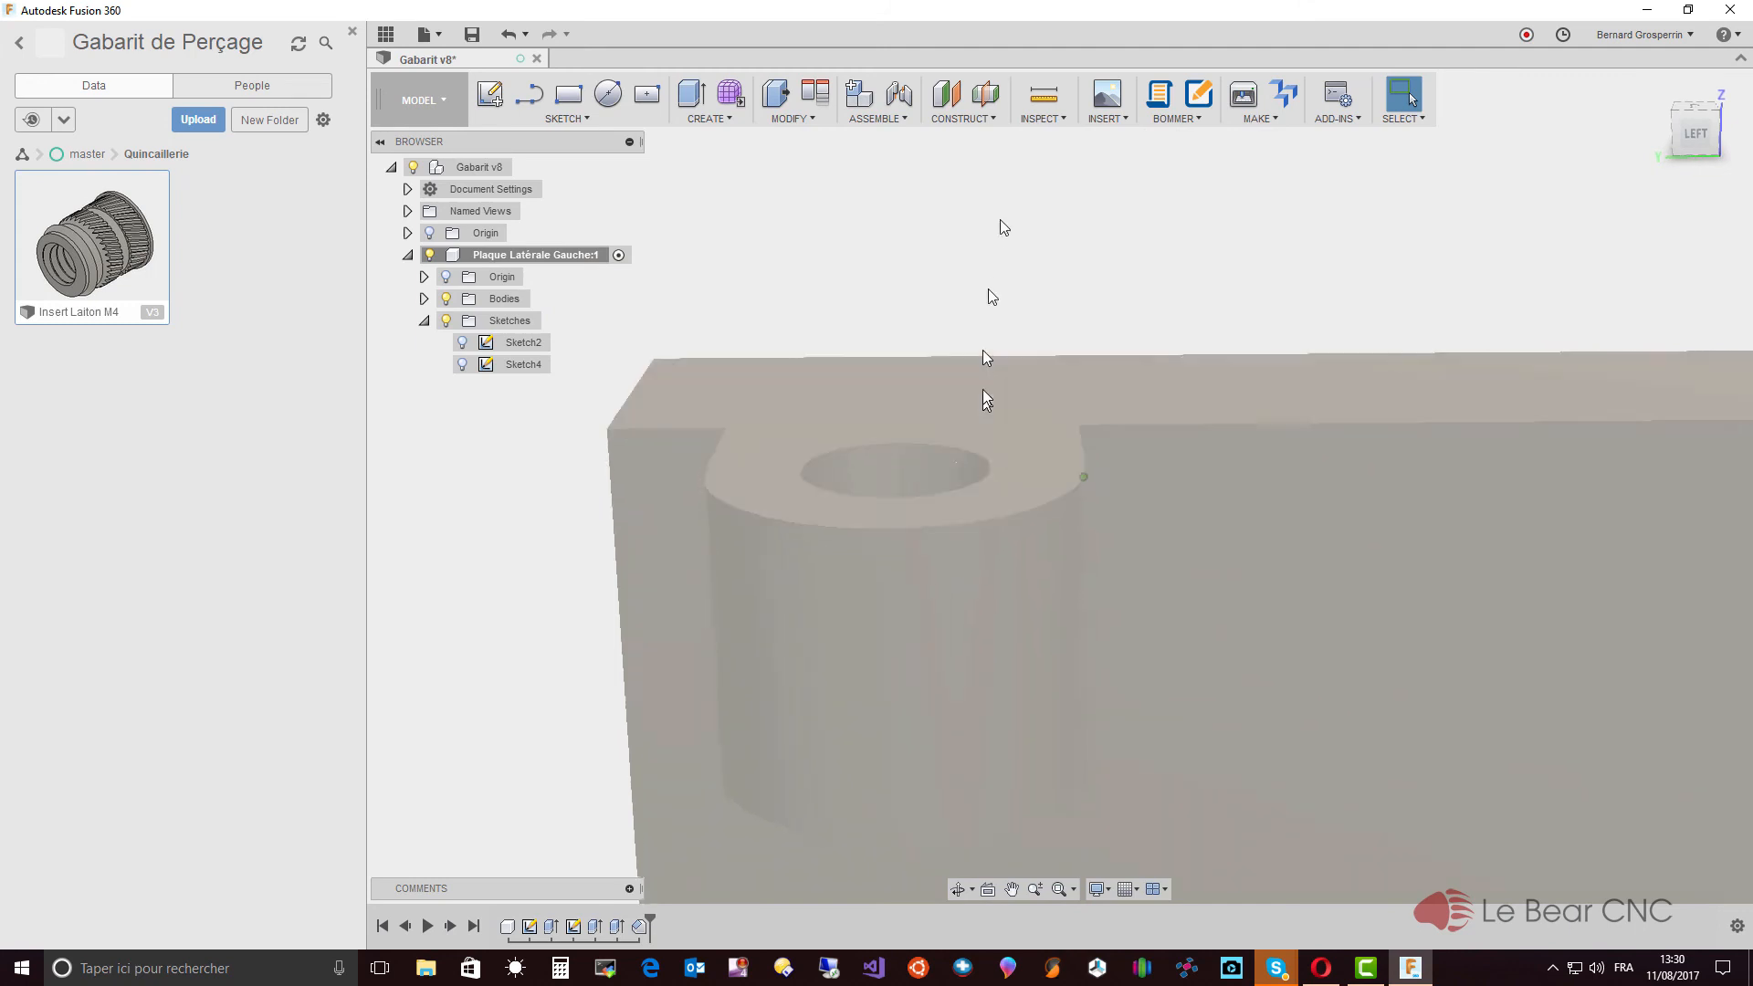
Step: Inspect the lug hole's profile with a section analysis offset about 4.6 mm from the plate's large side face
click(1045, 119)
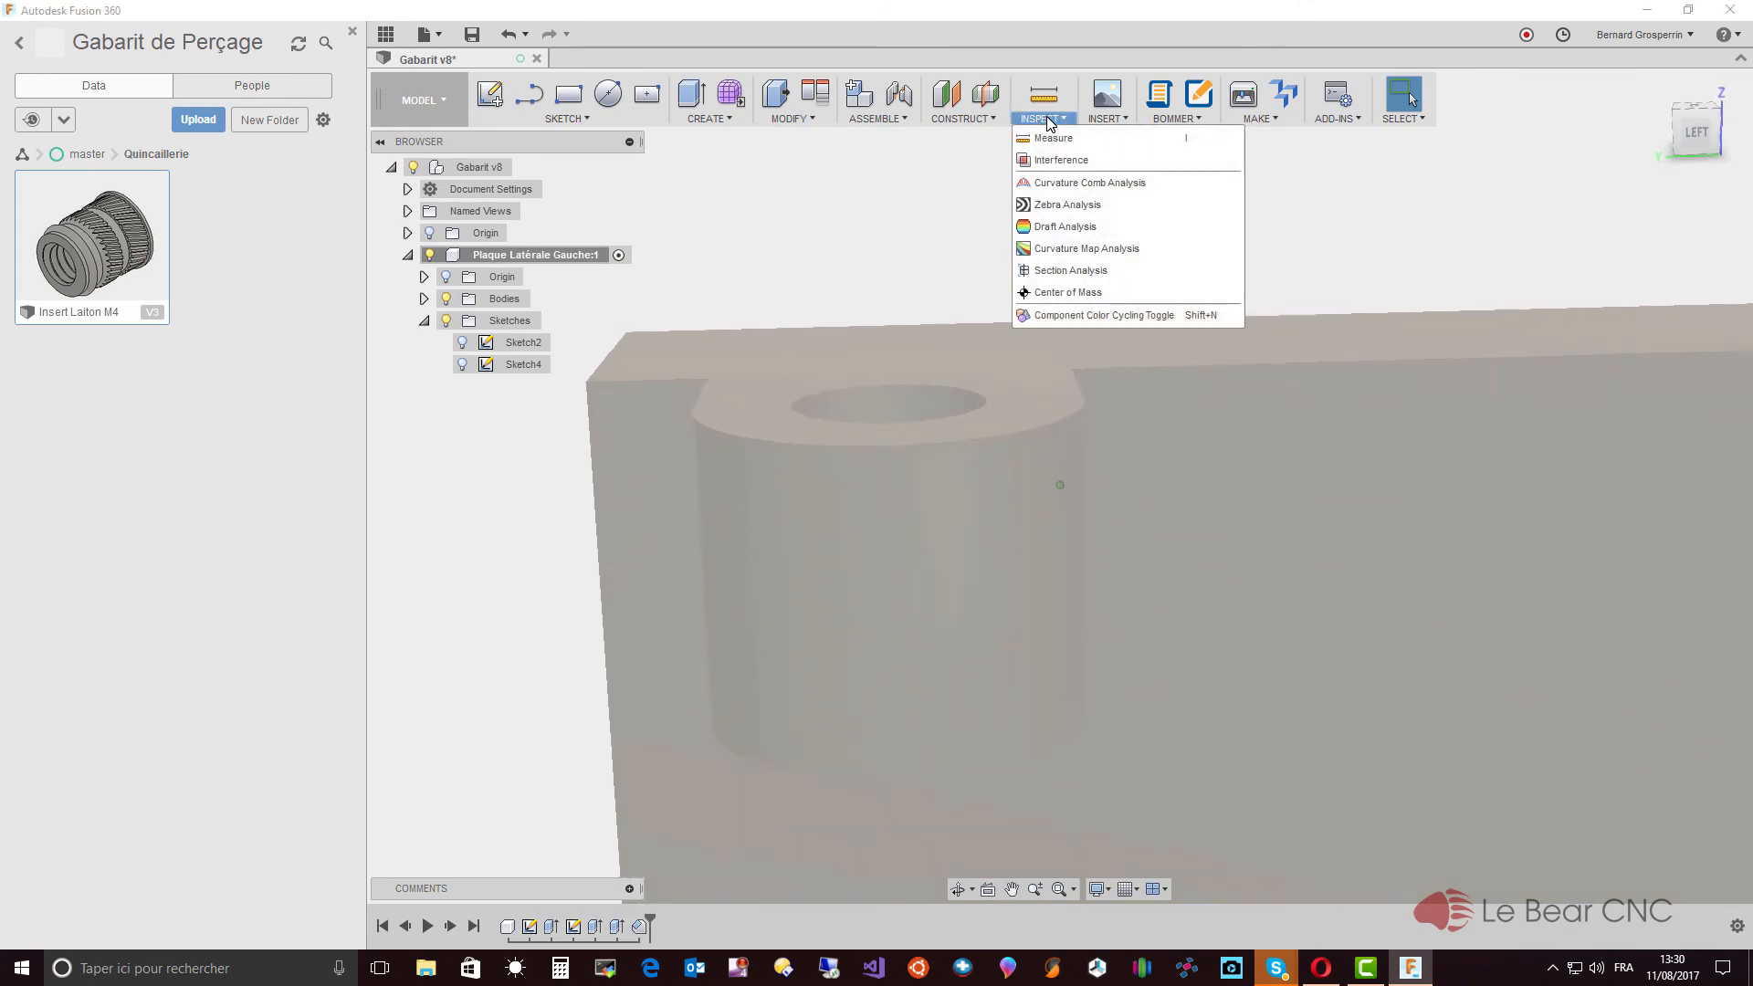
click(1065, 271)
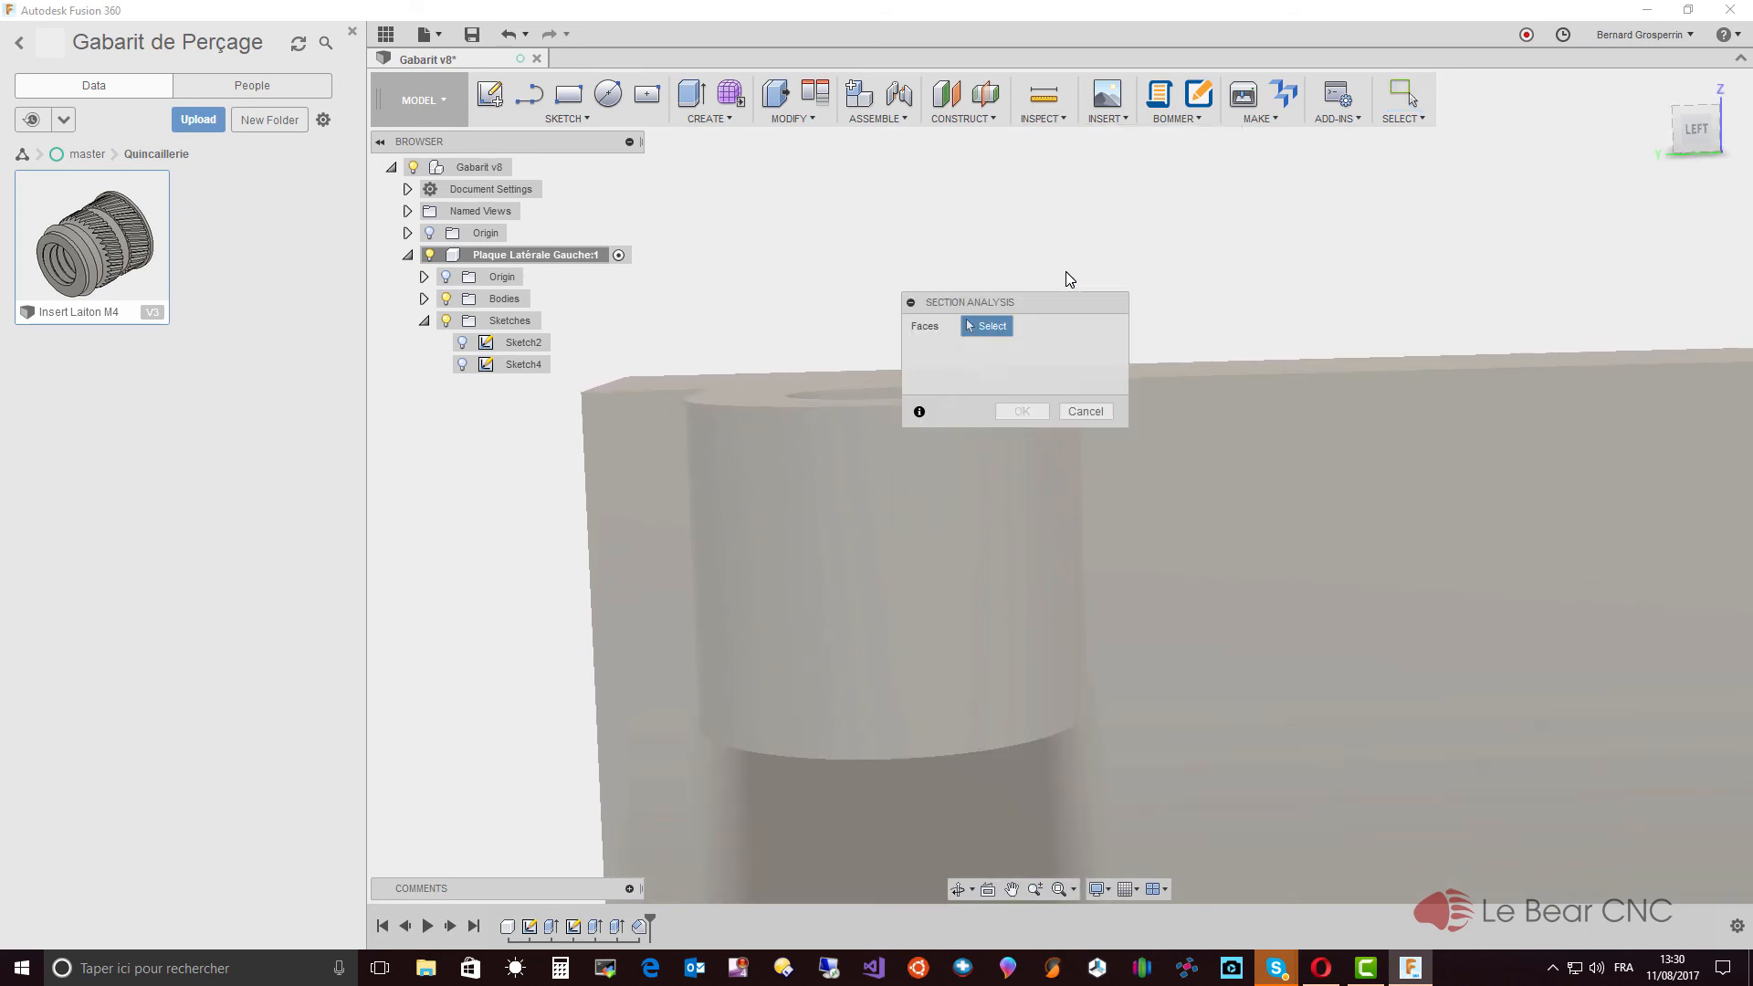
click(1079, 476)
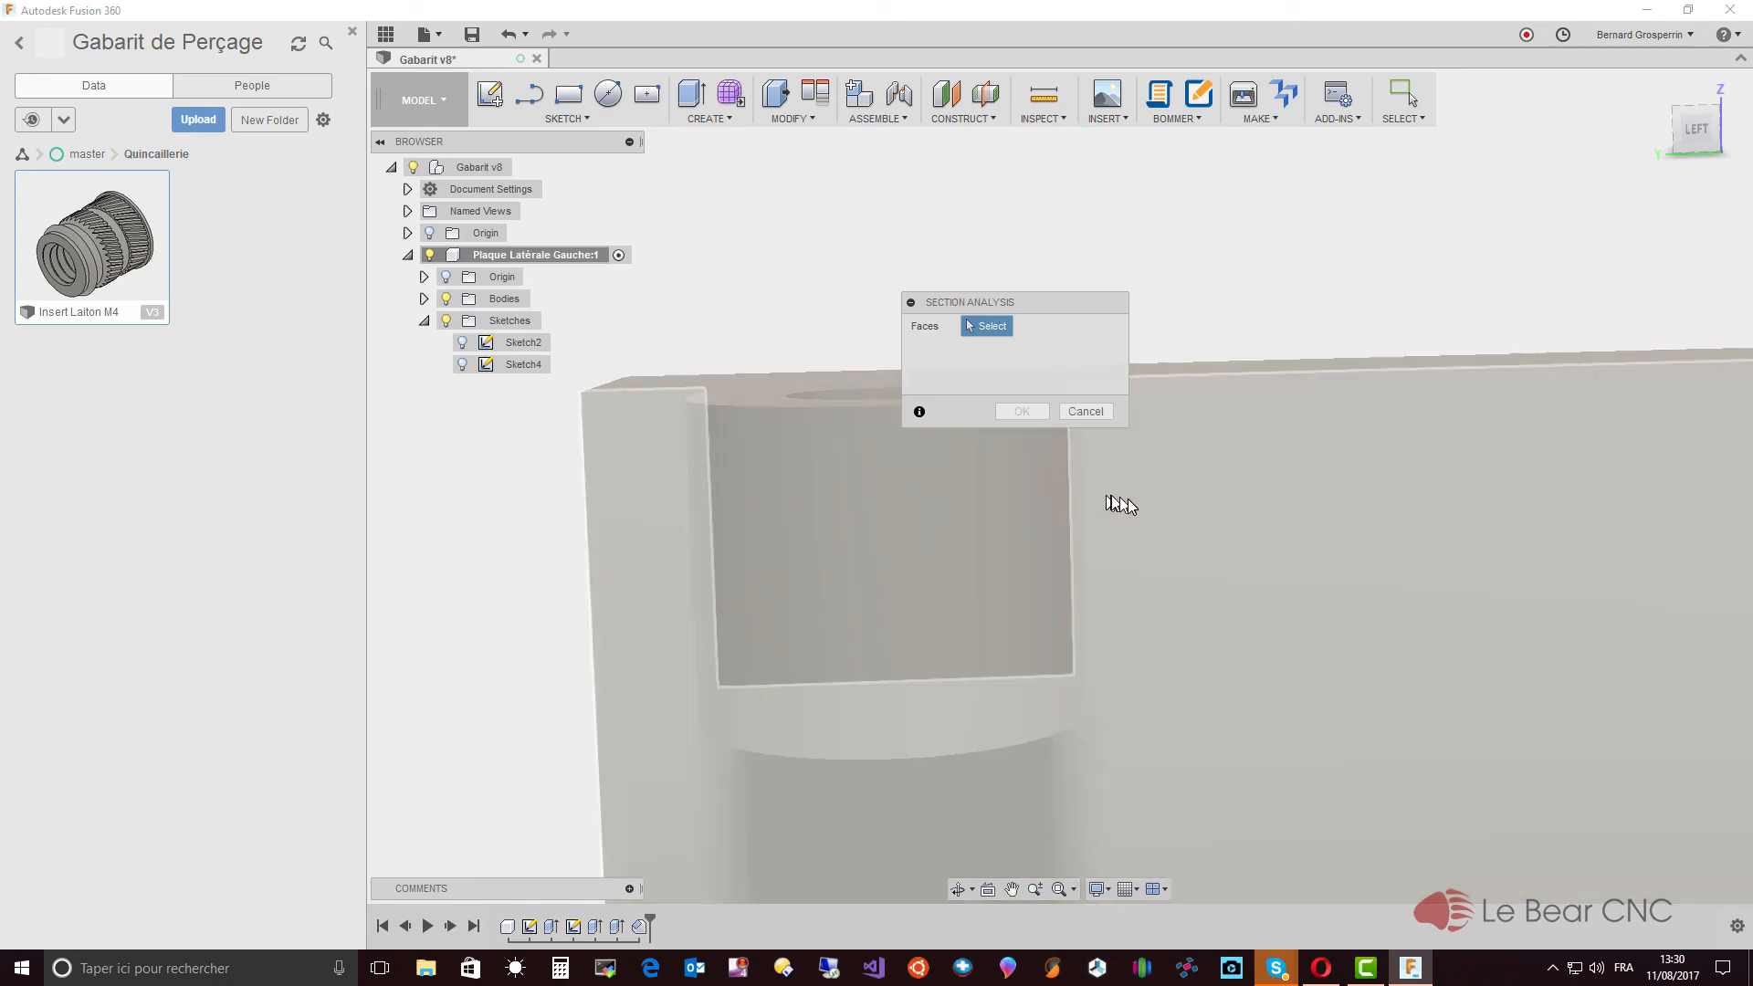
click(1131, 508)
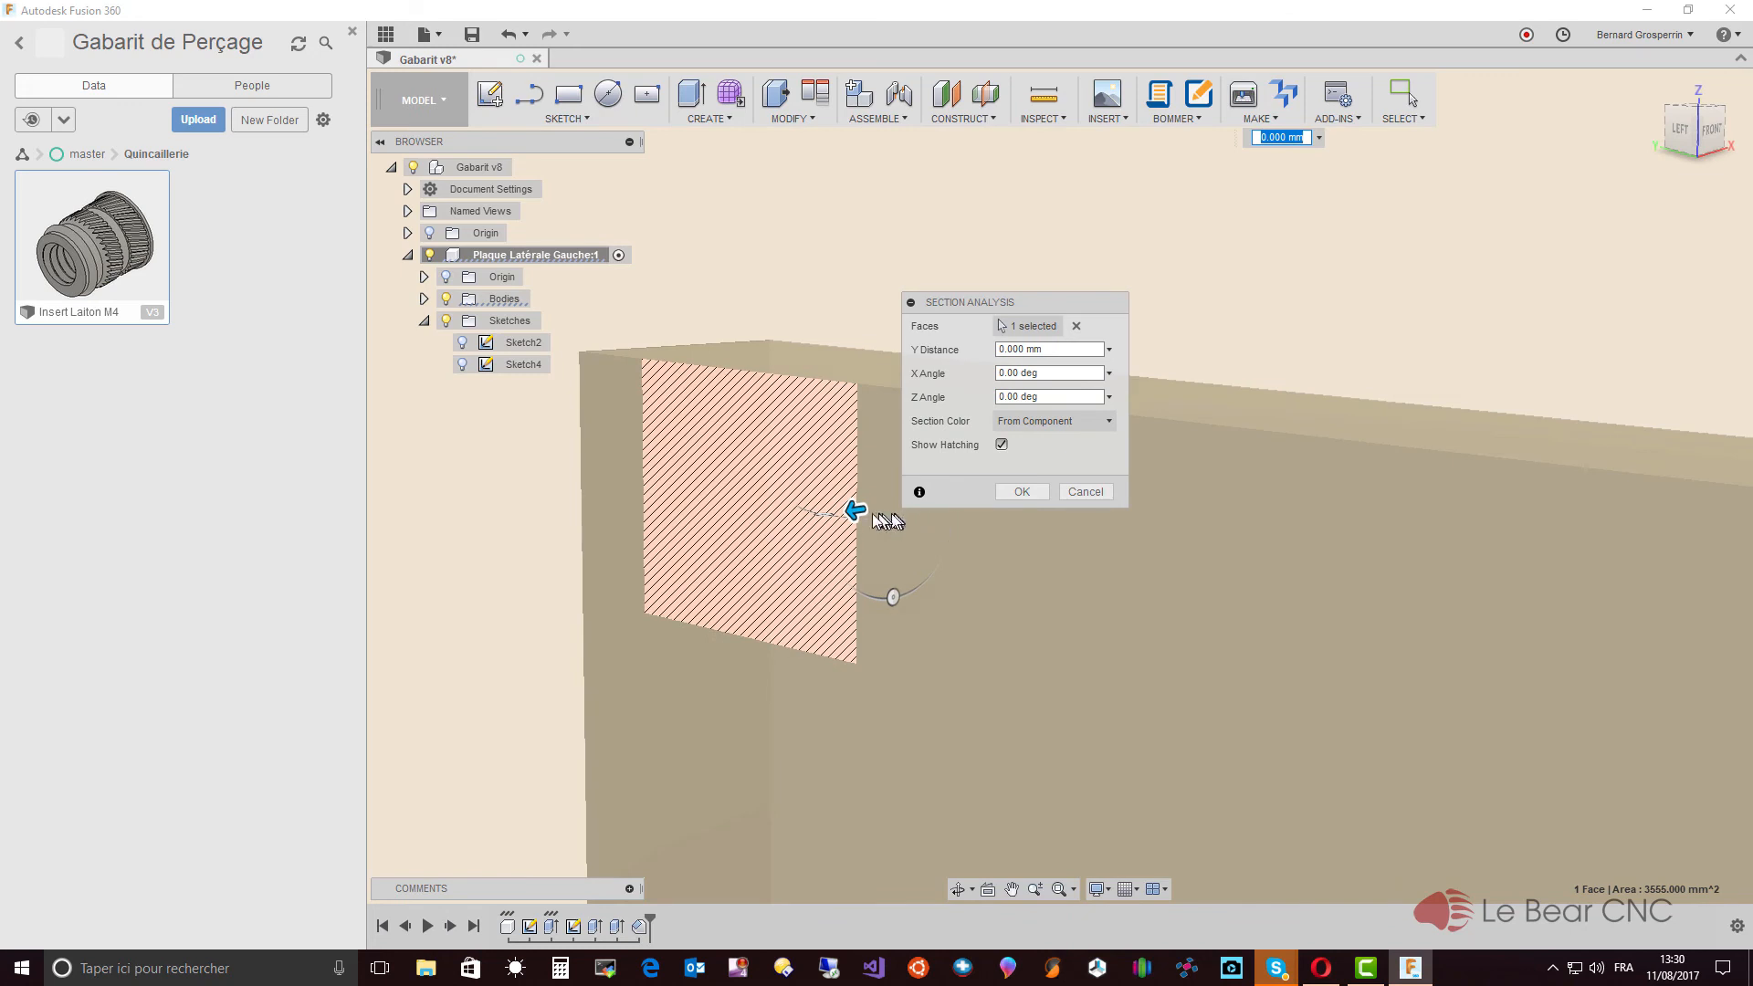
drag(855, 510, 757, 548)
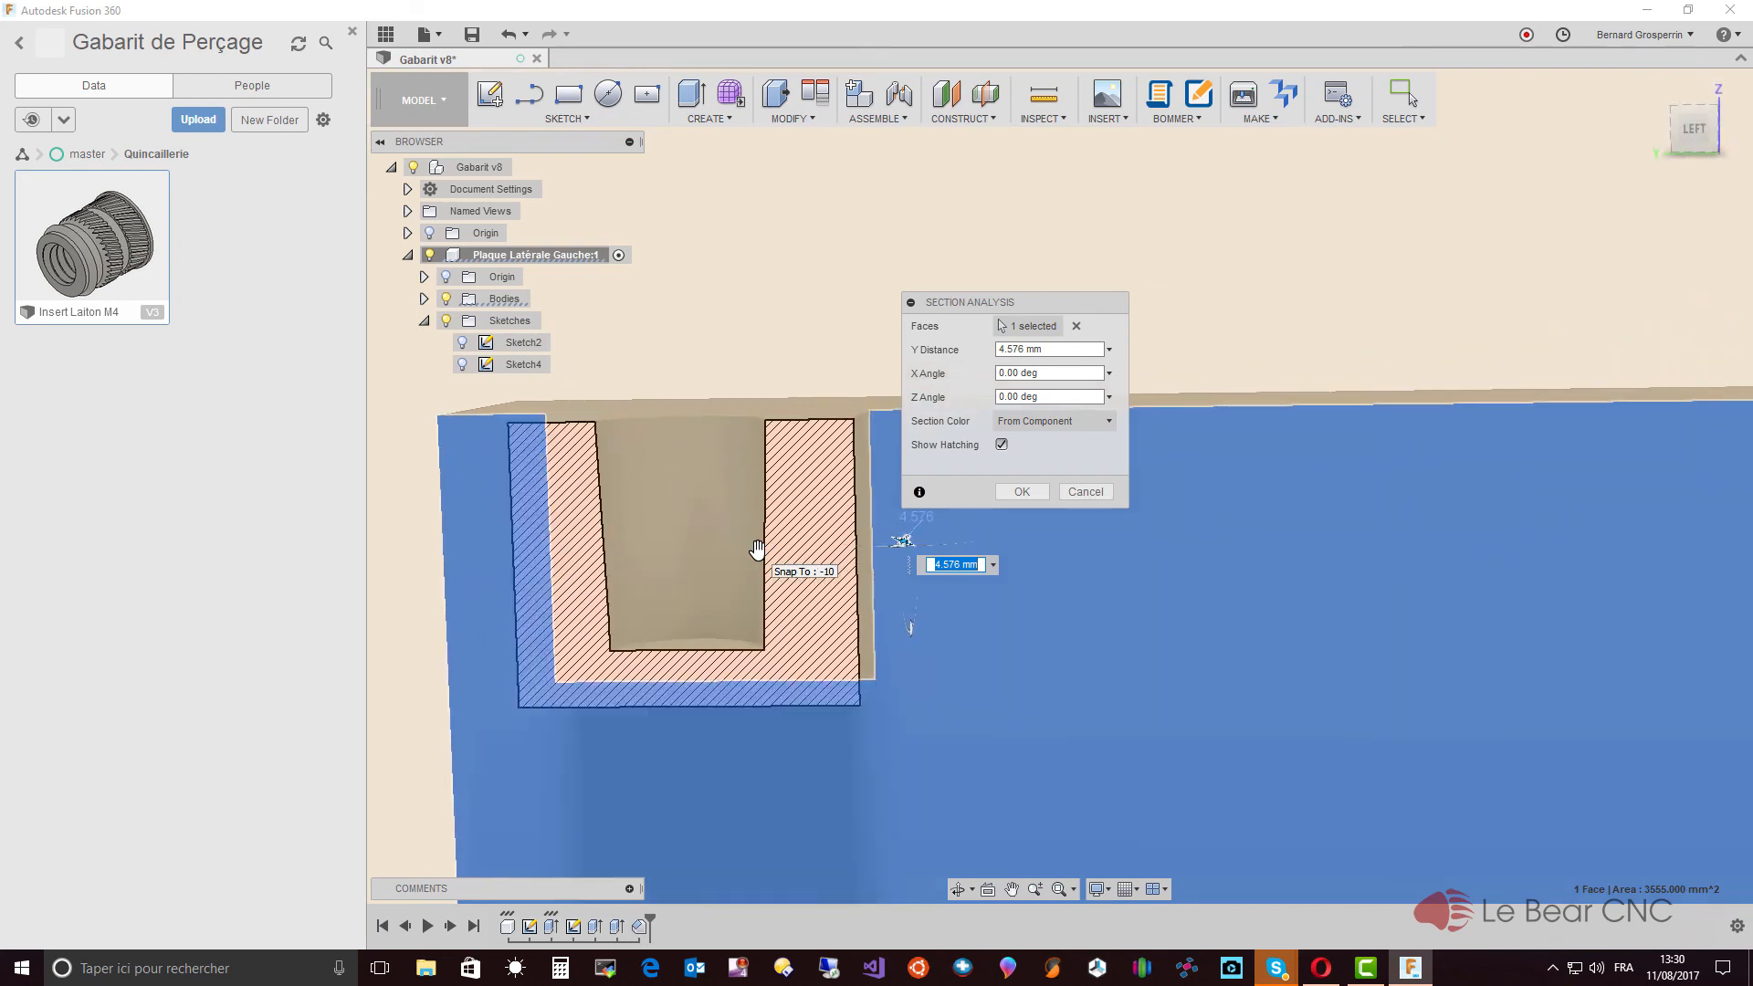
click(1084, 493)
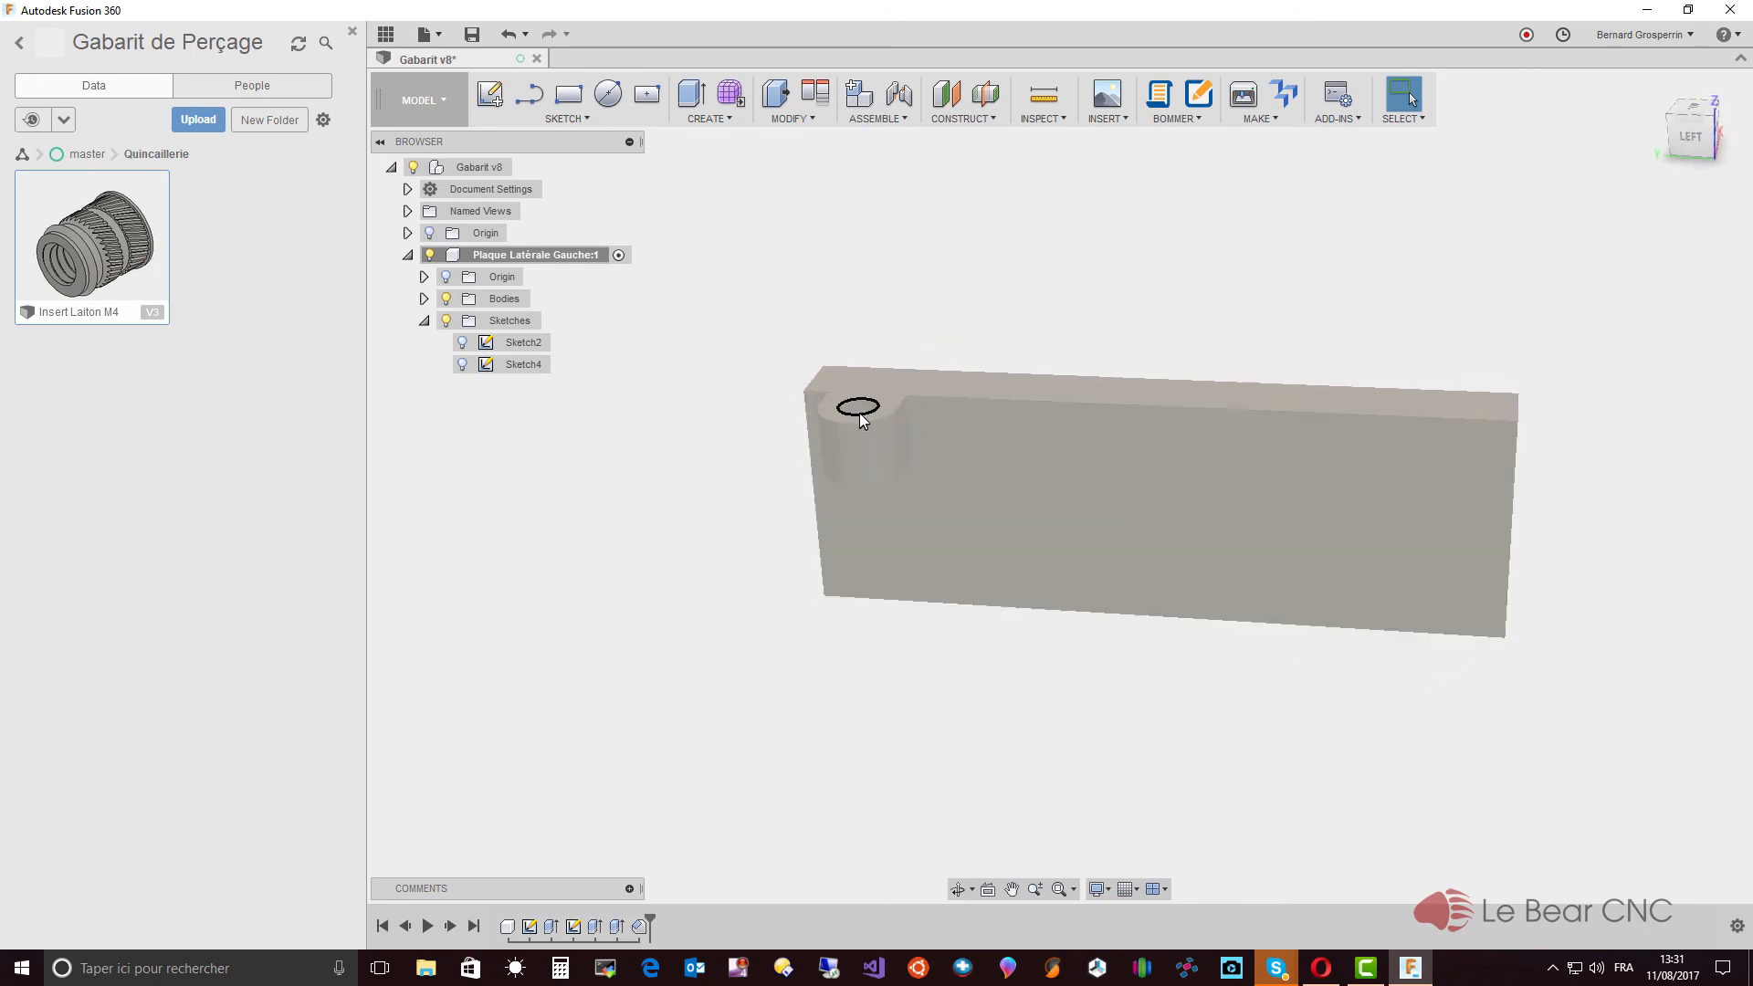
shift+middle_drag(860, 420, 925, 454)
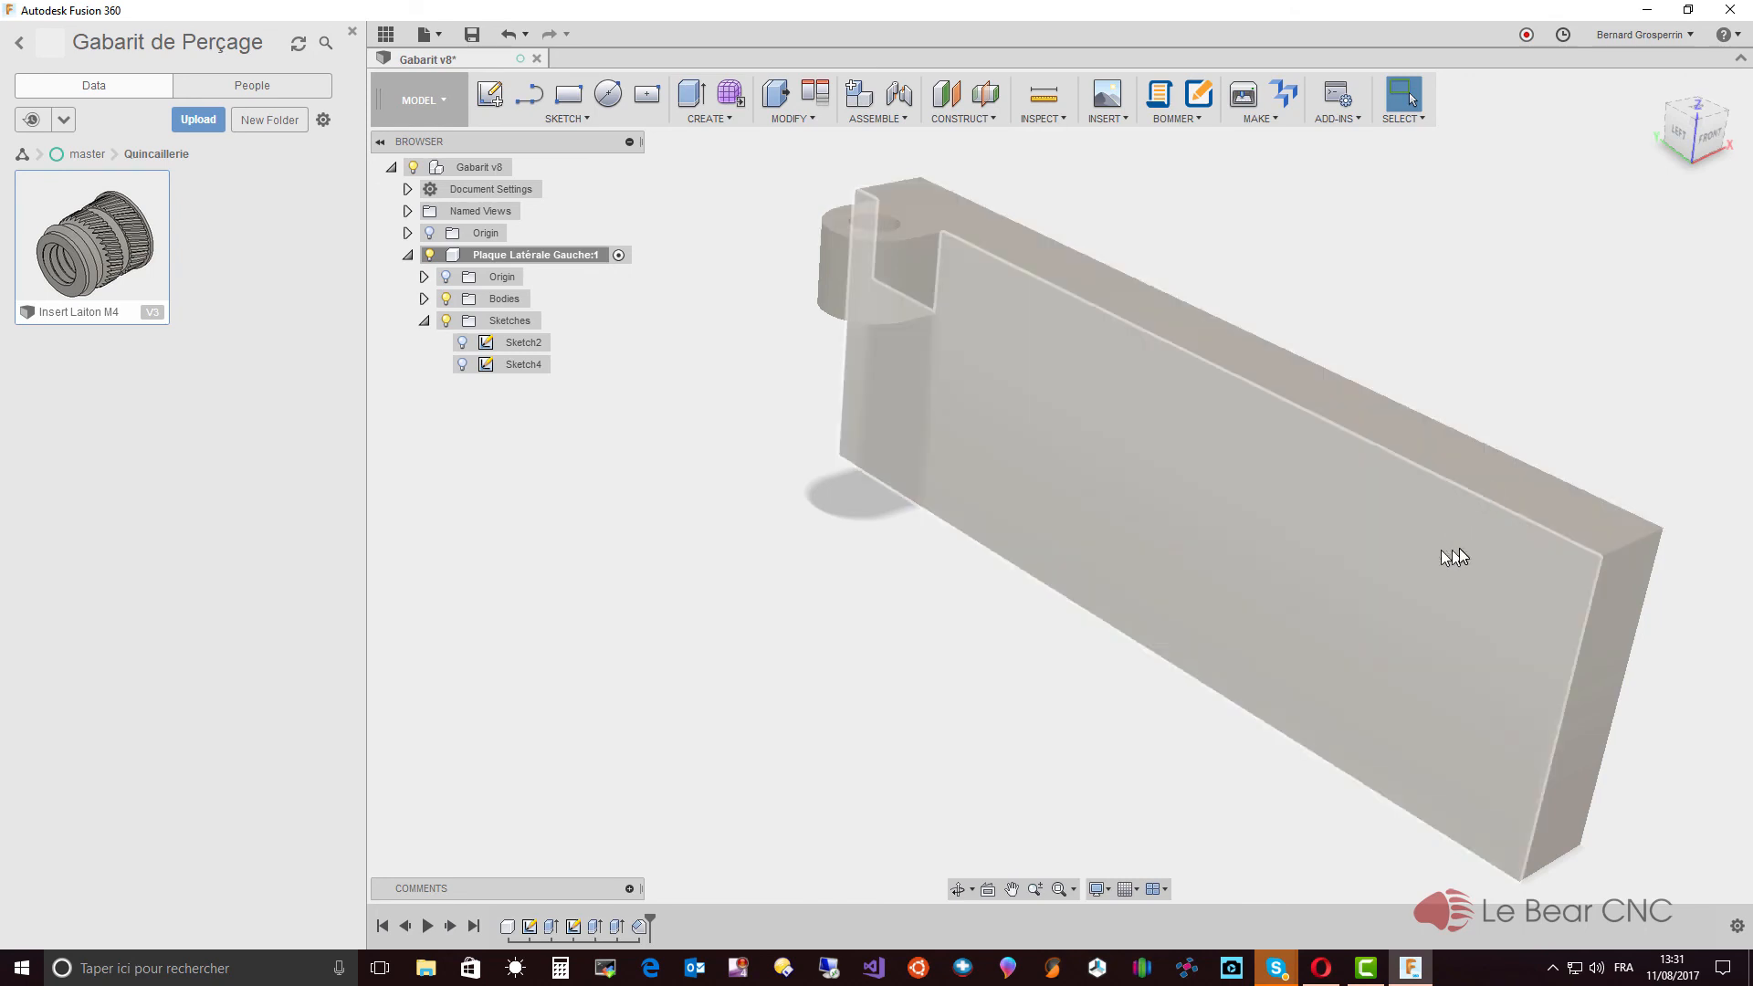
shift+middle_drag(1442, 551, 688, 106)
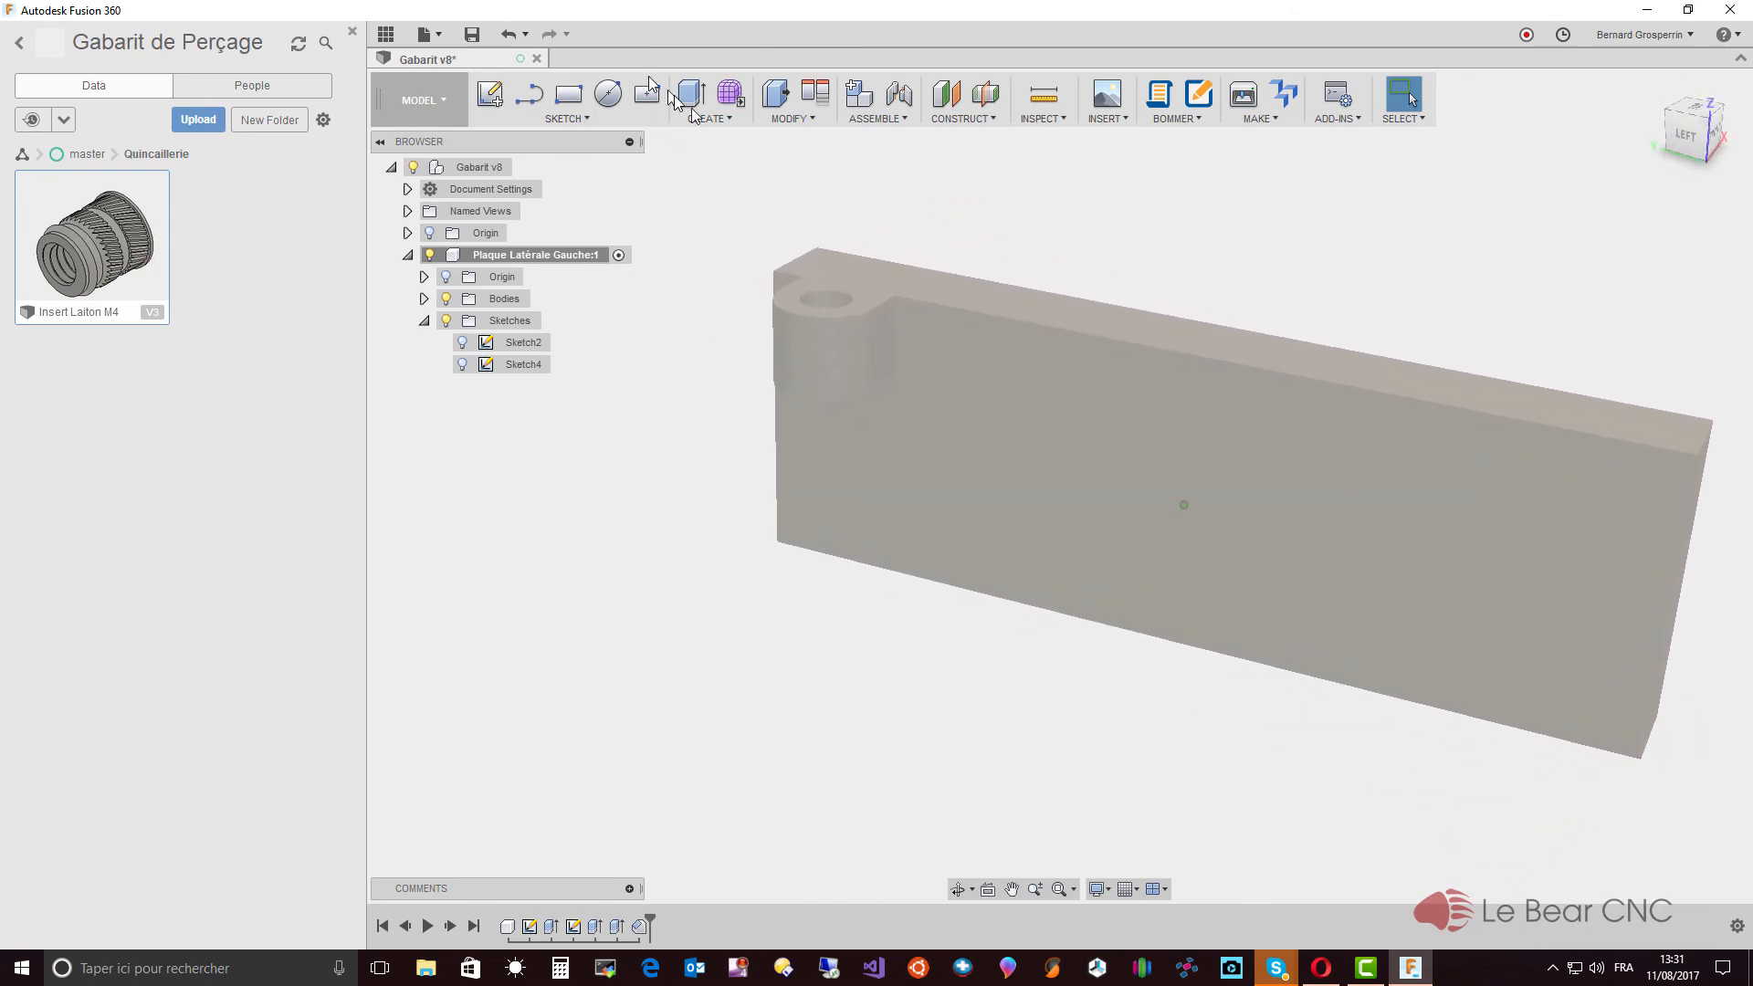
click(738, 121)
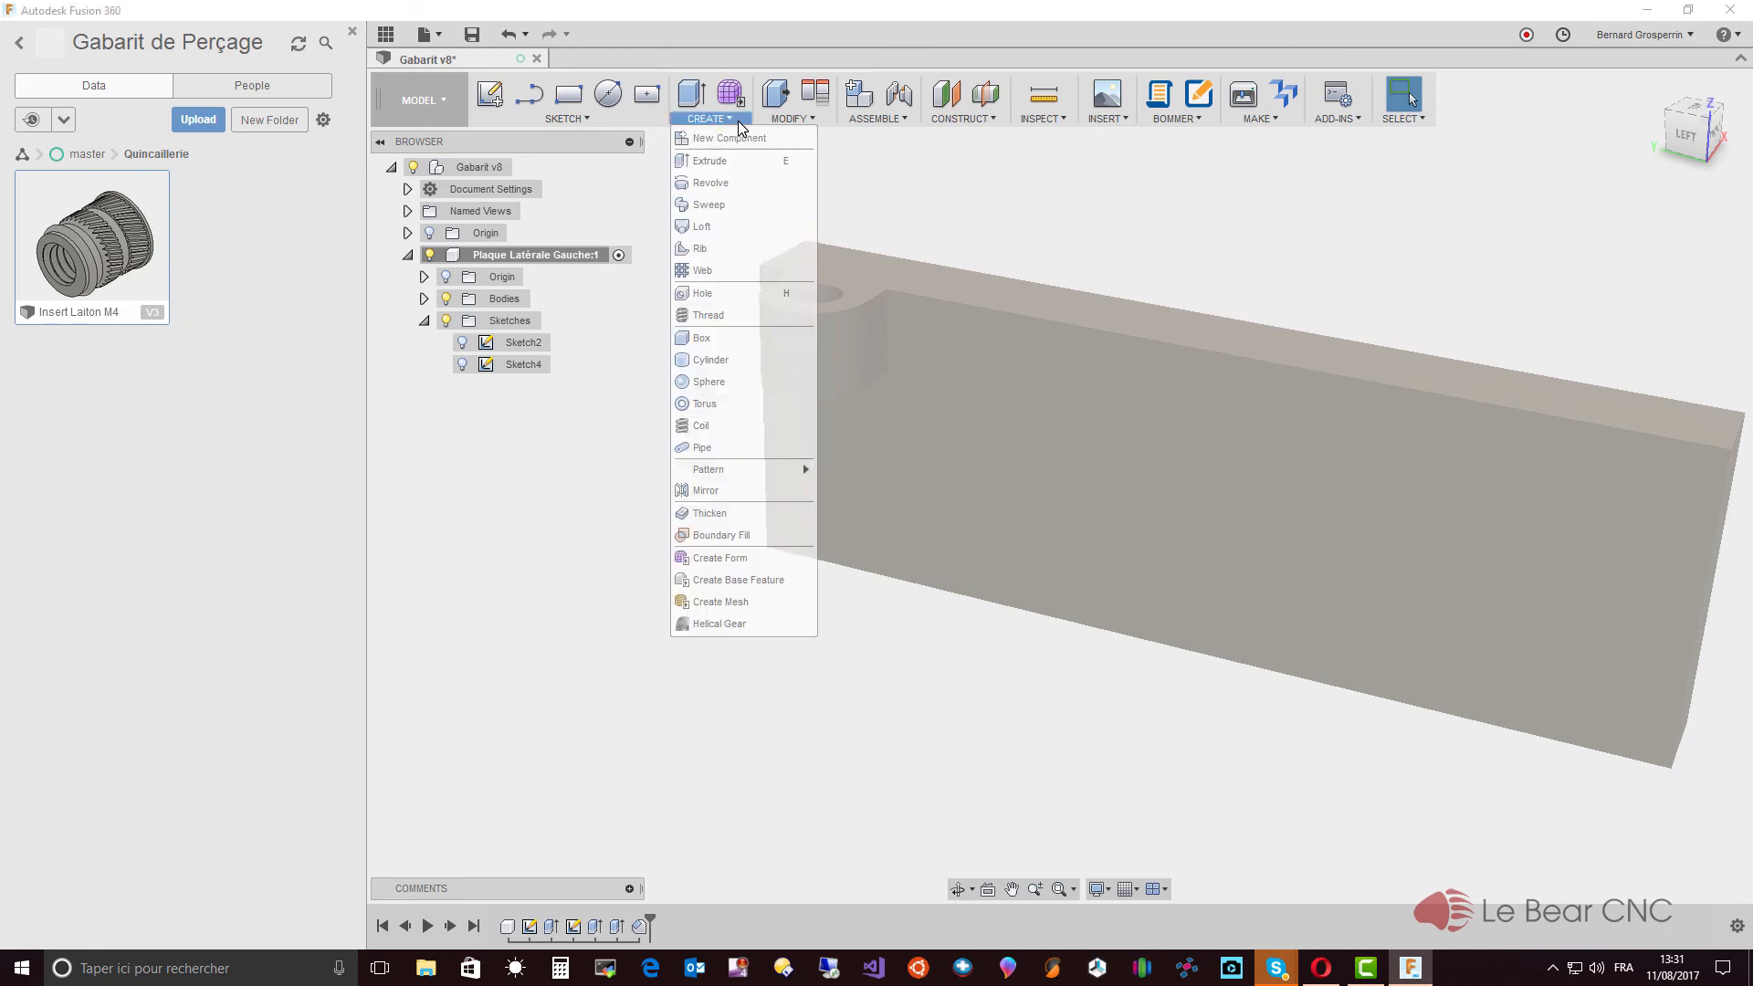
click(724, 493)
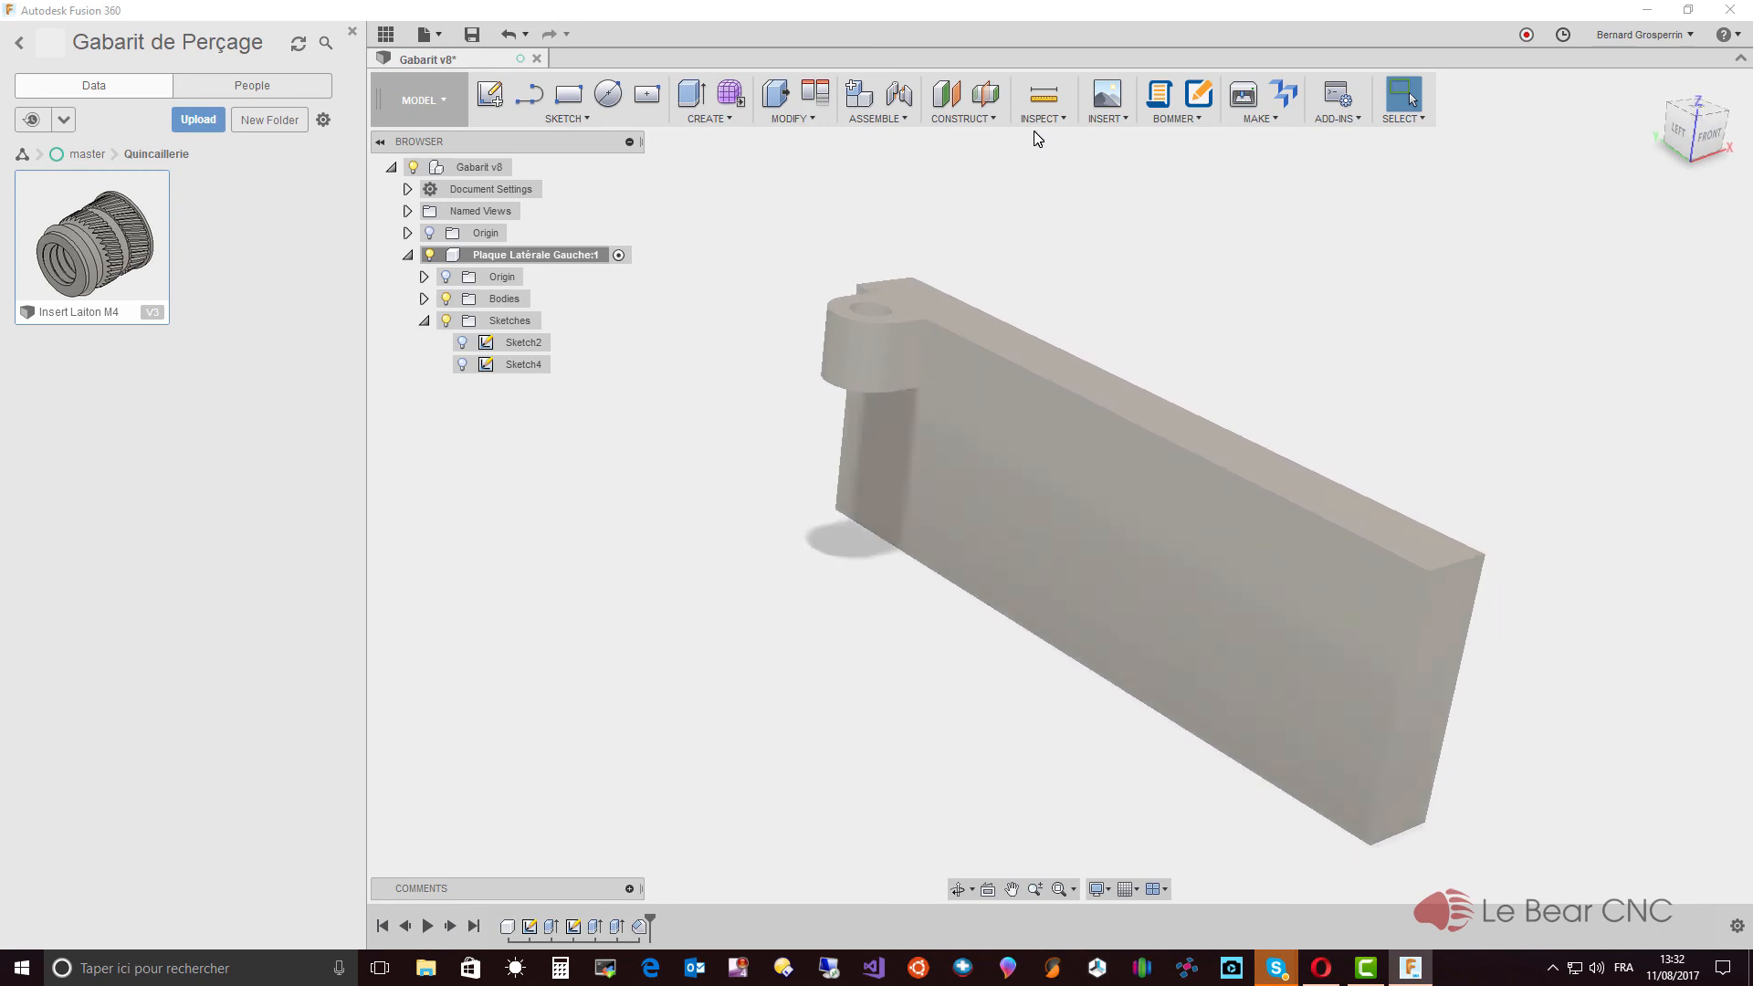
Step: Create a midplane between the plate's two short end faces and show the component's construction geometry
click(984, 120)
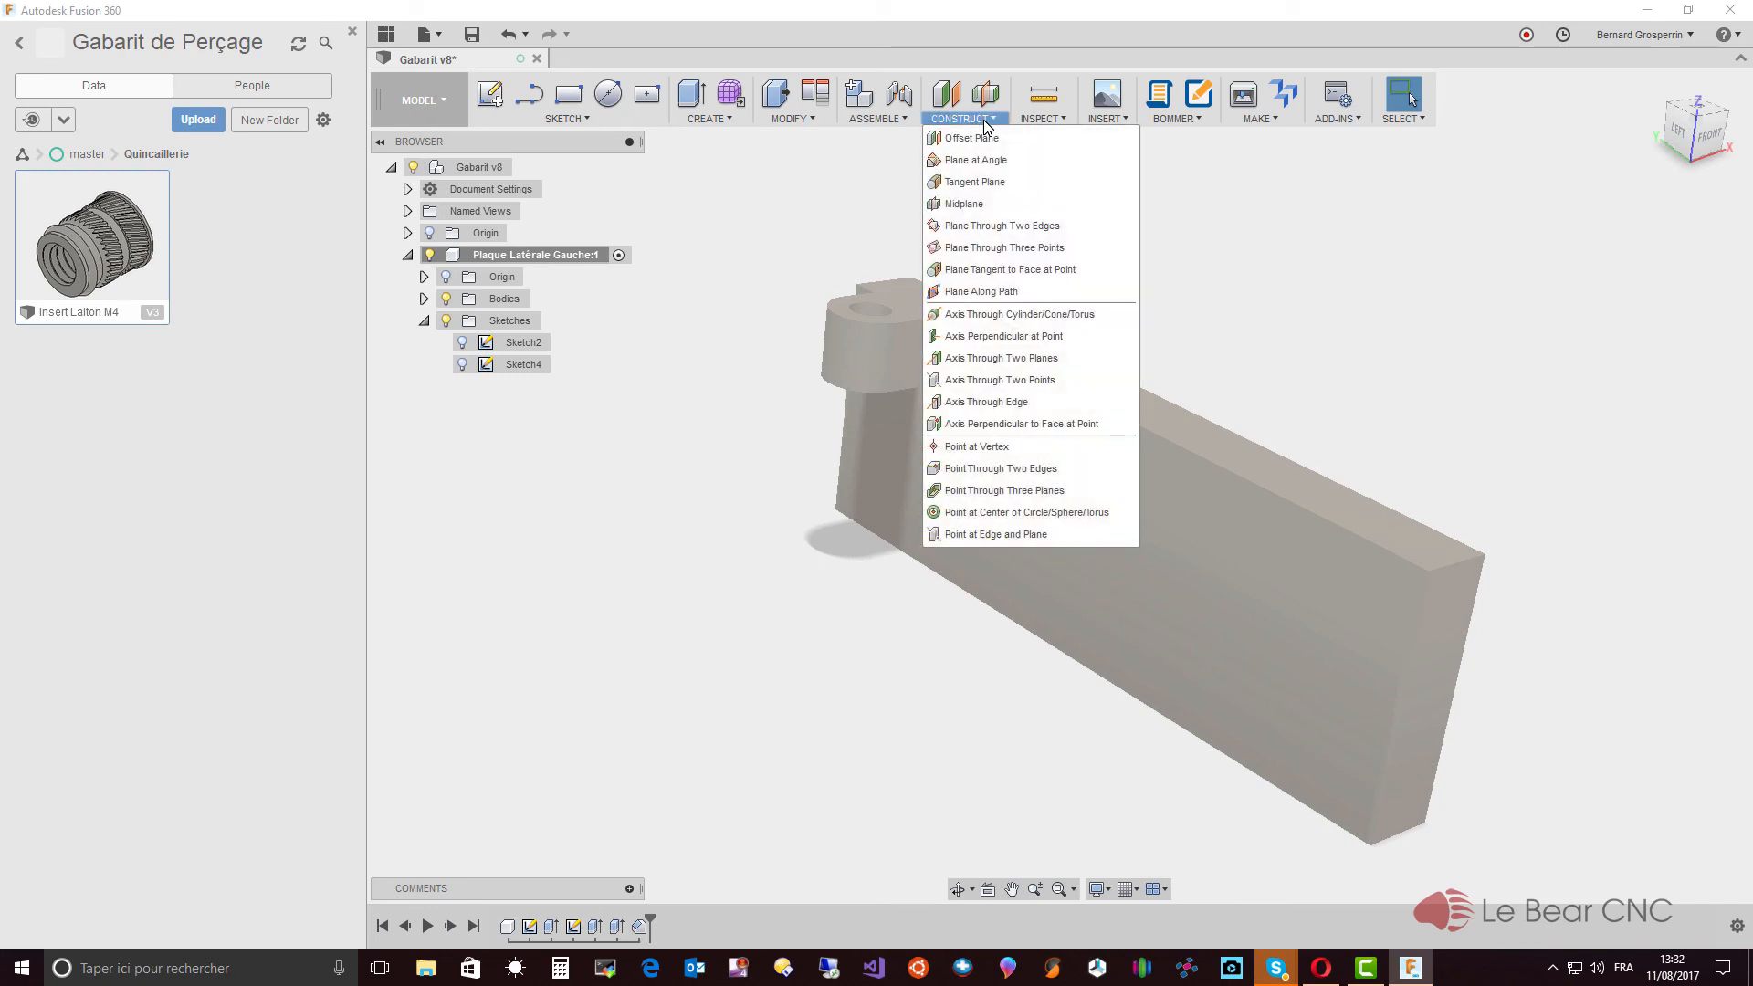
click(963, 203)
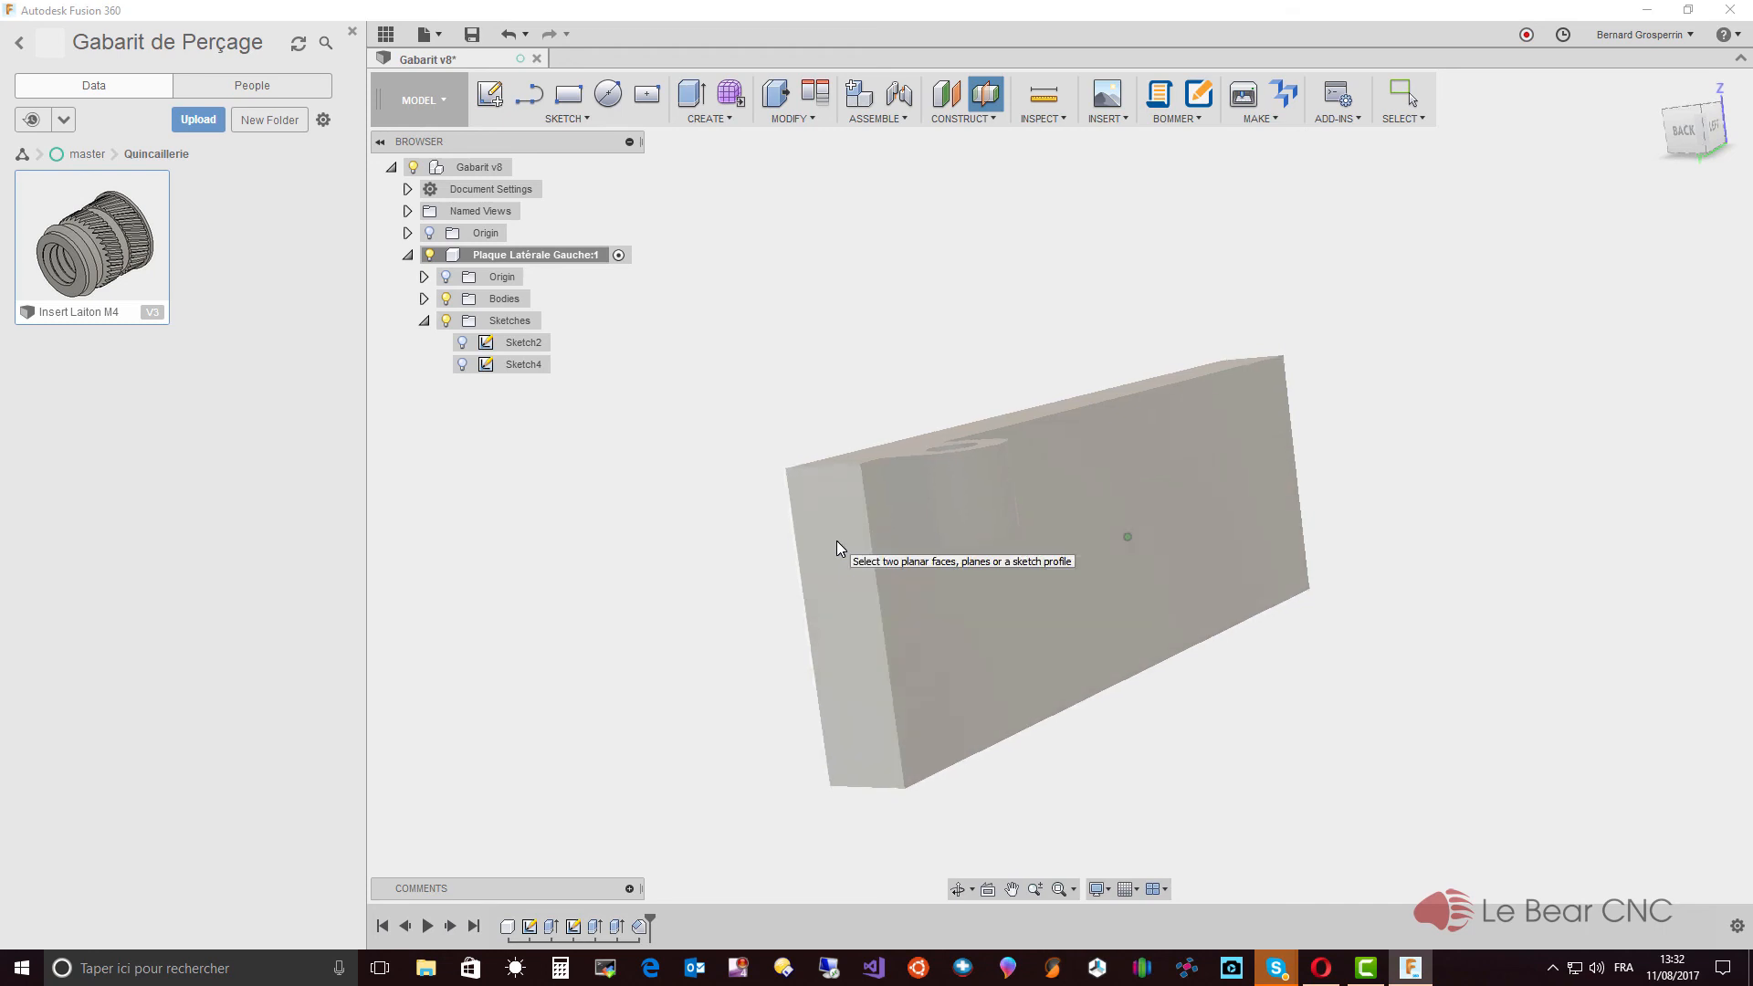
click(833, 542)
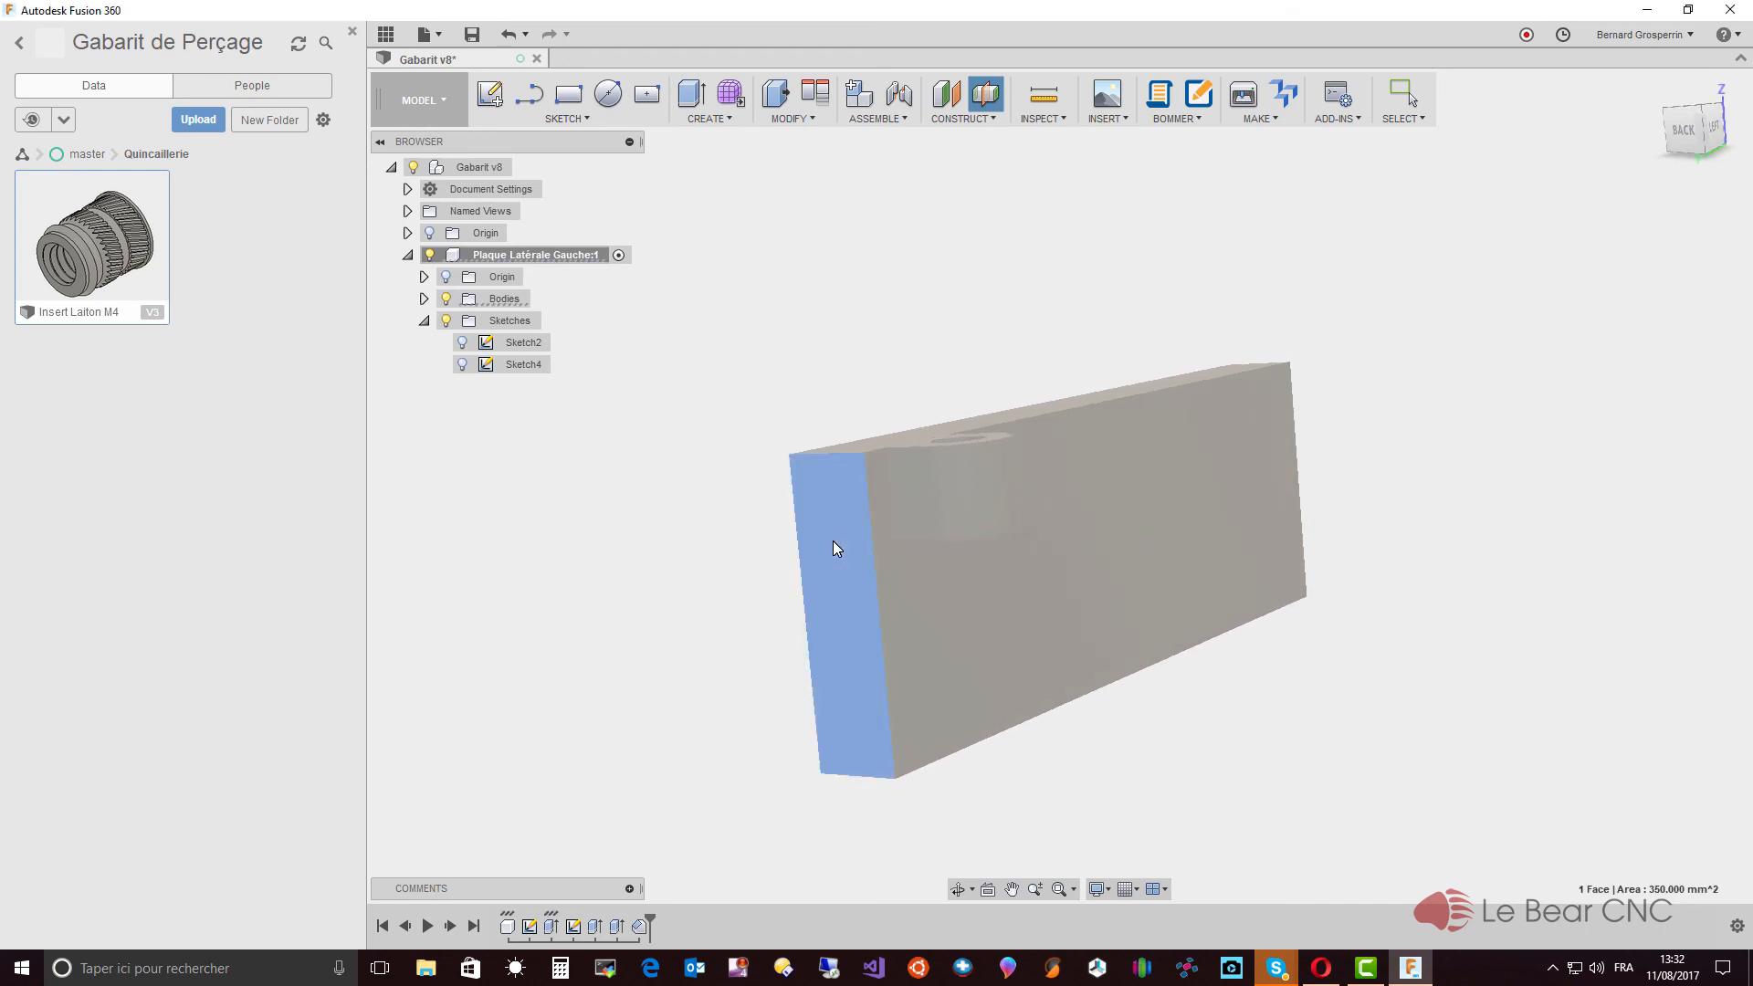
shift+middle_drag(833, 540, 1565, 619)
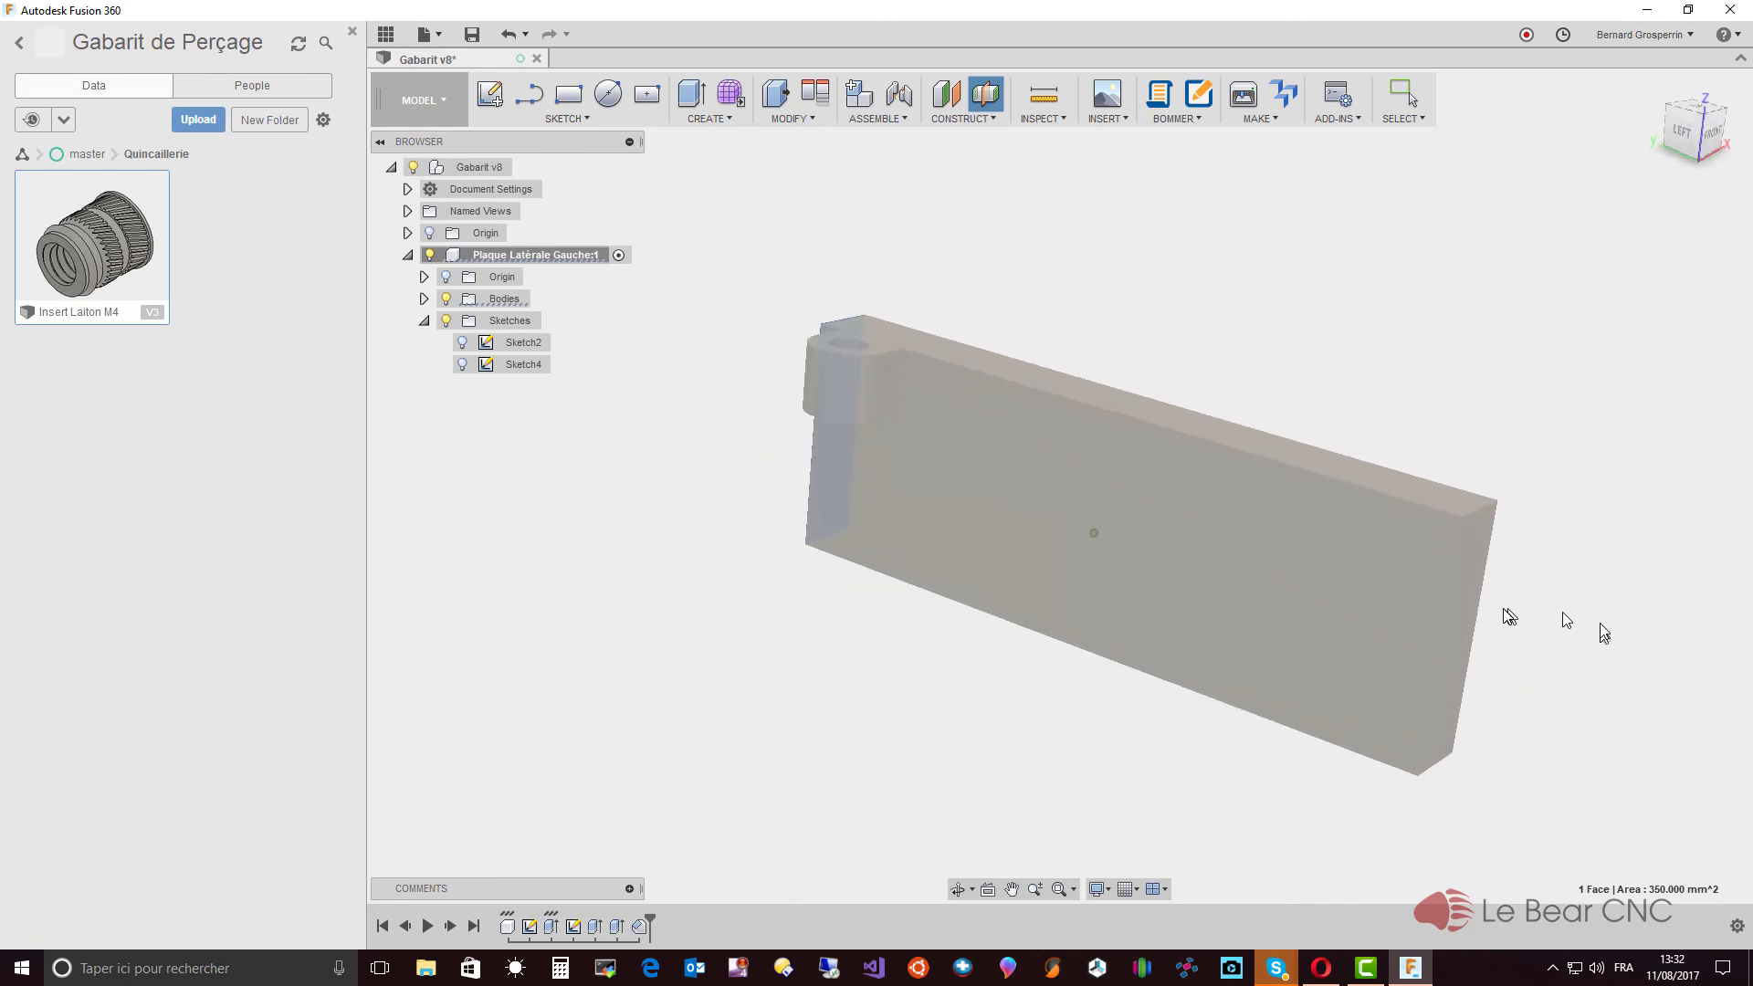
click(1466, 607)
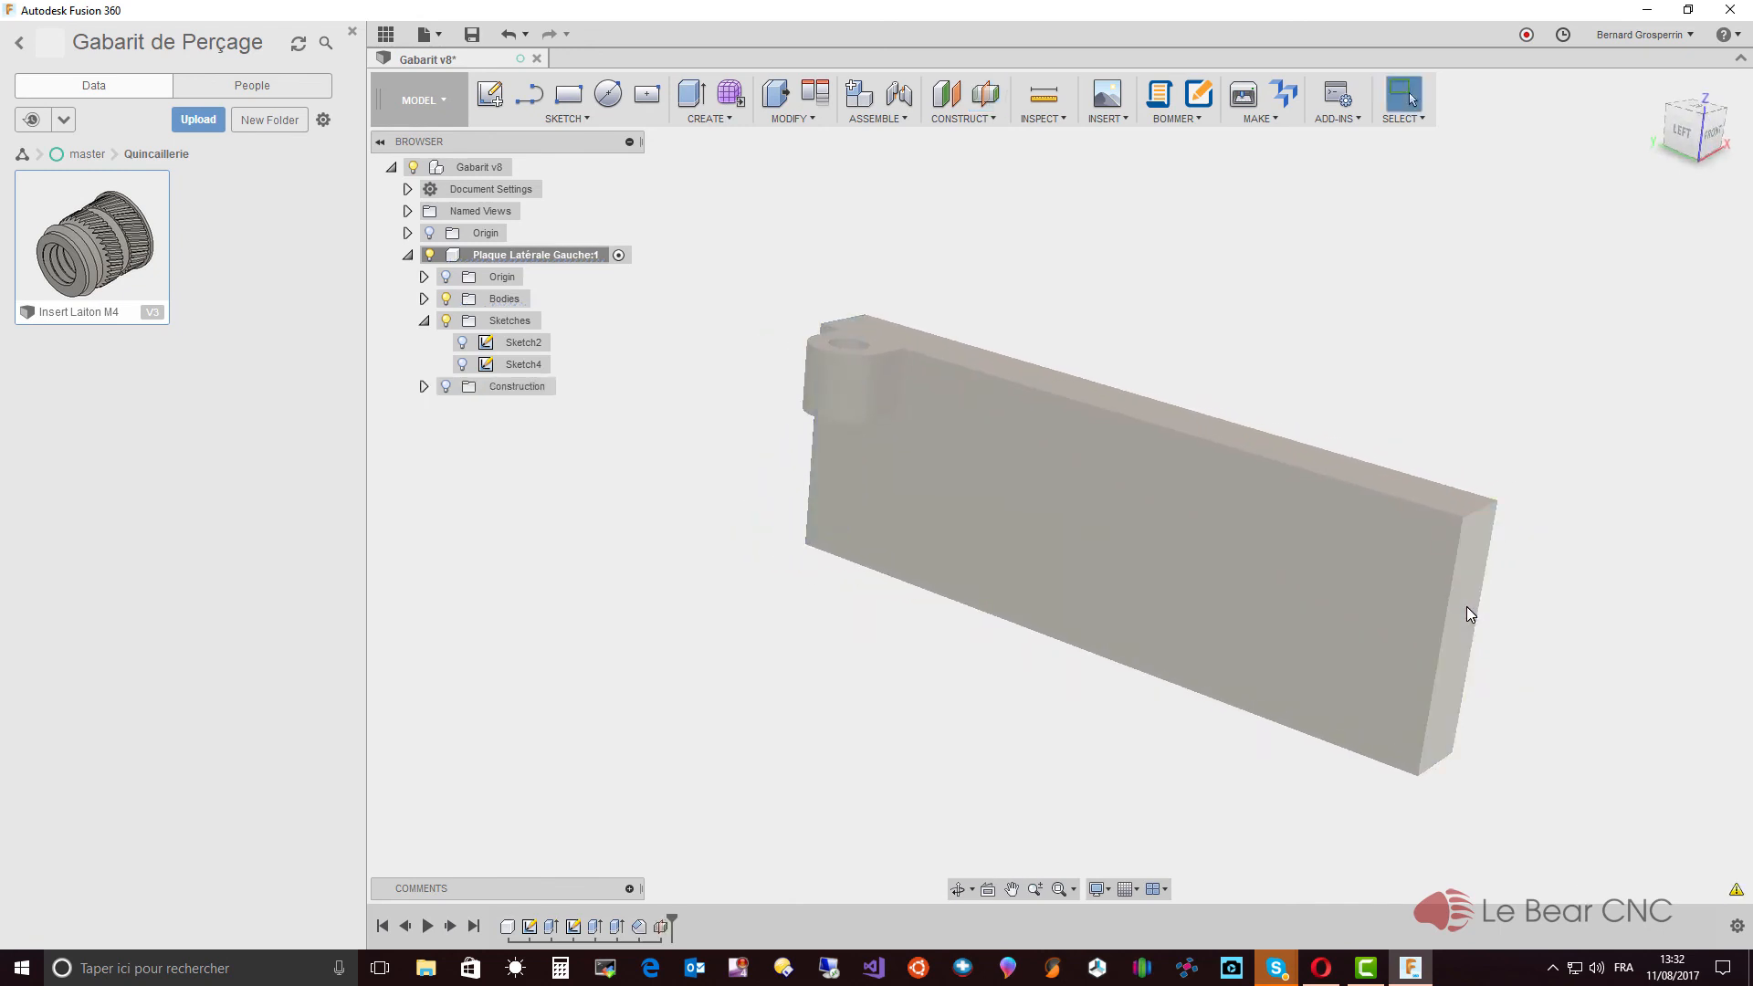
shift+middle_drag(1466, 606, 1466, 610)
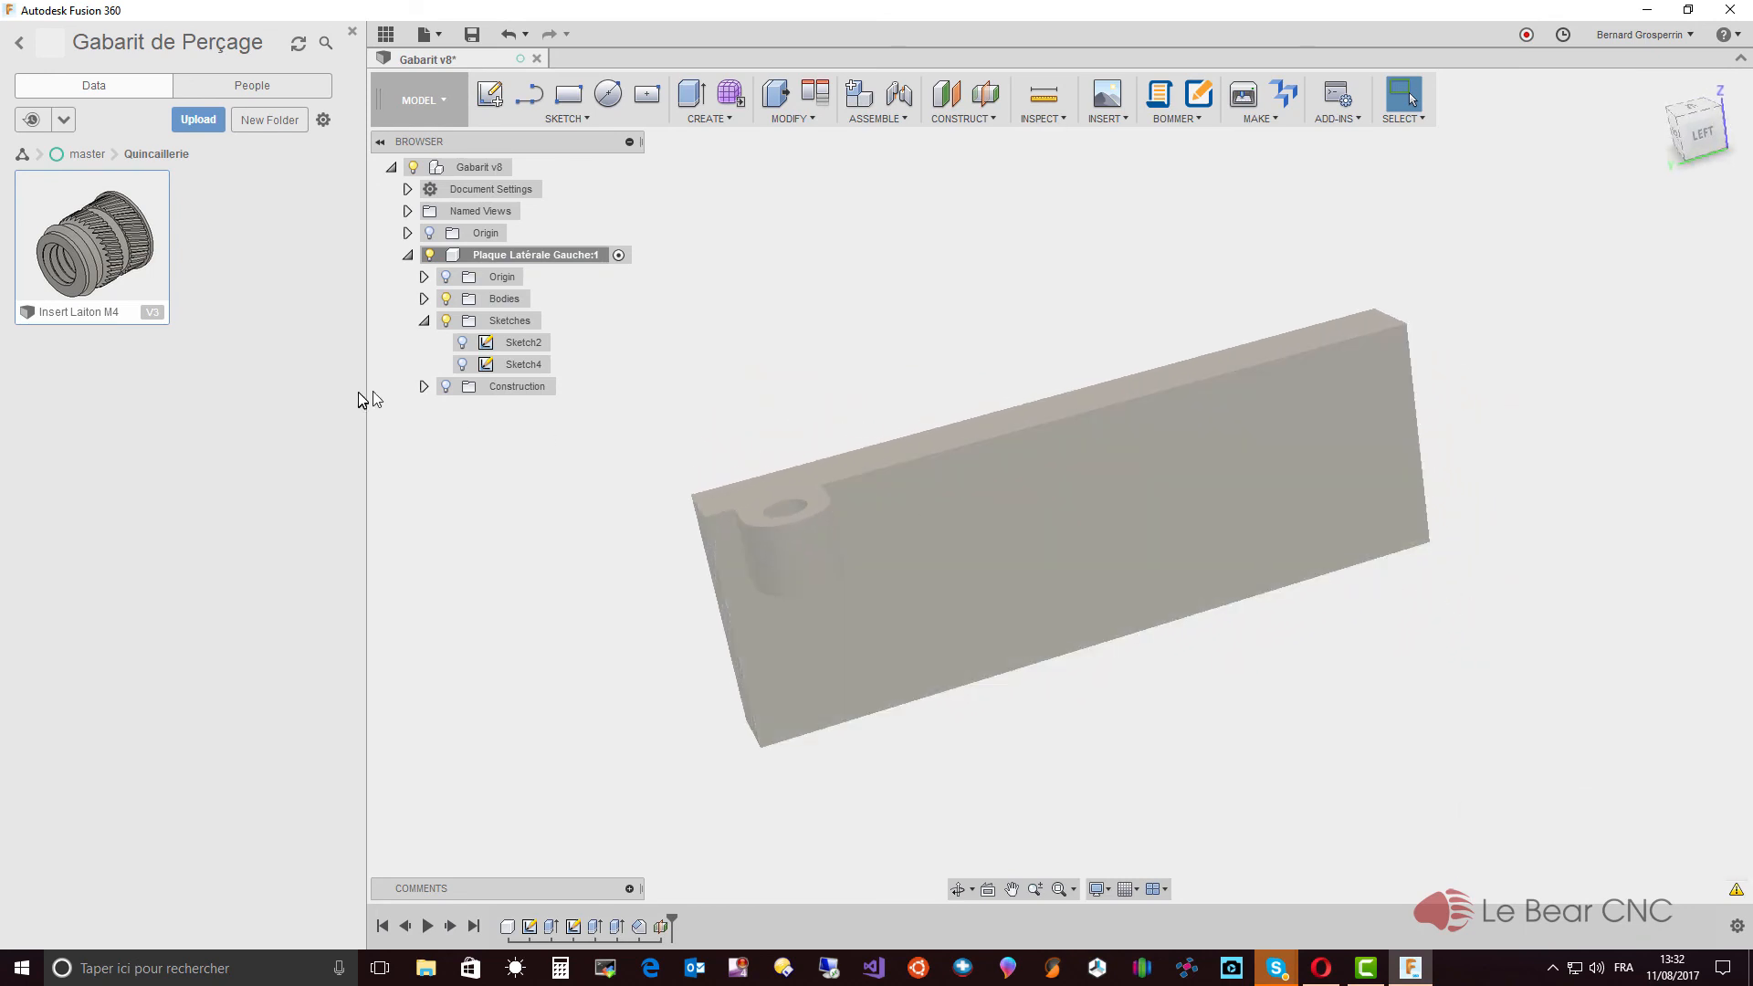
click(451, 389)
click(446, 387)
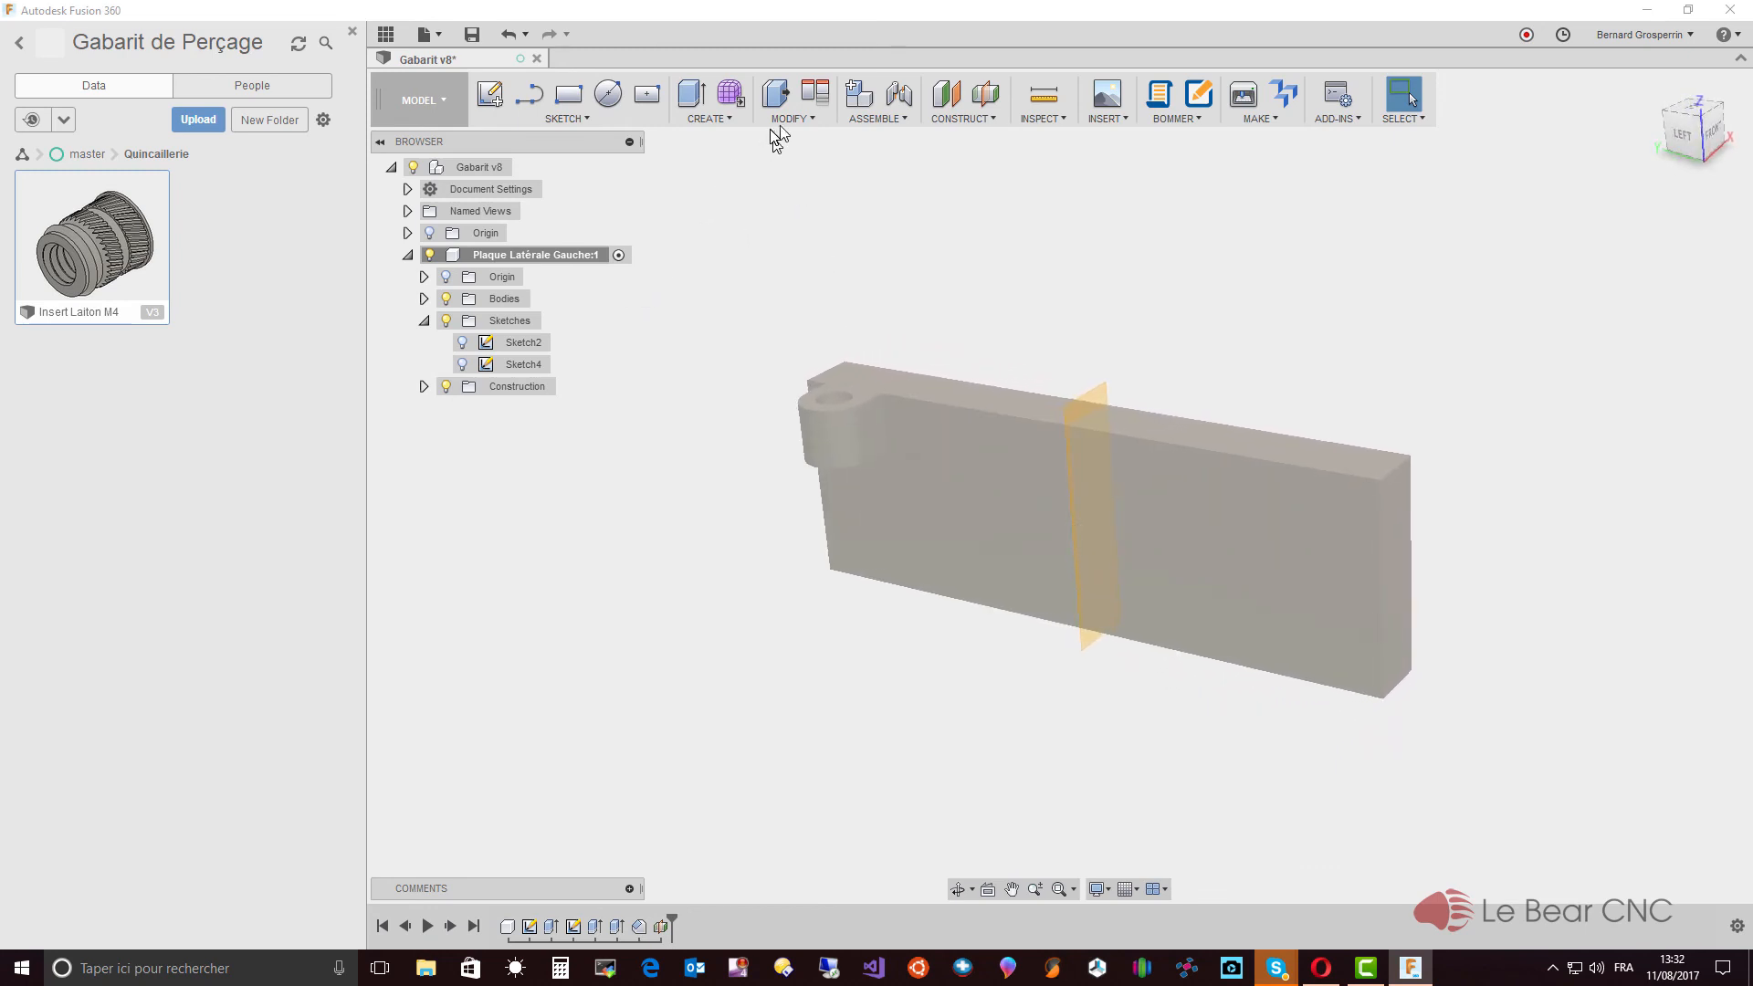
Step: Mirror the lug extrusion, hole and chamfer as features about the midplane, and hide the construction geometry
click(724, 121)
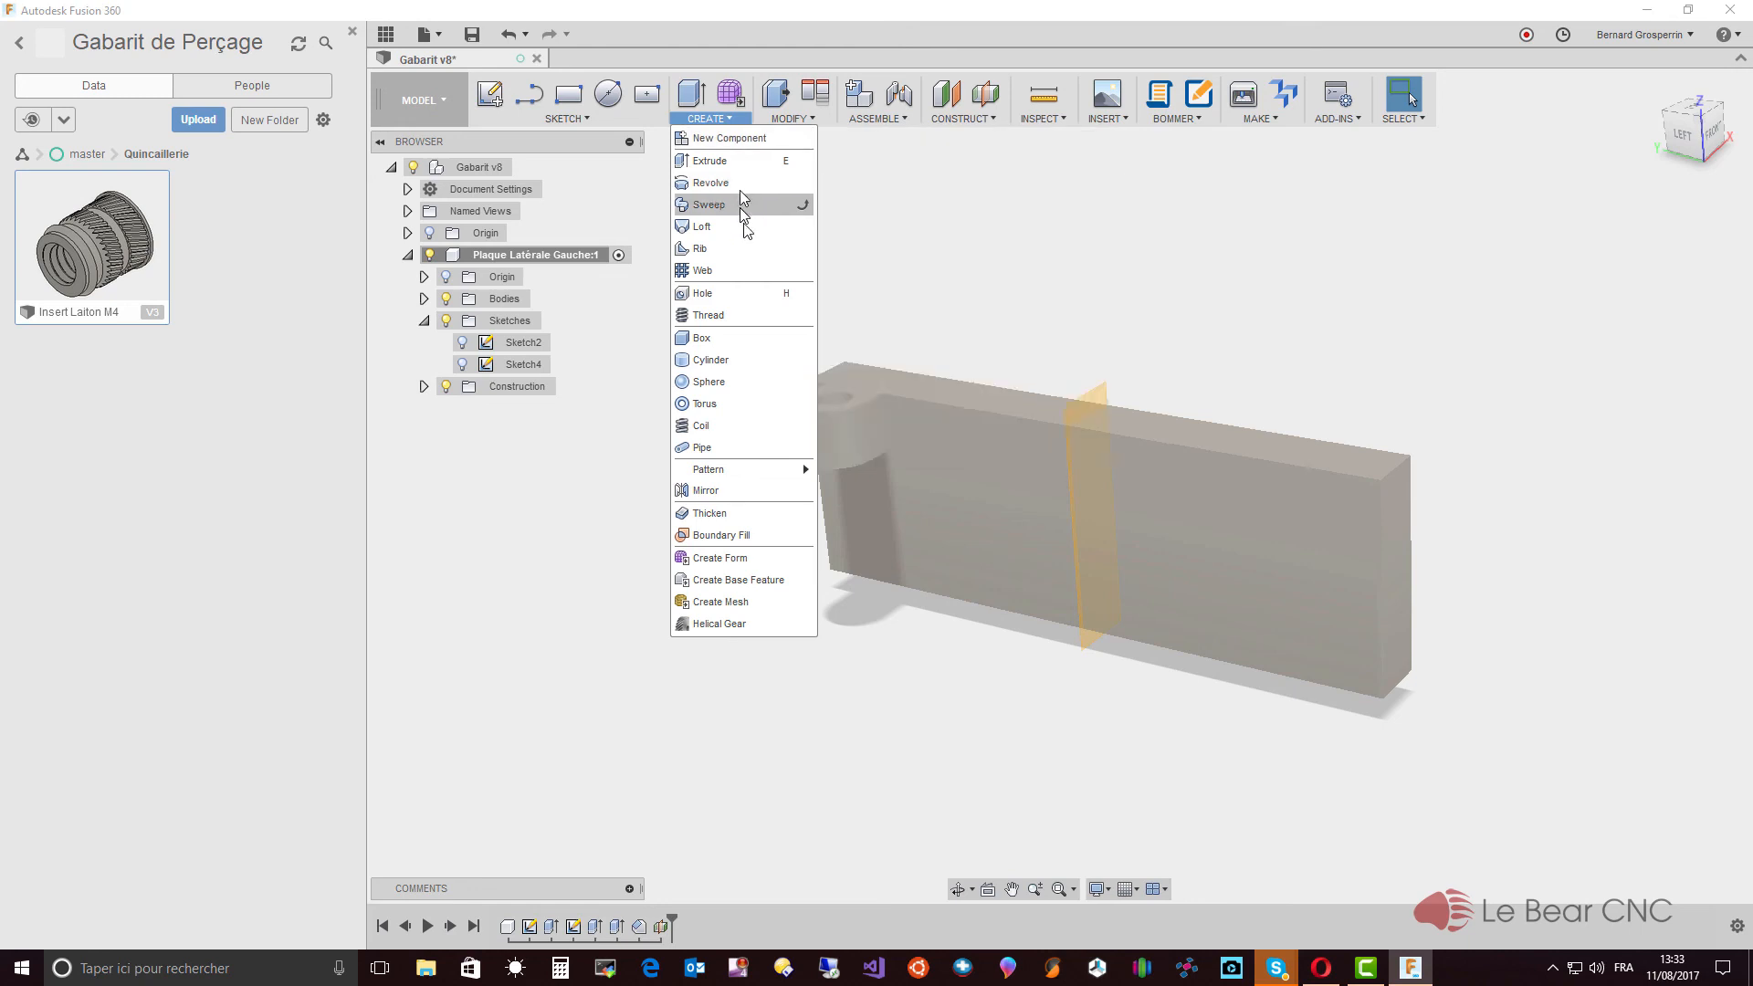
click(722, 492)
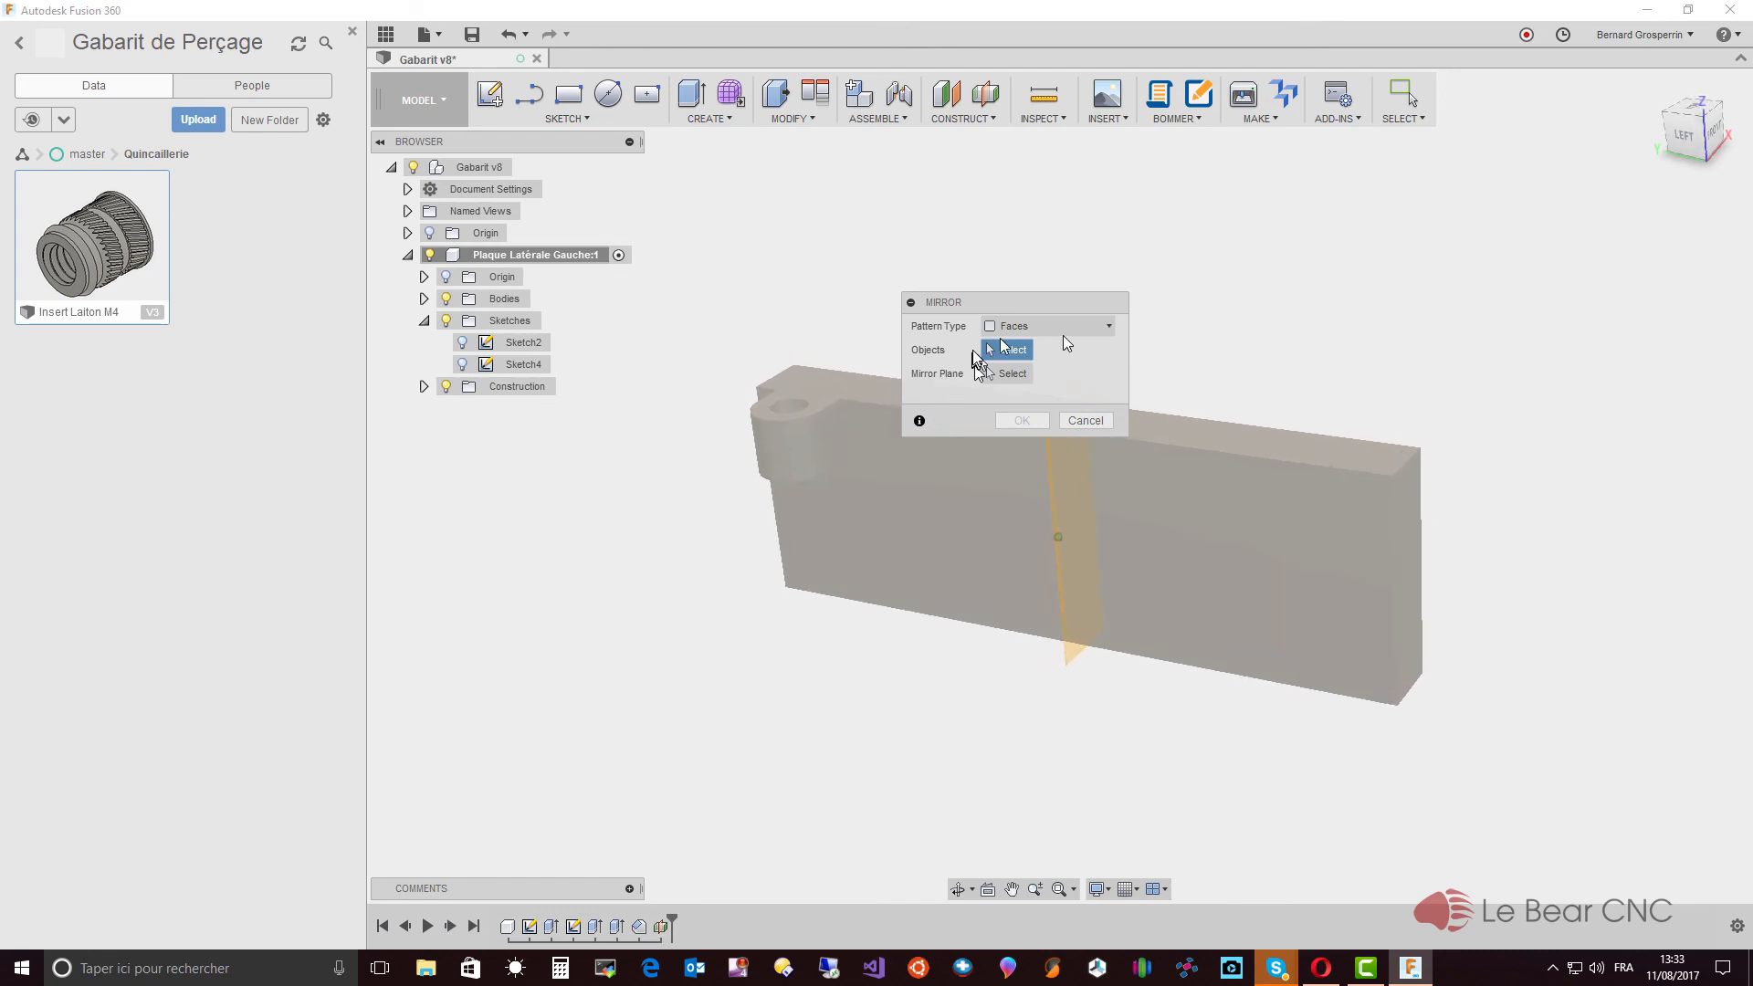
click(1108, 326)
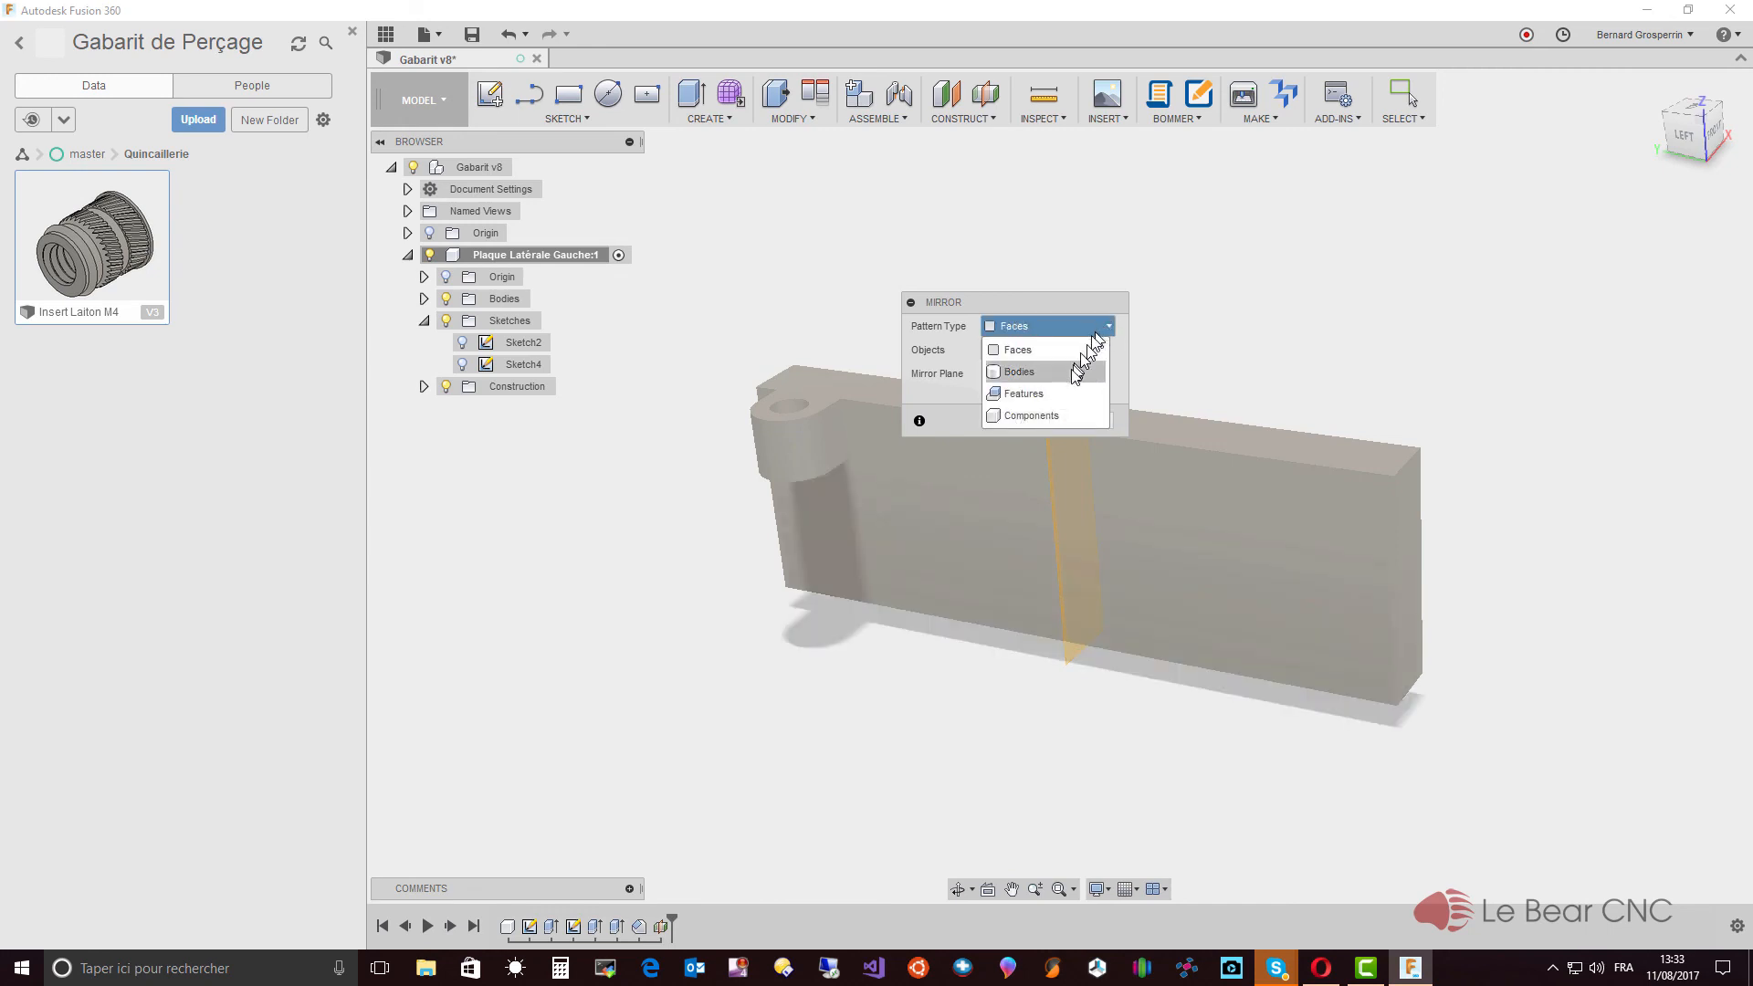
click(1031, 398)
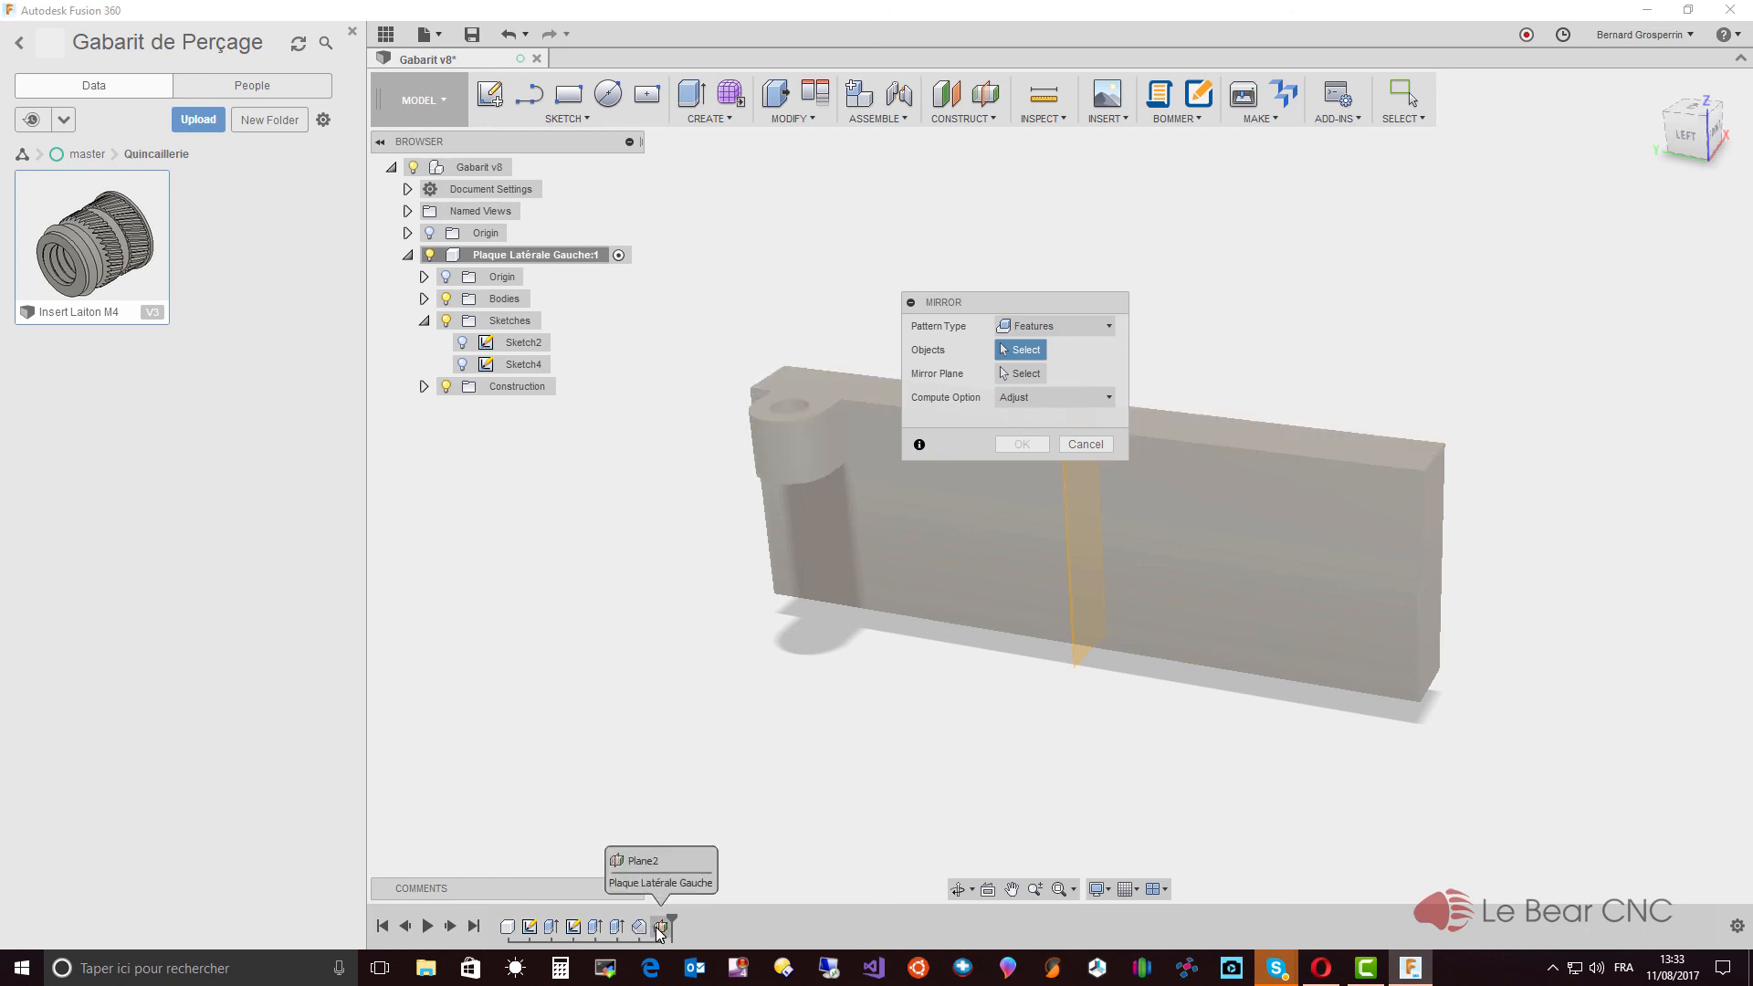
click(593, 927)
click(617, 926)
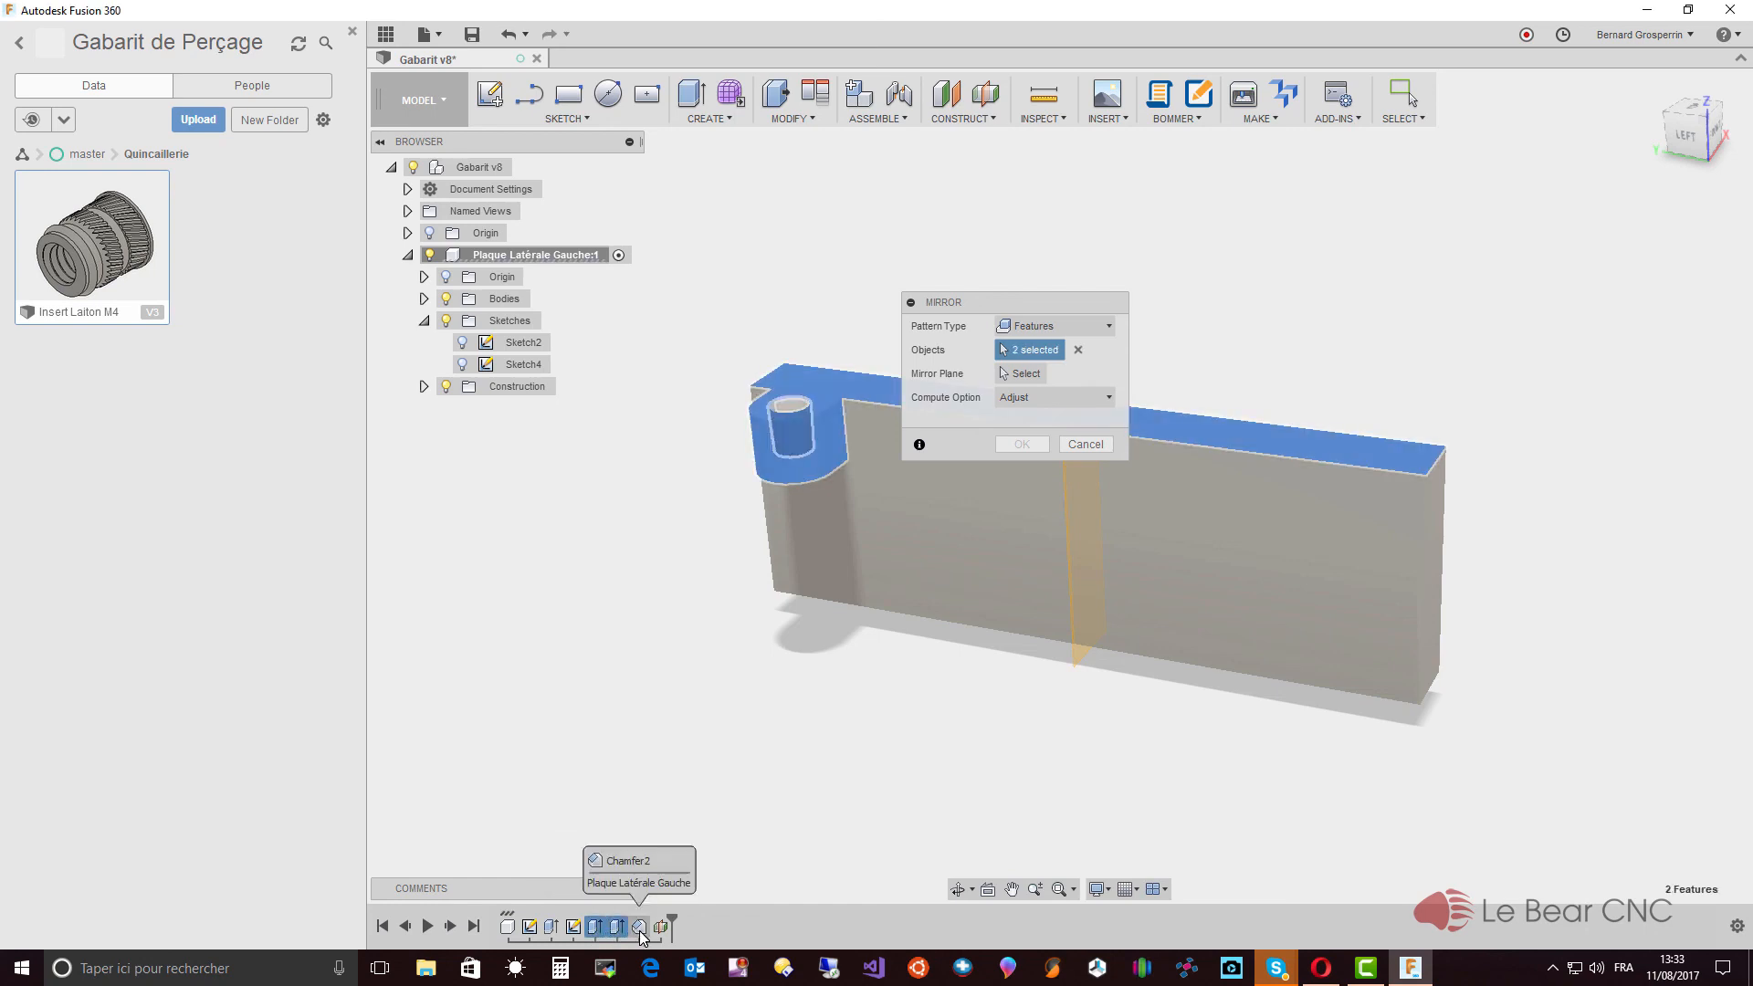
click(639, 927)
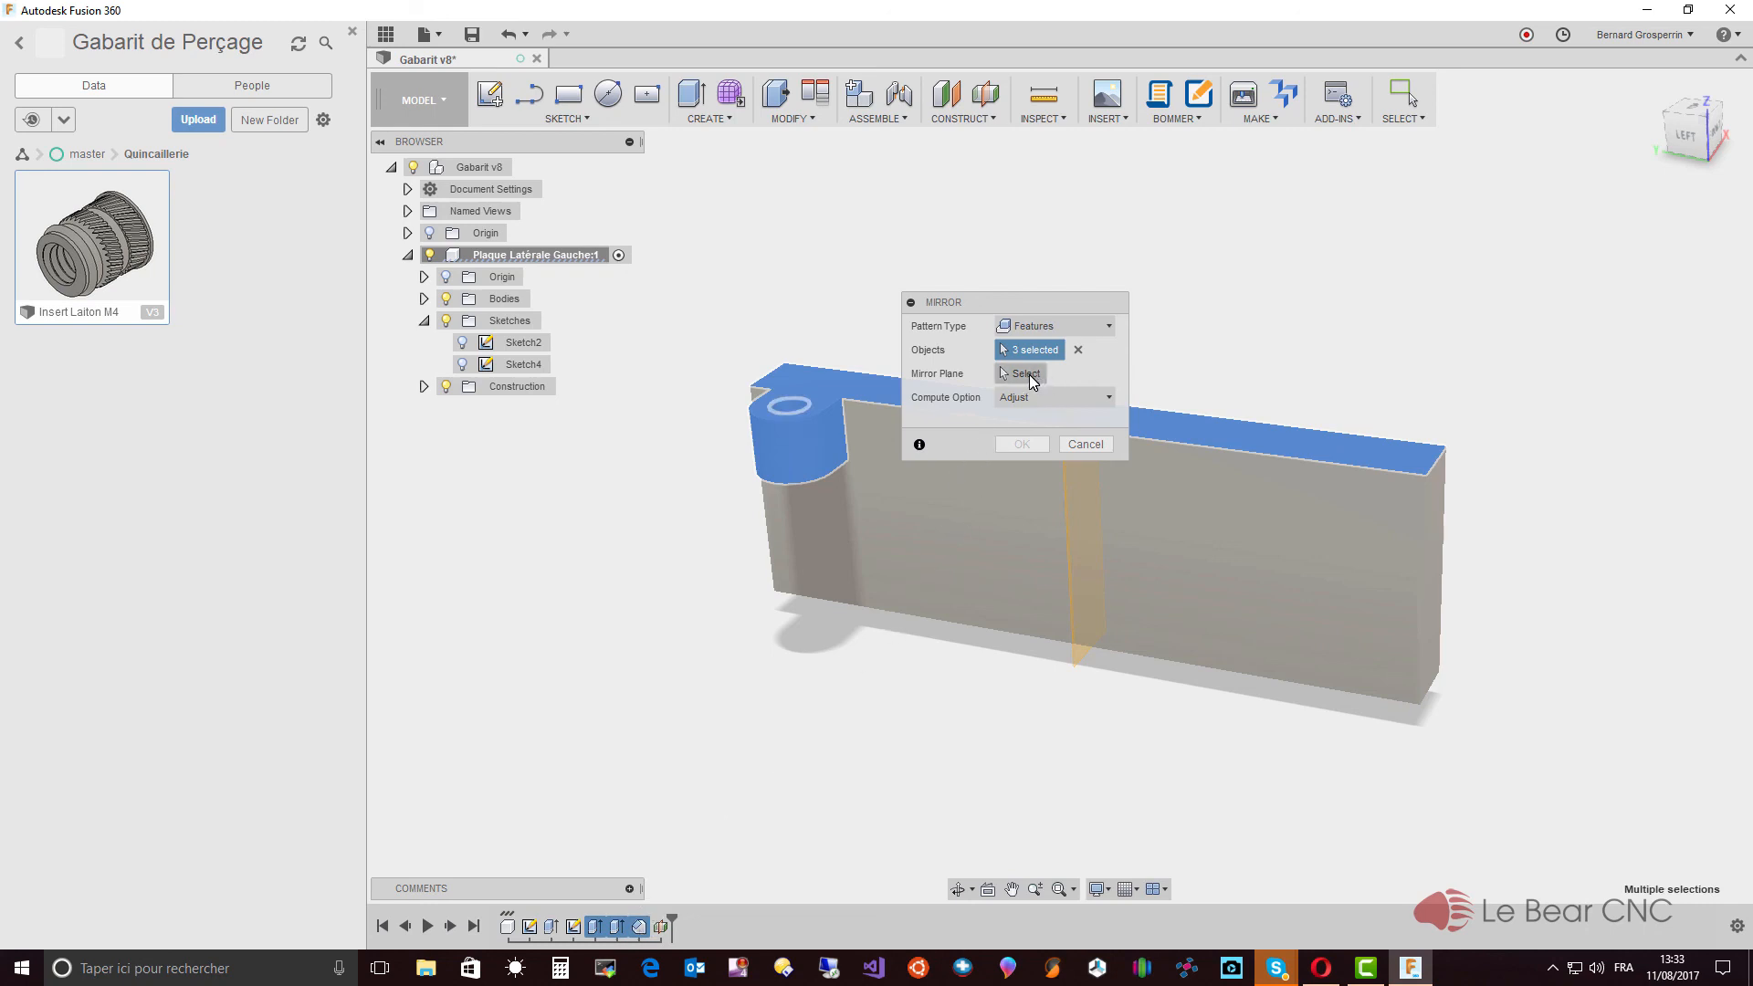
drag(1043, 300, 1113, 174)
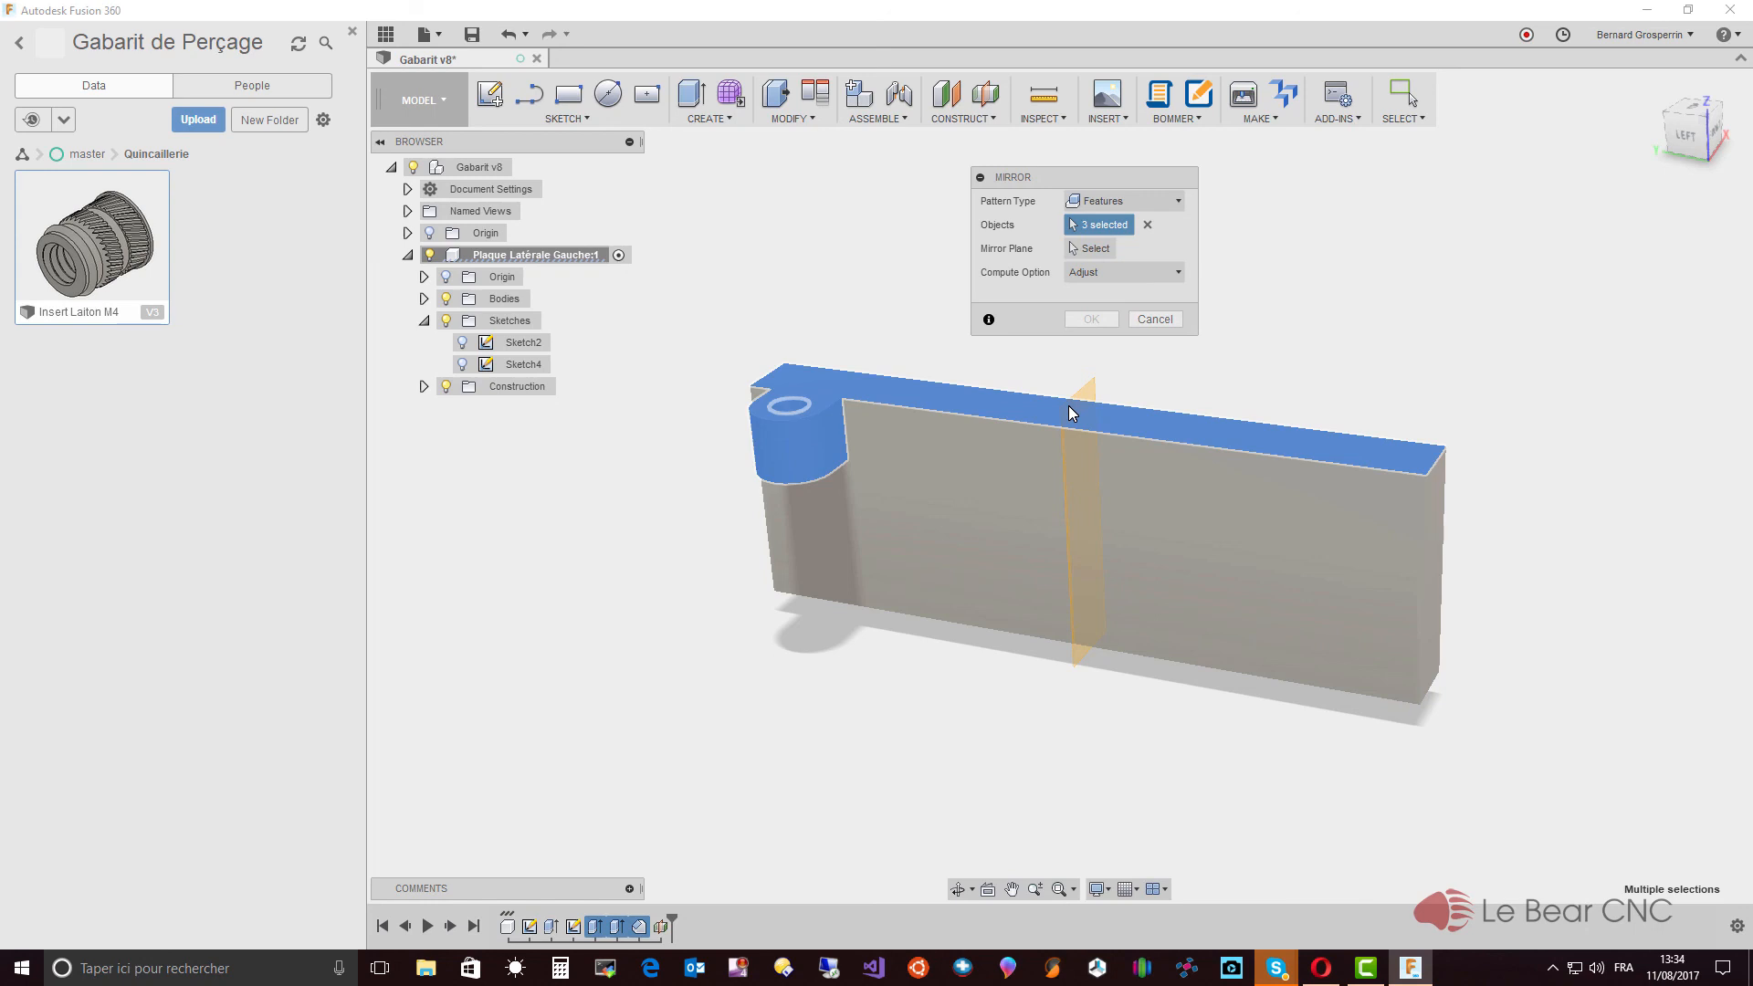
click(1091, 249)
shift+middle_drag(1096, 345, 1112, 402)
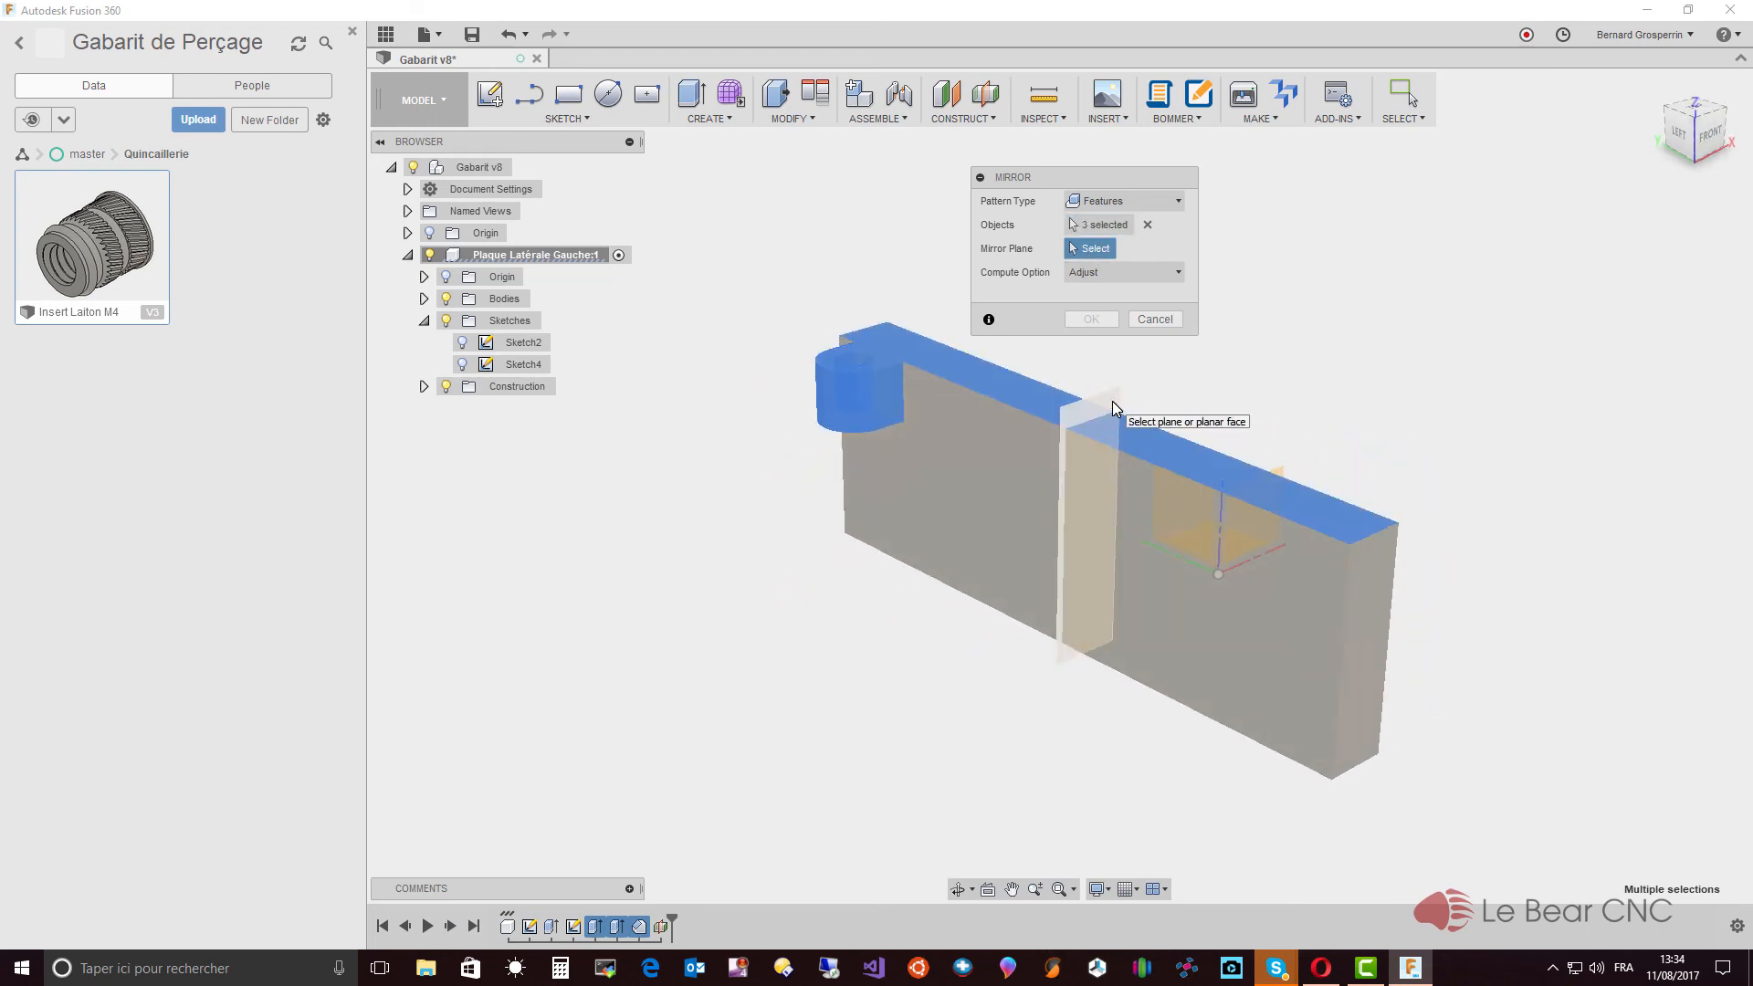
click(1112, 403)
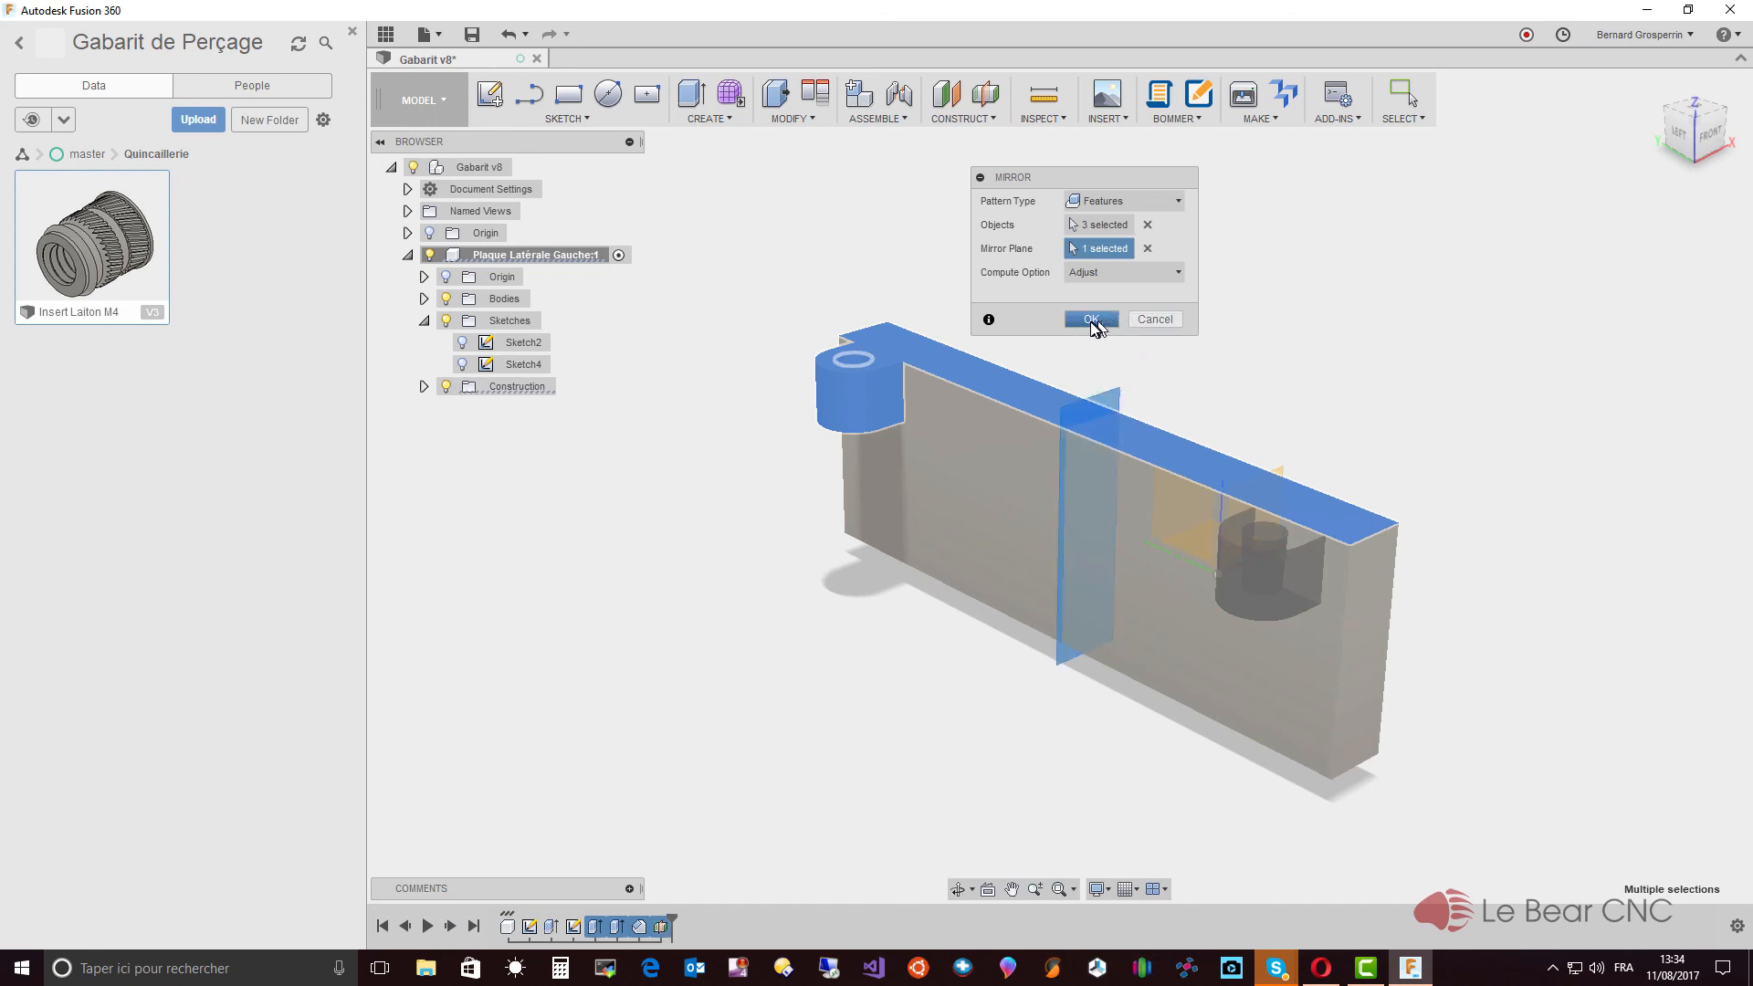
click(1091, 319)
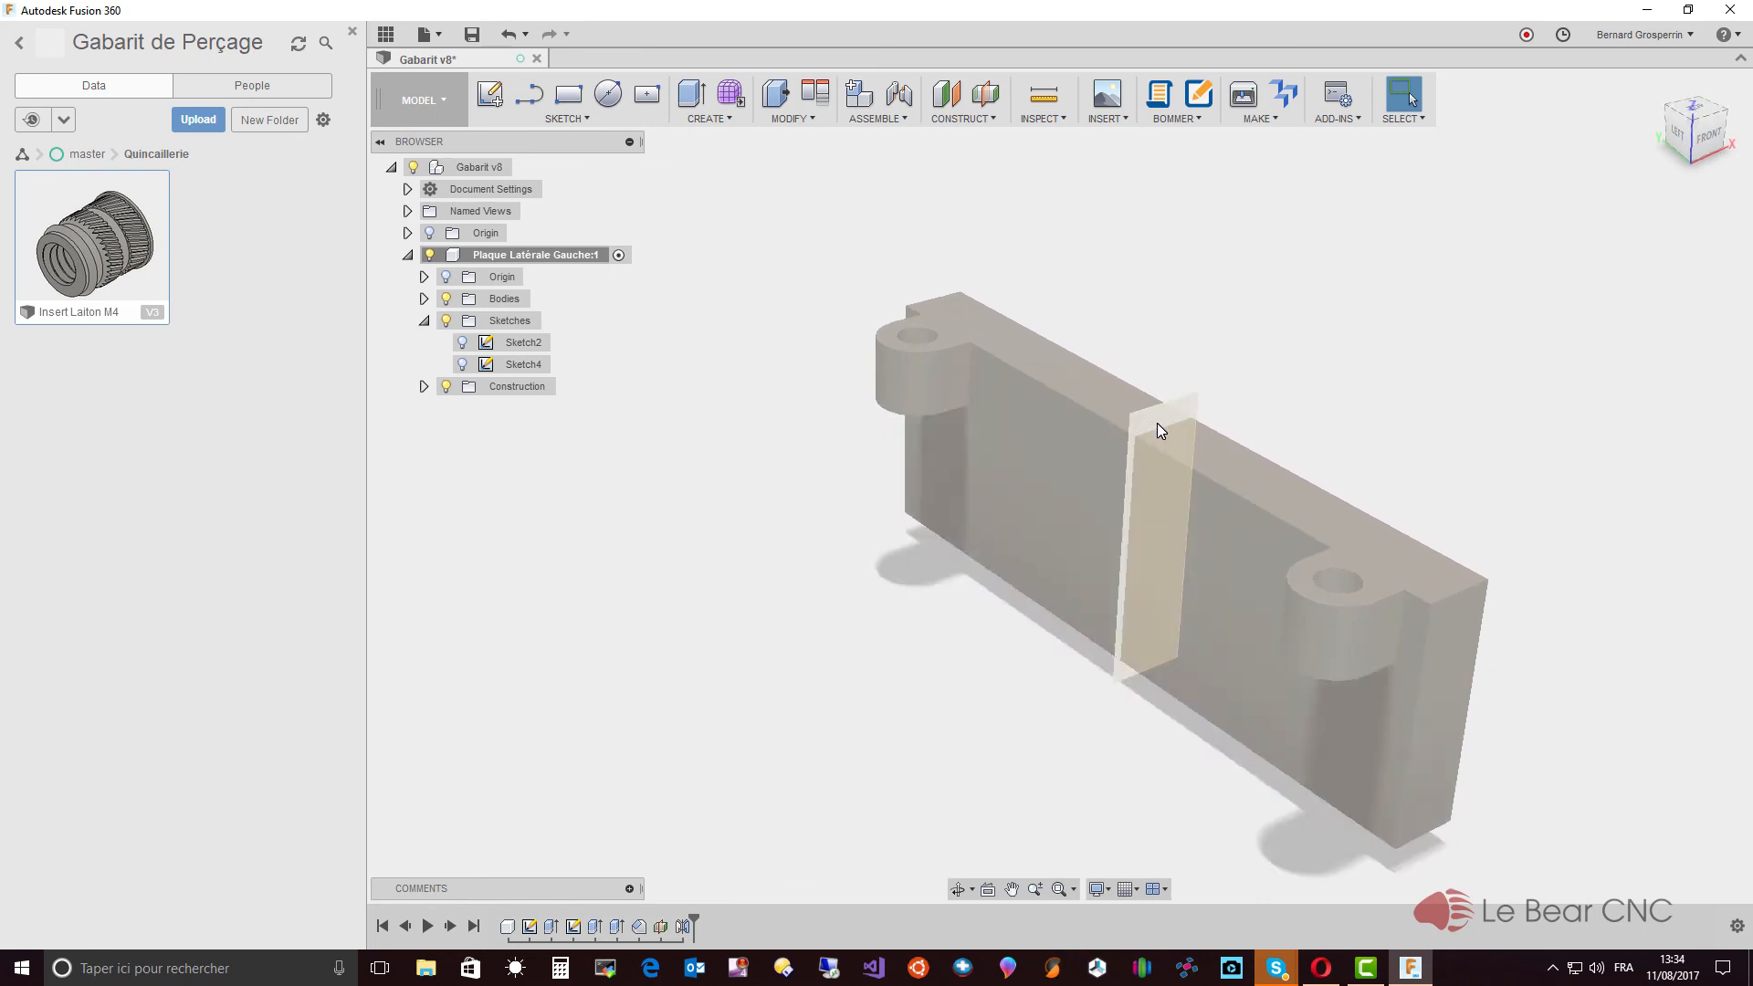
click(446, 386)
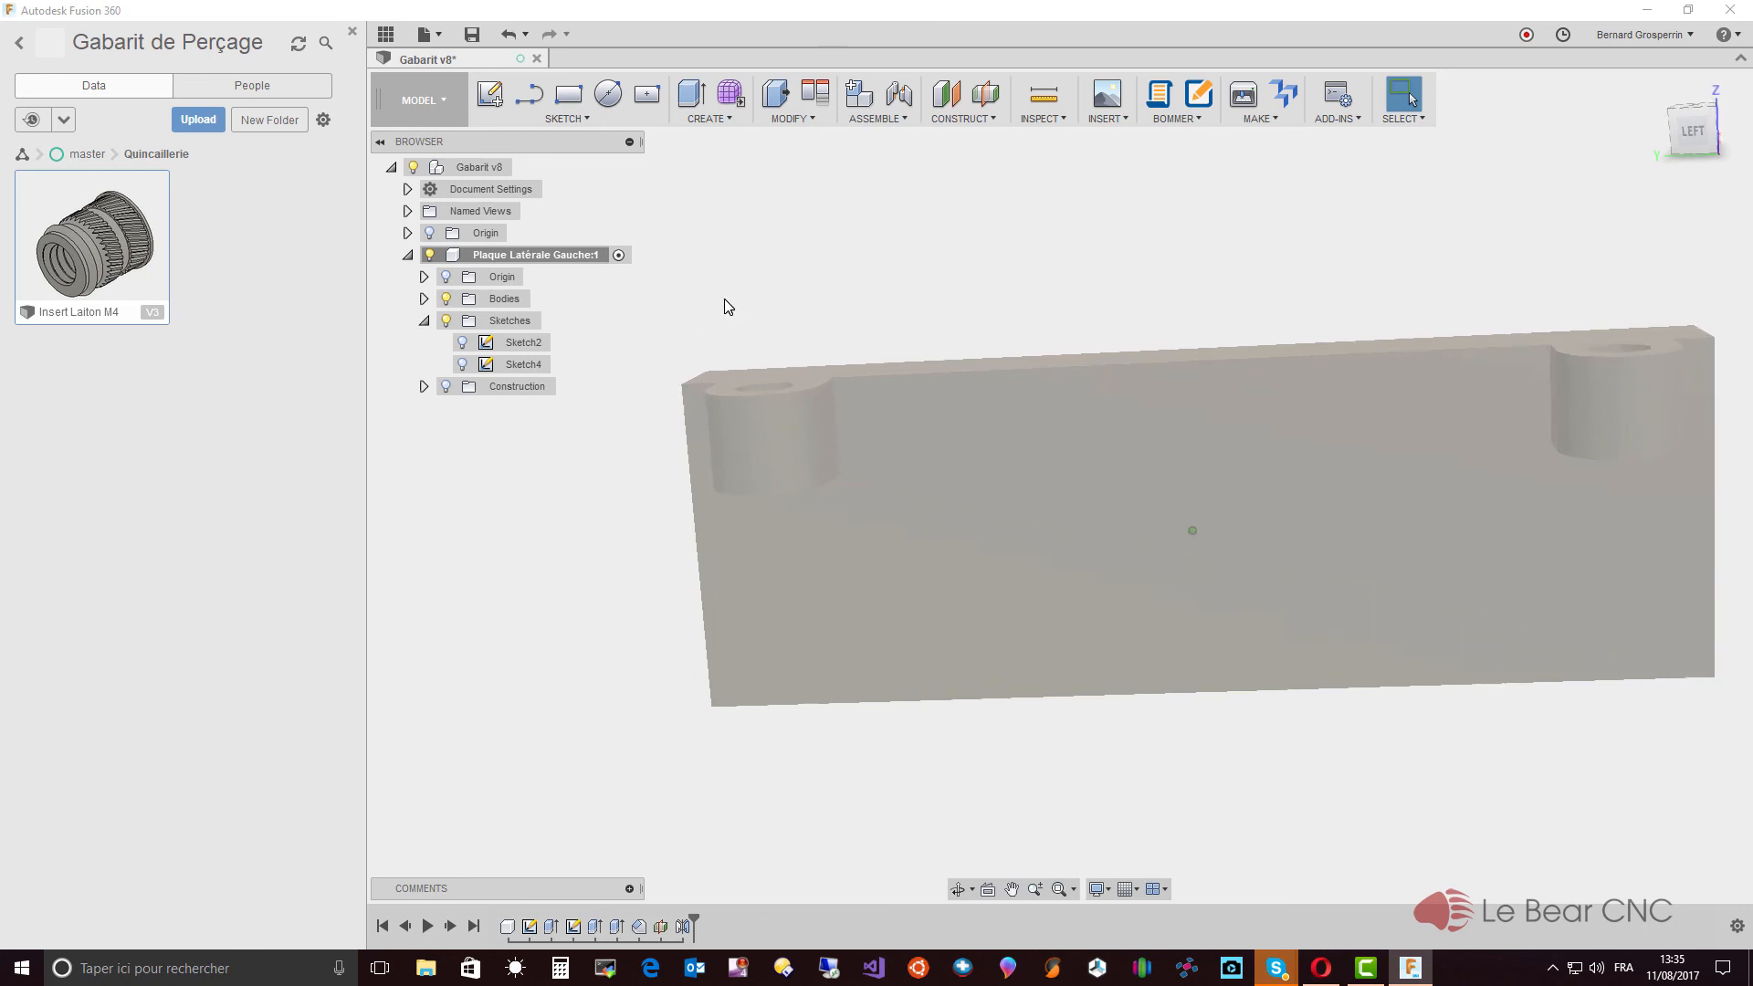
Step: Start a constant-radius fillet and select both lugs' vertical and lower junction edges with the plate plus their curved underside edges
click(787, 119)
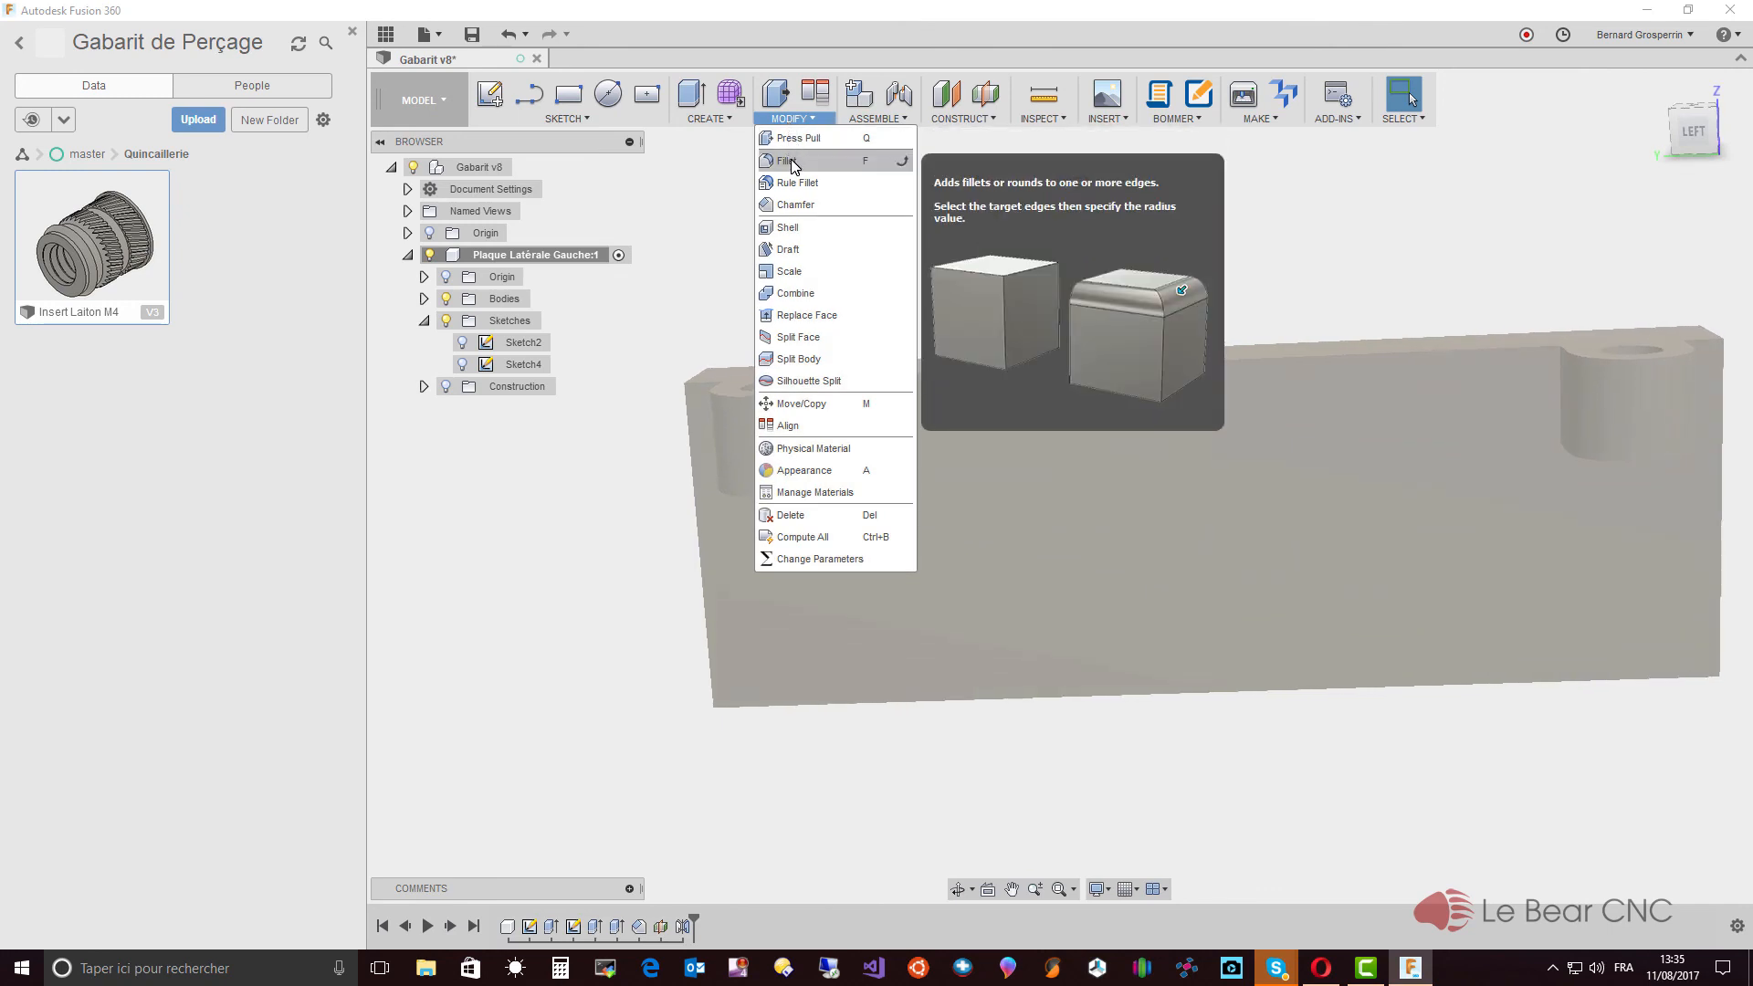
click(786, 161)
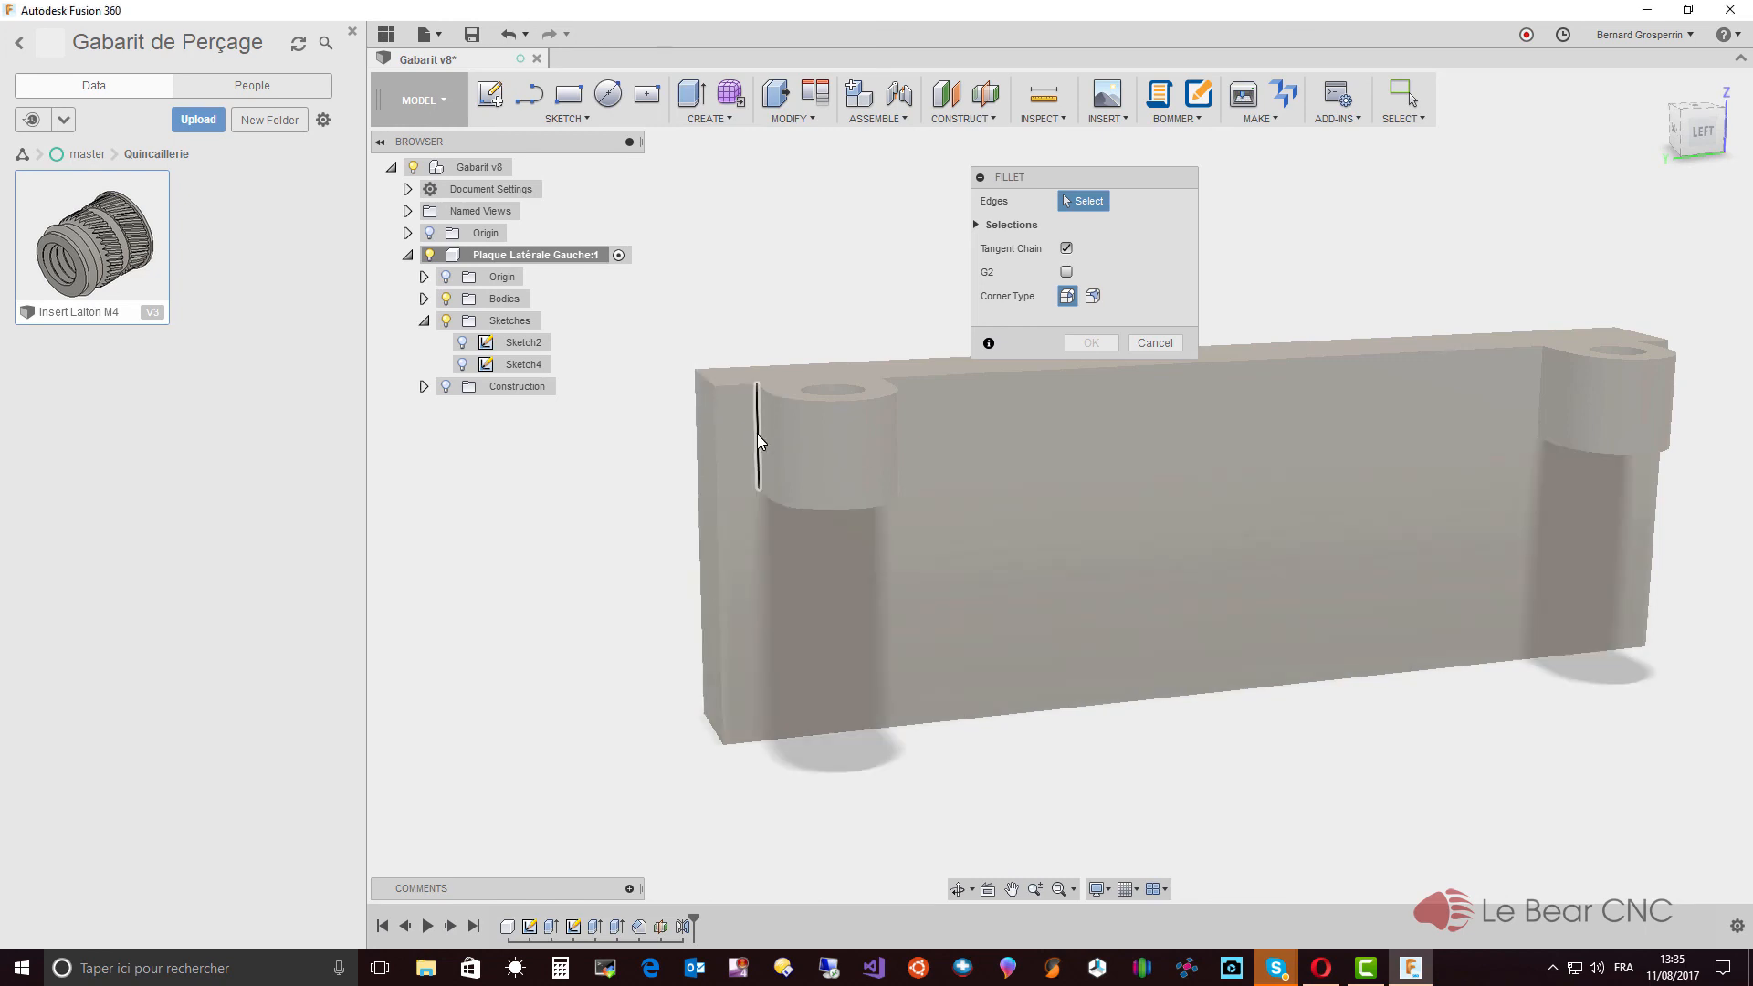
click(758, 437)
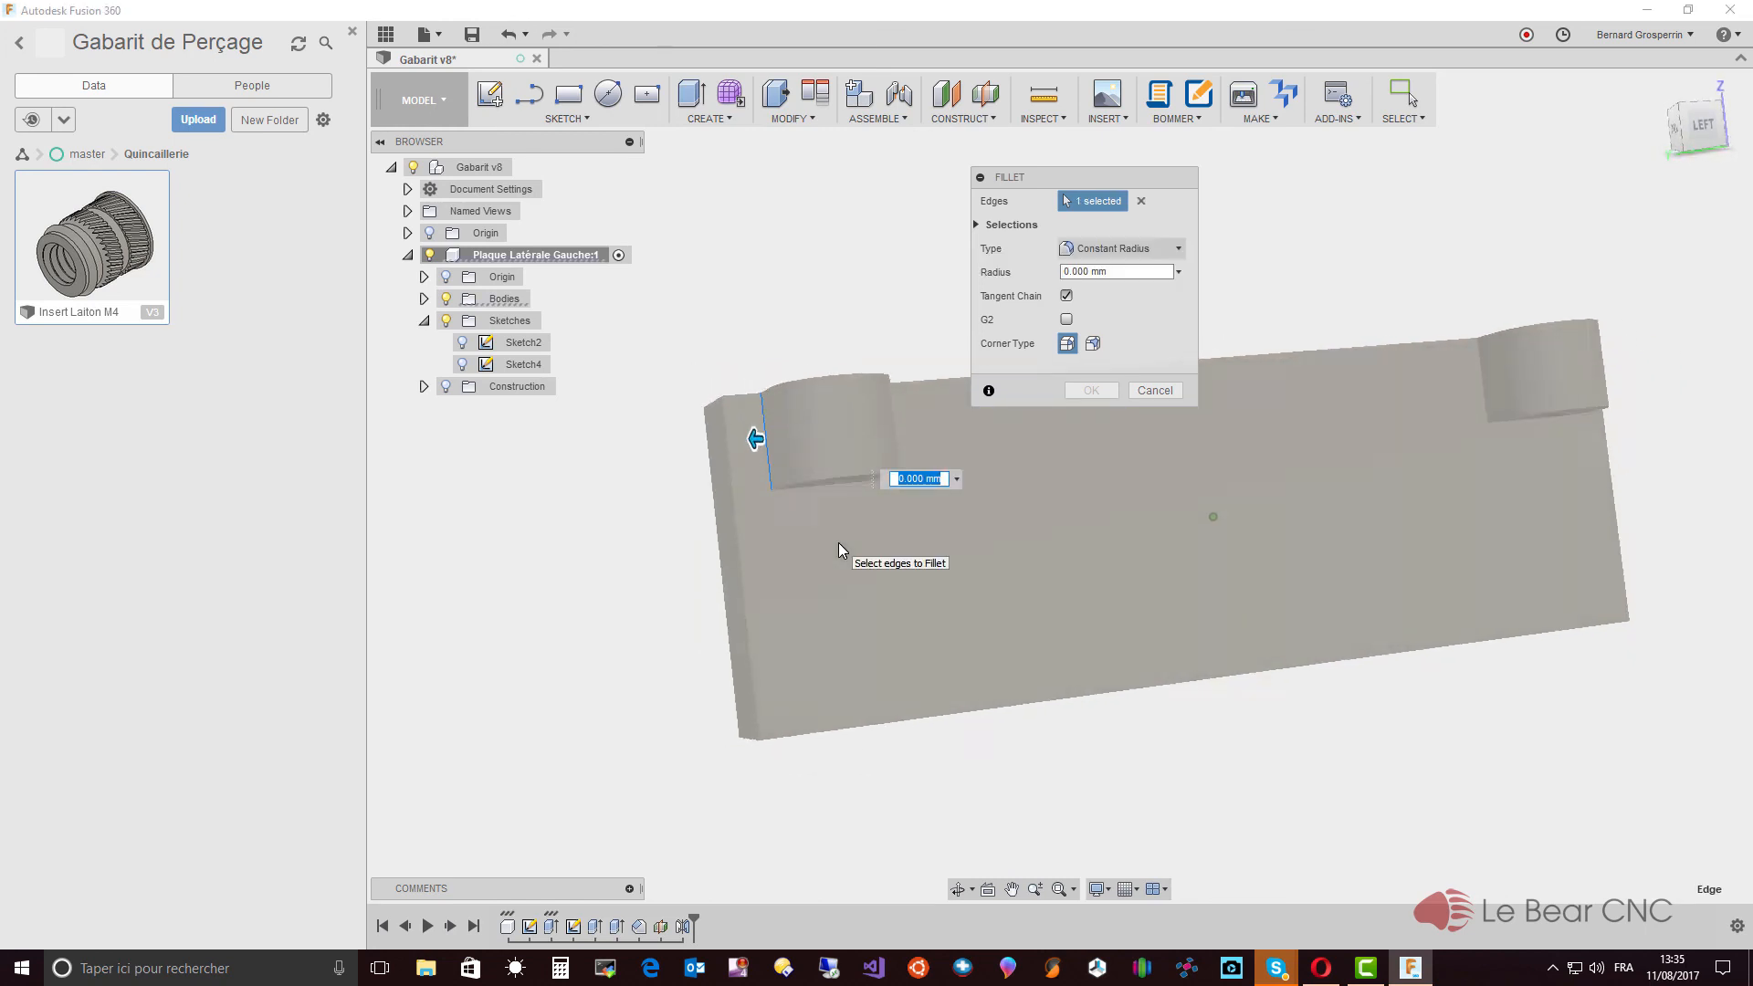
click(841, 459)
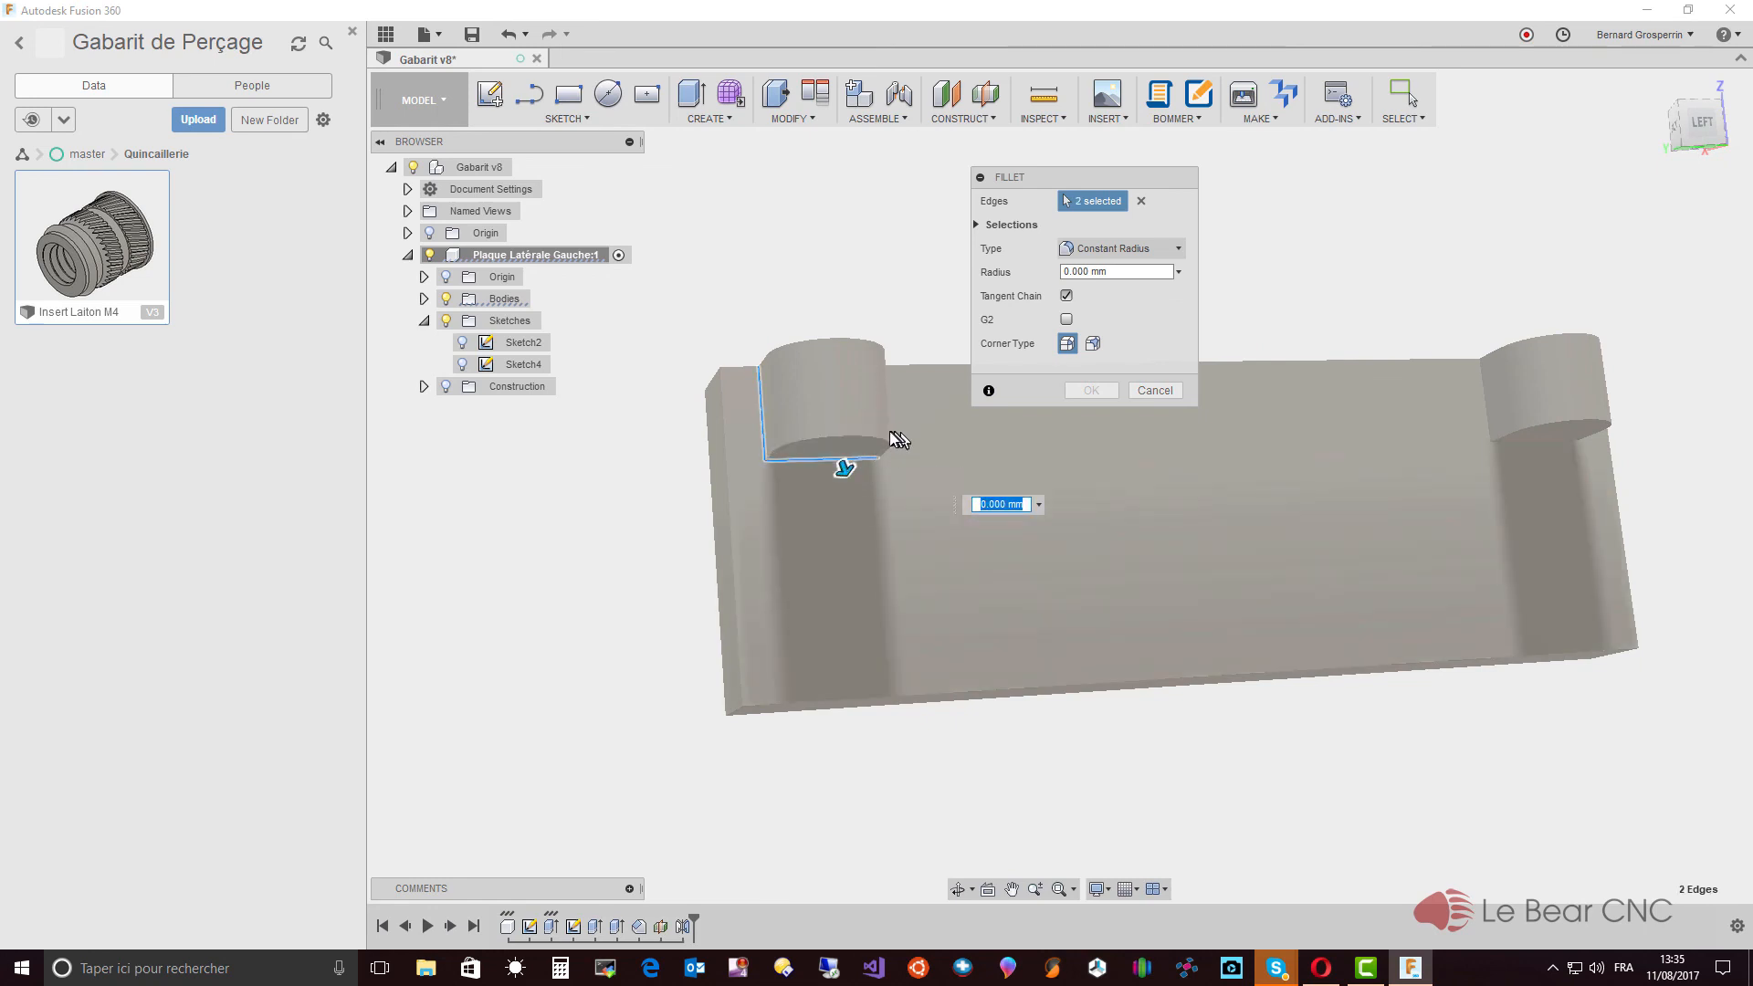
click(873, 437)
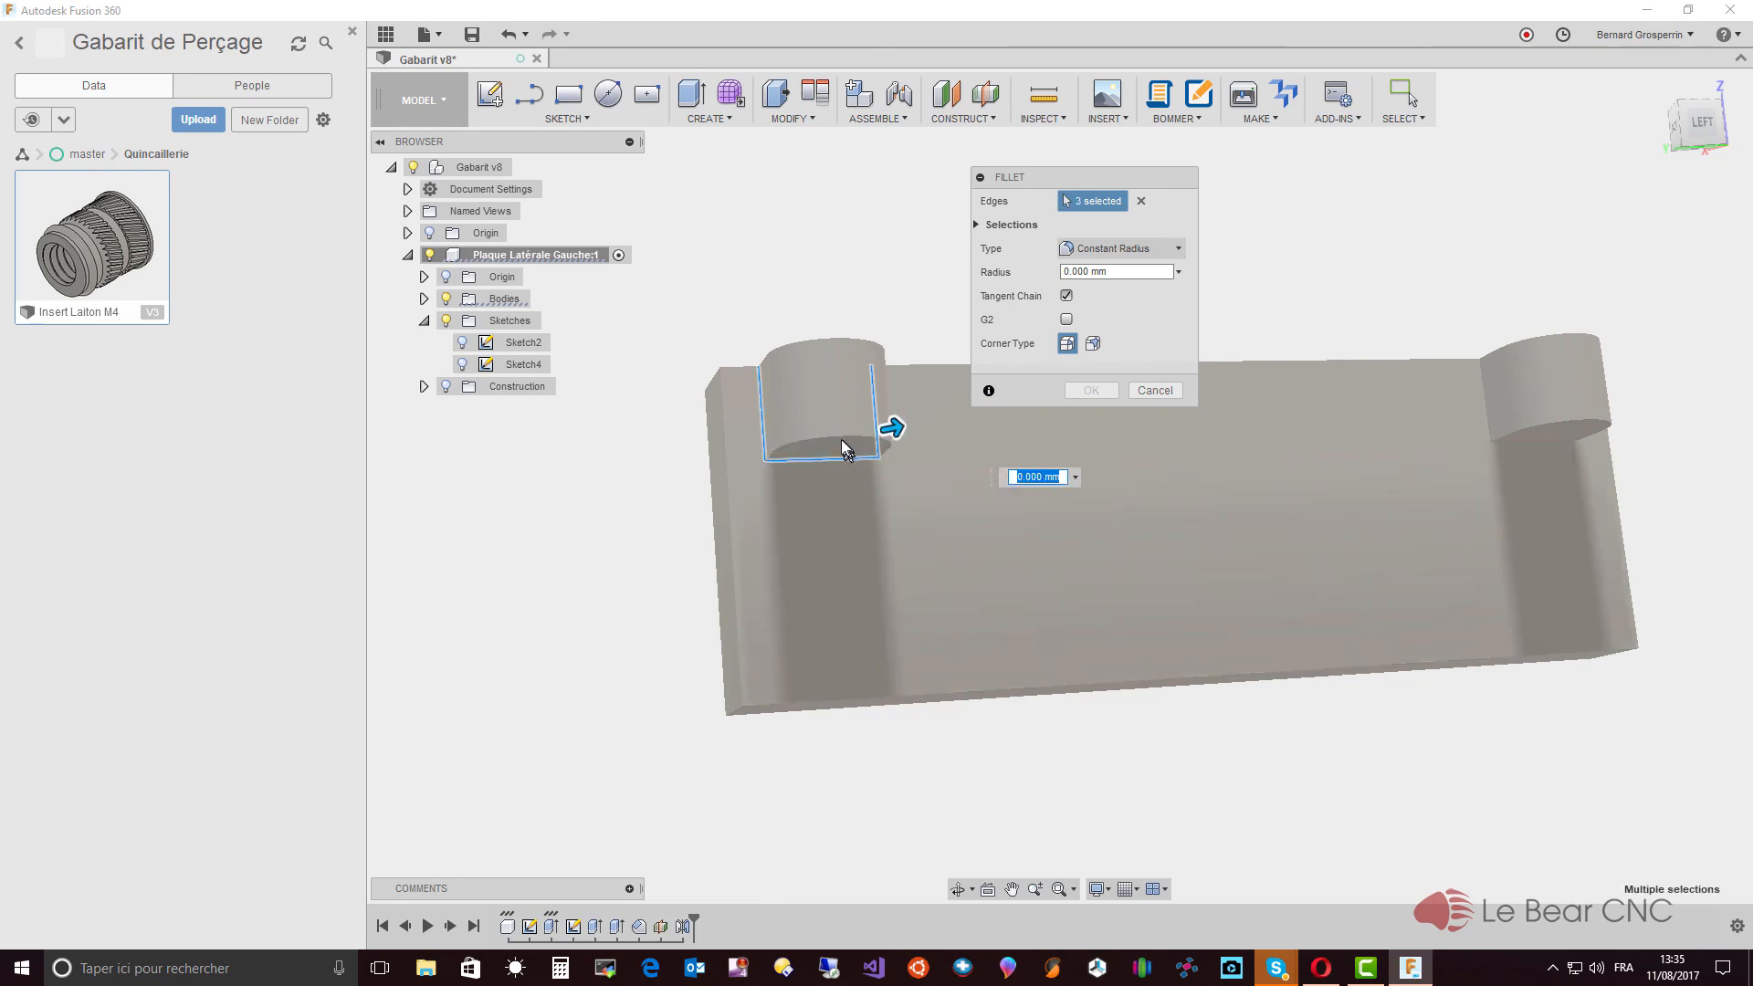
click(841, 440)
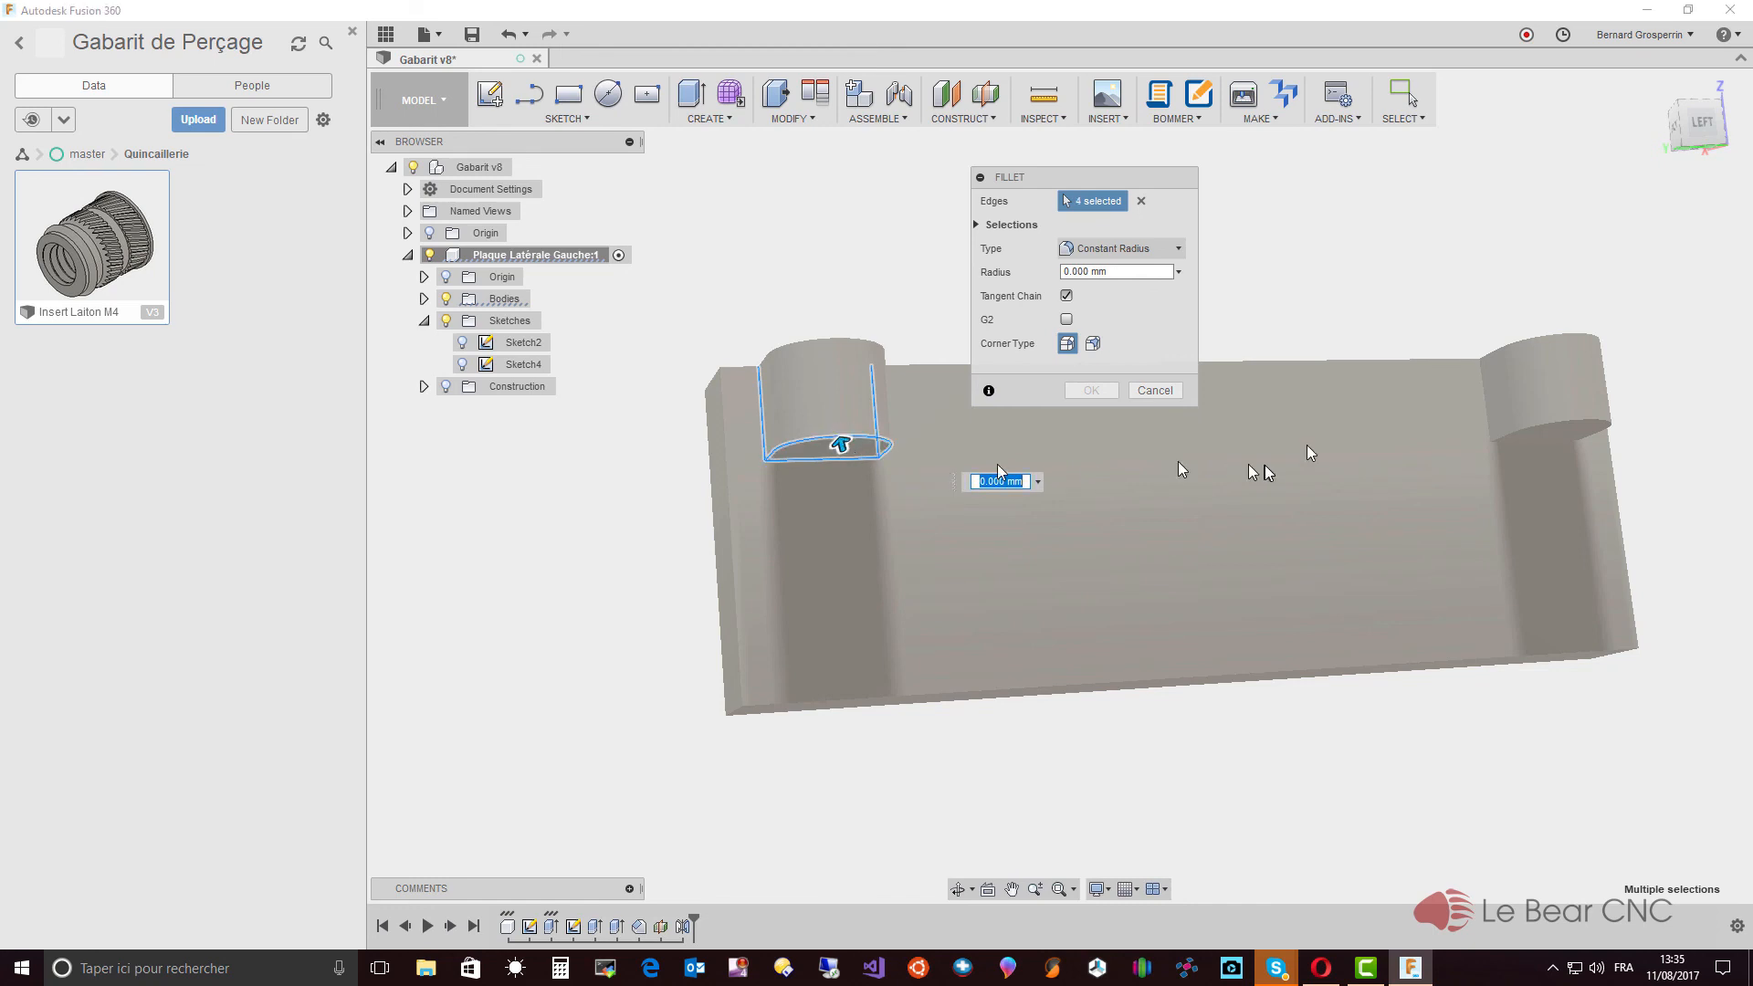
click(1487, 398)
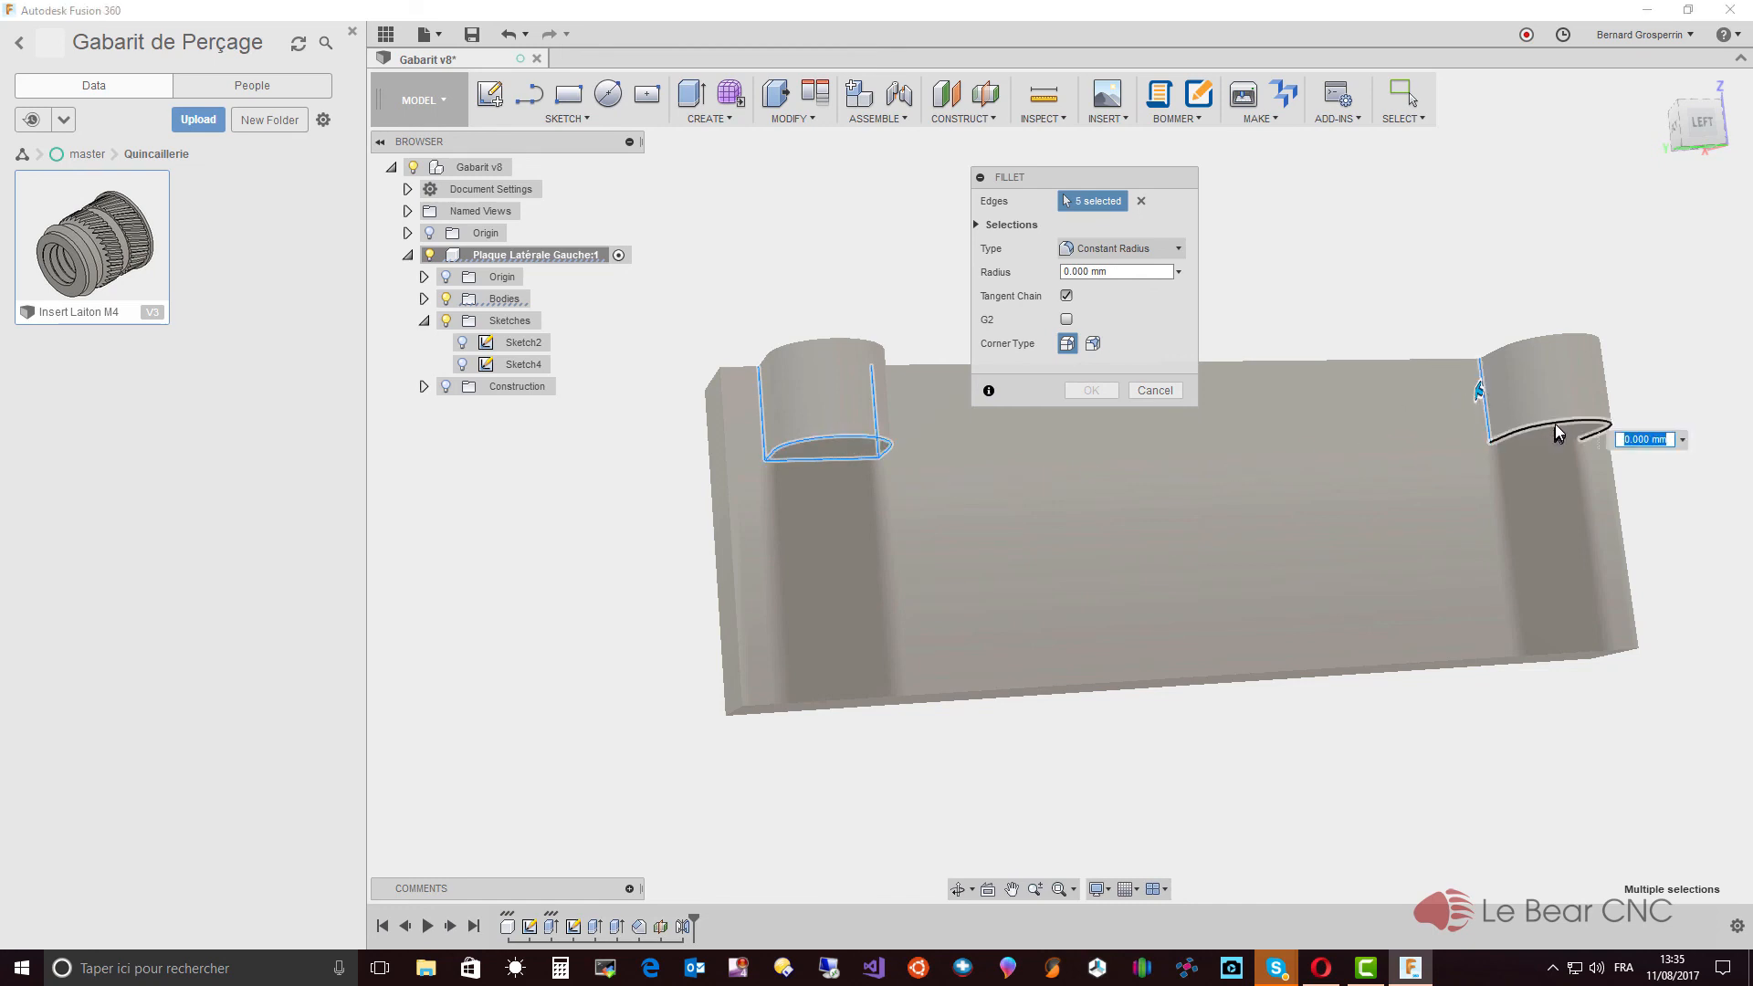
click(1552, 428)
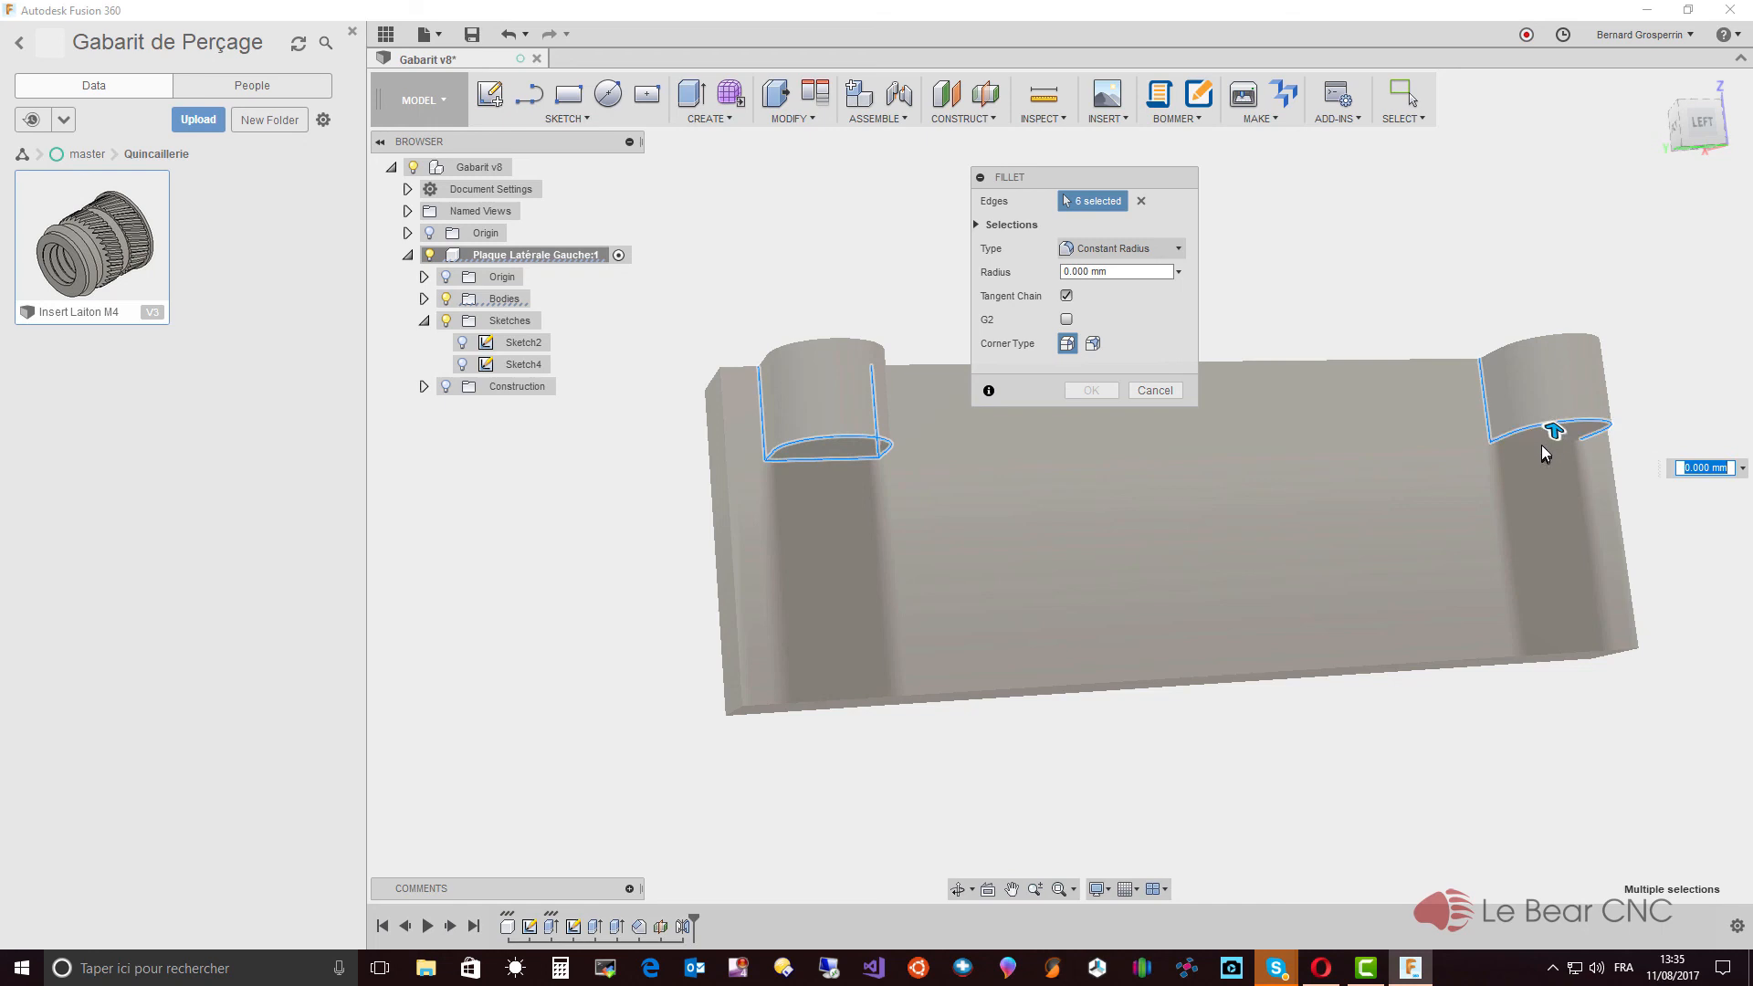
click(1573, 431)
click(1580, 435)
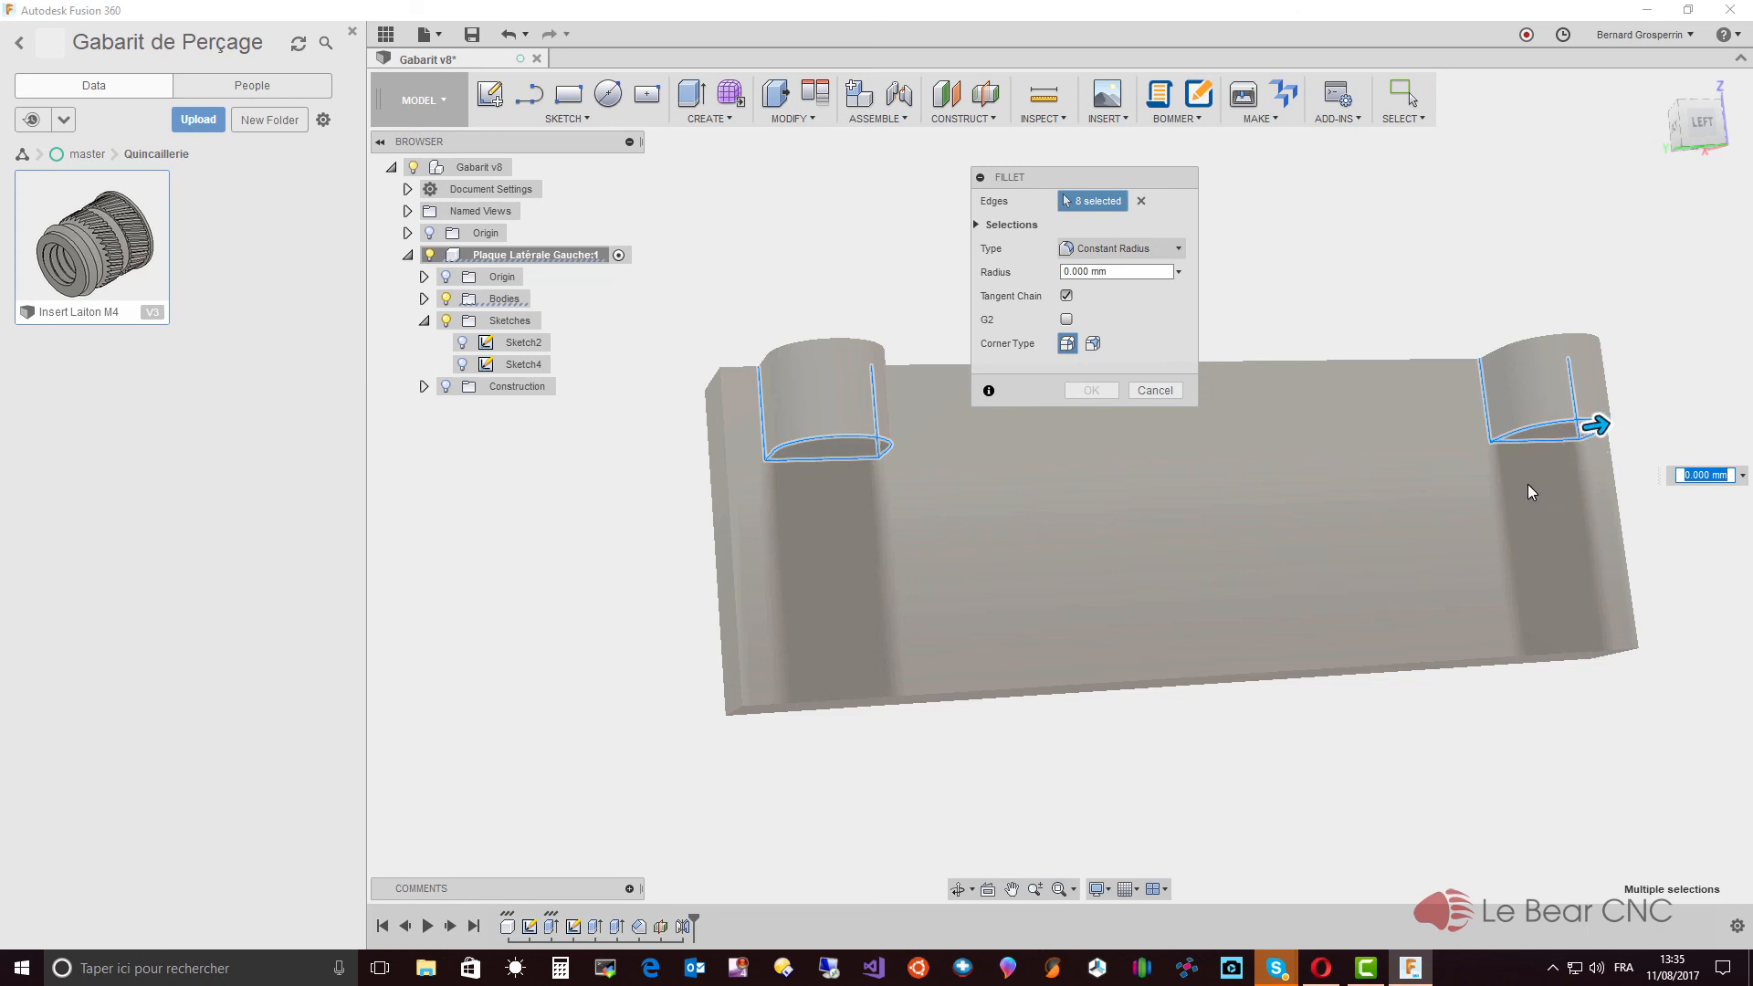
Step: Add the lug-side face's two end edges, its lower edge and the plate's two lower corner edges, and fillet the whole selection at 3 mm
click(728, 515)
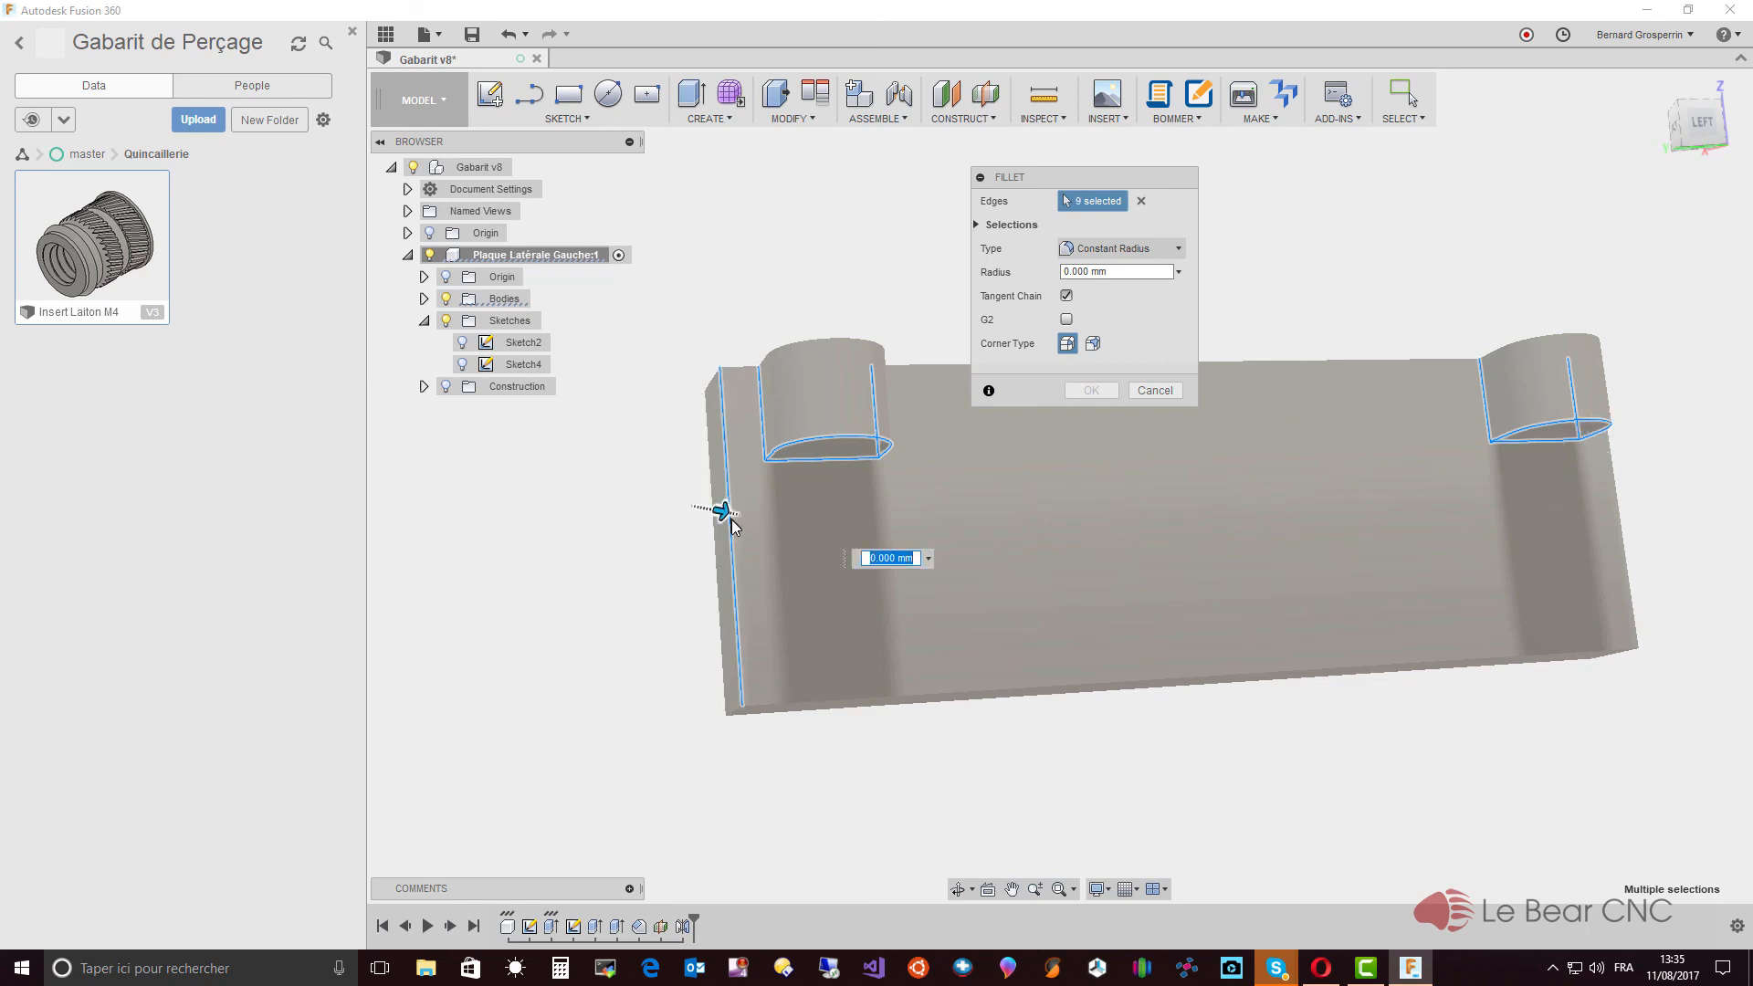
click(856, 701)
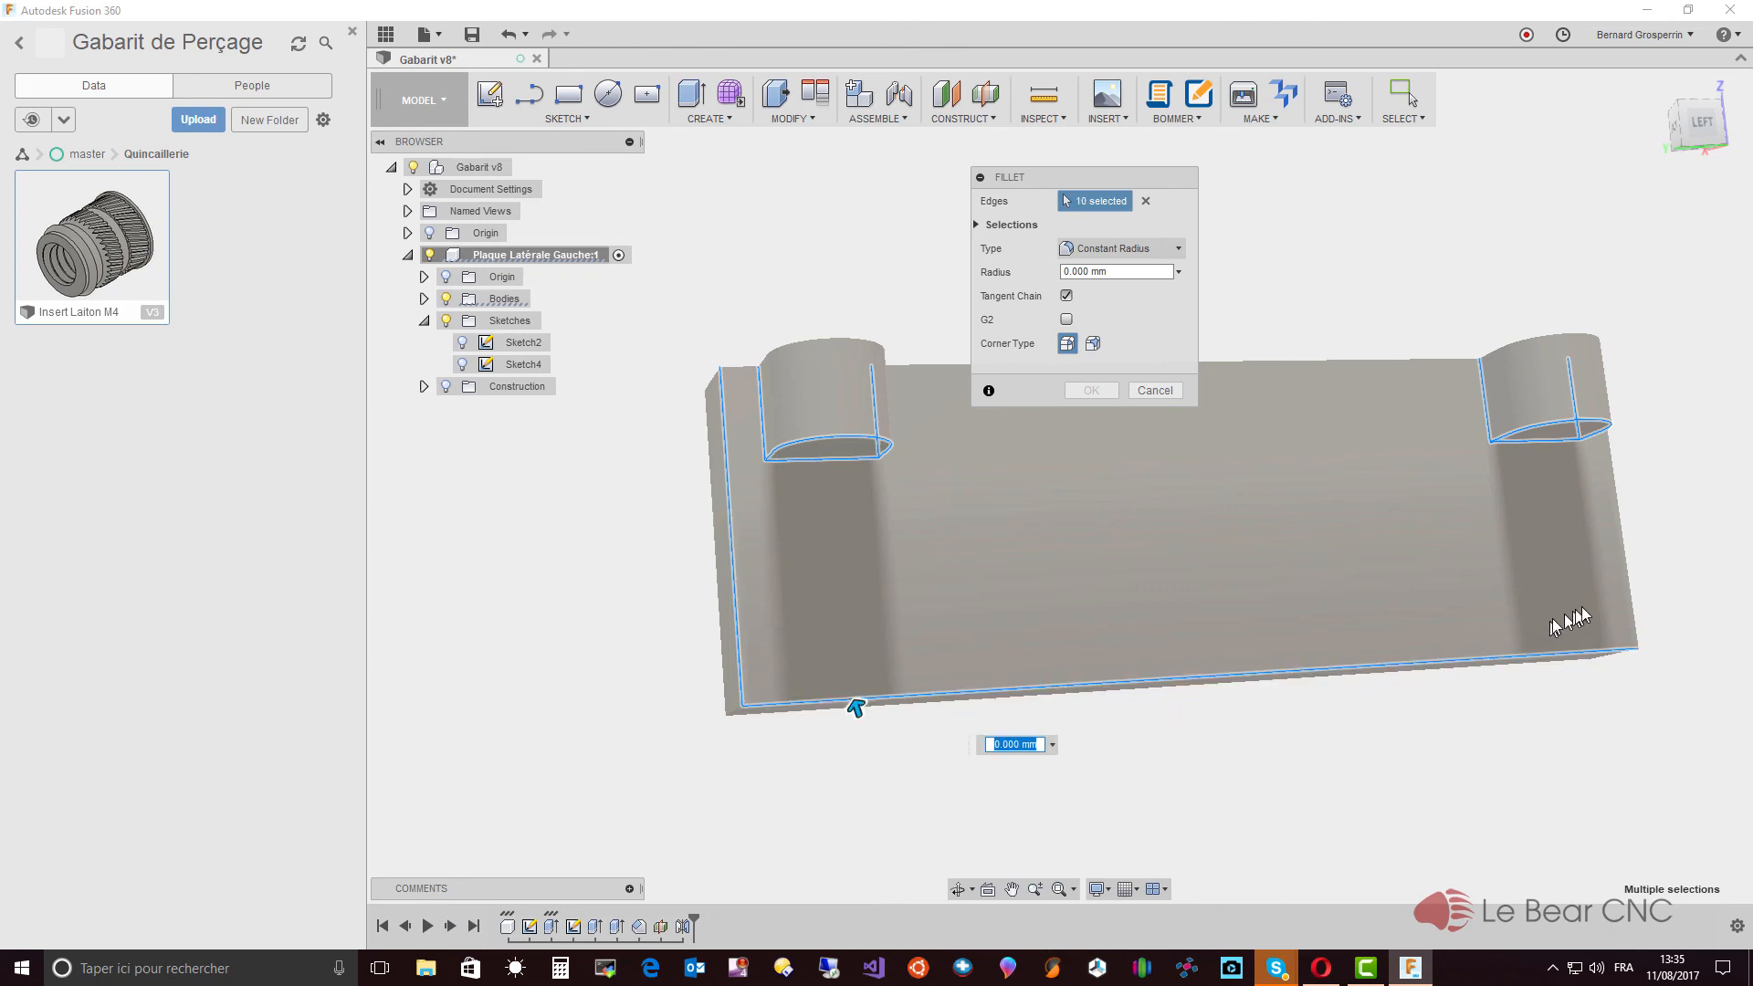
click(1627, 597)
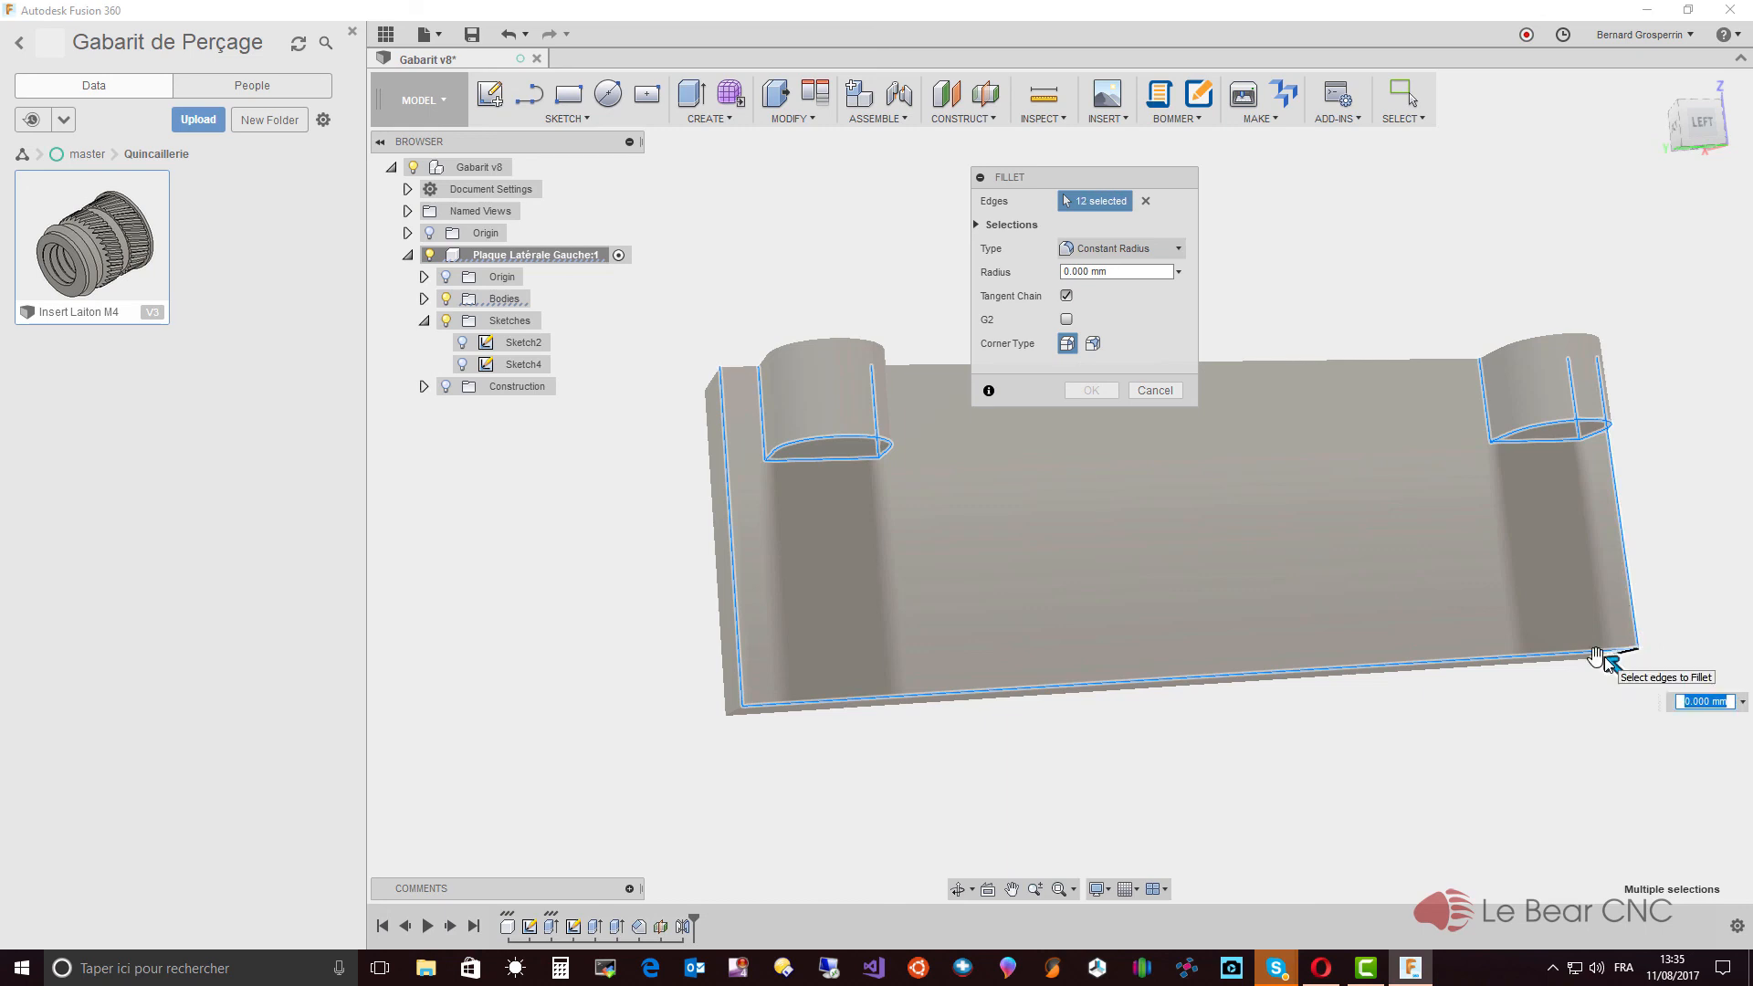
click(1607, 659)
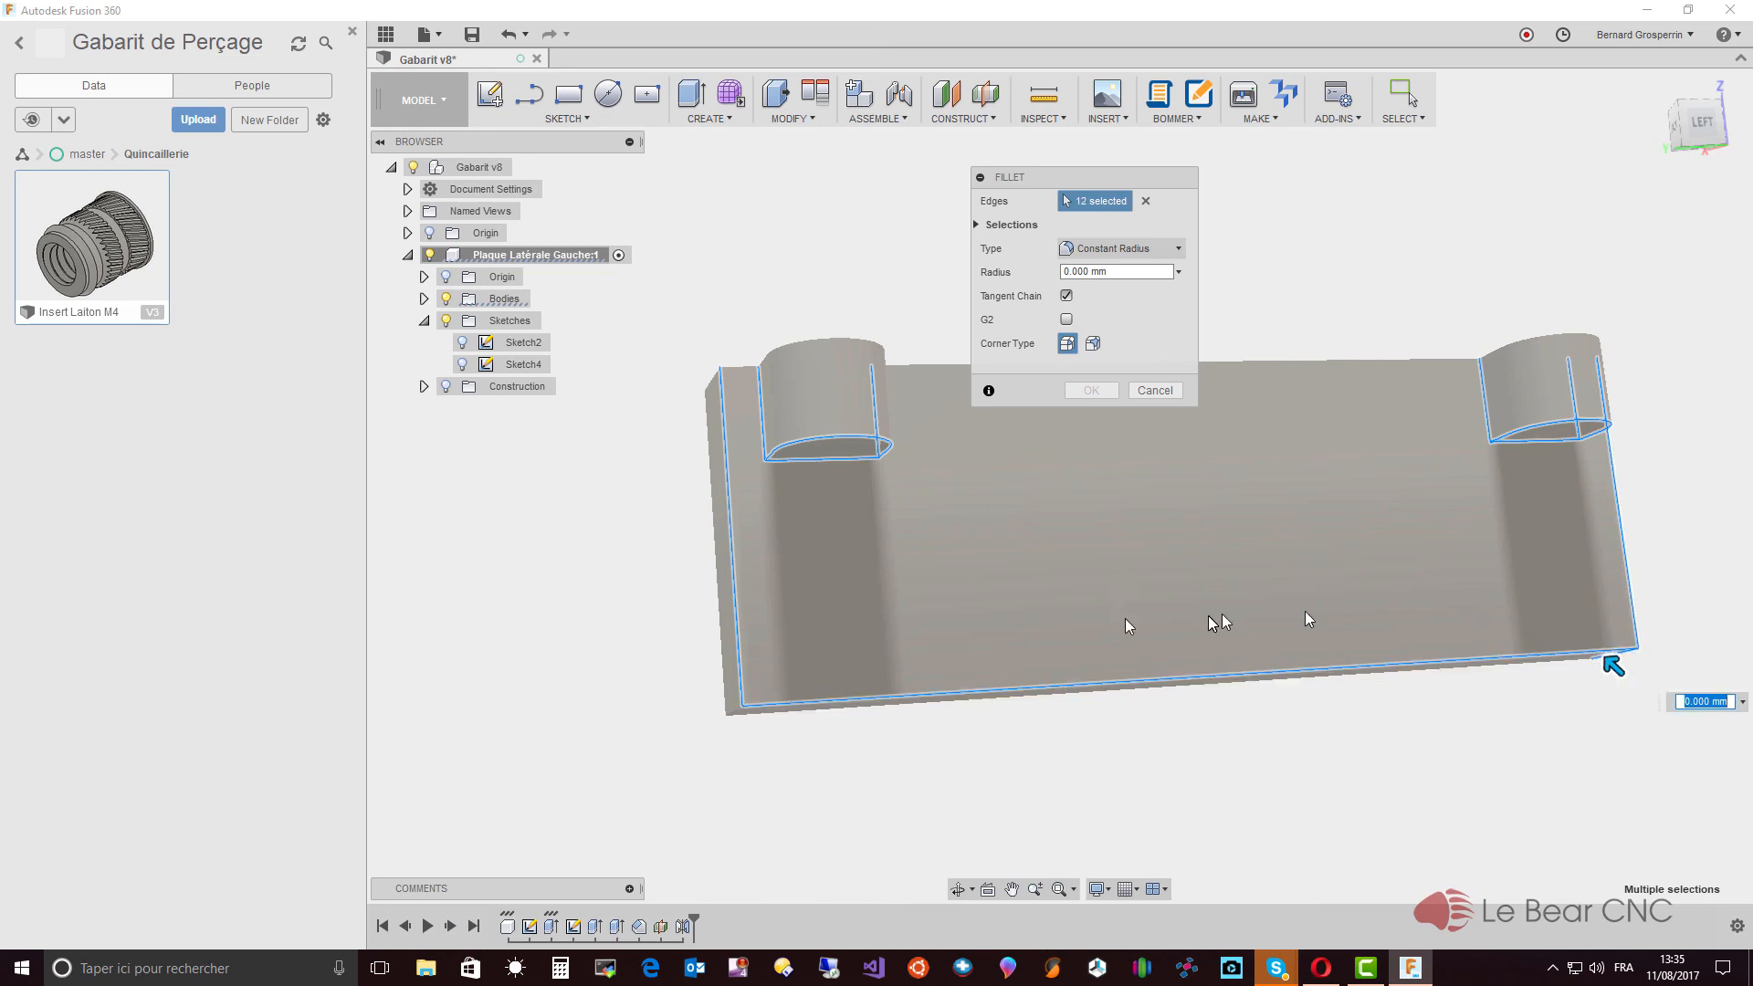
click(737, 712)
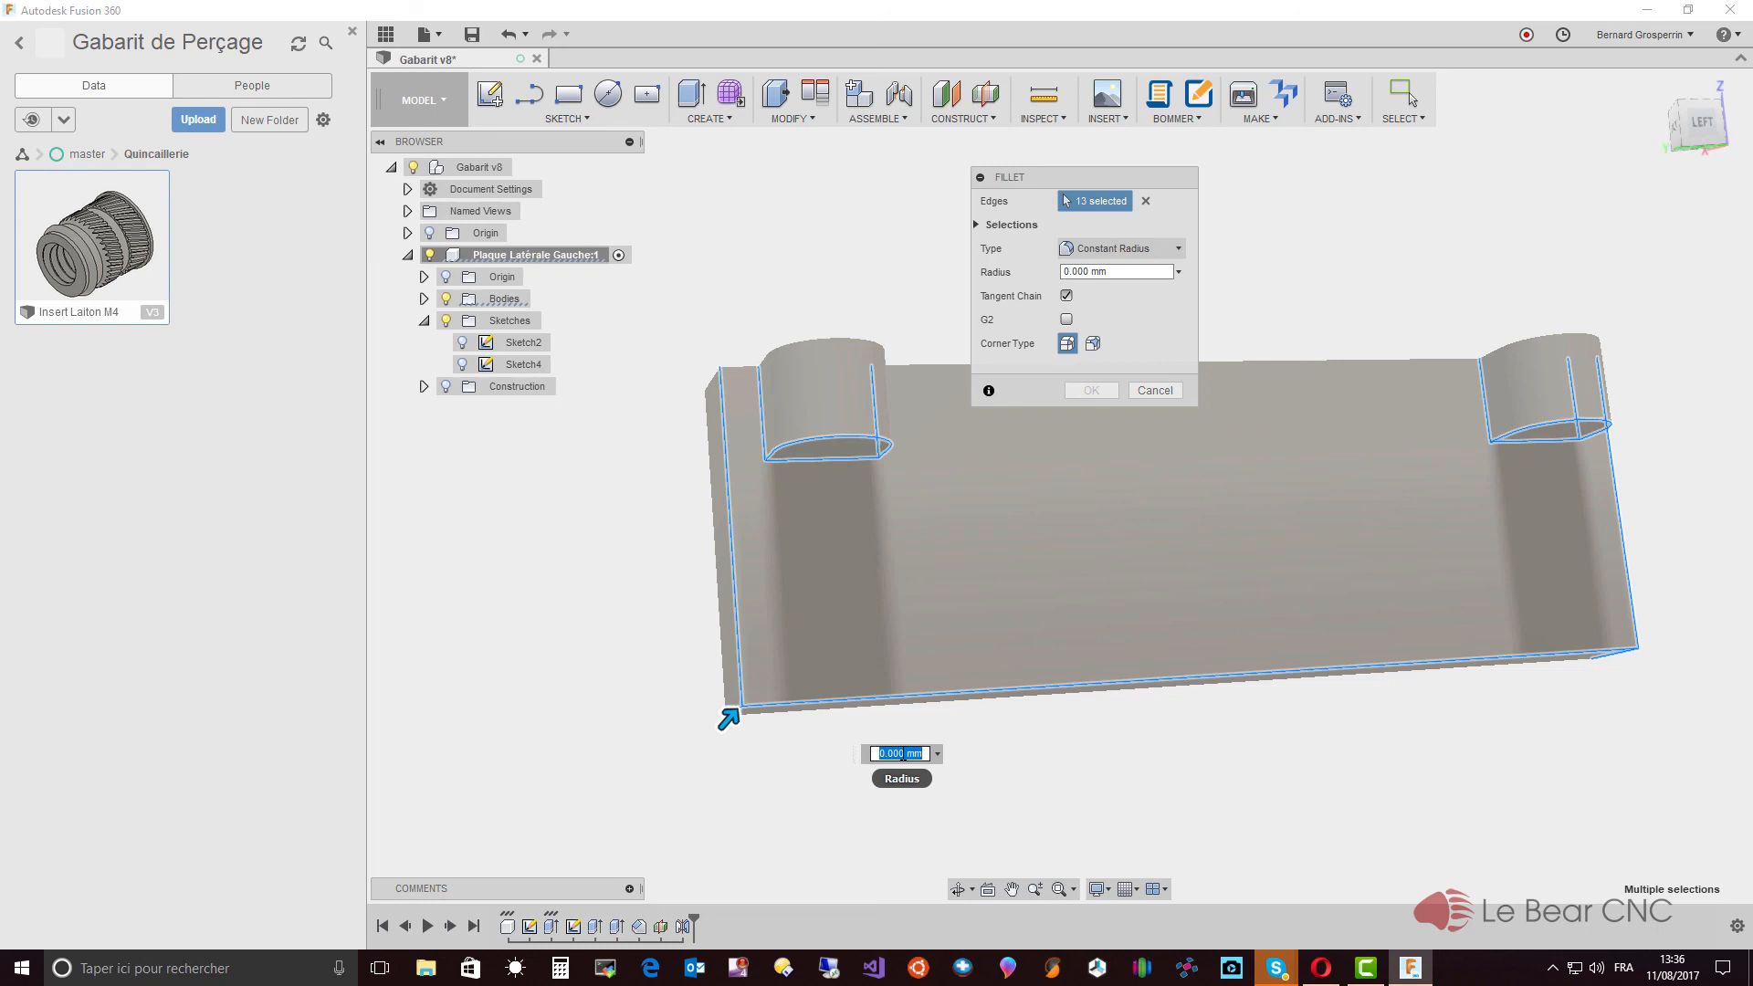
text(3)
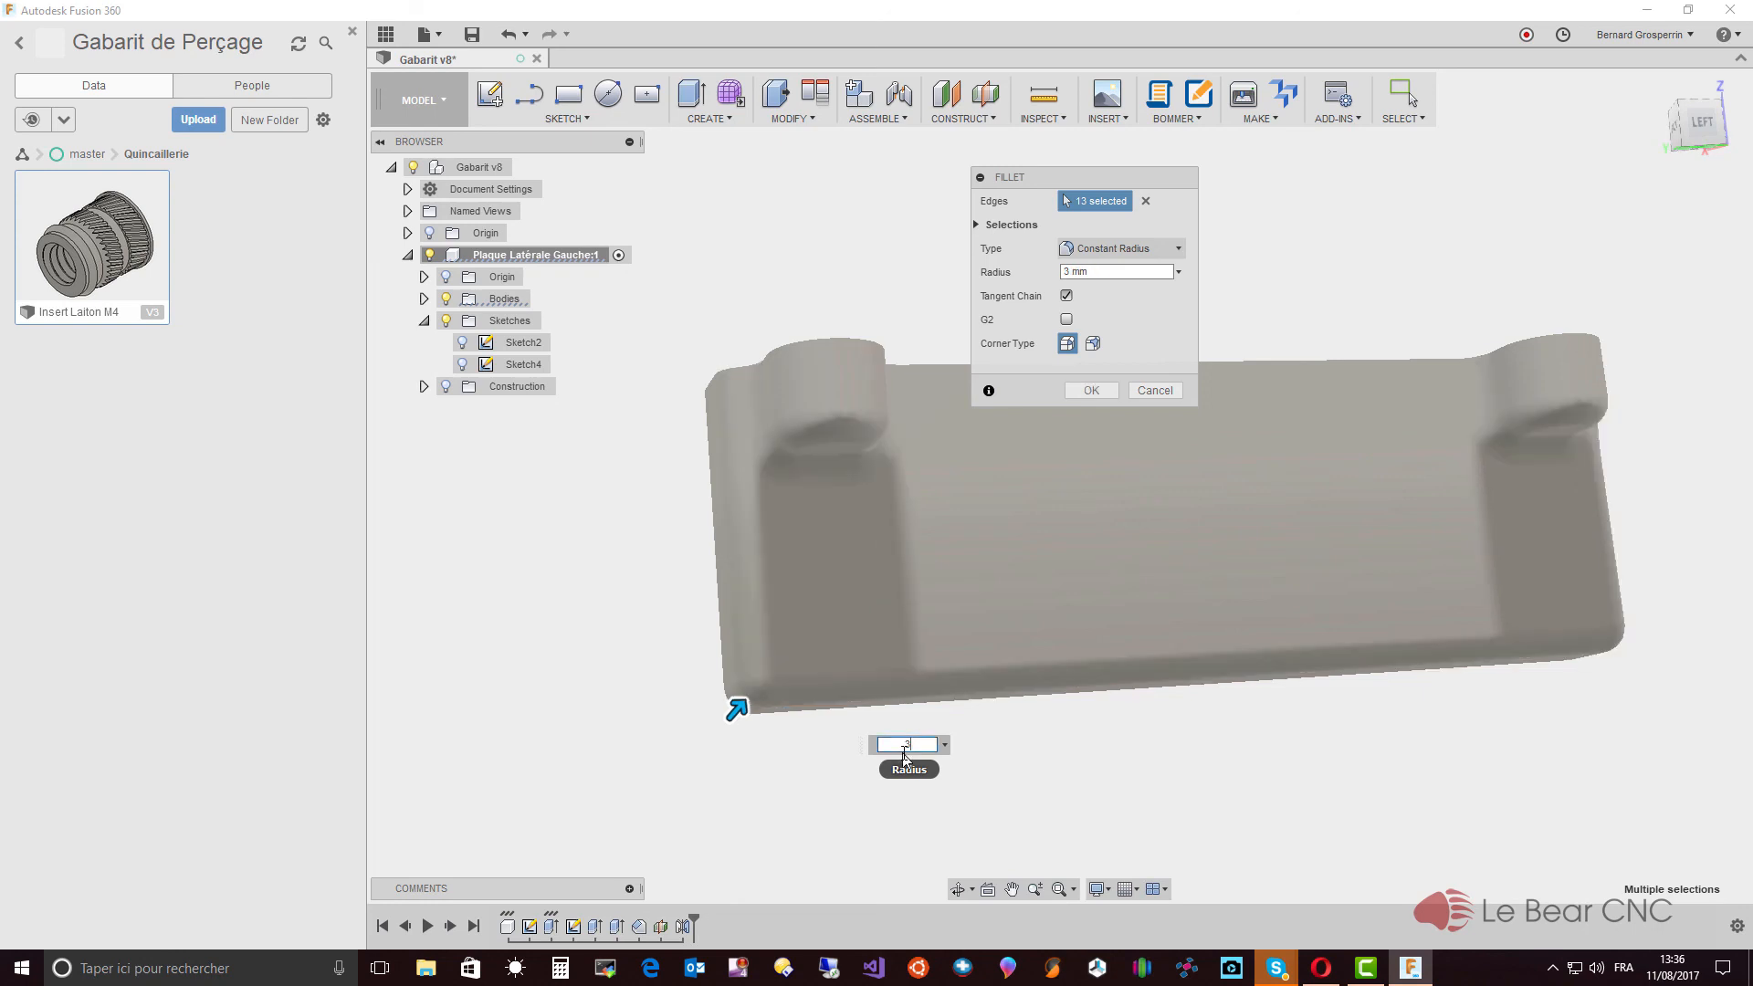
key(Return)
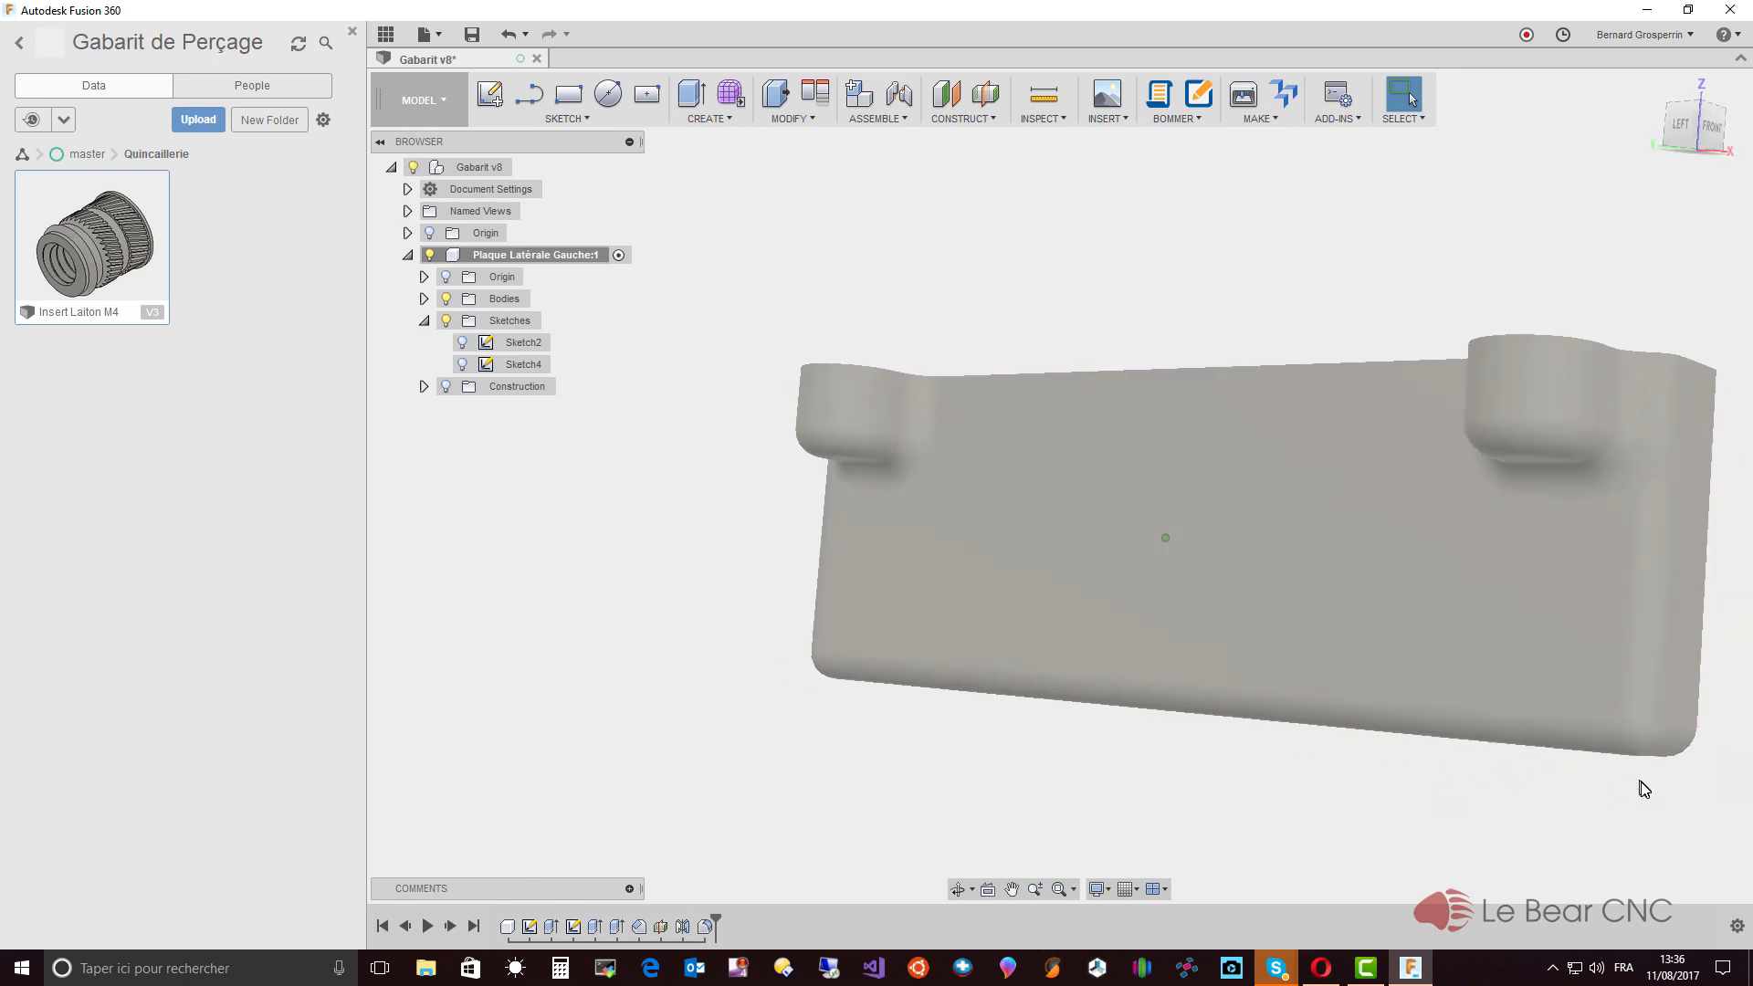
shift+middle_drag(1173, 719, 1150, 387)
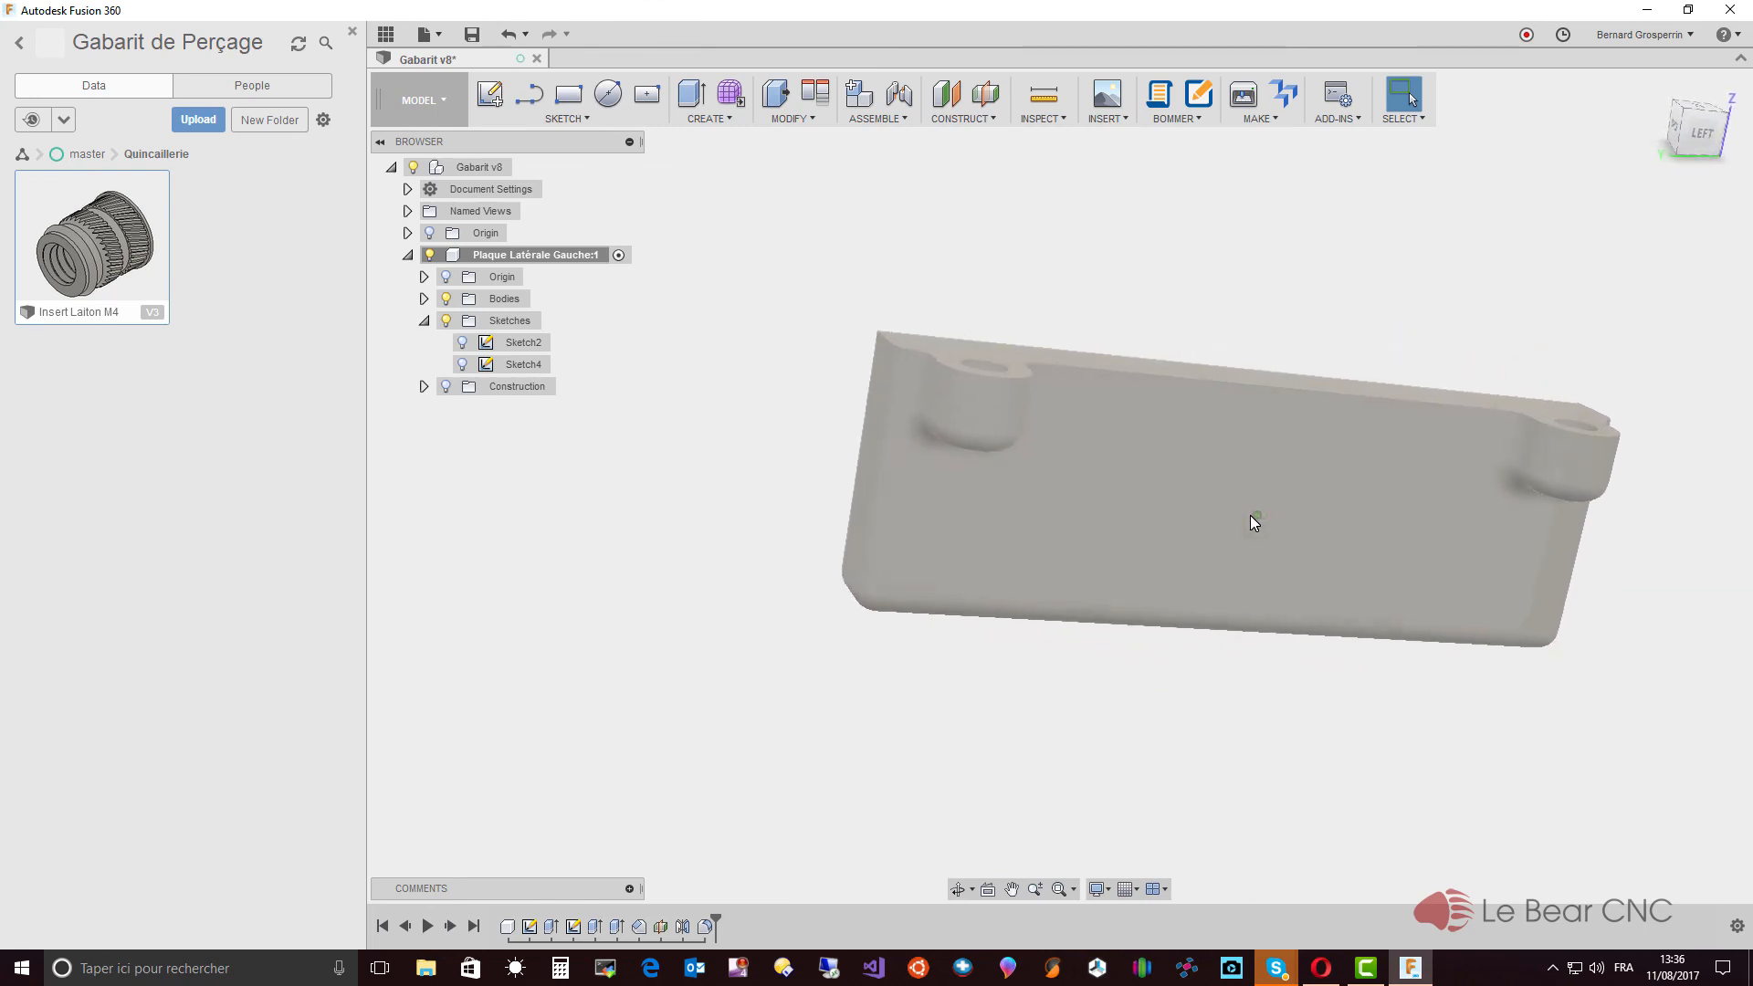
shift+middle_drag(1250, 517, 1250, 517)
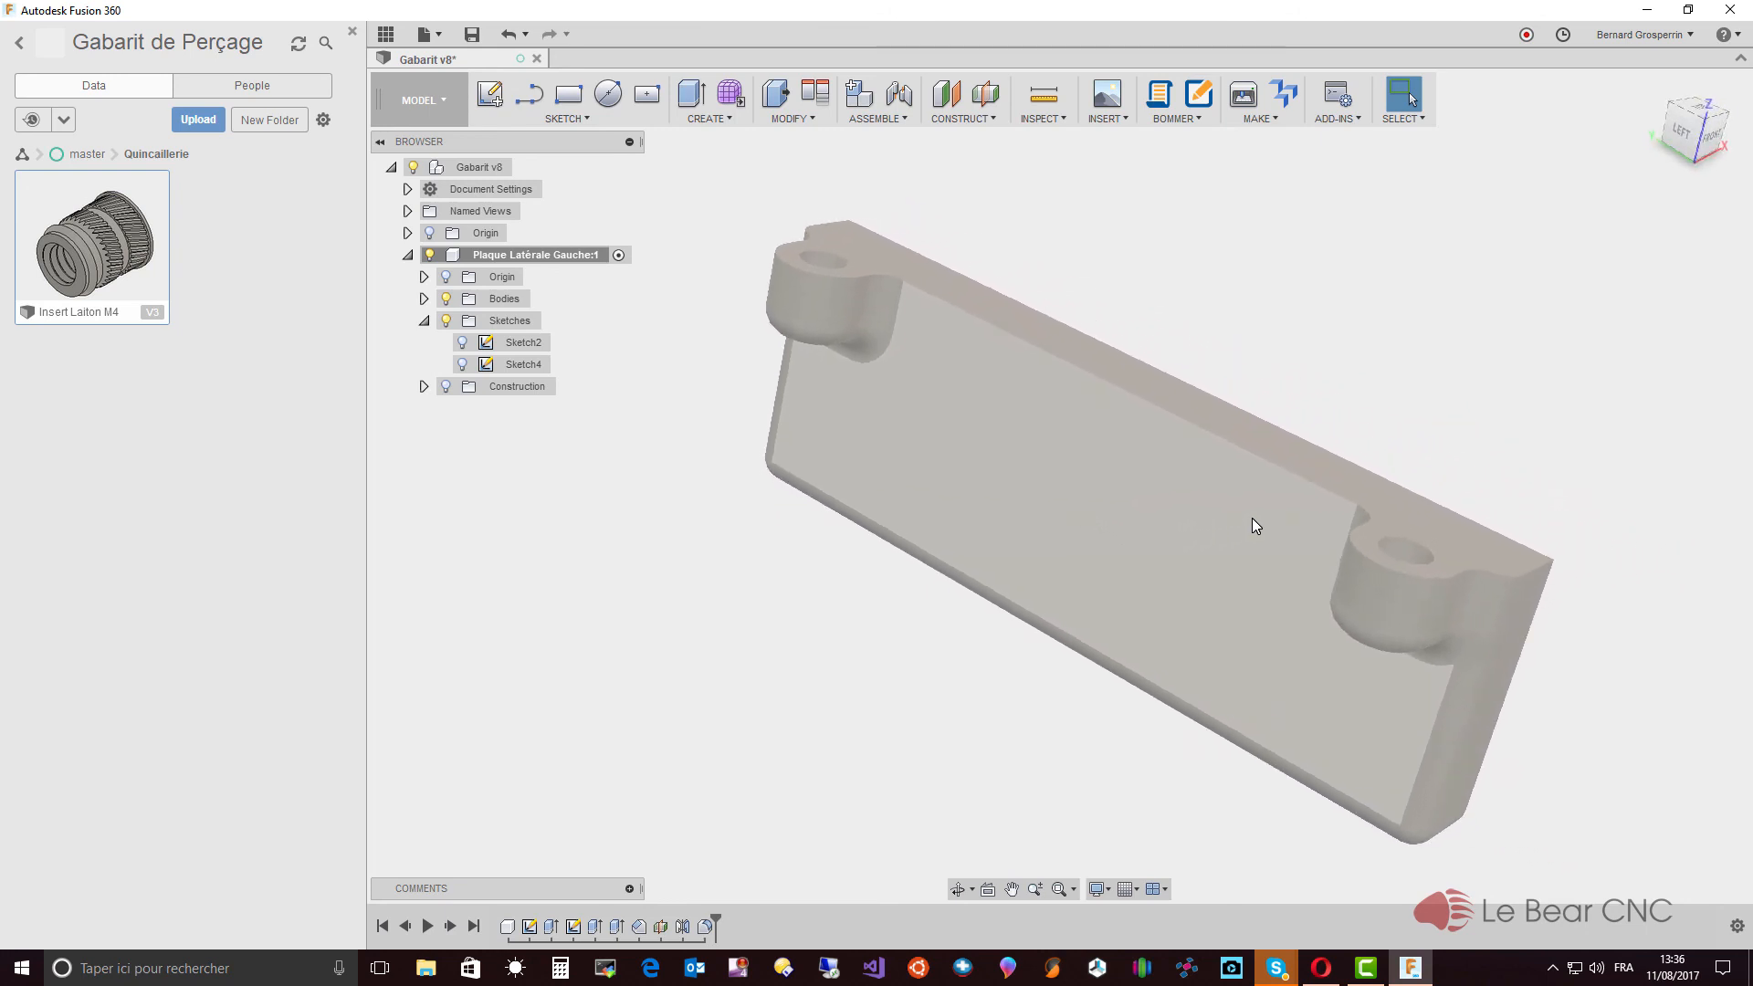